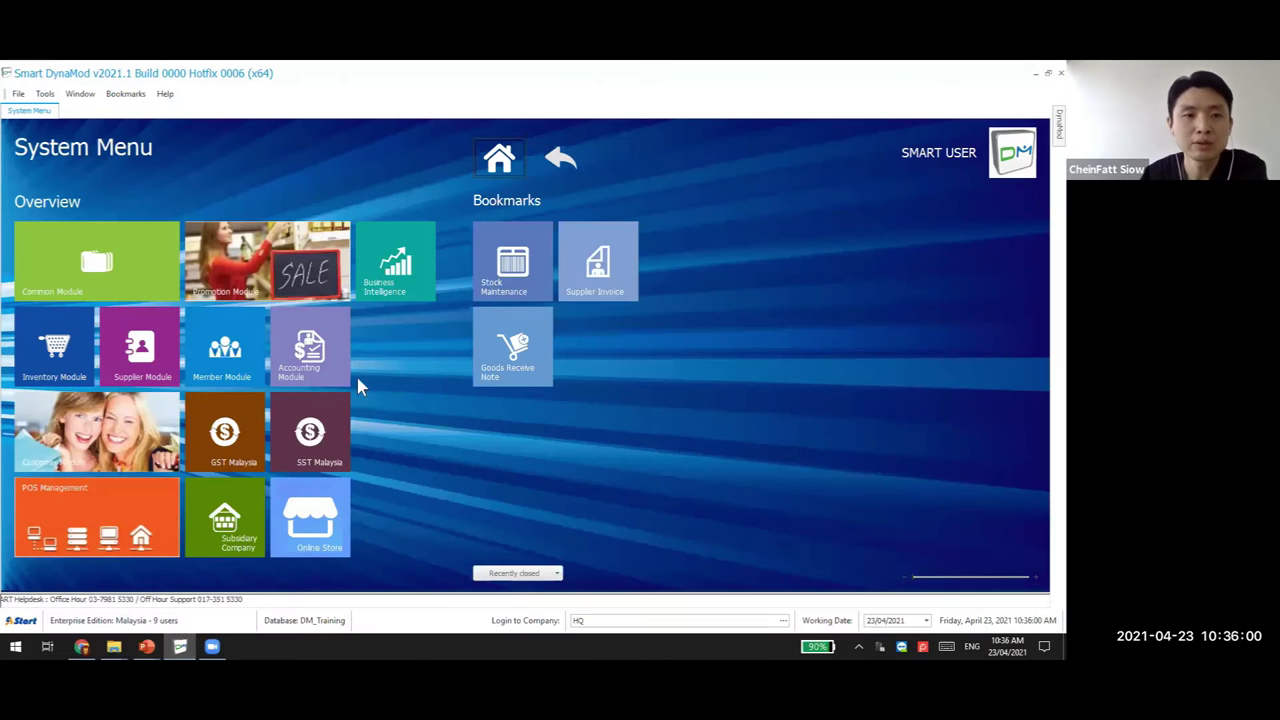
# Open Stock Maintenance and list all 184 stock records with a % Stock ID search
pyautogui.click(517, 256)
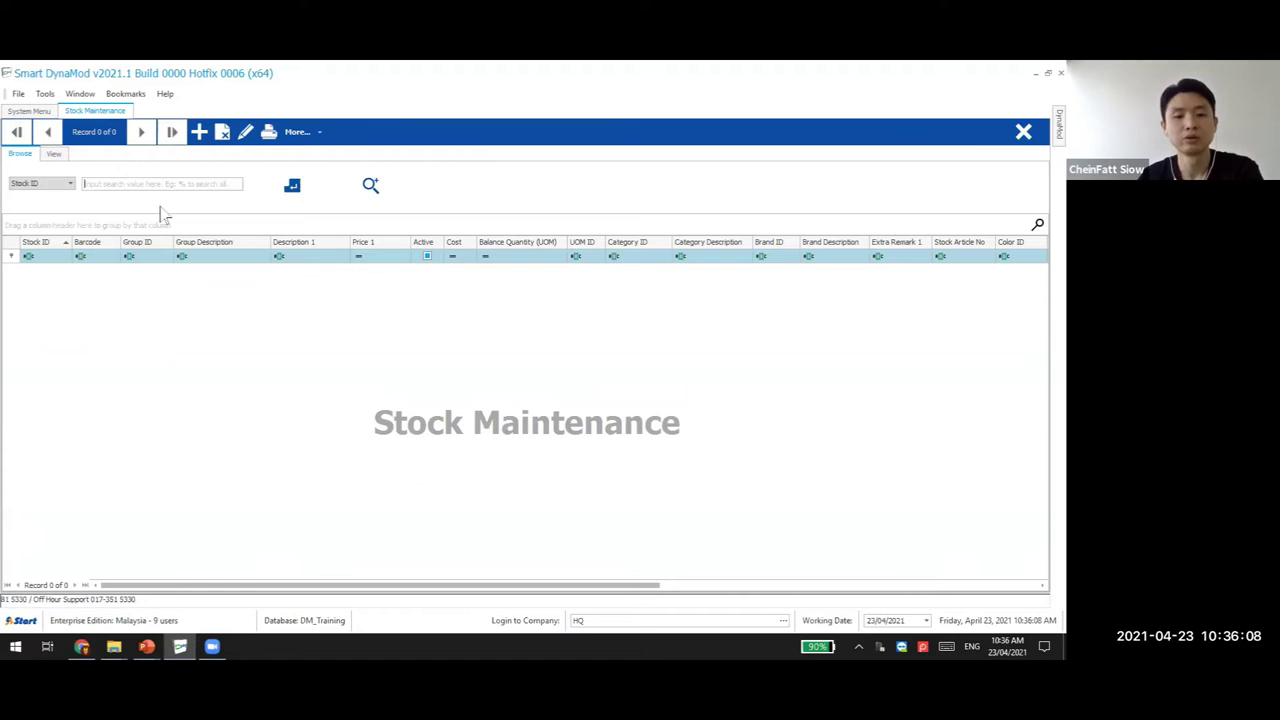
pyautogui.write('%')
pyautogui.click(293, 192)
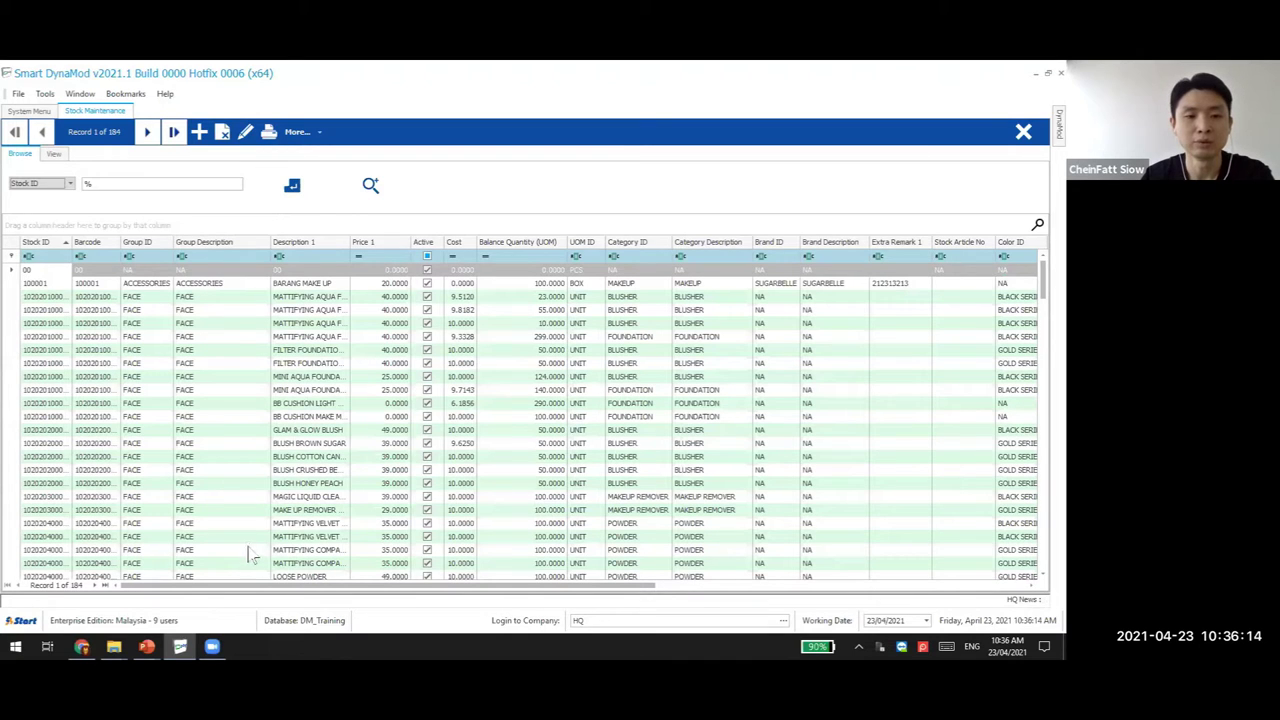
# Export the stock grid from the column header menu to 123.xlsx on the Desktop
pyautogui.rightClick(381, 248)
pyautogui.rightClick(300, 241)
pyautogui.rightClick(296, 241)
pyautogui.rightClick(233, 241)
pyautogui.rightClick(233, 241)
pyautogui.rightClick(450, 242)
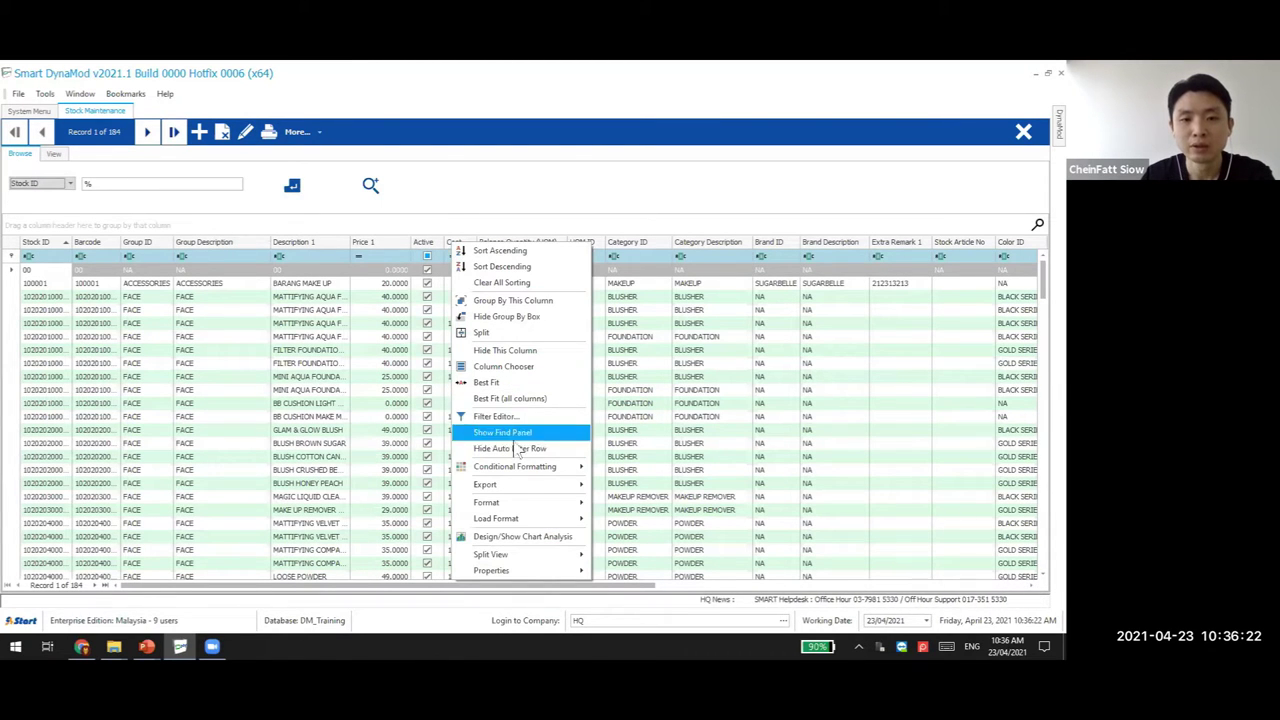
pyautogui.moveTo(520, 484)
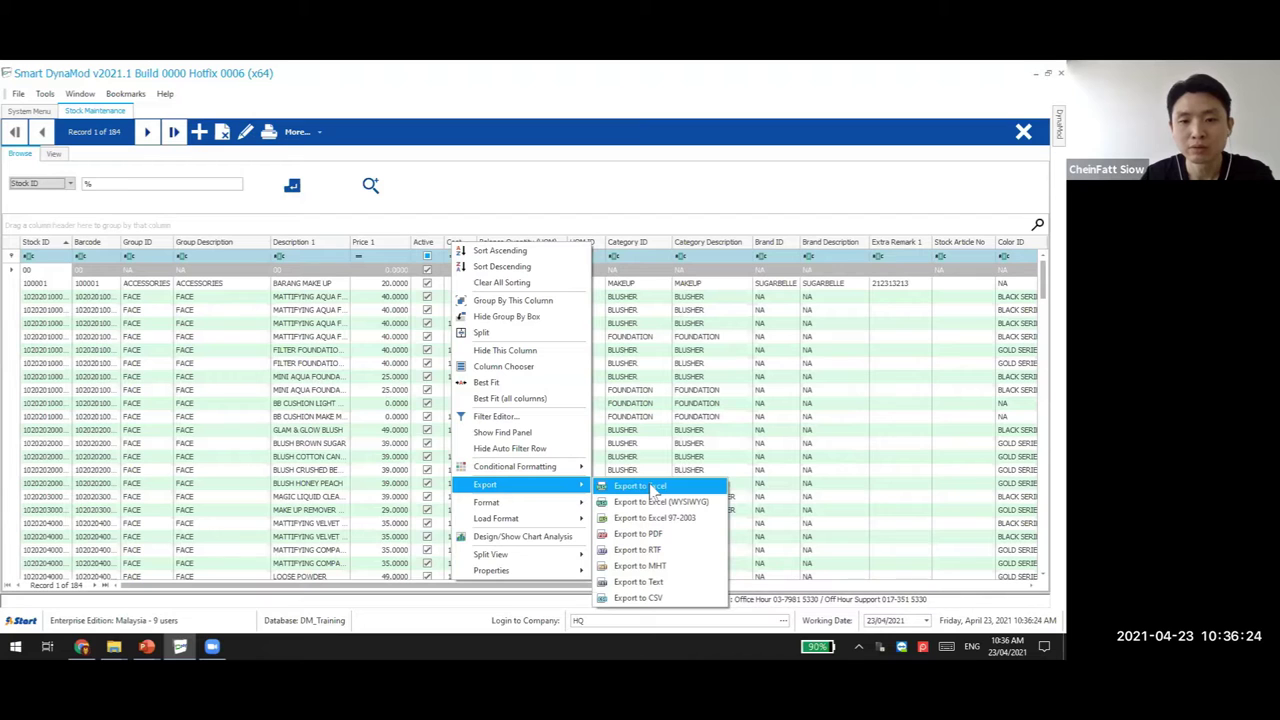
pyautogui.click(649, 486)
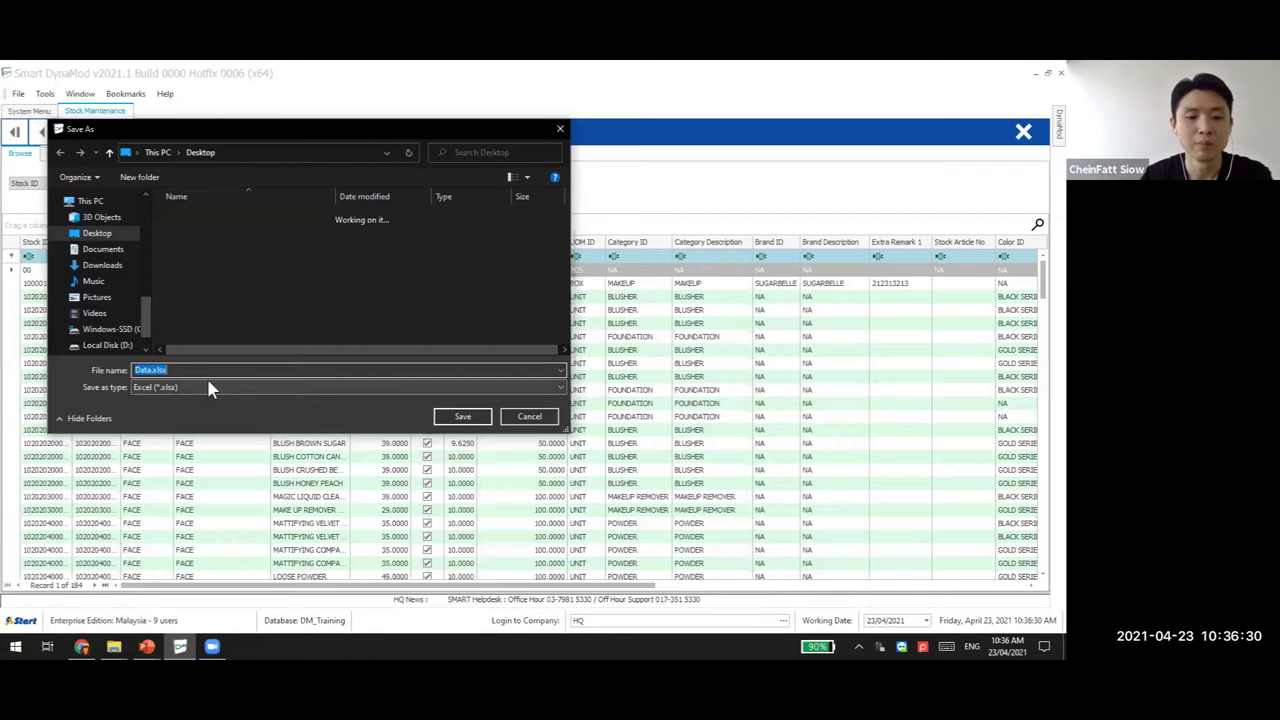
pyautogui.write('123')
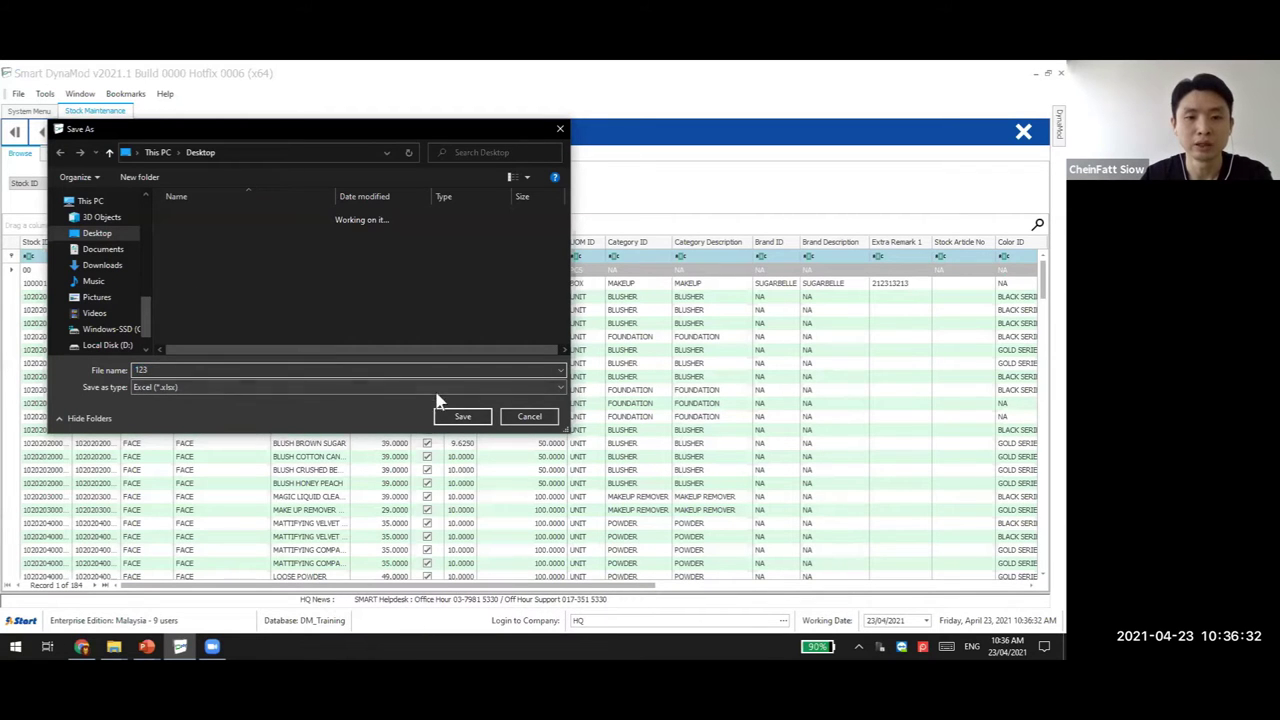
pyautogui.click(460, 417)
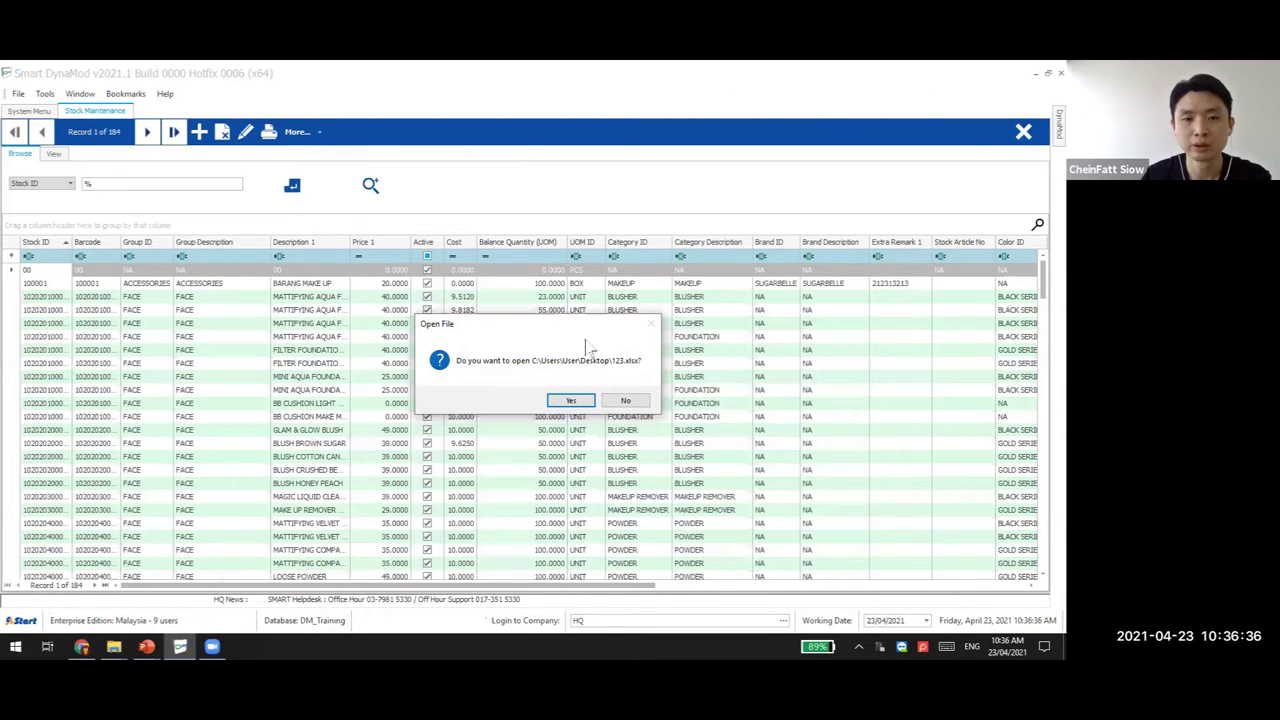
# Open 123.xlsx in maximized Excel and autofit the Stock ID and Barcode columns
pyautogui.click(587, 403)
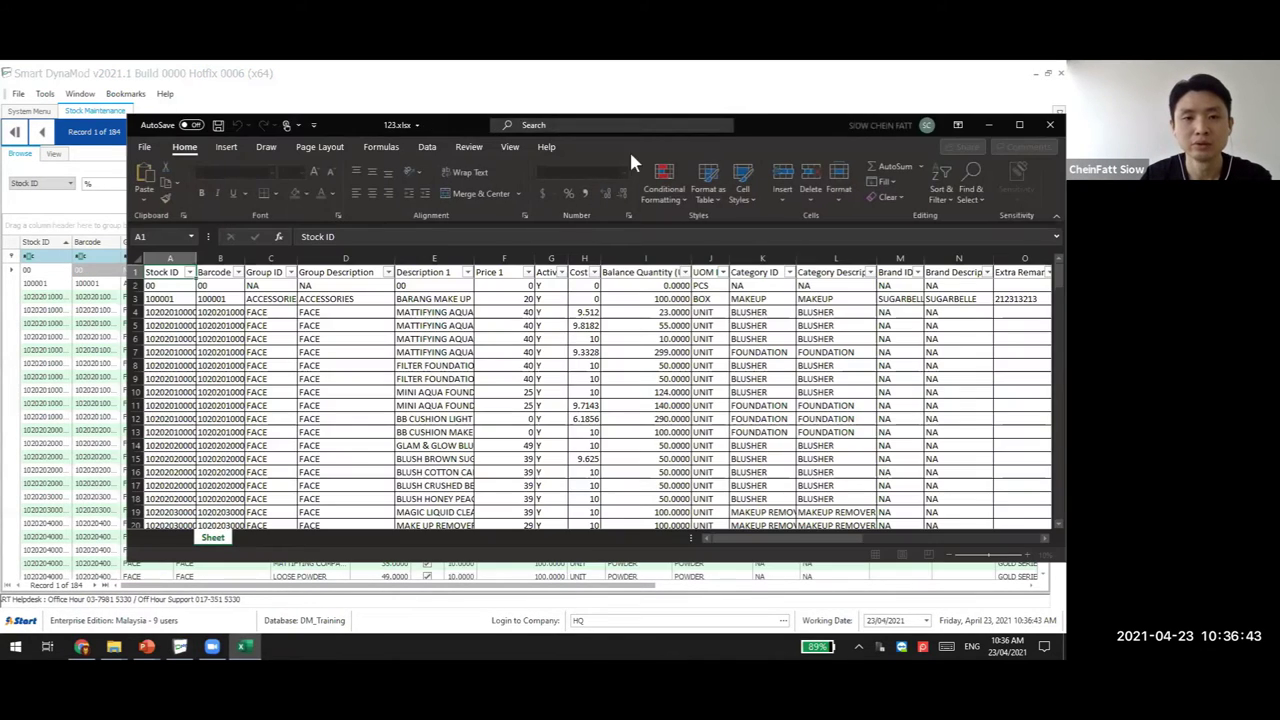
pyautogui.doubleClick(751, 118)
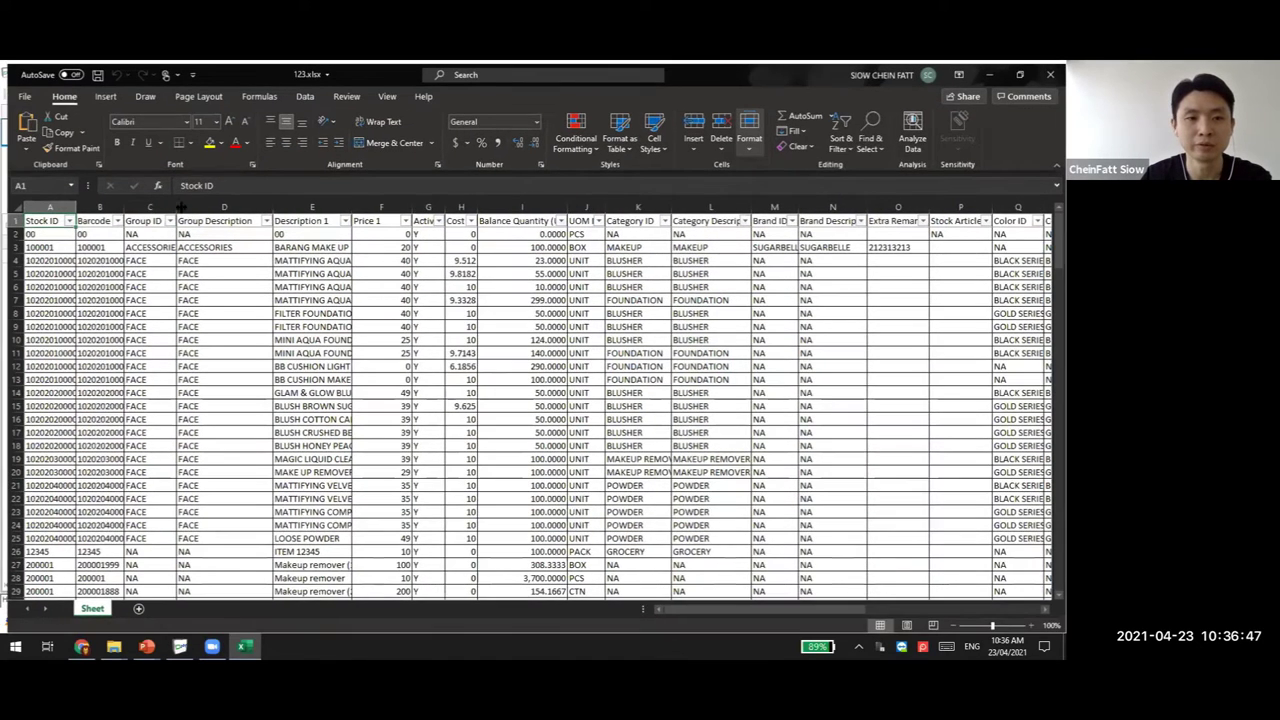
pyautogui.doubleClick(76, 206)
pyautogui.doubleClick(120, 206)
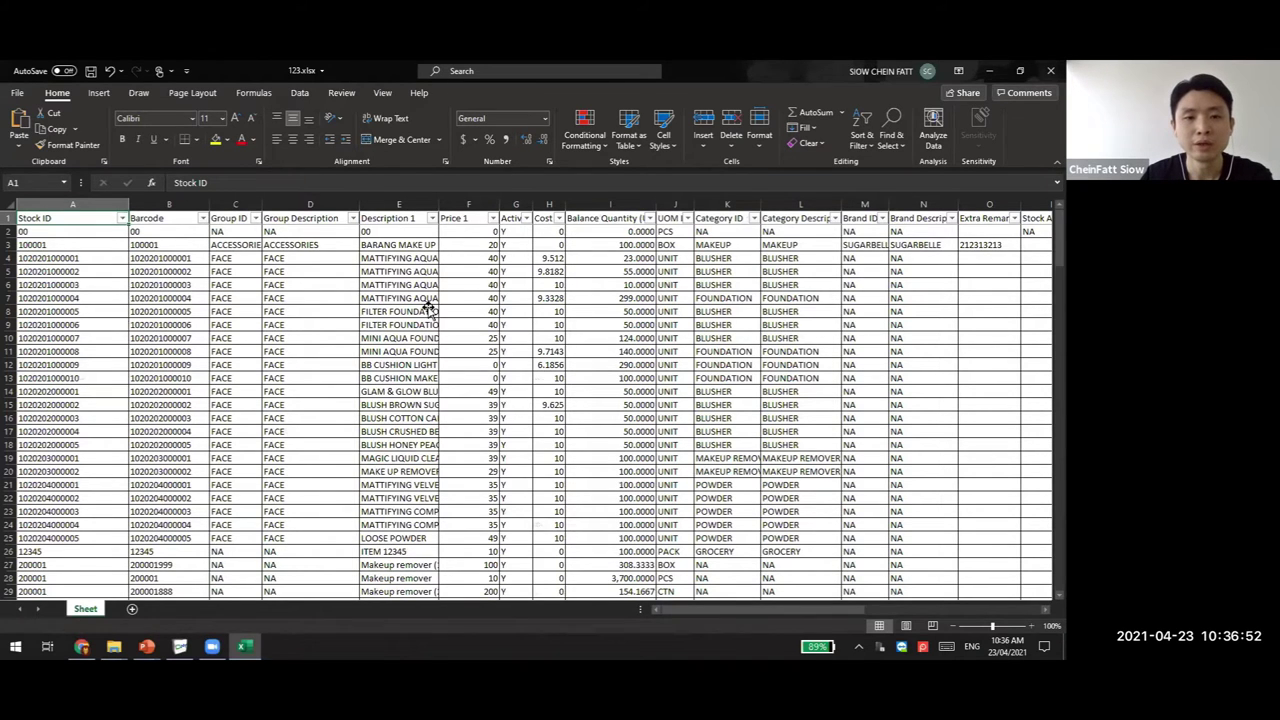
# Restore the Excel window, move it left and close the workbook without saving
pyautogui.press('super+Down')
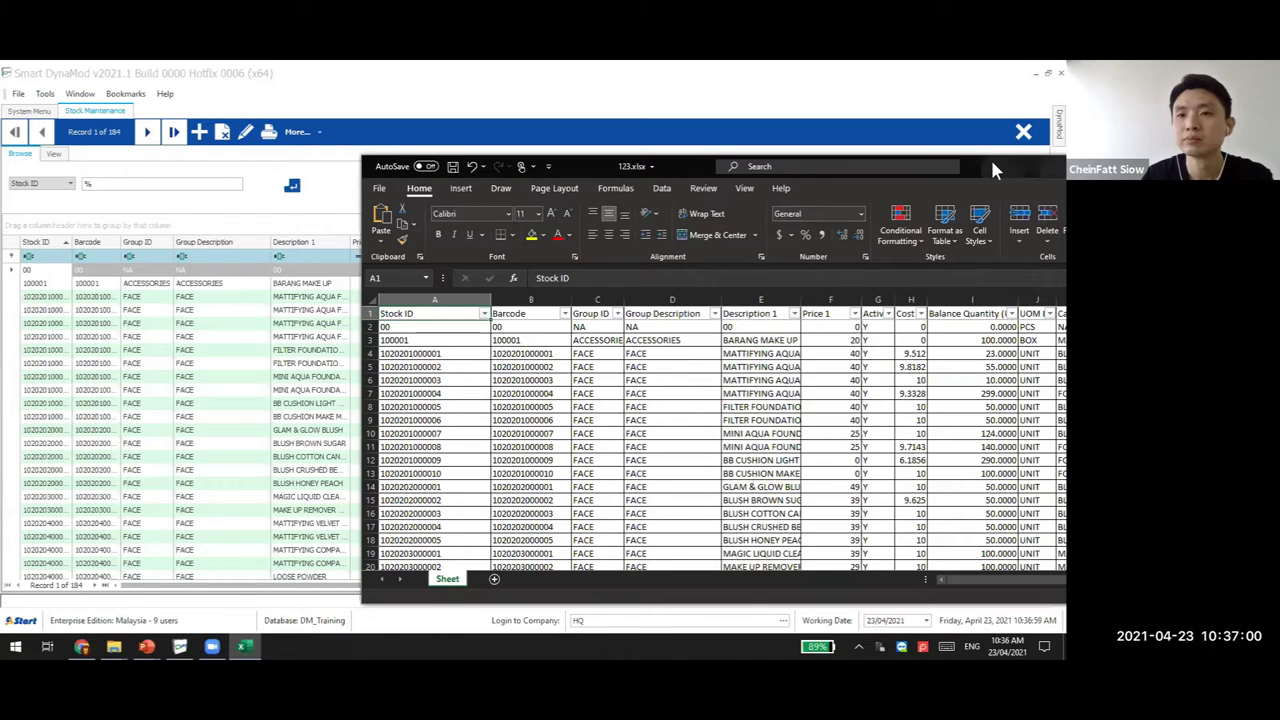
pyautogui.moveTo(995, 168); pyautogui.dragTo(810, 171)
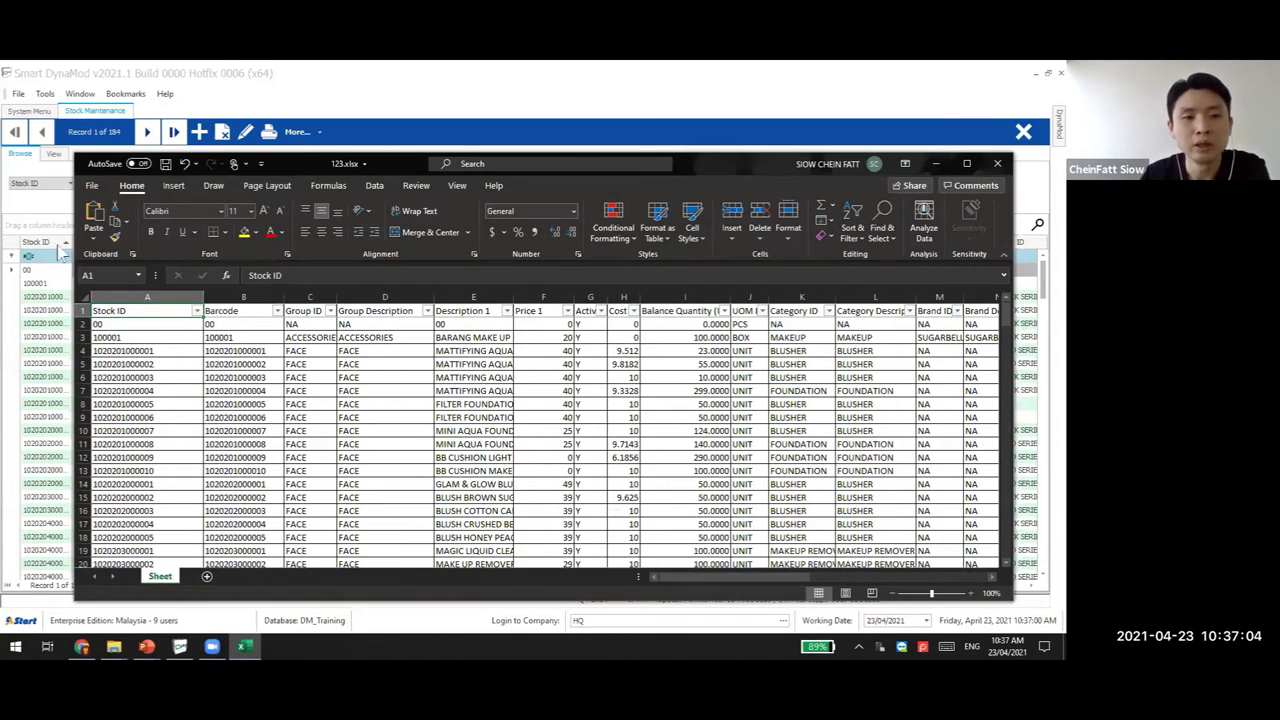
pyautogui.click(997, 163)
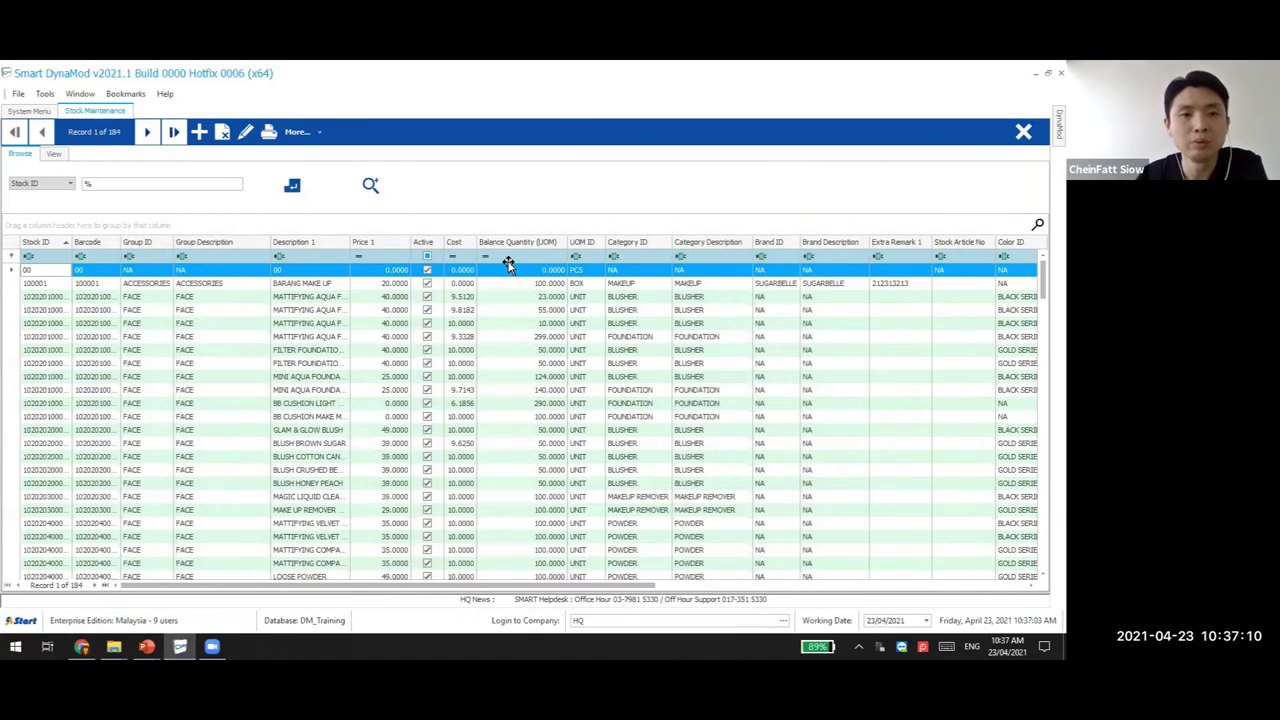
pyautogui.hotkey('alt', 'Tab')
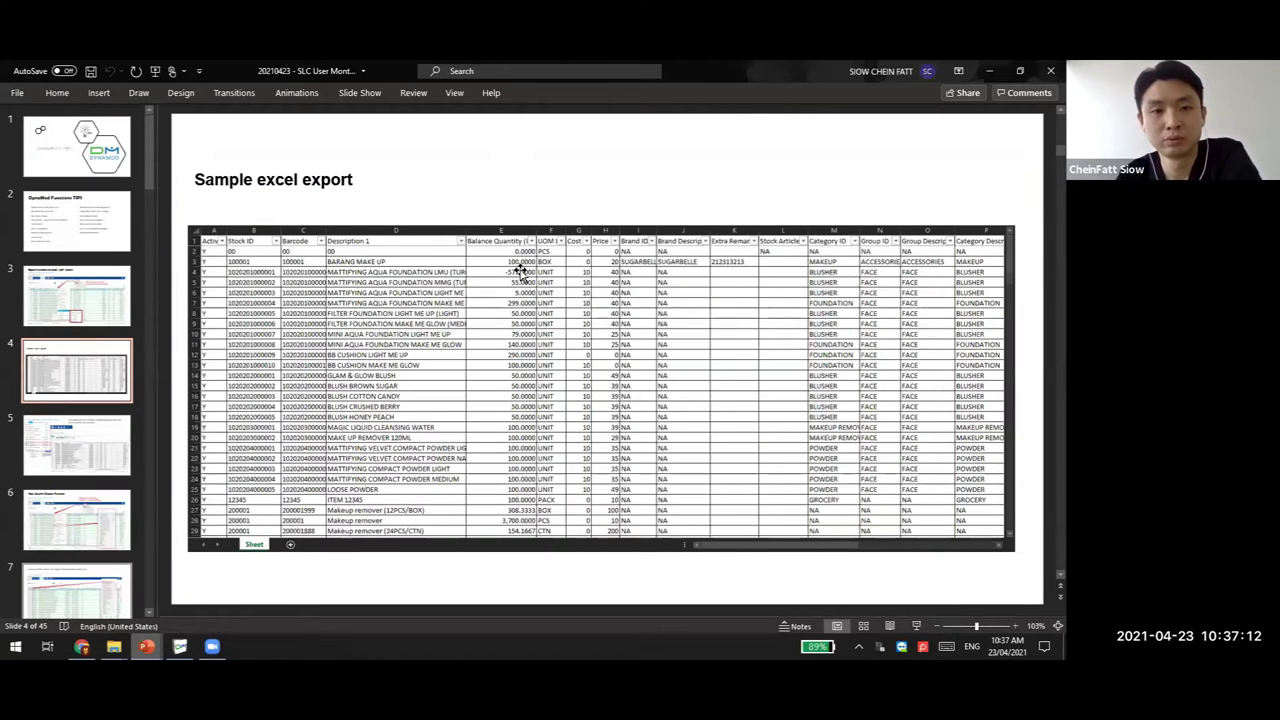
# Advance the presentation to slide 5 on the Excel Viewer, then return to DynaMod
pyautogui.scroll(-1, 630, 215)
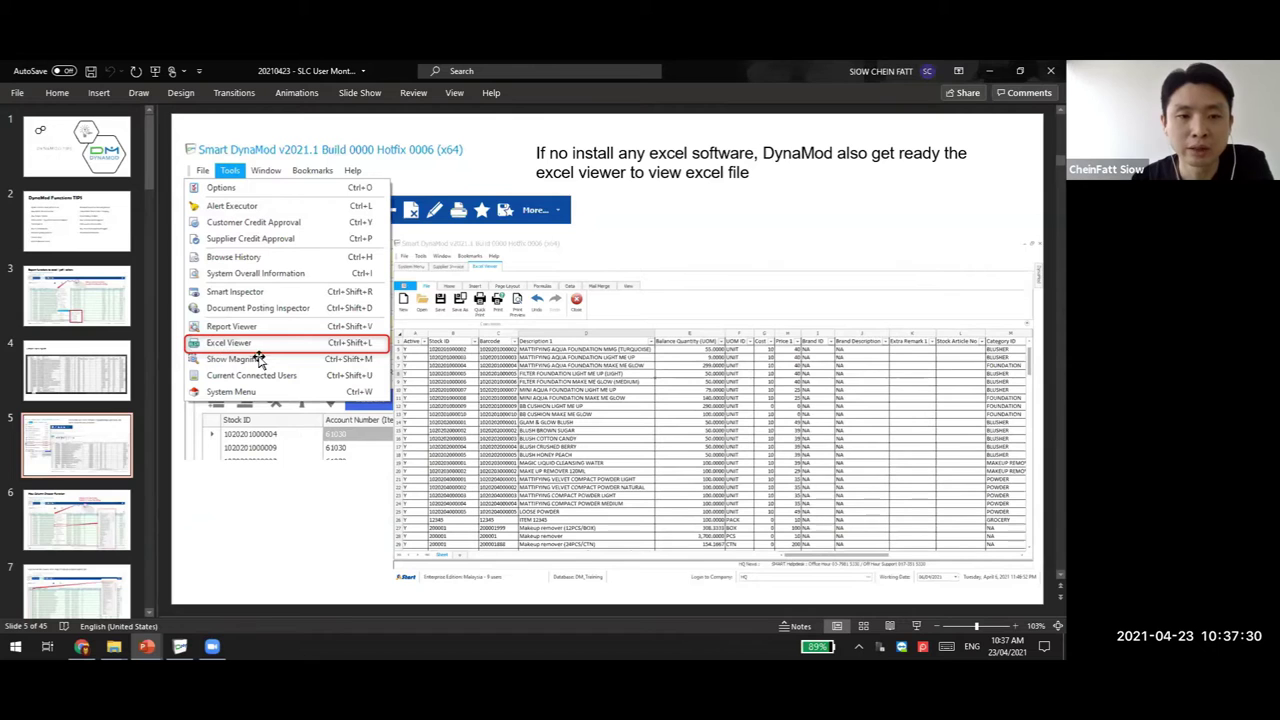
pyautogui.click(180, 646)
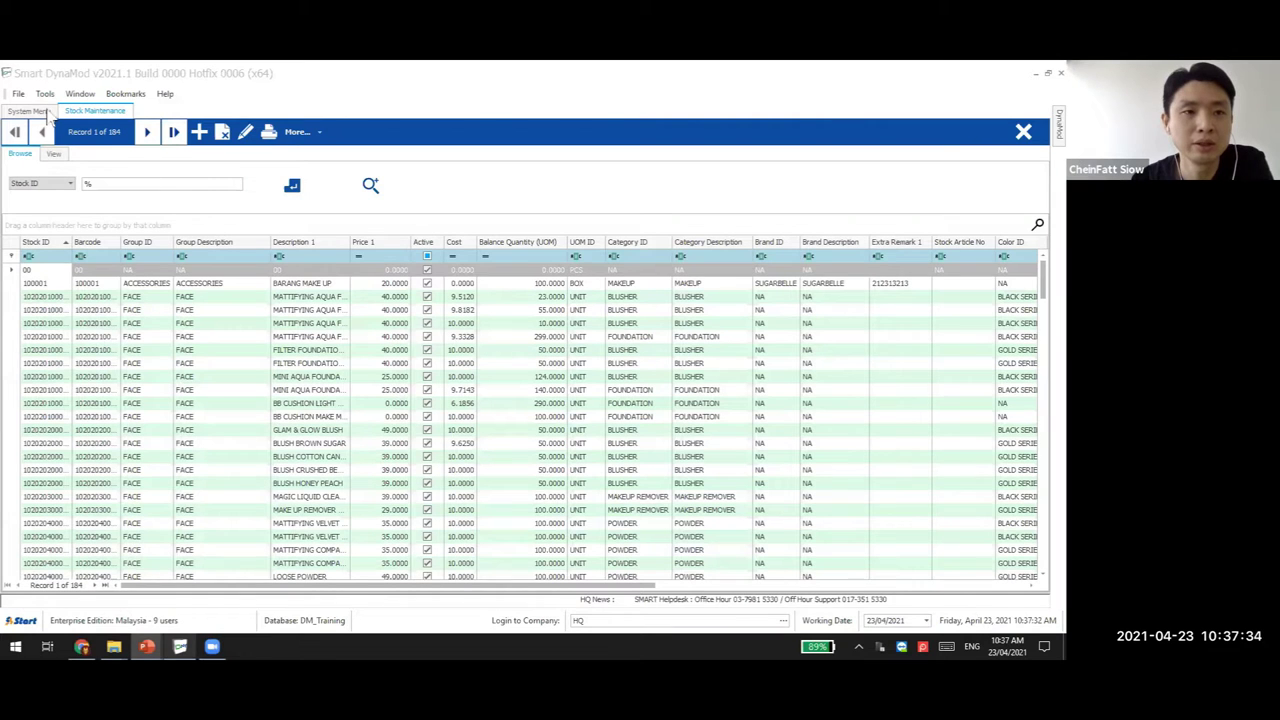
# Launch the Excel Viewer from System Menu > Tools, showing a blank Sheet1 workbook
pyautogui.click(44, 111)
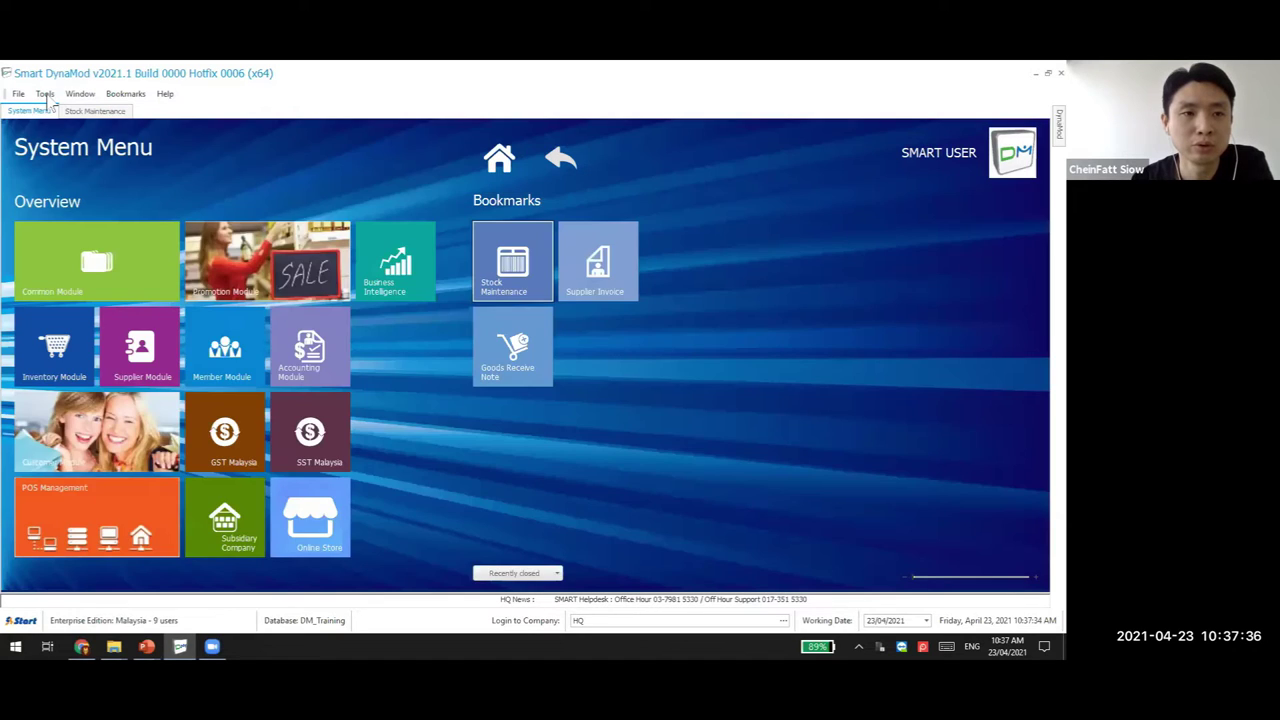
pyautogui.click(45, 94)
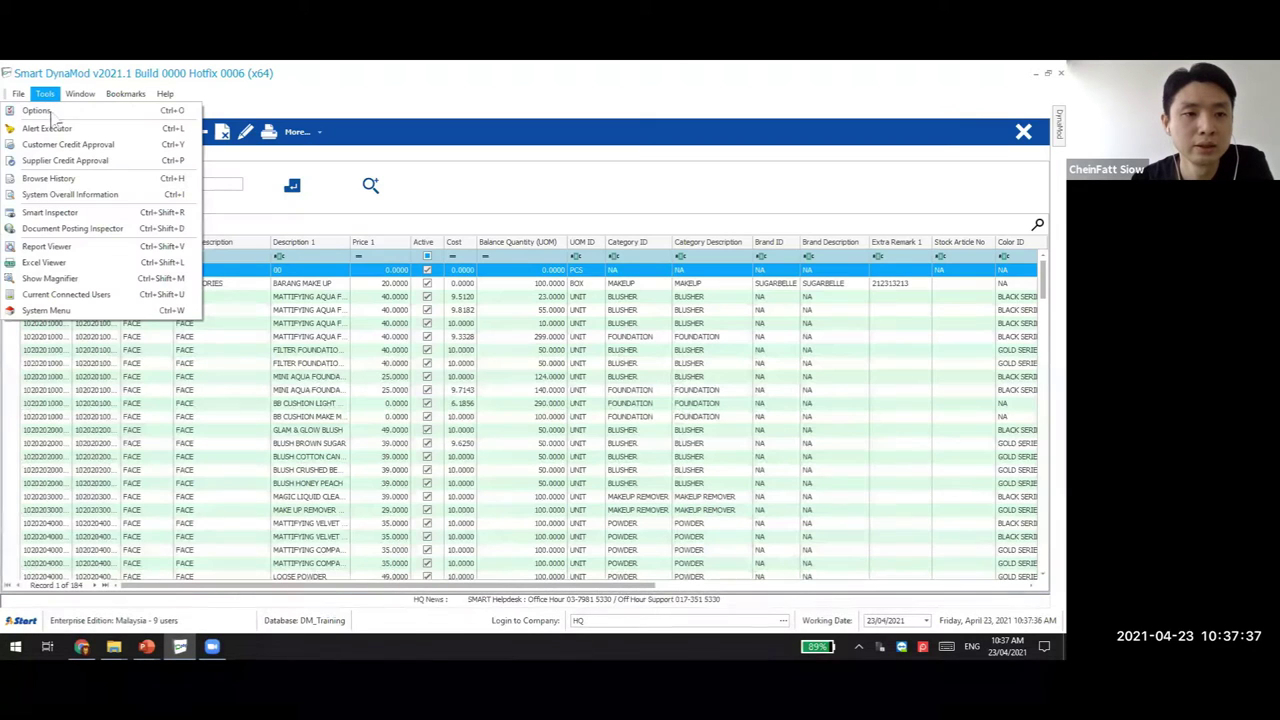
pyautogui.click(58, 264)
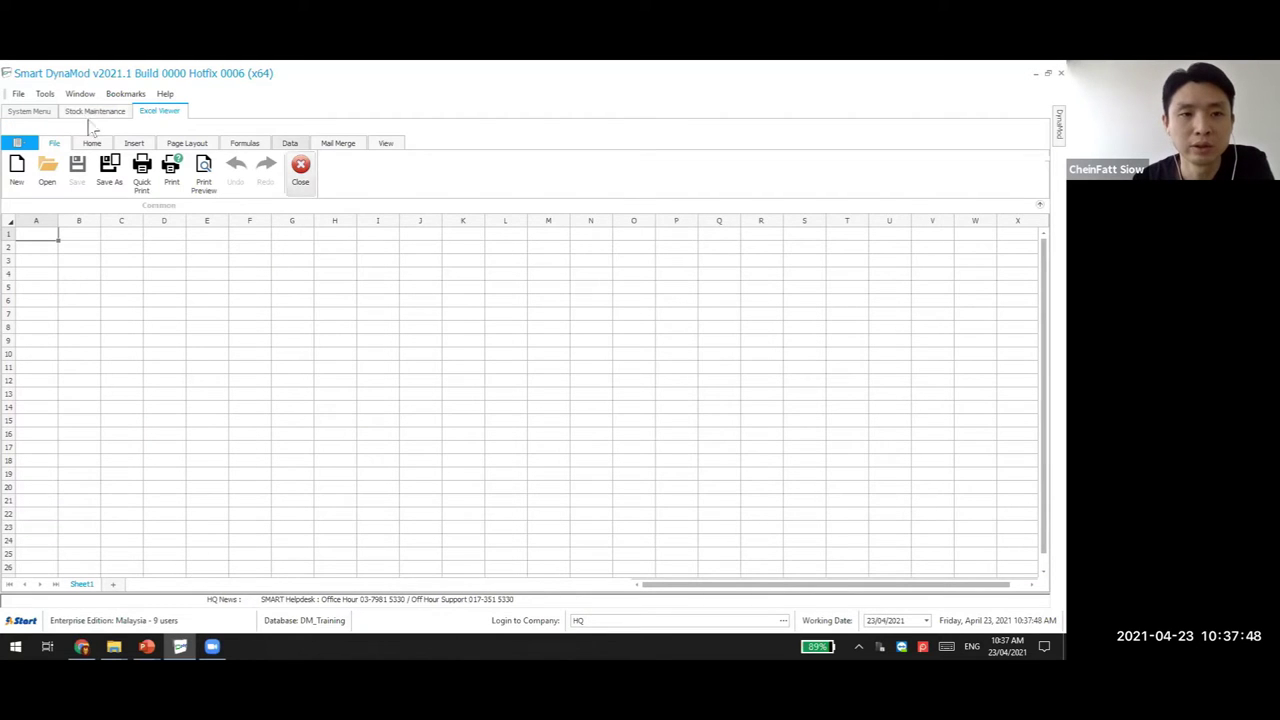
# Load 123.xlsx from the Desktop into the Excel Viewer, browse it, then return to PowerPoint
pyautogui.click(52, 175)
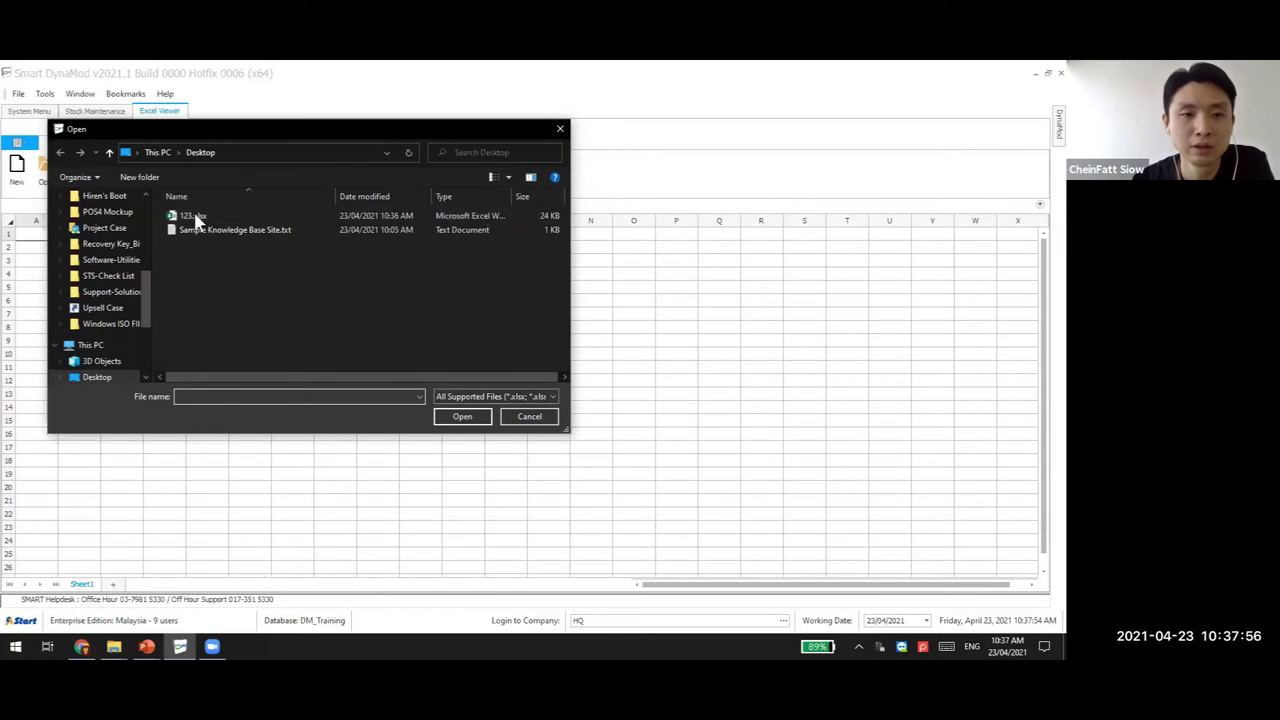
pyautogui.click(192, 216)
pyautogui.click(450, 418)
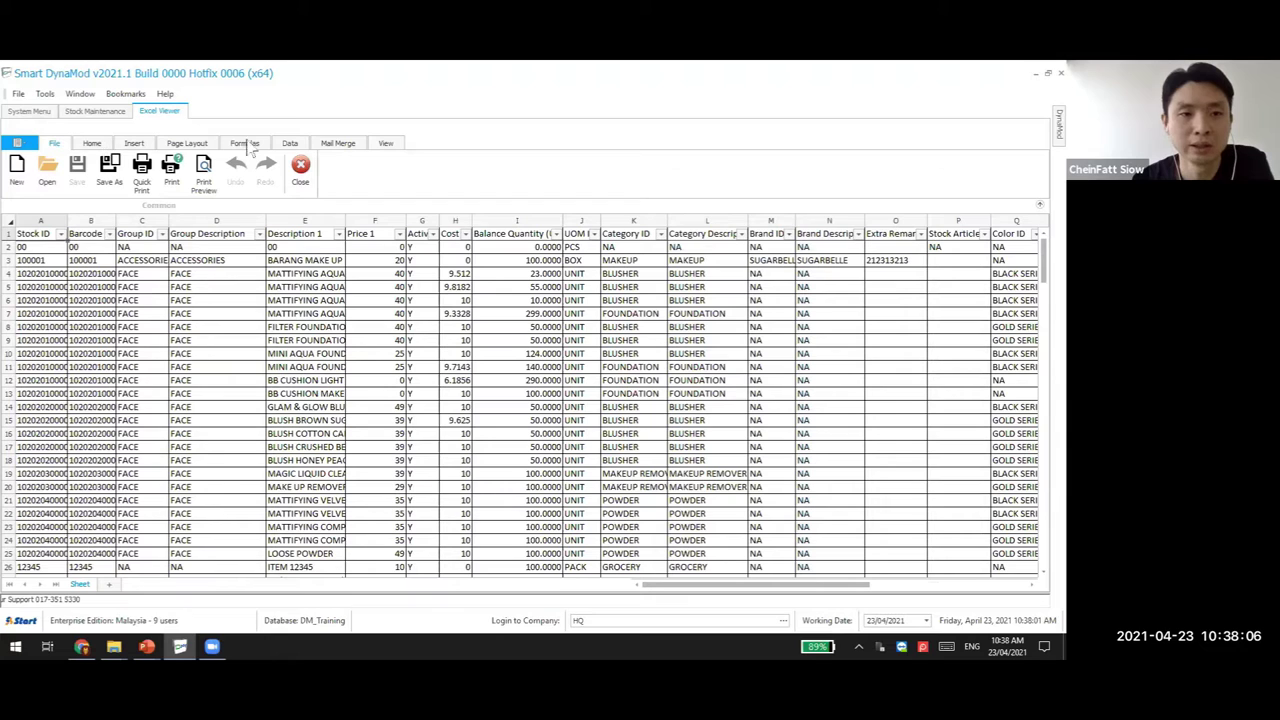
pyautogui.scroll(-2, 158, 160)
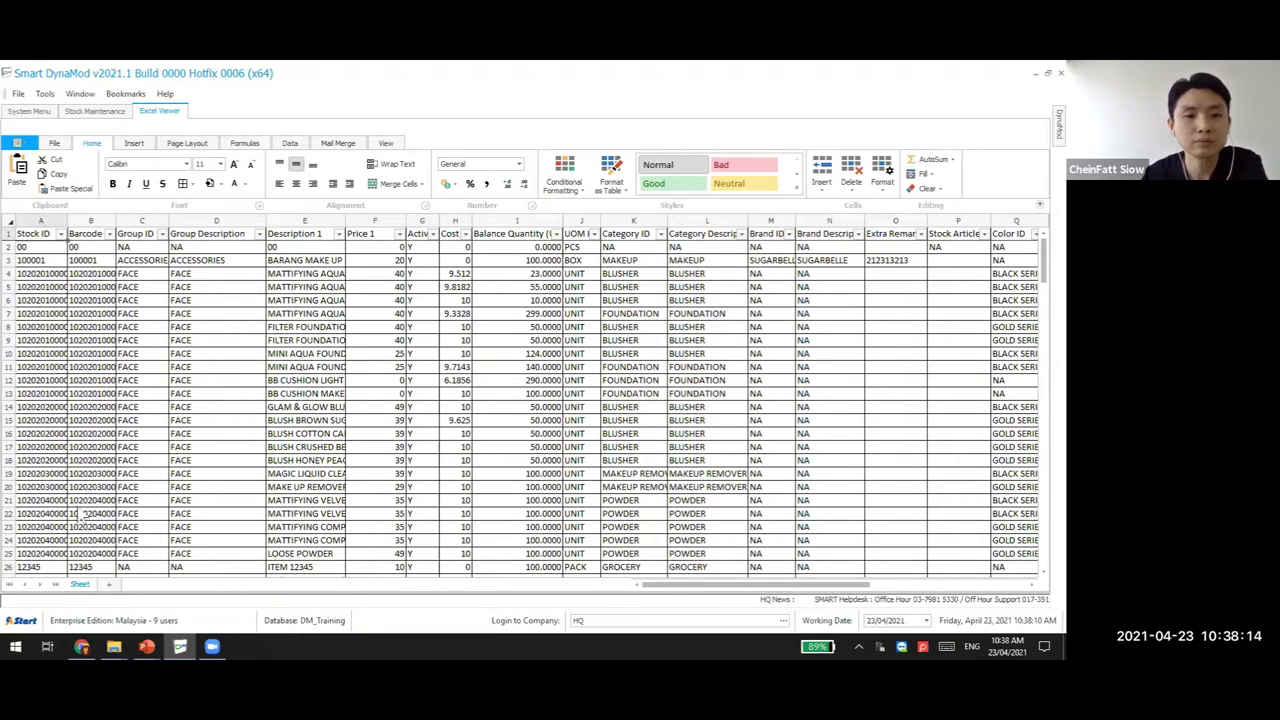
pyautogui.hotkey('alt', 'Tab')
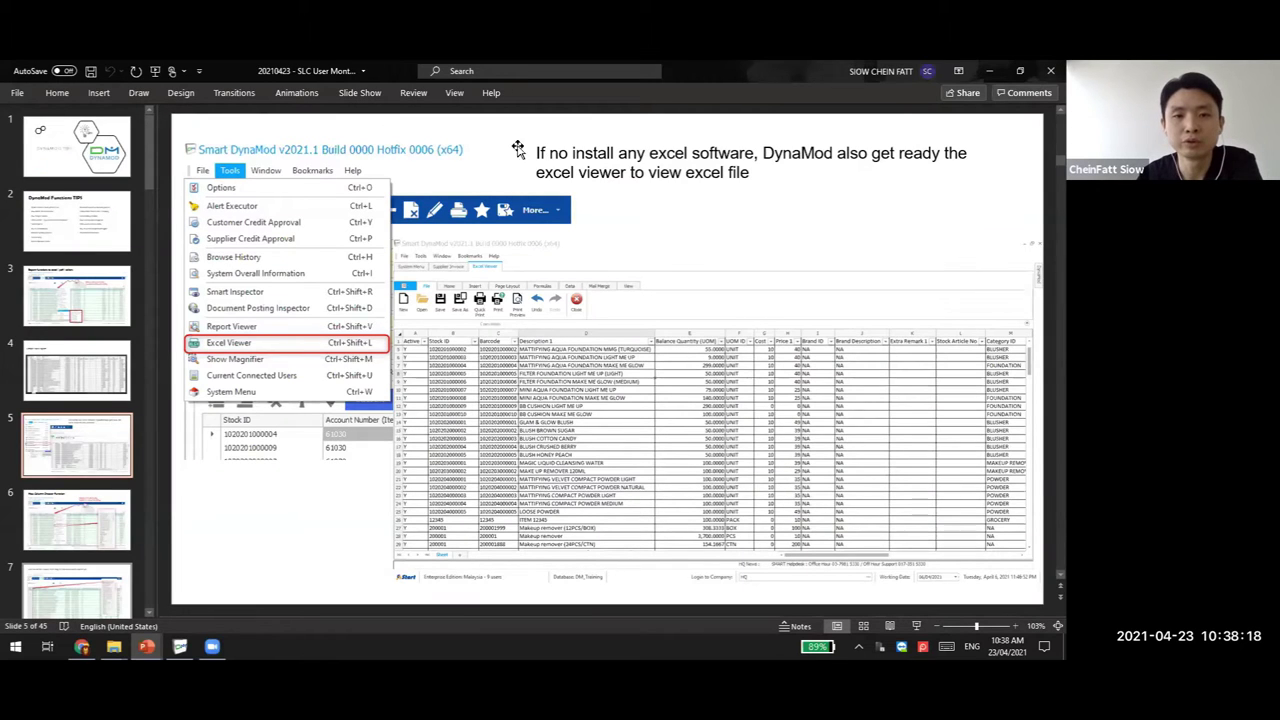
# Show slide 6, 'How Column Chooser Function', then return to the DynaMod Excel Viewer
pyautogui.press('Down')
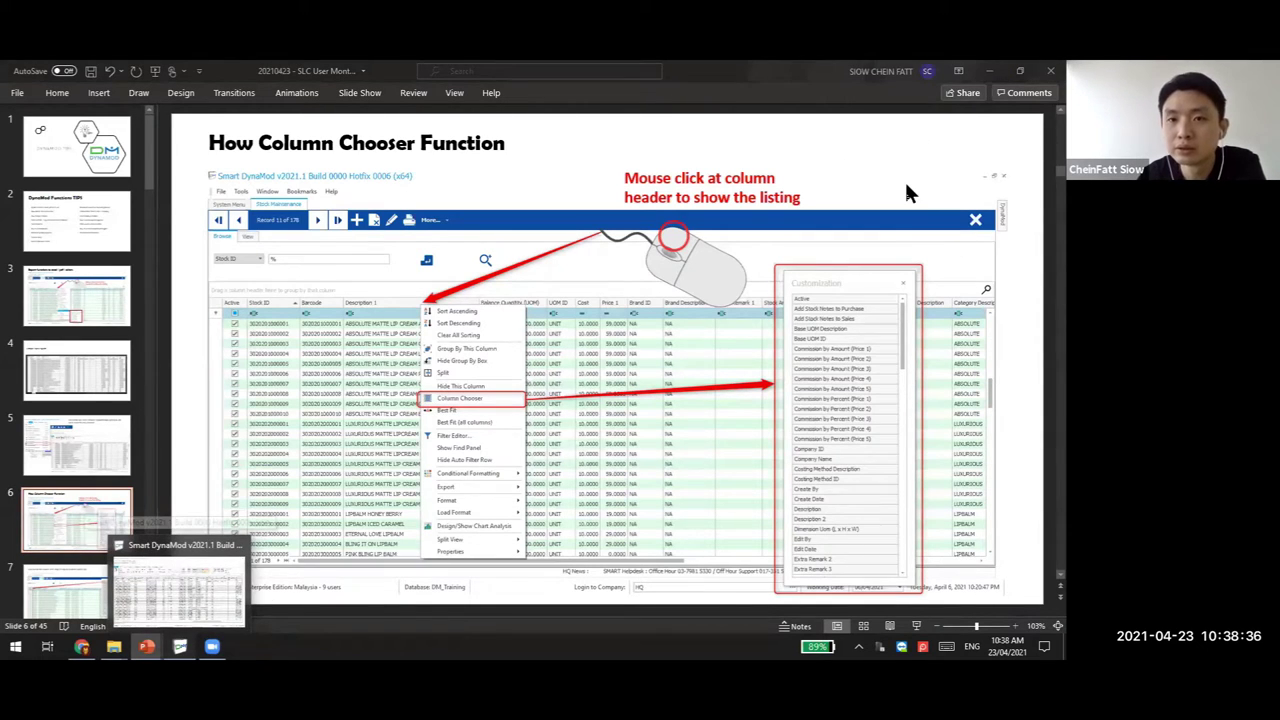
pyautogui.hotkey('alt', 'Tab')
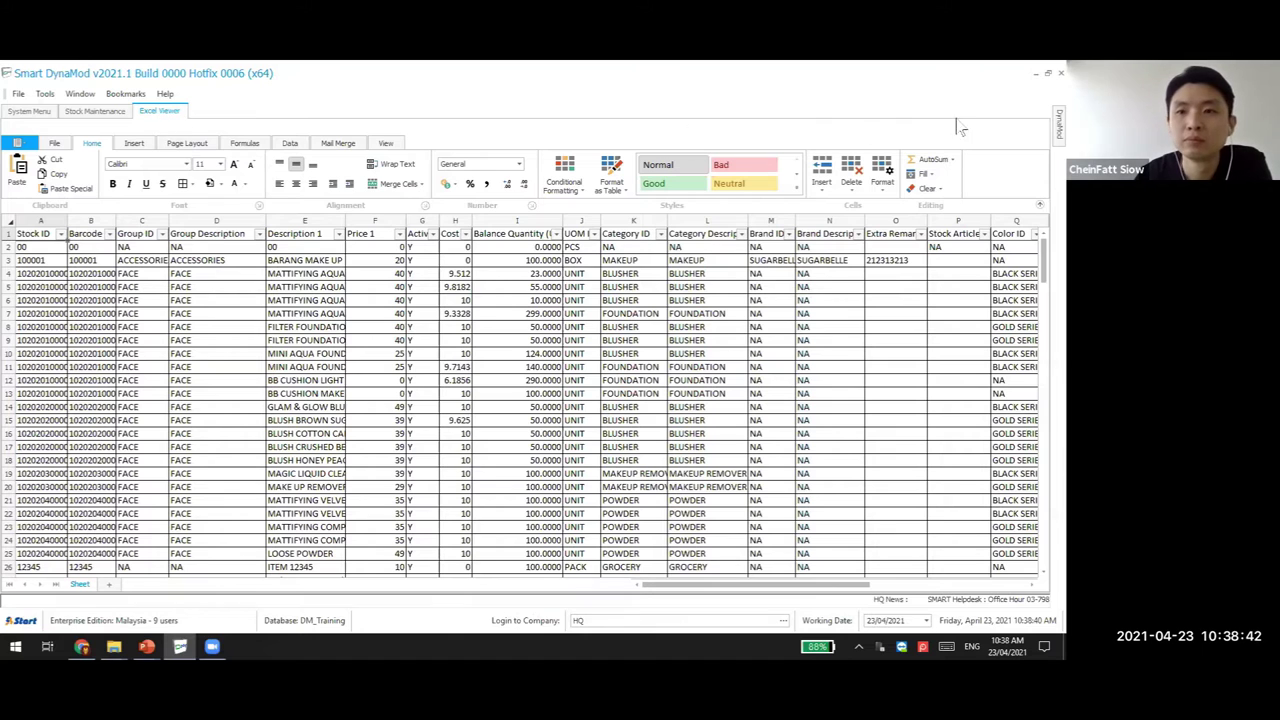
# Close the Excel Viewer spreadsheet and bring up the stock grid's column header menu
pyautogui.click(52, 143)
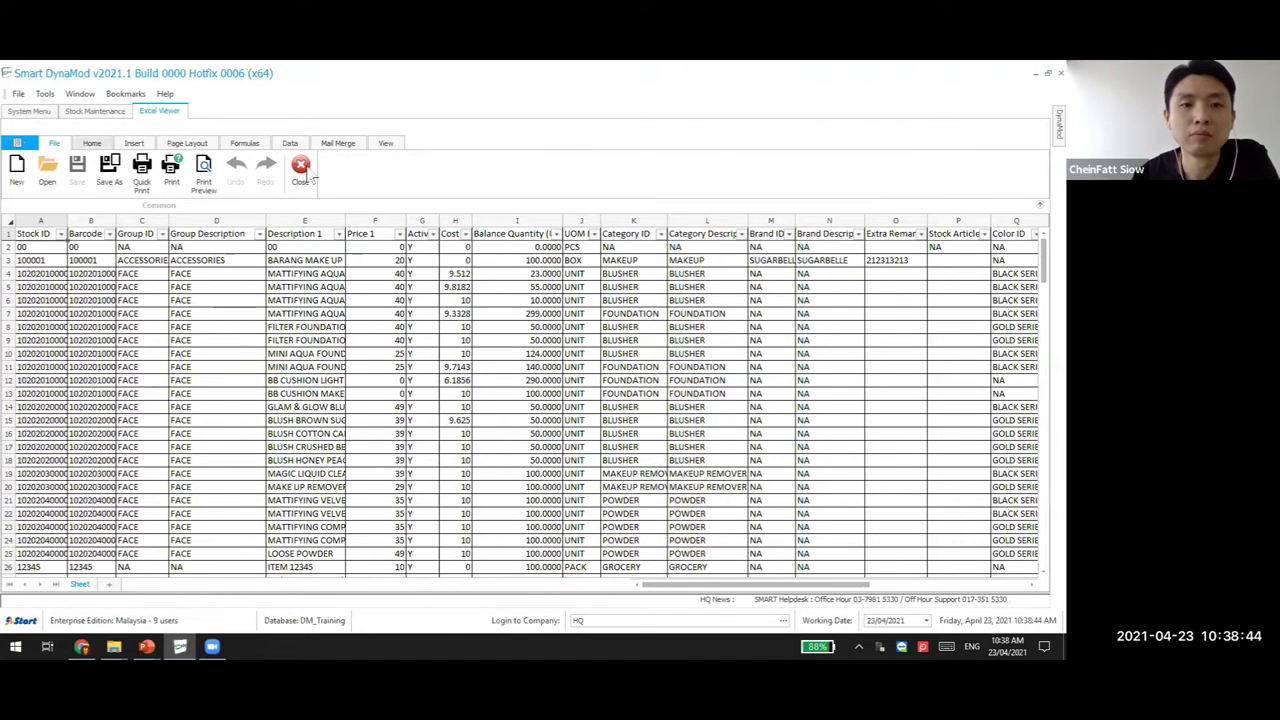
pyautogui.click(303, 170)
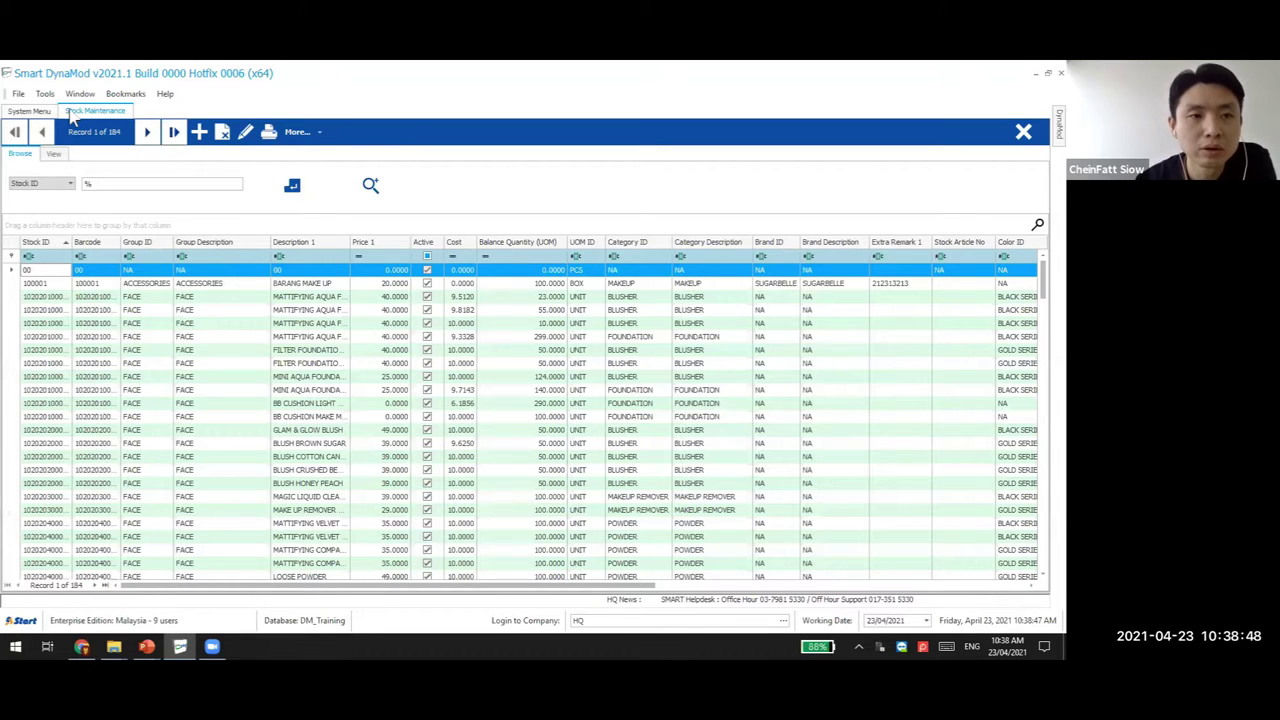
pyautogui.middleClick(100, 112)
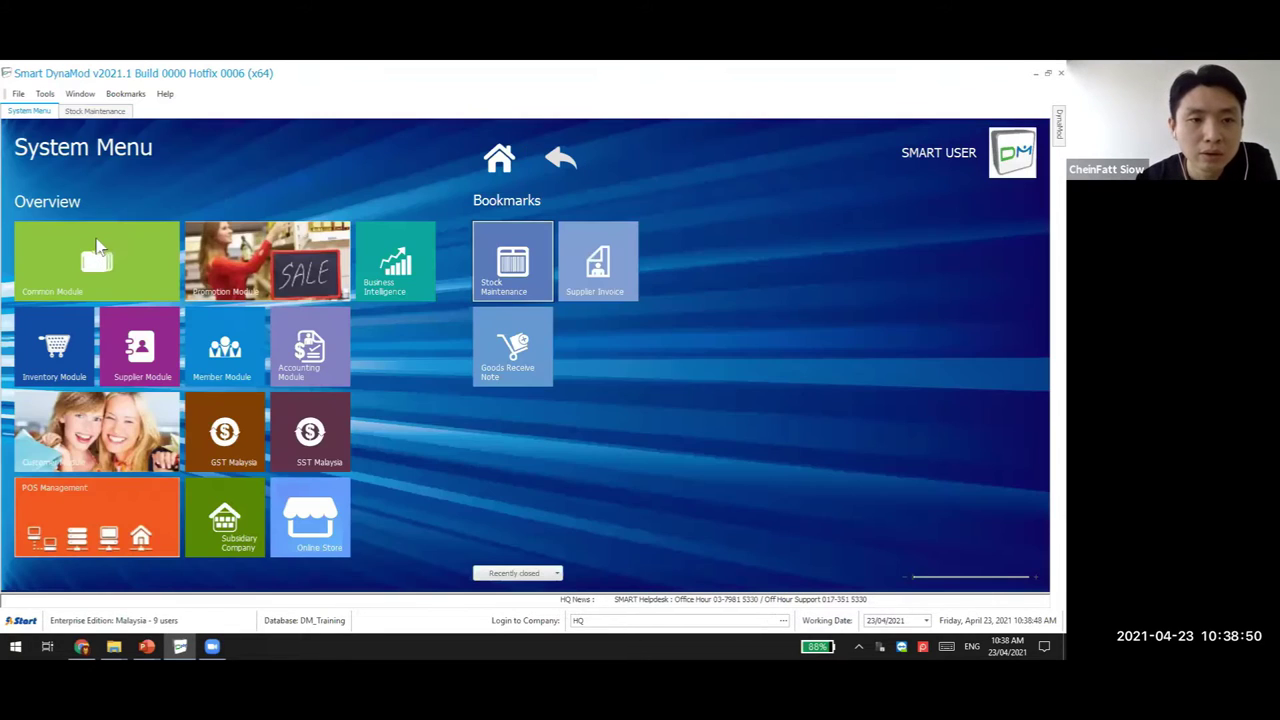
pyautogui.rightClick(108, 243)
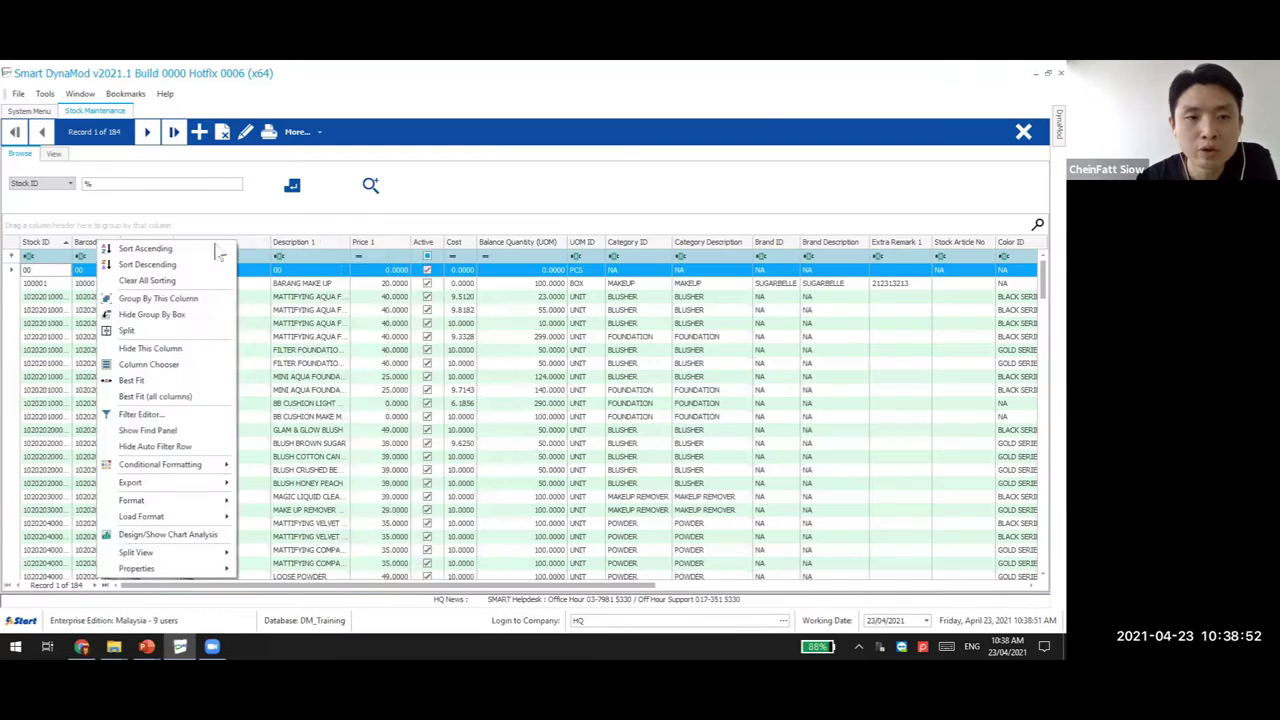
pyautogui.rightClick(230, 243)
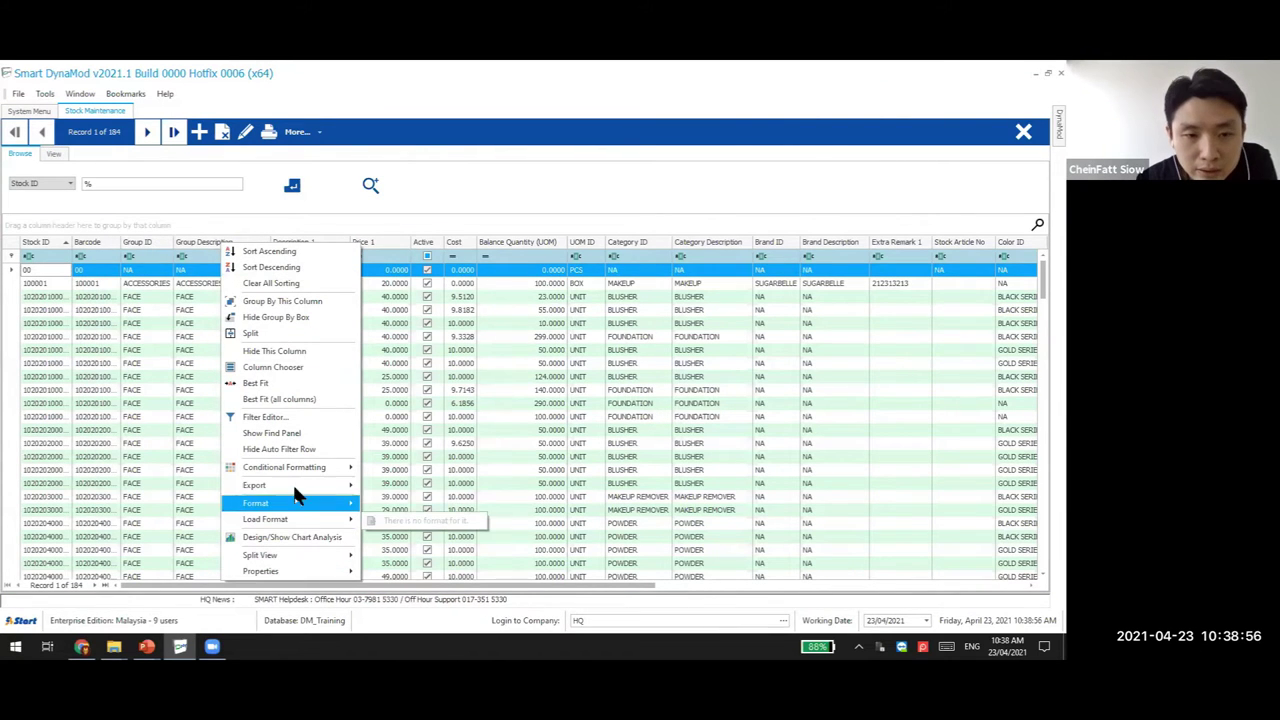
# Add Create By and Edit By columns after UOM ID, then drag the Active column out
pyautogui.click(296, 370)
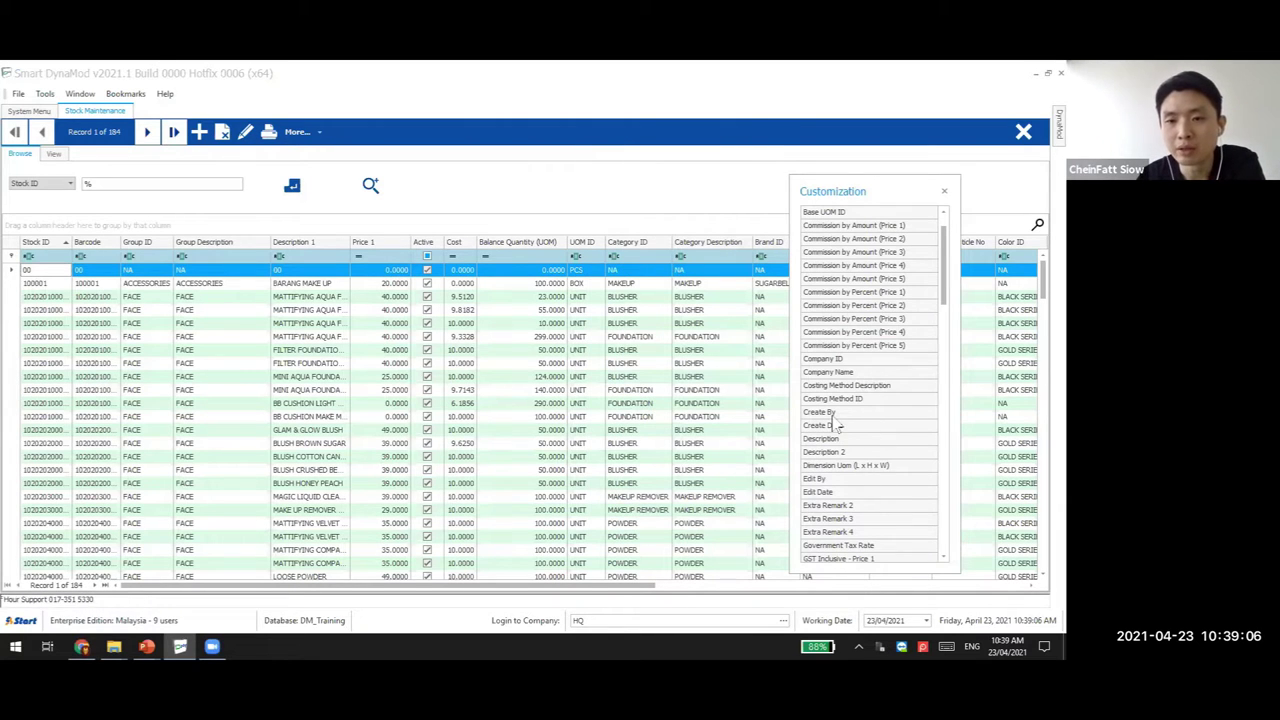
pyautogui.moveTo(839, 417); pyautogui.dragTo(662, 244)
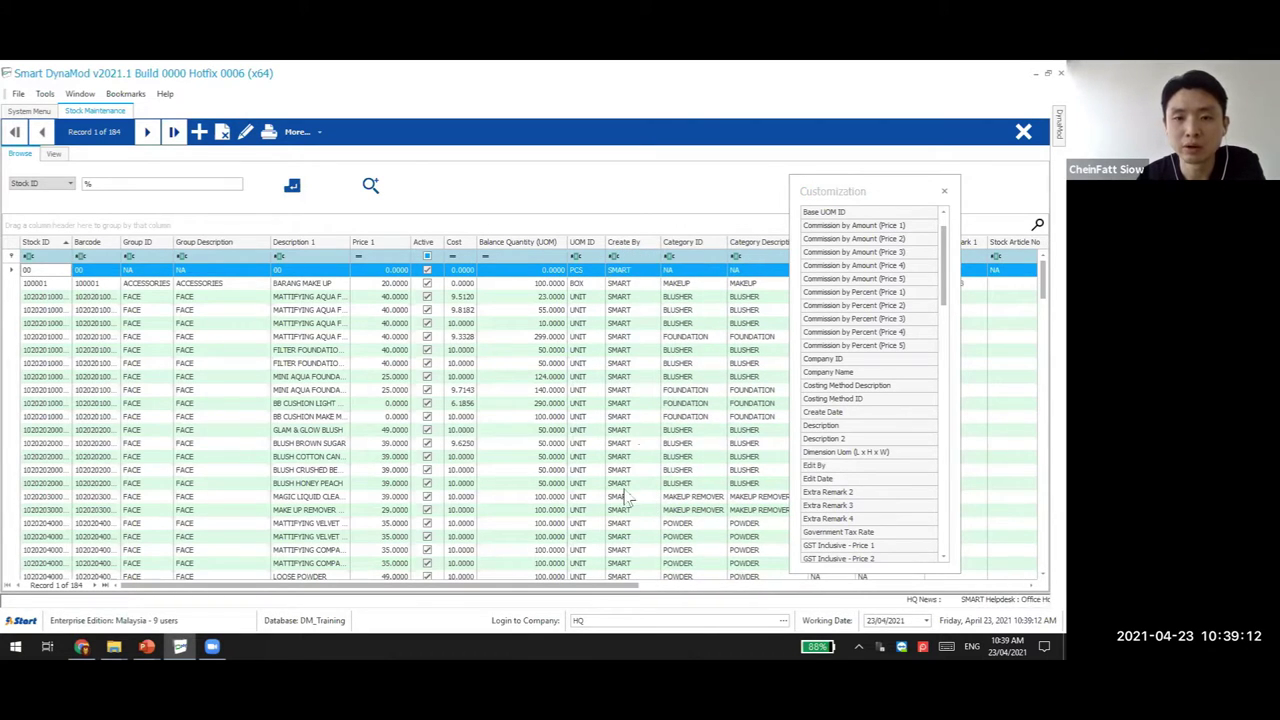
pyautogui.click(170, 296)
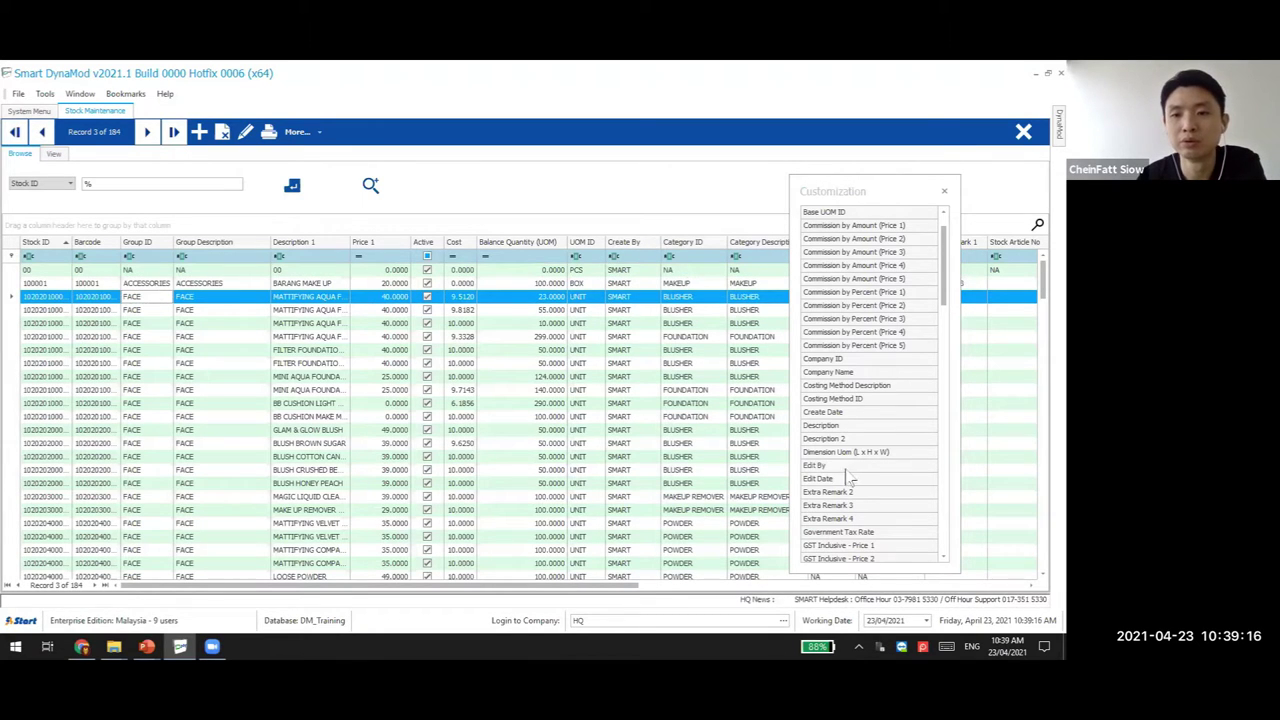
pyautogui.scroll(-1, 845, 467)
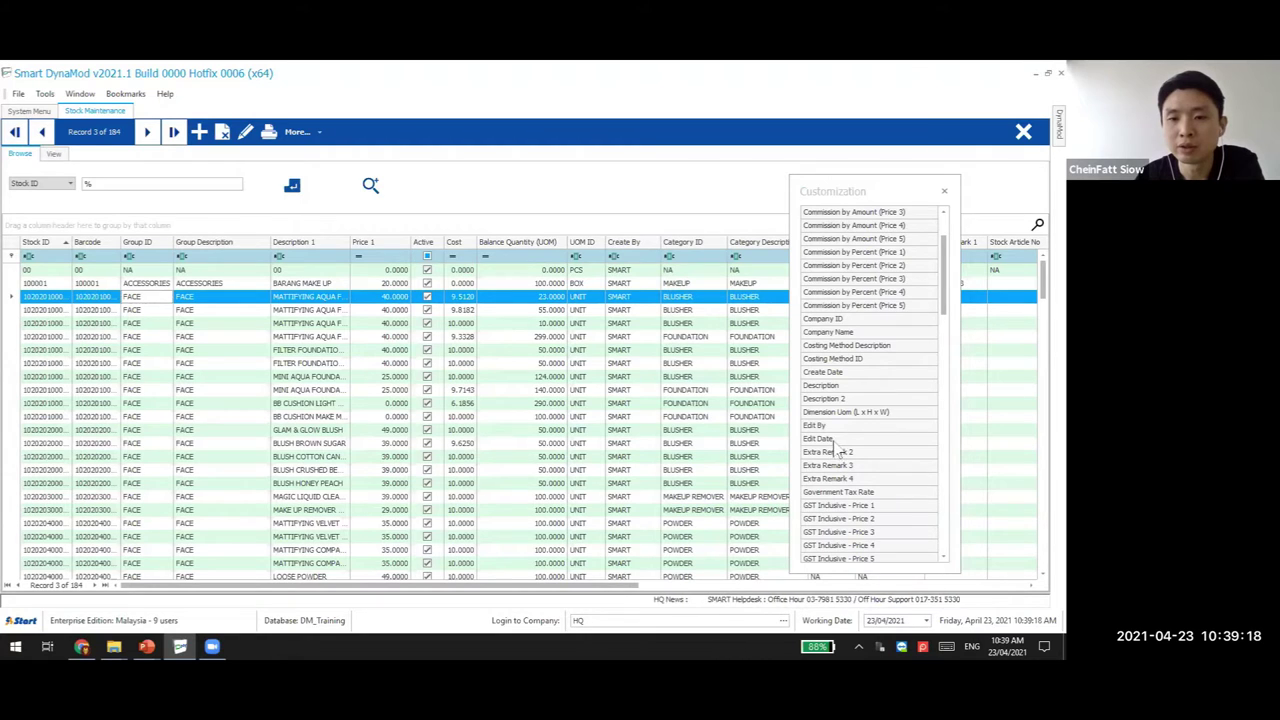
pyautogui.moveTo(814, 425); pyautogui.dragTo(672, 250)
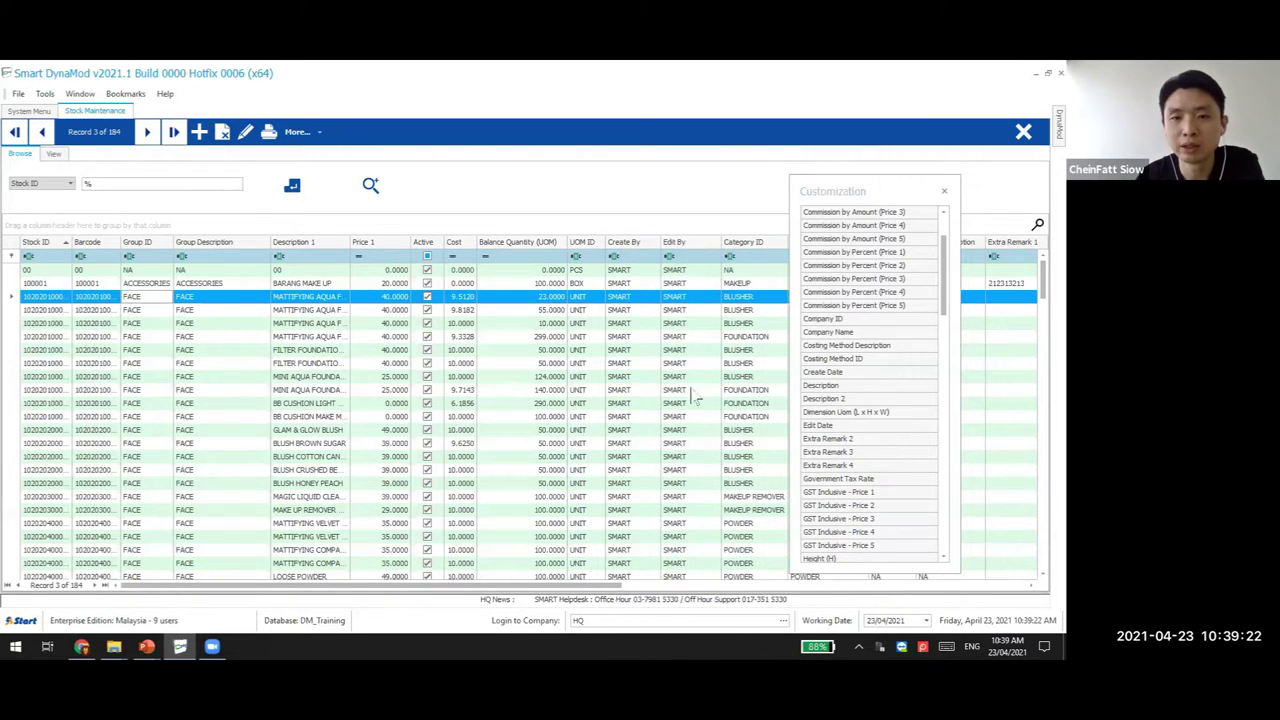
pyautogui.click(944, 191)
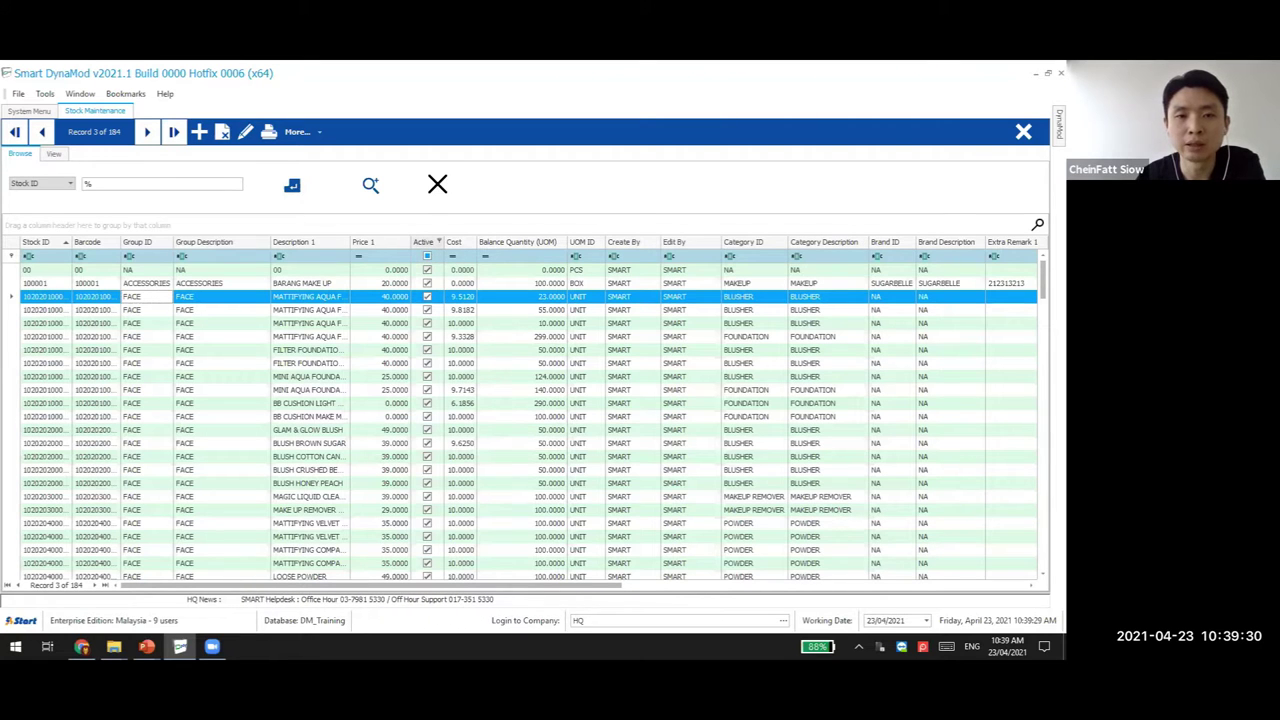
pyautogui.moveTo(437, 183); pyautogui.dragTo(500, 218)
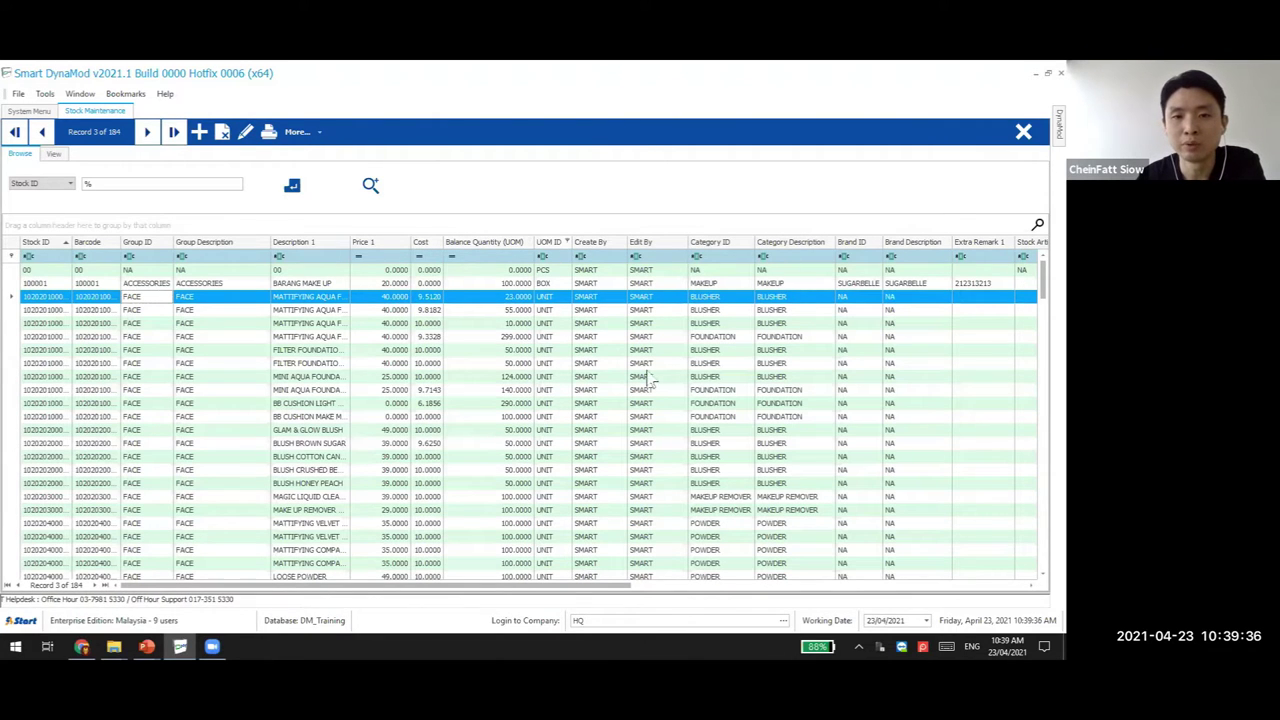
# Restore the Active column before Group Description and sort the list by Group Description
pyautogui.rightClick(605, 241)
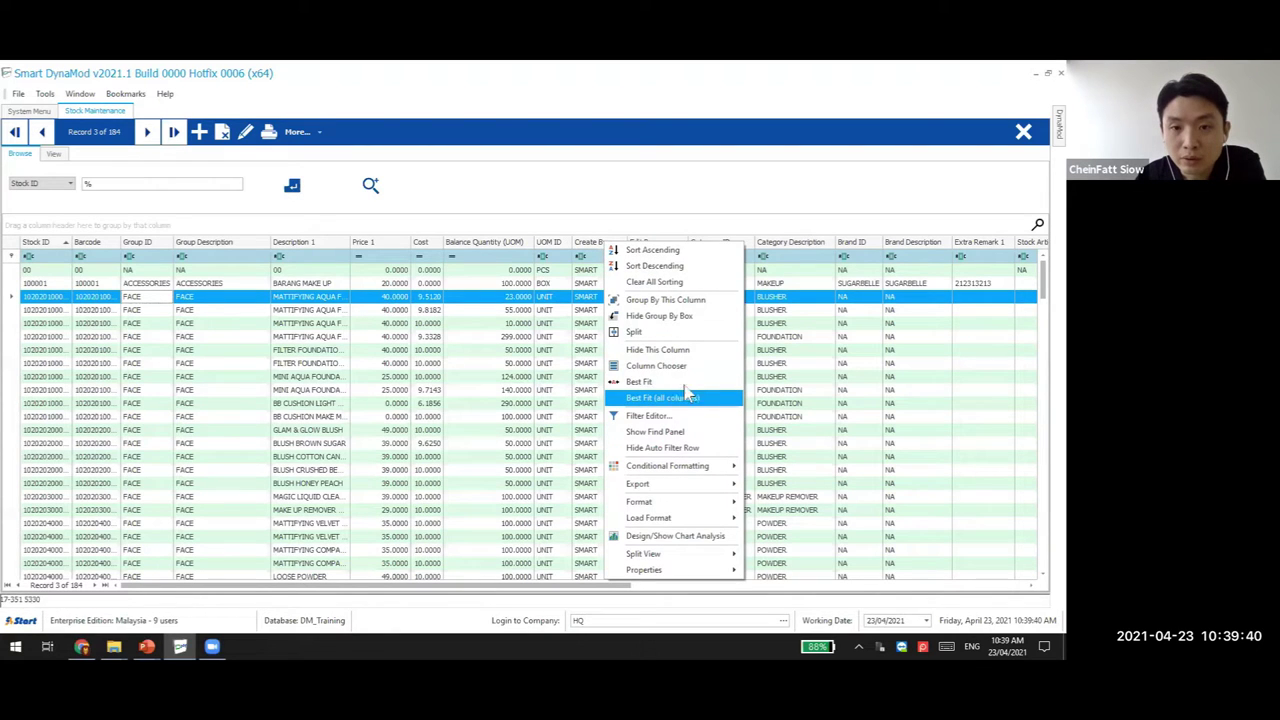
pyautogui.click(680, 366)
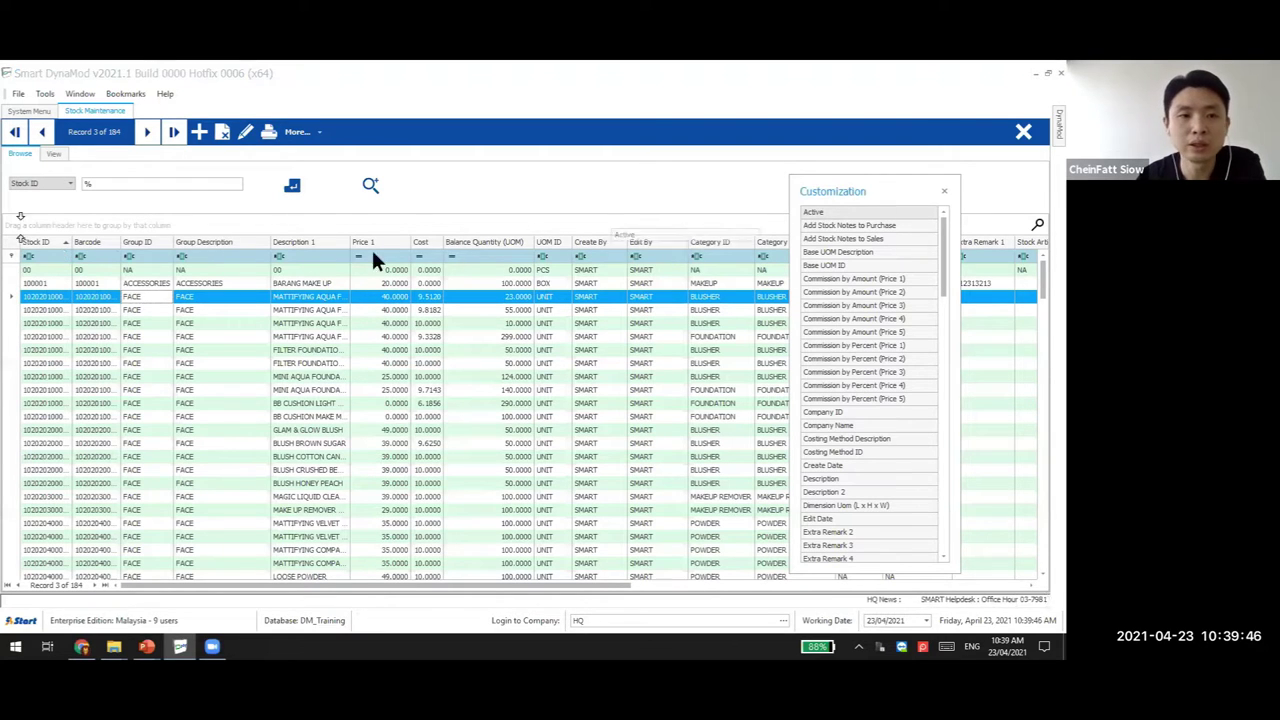
pyautogui.moveTo(20, 250); pyautogui.dragTo(68, 255)
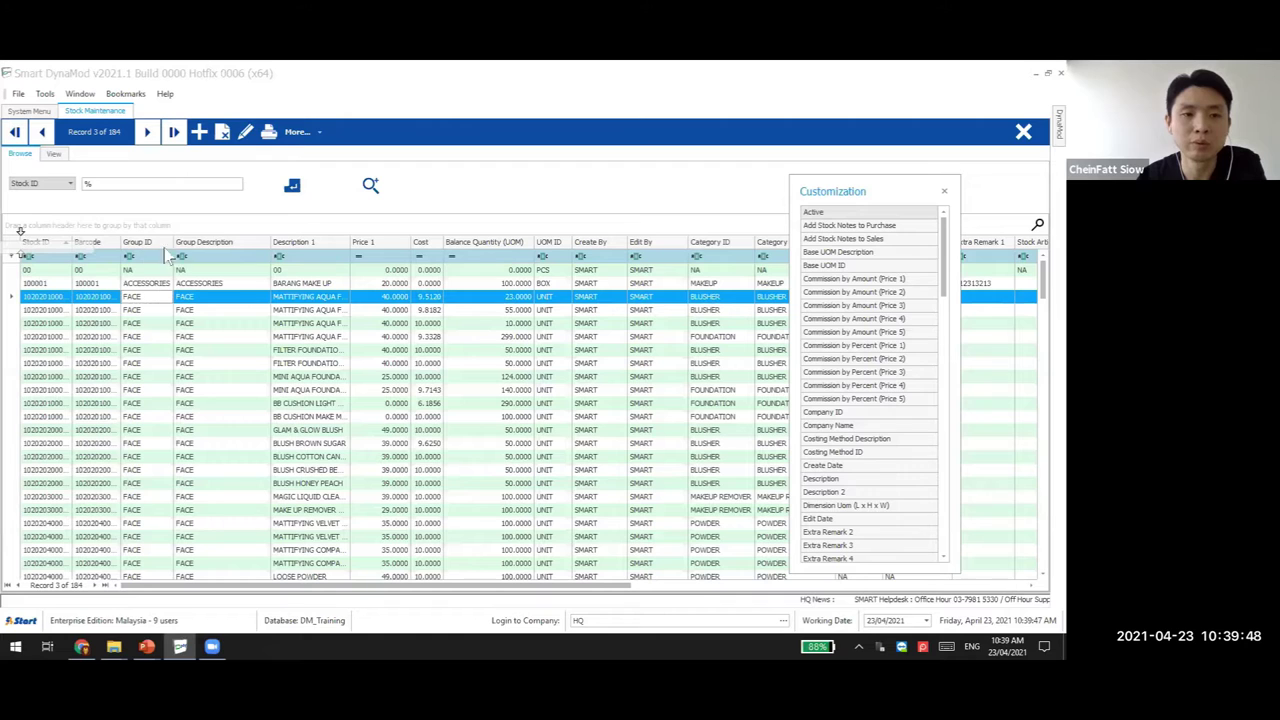
pyautogui.moveTo(185, 255); pyautogui.dragTo(229, 243)
pyautogui.click(209, 243)
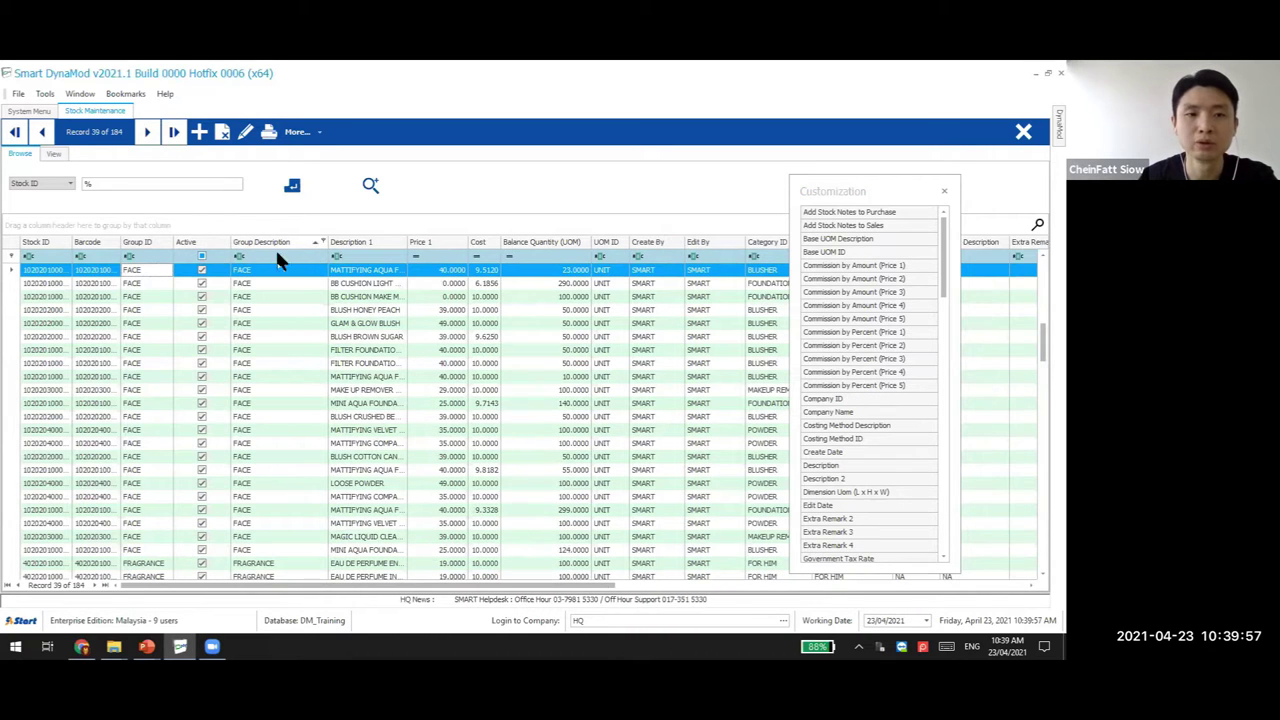
pyautogui.click(943, 193)
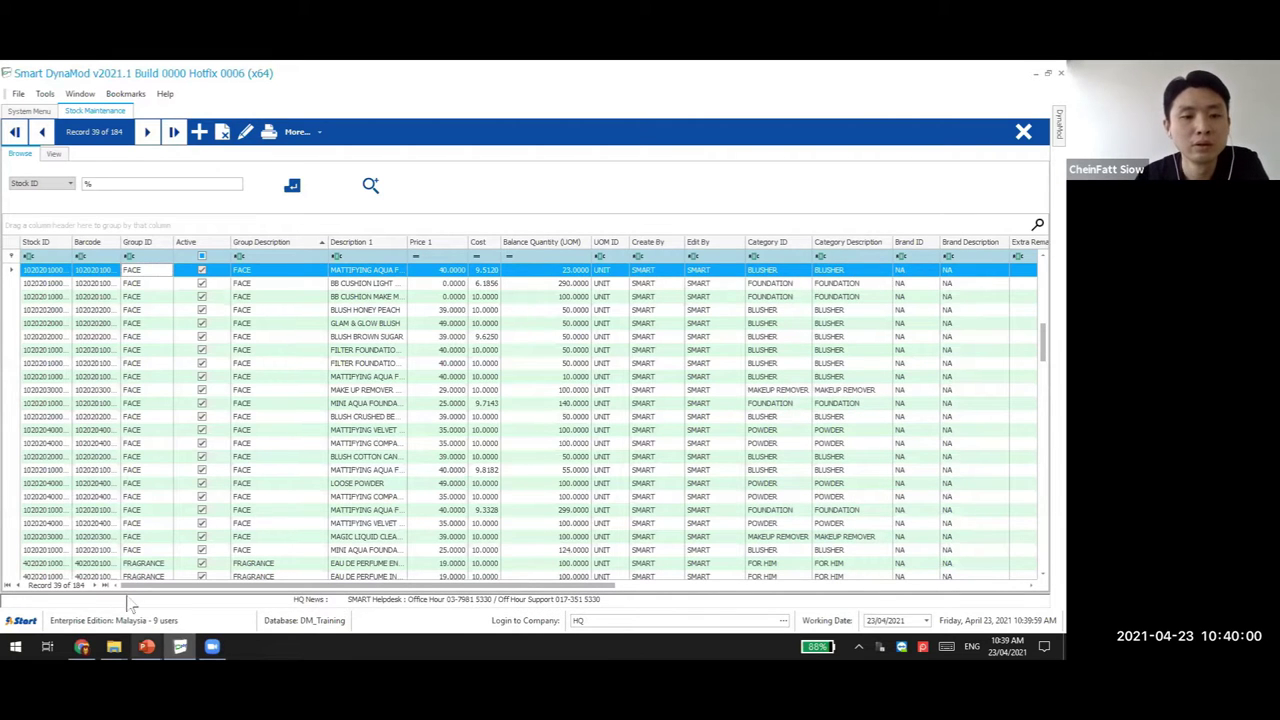
pyautogui.click(146, 646)
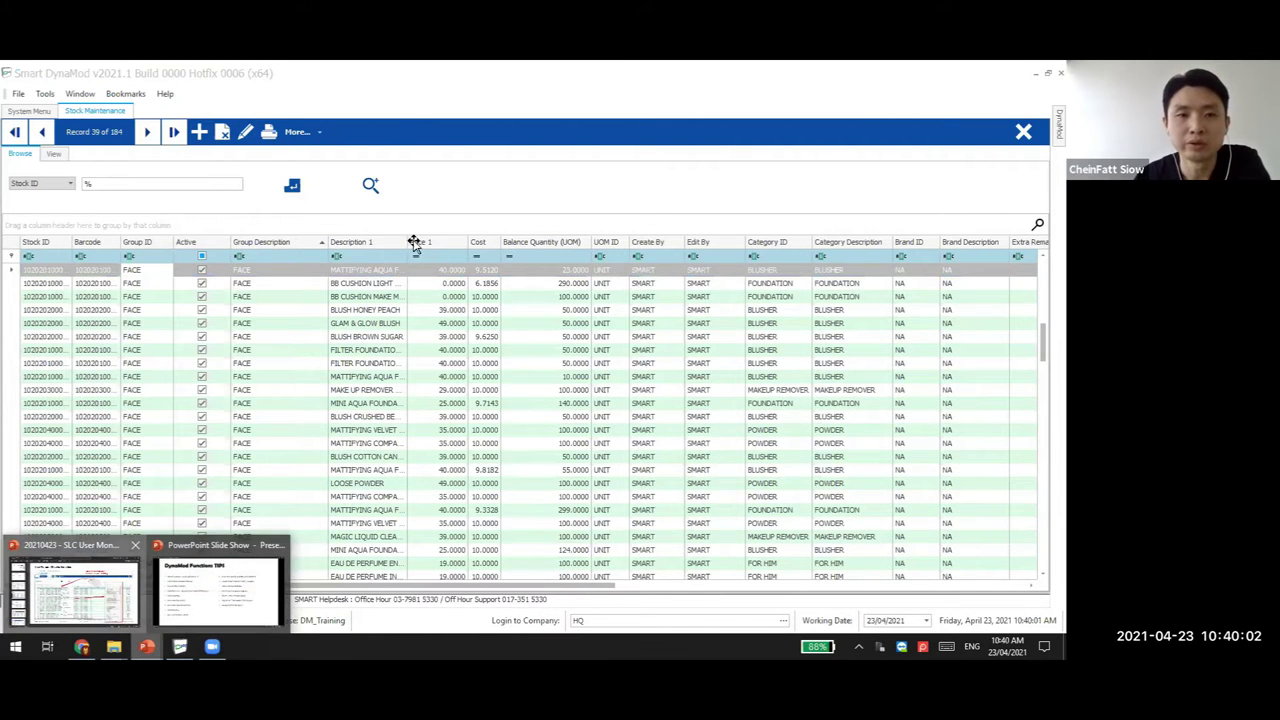
# In PowerPoint, show slide 7 on moving columns, then slide 8 'How Adjust Column', and return to DynaMod
pyautogui.click(75, 590)
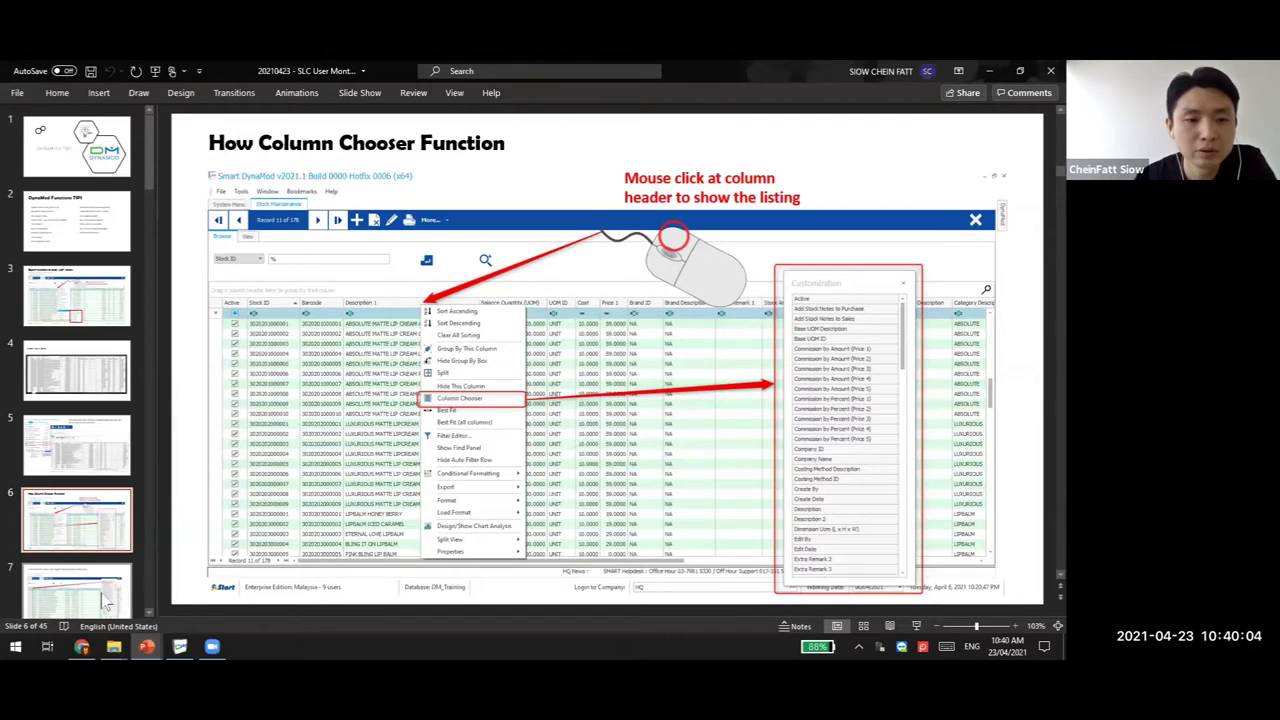
pyautogui.click(108, 588)
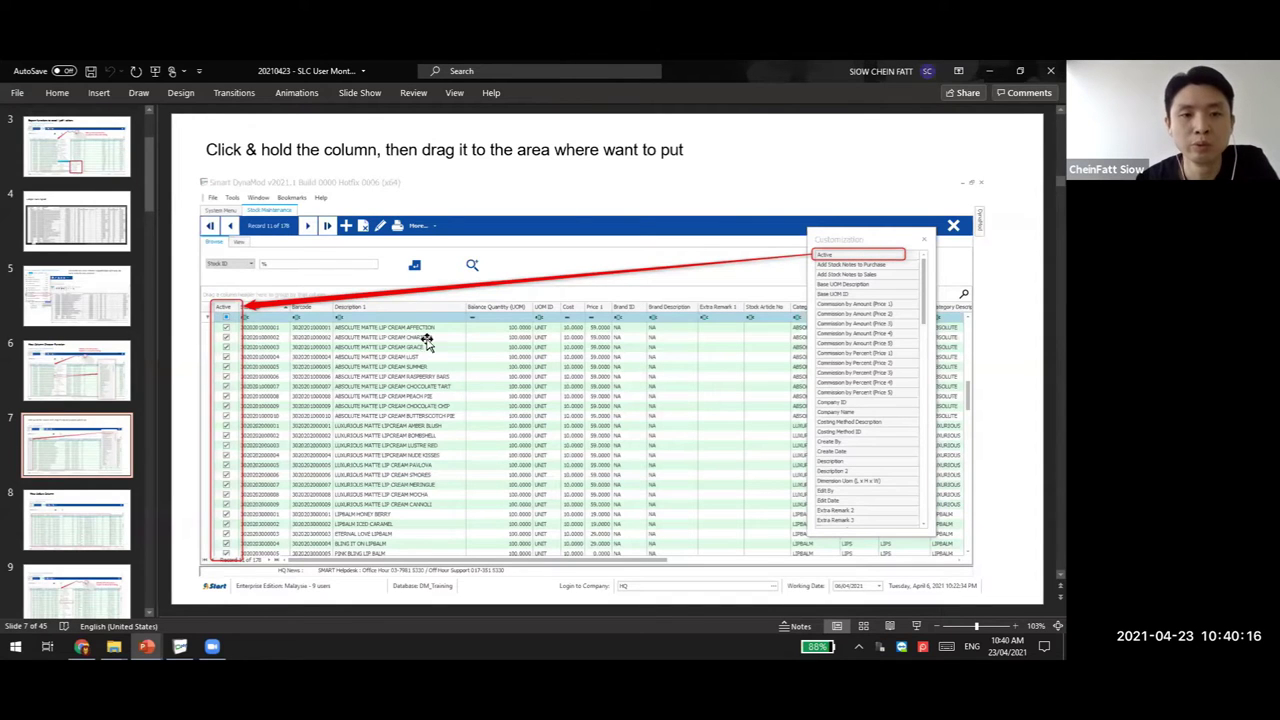
pyautogui.click(90, 527)
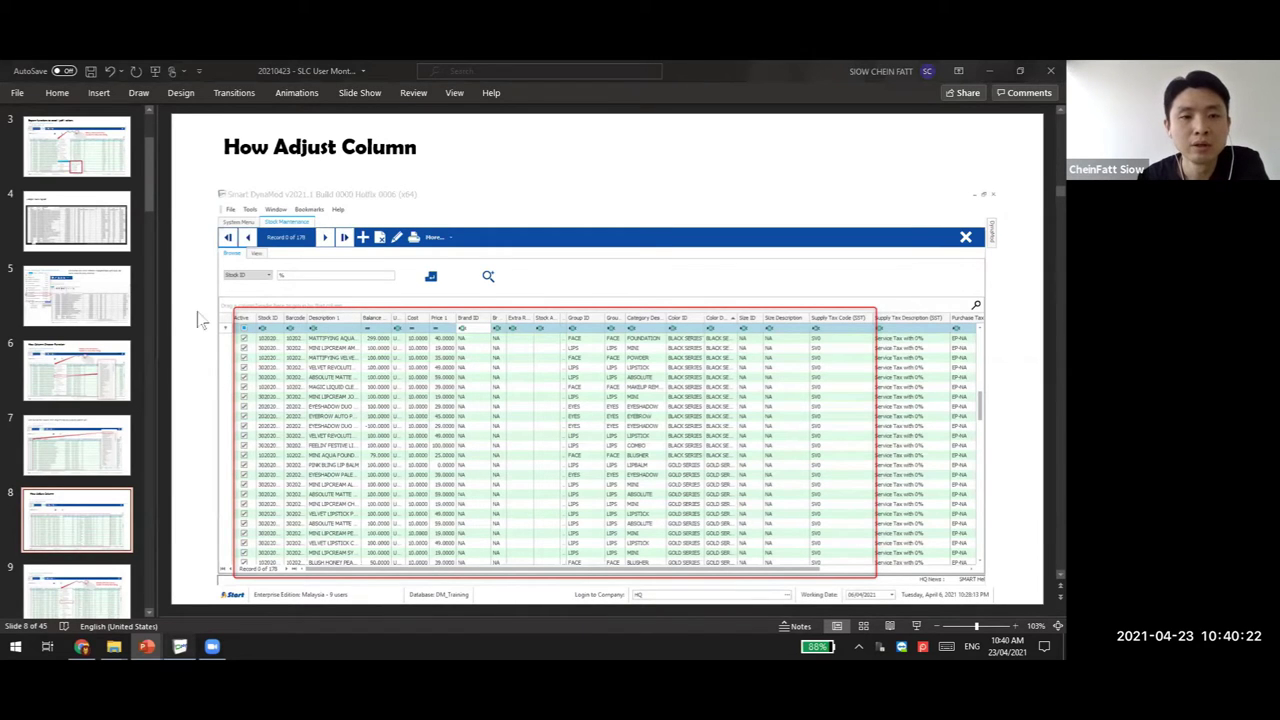
pyautogui.hotkey('alt', 'Tab')
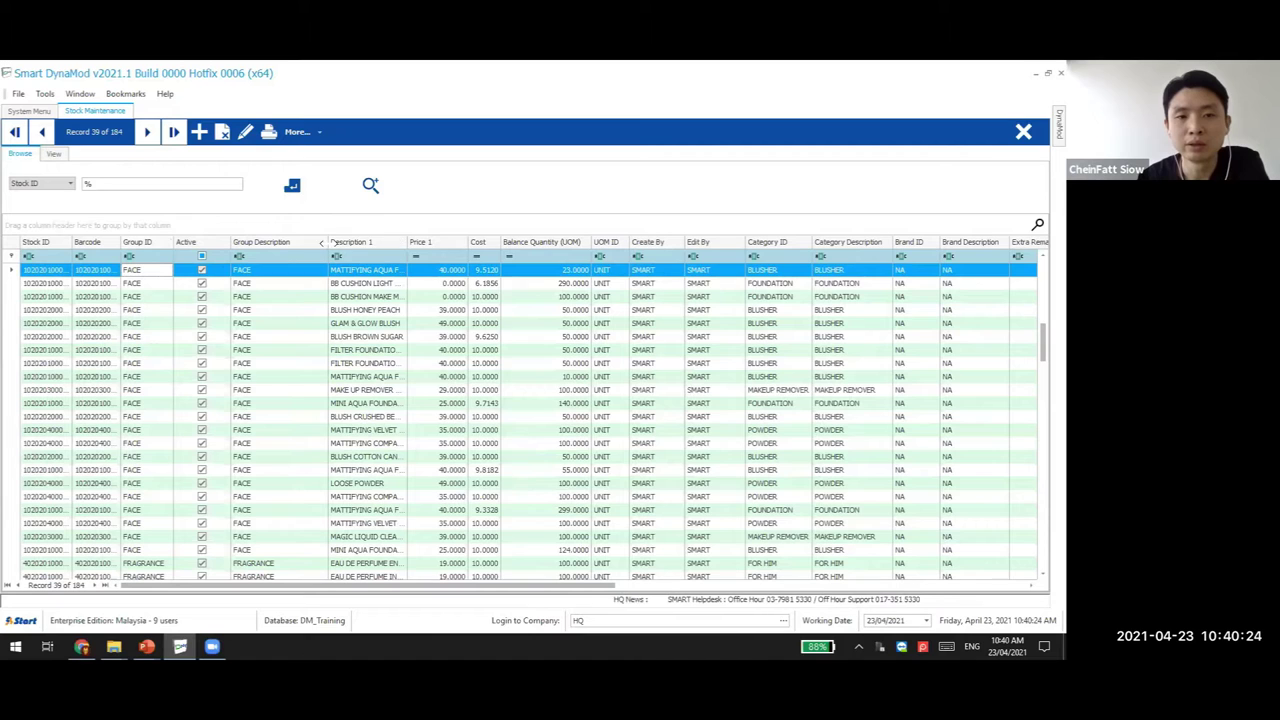
# Widen the Group Description, Price 1 and Group ID columns, then Best Fit all columns
pyautogui.moveTo(331, 242); pyautogui.dragTo(572, 242)
pyautogui.moveTo(717, 242); pyautogui.dragTo(927, 242)
pyautogui.moveTo(172, 242); pyautogui.dragTo(277, 242)
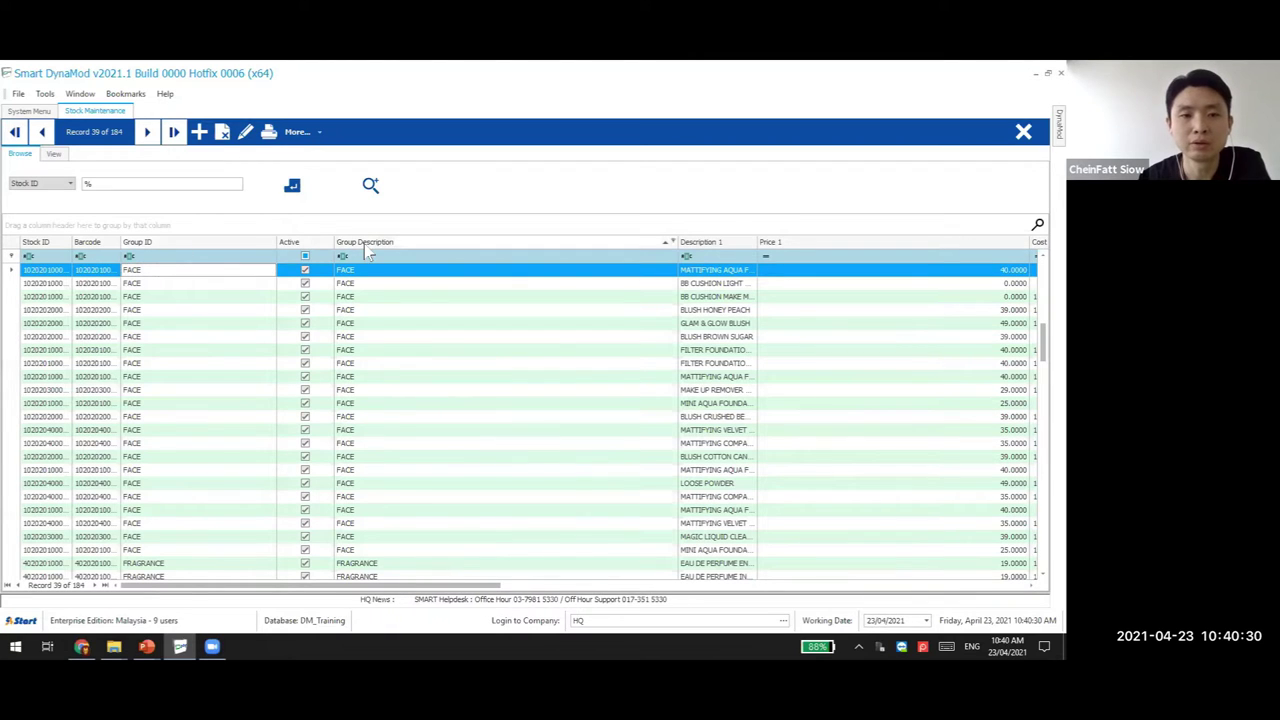
pyautogui.rightClick(413, 243)
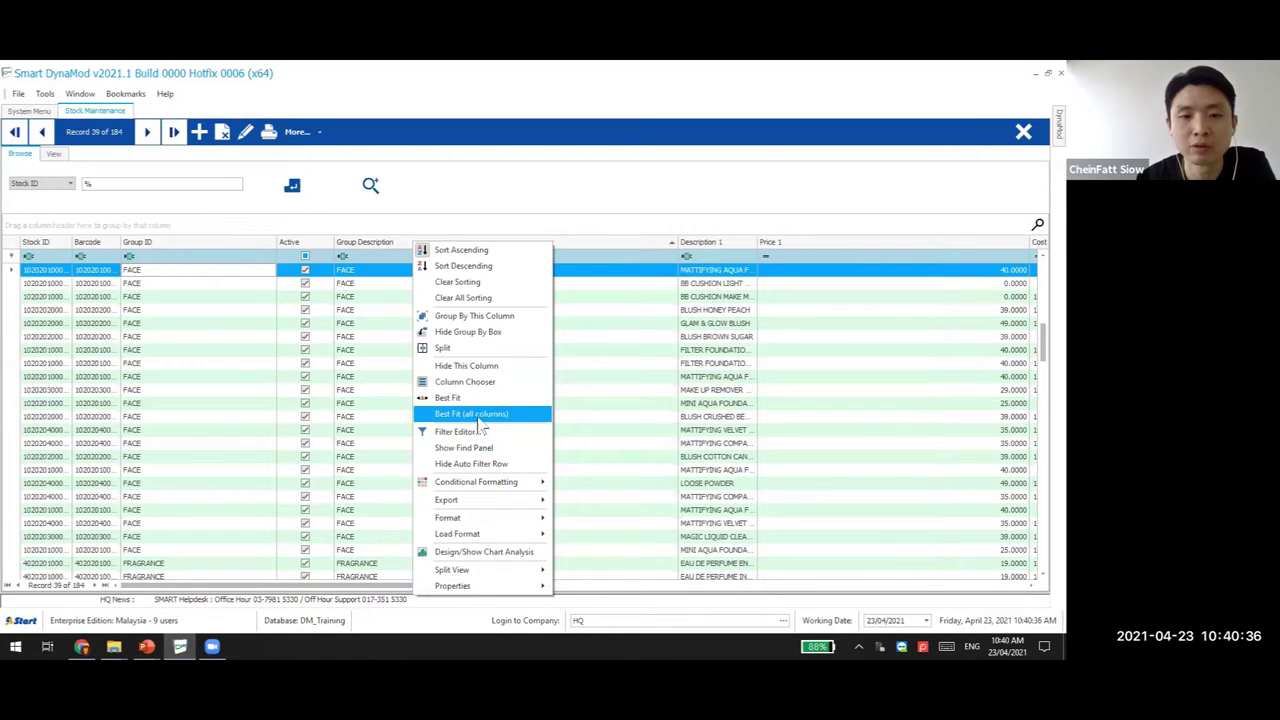
pyautogui.click(480, 422)
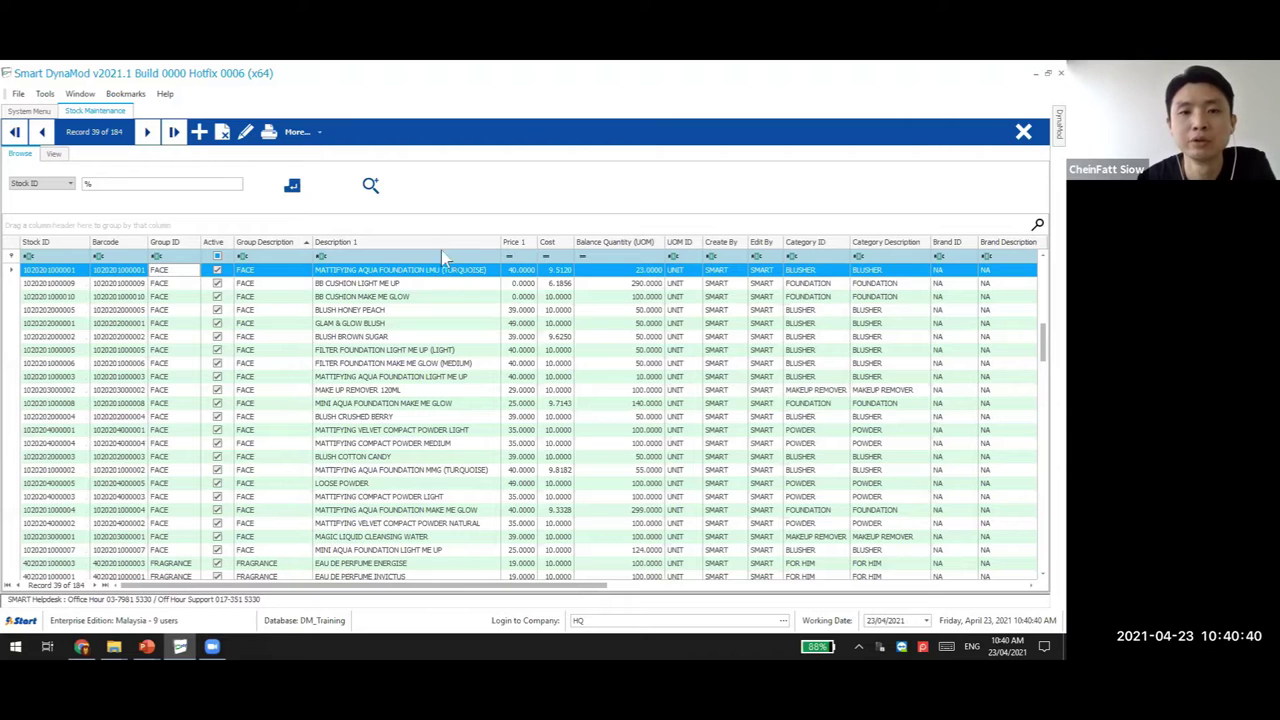
# Best Fit the Group Description column so Brand ID and Brand Description fit in the grid
pyautogui.moveTo(450, 241); pyautogui.dragTo(450, 241)
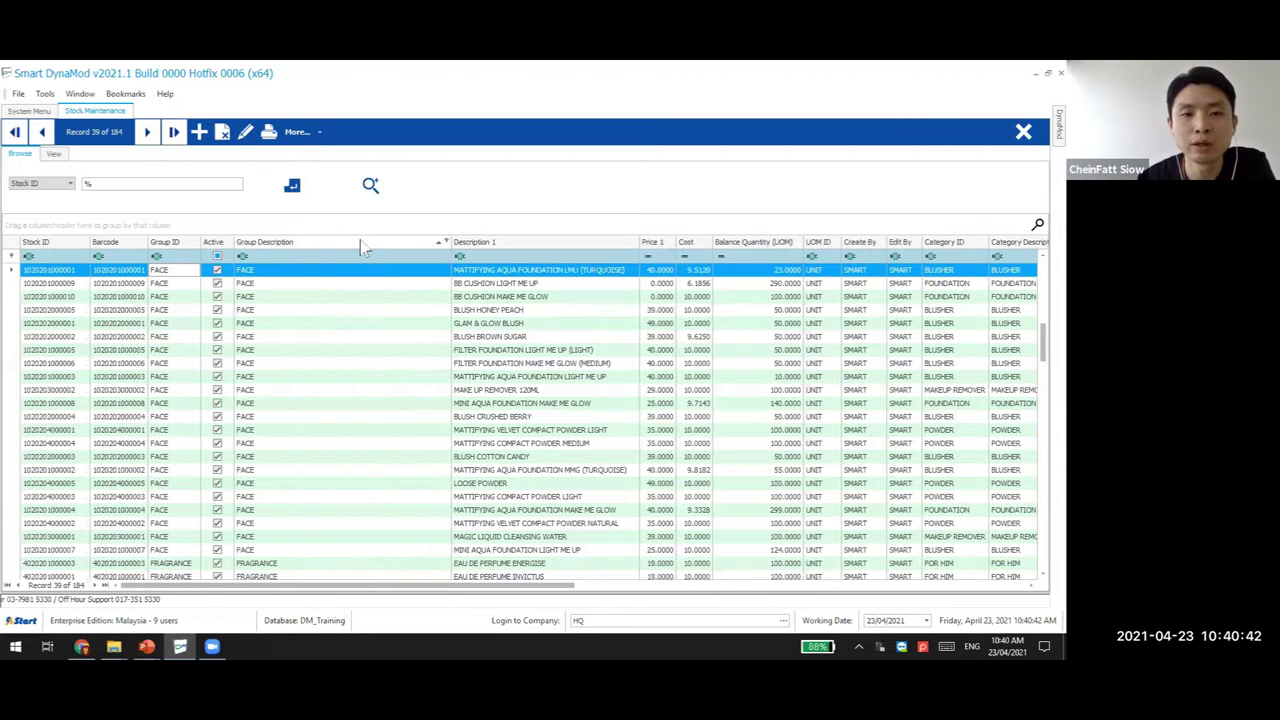
pyautogui.rightClick(360, 239)
pyautogui.click(282, 250)
pyautogui.rightClick(282, 249)
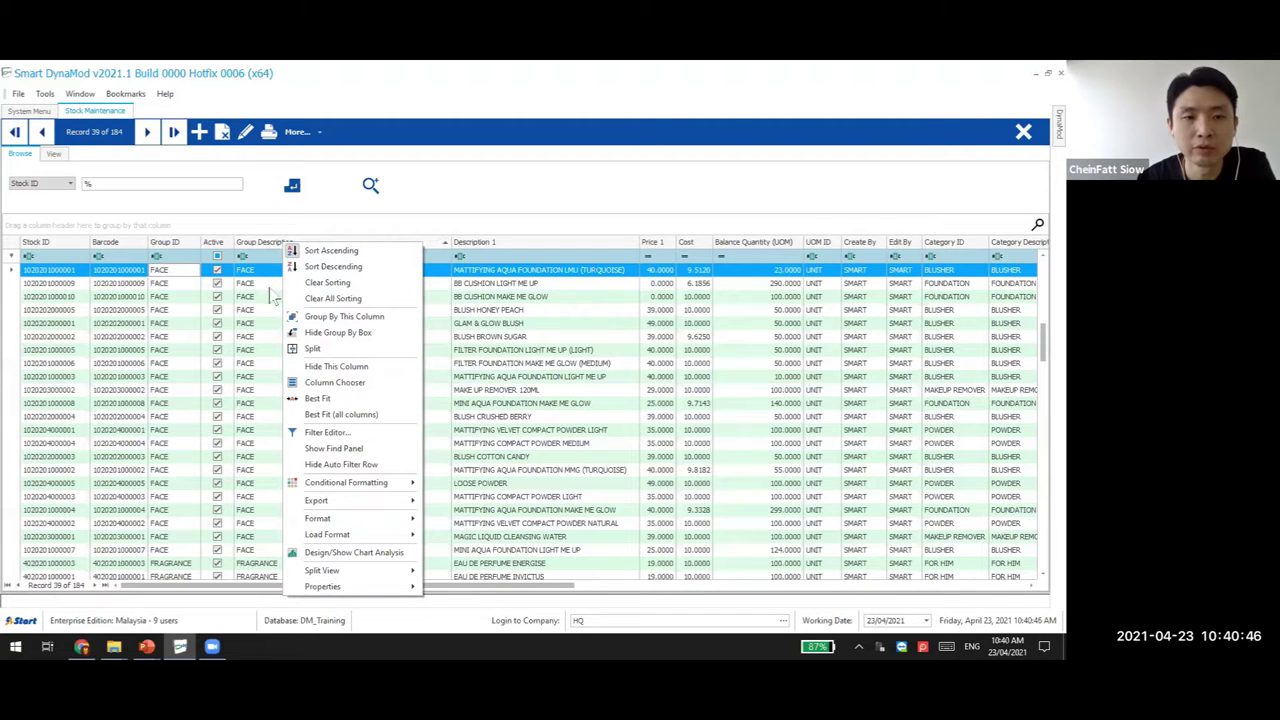
pyautogui.click(318, 399)
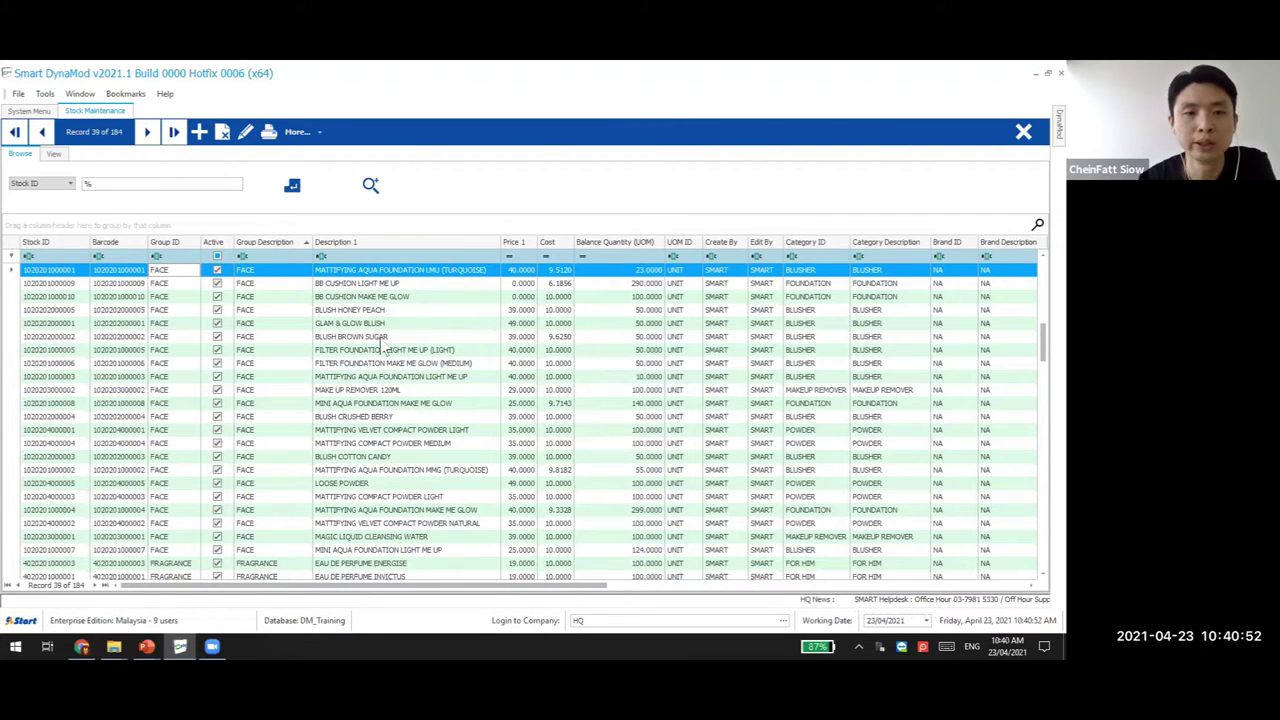
pyautogui.click(146, 647)
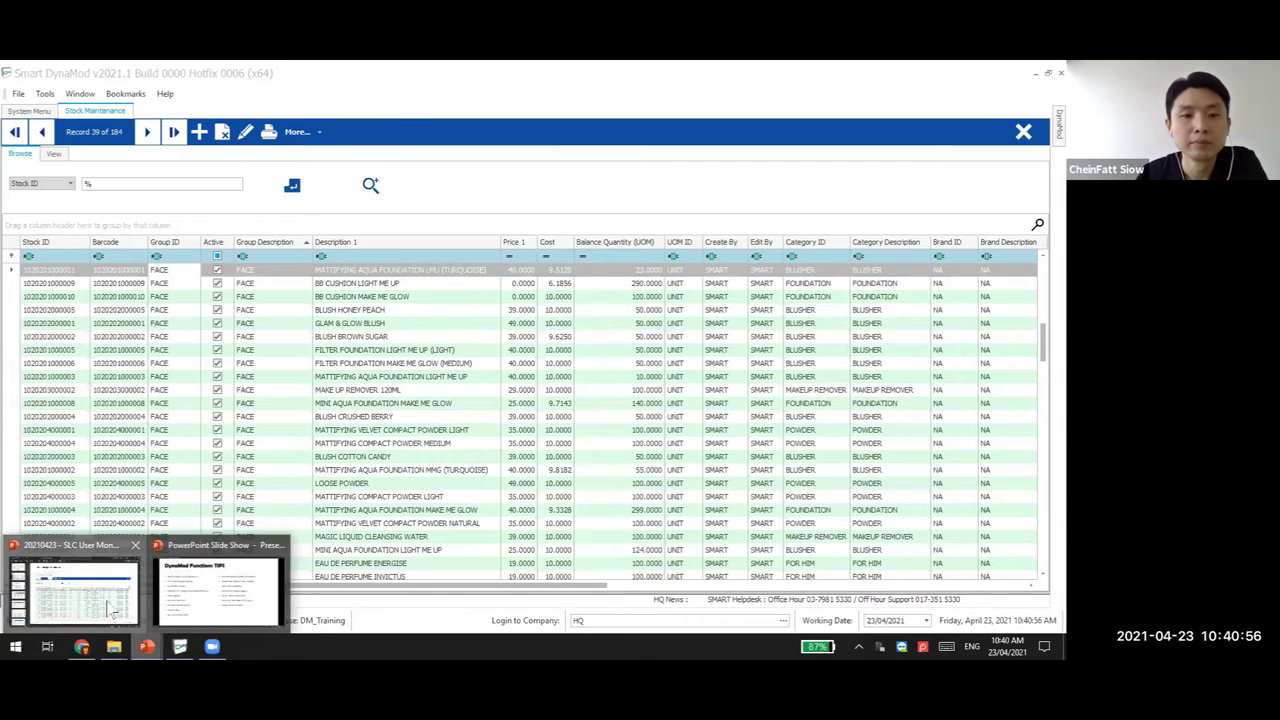
# In the training deck, show slide 9 and slide 10 on fitting all columns
pyautogui.click(110, 608)
pyautogui.scroll(-3, 100, 500)
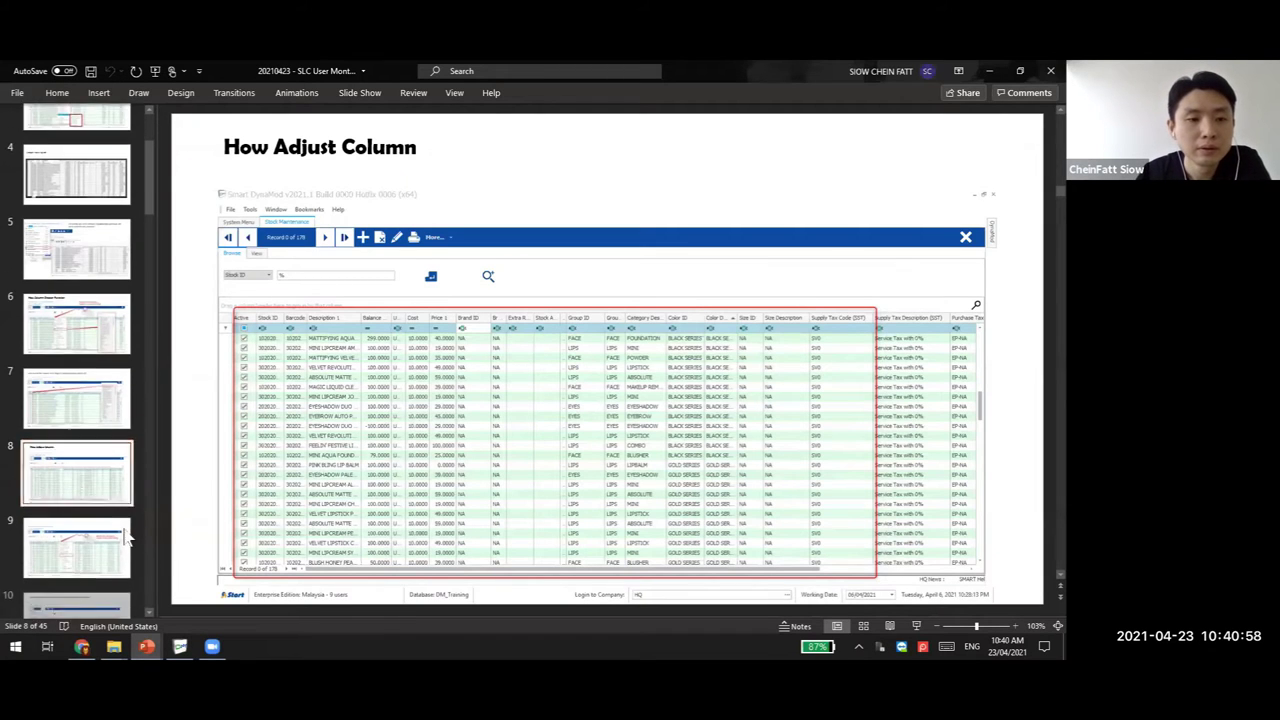
pyautogui.click(98, 484)
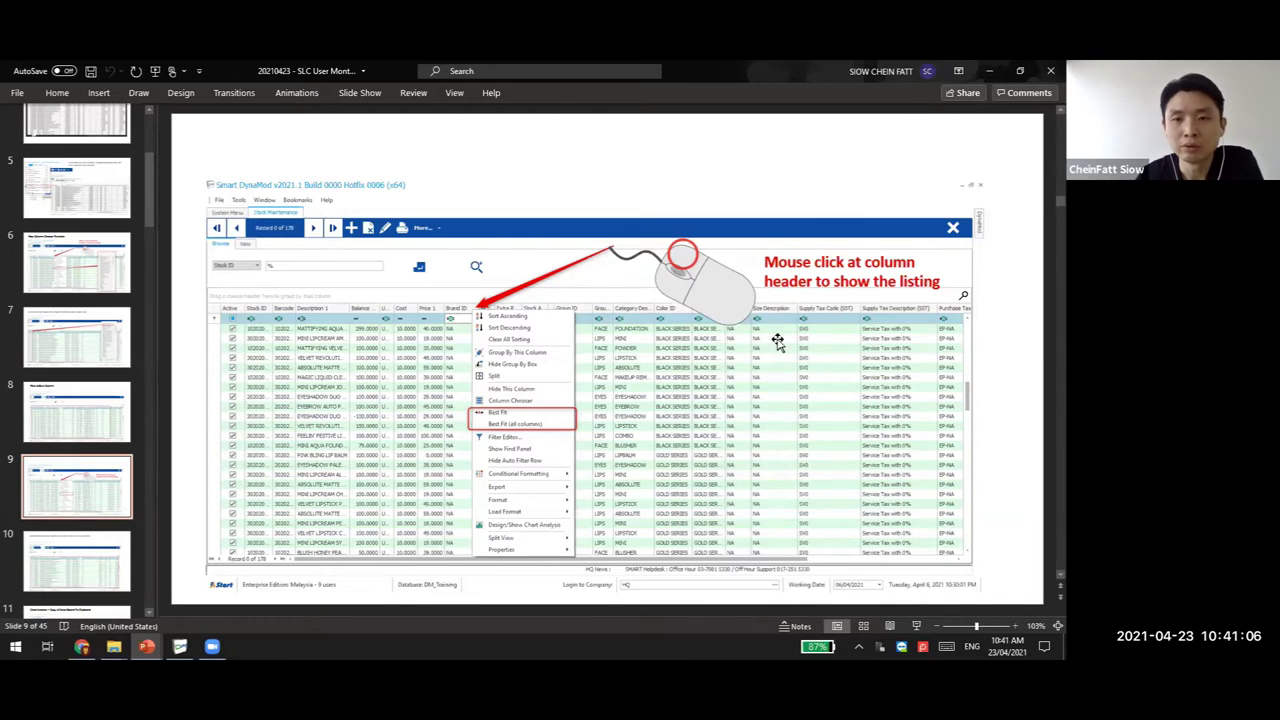
pyautogui.click(82, 567)
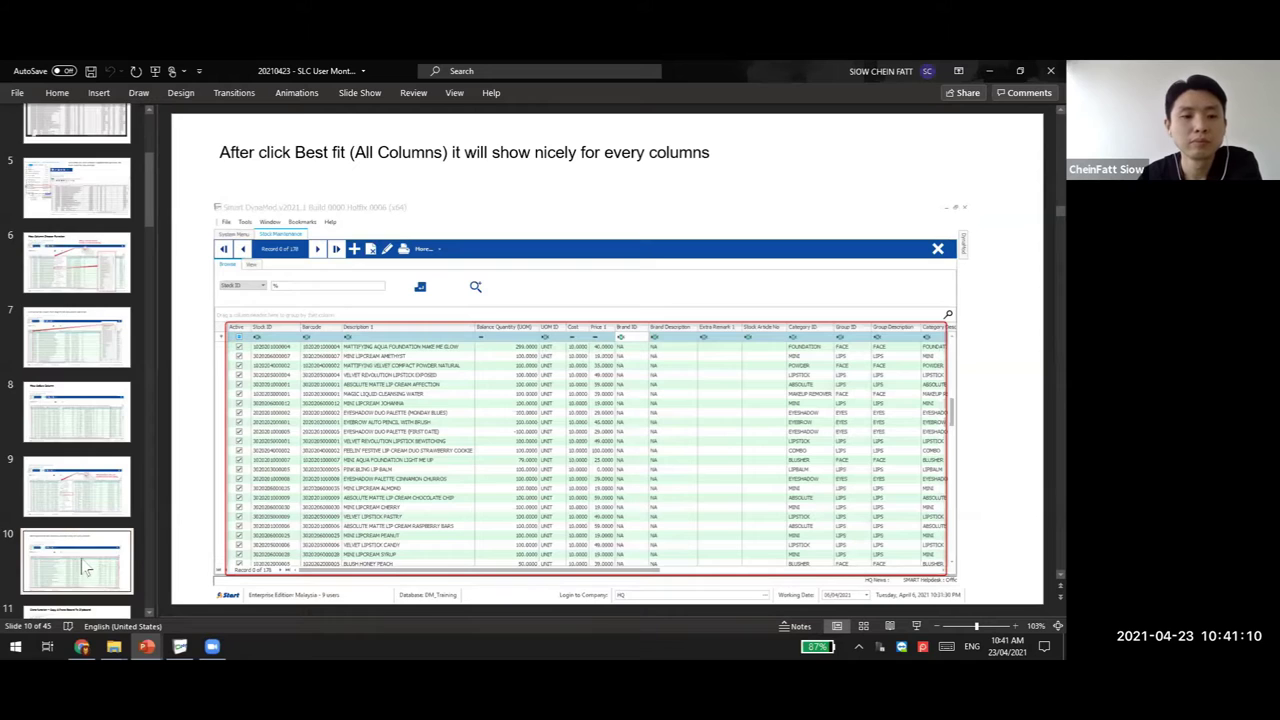
pyautogui.scroll(-2, 72, 563)
# Present the Clone function slides on copying and pasting a record, then return to DynaMod
pyautogui.click(72, 563)
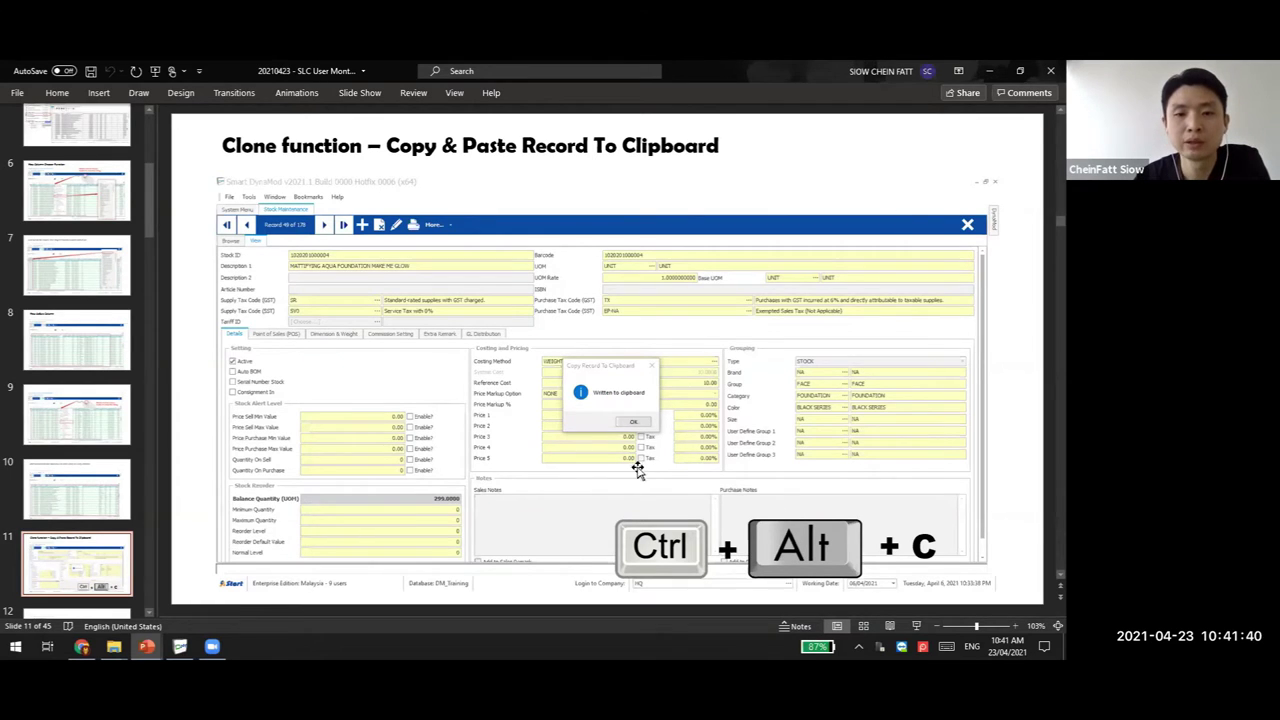
pyautogui.press('pagedown')
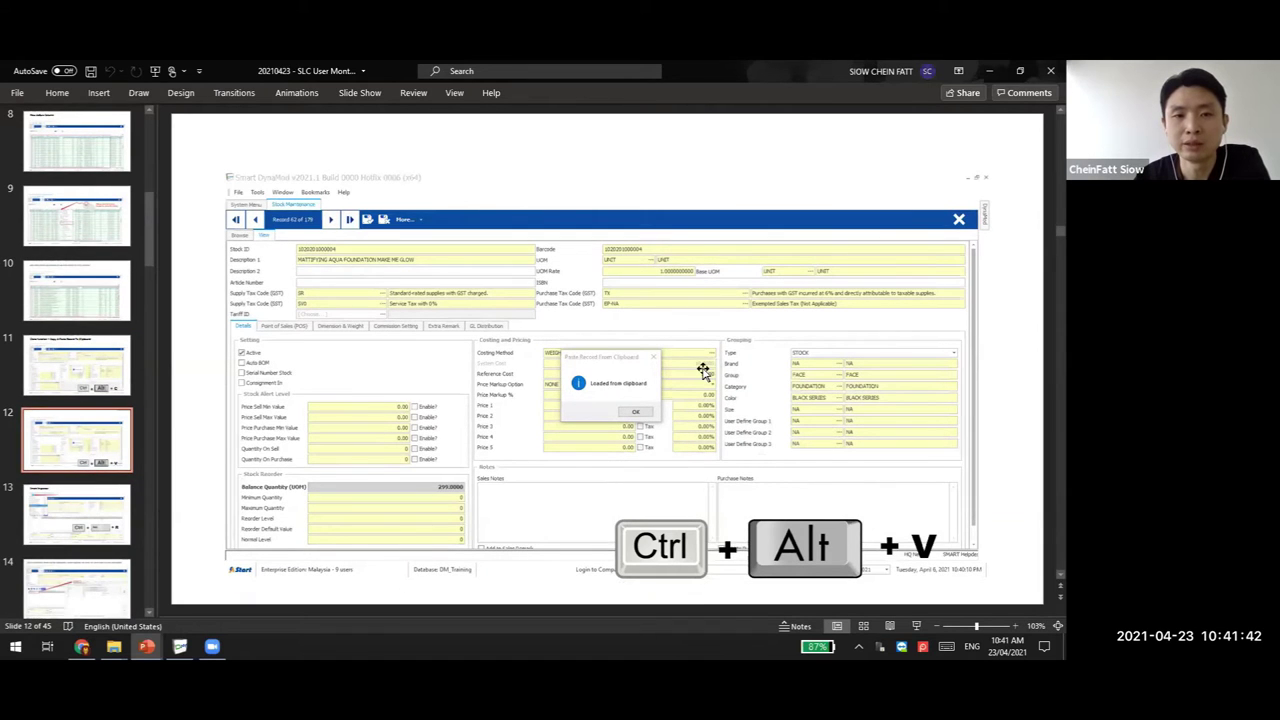
pyautogui.click(180, 646)
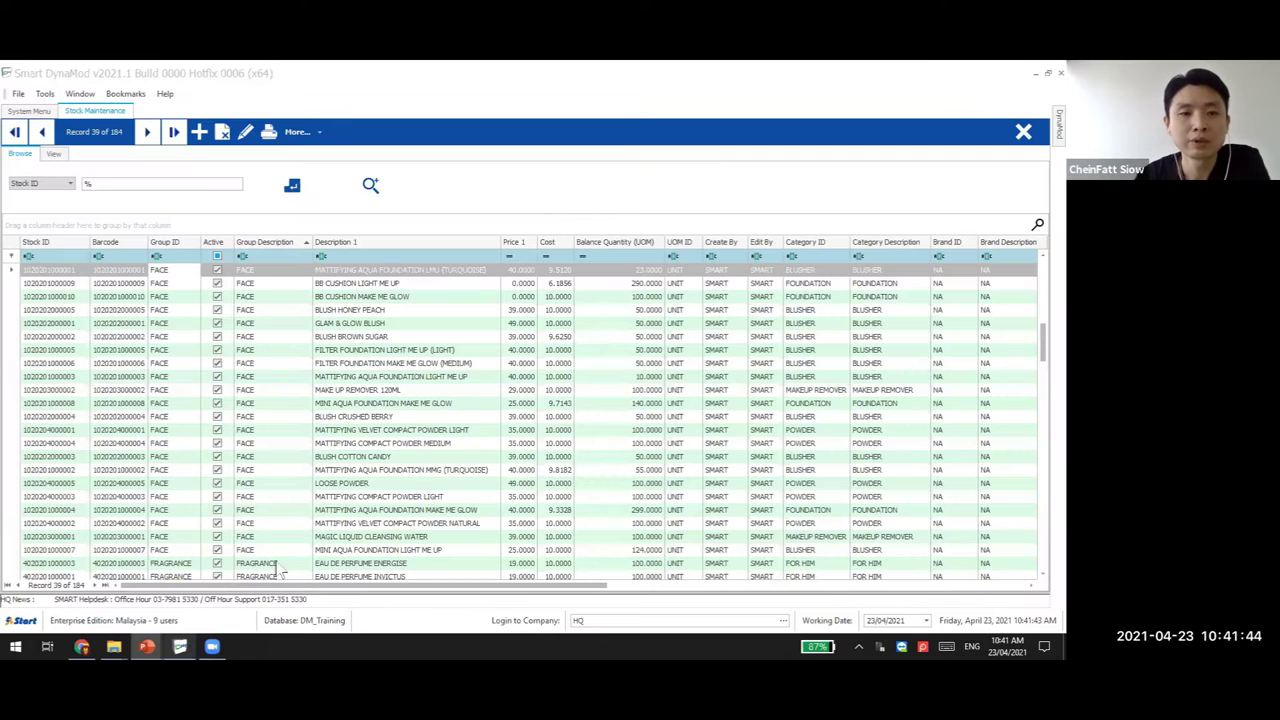
# Copy the BLUSH BROWN SUGAR record and paste it into a new stock item
pyautogui.doubleClick(382, 336)
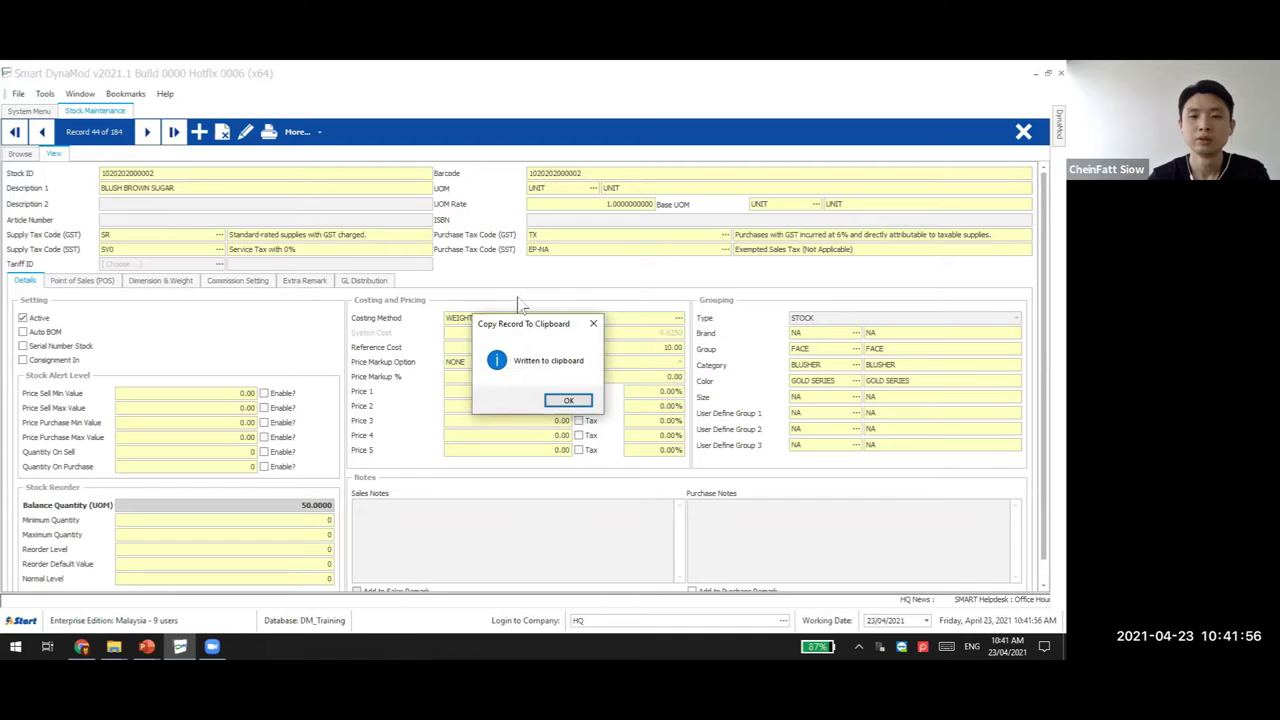
pyautogui.click(566, 404)
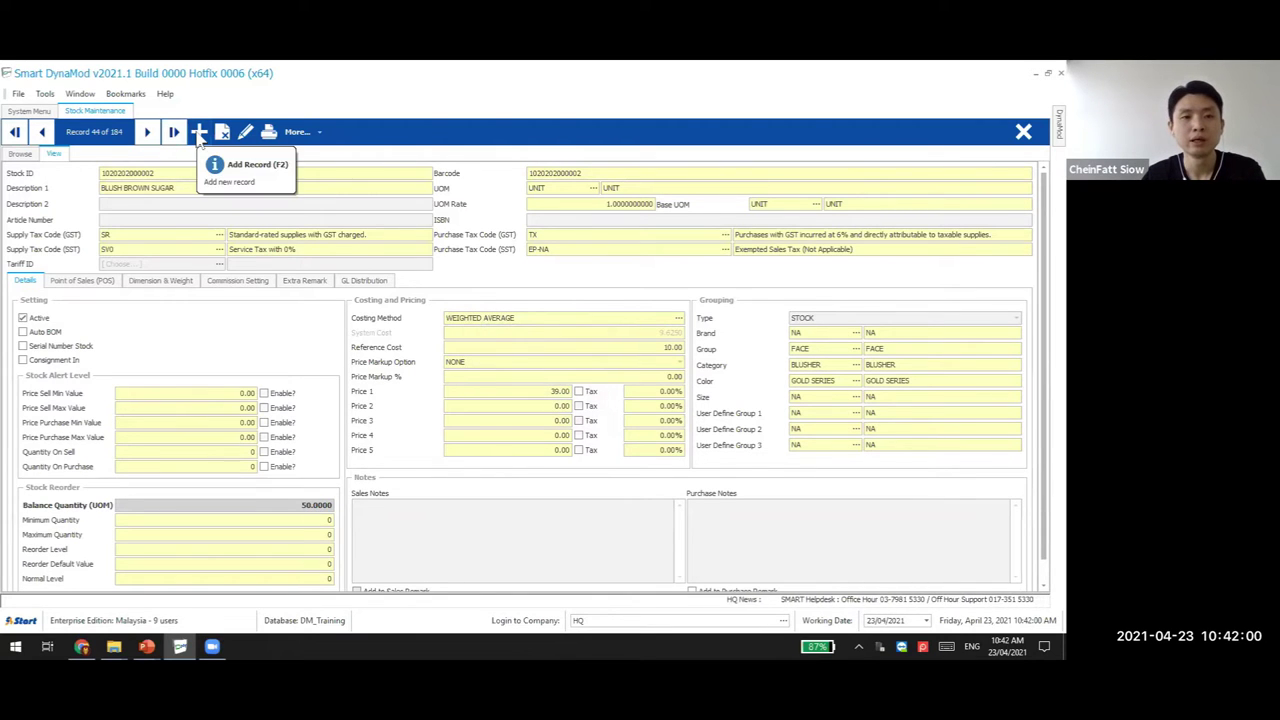
pyautogui.click(200, 135)
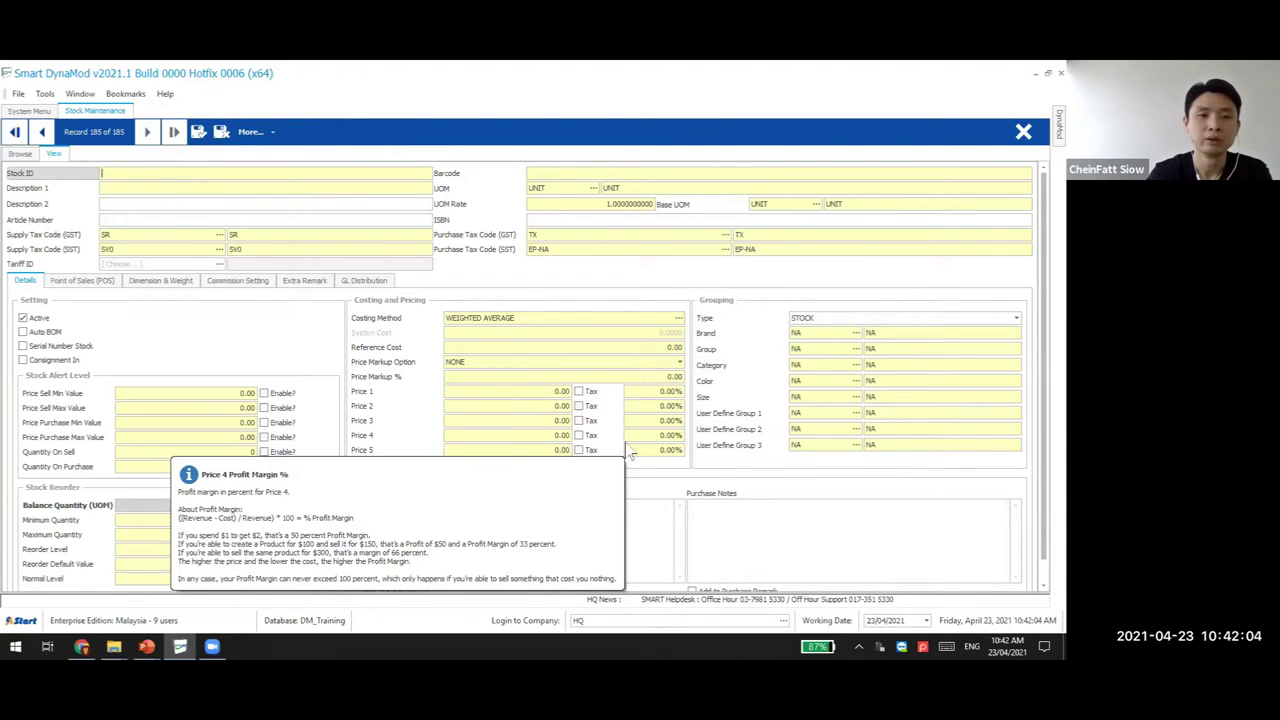
pyautogui.hotkey('ctrl', 'v')
pyautogui.press('Return')
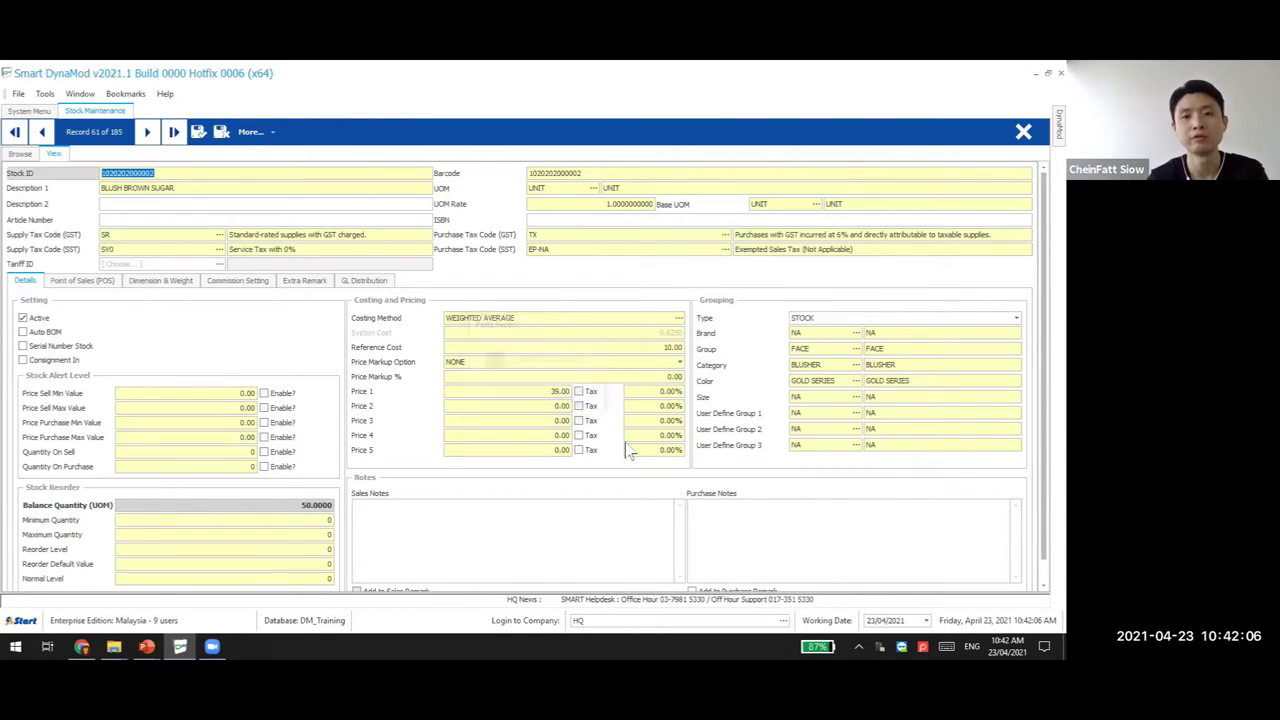
pyautogui.click(240, 175)
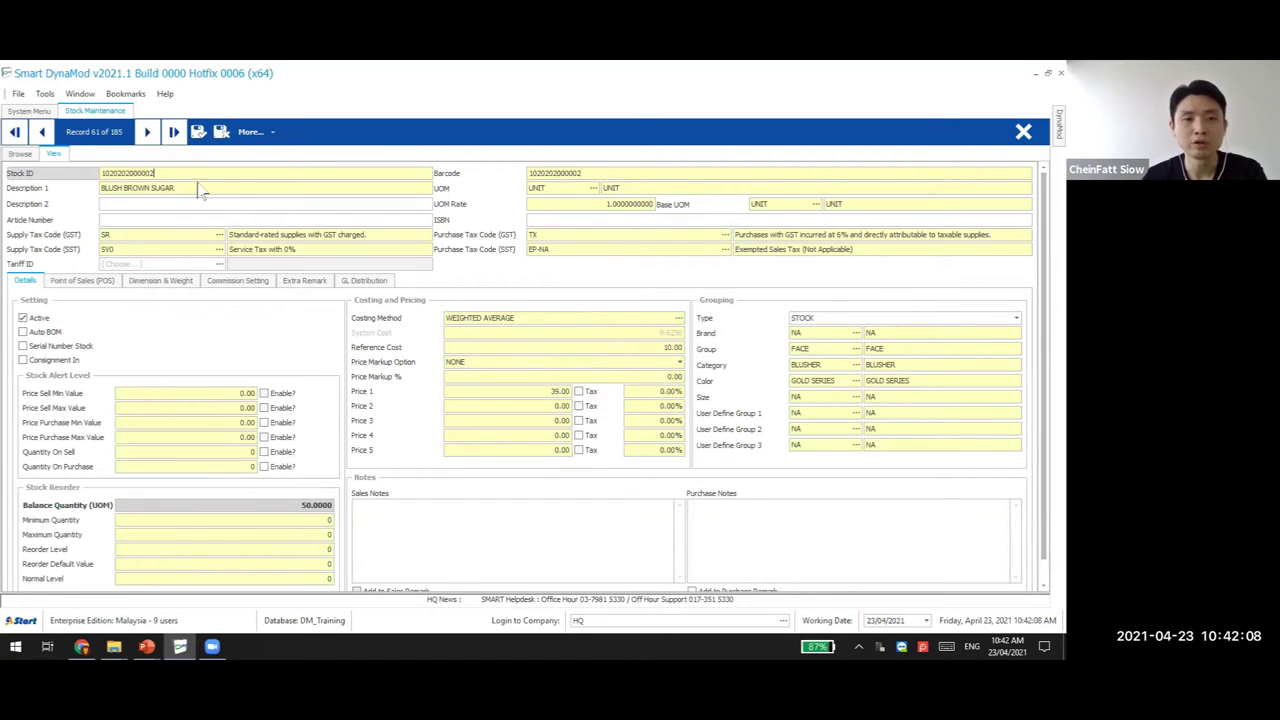
pyautogui.write('1')
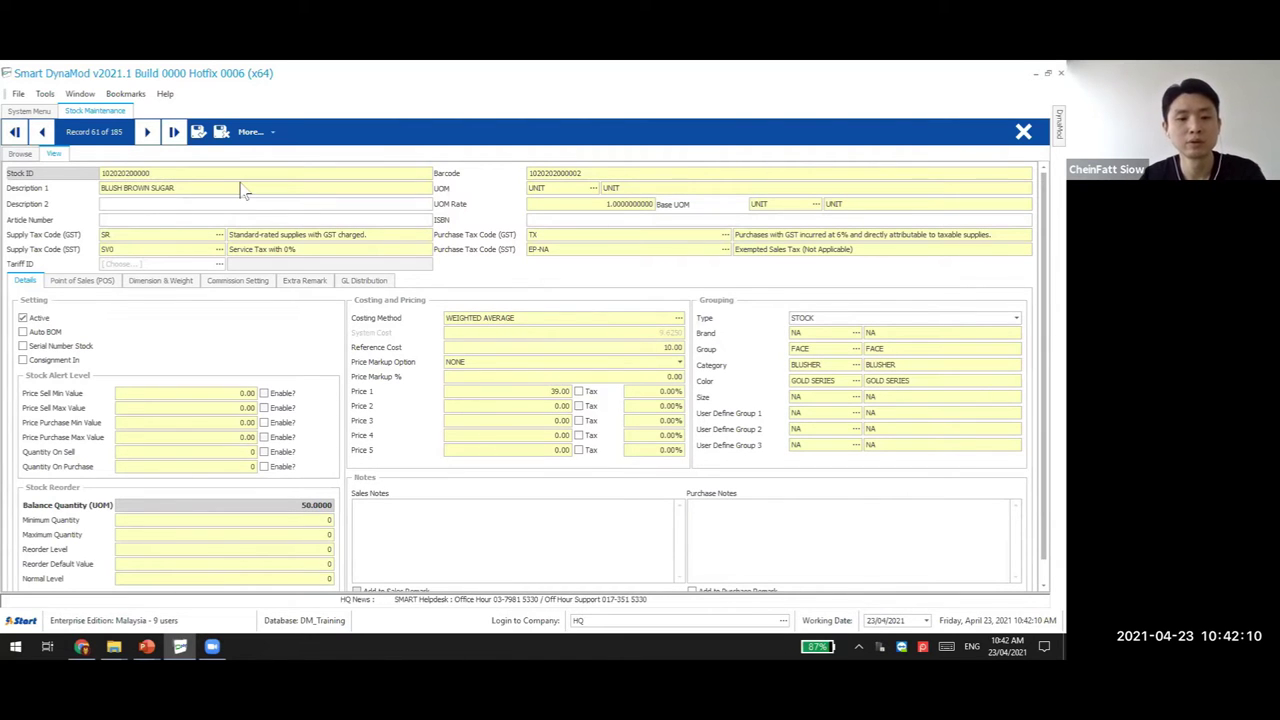
pyautogui.click(593, 174)
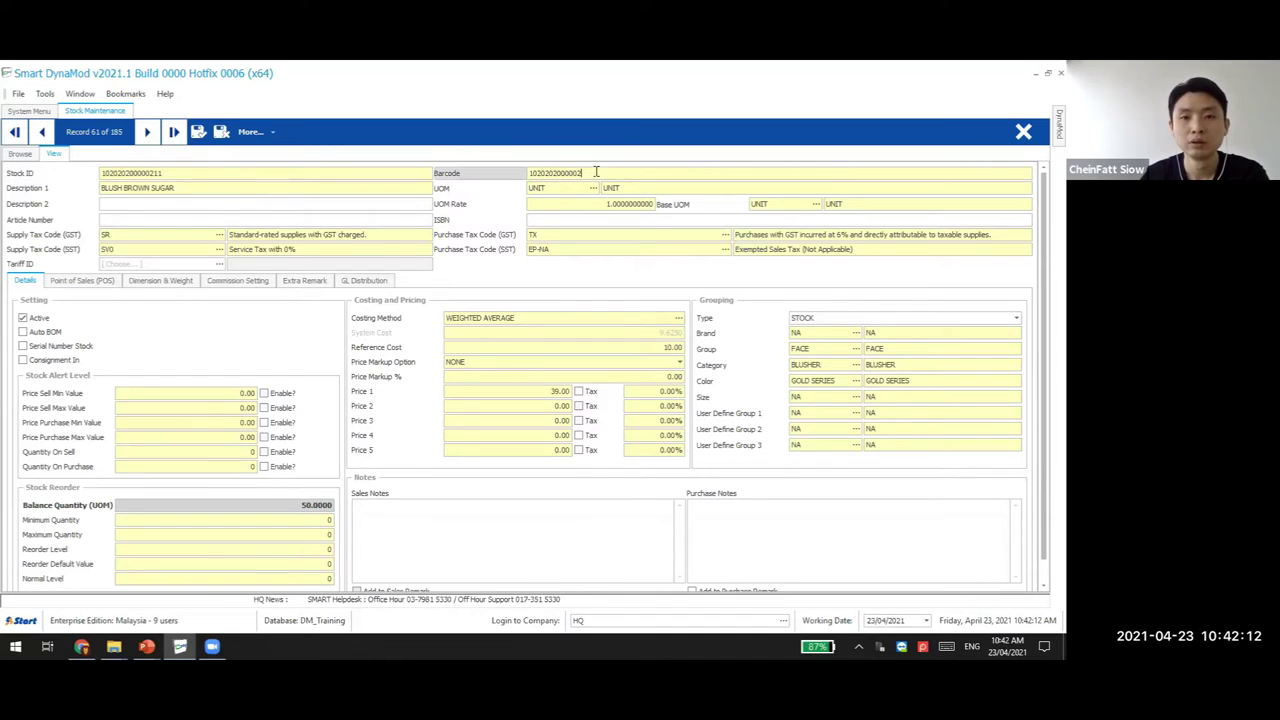
pyautogui.press('Tab')
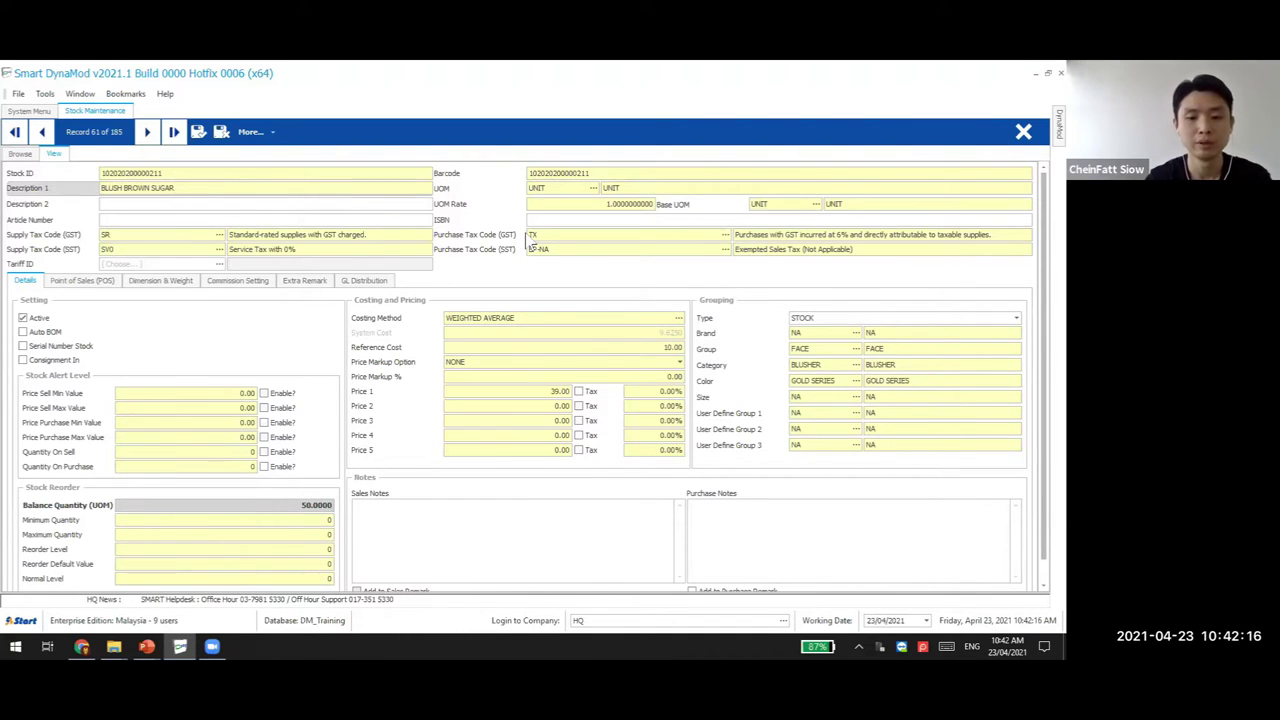
pyautogui.press('BackSpace')
pyautogui.press('BackSpace')
pyautogui.press('BackSpace')
pyautogui.press('BackSpace')
pyautogui.press('BackSpace')
pyautogui.press('BackSpace')
pyautogui.press('BackSpace')
pyautogui.press('BackSpace')
pyautogui.press('BackSpace')
pyautogui.press('BackSpace')
pyautogui.press('BackSpace')
pyautogui.write('LACK')
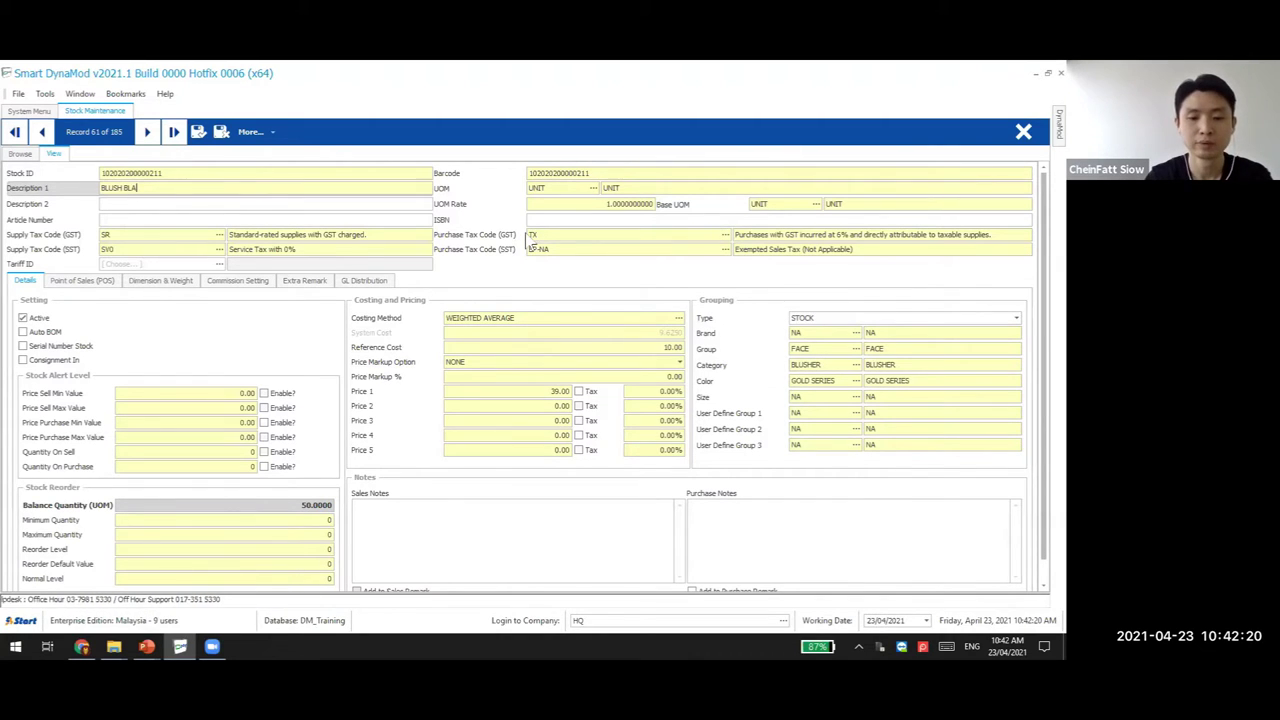
pyautogui.click(556, 391)
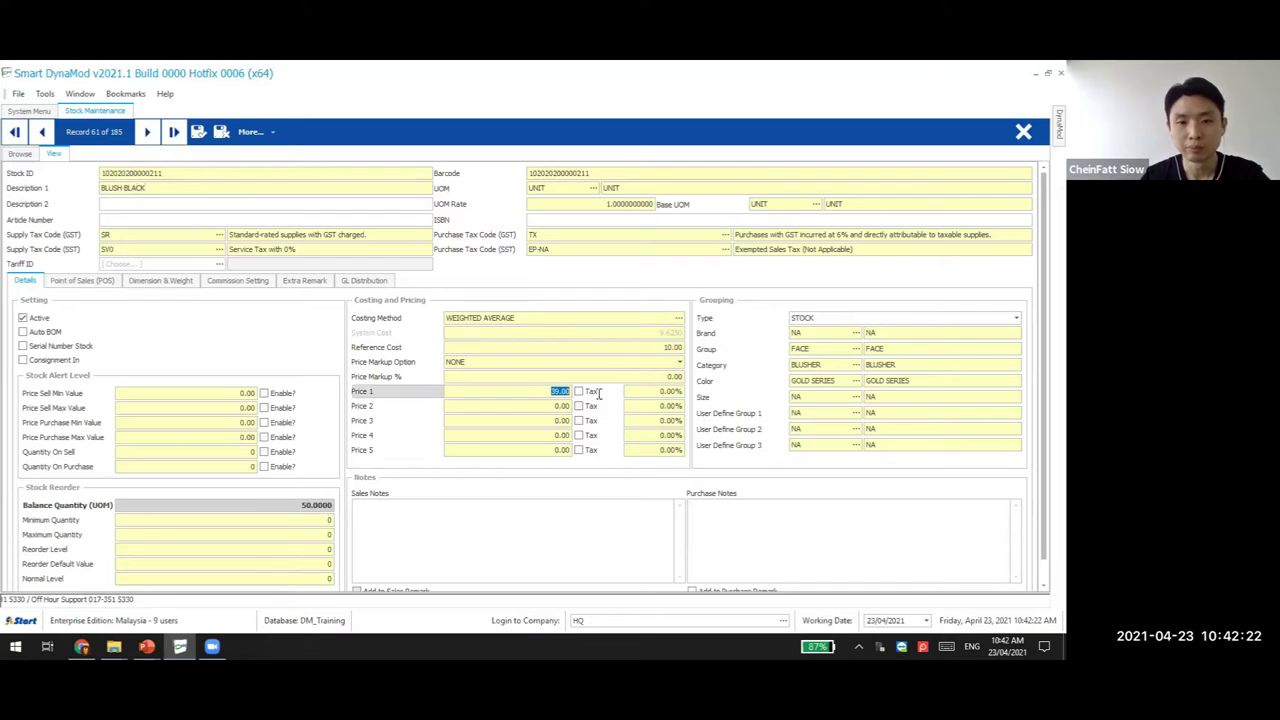
pyautogui.write('40')
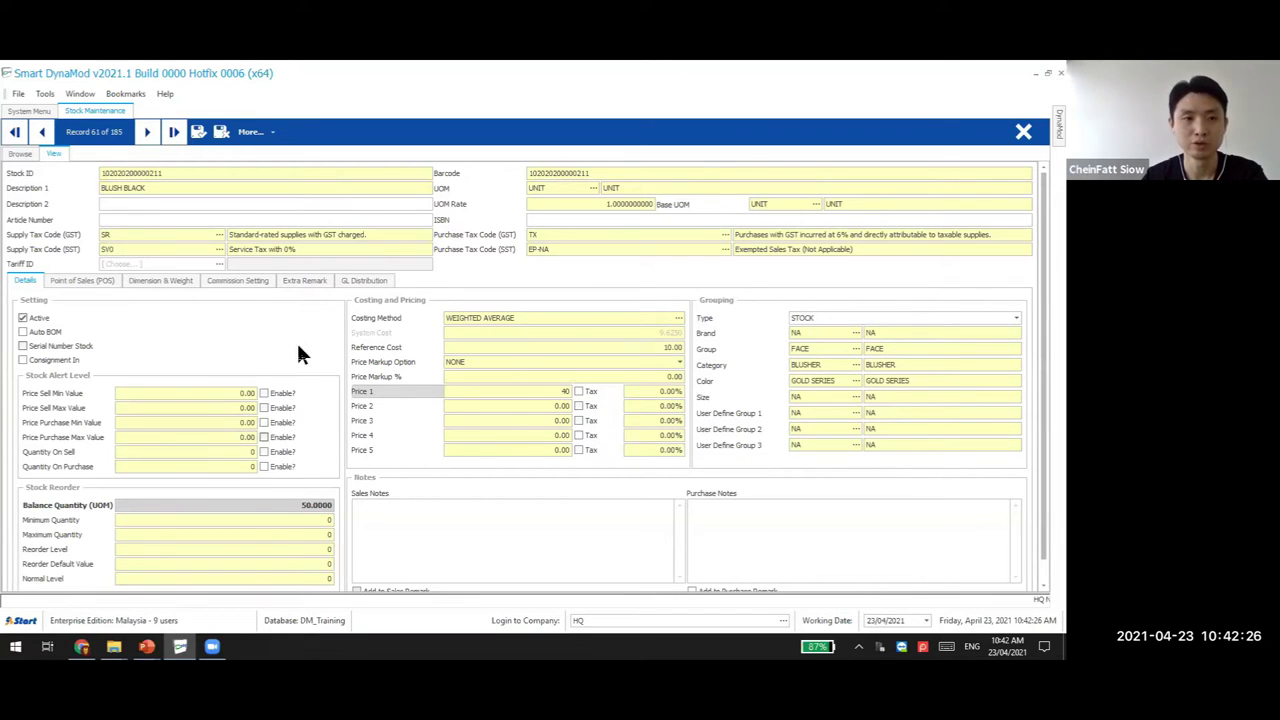
pyautogui.click(199, 134)
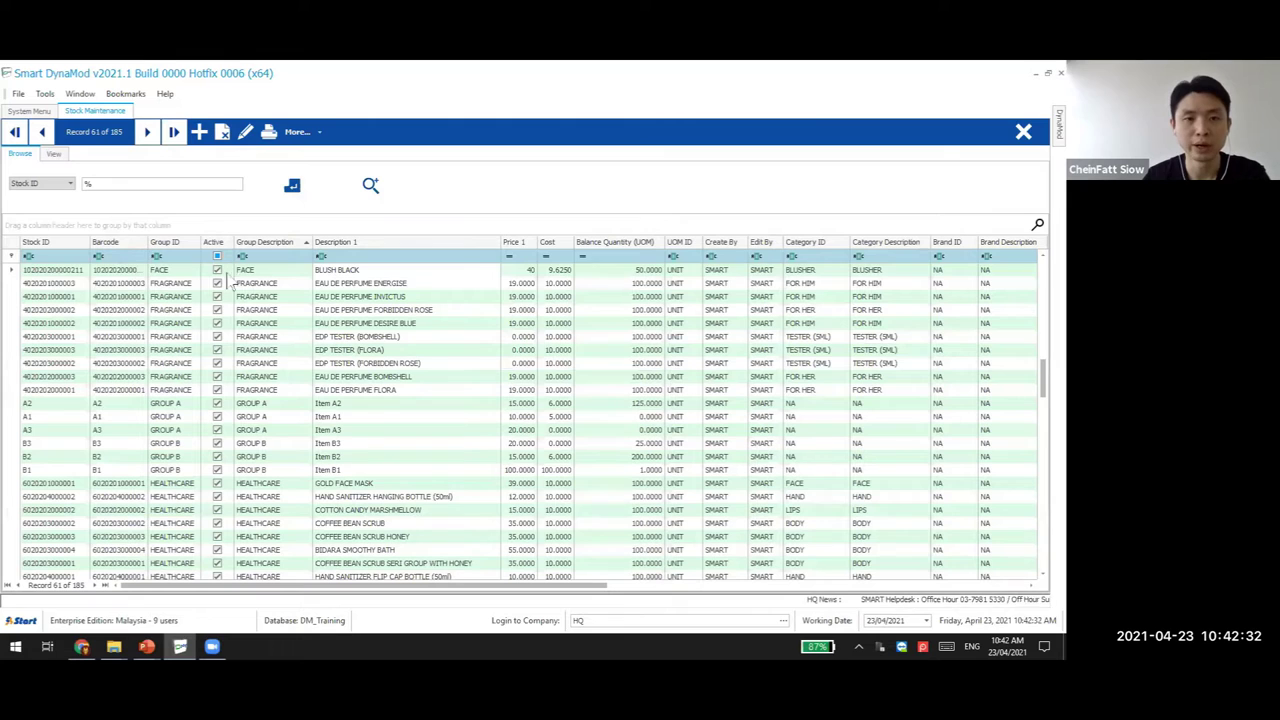
# Check the BLUSH BLACK item in the stock list, widening the Barcode column, then return to the System Menu
pyautogui.click(250, 272)
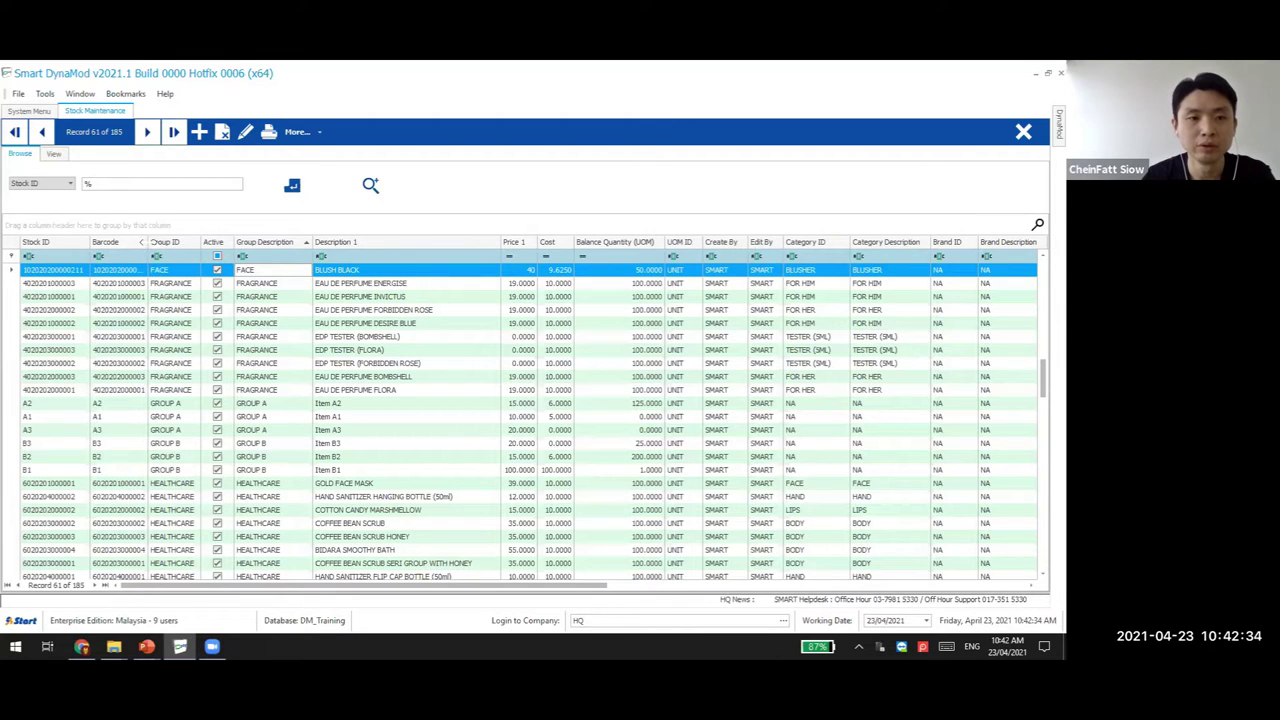
pyautogui.moveTo(145, 243); pyautogui.dragTo(168, 284)
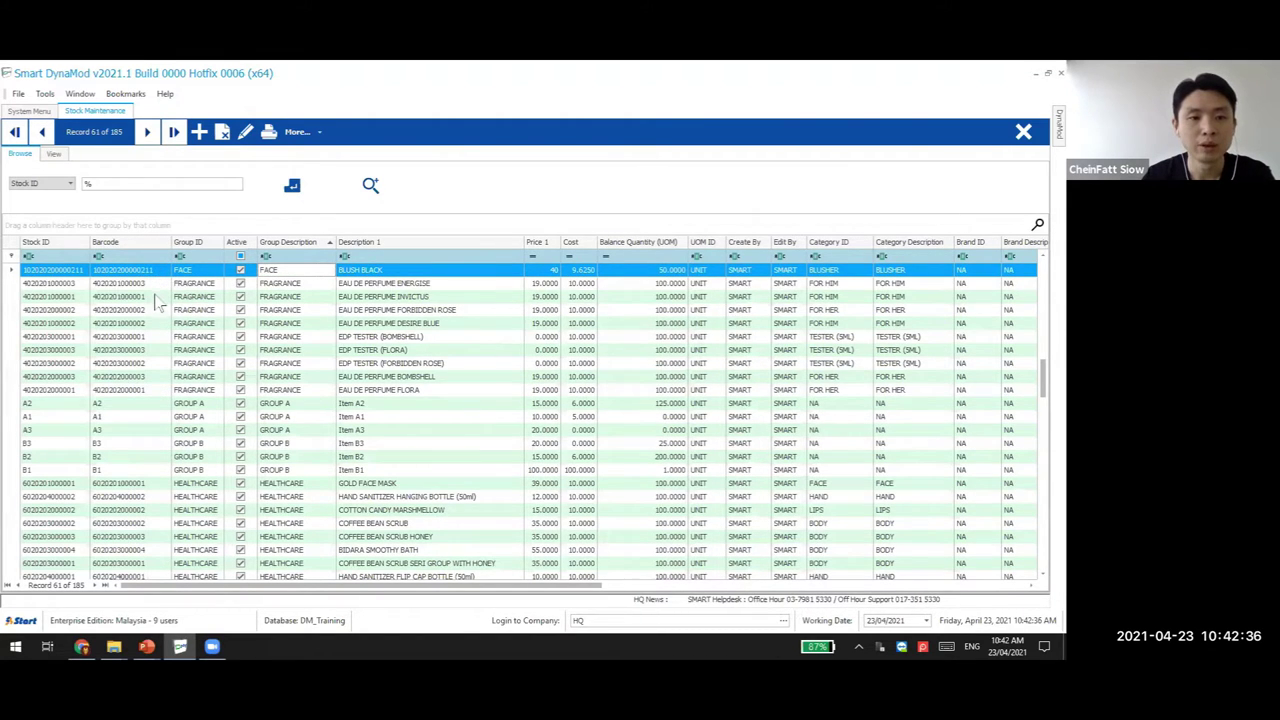
pyautogui.click(376, 255)
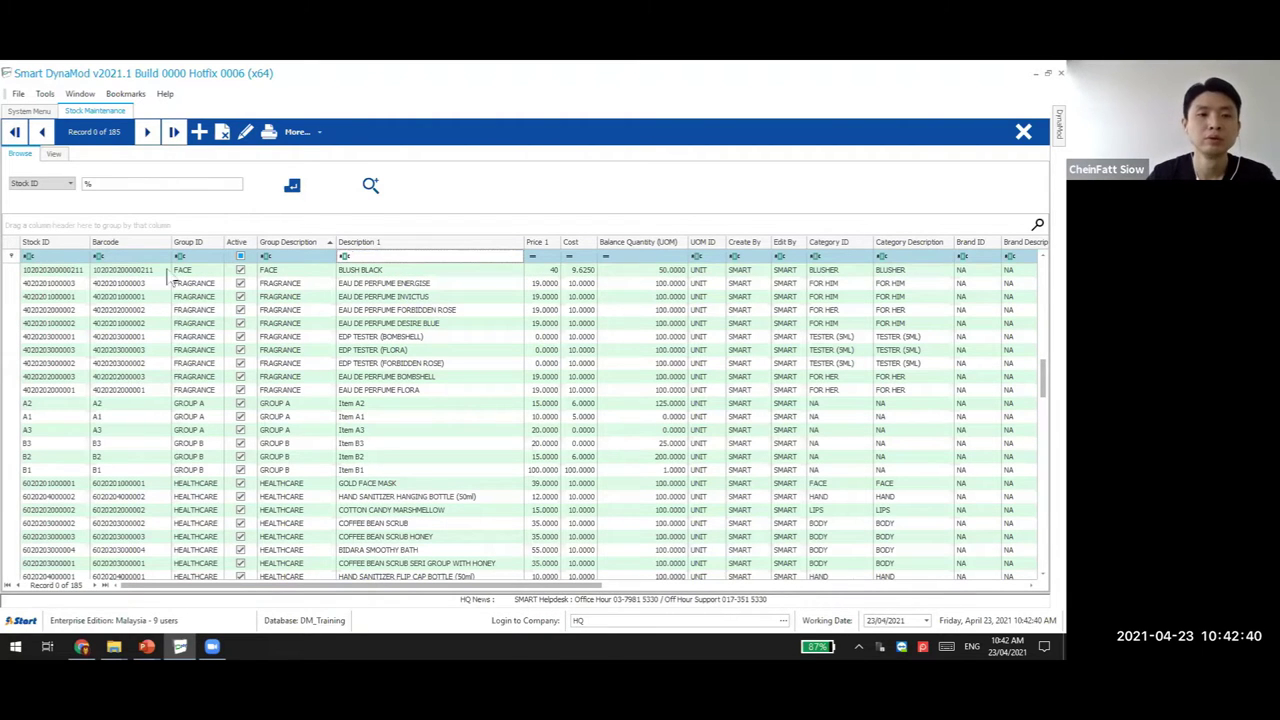
pyautogui.doubleClick(135, 270)
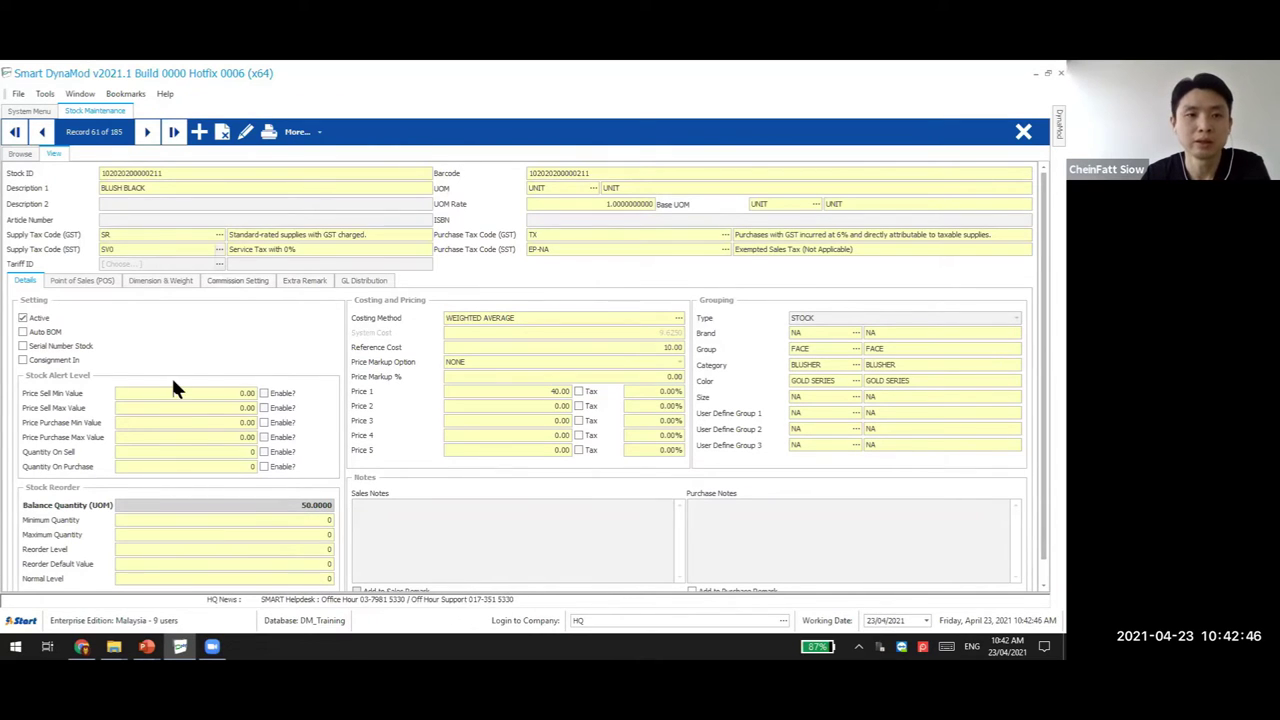
pyautogui.click(33, 111)
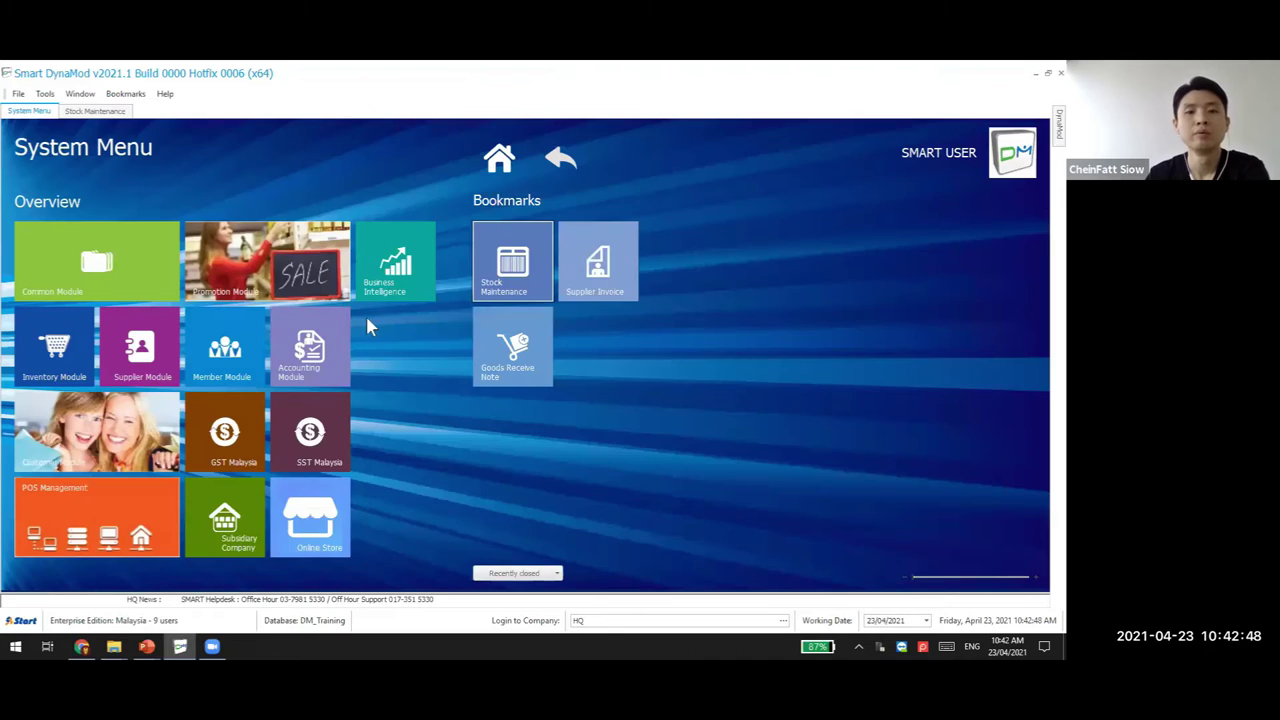
# Open invoice SINV00001 from Supplier Module > Transaction > Supplier Invoice and copy the record
pyautogui.click(158, 372)
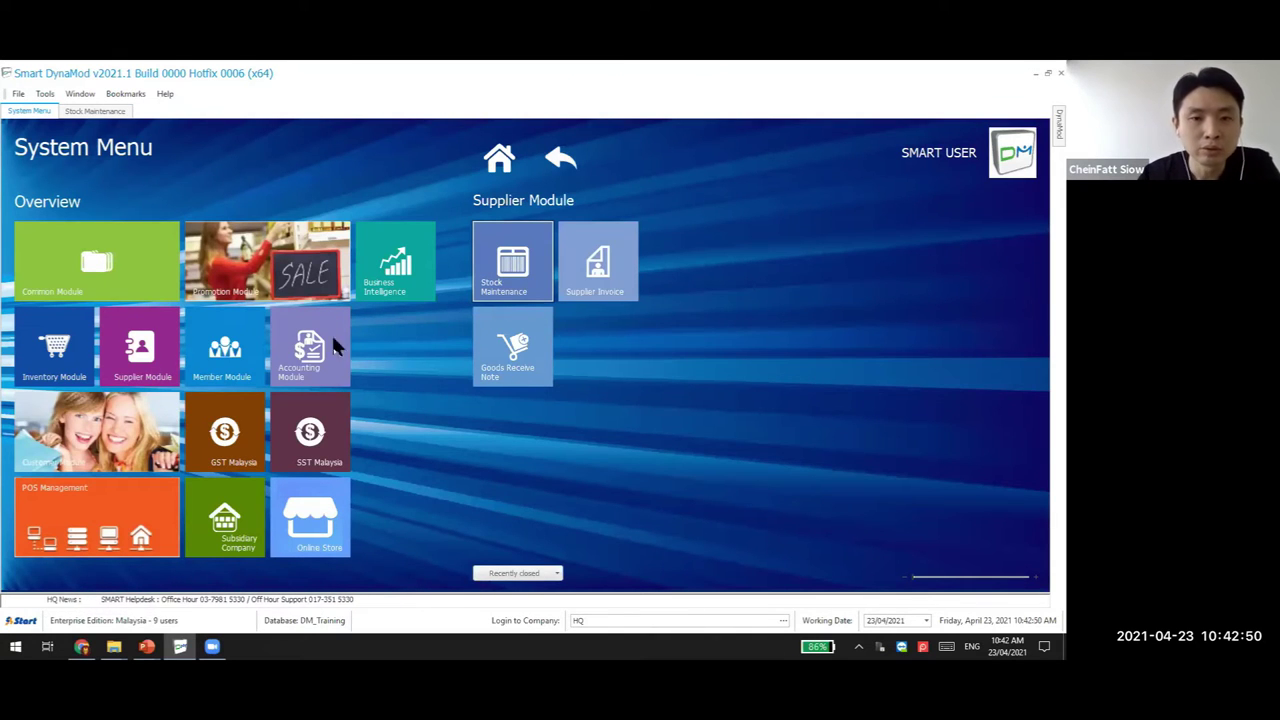
pyautogui.click(590, 262)
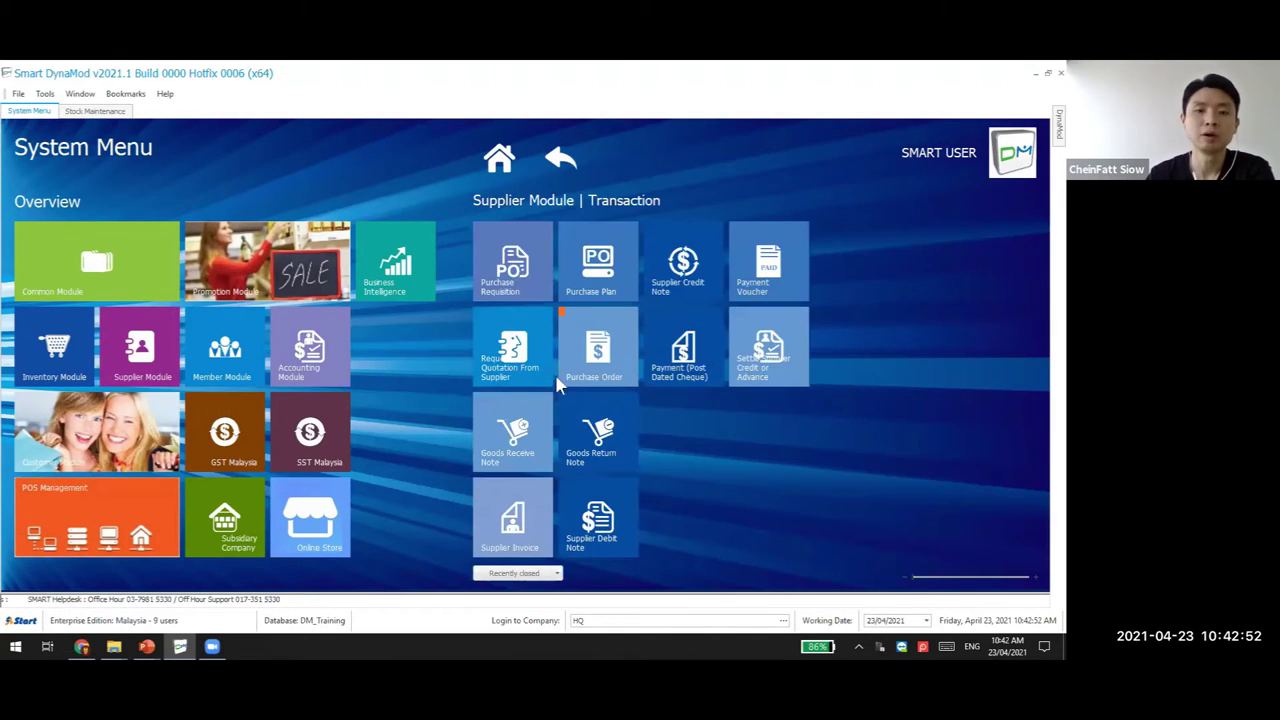
pyautogui.click(518, 524)
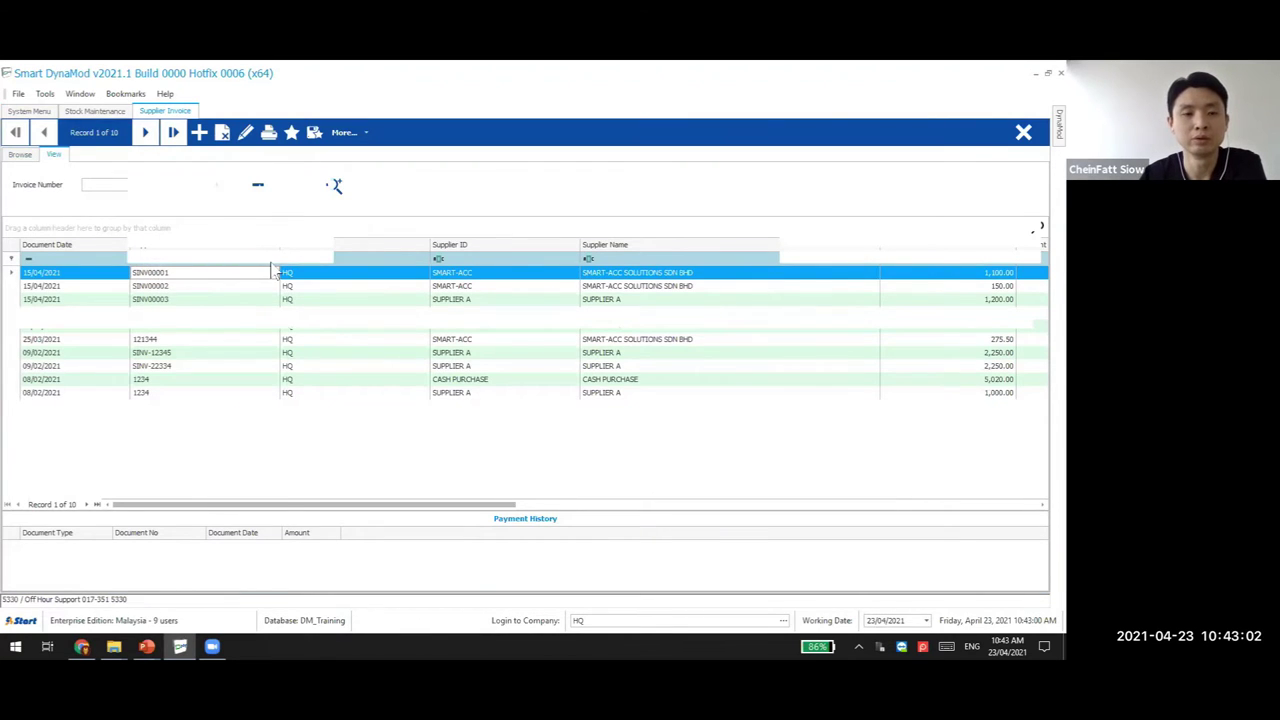
pyautogui.doubleClick(206, 274)
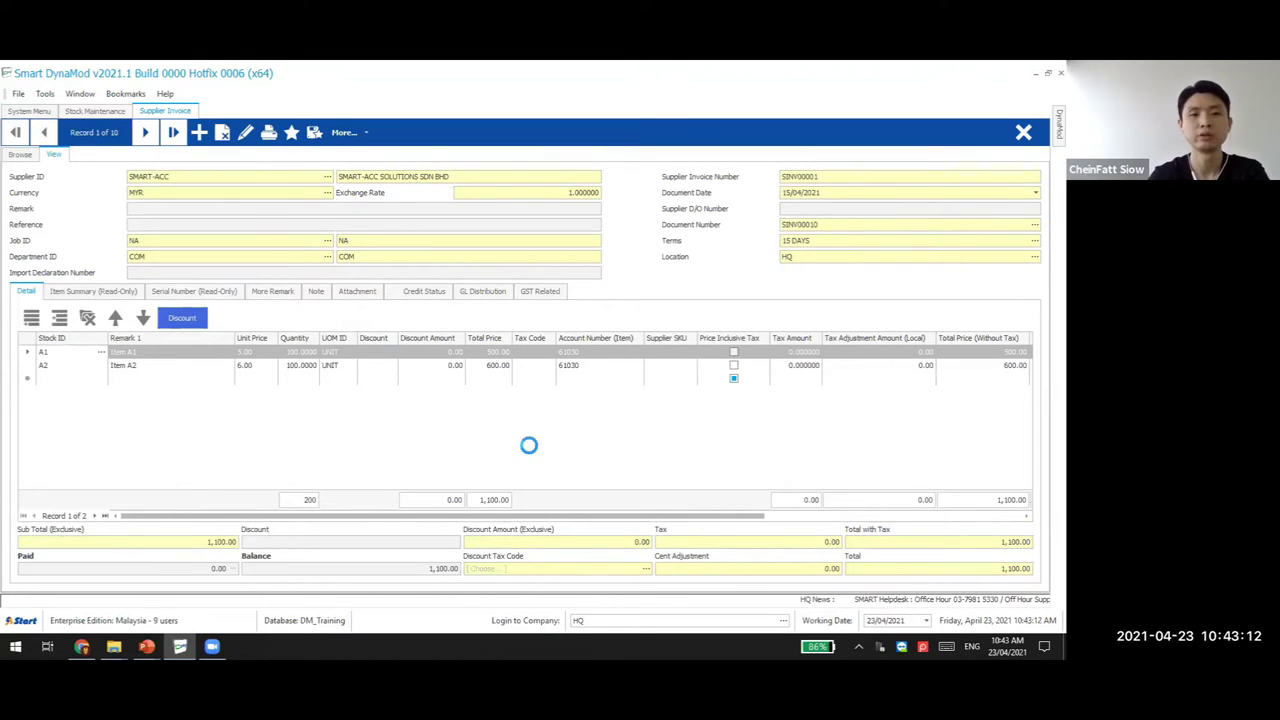
pyautogui.press('Return')
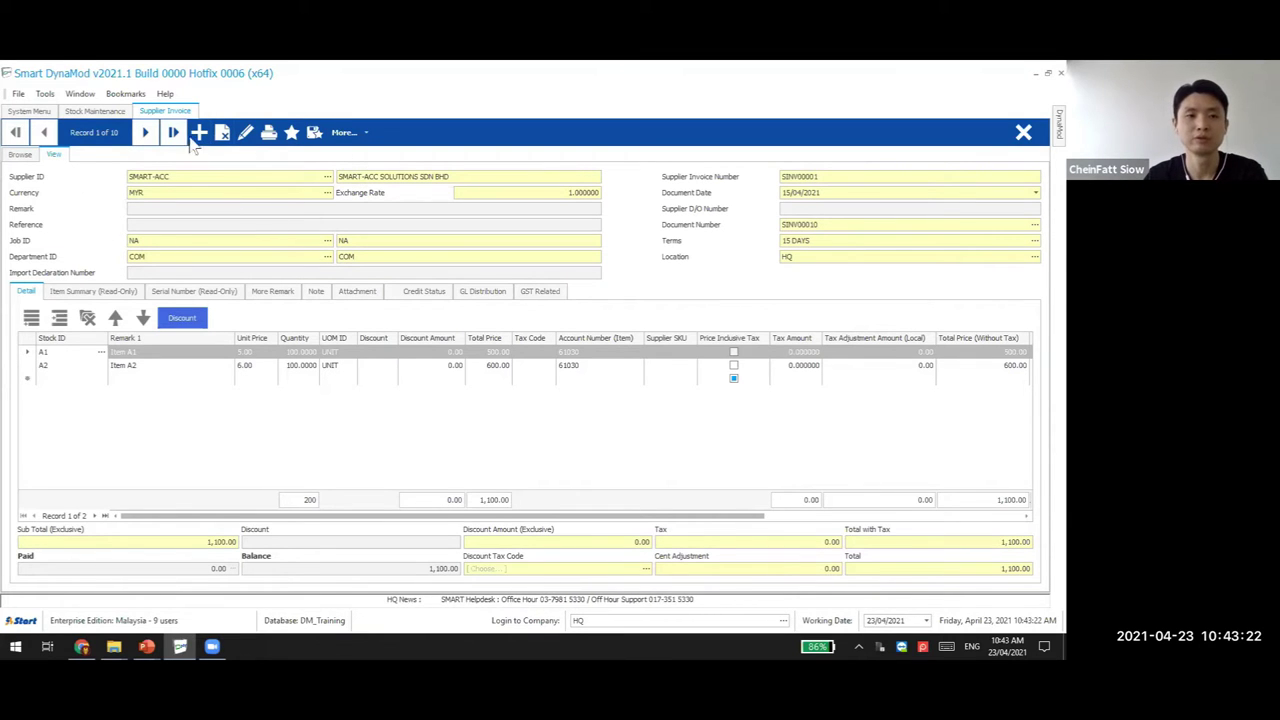
pyautogui.click(163, 176)
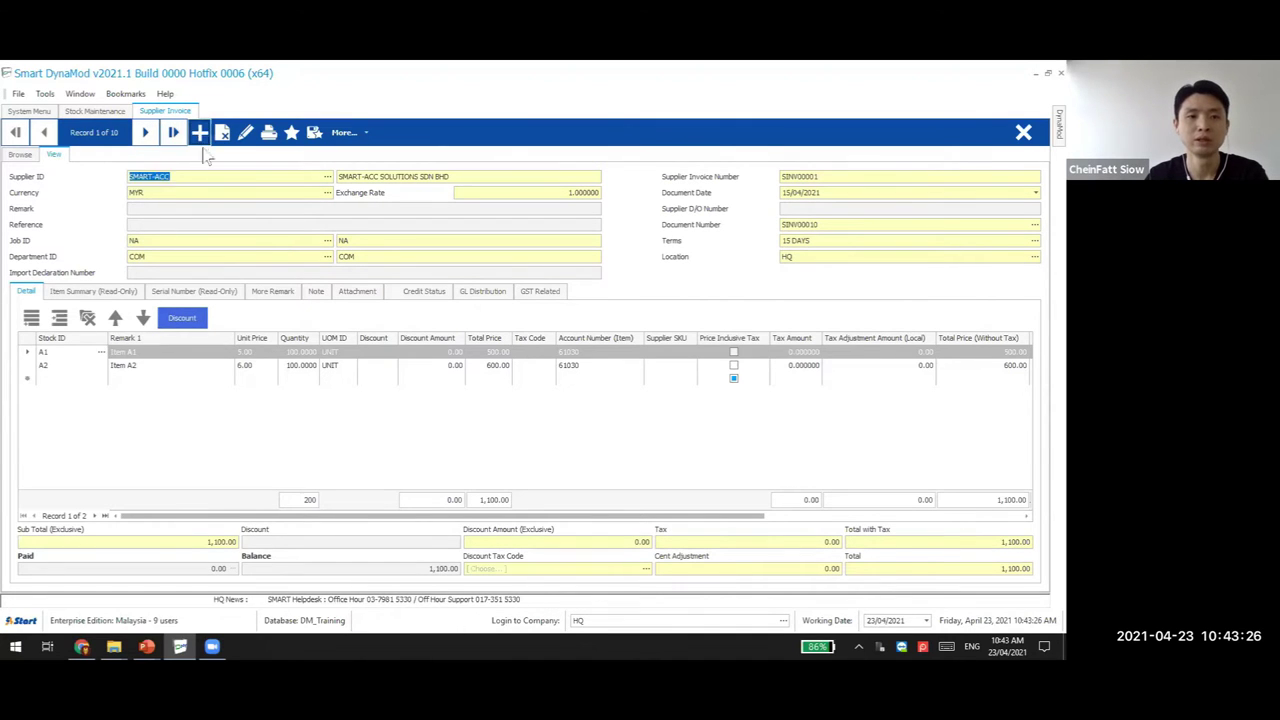
# Paste the copied invoice into a new supplier invoice and acknowledge the duplicate invoice number warning
pyautogui.click(201, 137)
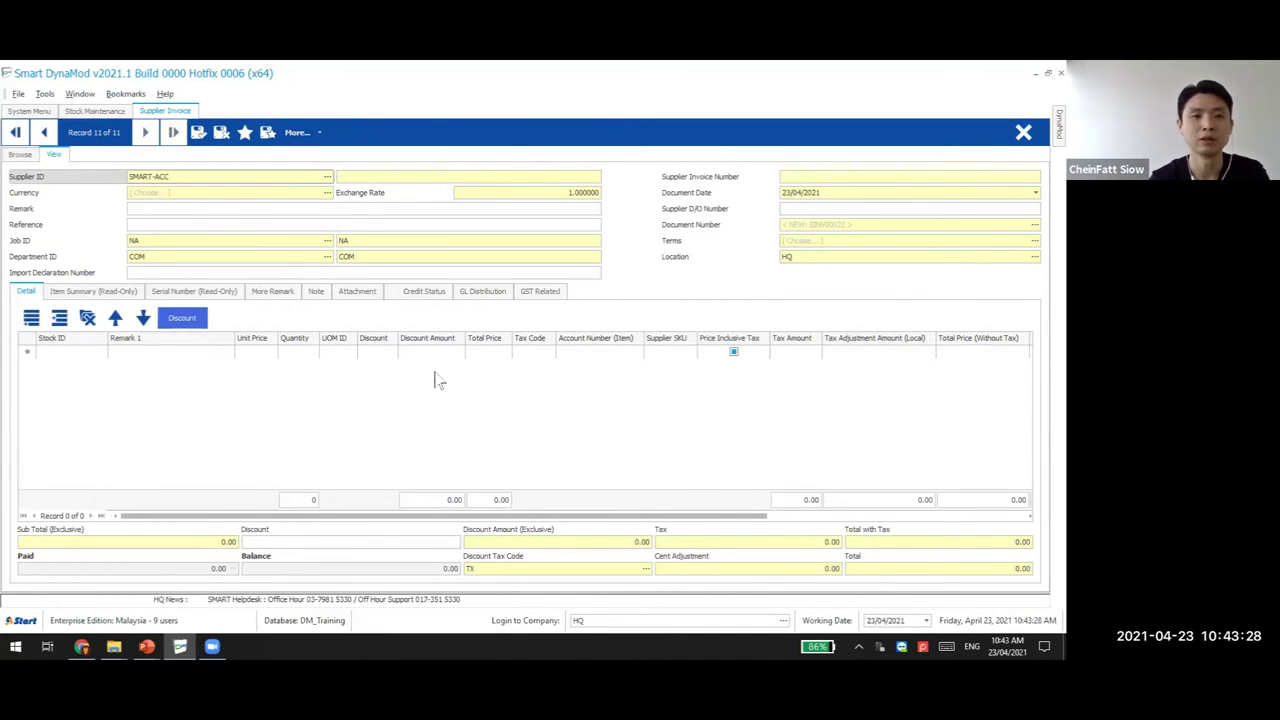
pyautogui.hotkey('ctrl', 'v')
pyautogui.press('Return')
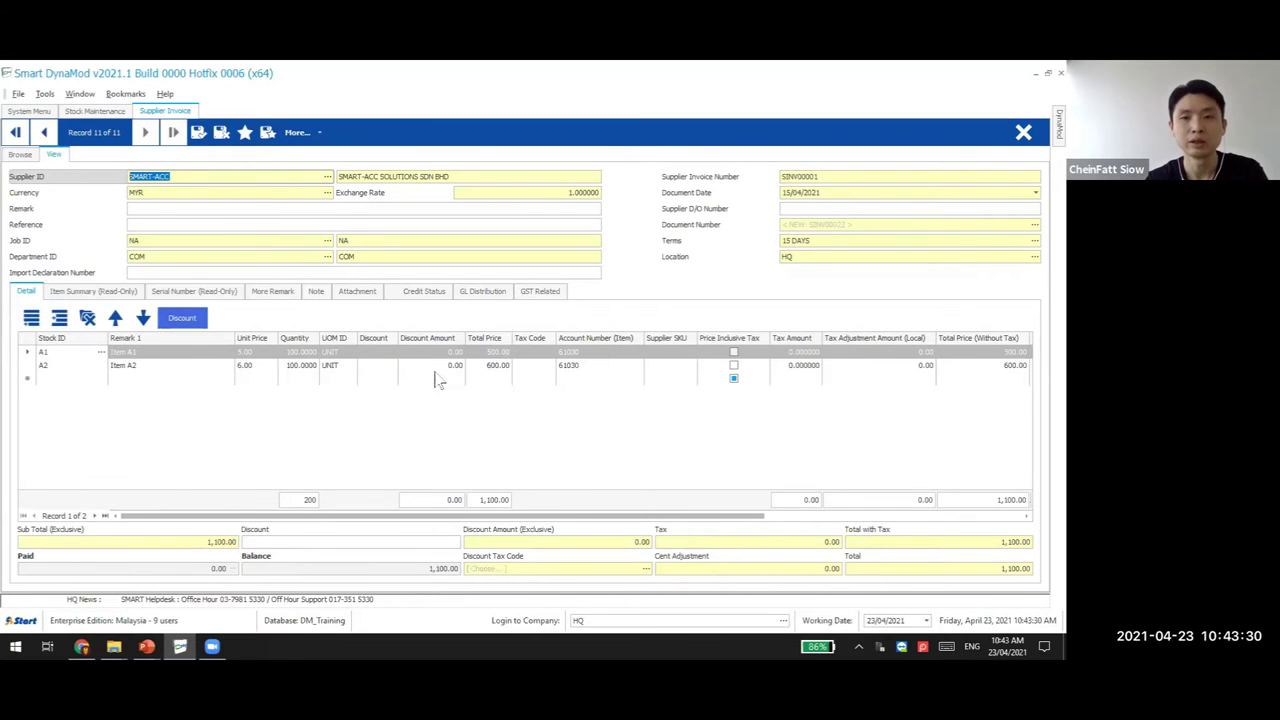
pyautogui.click(830, 175)
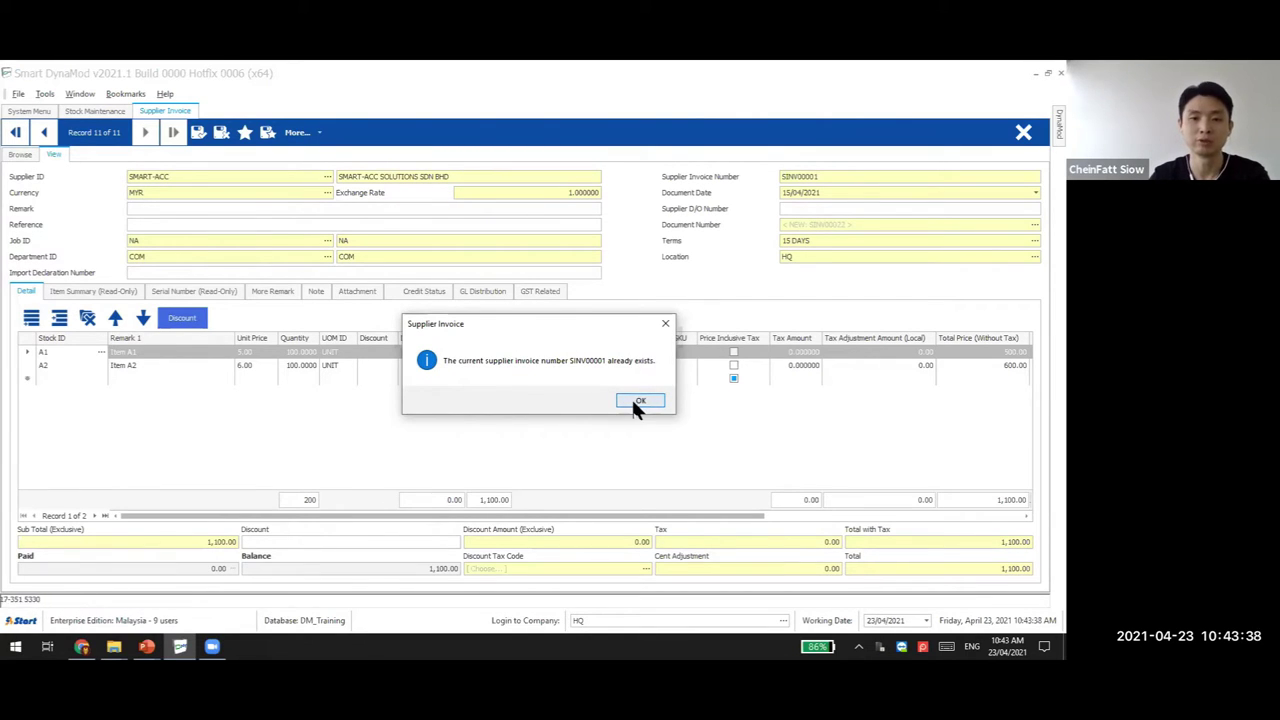
pyautogui.click(638, 401)
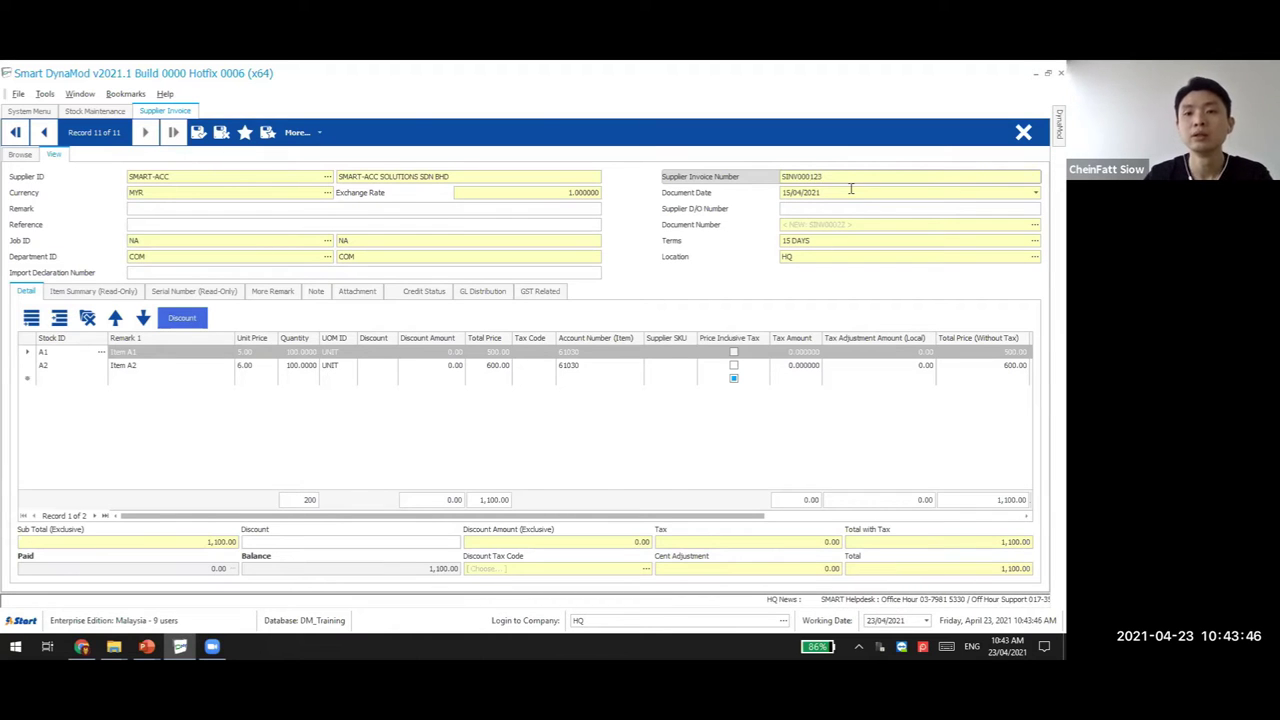
# Change the document date's day to 23
pyautogui.click(797, 192)
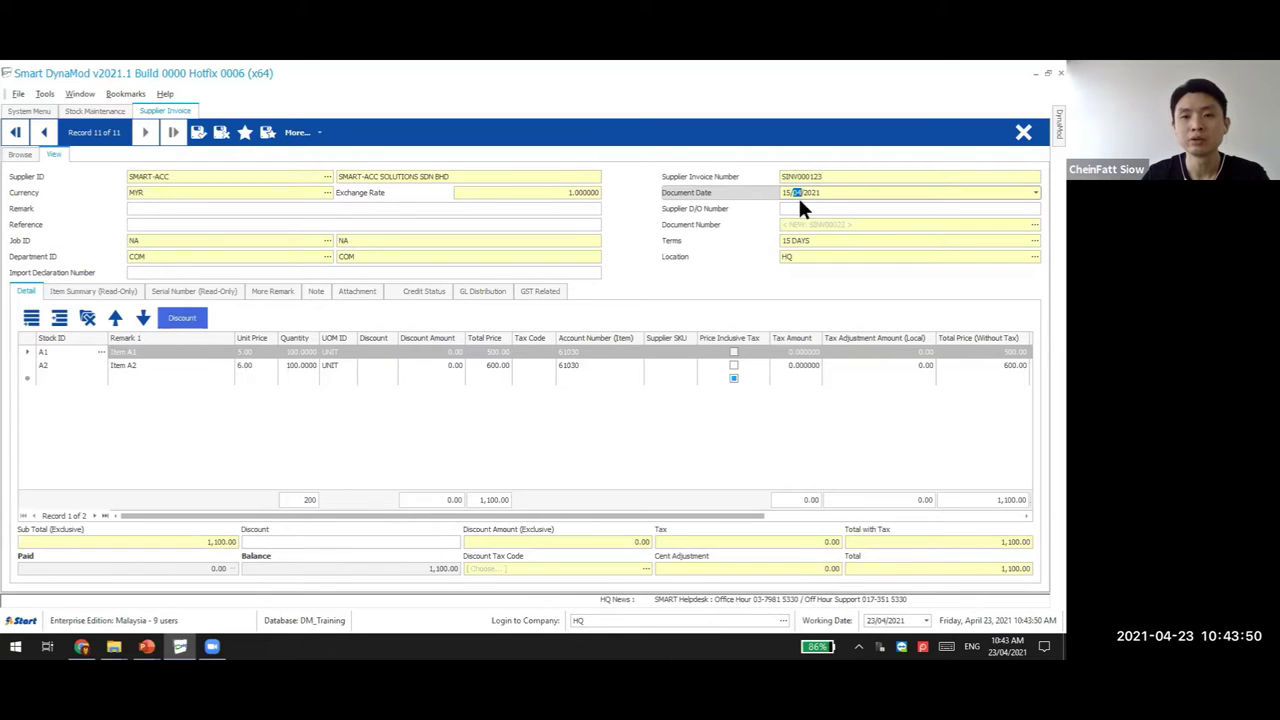
pyautogui.hotkey('ctrl', 'a')
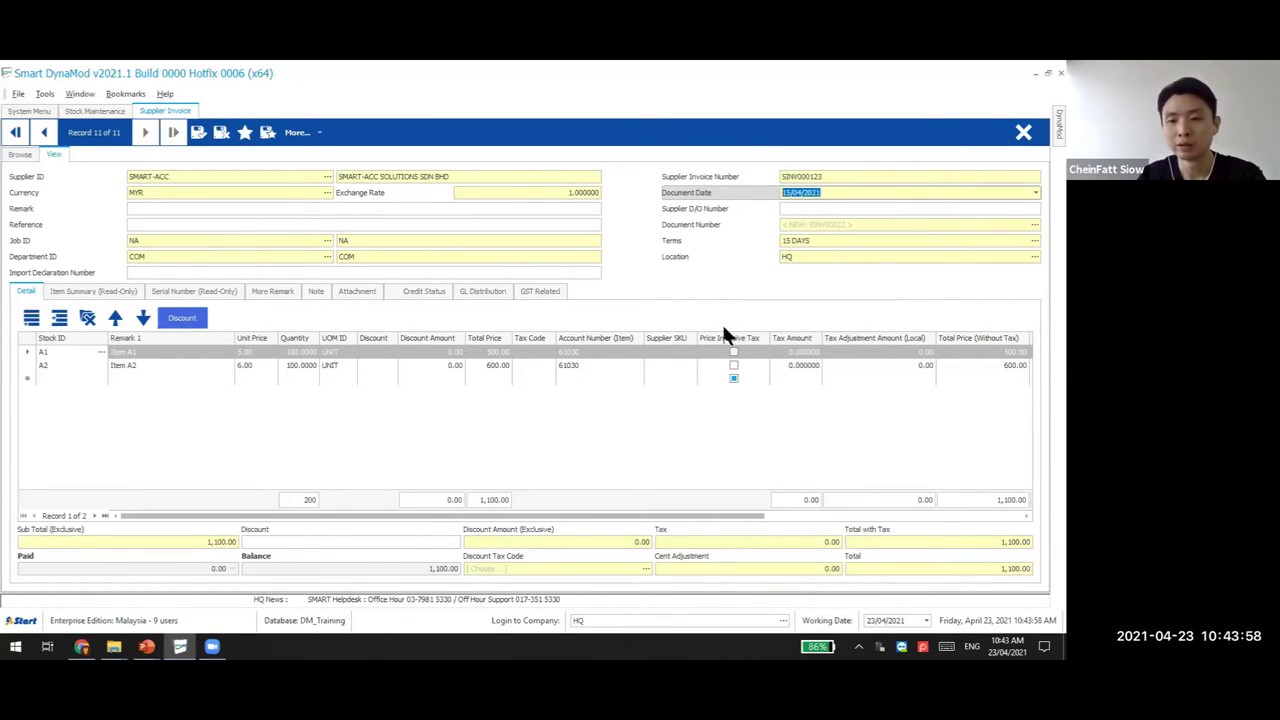
pyautogui.click(790, 193)
pyautogui.write('23')
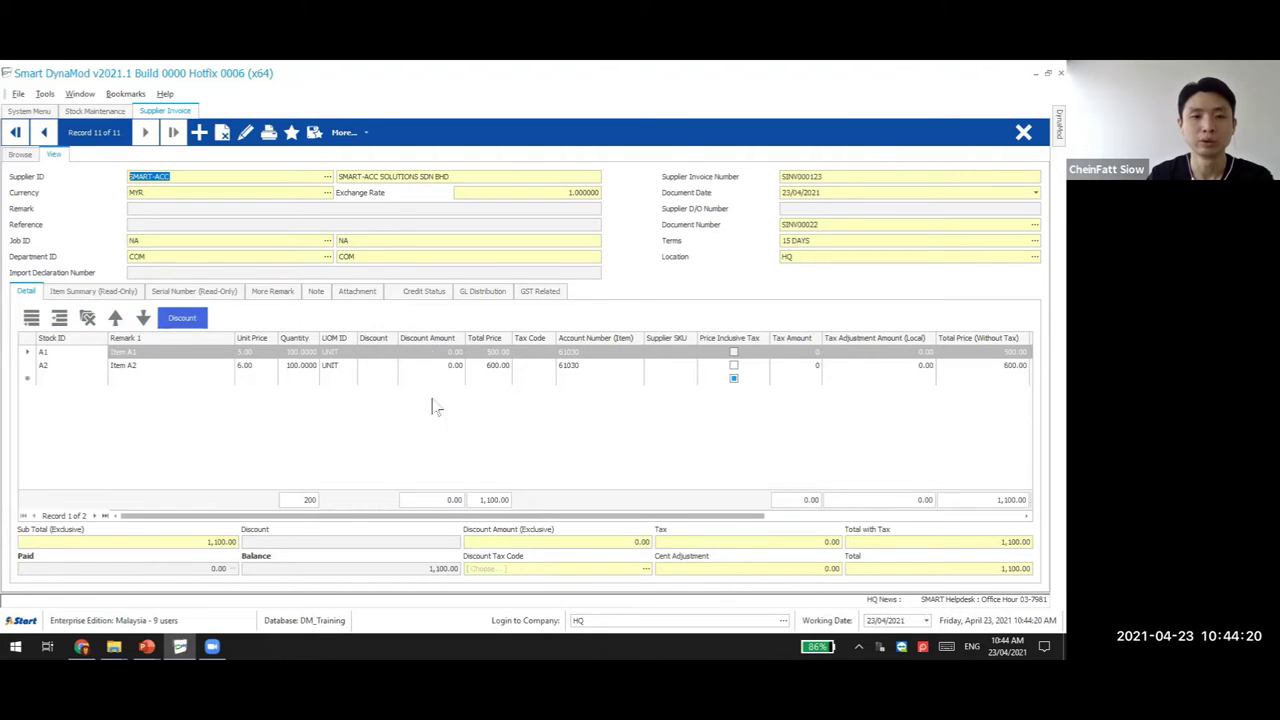
pyautogui.click(20, 155)
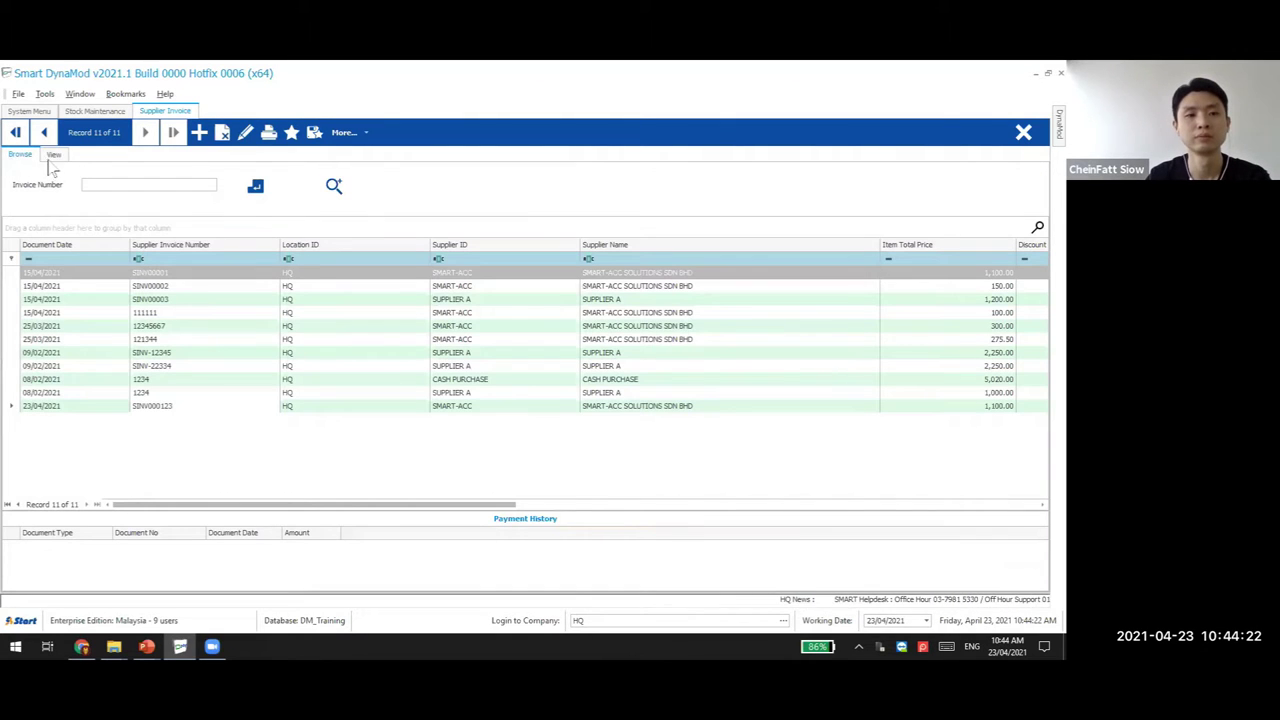
pyautogui.click(180, 275)
pyautogui.doubleClick(180, 280)
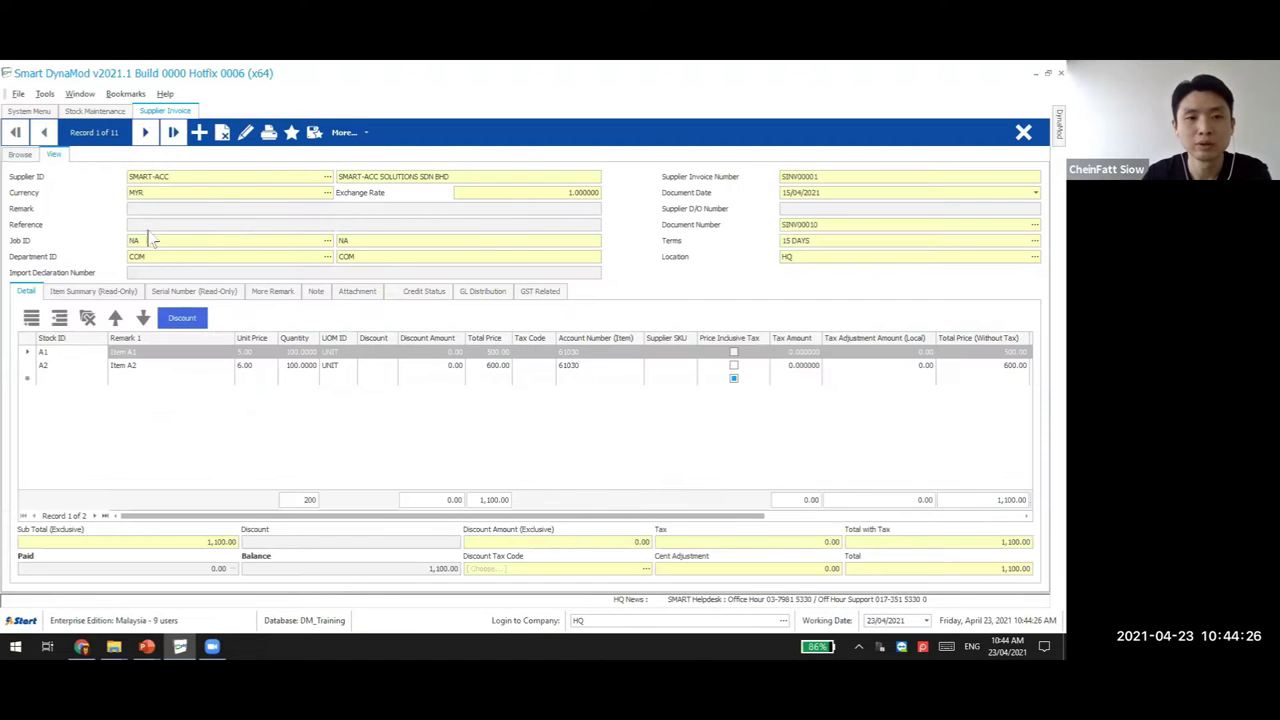
pyautogui.click(20, 155)
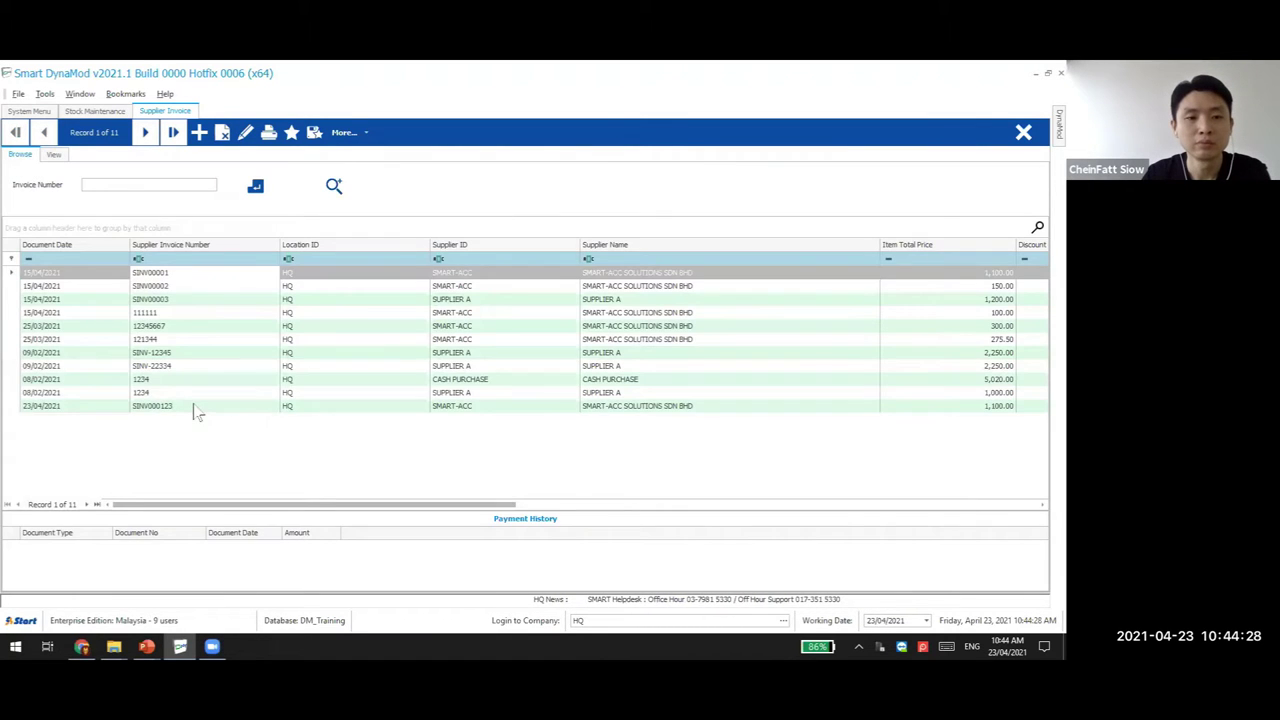
pyautogui.click(314, 403)
pyautogui.doubleClick(314, 403)
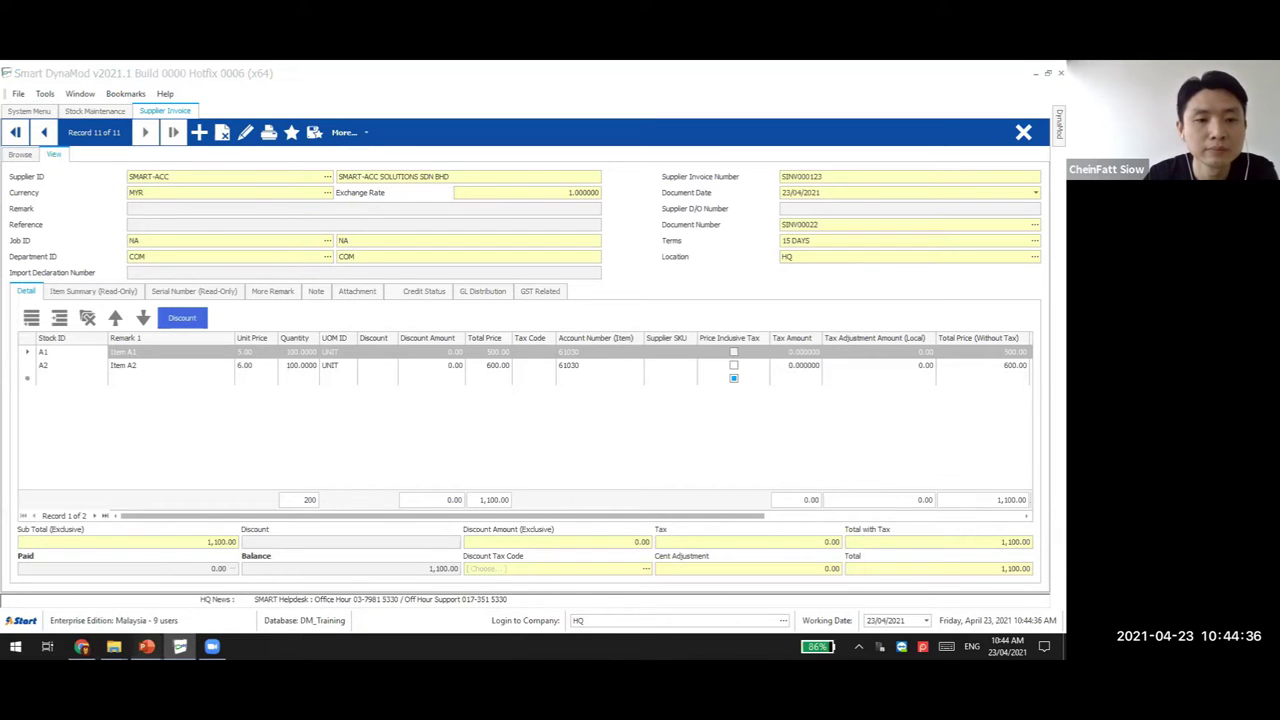
# Review slides on pasting records, Smart Inspector and Compatible Stock, then return to invoice SINV000123
pyautogui.moveTo(146, 646)
pyautogui.click(120, 600)
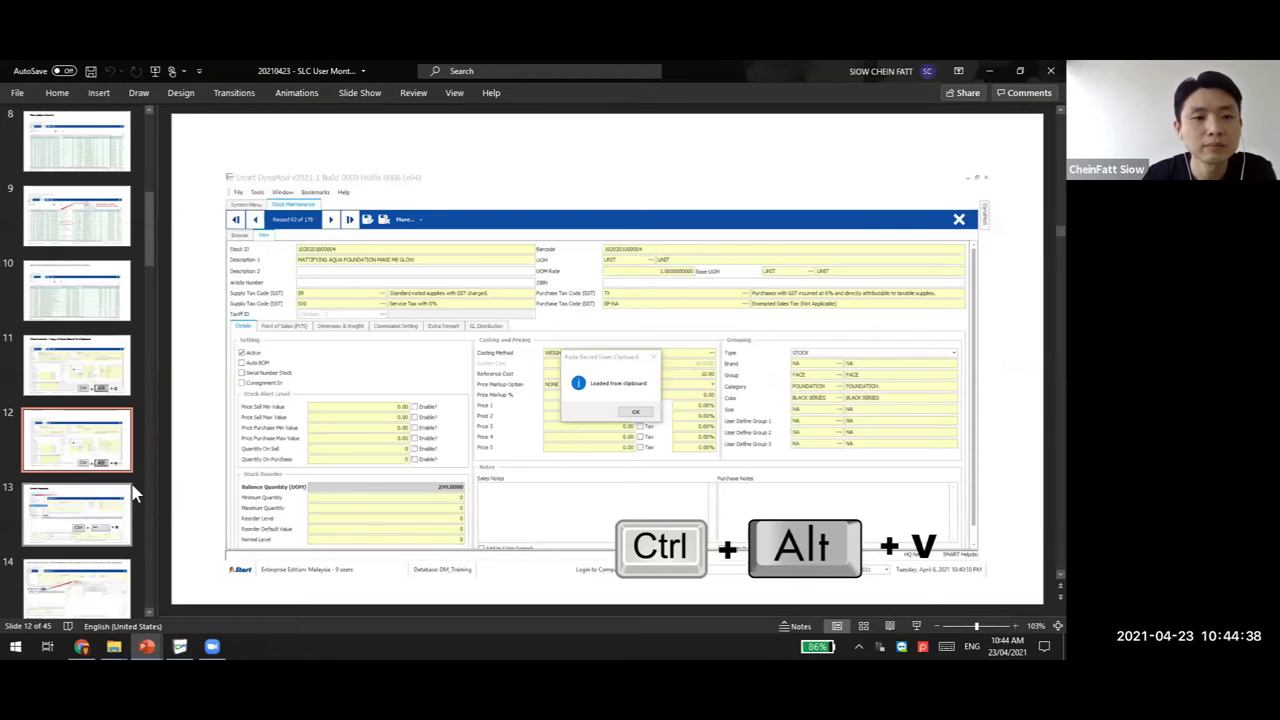
pyautogui.click(97, 519)
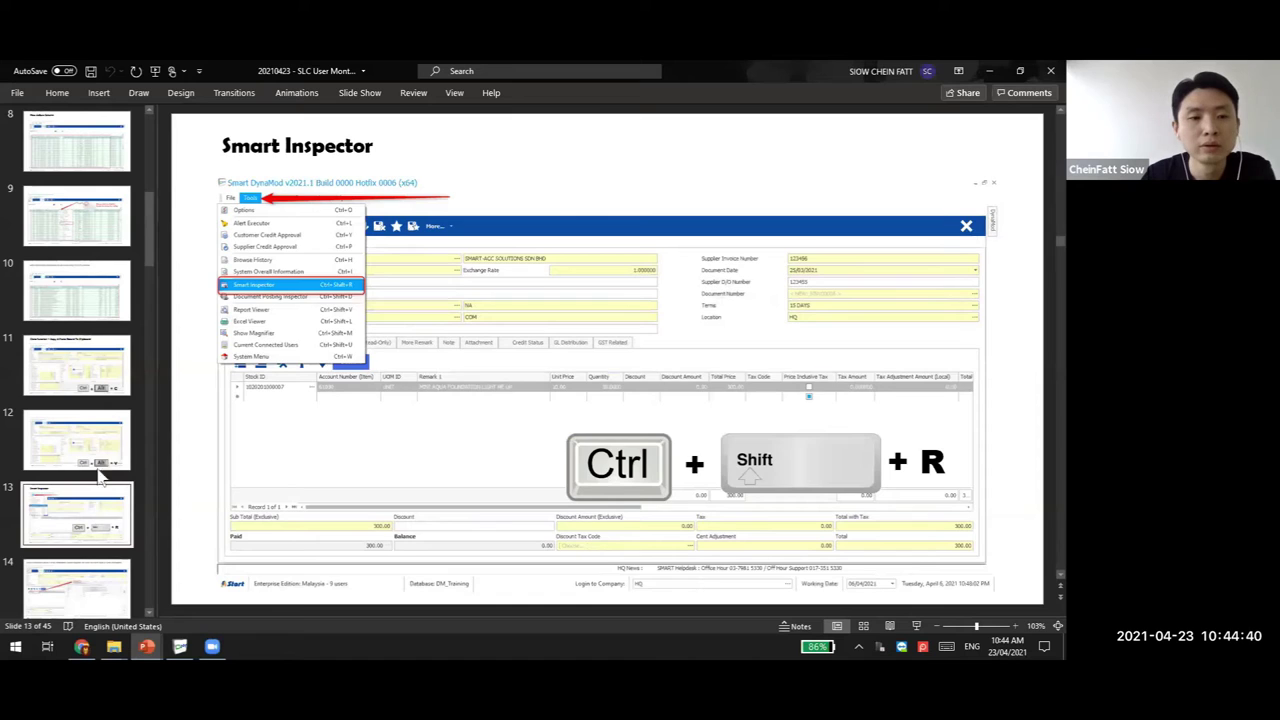
pyautogui.click(100, 465)
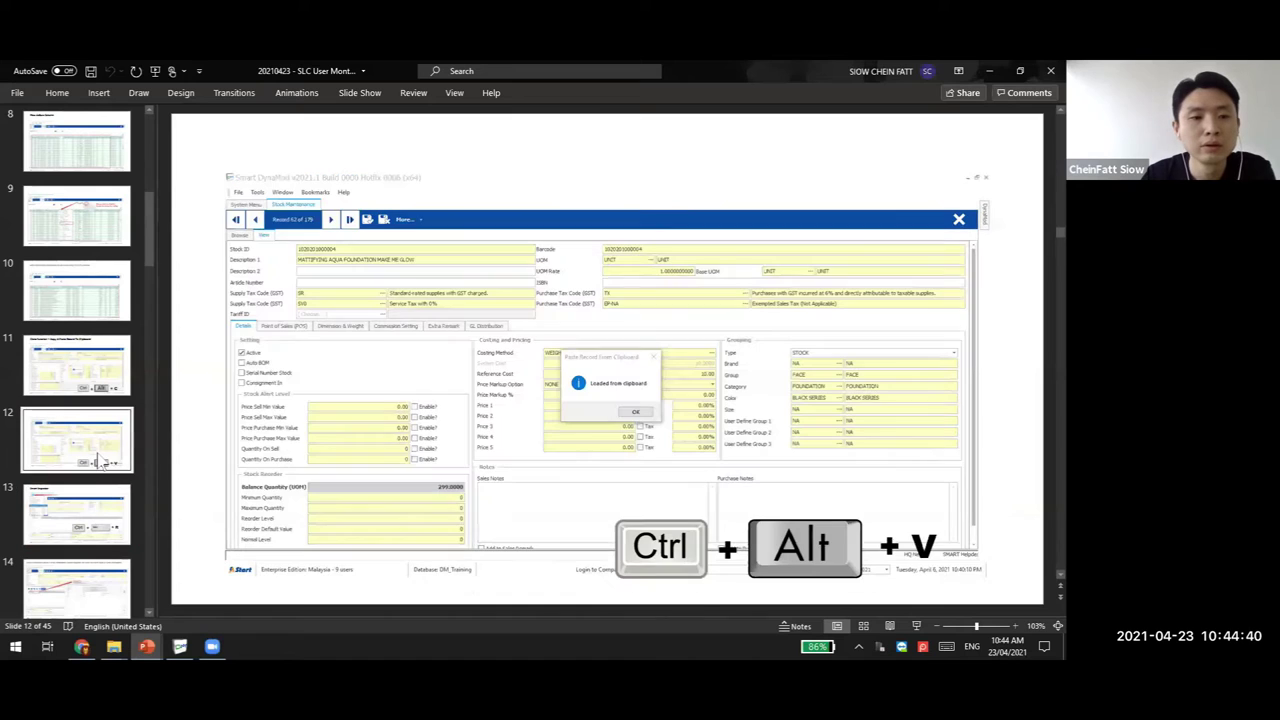
pyautogui.click(112, 537)
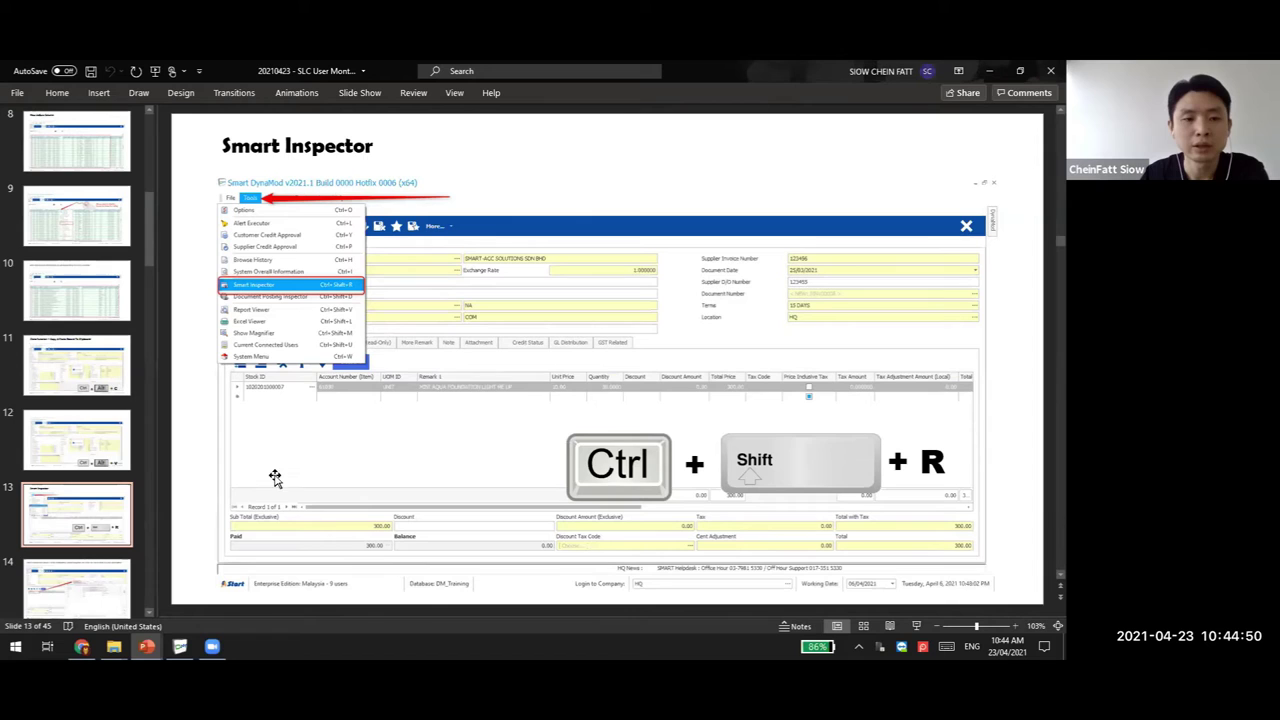
pyautogui.press('Down')
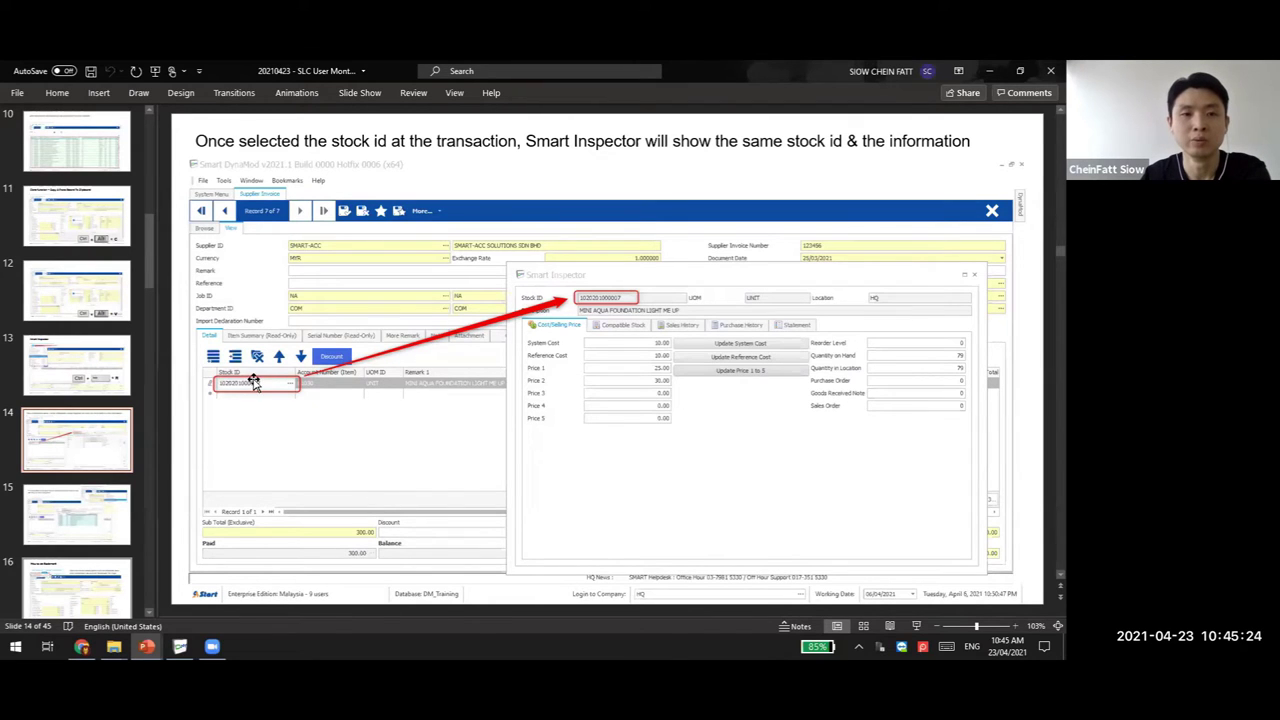
pyautogui.click(105, 508)
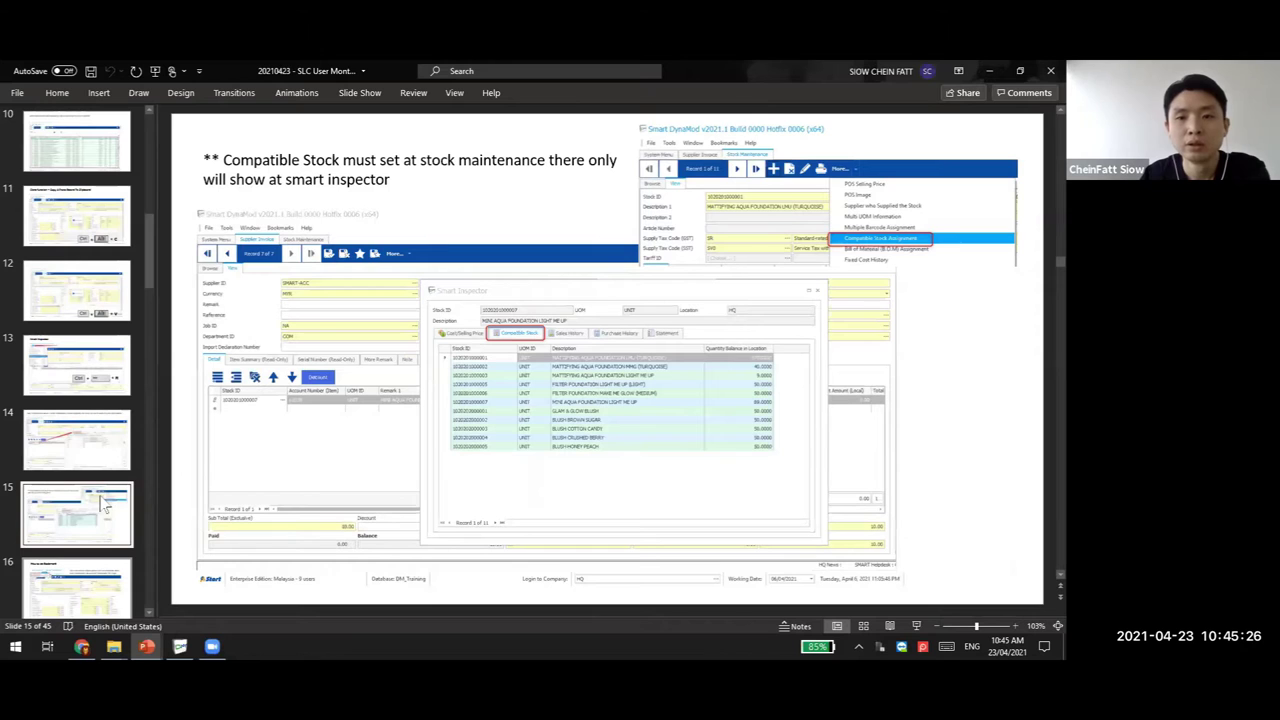
pyautogui.click(97, 443)
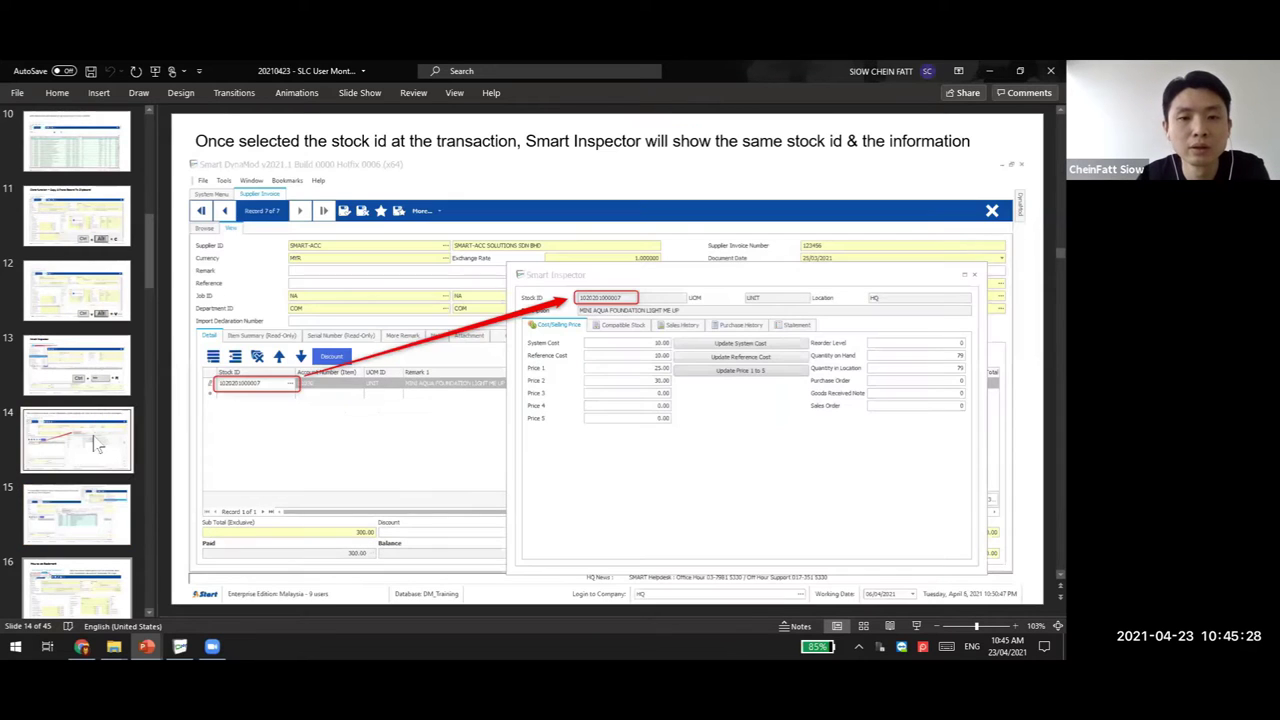
pyautogui.click(180, 646)
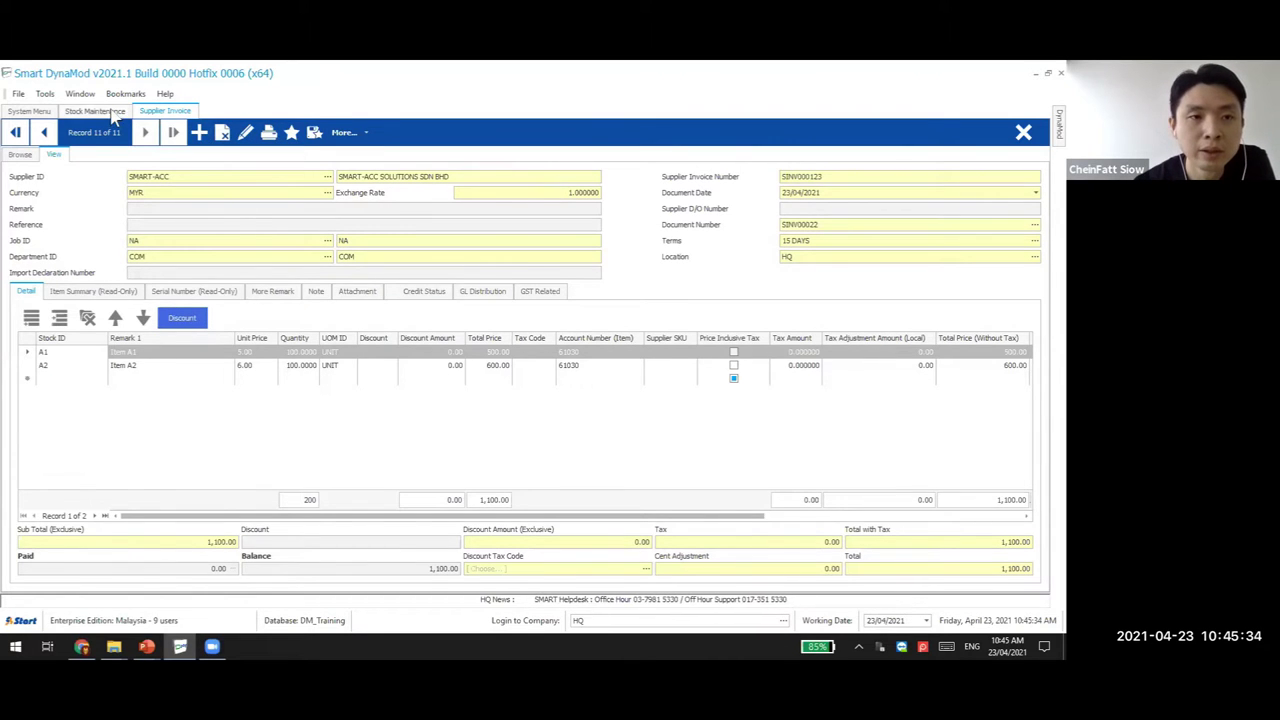
pyautogui.hotkey('ctrl', 'Tab')
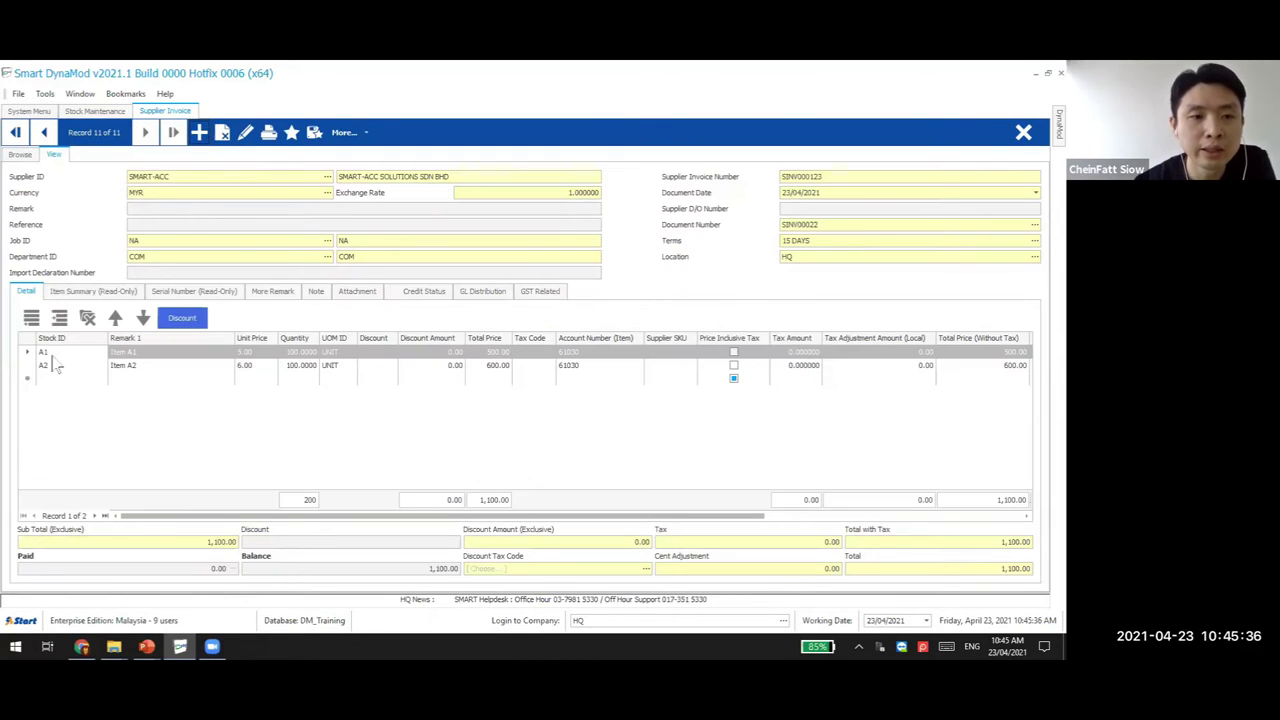
# Paste the copied invoice into a new record with supplier SMART-ACC, clearing the duplicate number warnings
pyautogui.click(199, 132)
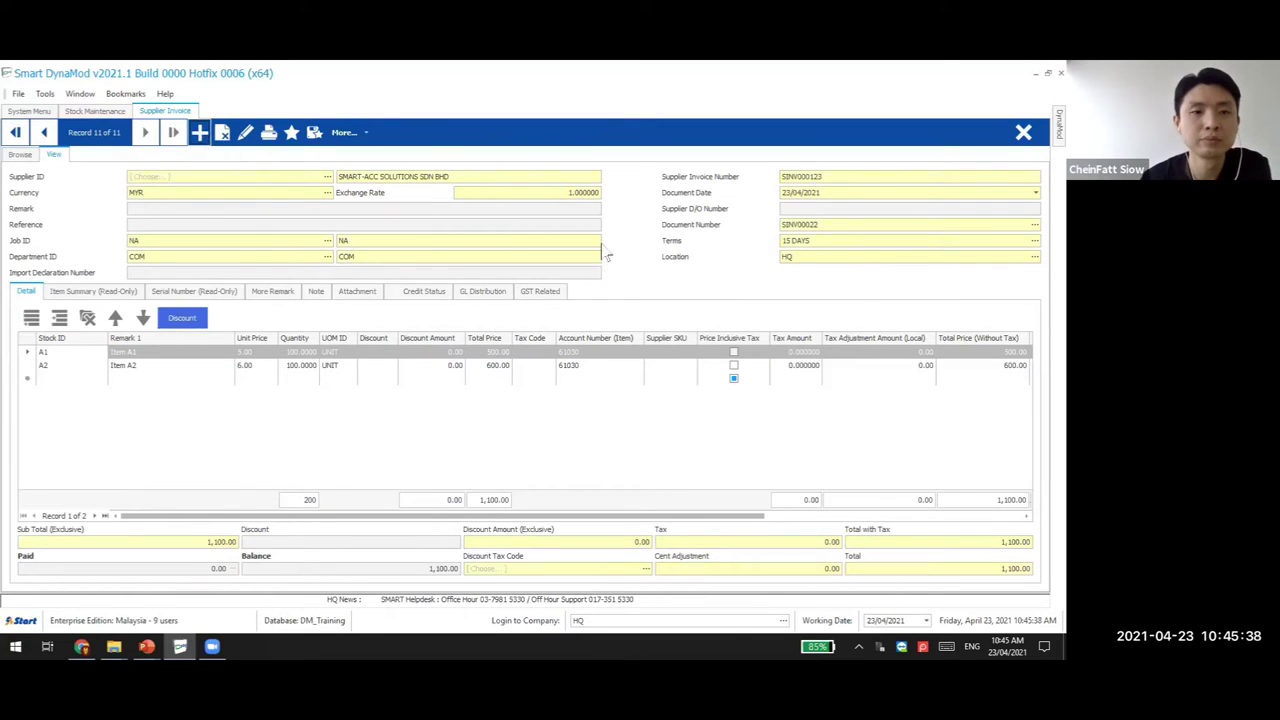
pyautogui.hotkey('ctrl', 'v')
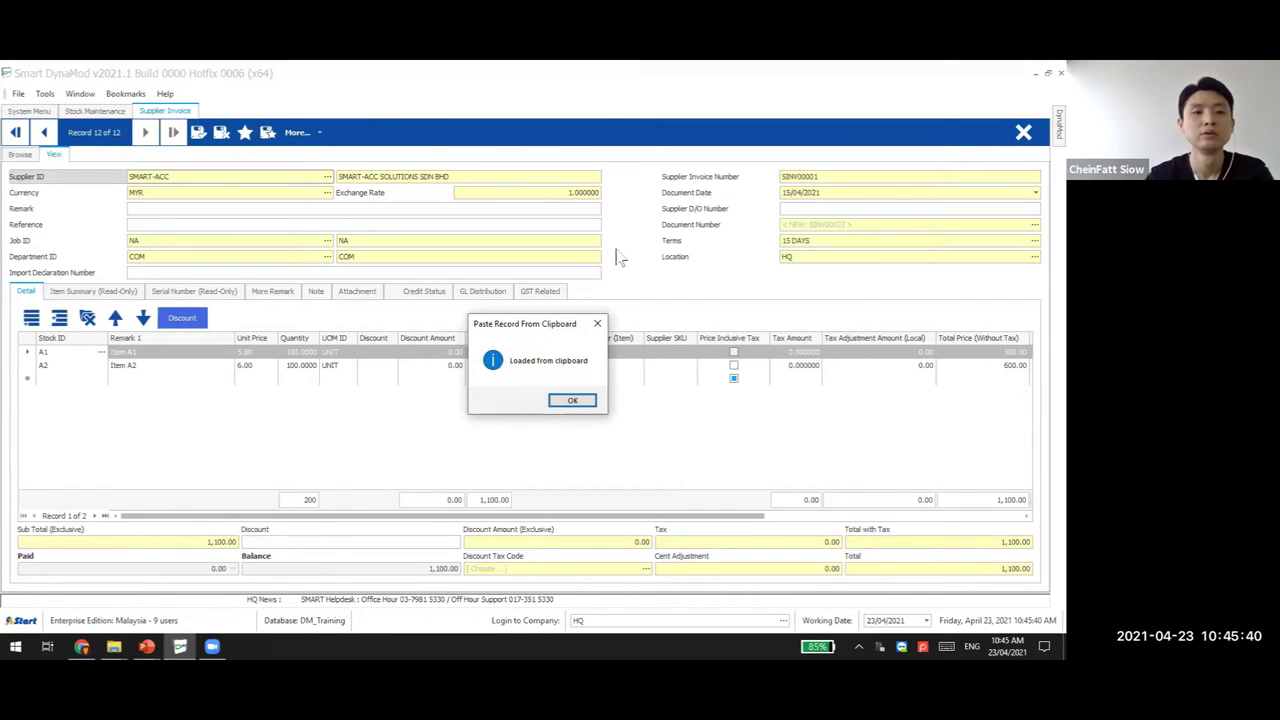
pyautogui.press('Return')
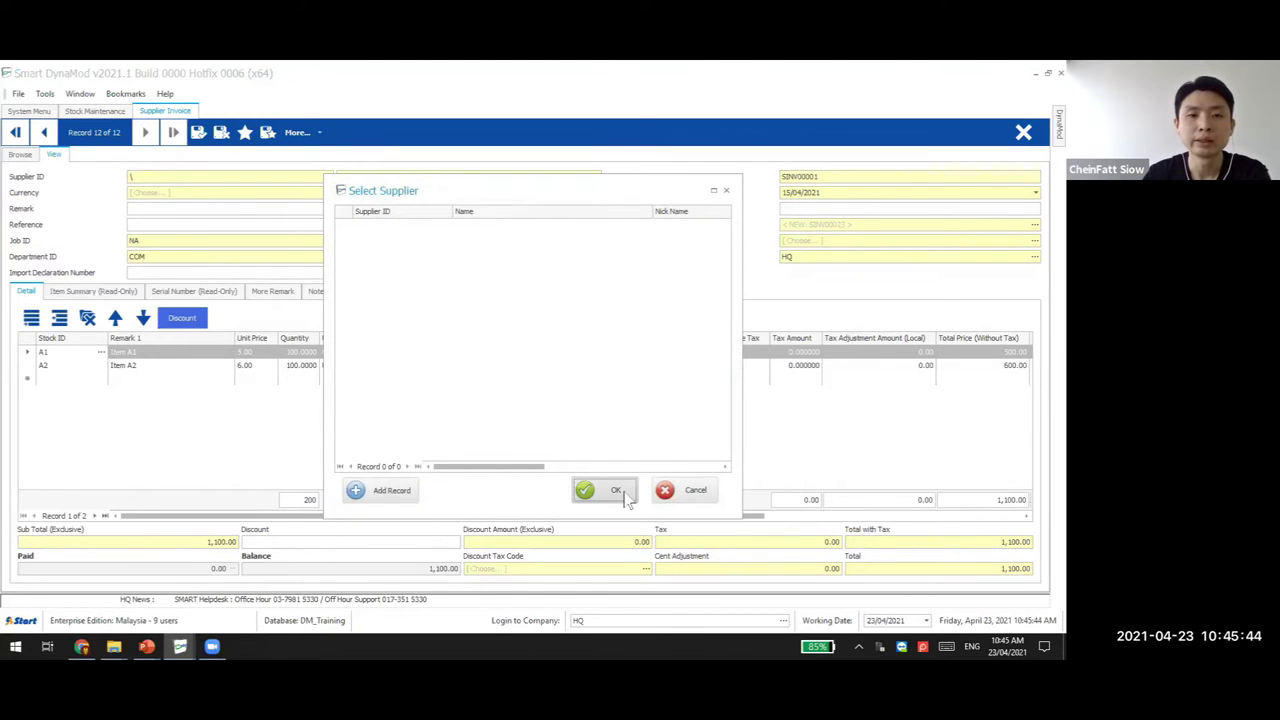
pyautogui.click(618, 488)
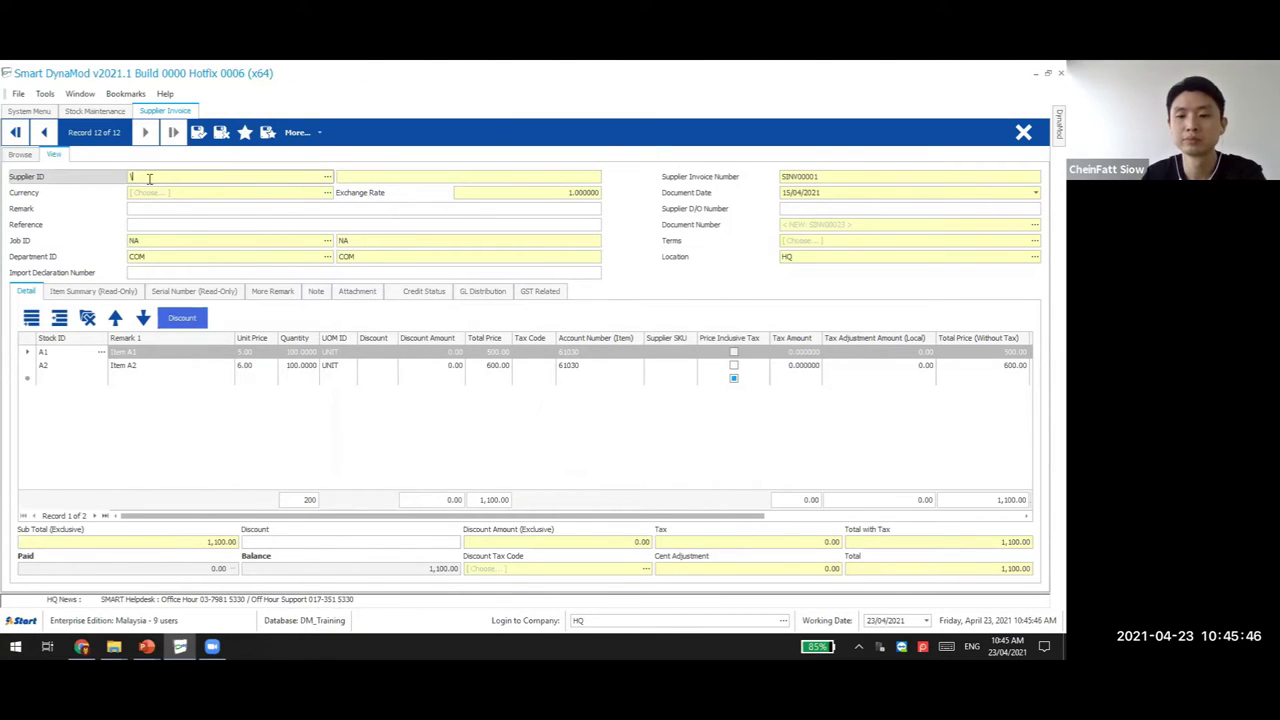
pyautogui.write('SMART-AC')
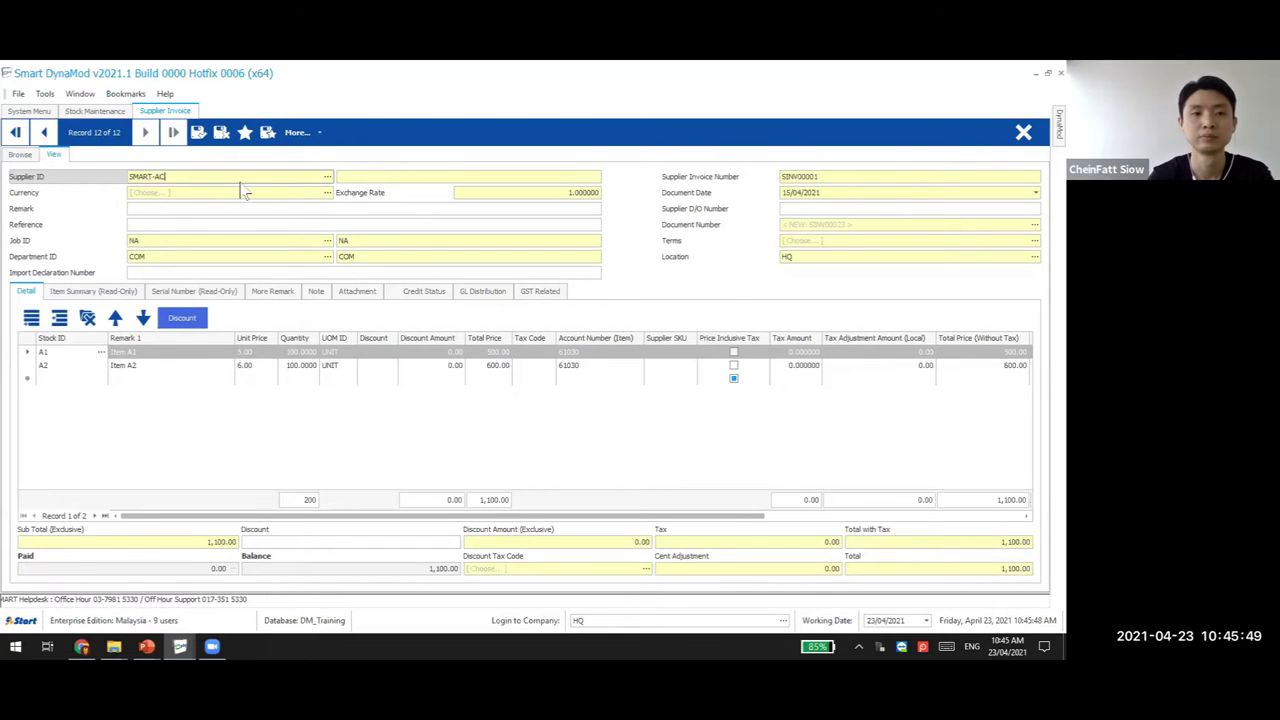
pyautogui.press('Return')
pyautogui.press('Return')
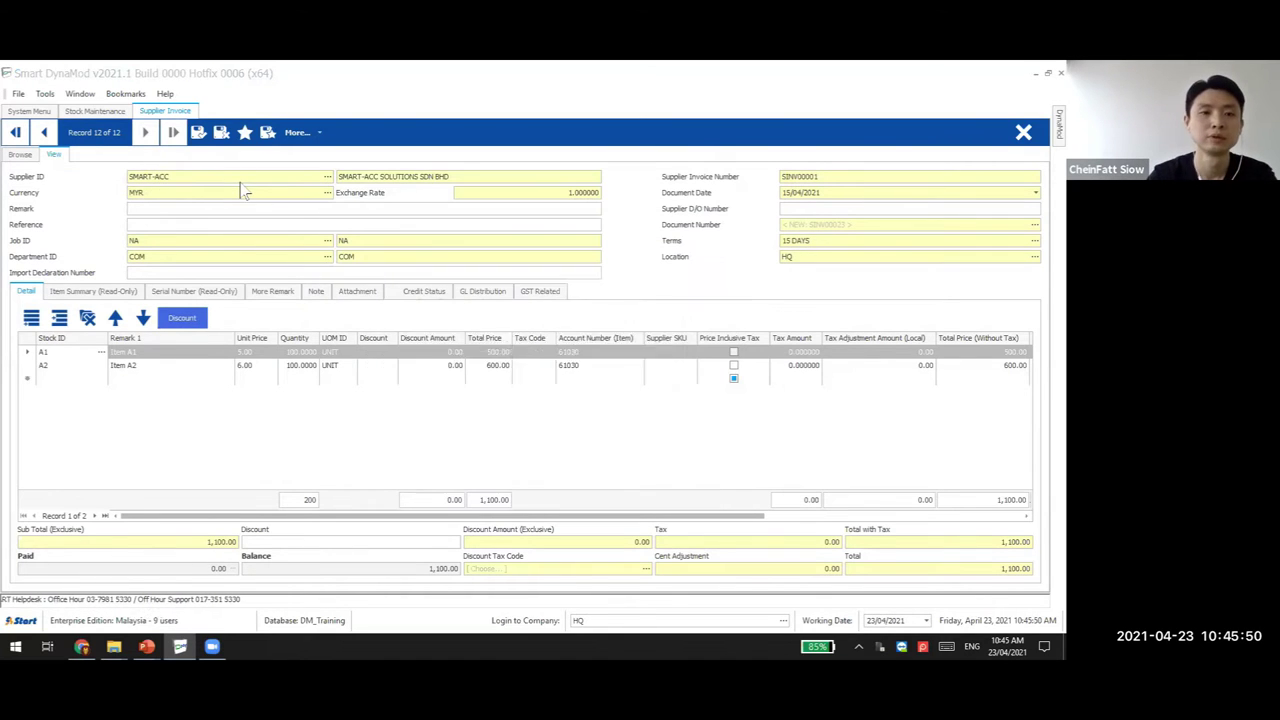
pyautogui.click(636, 401)
pyautogui.click(658, 401)
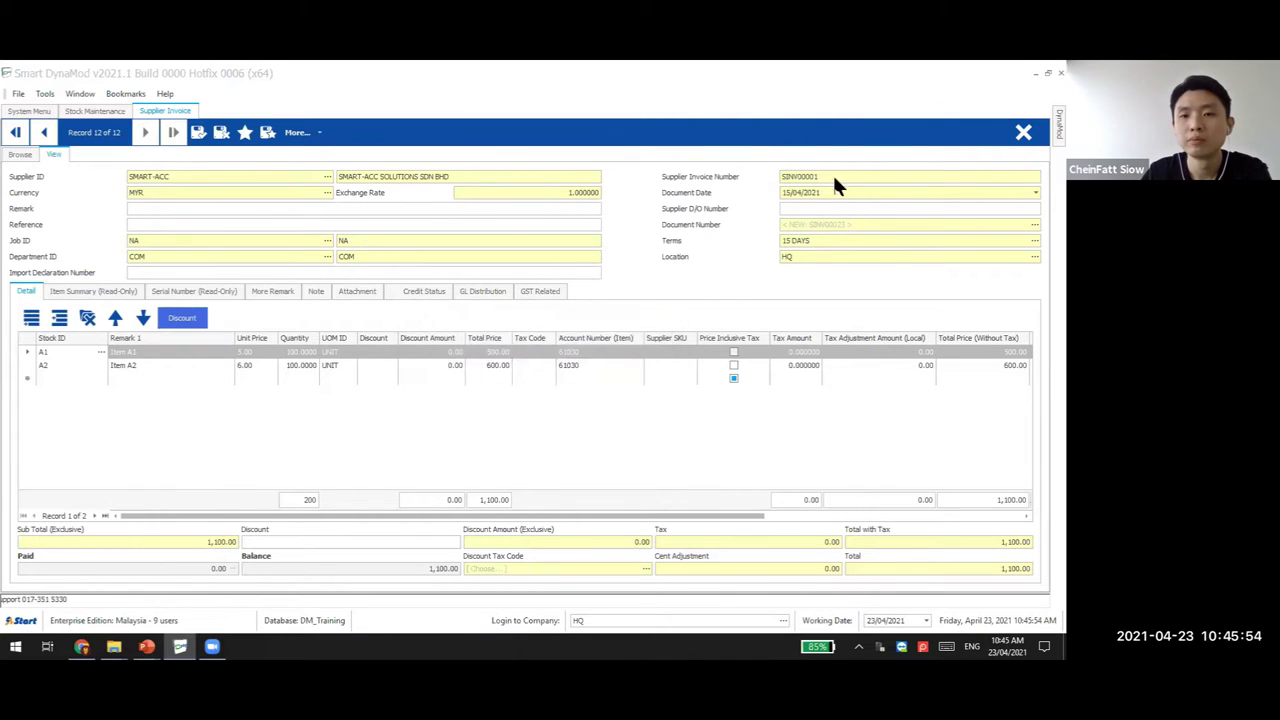
pyautogui.click(650, 405)
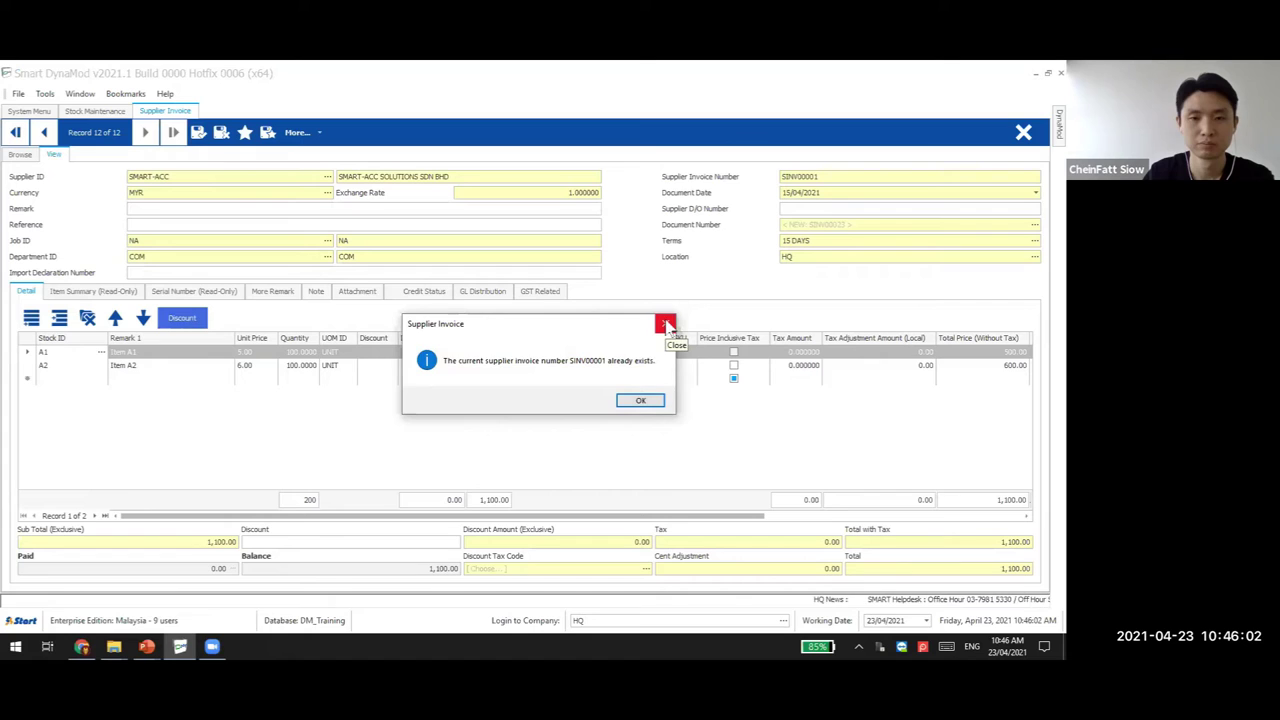
pyautogui.click(666, 325)
# Change the invoice number to SINV000124 and the document date to 23/04/2021
pyautogui.click(821, 176)
pyautogui.press('BackSpace')
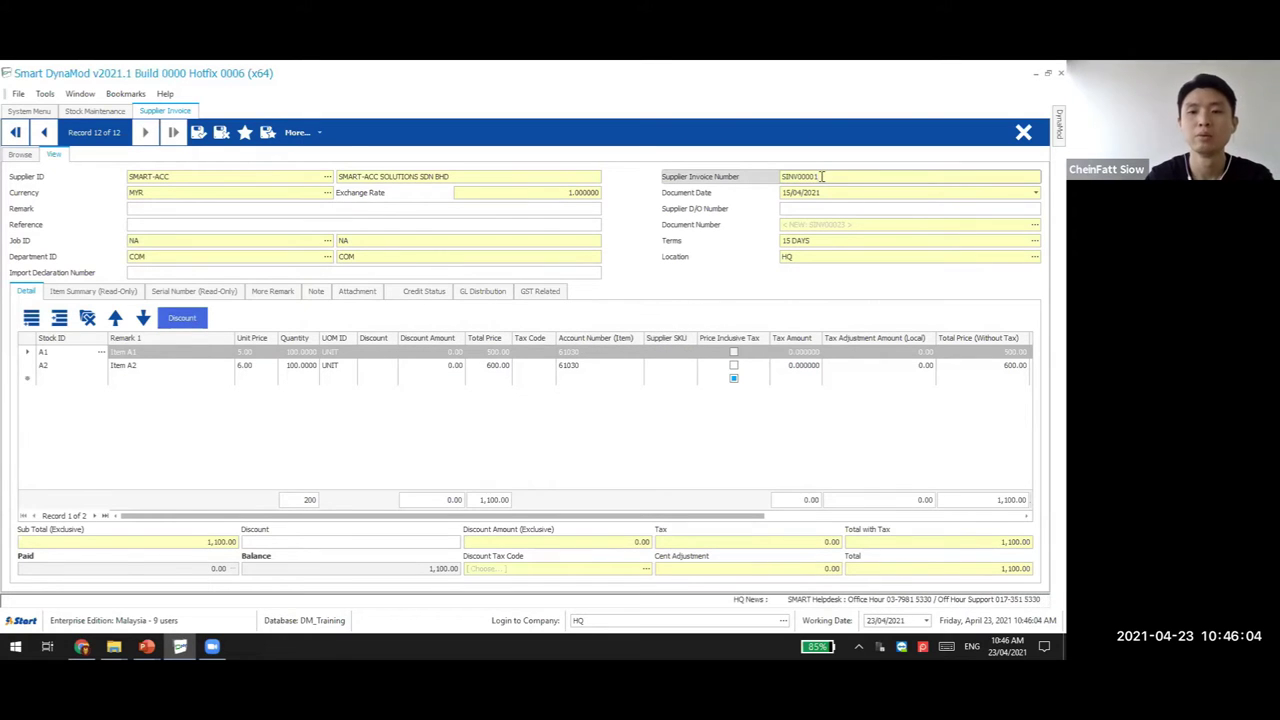
pyautogui.write('123')
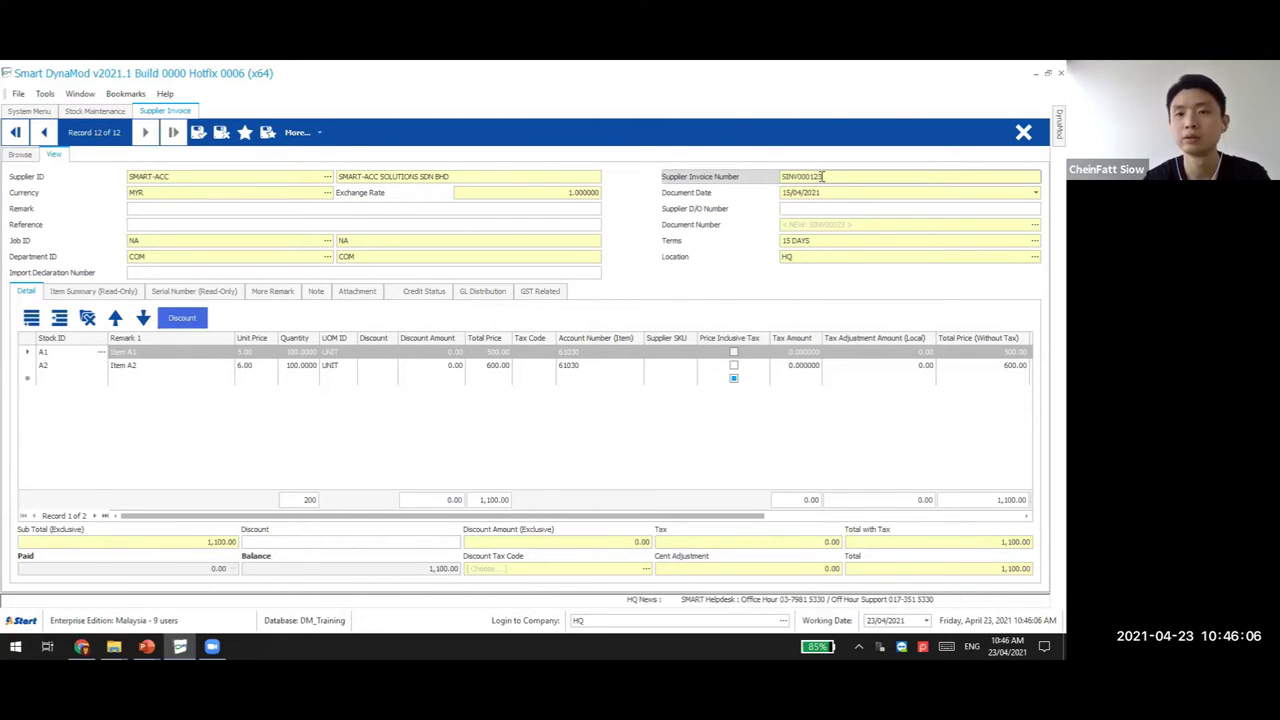
pyautogui.press('BackSpace')
pyautogui.write('4')
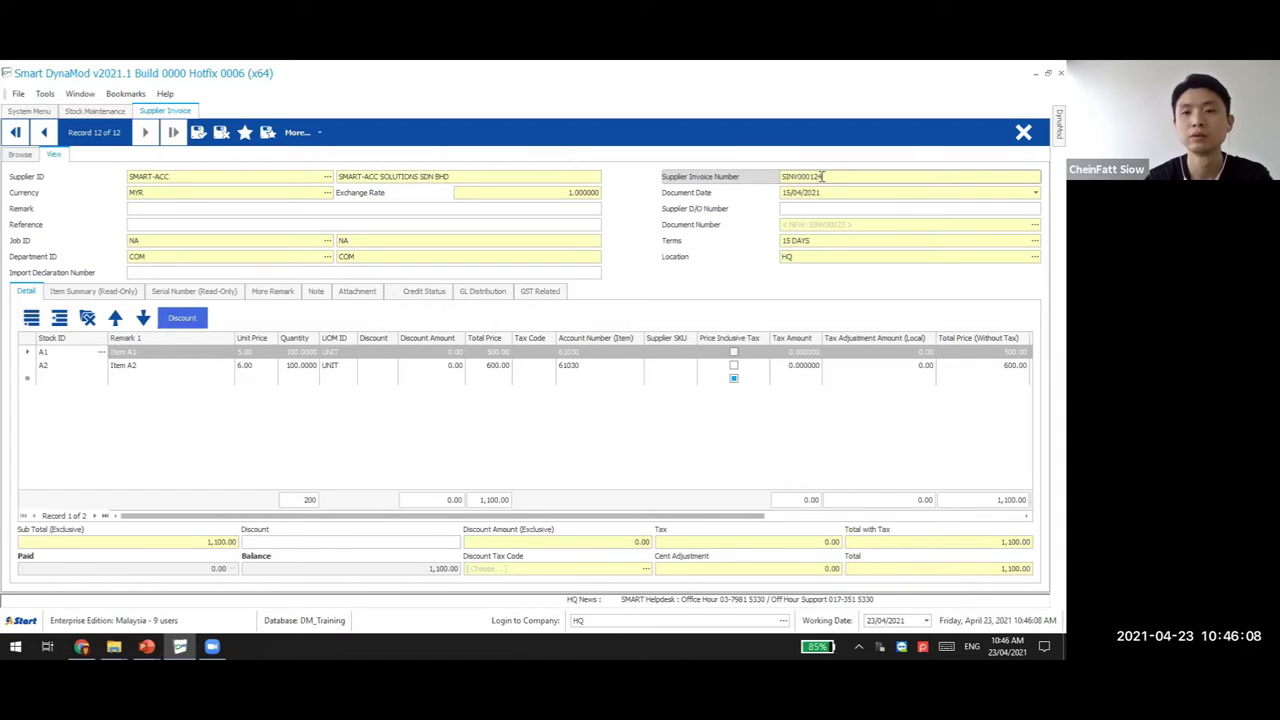
pyautogui.press('Tab')
pyautogui.write('23')
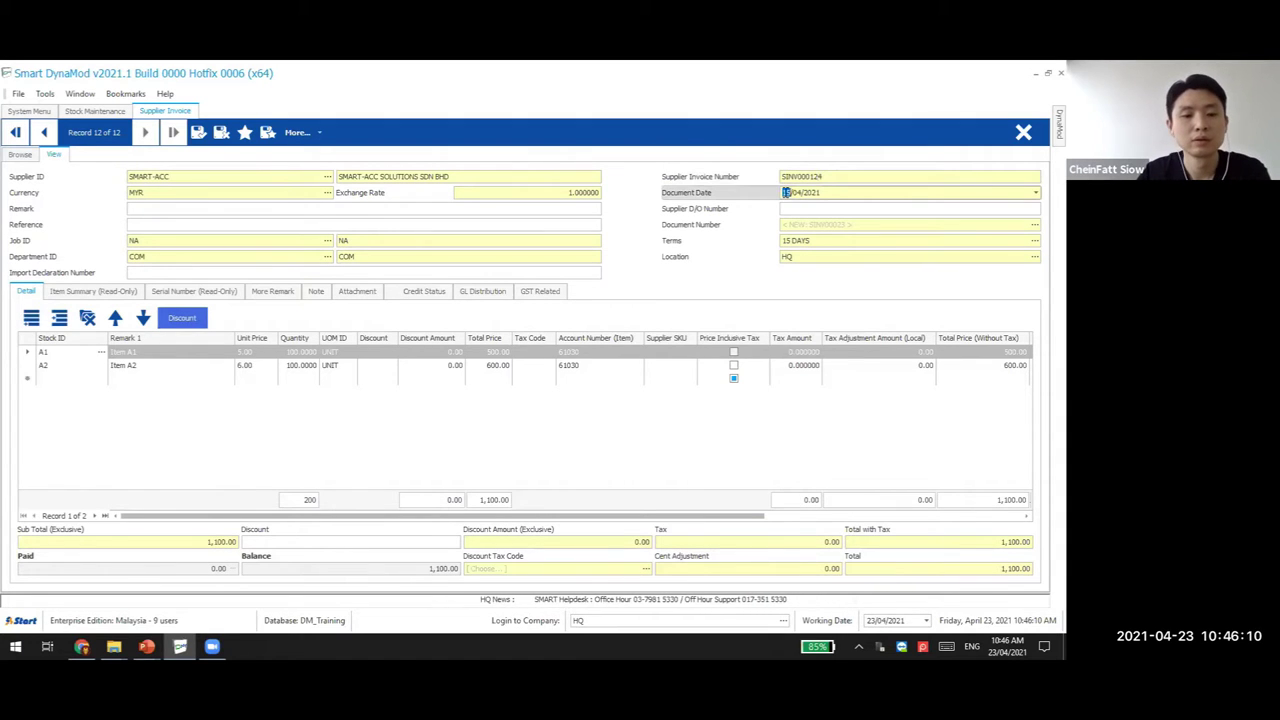
pyautogui.click(242, 354)
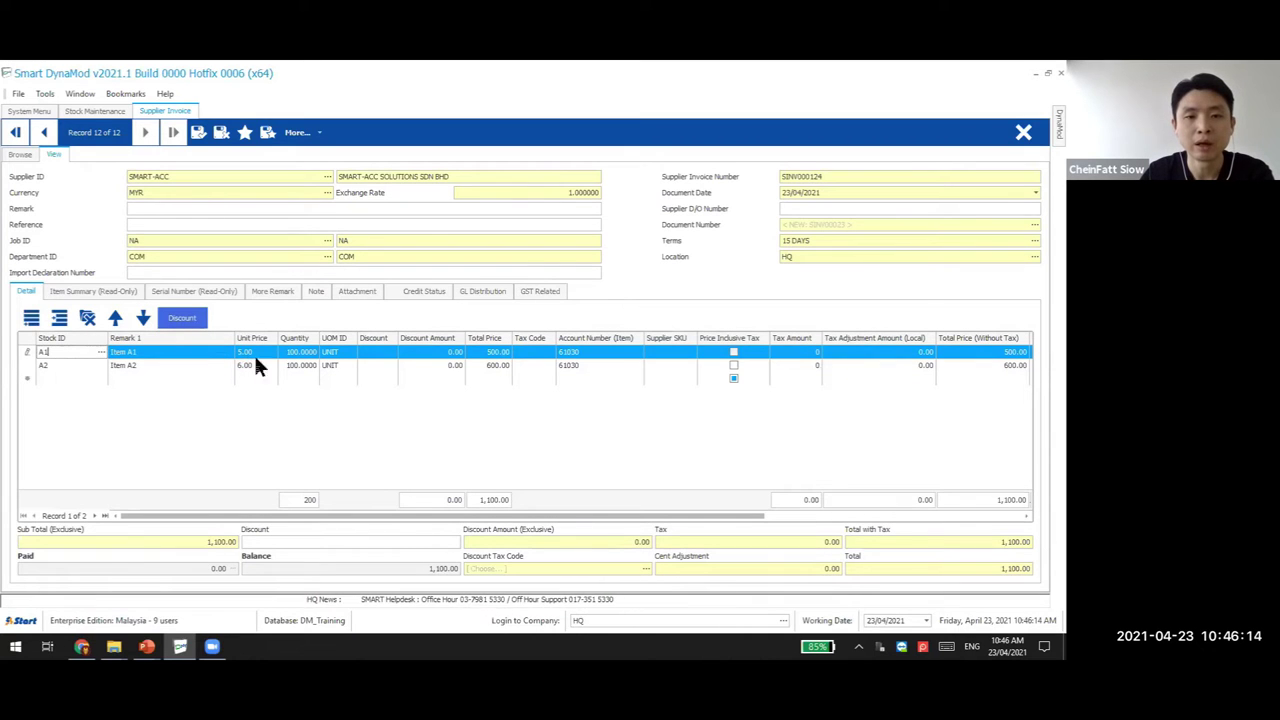
# Filter the stock list to A1 and open its details, then bring up the invoice's Tools list
pyautogui.click(95, 110)
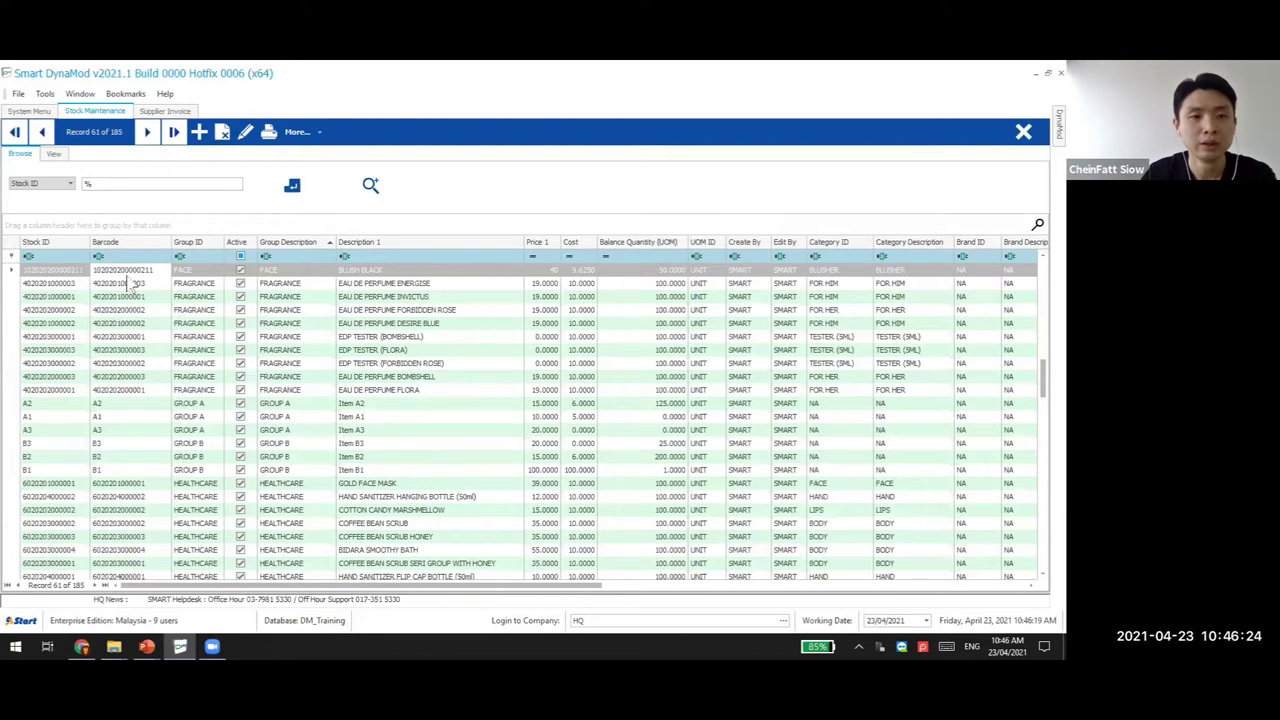
pyautogui.write('A1')
pyautogui.press('Return')
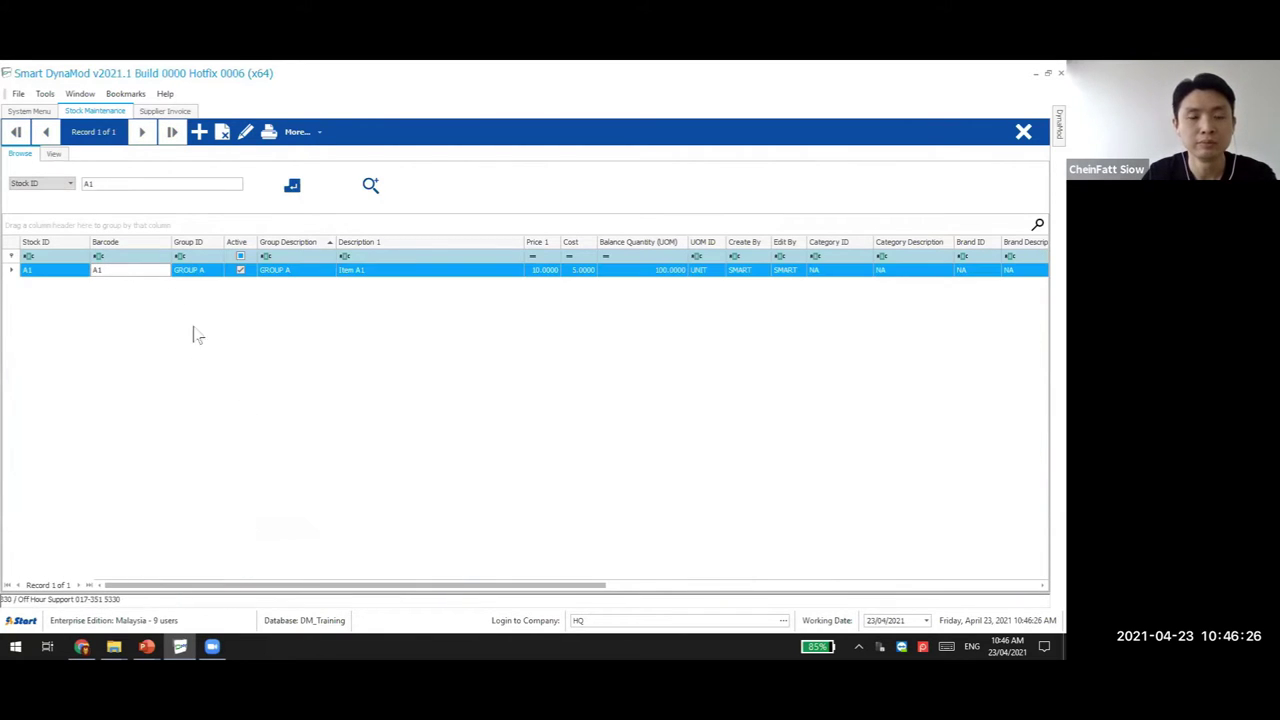
pyautogui.click(233, 281)
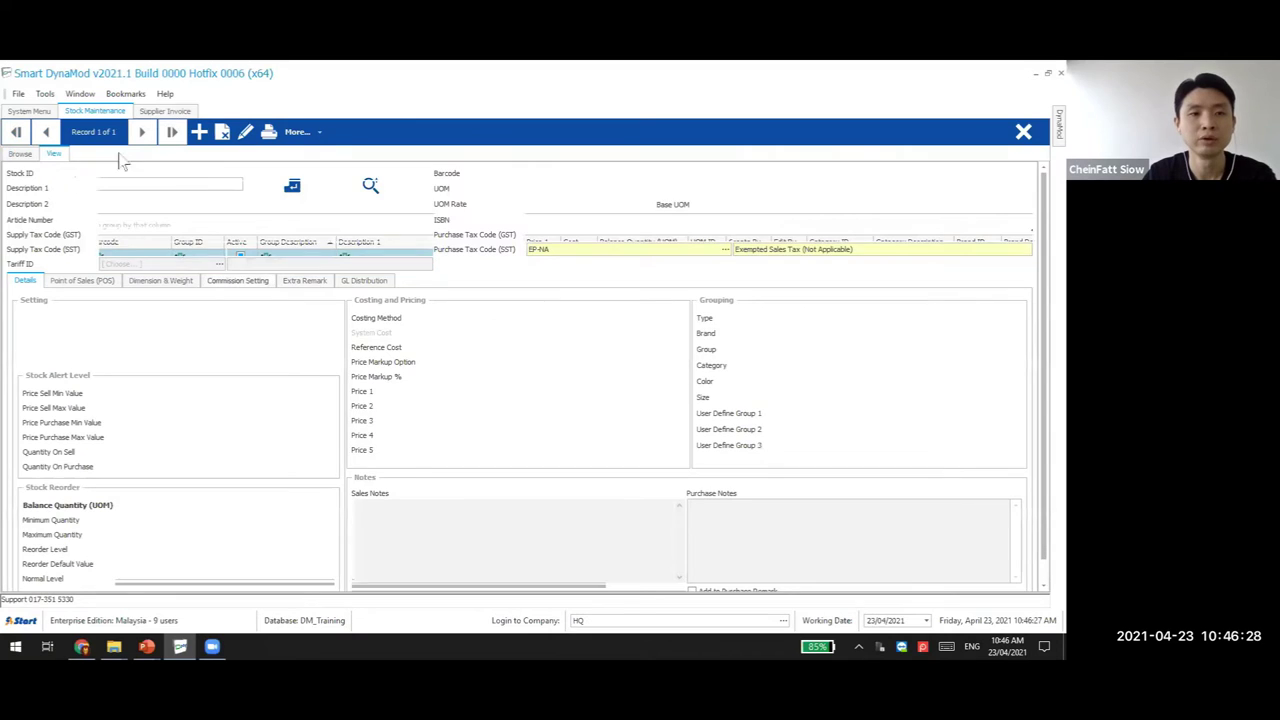
pyautogui.click(160, 111)
pyautogui.click(70, 110)
pyautogui.click(47, 94)
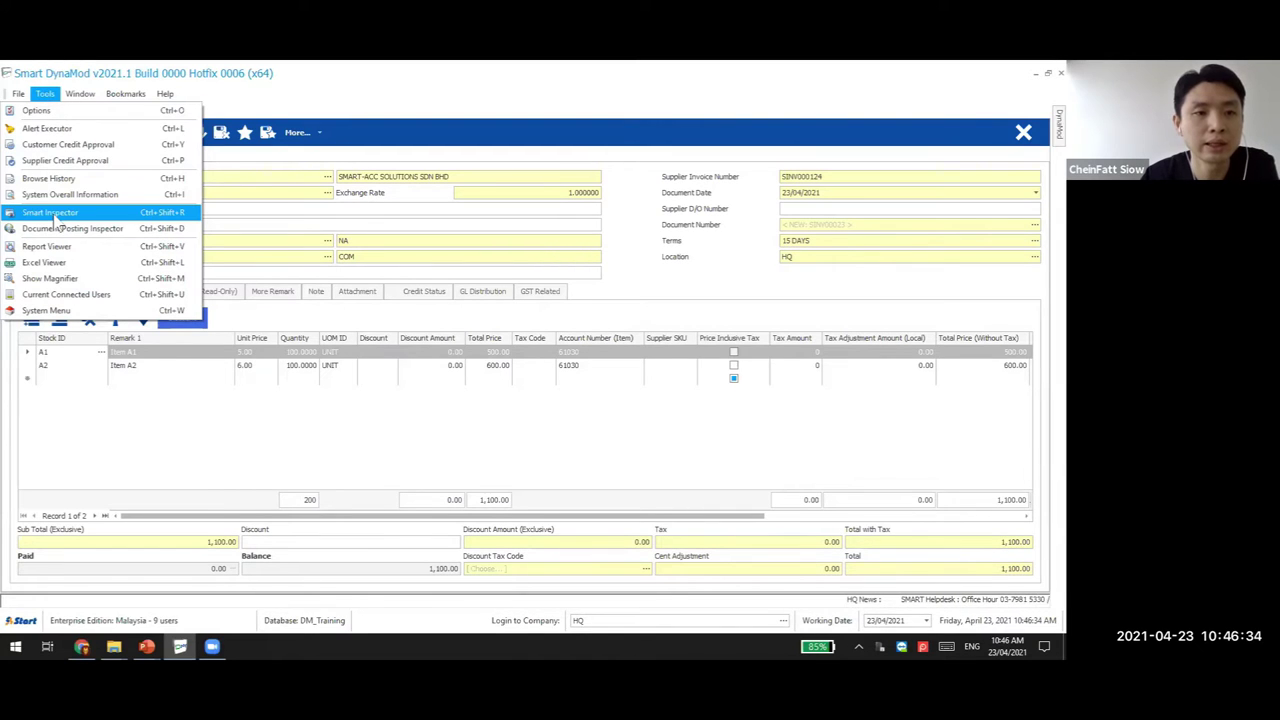
# In Smart Inspector, view items A1 and A2, then add line A3 at unit price 6.00
pyautogui.click(50, 213)
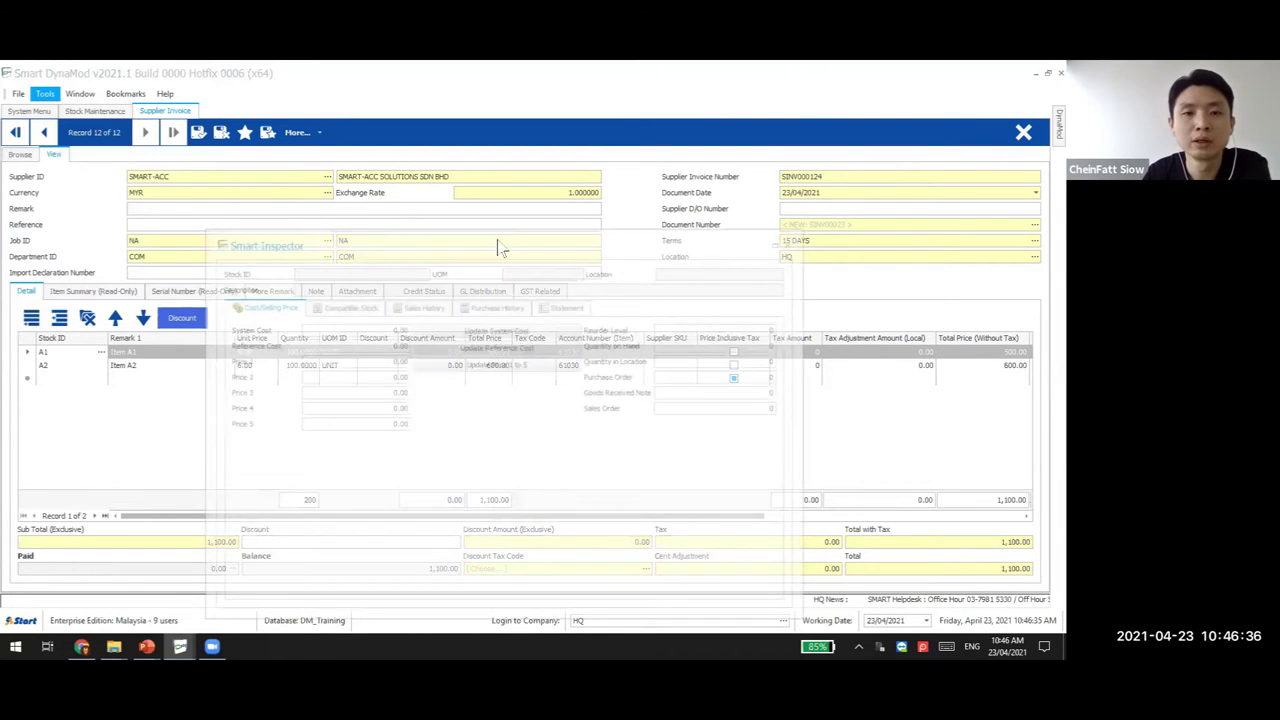
pyautogui.click(84, 355)
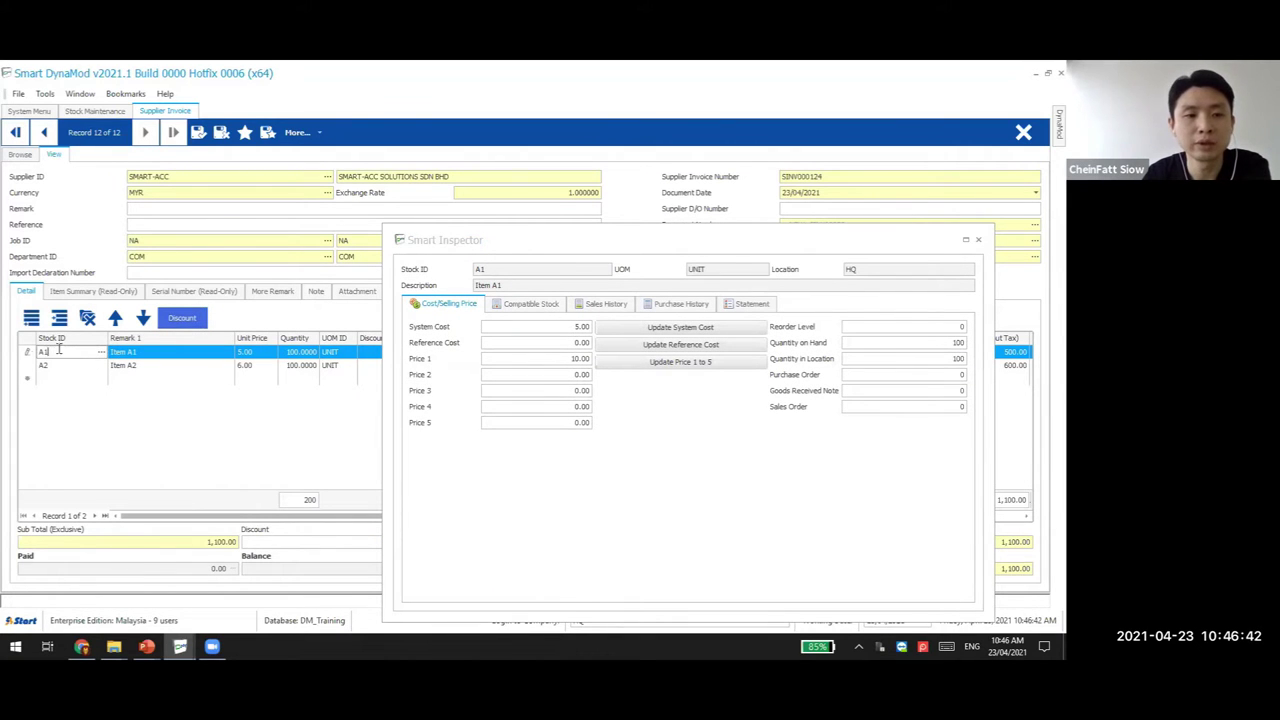
pyautogui.click(63, 367)
pyautogui.click(60, 379)
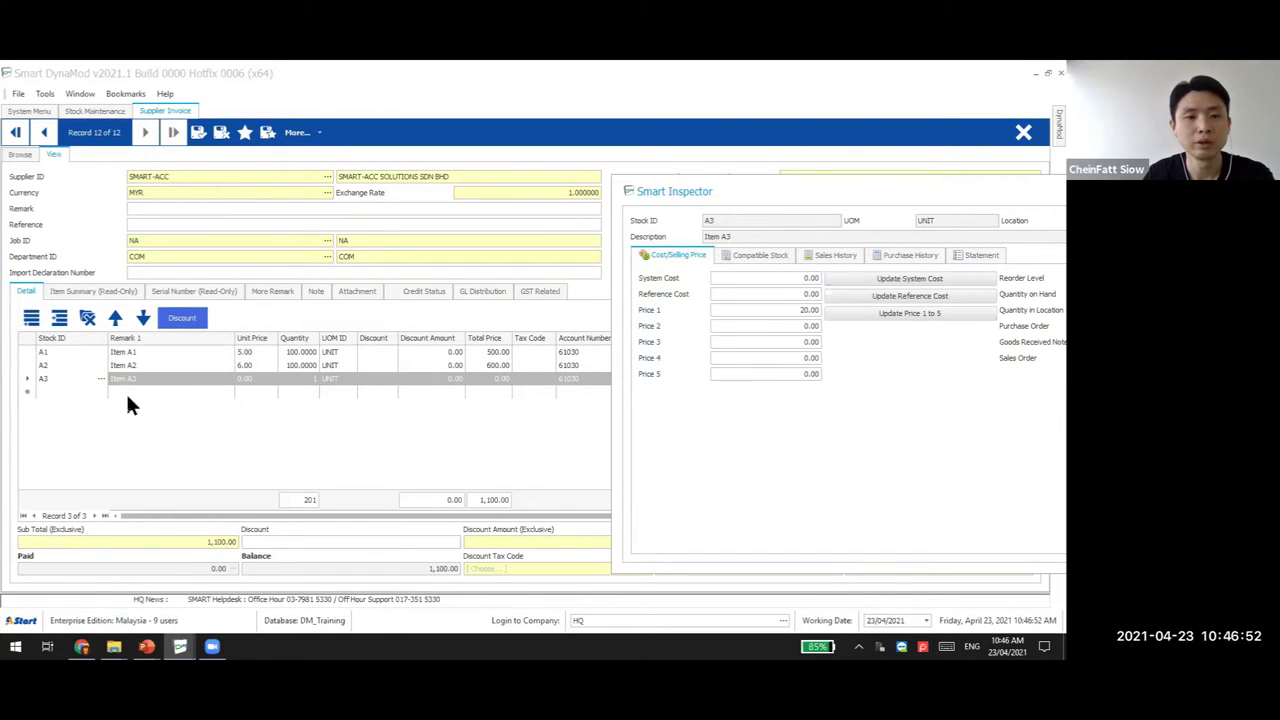
pyautogui.click(261, 376)
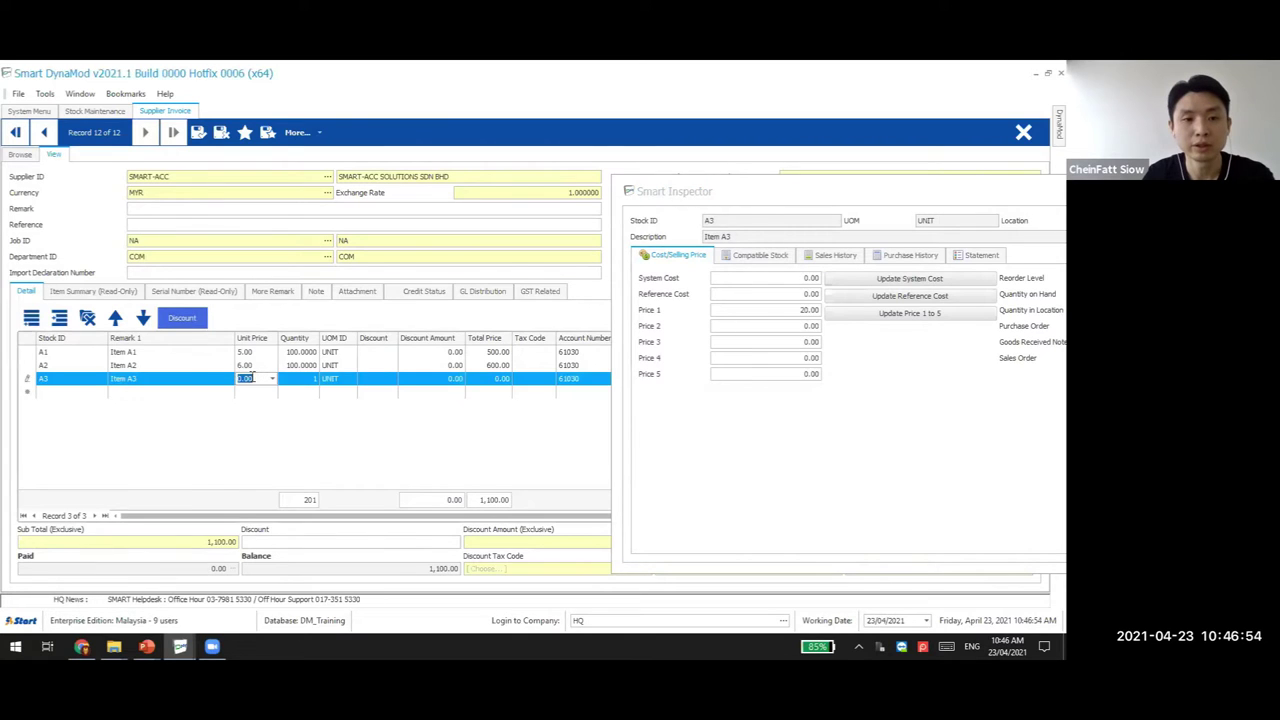
pyautogui.write('6')
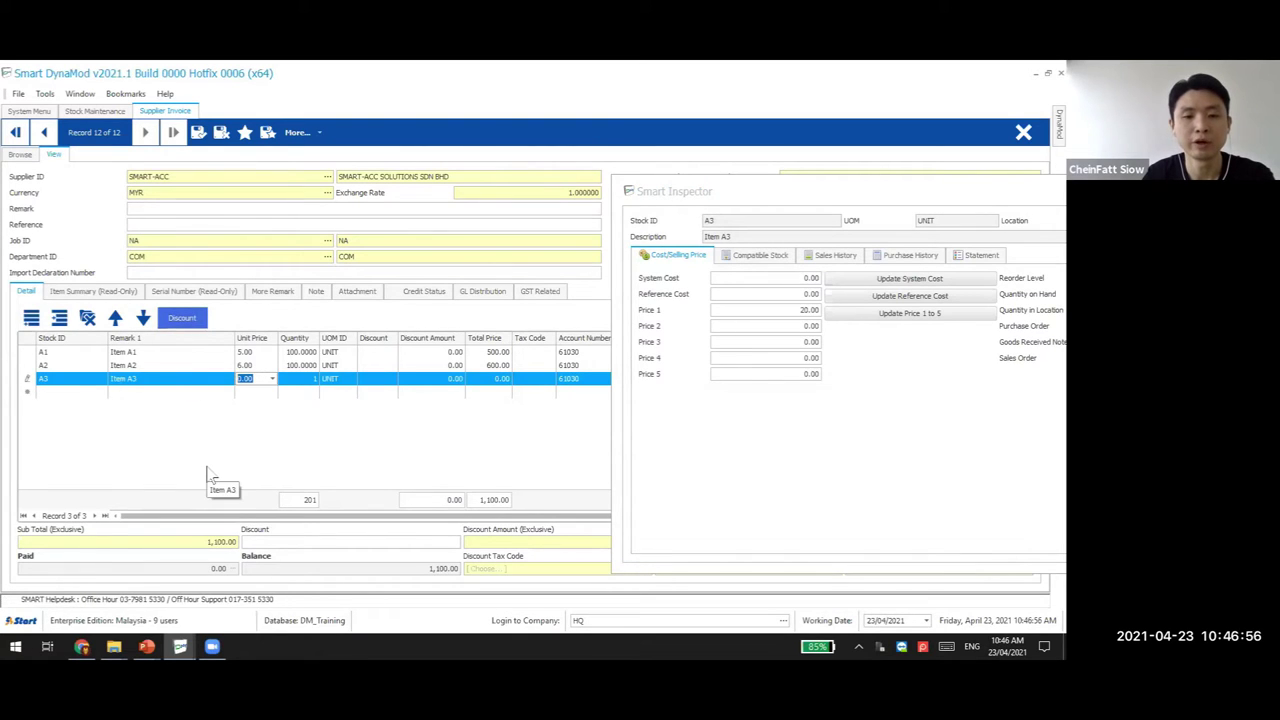
# Update stock item A3's Price 1 from 20.00 to 14.00 and confirm
pyautogui.click(793, 309)
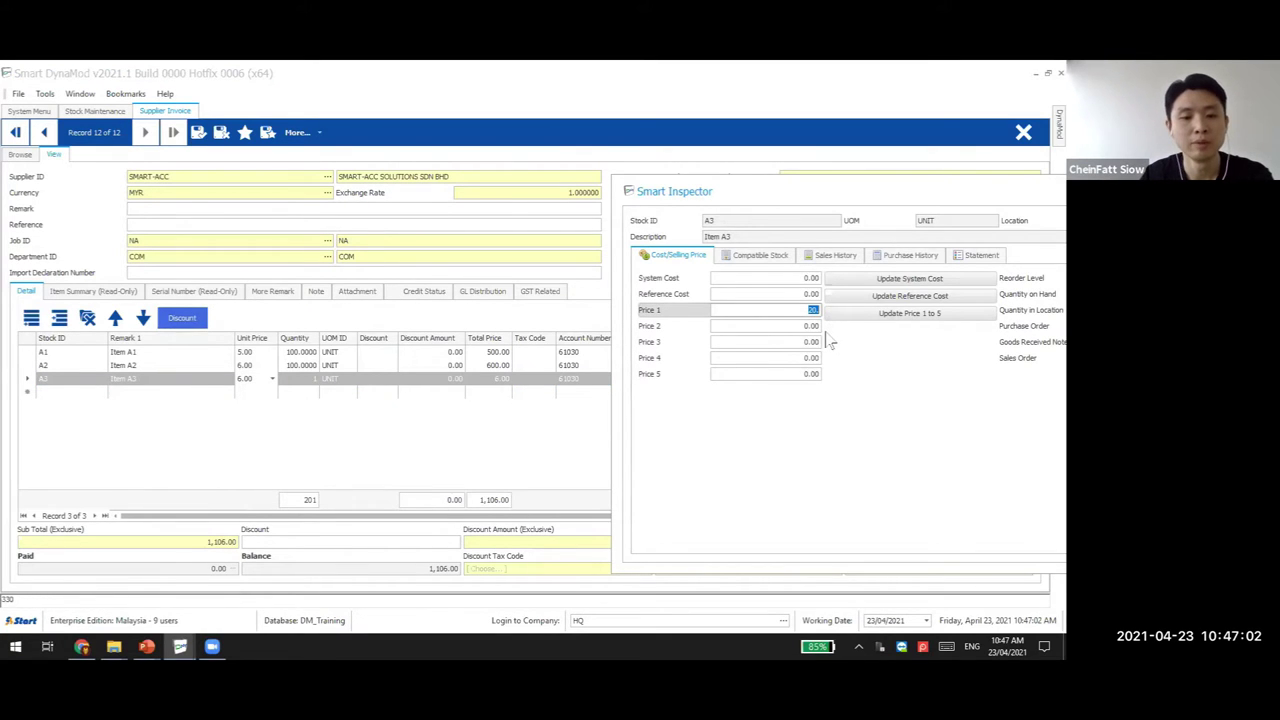
pyautogui.write('14.')
pyautogui.press('BackSpace')
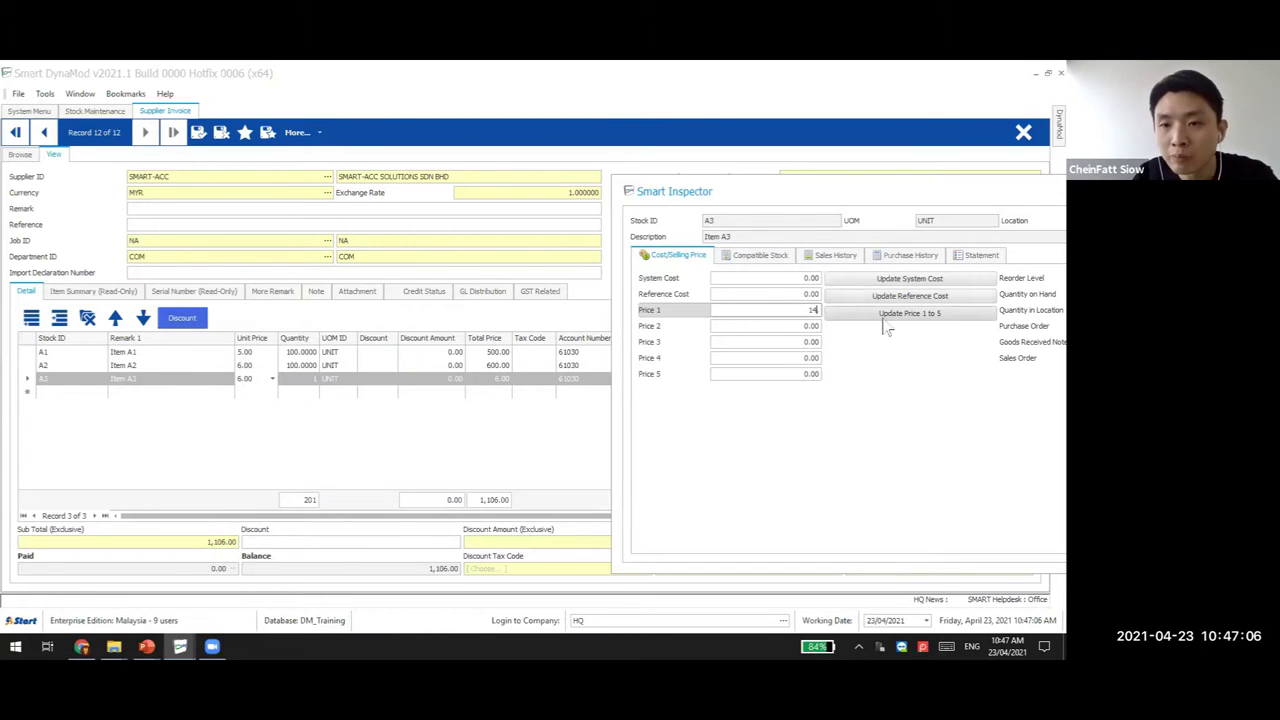
pyautogui.click(938, 316)
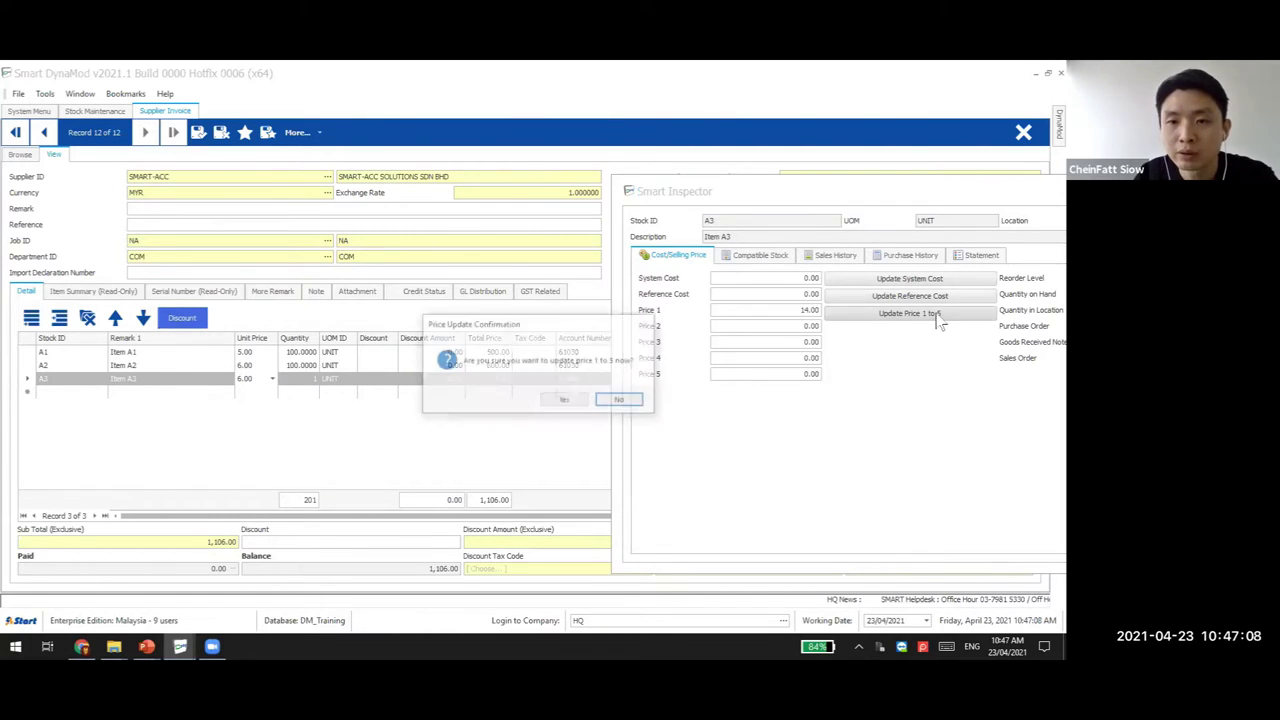
pyautogui.click(565, 401)
pyautogui.click(586, 402)
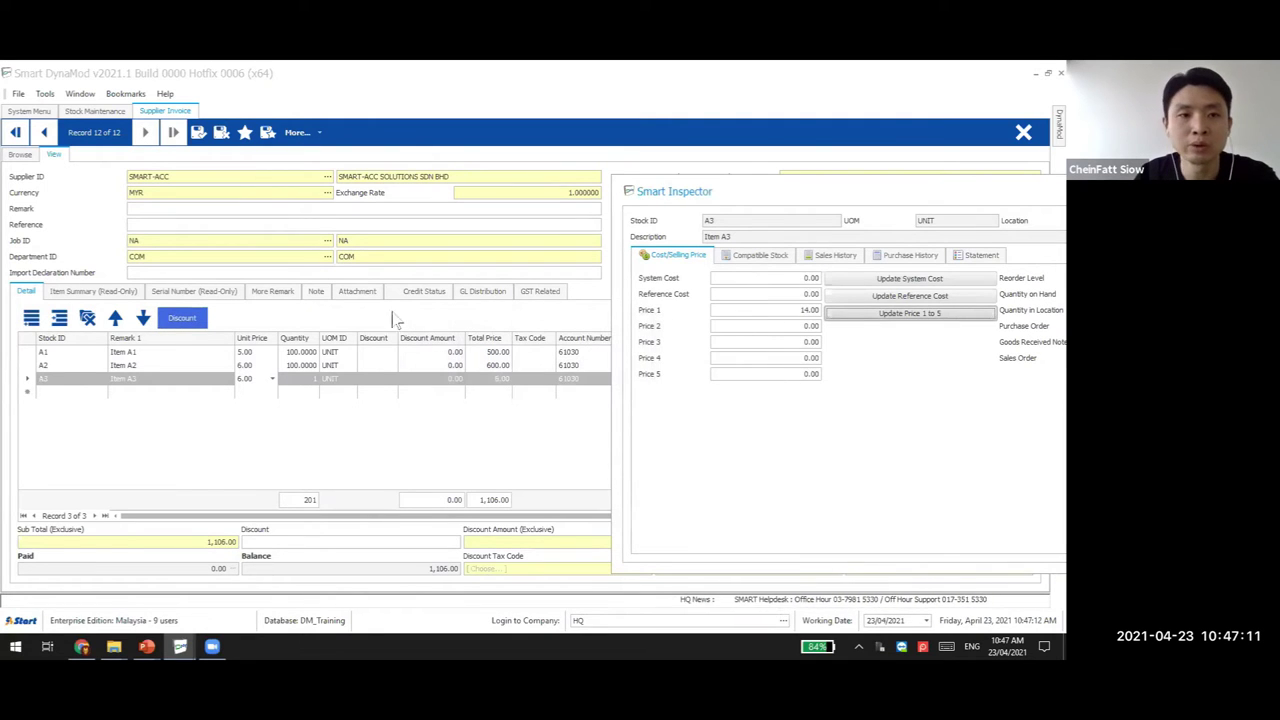
pyautogui.click(95, 110)
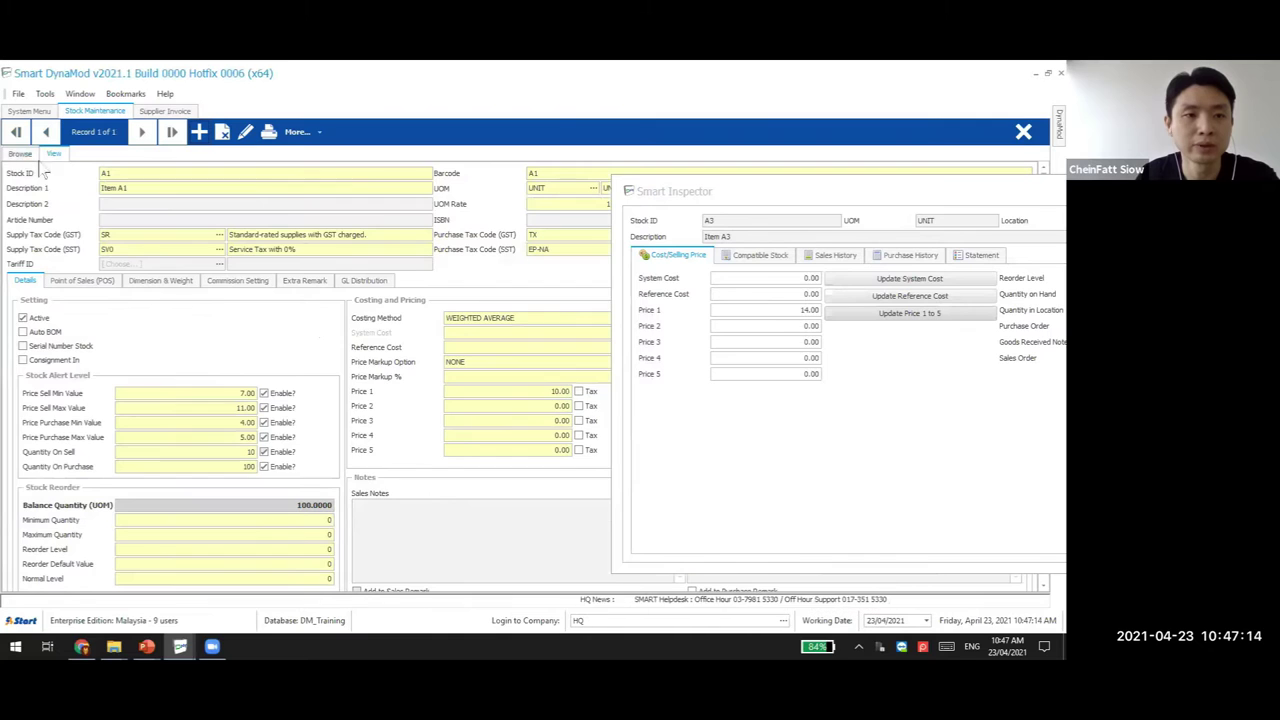
pyautogui.click(20, 153)
pyautogui.click(125, 185)
pyautogui.write('A3')
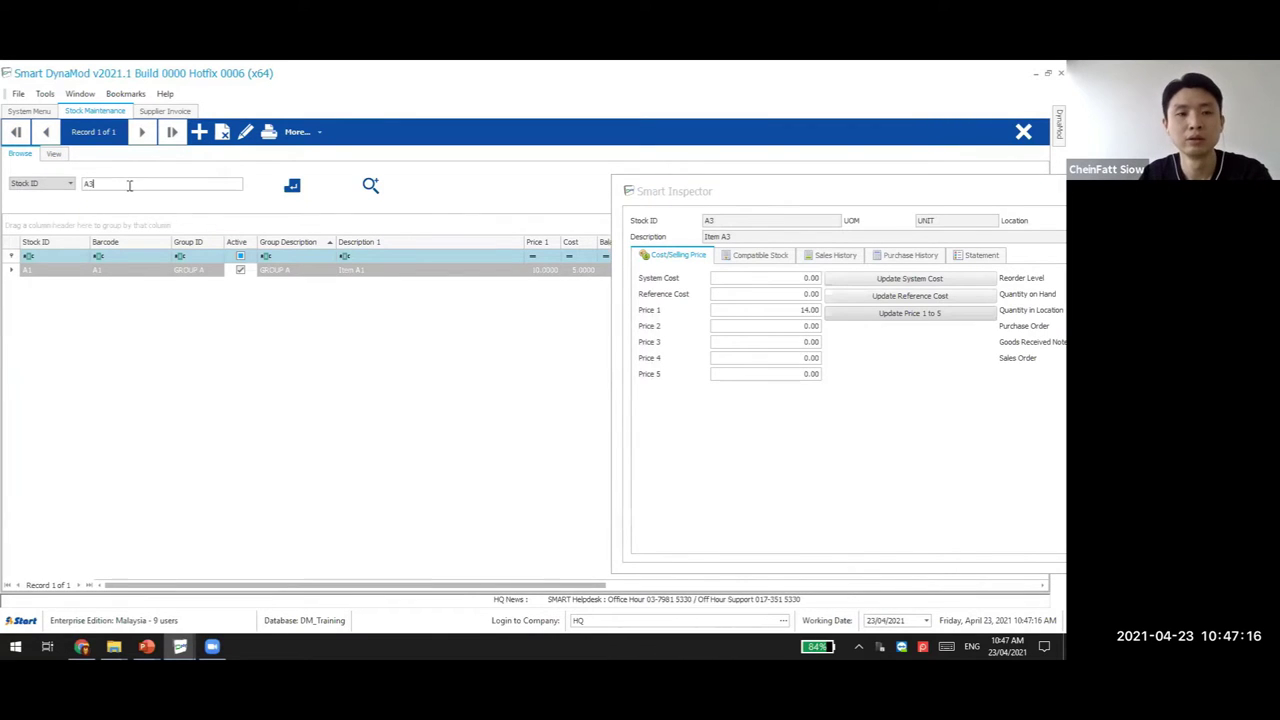
pyautogui.click(290, 185)
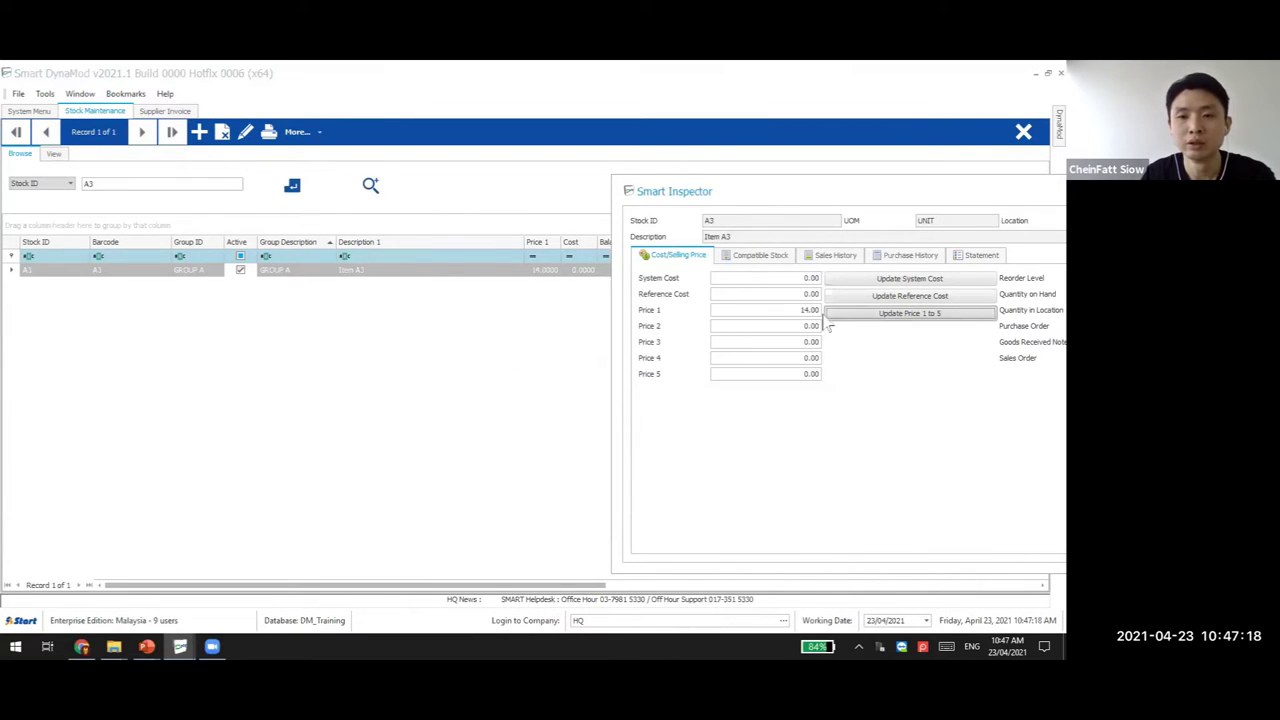
pyautogui.doubleClick(384, 272)
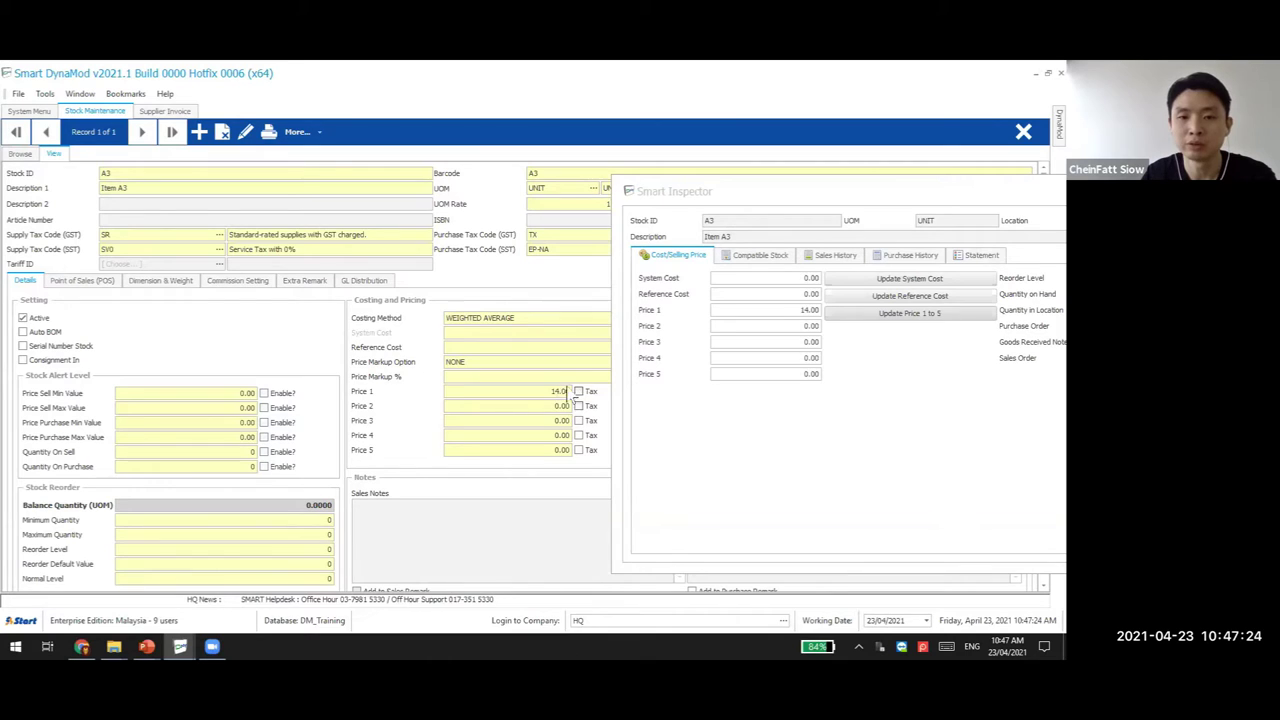
pyautogui.click(164, 110)
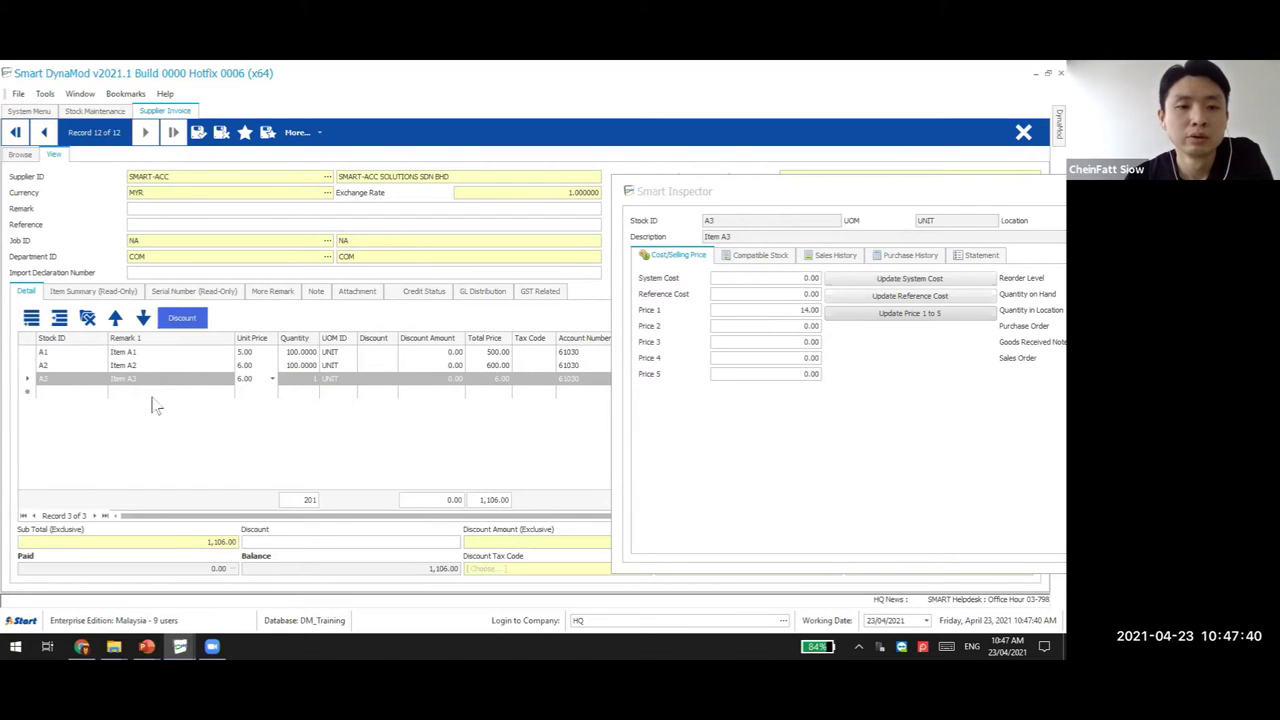
# Bring PowerPoint forward, close the stray Smart Inspector, and show slide 15 on compatible stock
pyautogui.moveTo(146, 646)
pyautogui.click(105, 562)
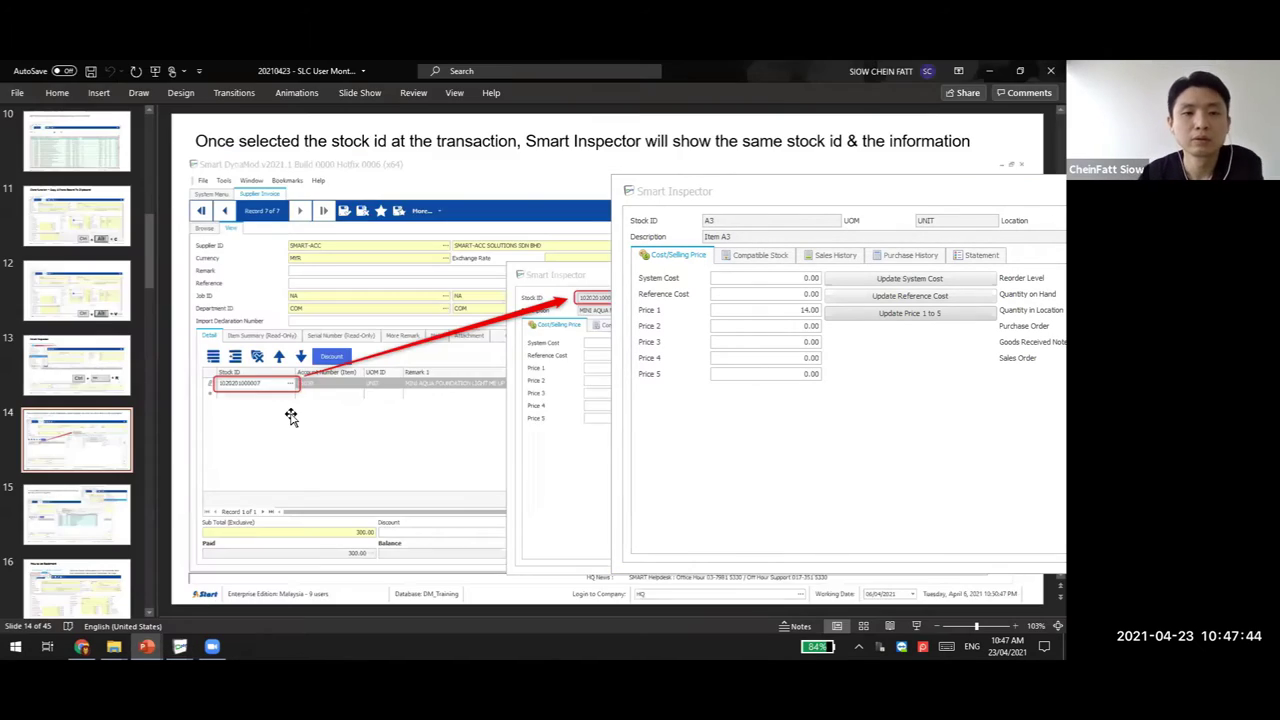
pyautogui.moveTo(363, 416); pyautogui.dragTo(363, 413)
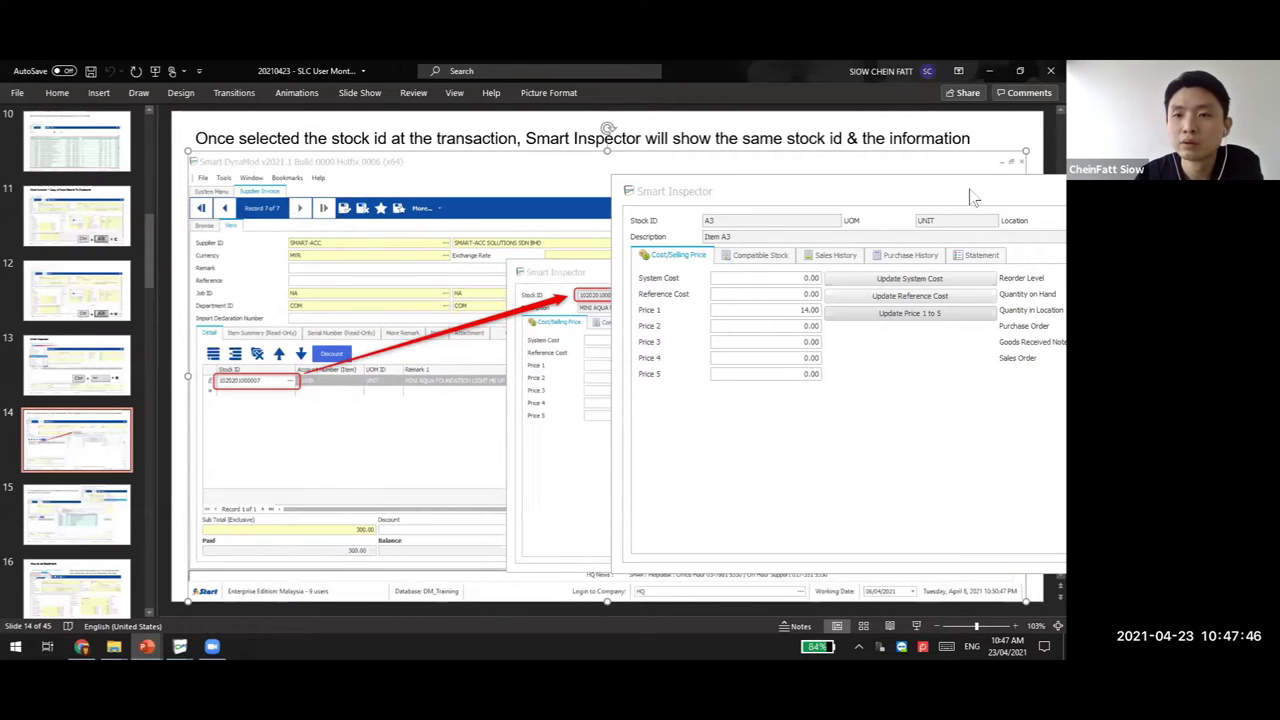
pyautogui.click(975, 197)
pyautogui.click(956, 194)
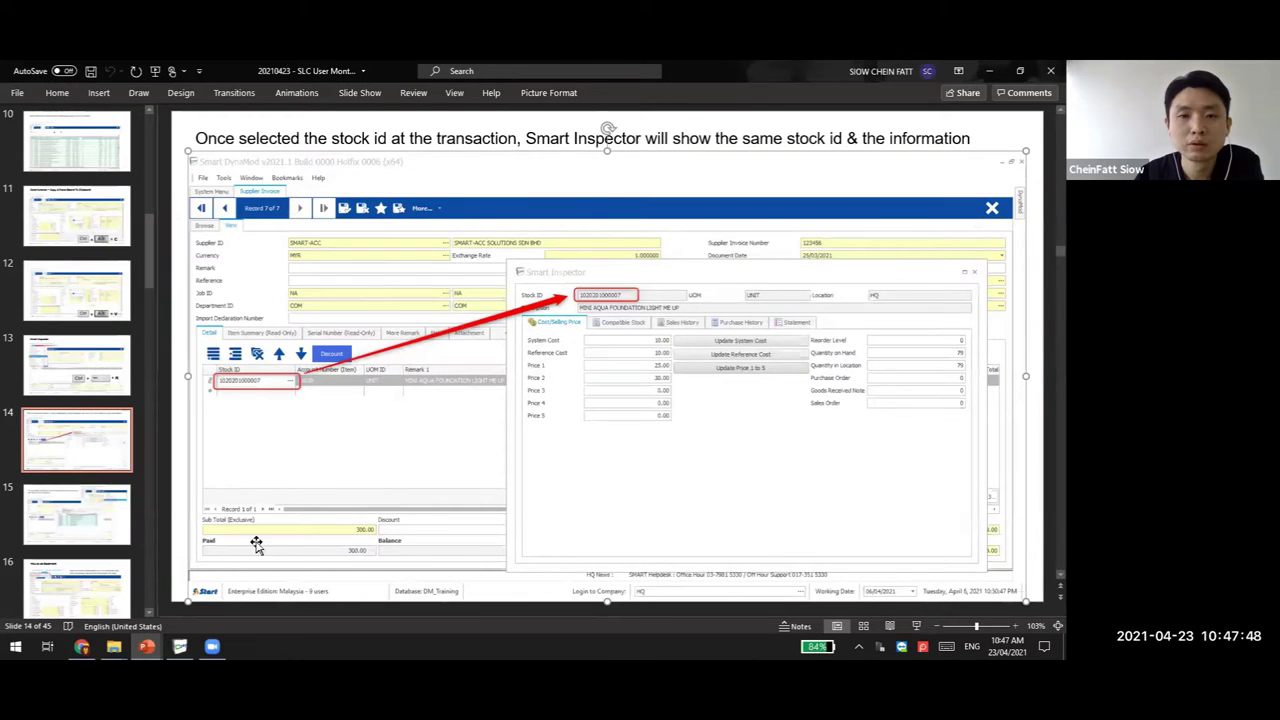
pyautogui.click(86, 528)
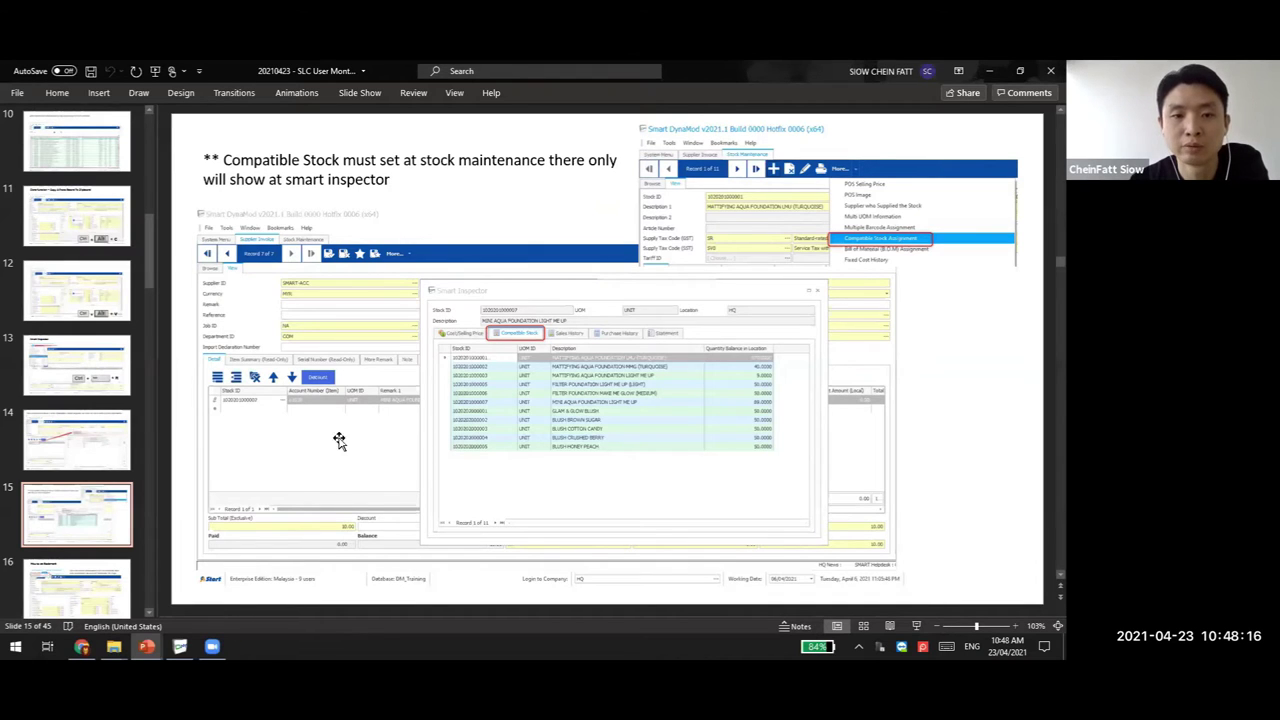
# Add and save a SUGARBELLE brand compatible stock entry for item A3, then close the assignment window
pyautogui.hotkey('alt', 'Tab')
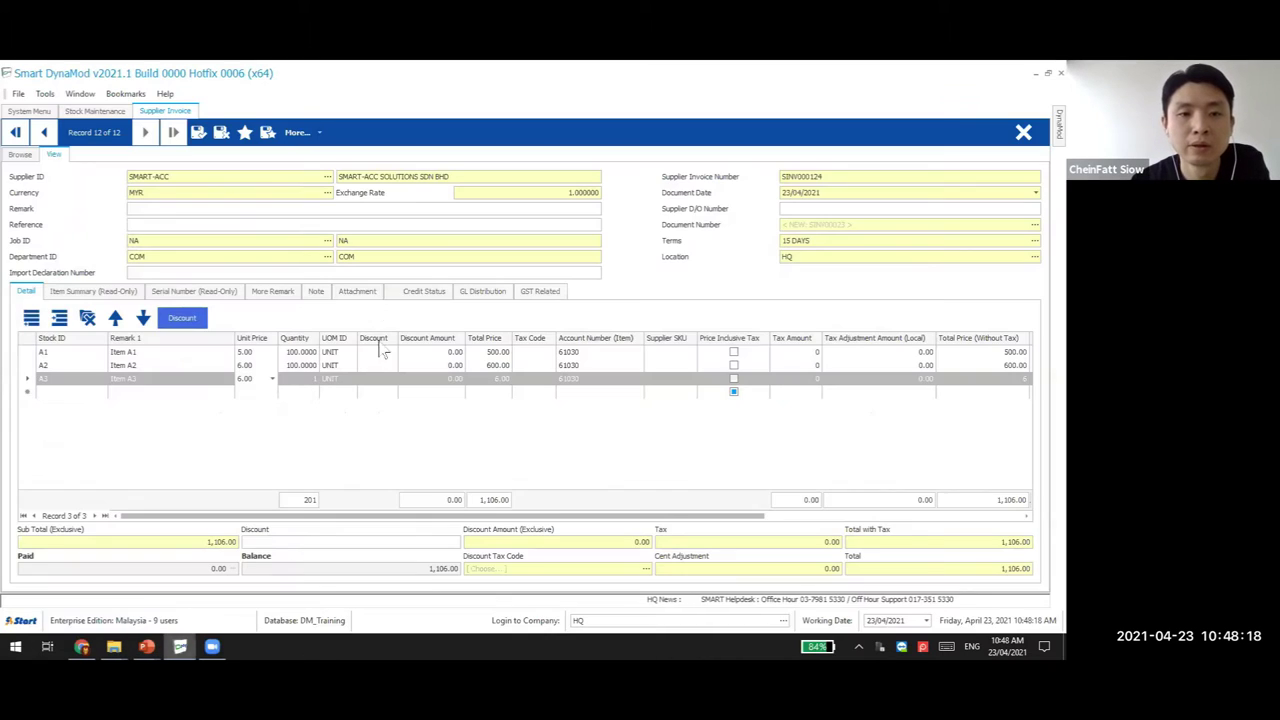
pyautogui.click(95, 110)
pyautogui.click(296, 132)
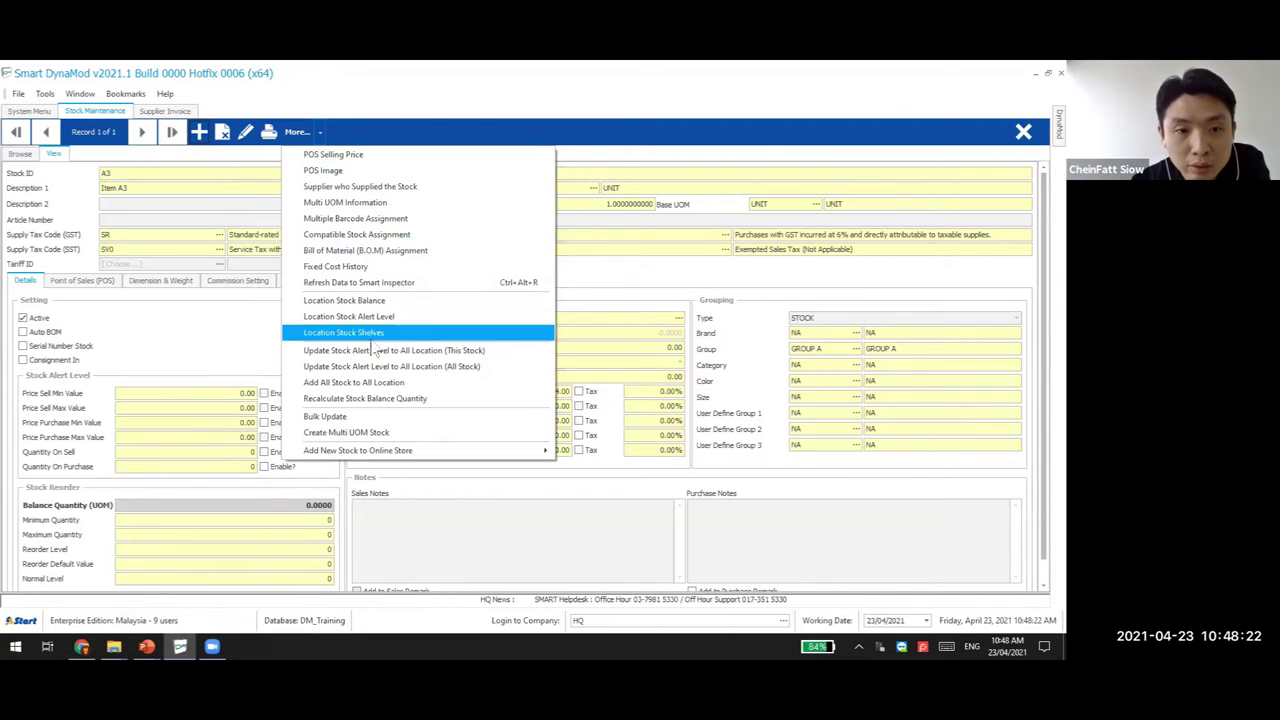
pyautogui.click(388, 236)
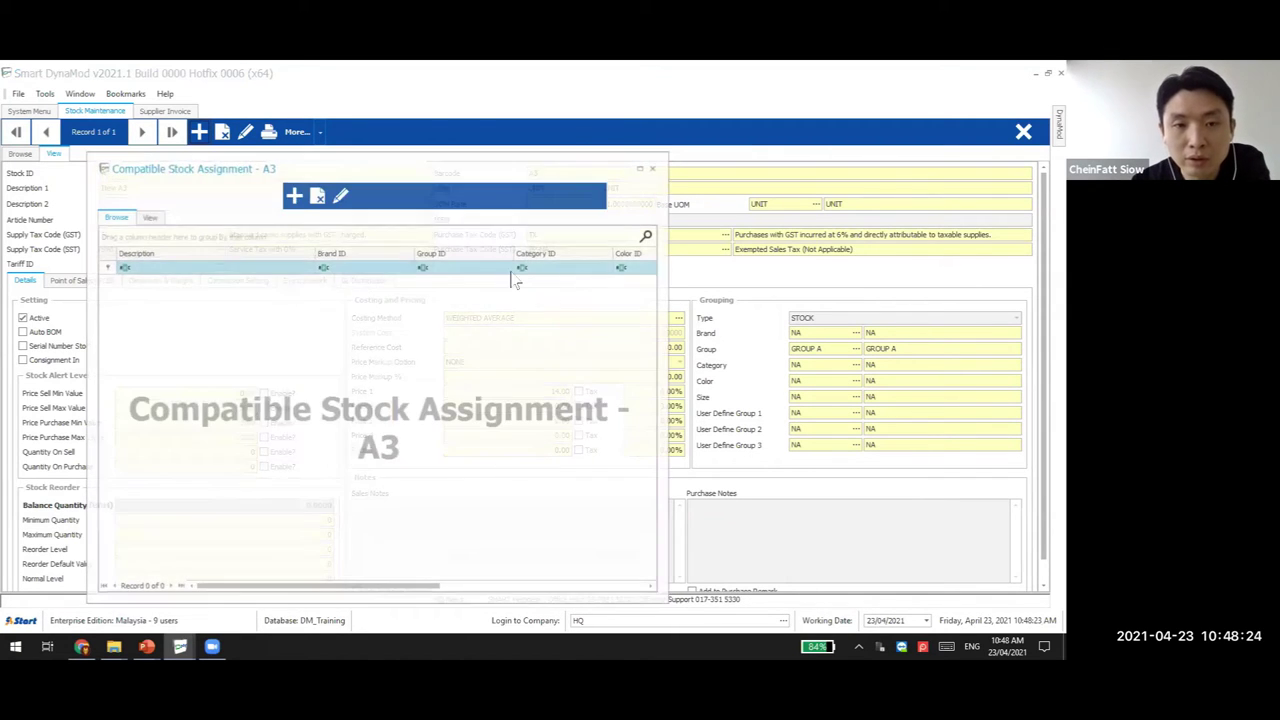
pyautogui.doubleClick(274, 262)
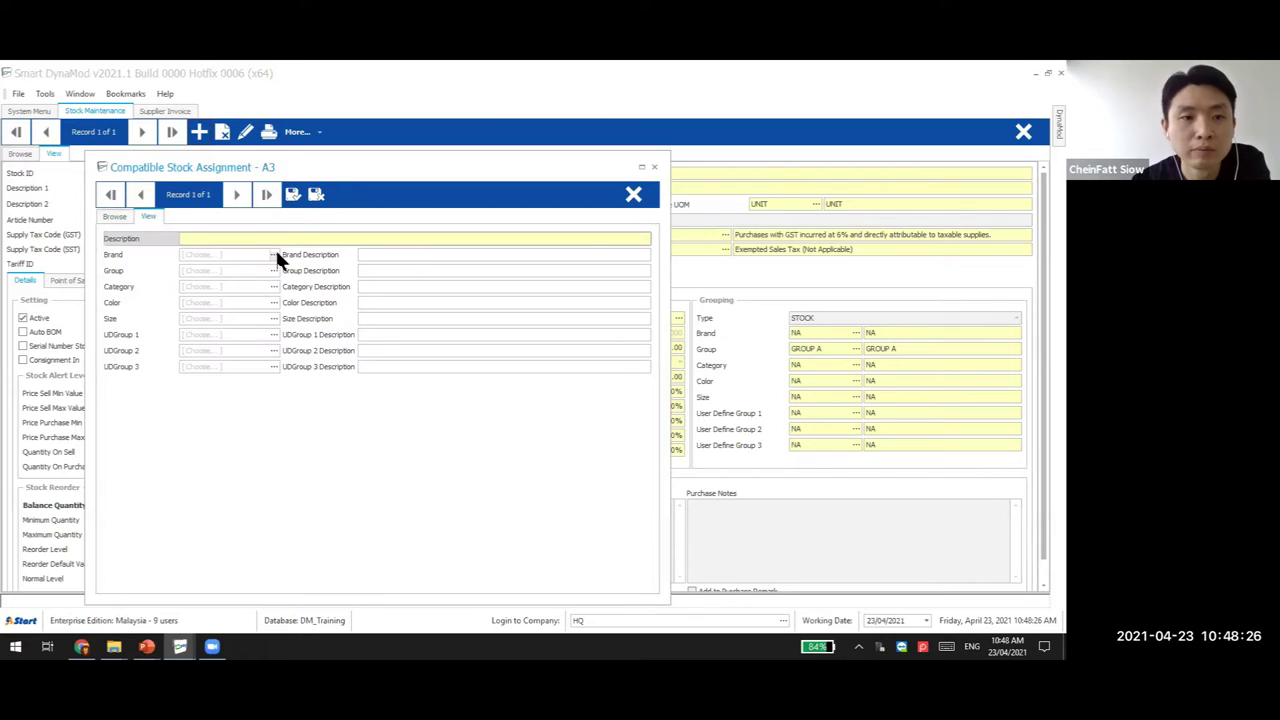
pyautogui.click(273, 255)
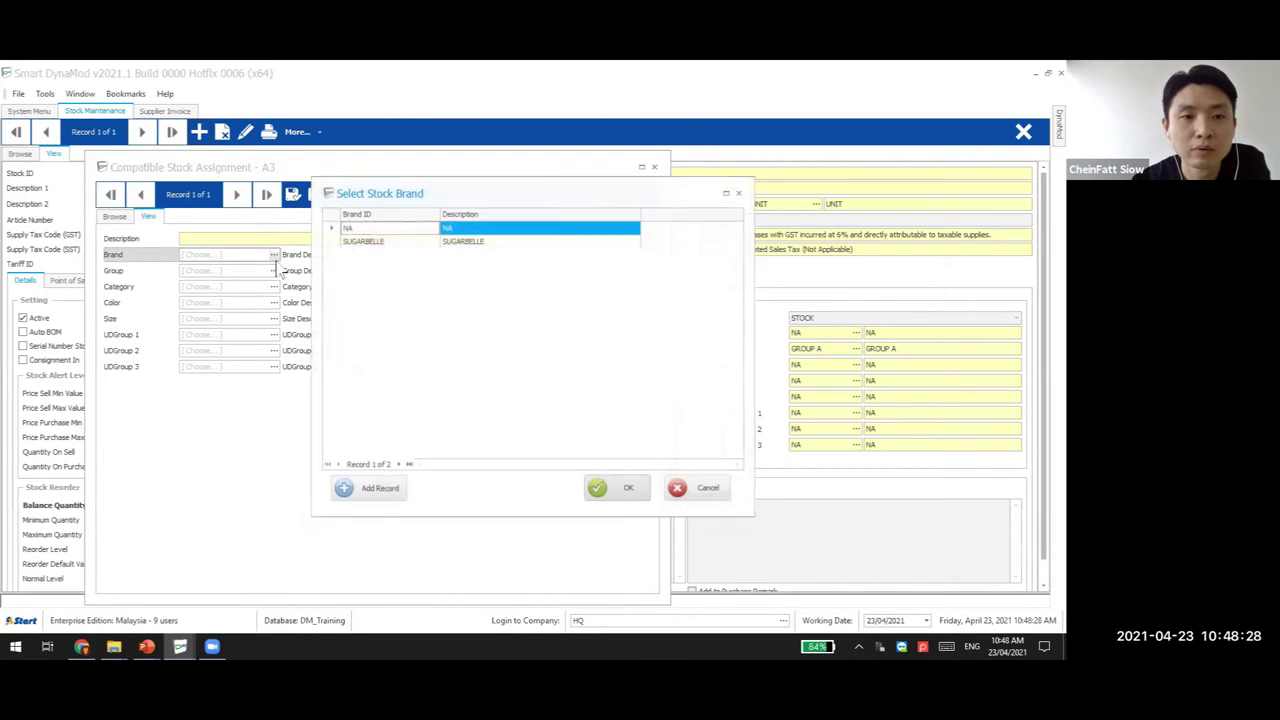
pyautogui.doubleClick(380, 241)
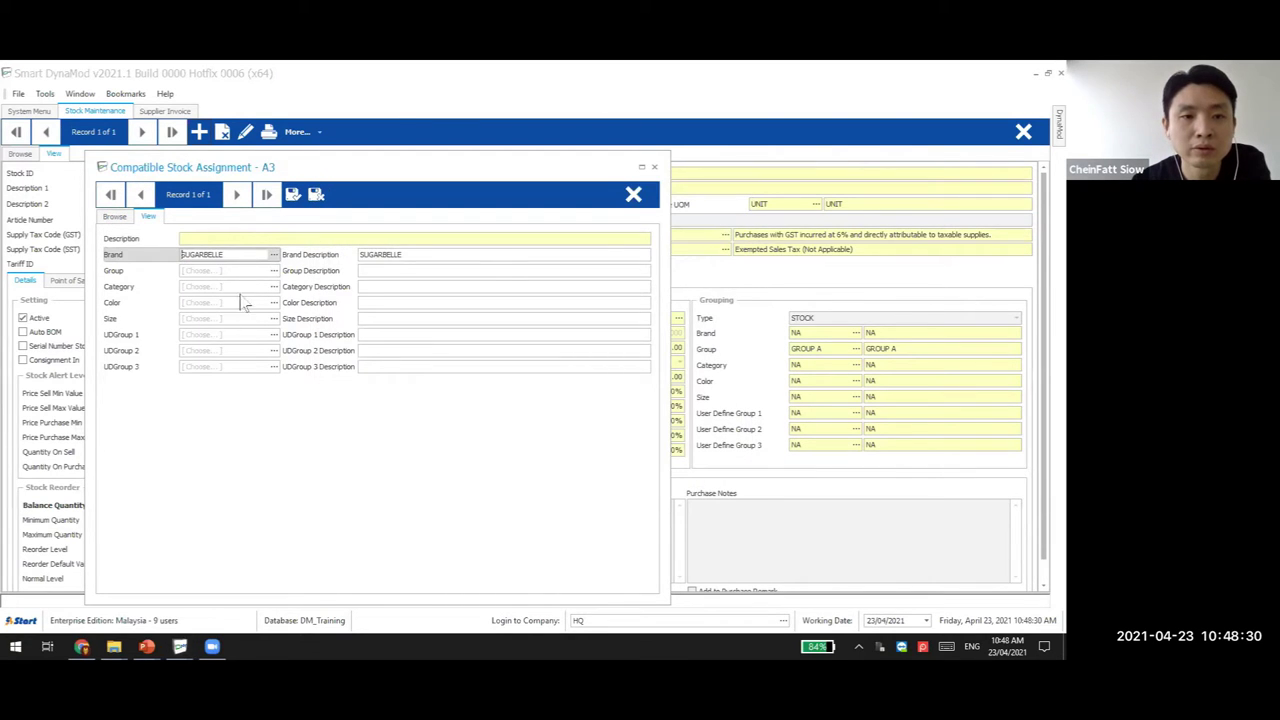
pyautogui.click(318, 196)
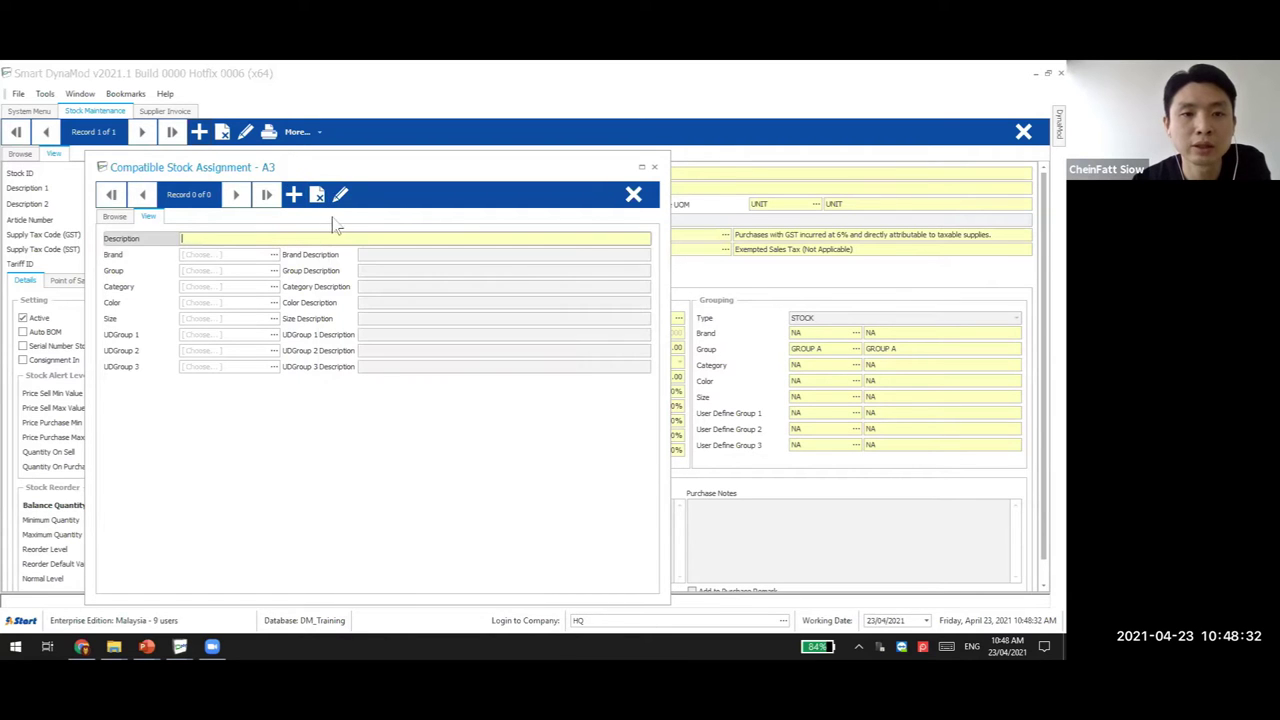
pyautogui.click(632, 193)
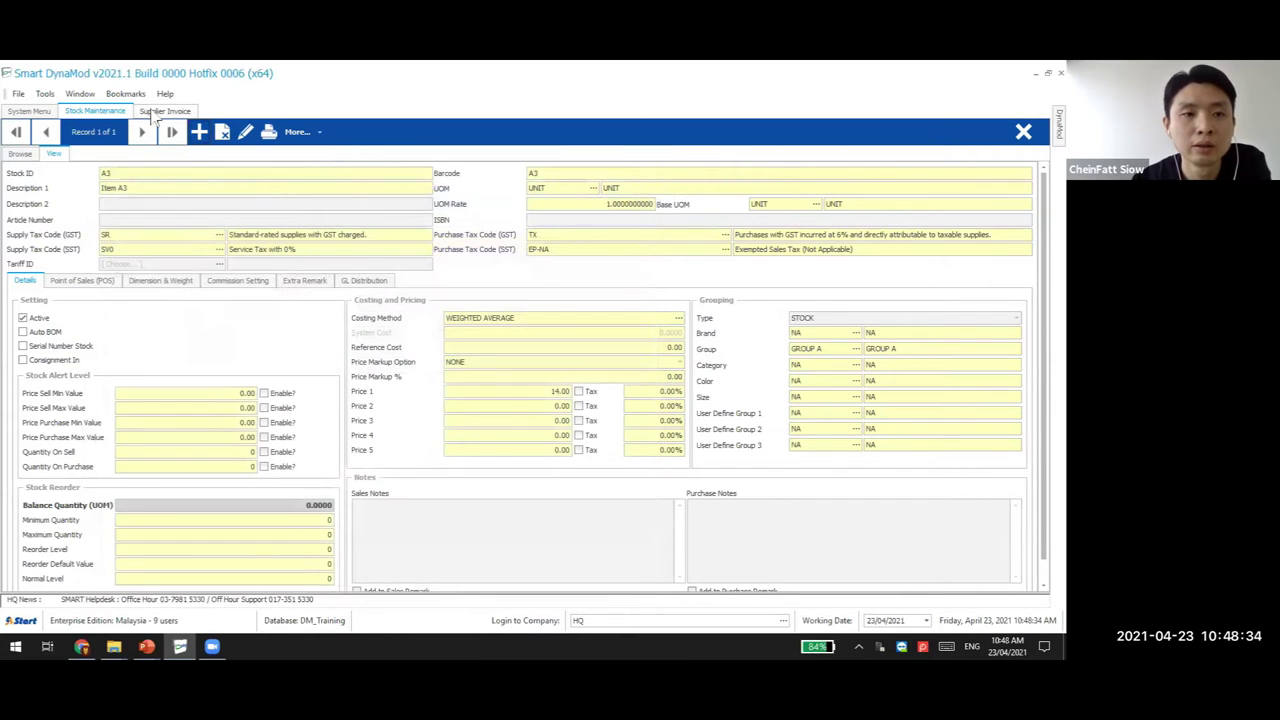
pyautogui.click(160, 111)
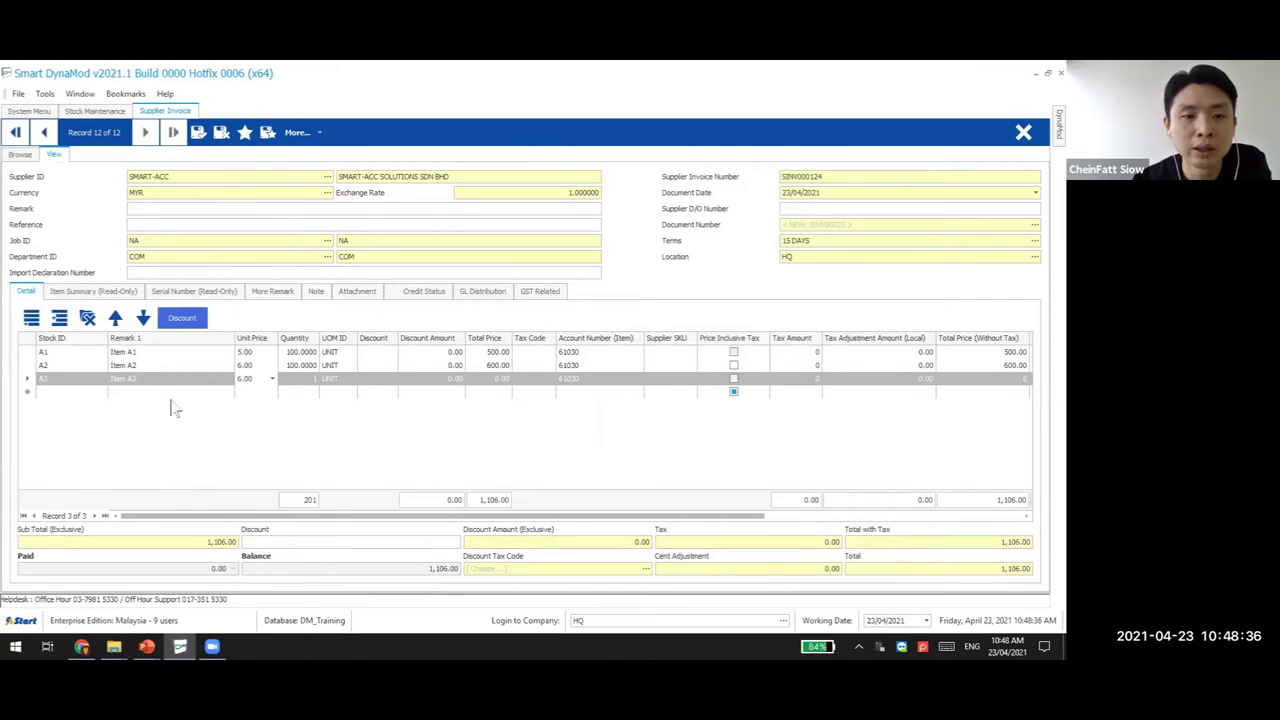
pyautogui.click(45, 94)
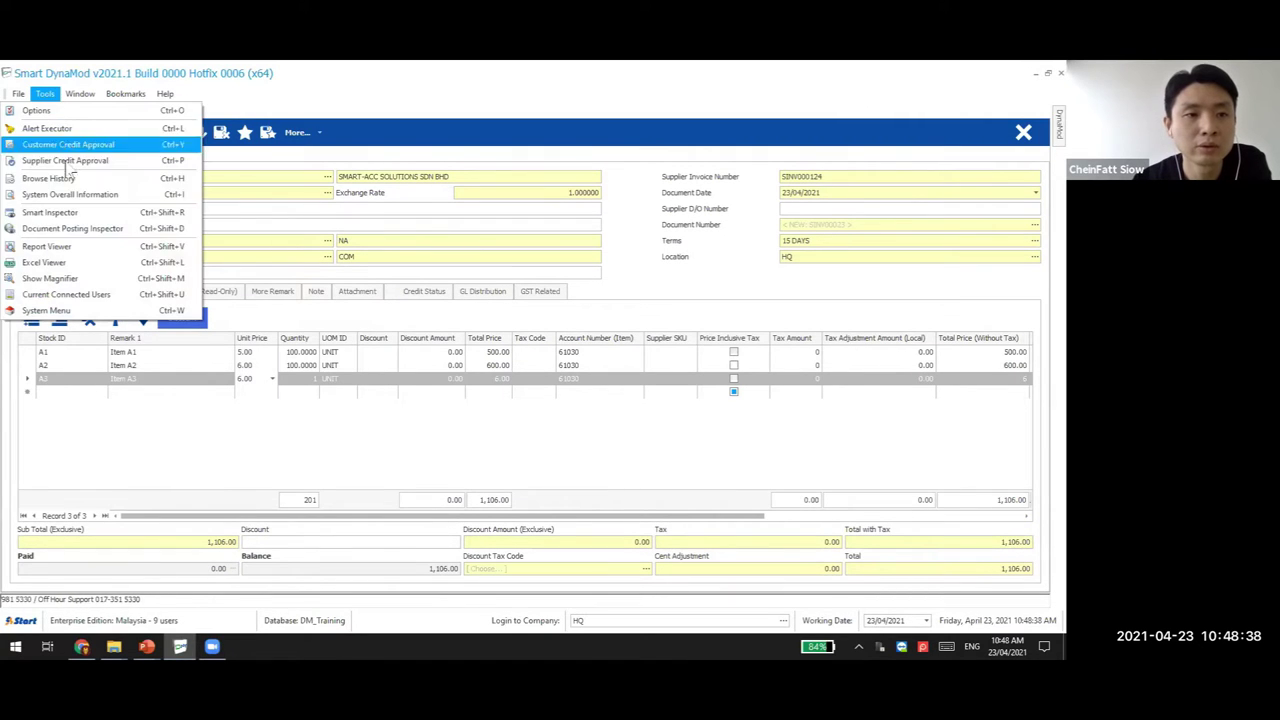
pyautogui.click(86, 229)
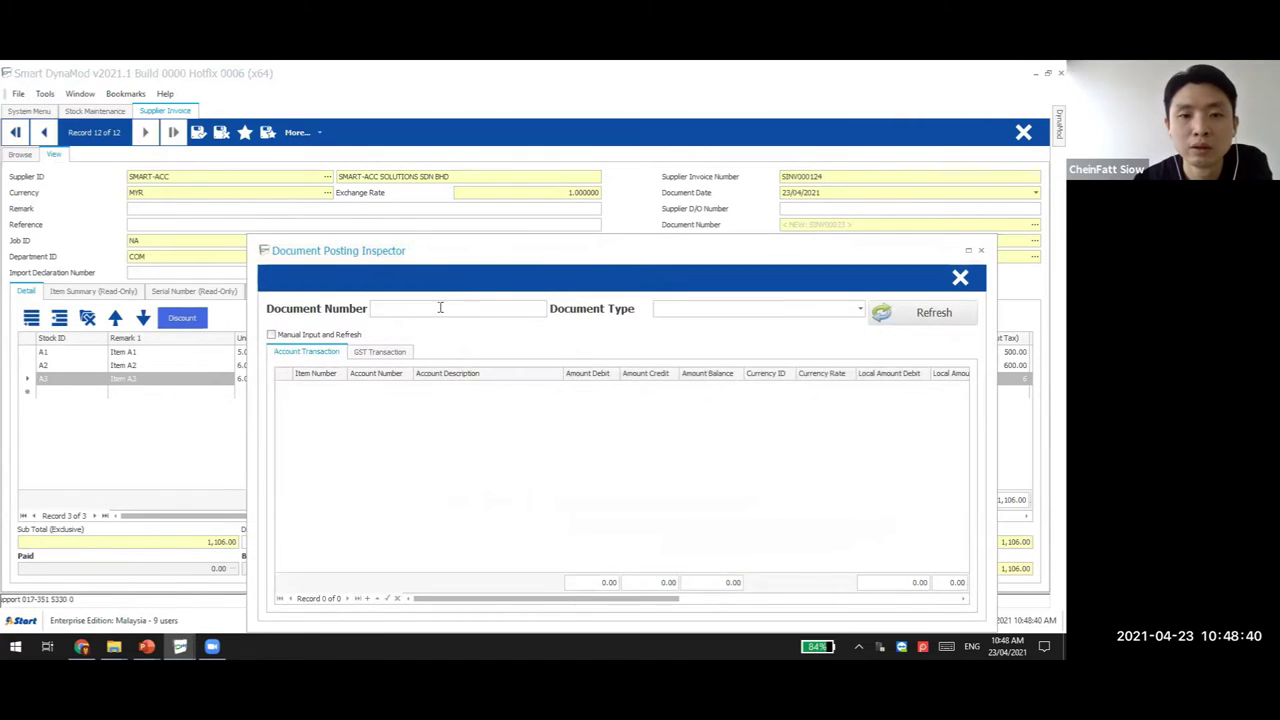
pyautogui.click(958, 276)
pyautogui.click(45, 94)
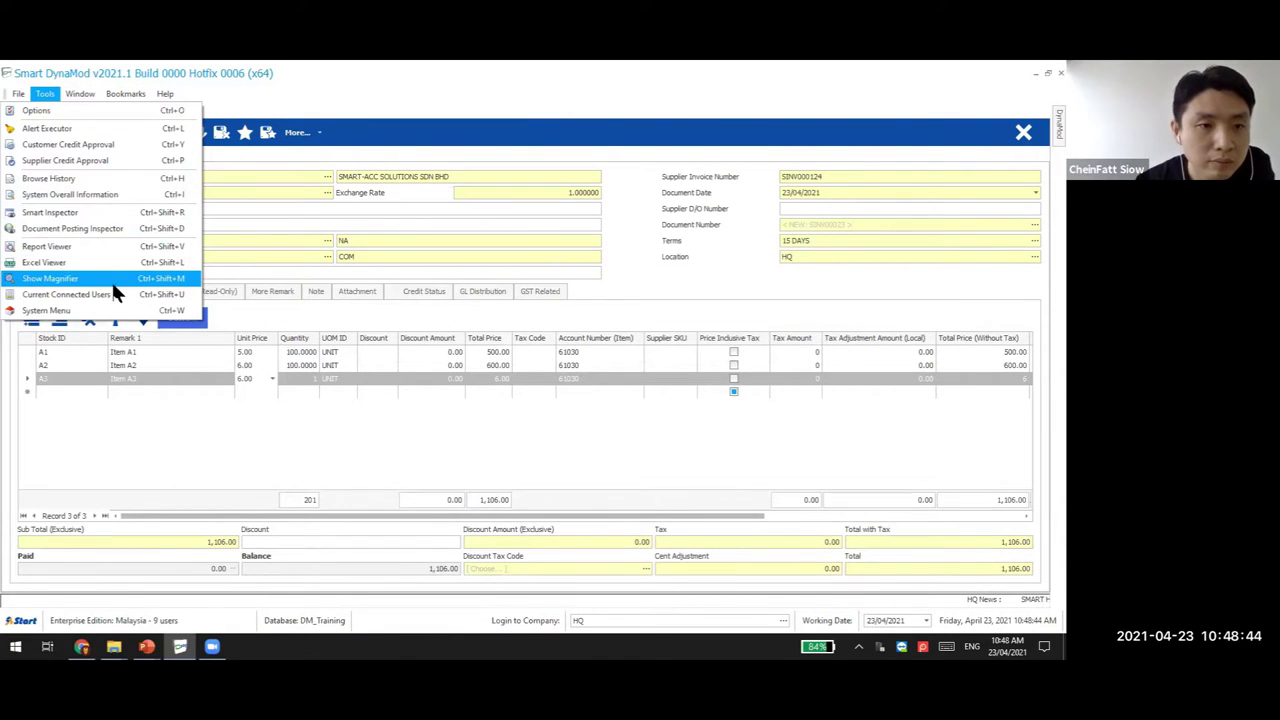
pyautogui.click(128, 212)
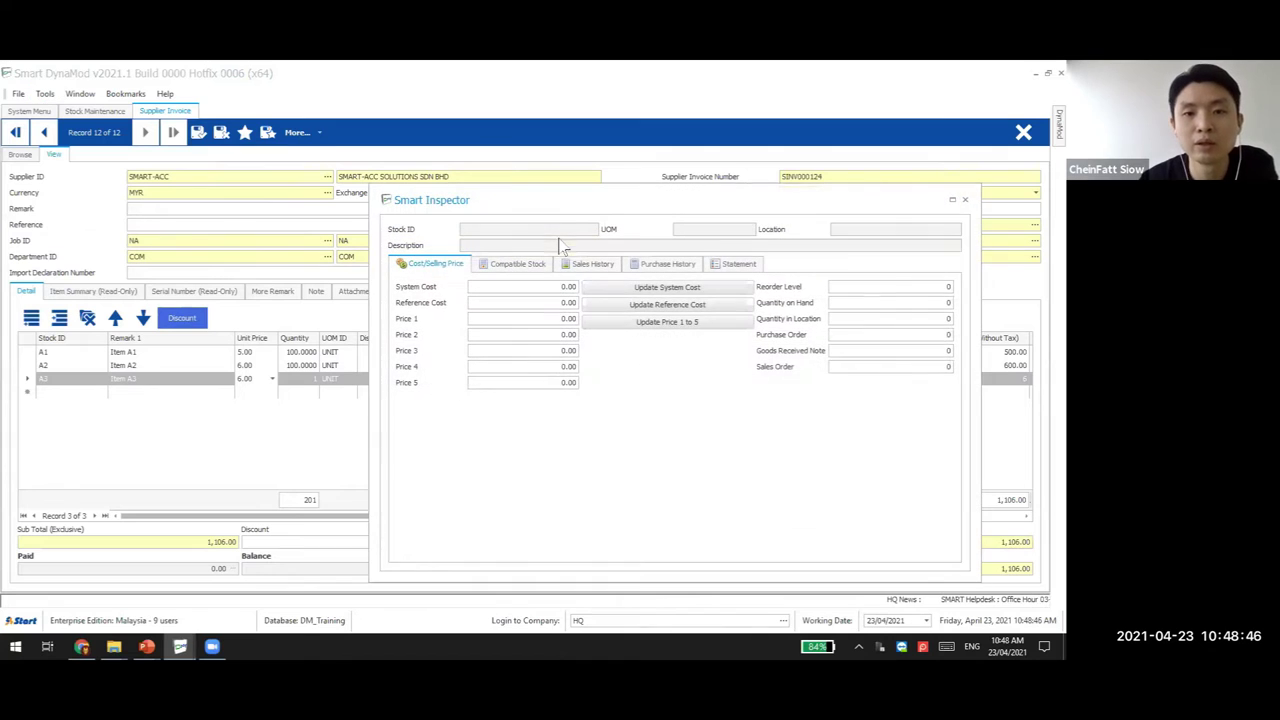
pyautogui.moveTo(585, 215); pyautogui.dragTo(639, 208)
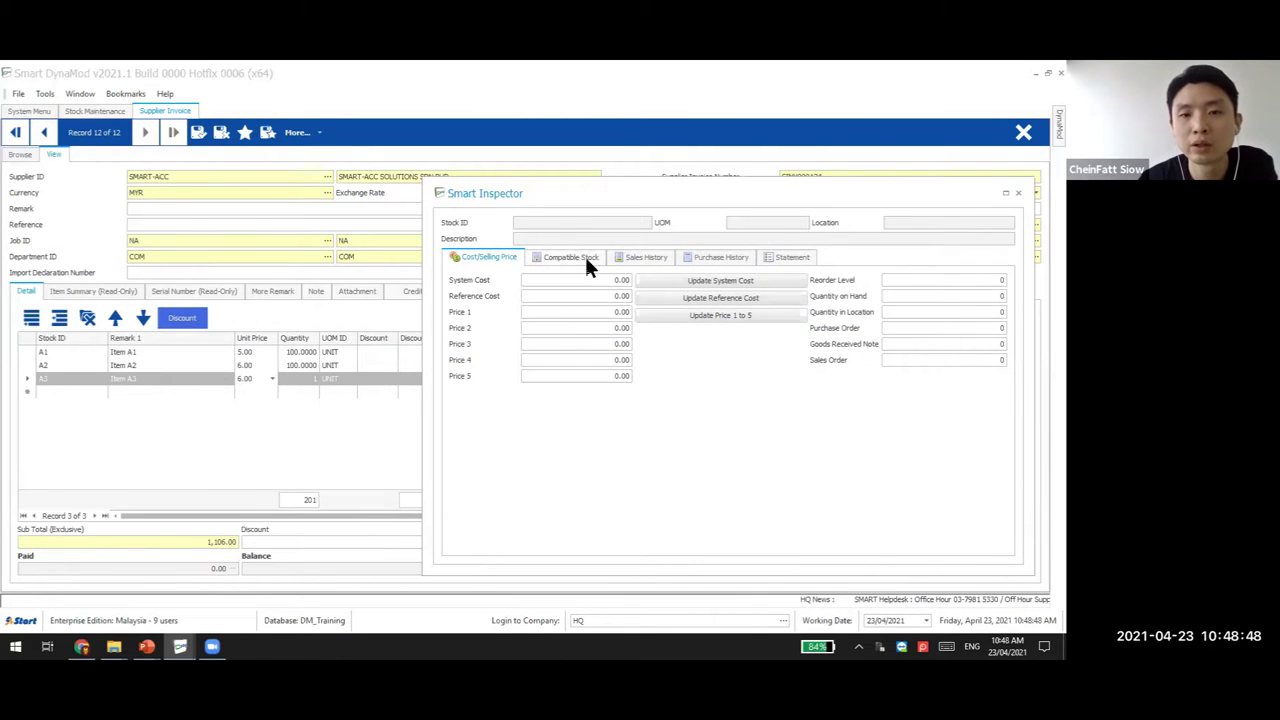
pyautogui.click(584, 256)
pyautogui.click(77, 363)
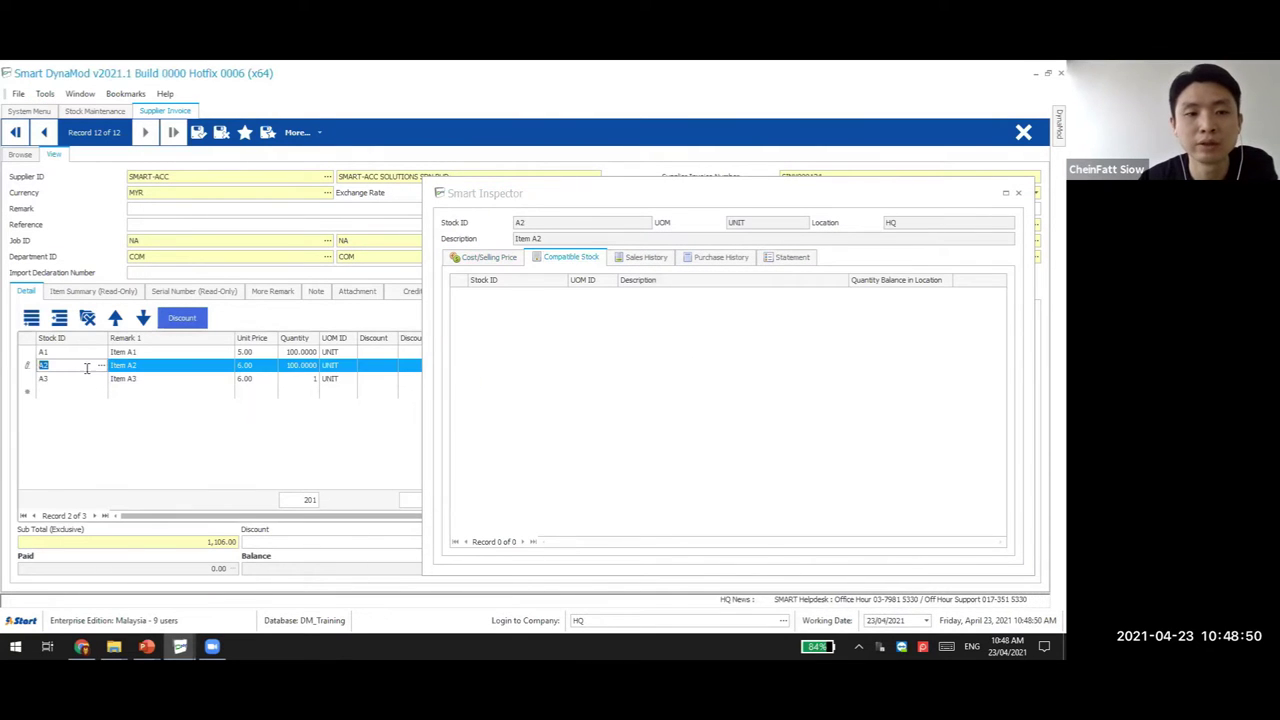
pyautogui.click(85, 379)
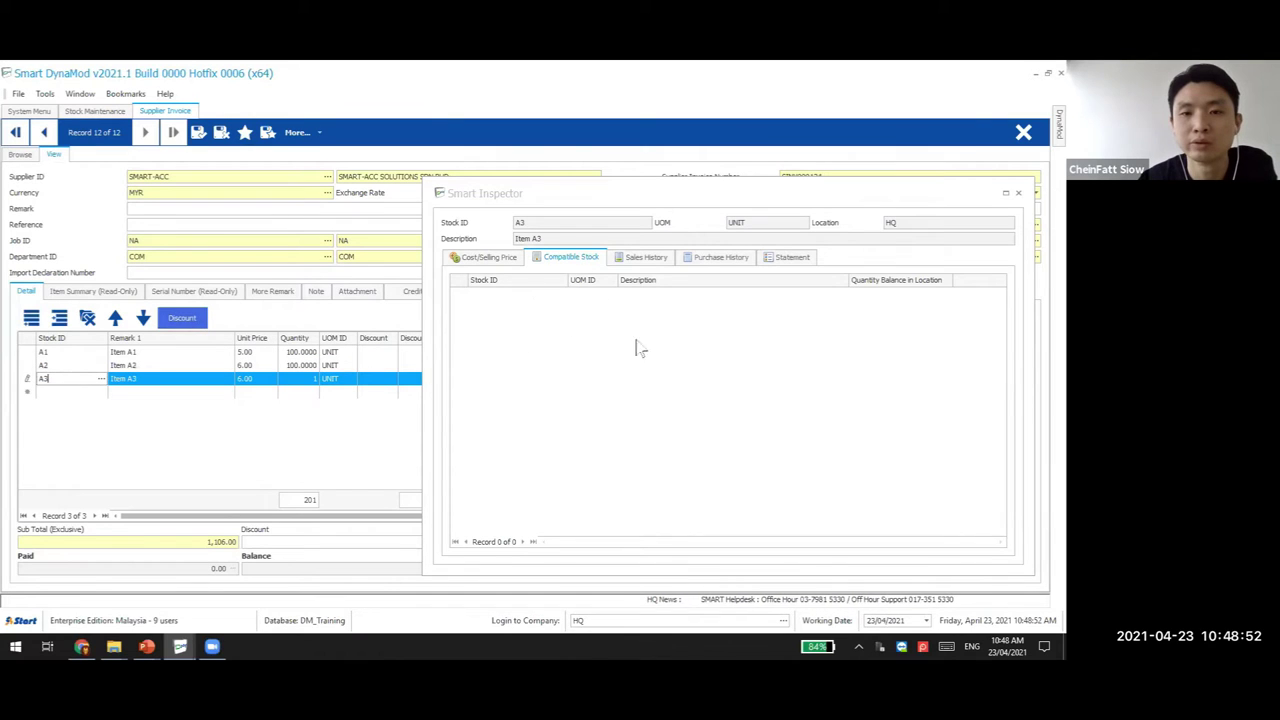
pyautogui.click(646, 257)
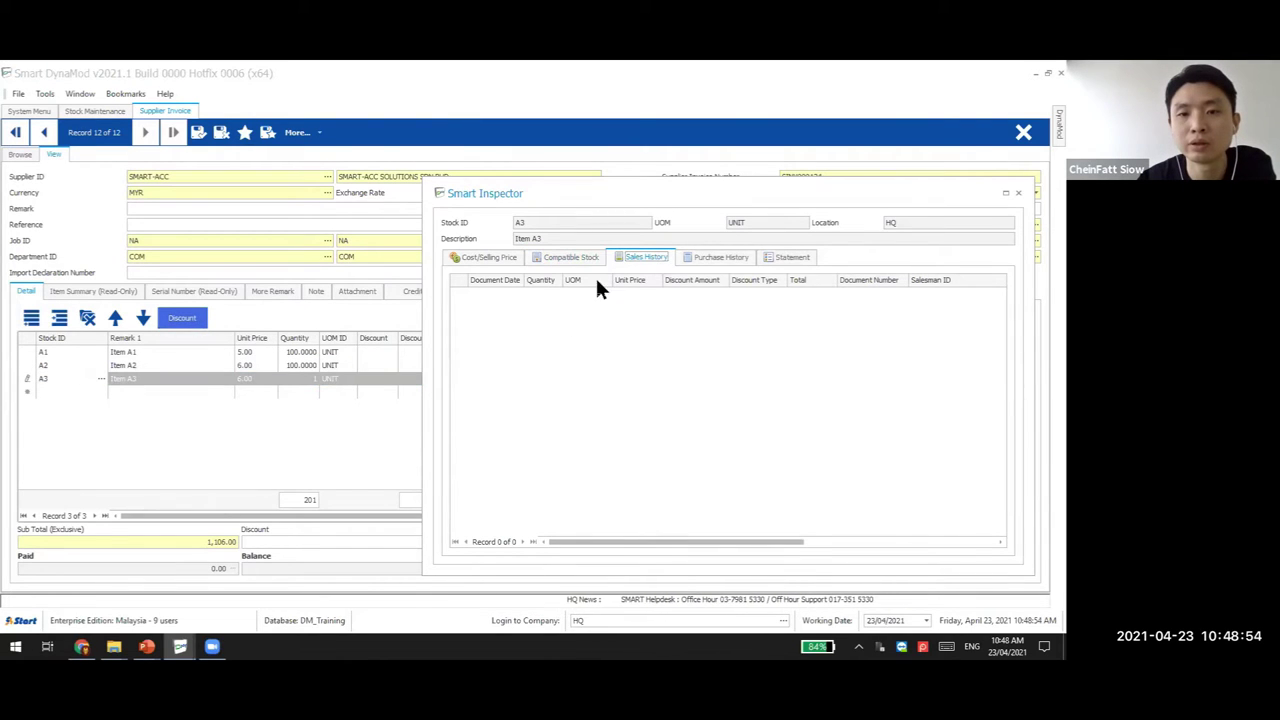
pyautogui.click(722, 258)
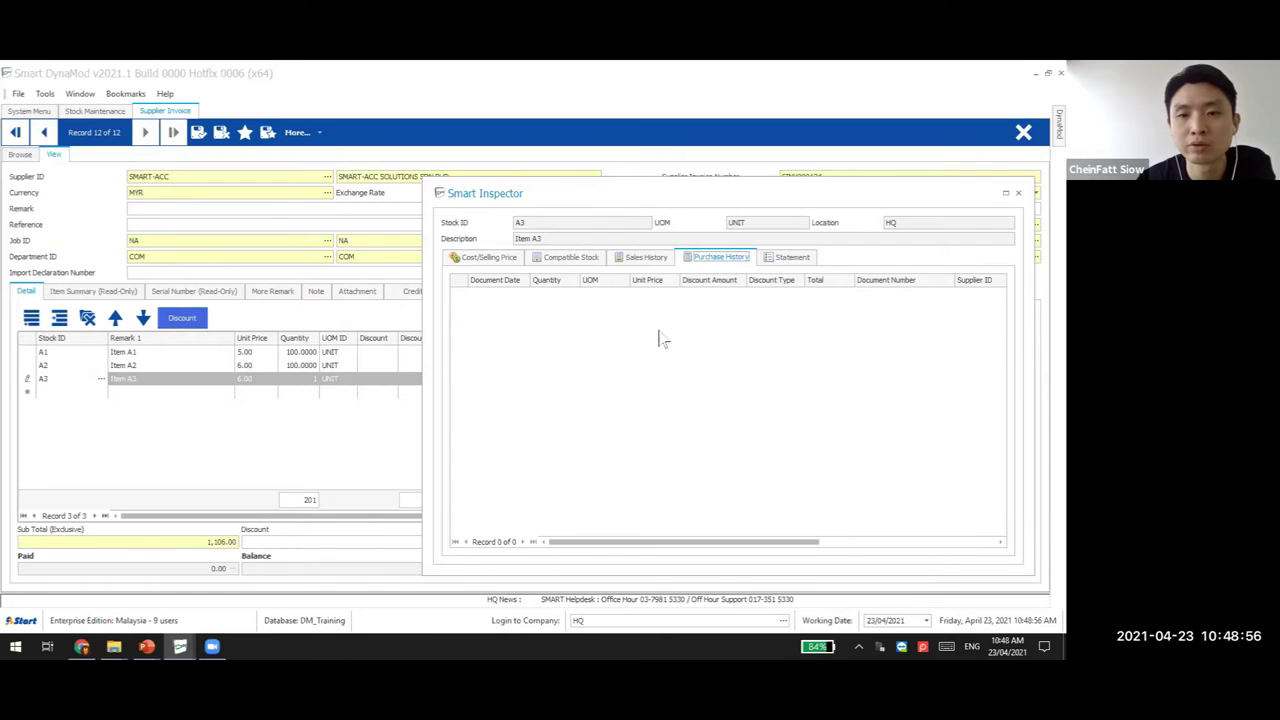
pyautogui.click(788, 258)
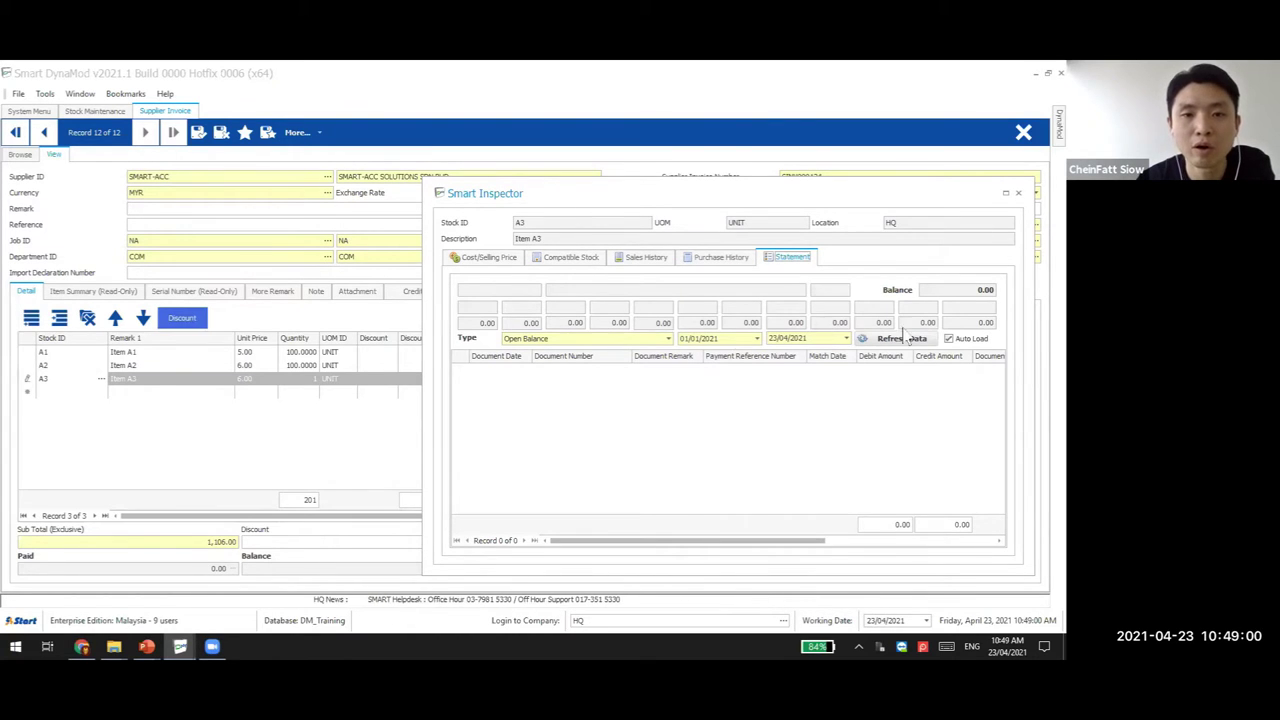
pyautogui.click(1020, 196)
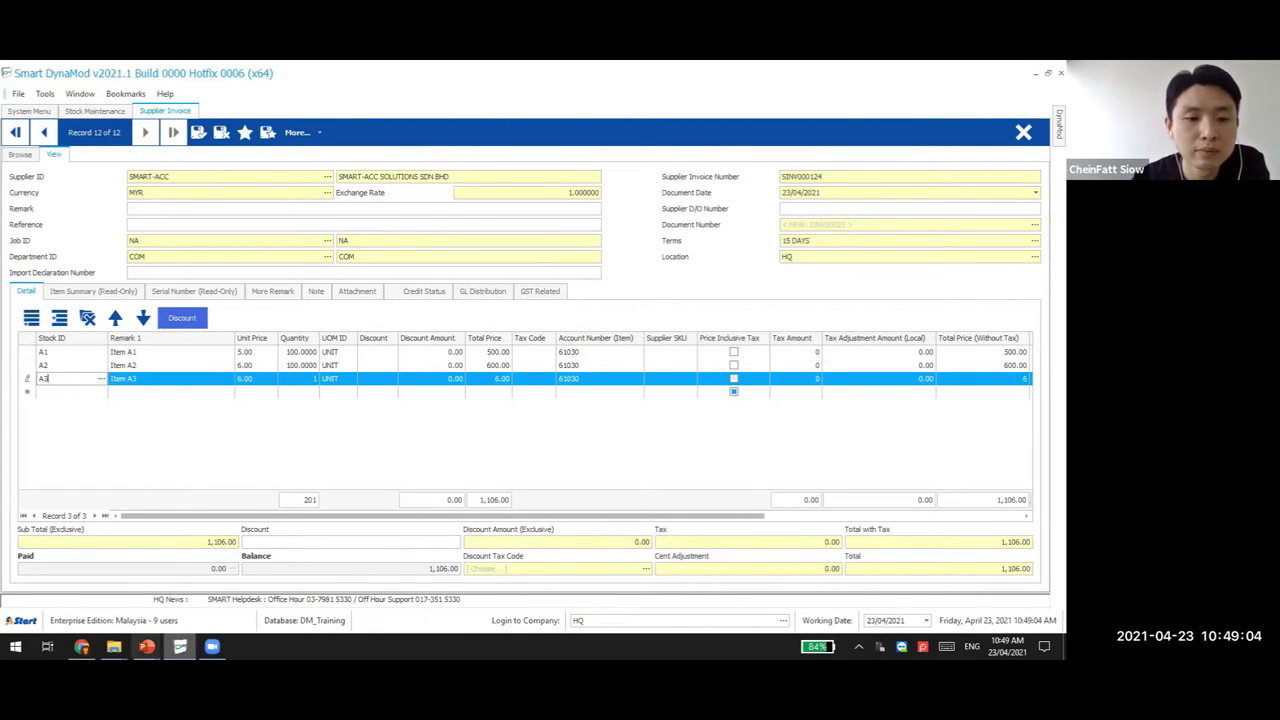
# Show PowerPoint slide 16, 'How to set Bookmark', then return to Smart DynaMod
pyautogui.moveTo(146, 646)
pyautogui.click(130, 595)
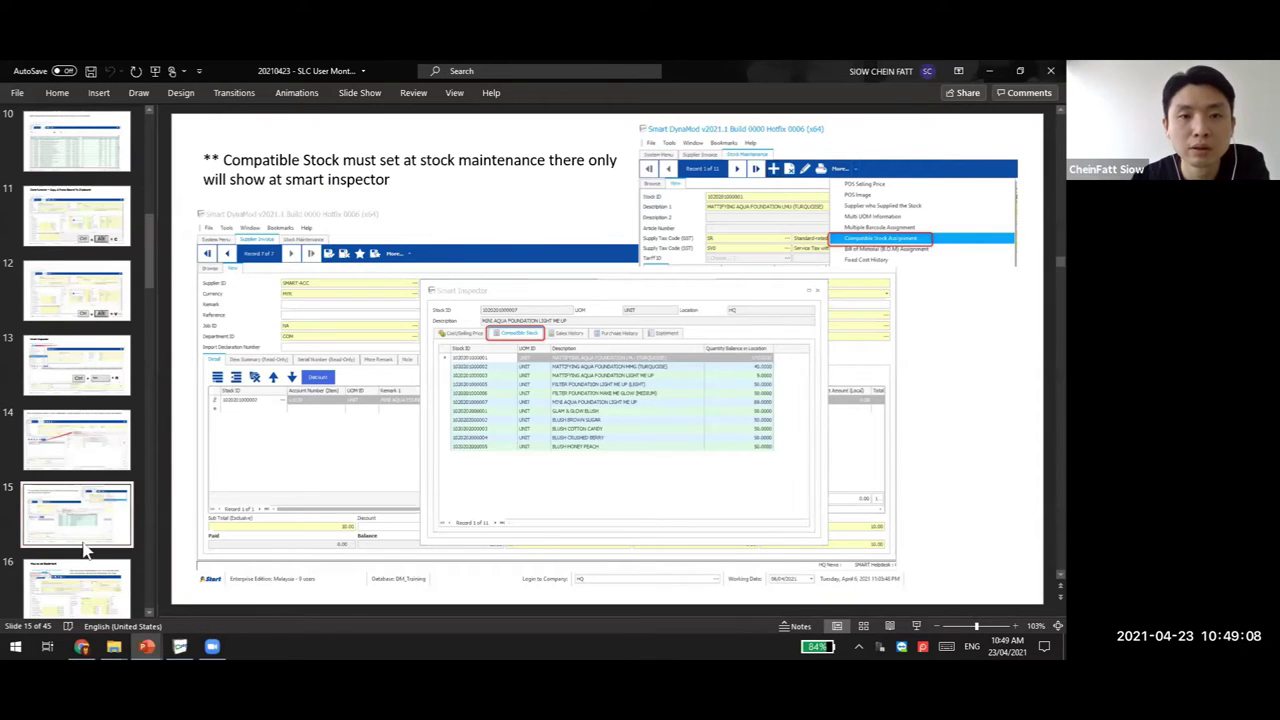
pyautogui.press('Down')
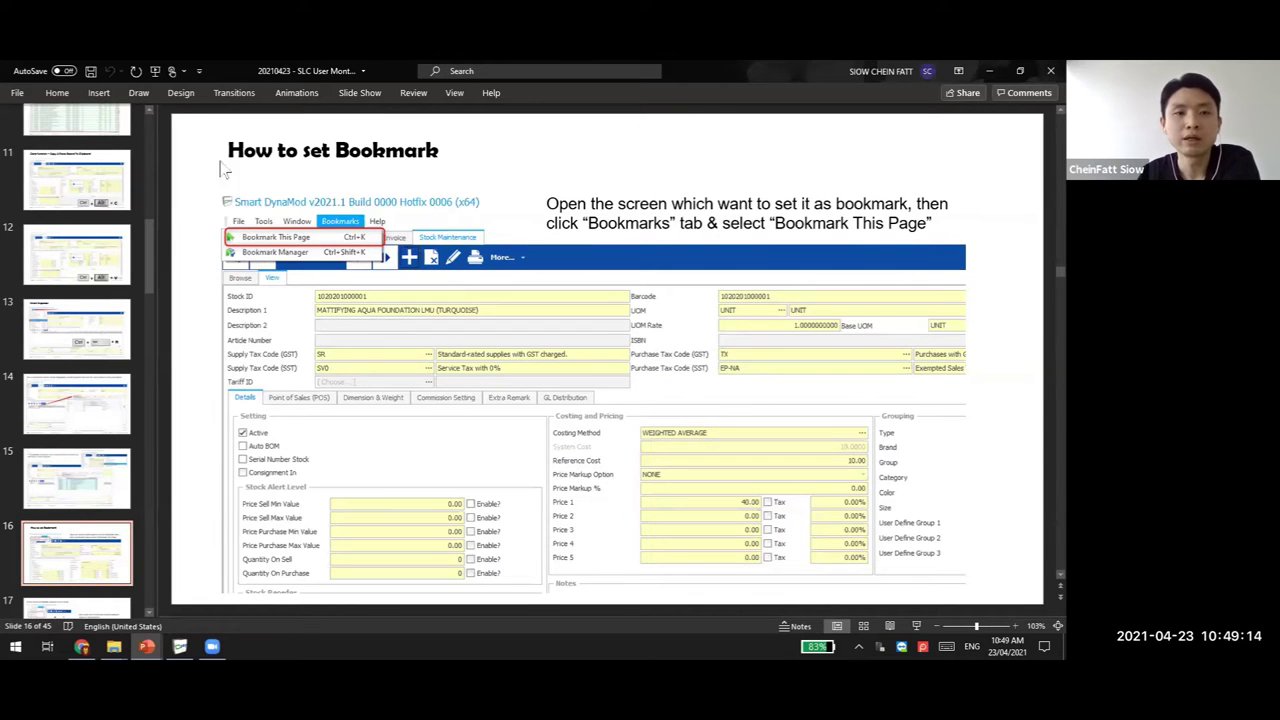
pyautogui.hotkey('alt', 'Tab')
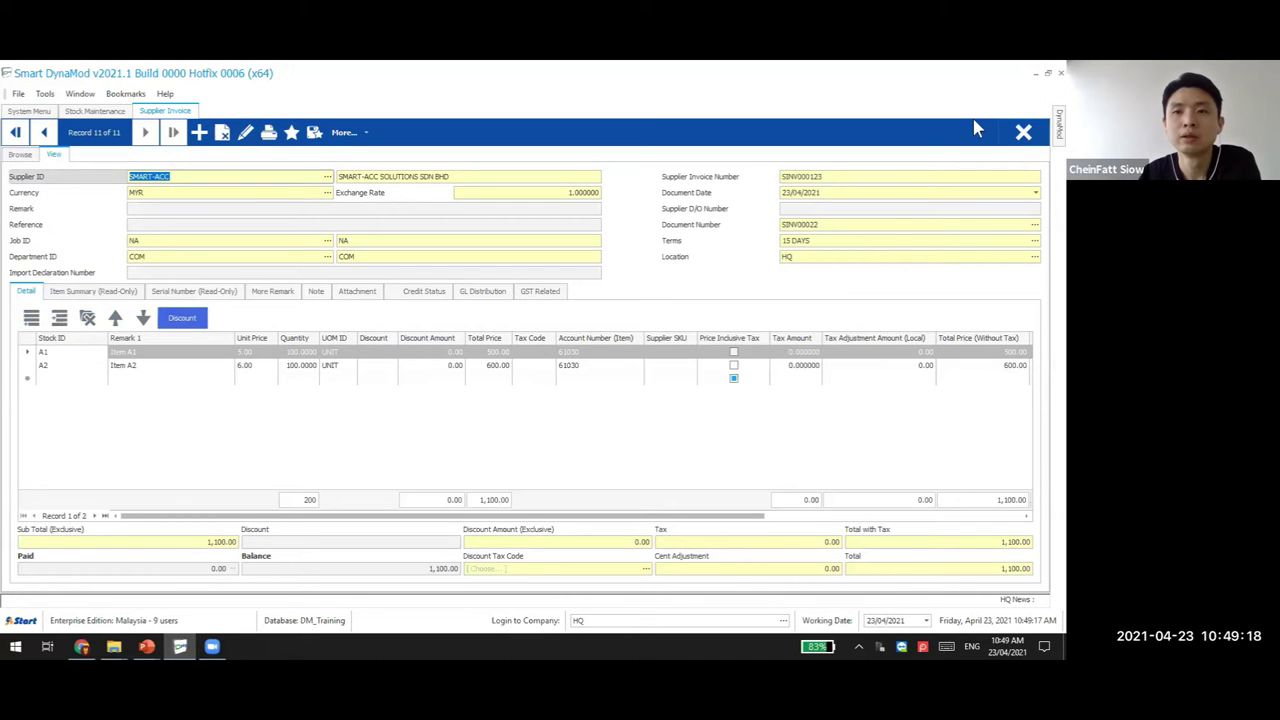
# Close the invoice, bookmark item A3's Stock Maintenance page, and return to the System Menu
pyautogui.click(1022, 132)
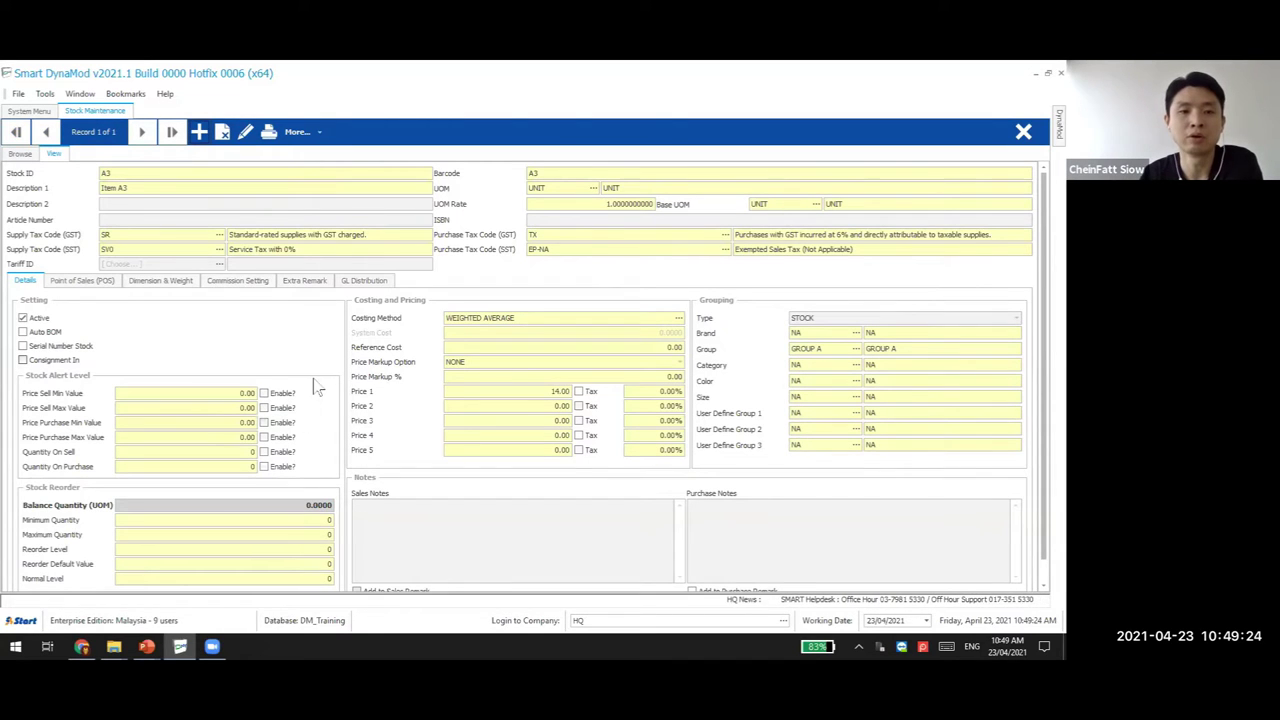
pyautogui.click(127, 94)
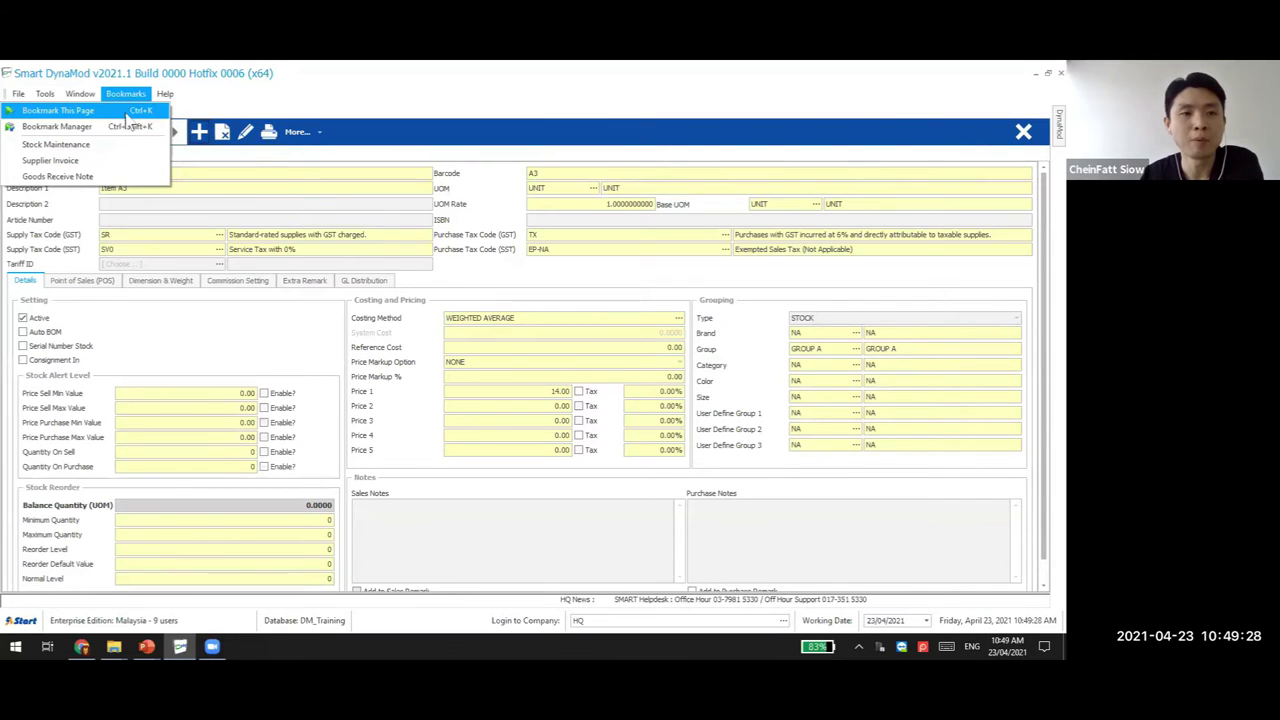
pyautogui.click(110, 110)
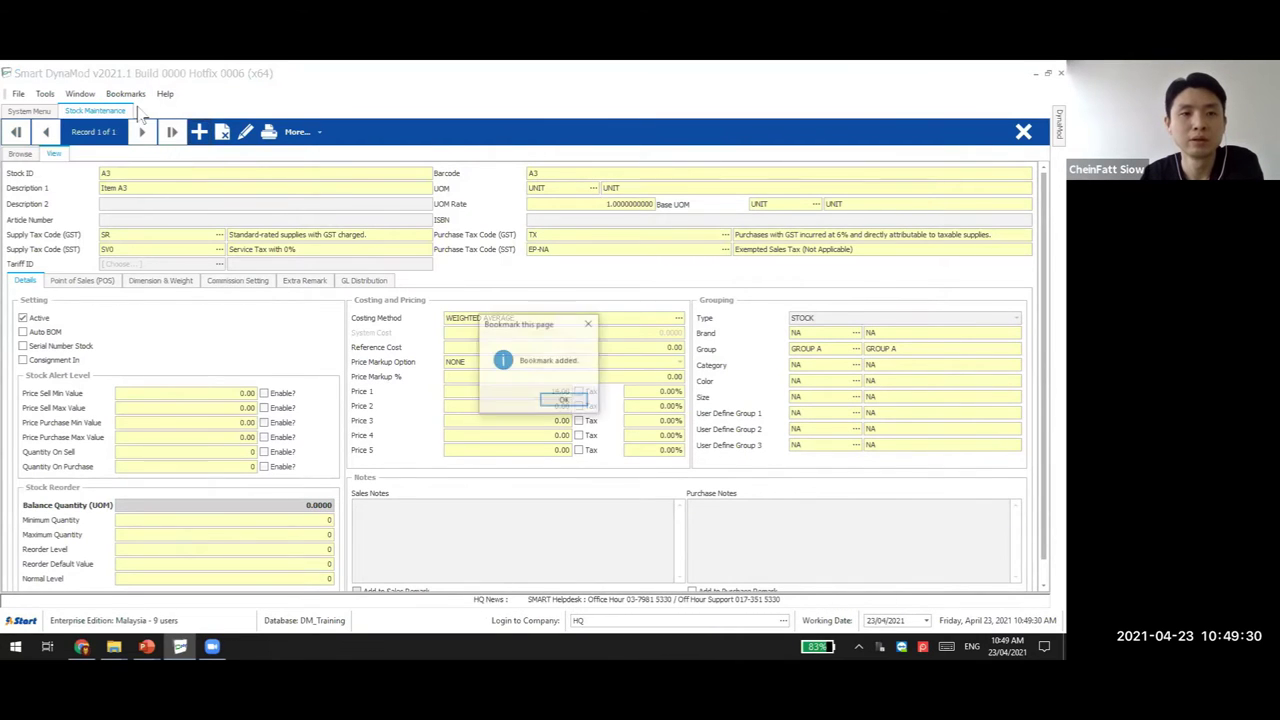
pyautogui.click(563, 400)
pyautogui.click(40, 108)
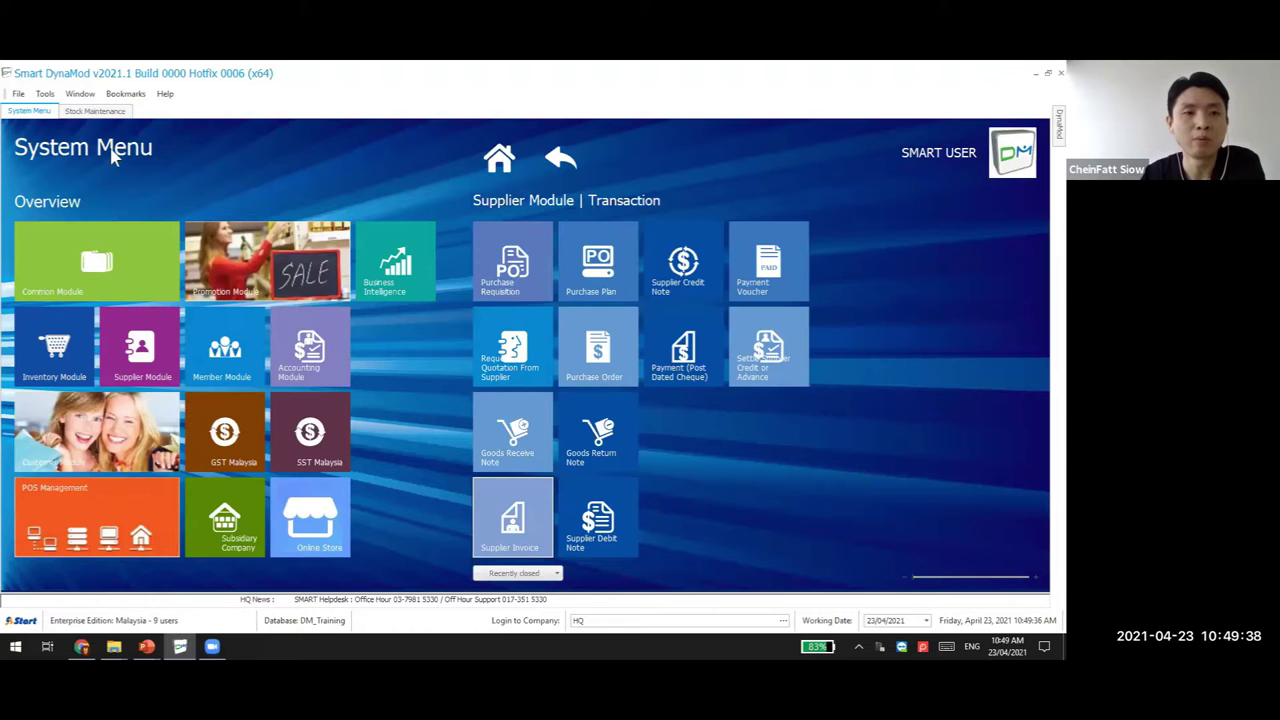
# Order bookmarks as Supplier Invoice, Goods Receive Note, Stock Maintenance and view them on the home page
pyautogui.click(125, 93)
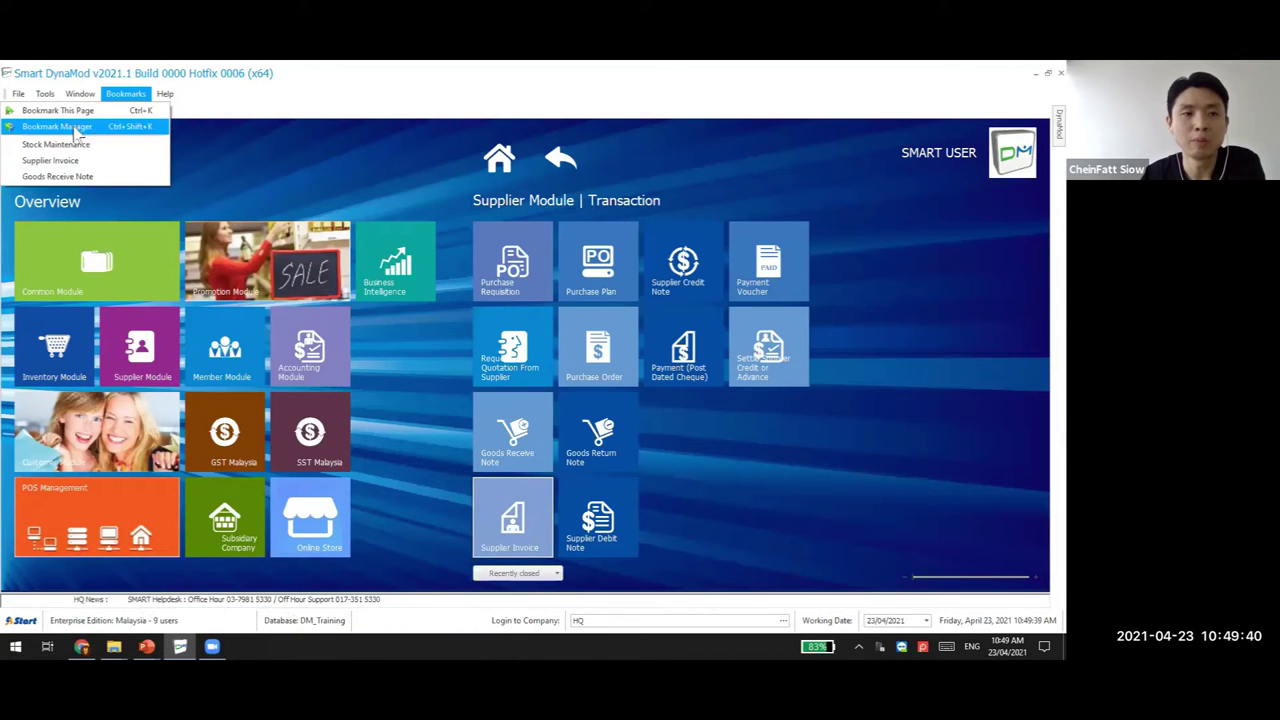
pyautogui.click(80, 127)
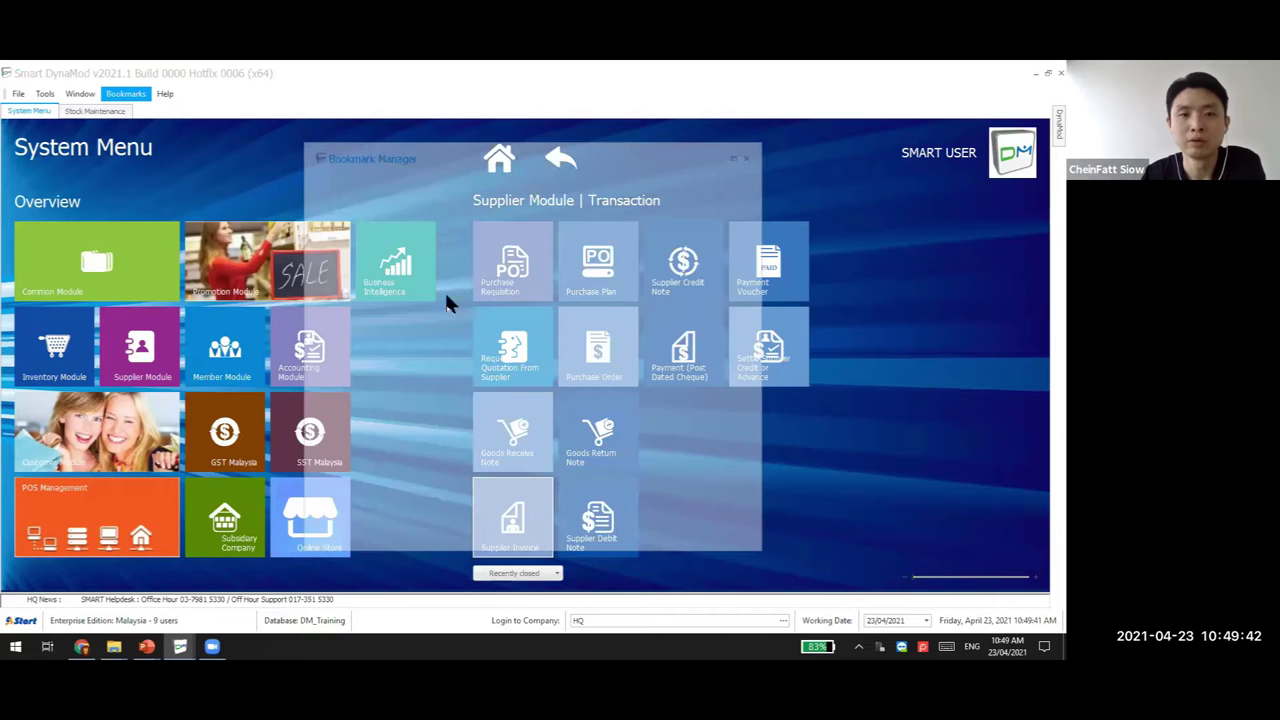
pyautogui.click(471, 252)
pyautogui.click(466, 290)
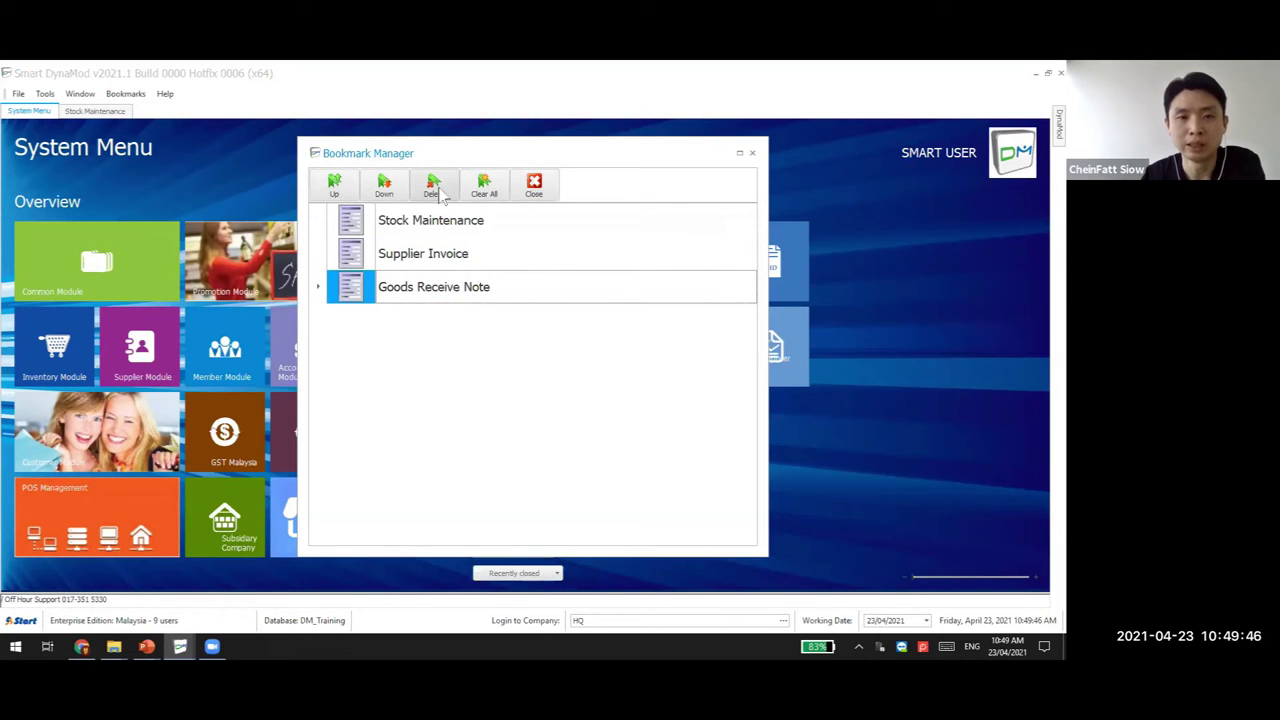
pyautogui.click(338, 190)
pyautogui.click(338, 190)
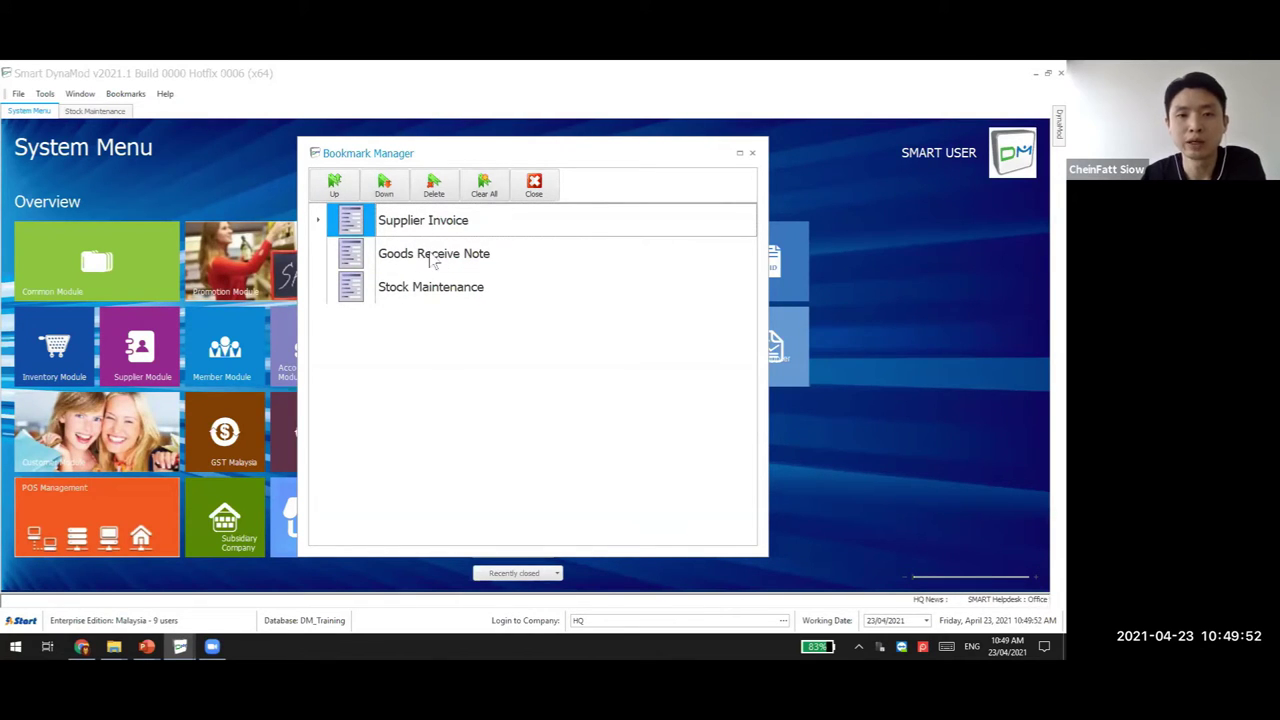
pyautogui.click(410, 286)
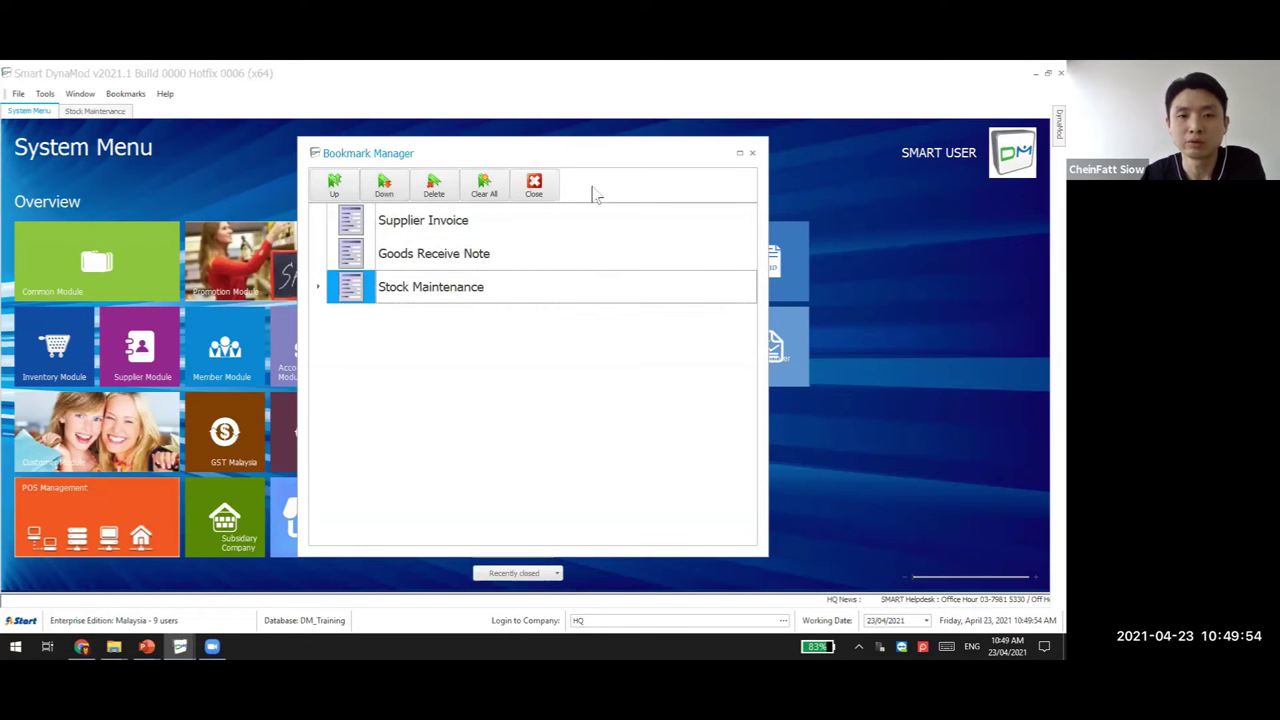
pyautogui.click(534, 184)
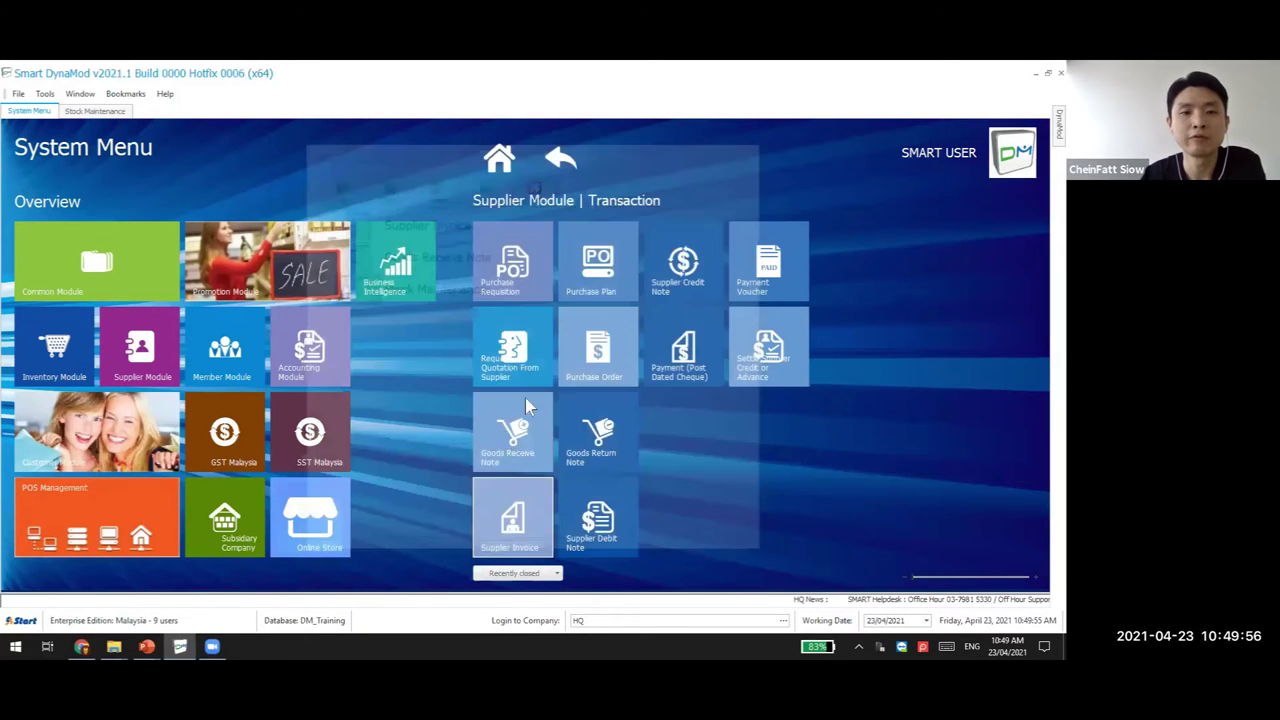
pyautogui.click(499, 158)
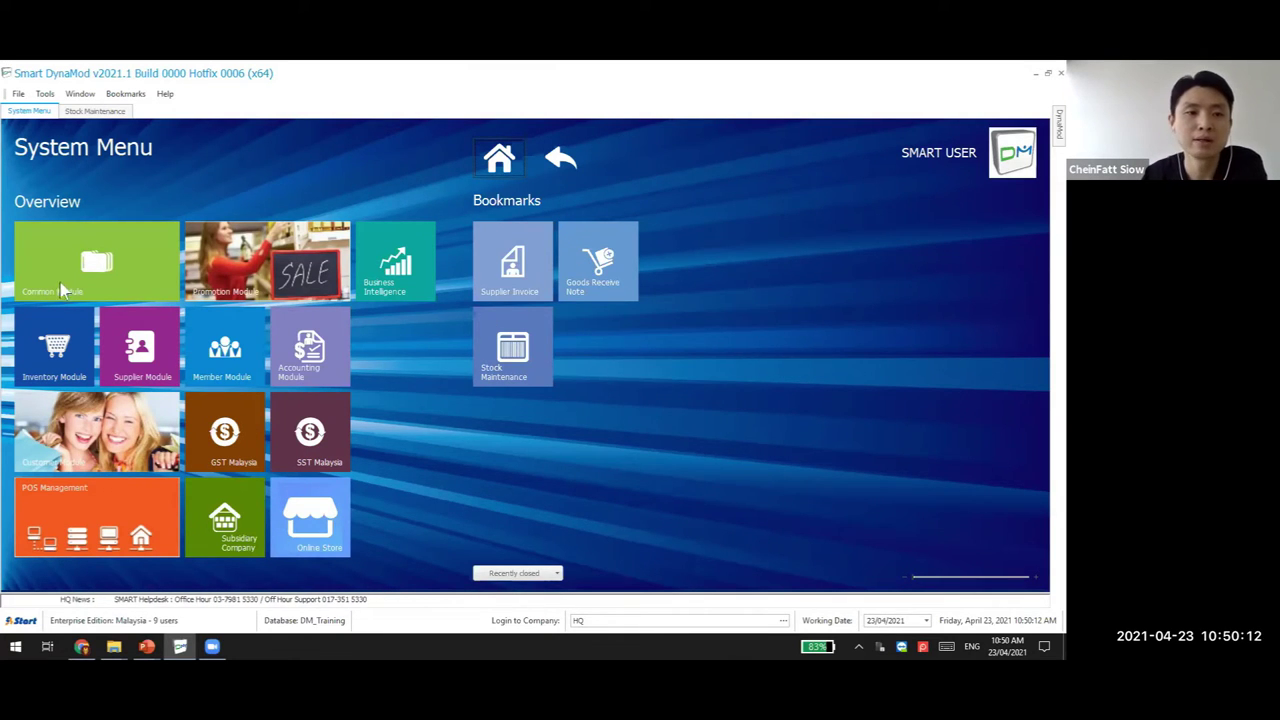
# Open the System Behavior section of Company System Setting, comparing it with the System Menu page
pyautogui.click(94, 266)
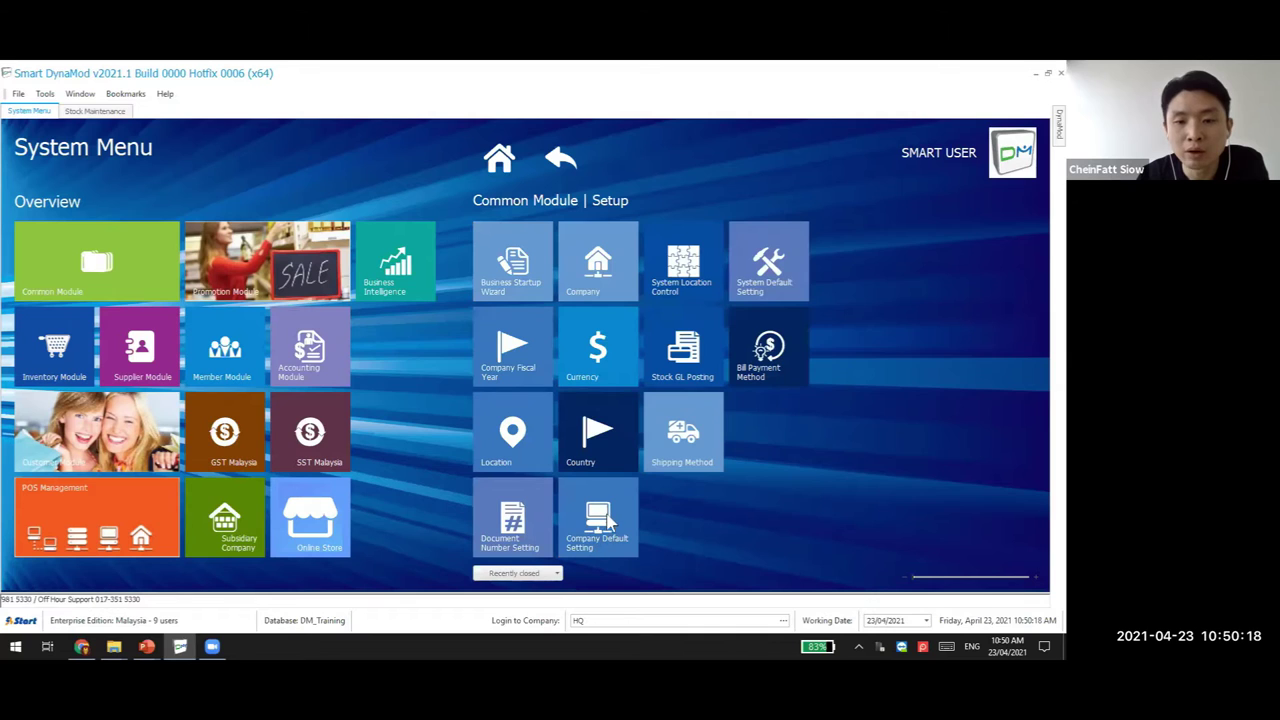
pyautogui.click(608, 518)
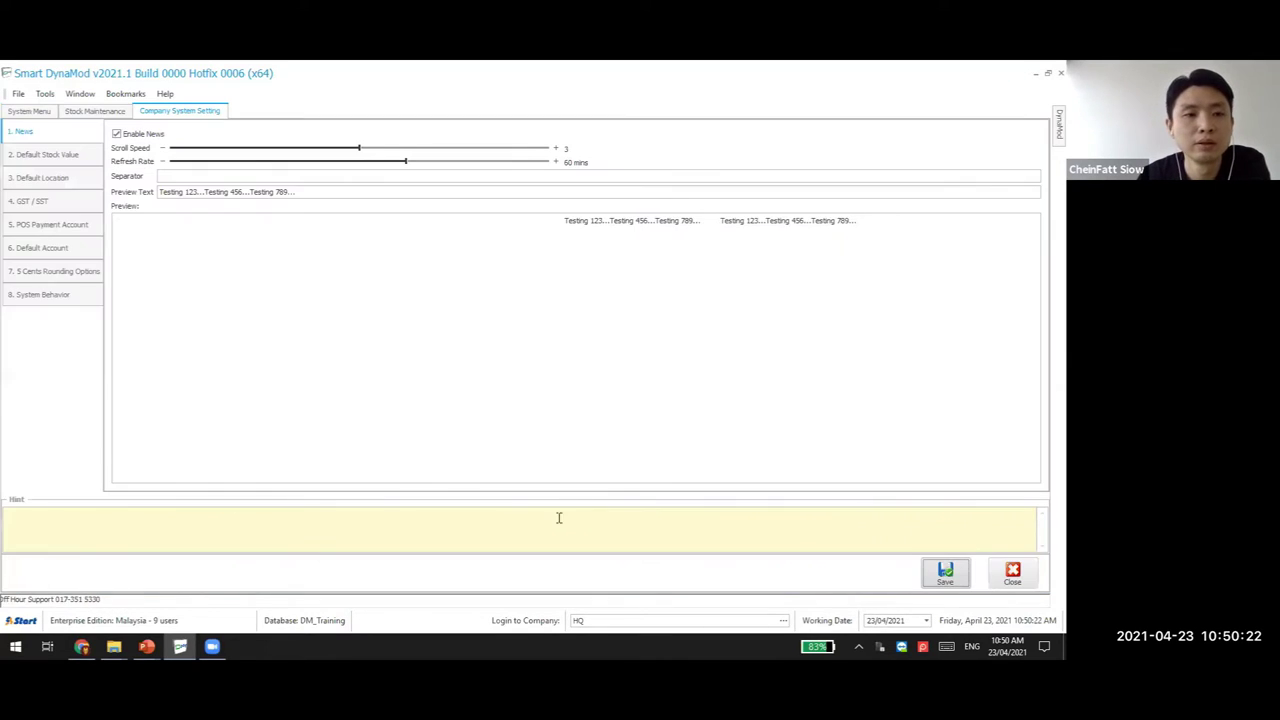
pyautogui.click(60, 295)
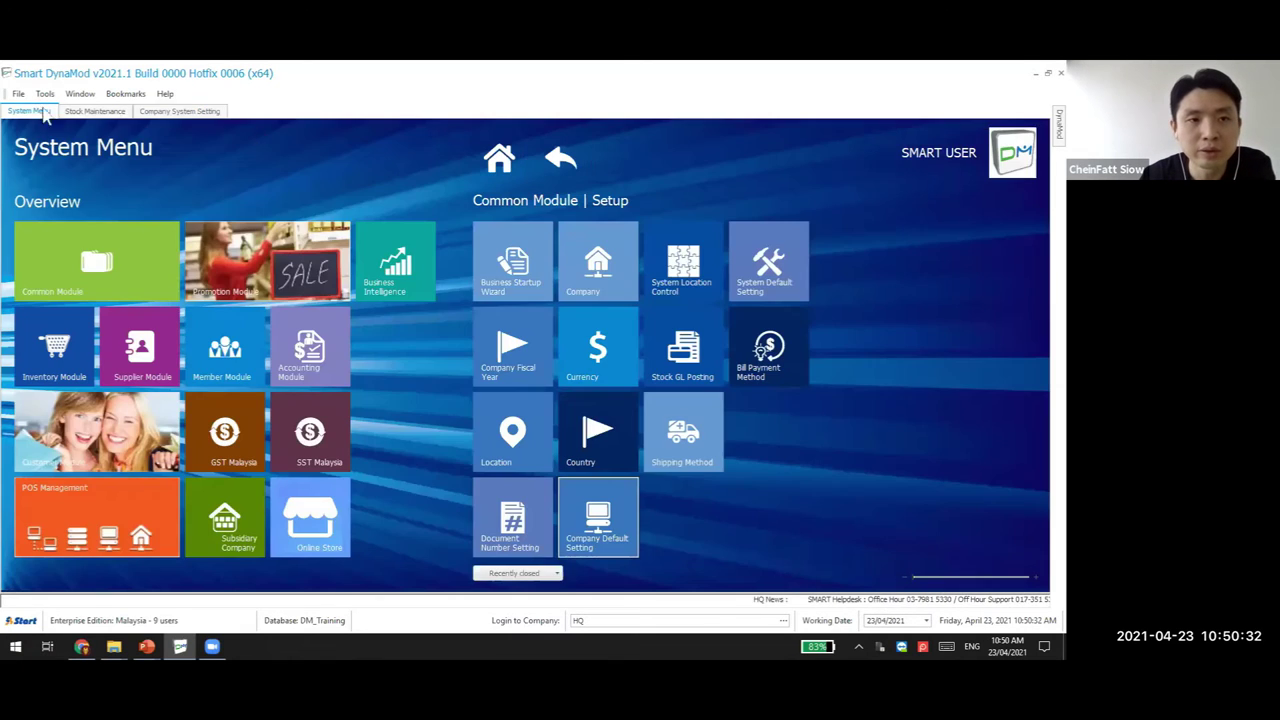
pyautogui.click(30, 111)
pyautogui.click(160, 112)
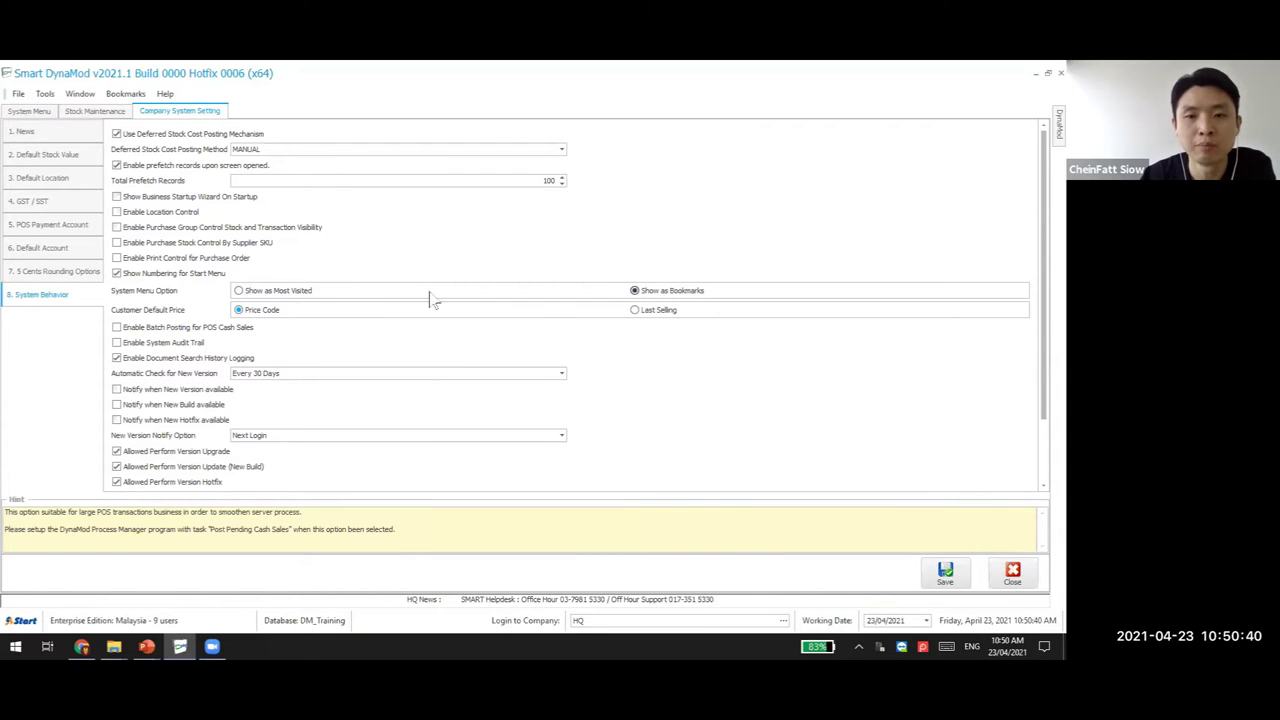
pyautogui.click(50, 111)
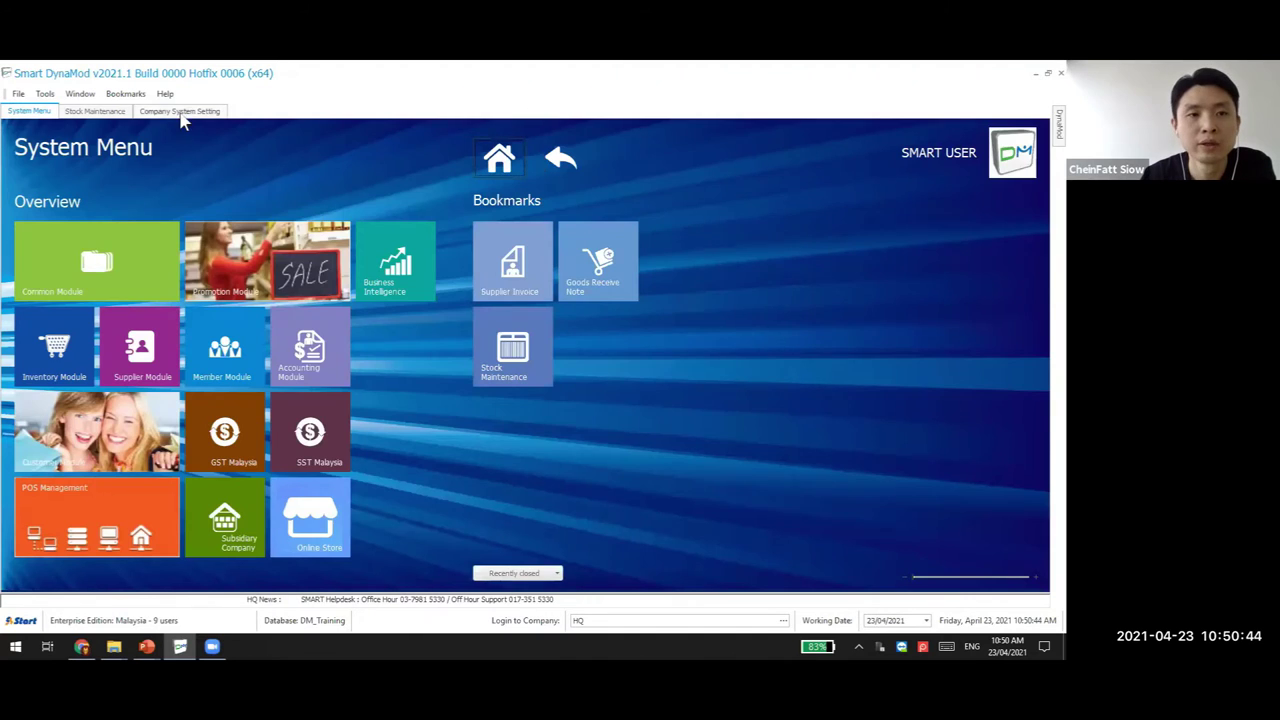
pyautogui.click(180, 111)
# Change System Menu Option from Show as Most Visited to Show as Bookmarks
pyautogui.click(276, 290)
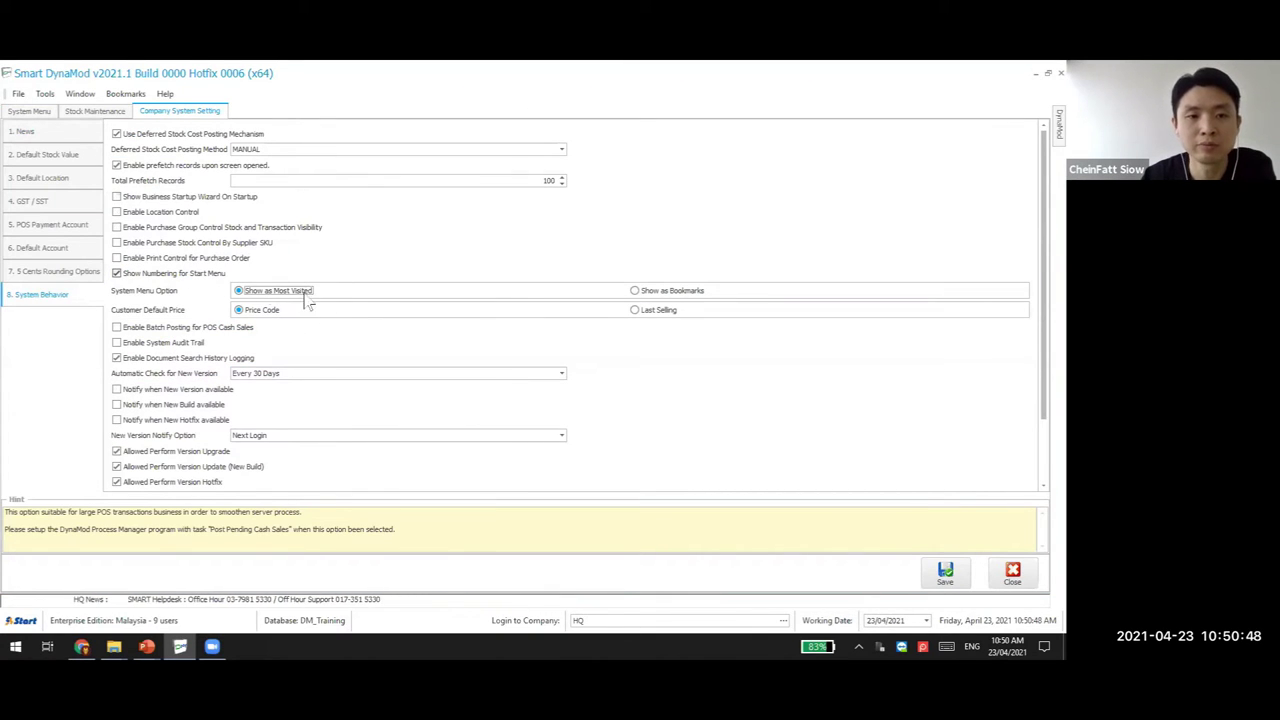
pyautogui.click(29, 111)
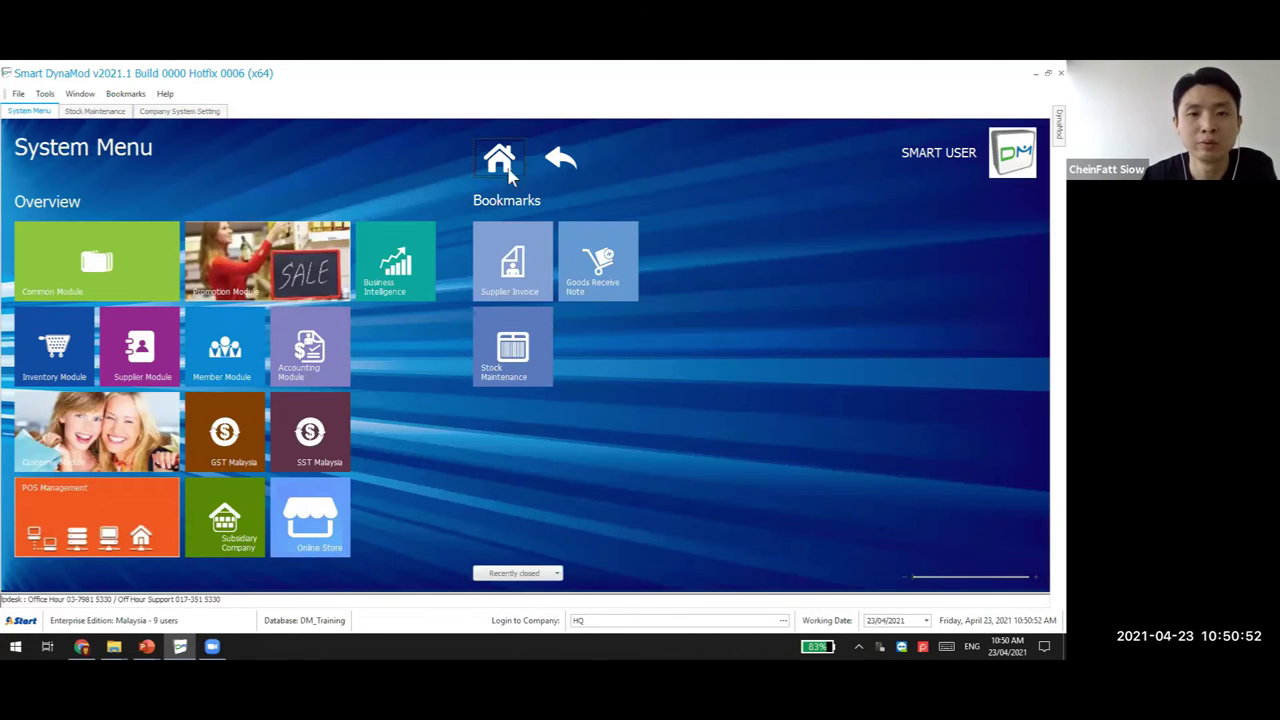
pyautogui.click(195, 111)
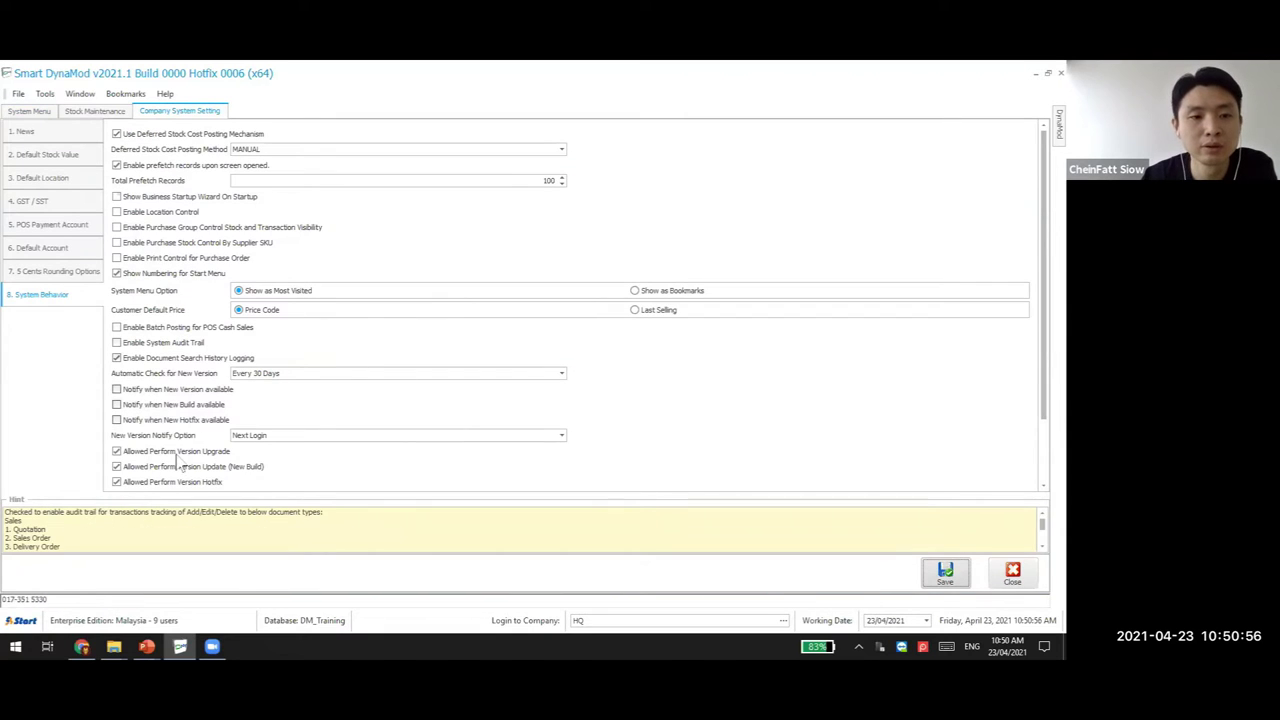
pyautogui.click(690, 301)
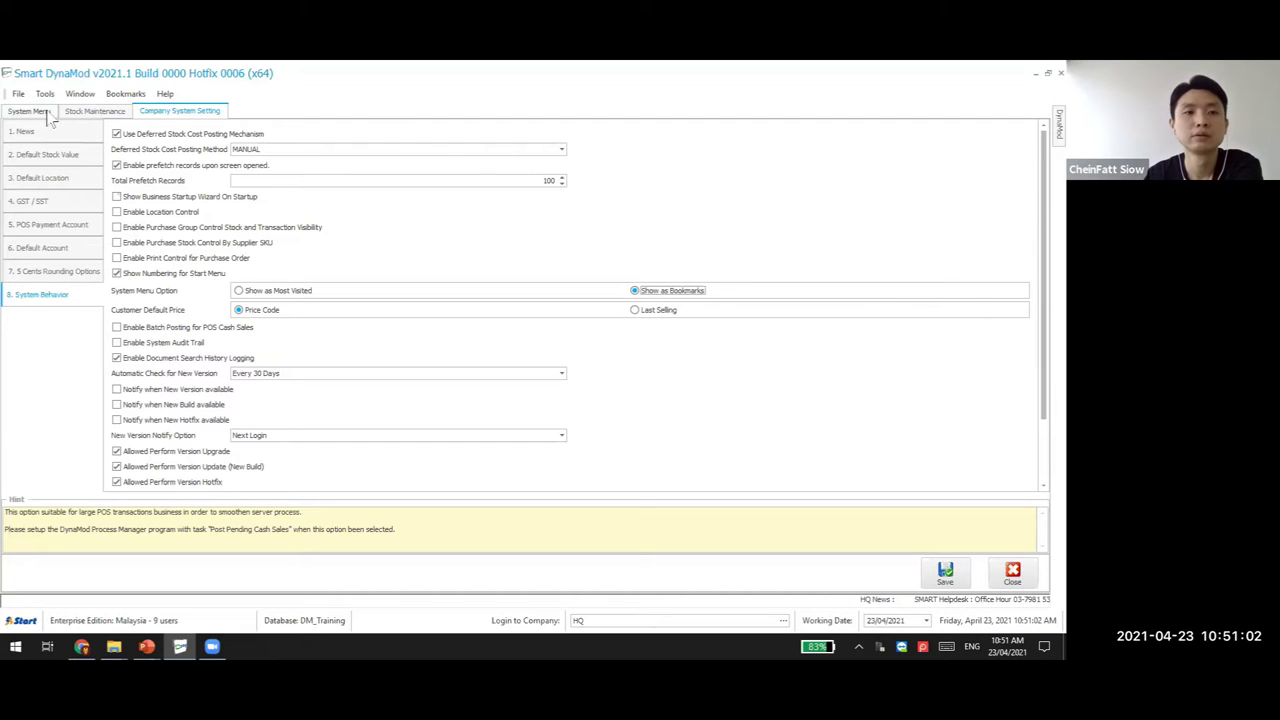
pyautogui.doubleClick(323, 76)
pyautogui.click(573, 144)
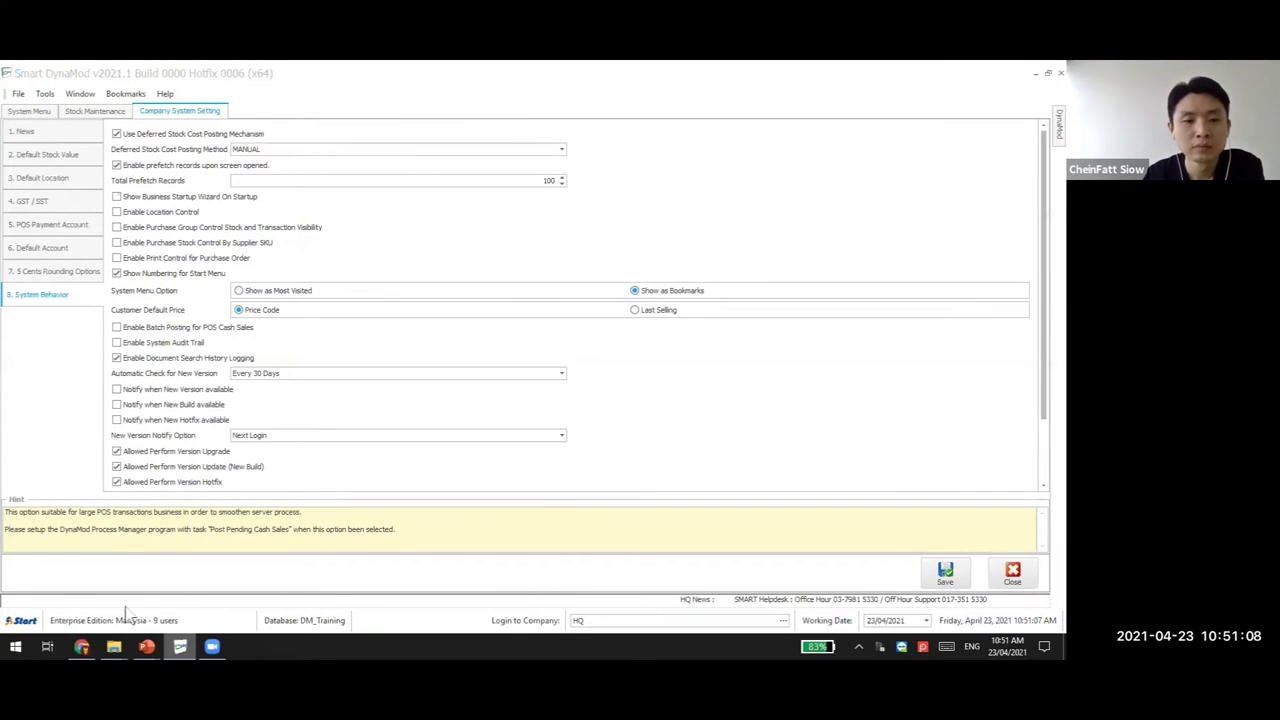
# In PowerPoint, present the saved bookmarks and Bookmark Manager slides
pyautogui.hotkey('alt', 'Tab')
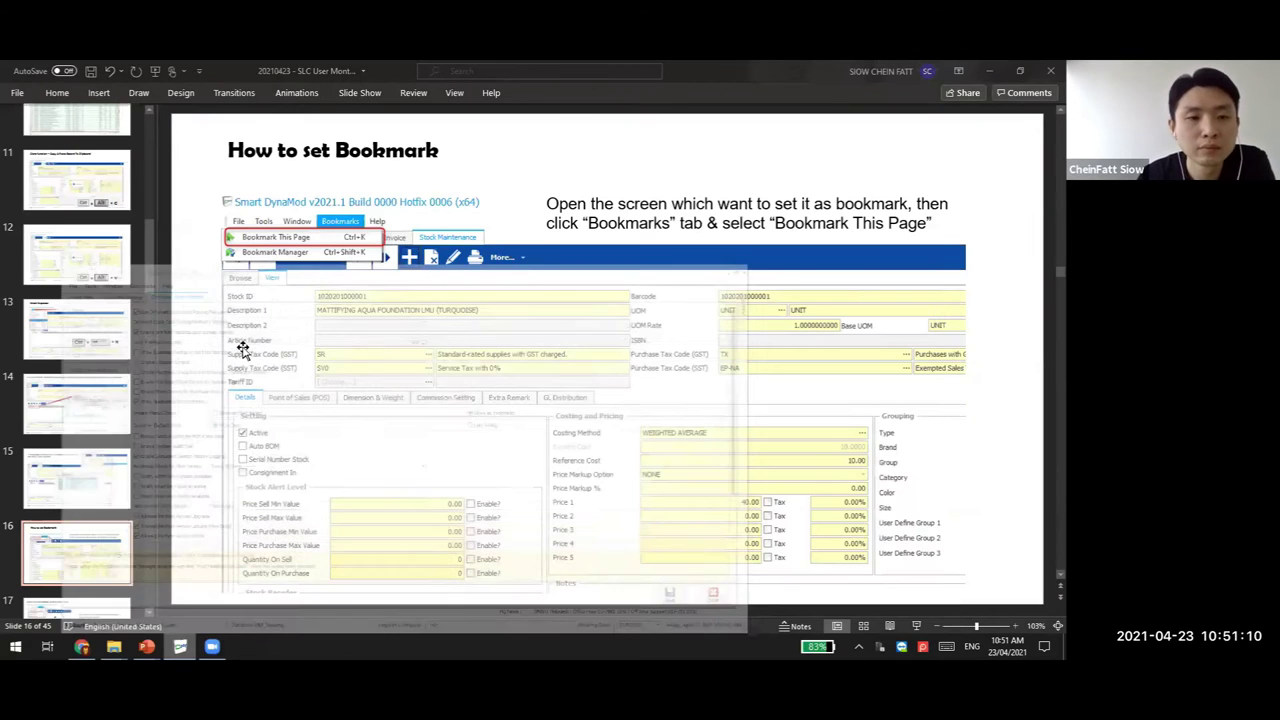
pyautogui.scroll(-1, 100, 558)
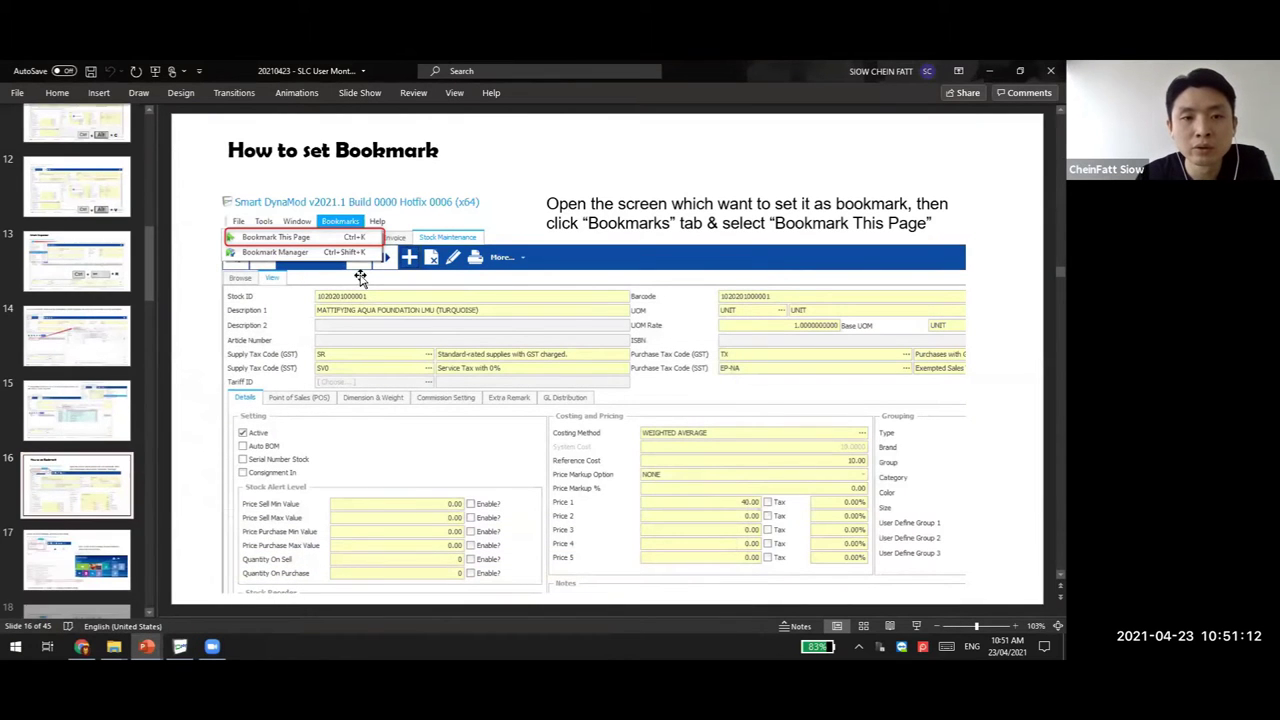
pyautogui.press('Down')
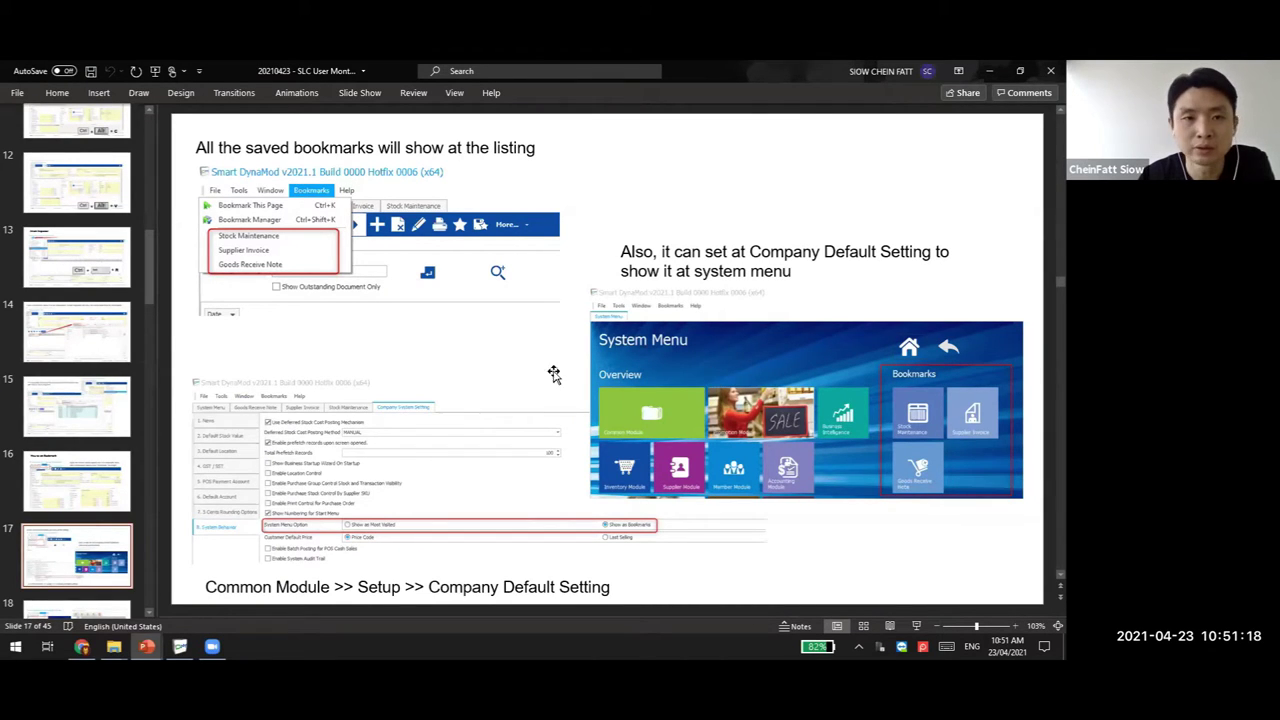
pyautogui.scroll(-1, 100, 560)
pyautogui.click(100, 591)
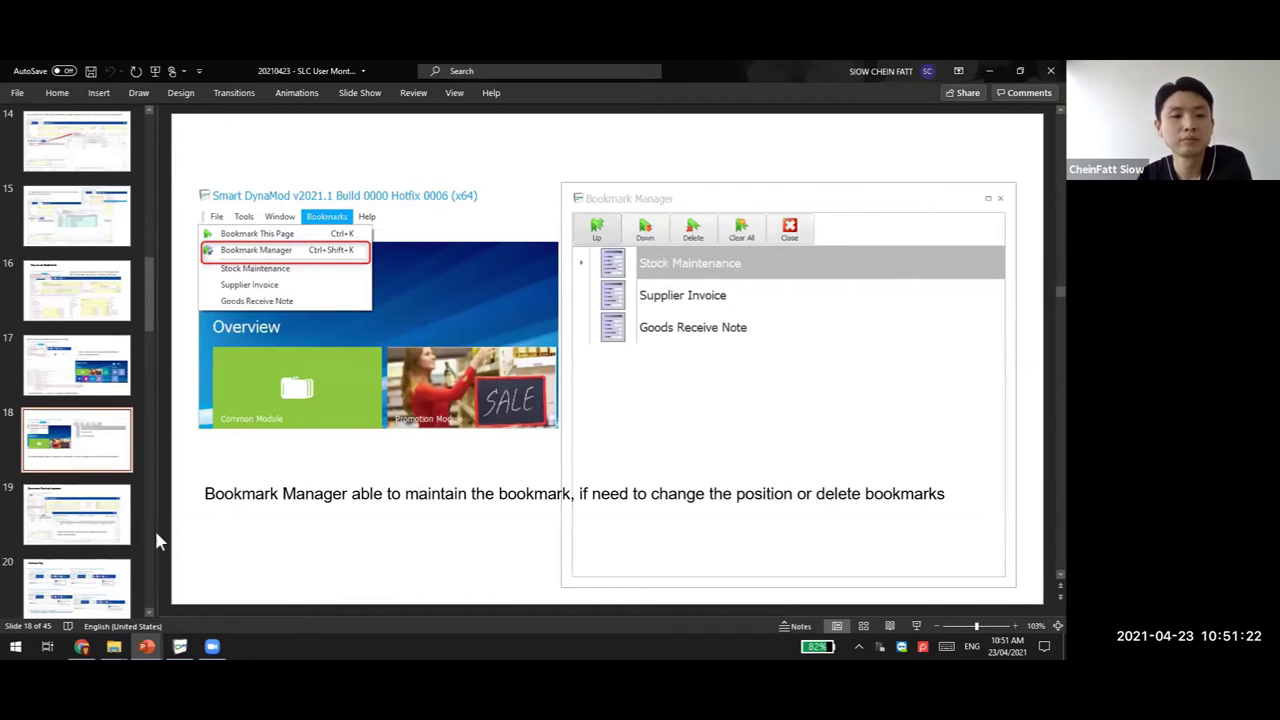
# Present the Document Posting Inspector and Shortcut Key slides, end on slide 19, and return to DynaMod
pyautogui.press('Down')
pyautogui.click(100, 535)
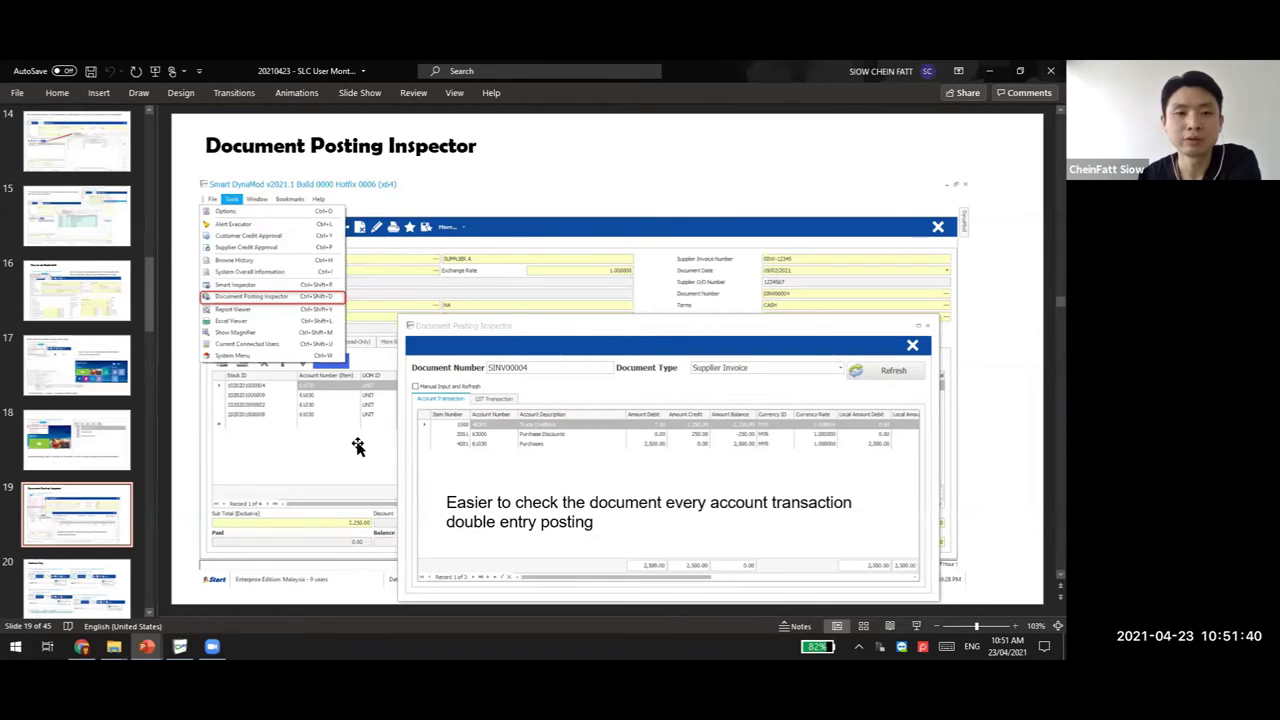
pyautogui.scroll(-1, 113, 556)
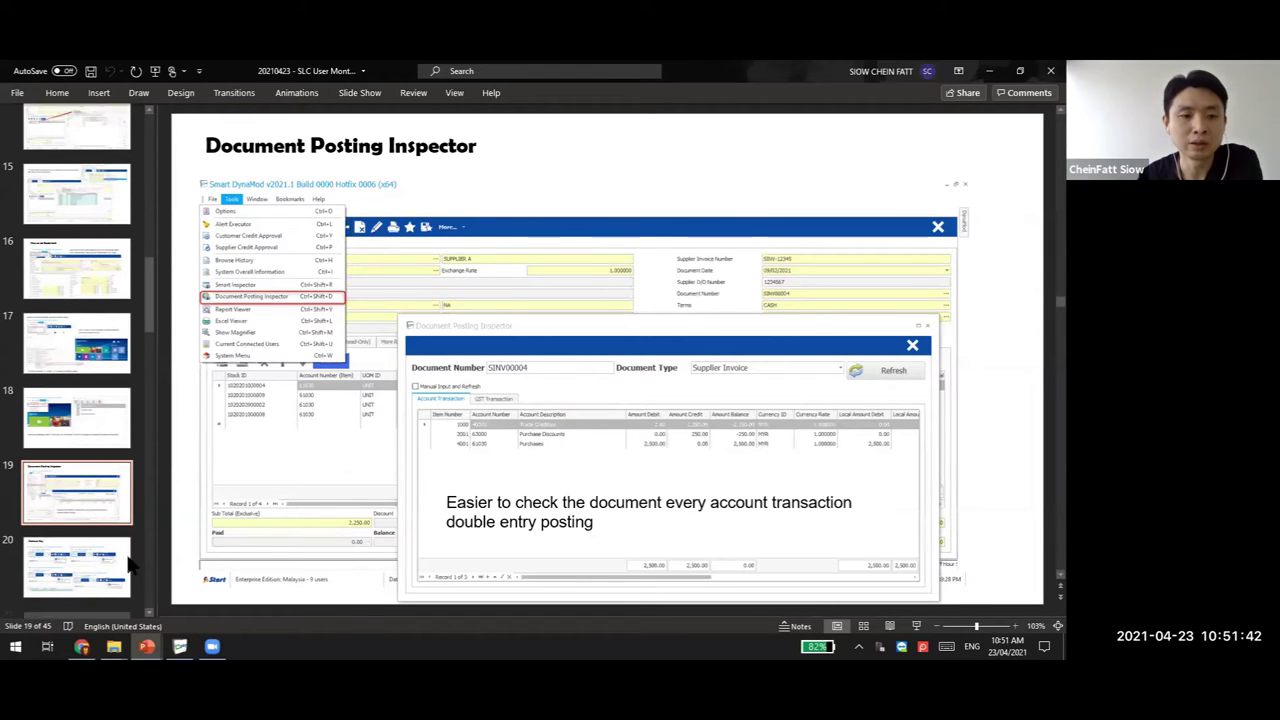
pyautogui.click(113, 556)
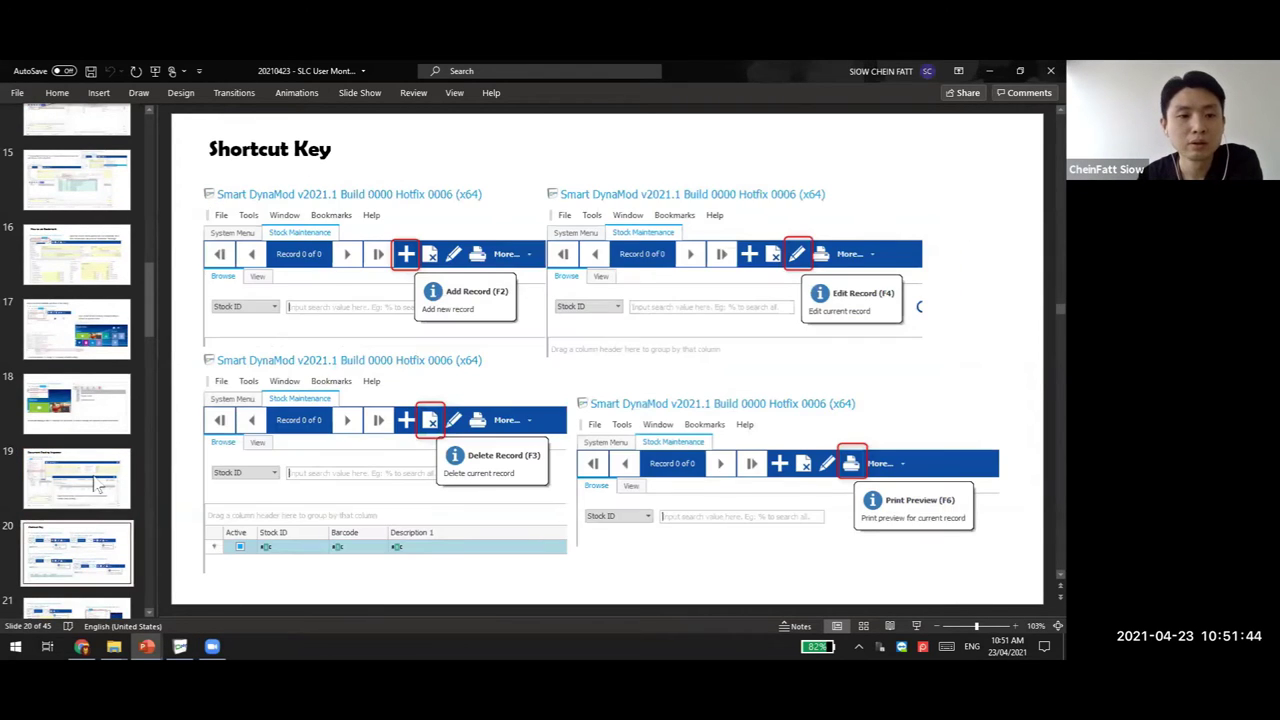
pyautogui.press('Up')
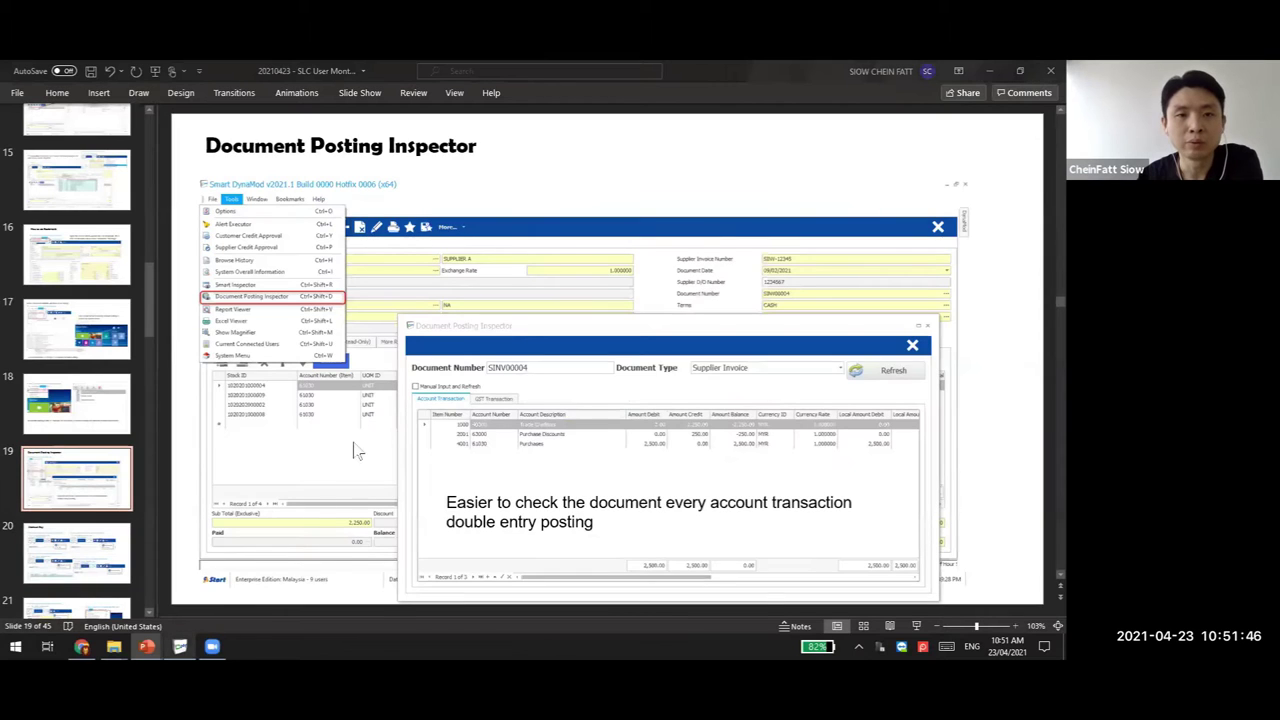
pyautogui.hotkey('alt', 'Tab')
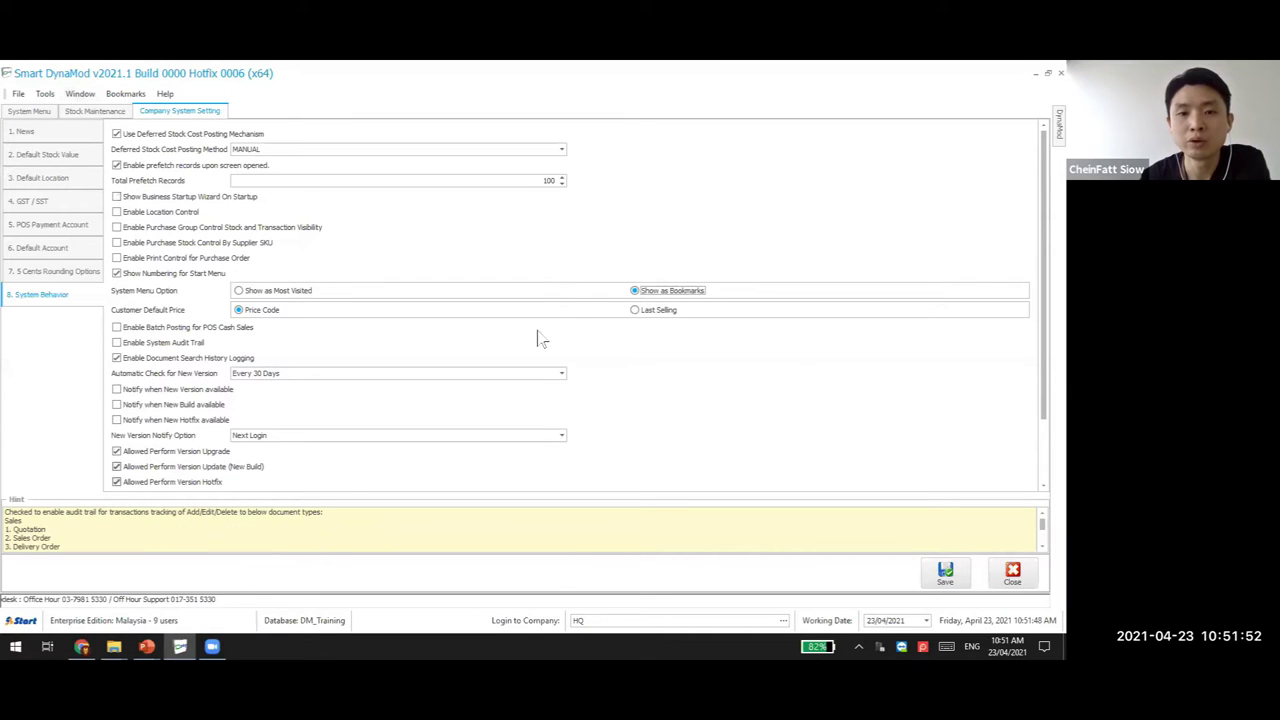
# Open invoice SINW000123 through the Supplier Invoice bookmark tile on the System Menu
pyautogui.hotkey('ctrl', 'Tab')
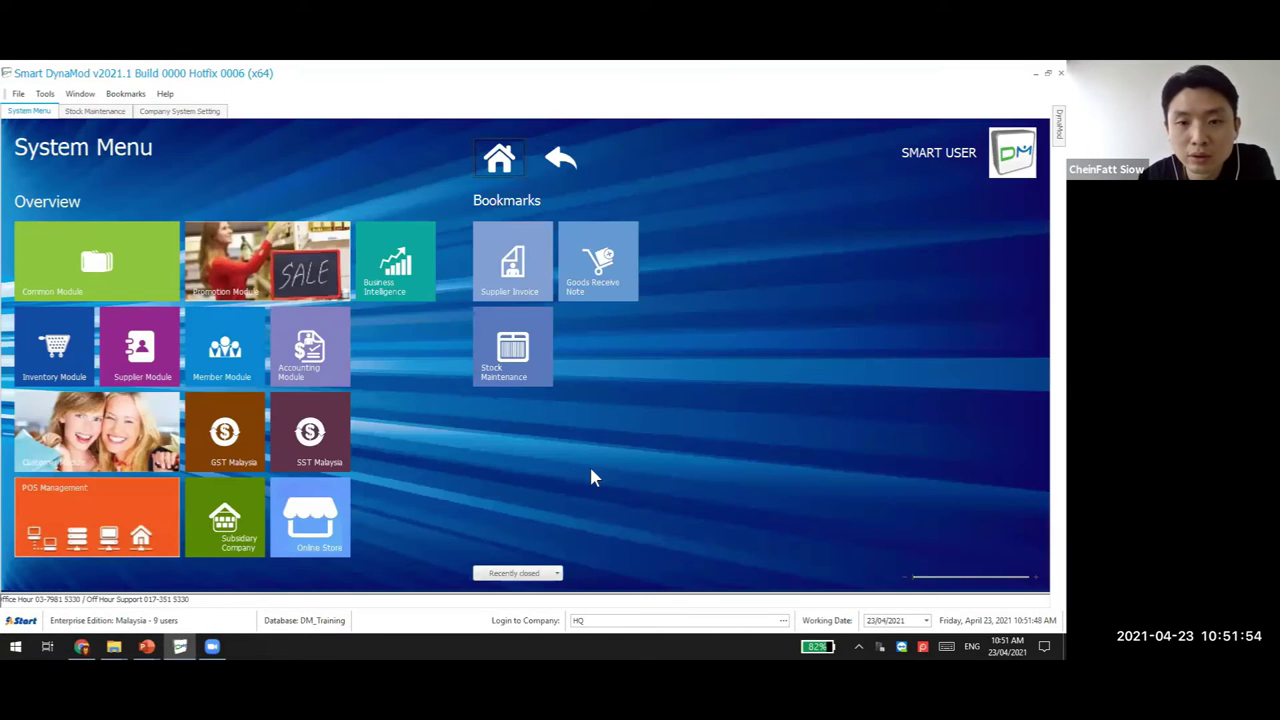
pyautogui.click(528, 535)
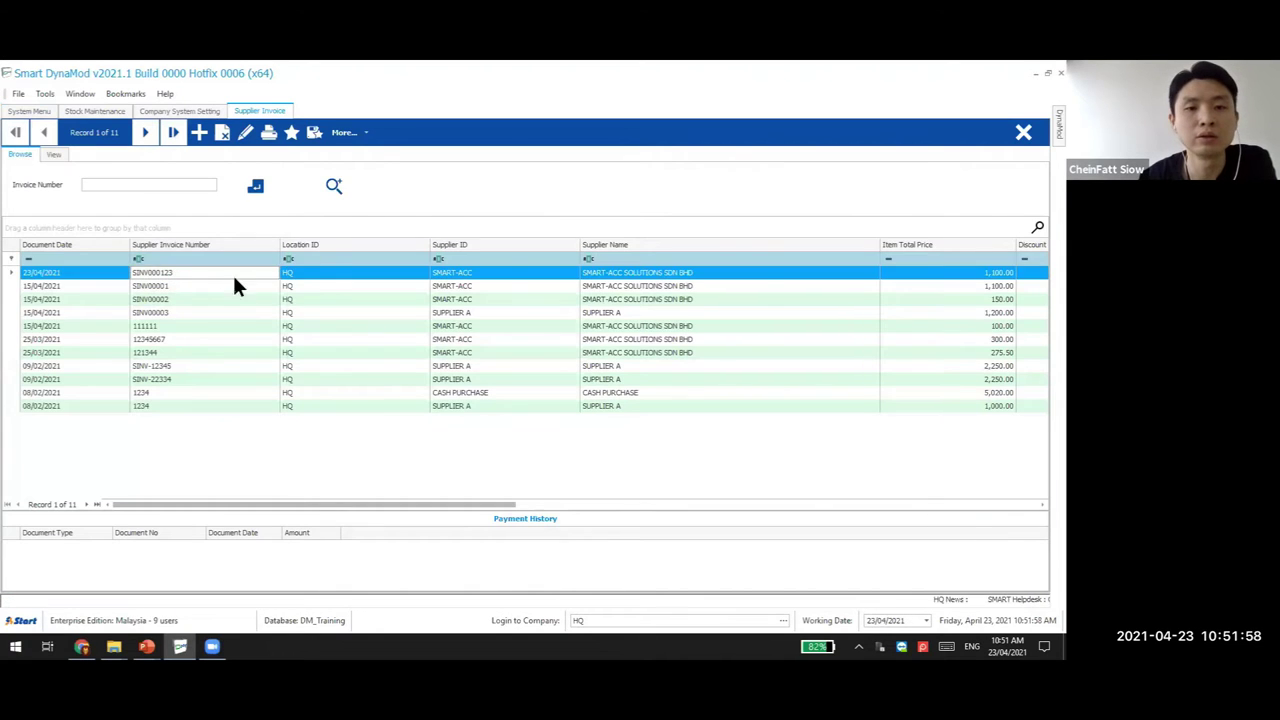
pyautogui.doubleClick(234, 281)
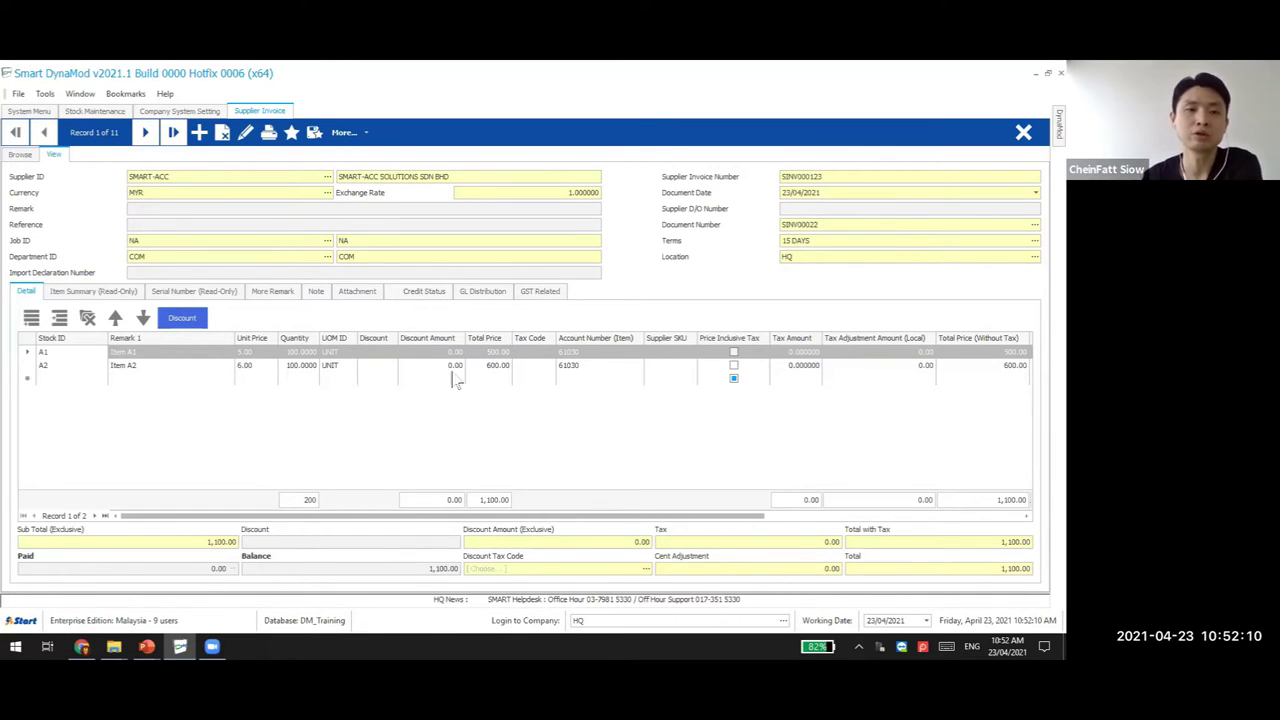
pyautogui.click(52, 96)
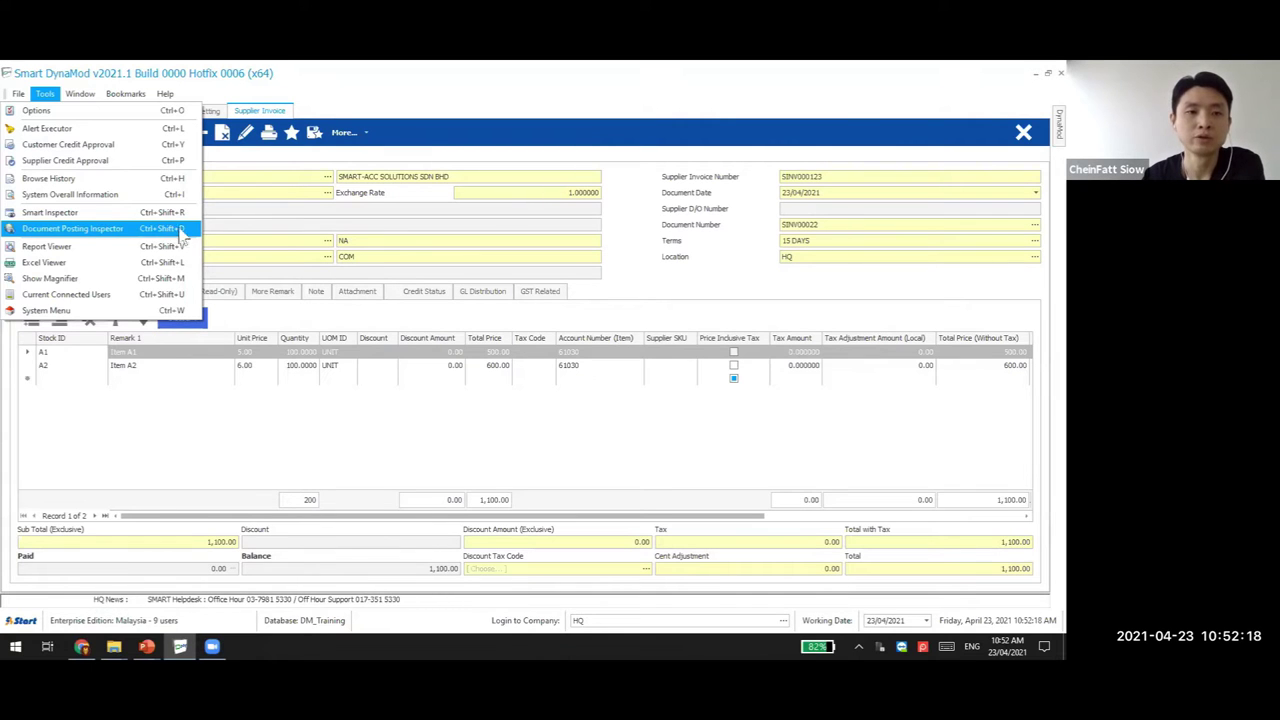
# Open the Document Posting Inspector for SINV00022 and compare its 1,100.00 Purchases and Trade Creditors postings with the invoice lines
pyautogui.click(176, 230)
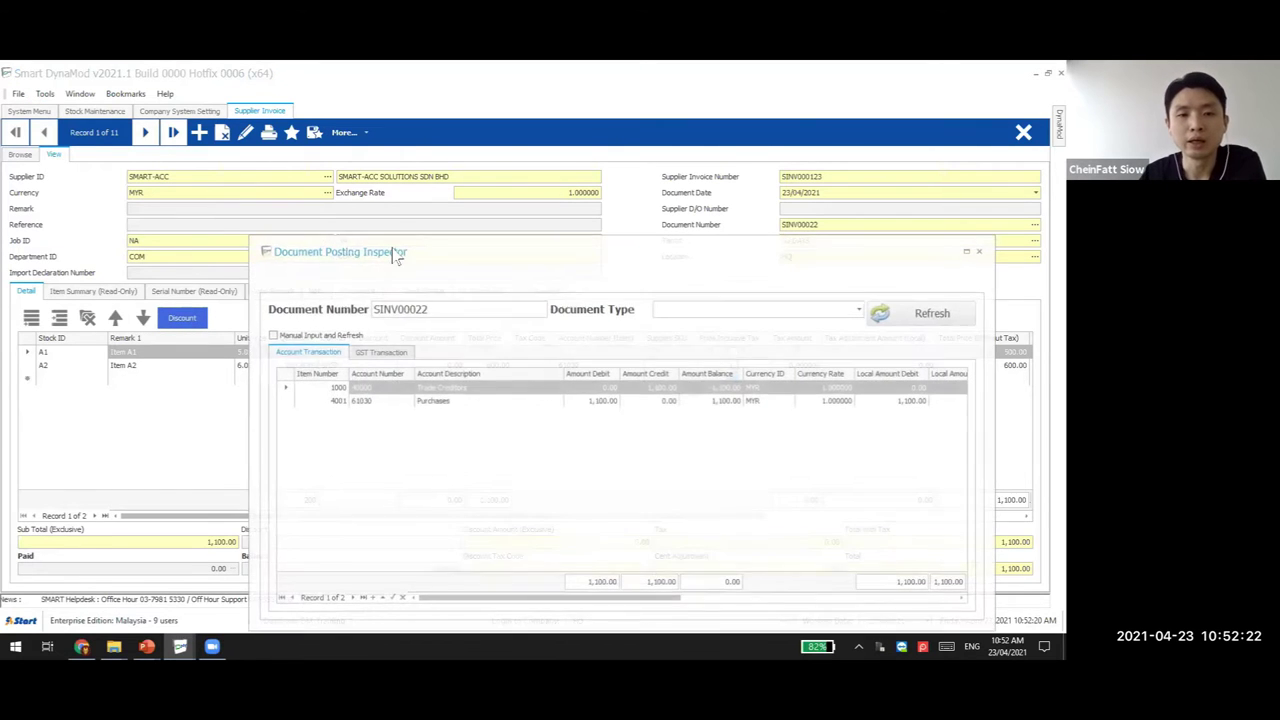
pyautogui.moveTo(514, 257); pyautogui.dragTo(457, 306)
pyautogui.click(836, 224)
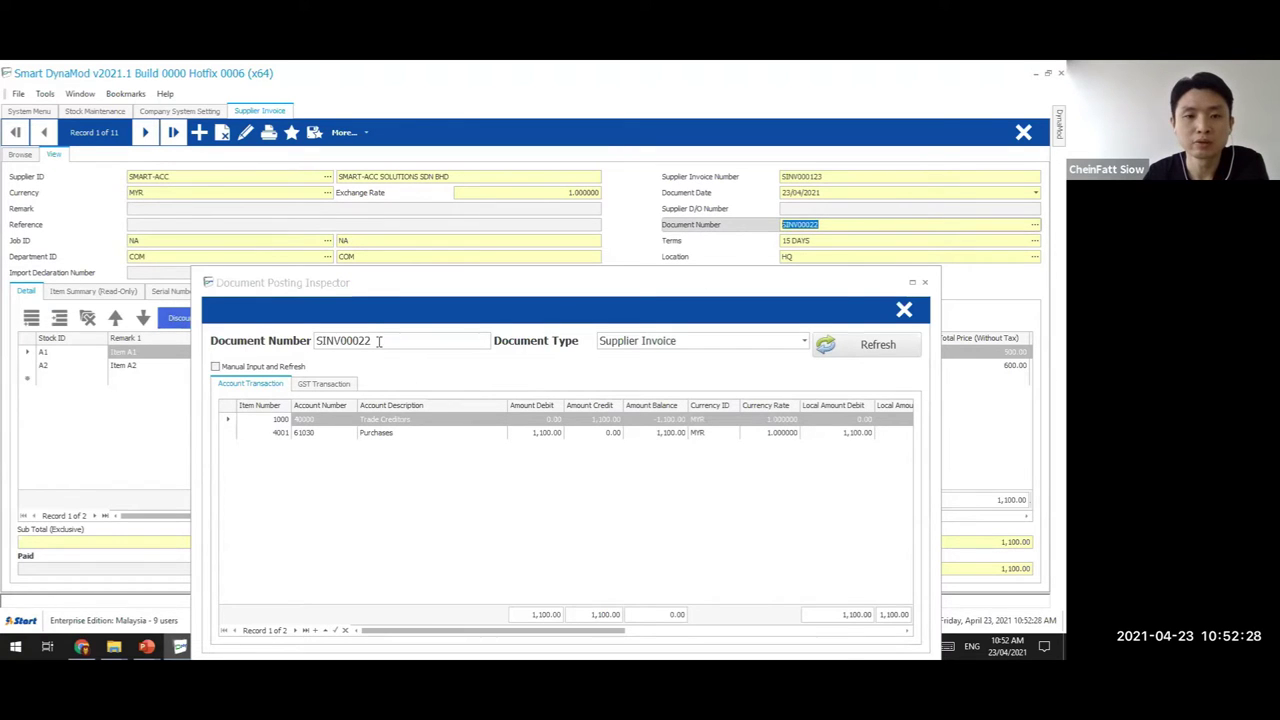
pyautogui.moveTo(379, 341); pyautogui.dragTo(306, 341)
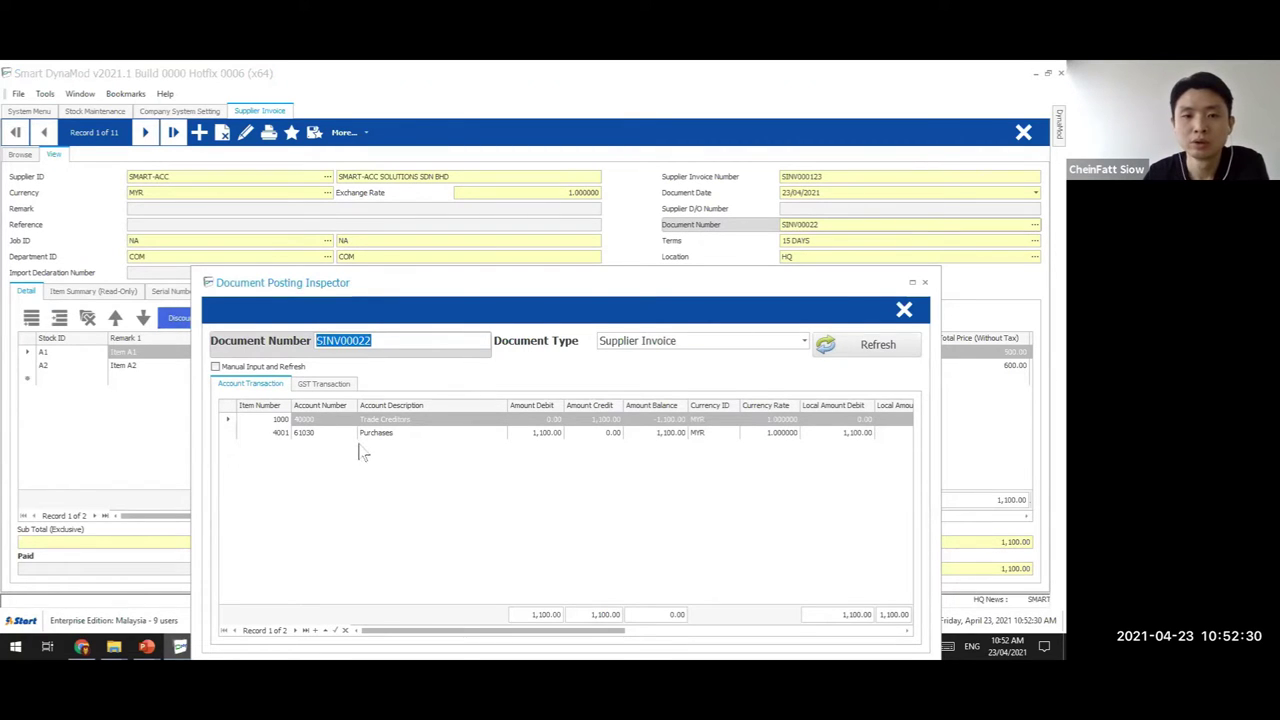
pyautogui.moveTo(617, 281); pyautogui.dragTo(677, 181)
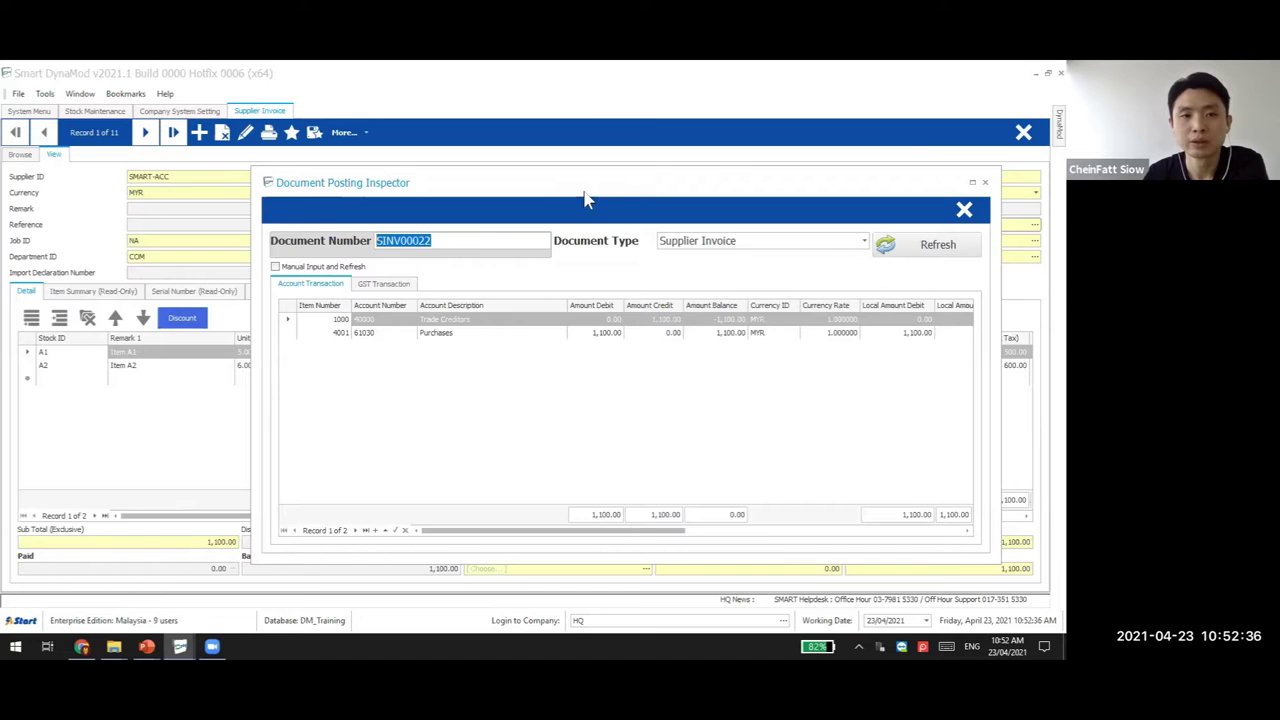
pyautogui.moveTo(586, 200); pyautogui.dragTo(653, 206)
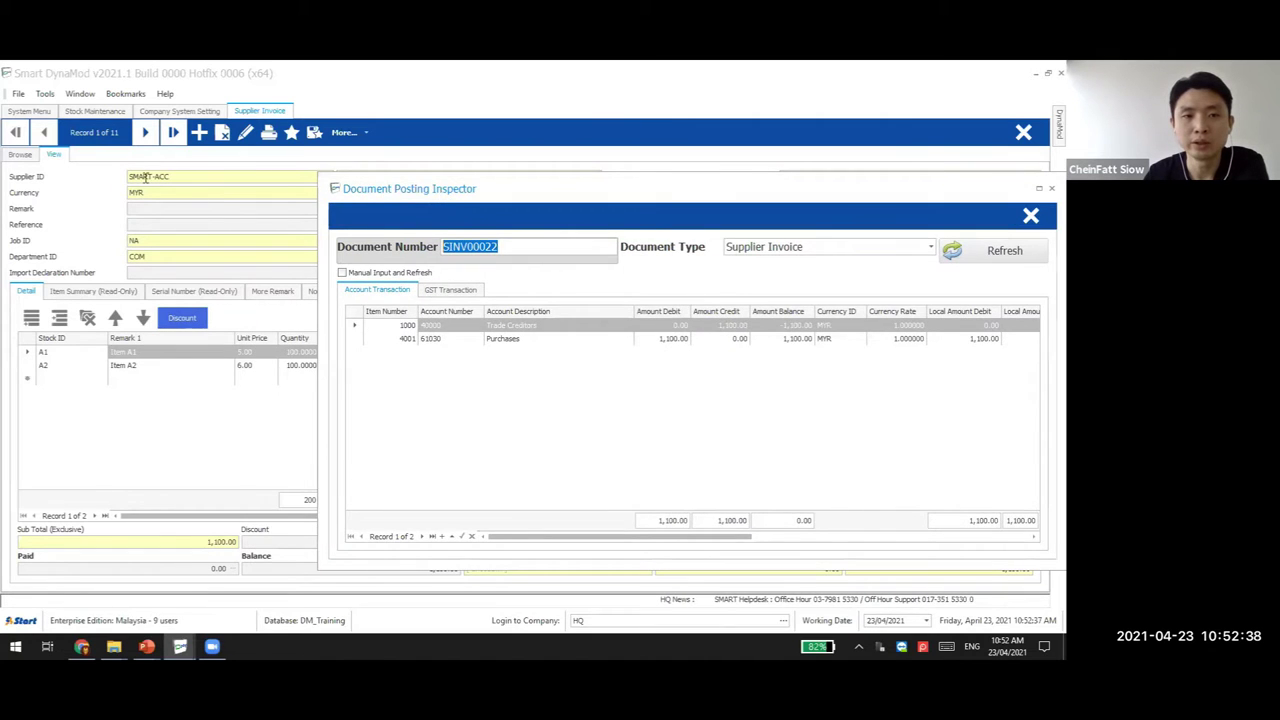
pyautogui.click(184, 174)
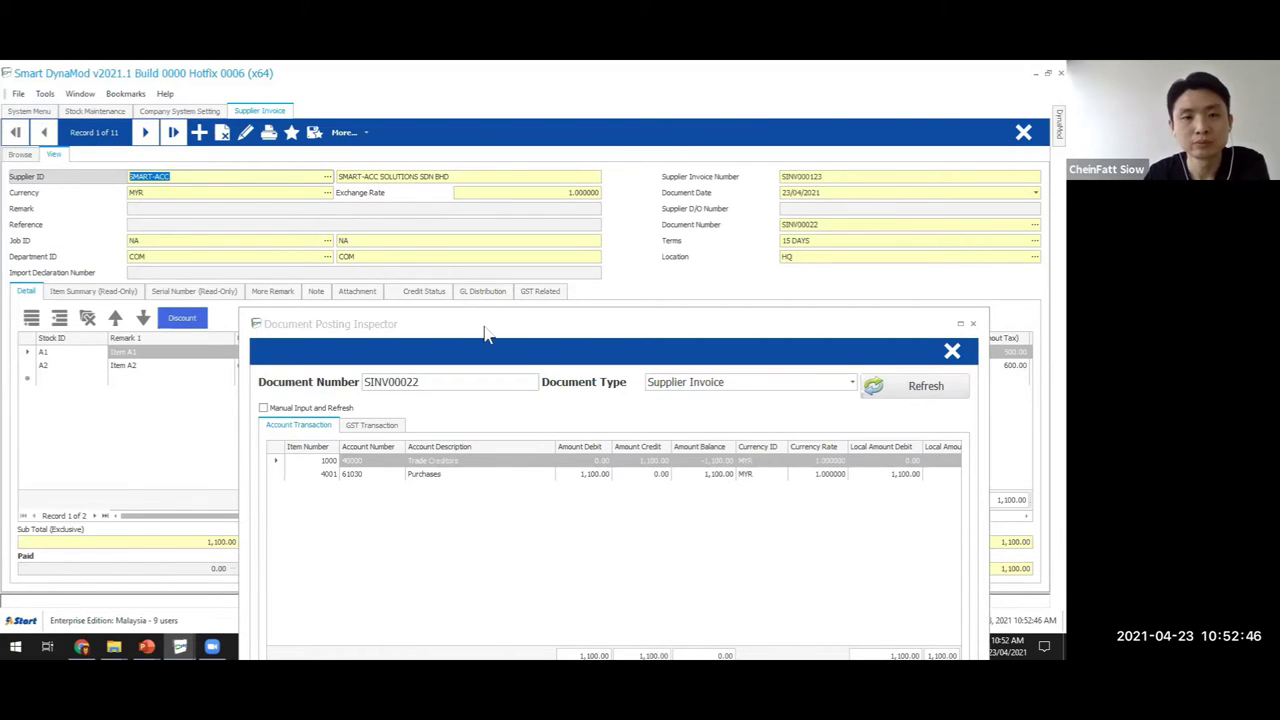
pyautogui.click(485, 421)
pyautogui.click(480, 386)
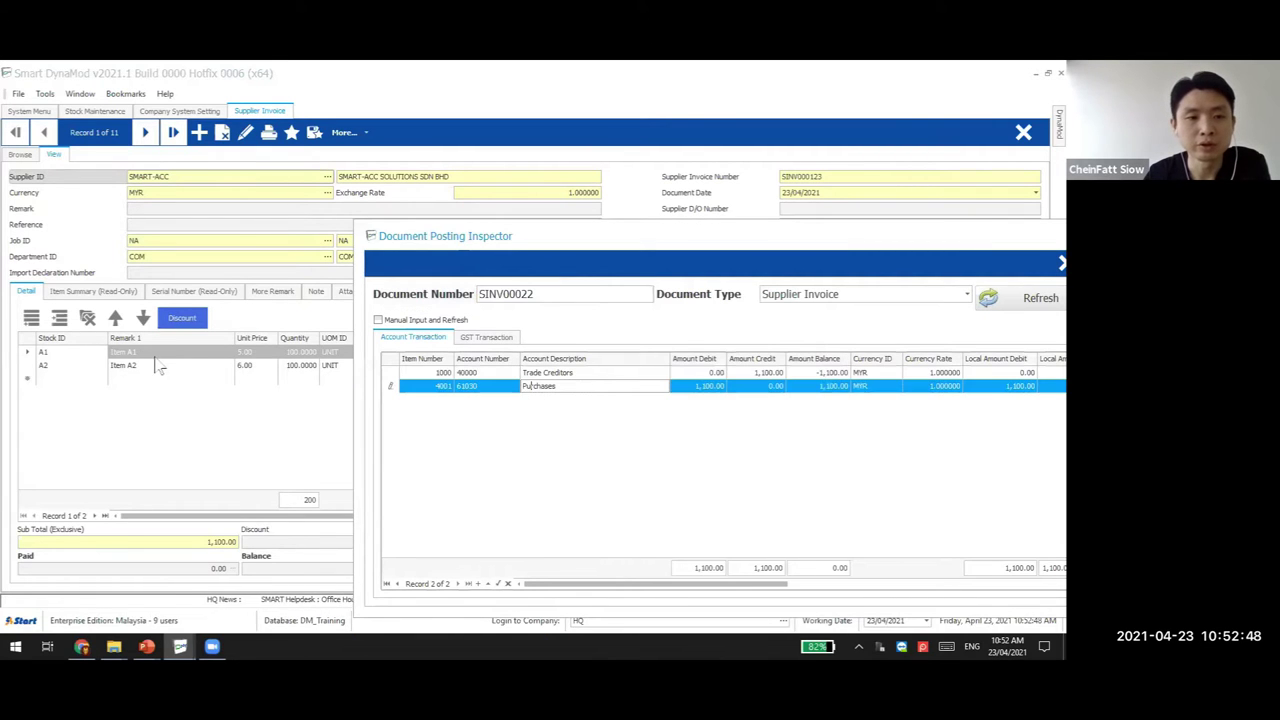
pyautogui.click(115, 401)
pyautogui.moveTo(671, 263); pyautogui.dragTo(606, 438)
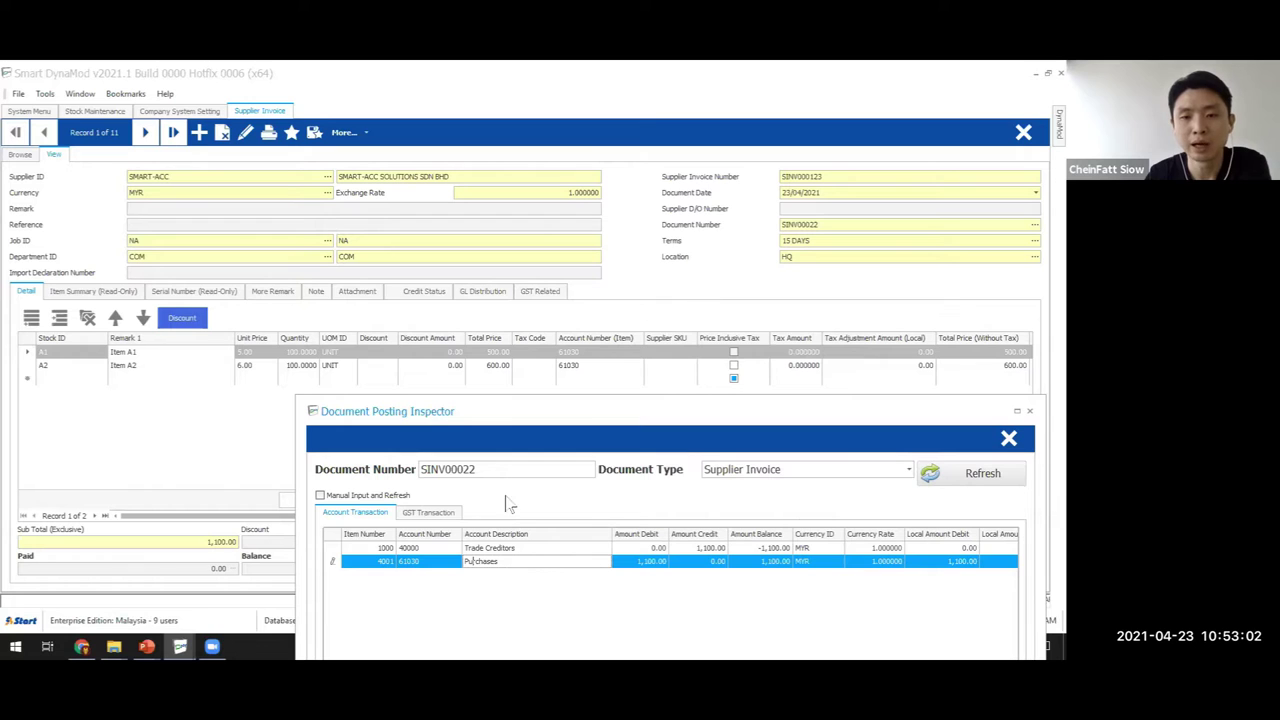
# Give invoice line A1 a 10% discount and save the invoice
pyautogui.click(1010, 438)
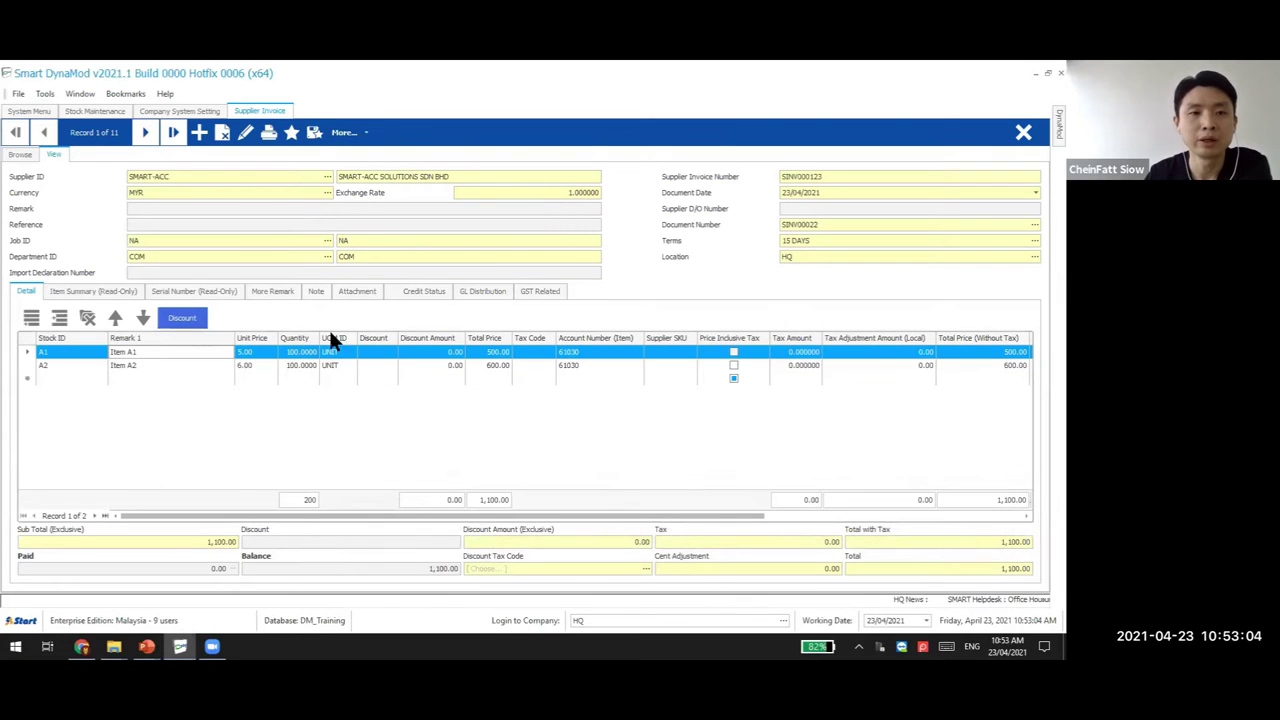
pyautogui.press('F2')
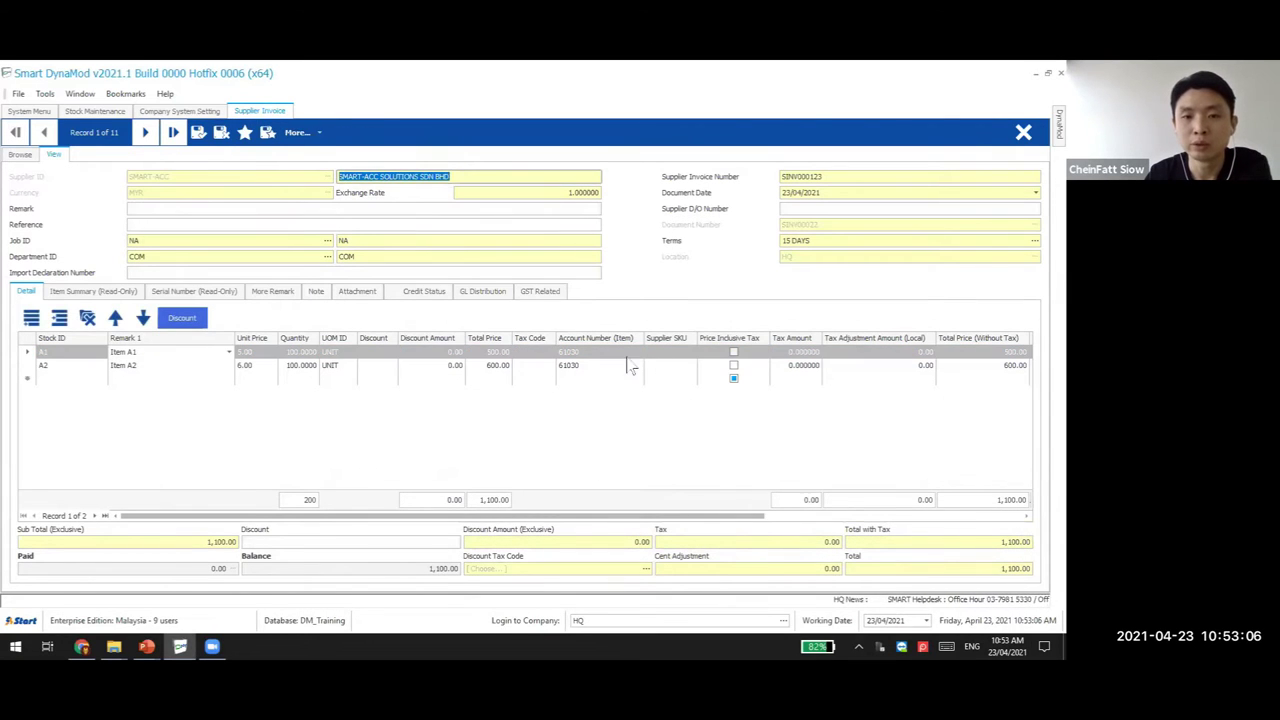
pyautogui.click(408, 354)
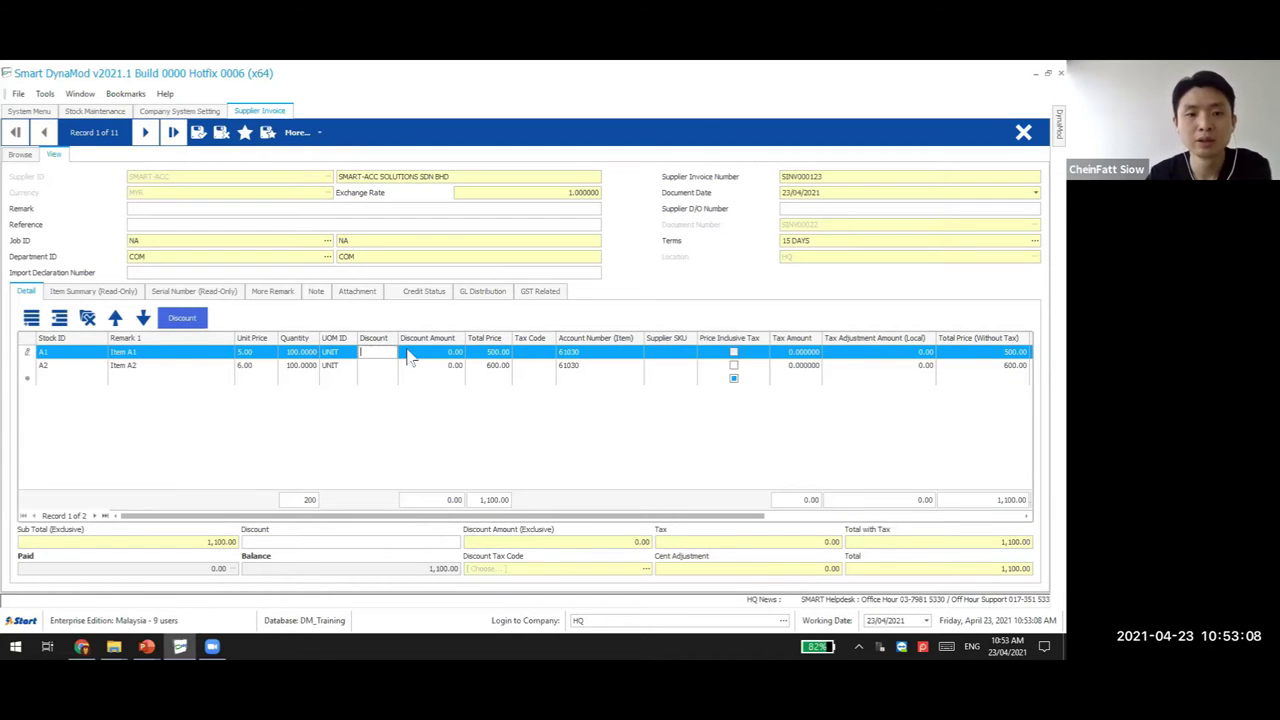
pyautogui.write('10%')
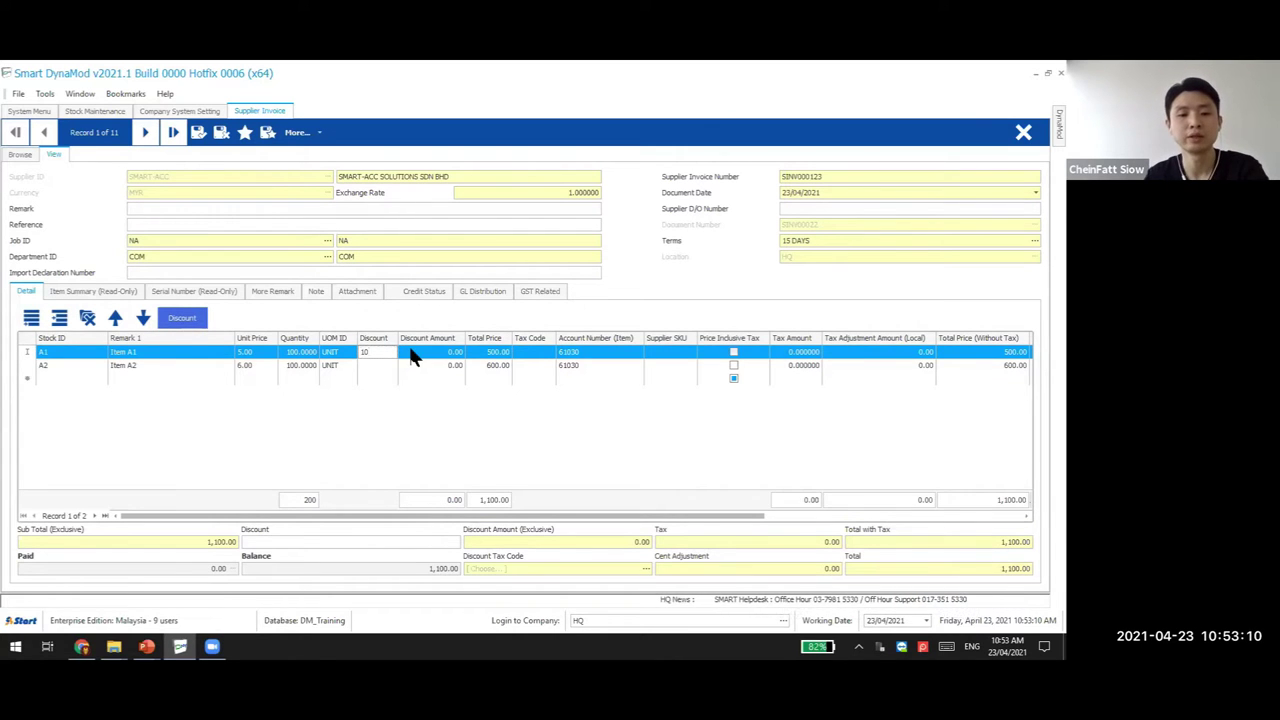
pyautogui.click(375, 365)
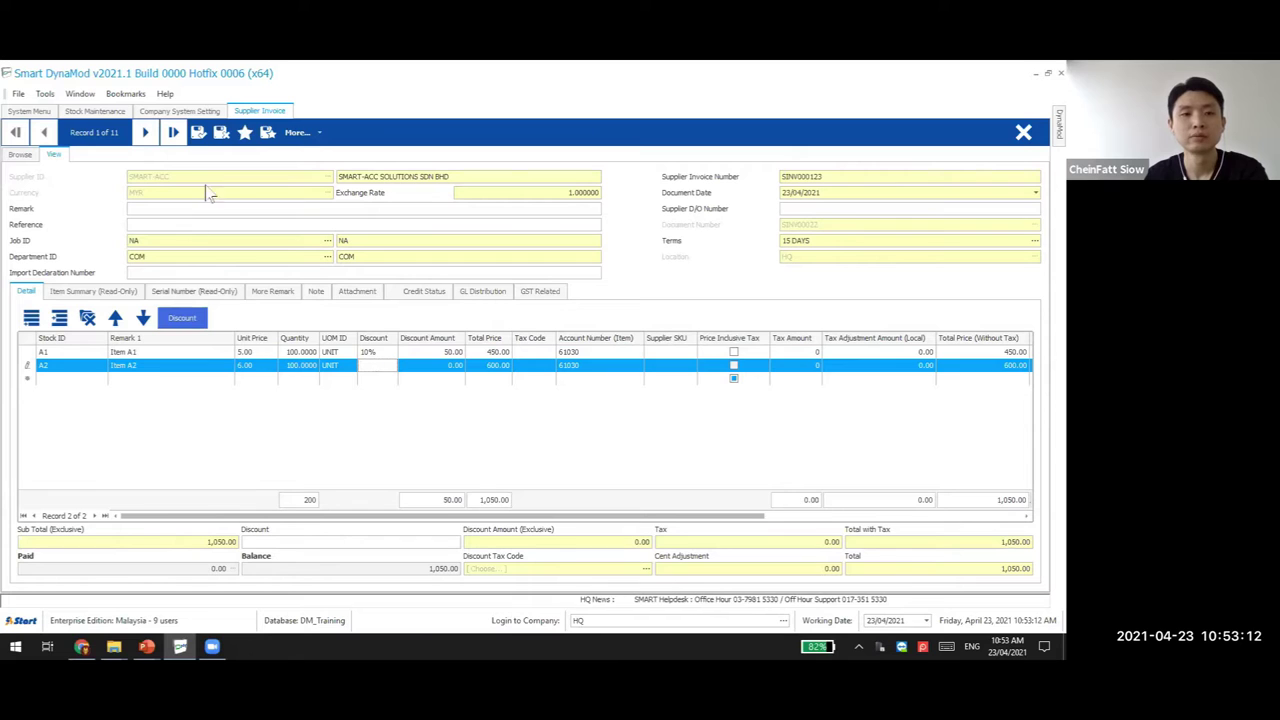
pyautogui.click(199, 132)
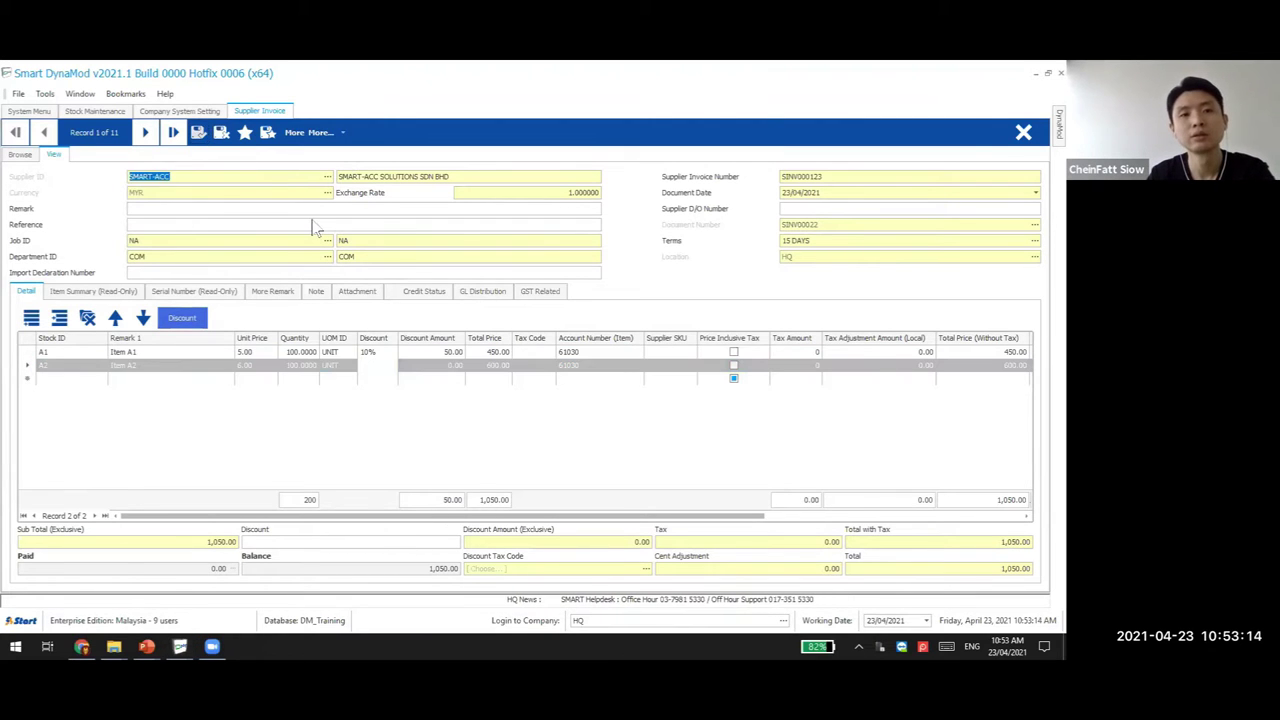
# Reopen the Document Posting Inspector and locate the new Purchase Discounts posting line
pyautogui.click(45, 93)
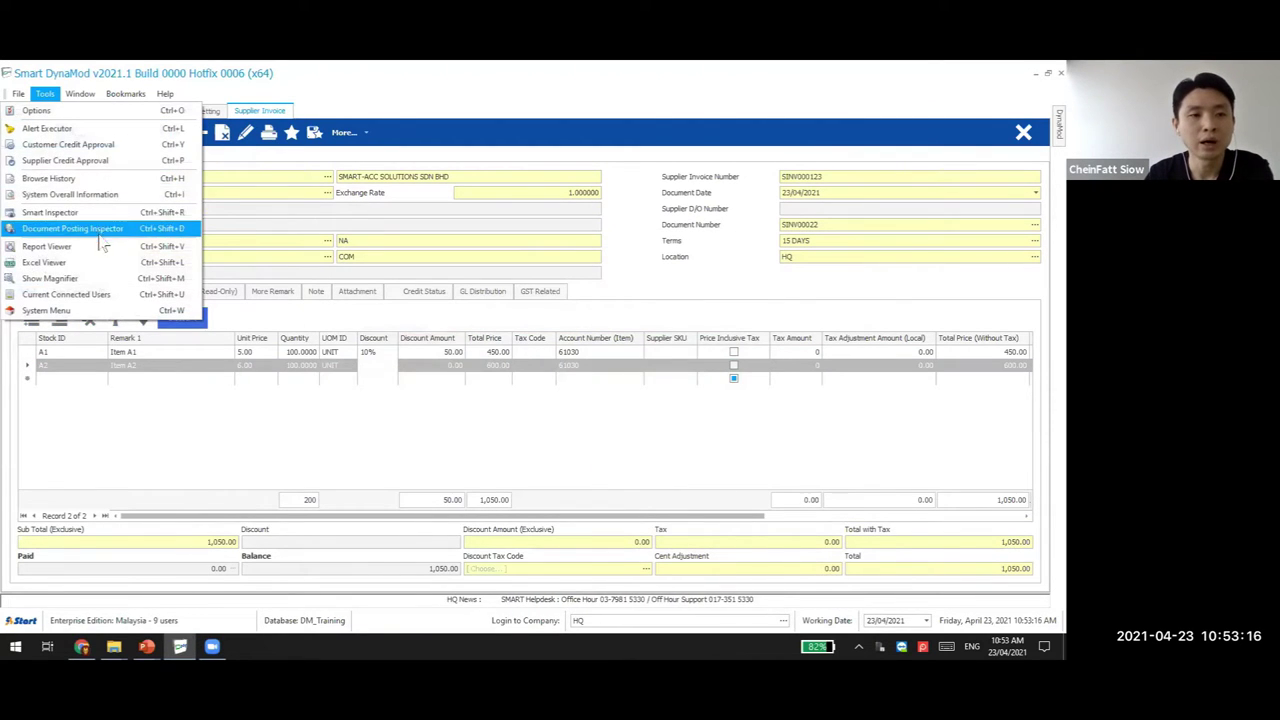
pyautogui.click(105, 230)
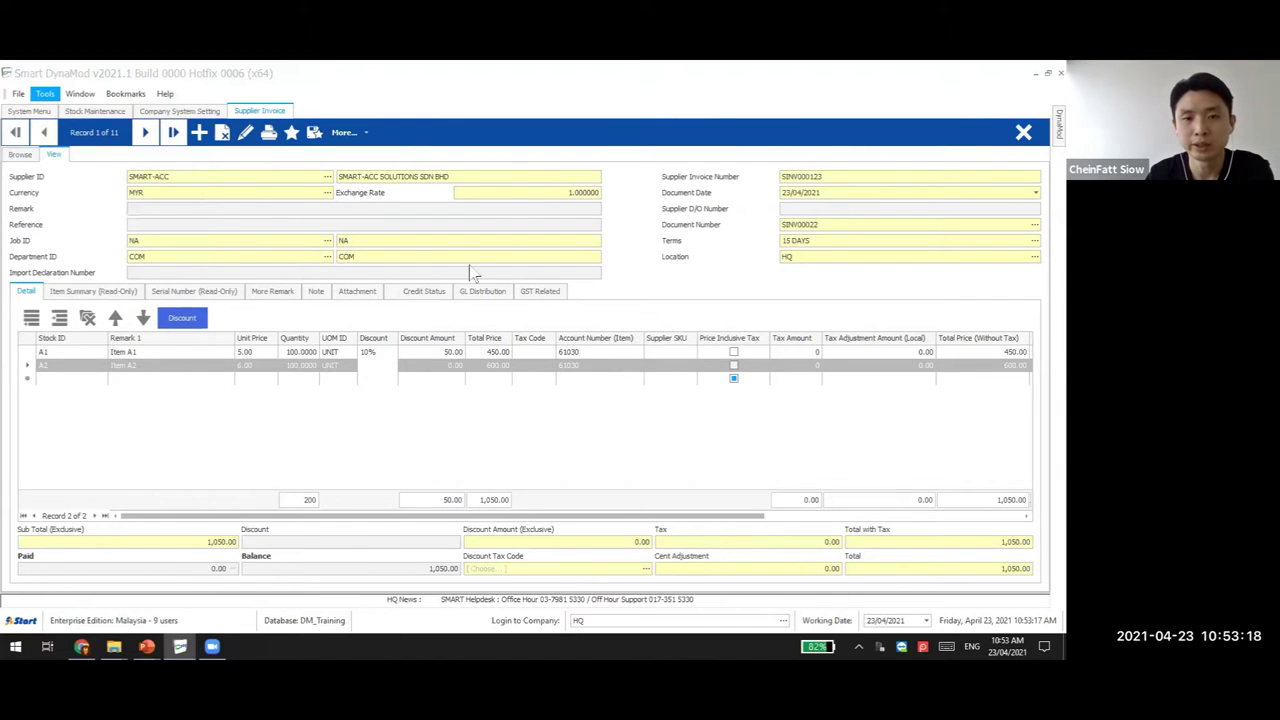
pyautogui.moveTo(596, 418); pyautogui.dragTo(627, 318)
pyautogui.click(543, 447)
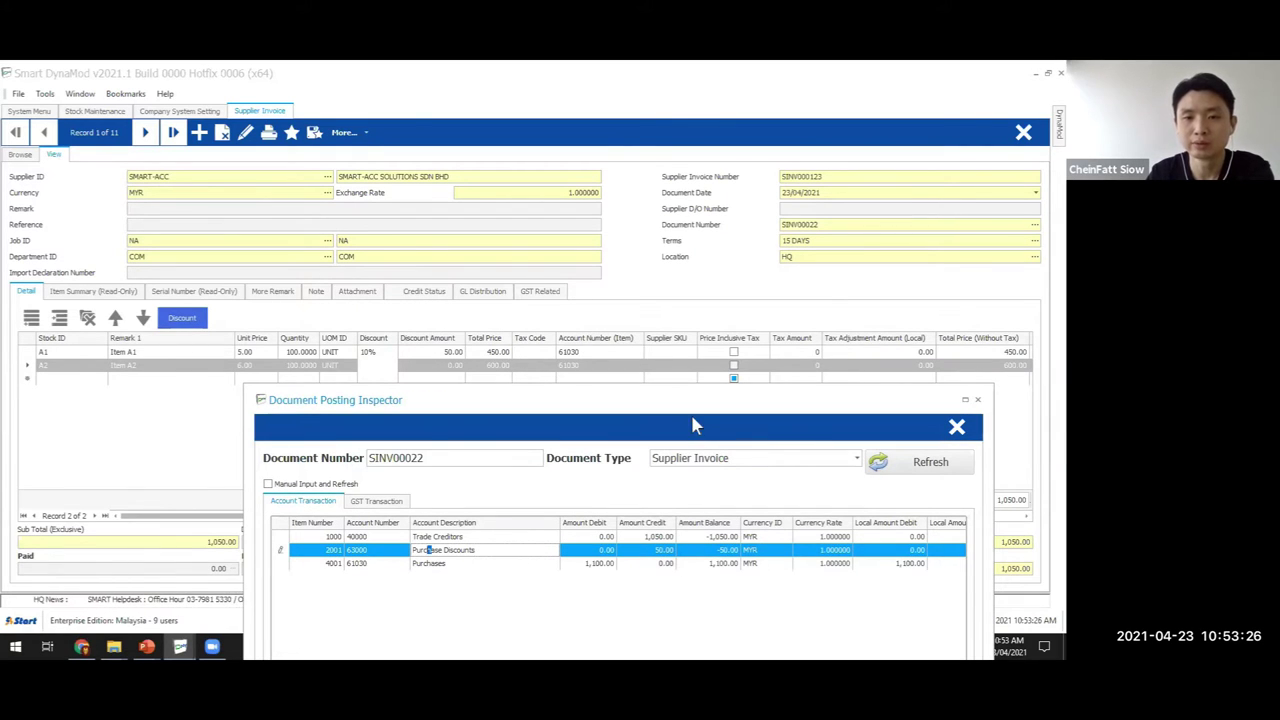
pyautogui.moveTo(690, 407); pyautogui.dragTo(711, 243)
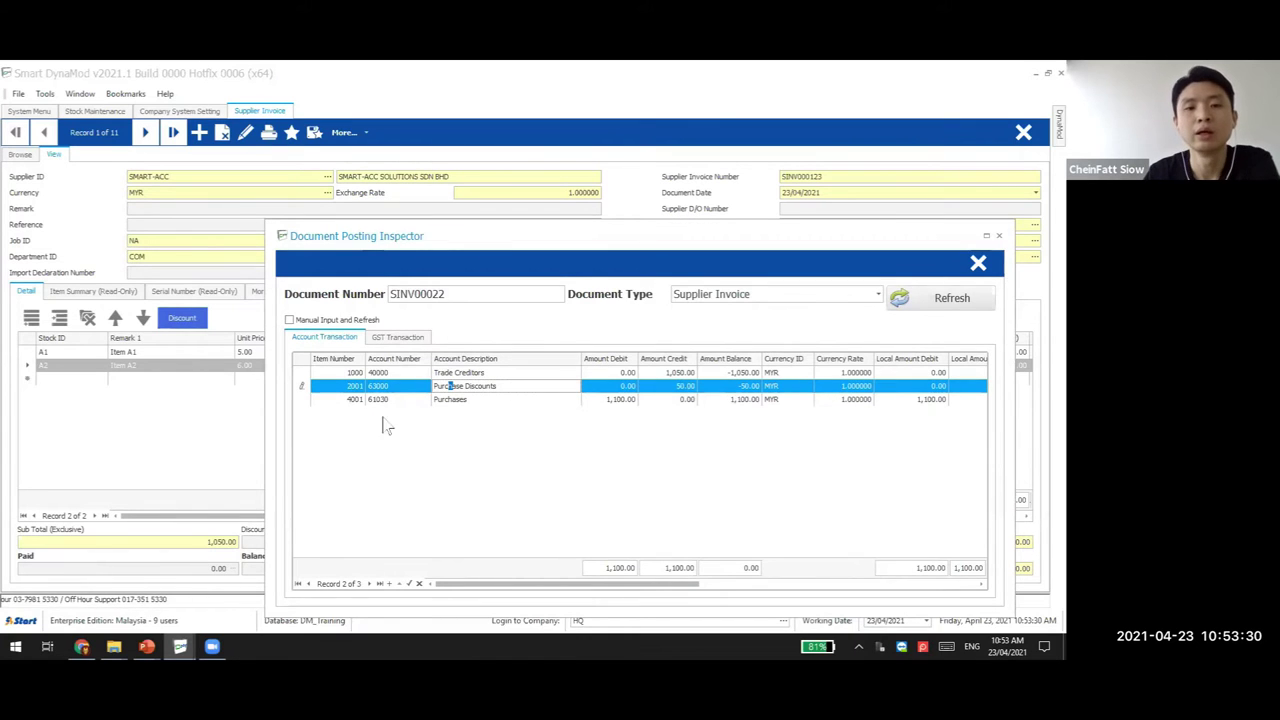
# Compare the Account and empty GST transaction tabs, refresh the postings, and close the inspector
pyautogui.click(399, 338)
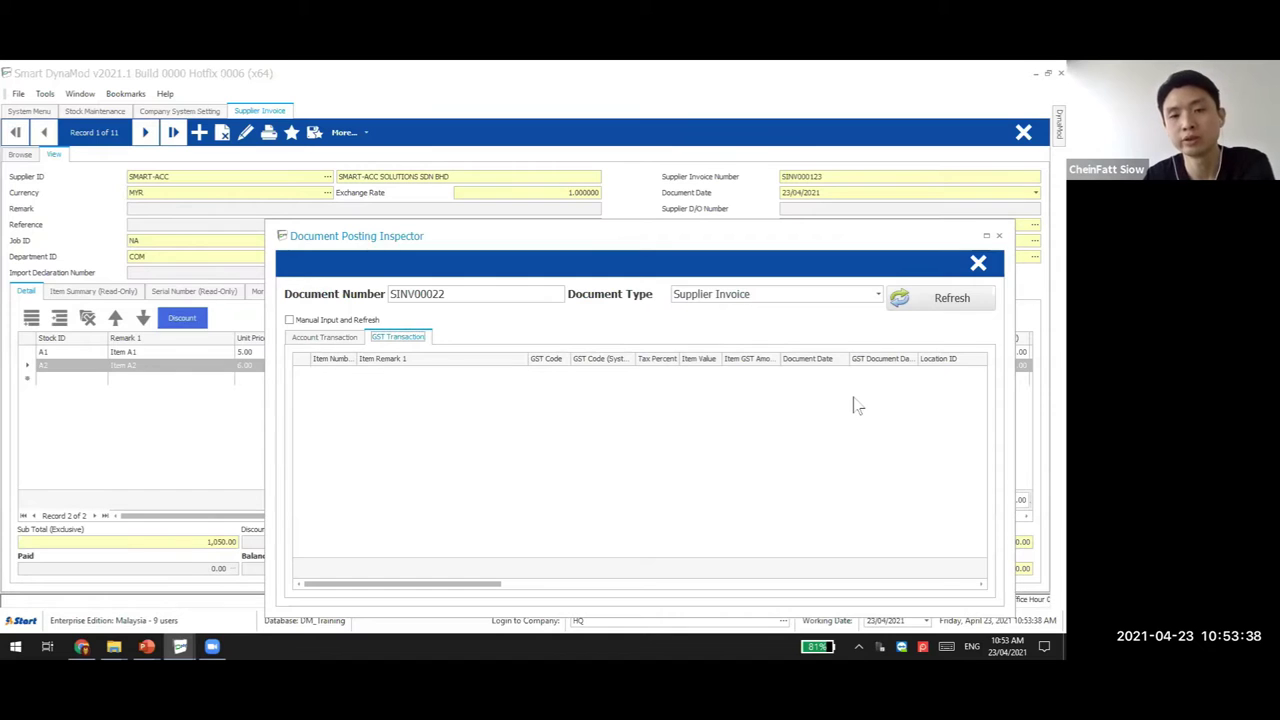
pyautogui.click(328, 338)
pyautogui.click(405, 338)
pyautogui.click(333, 338)
pyautogui.click(398, 340)
pyautogui.click(333, 340)
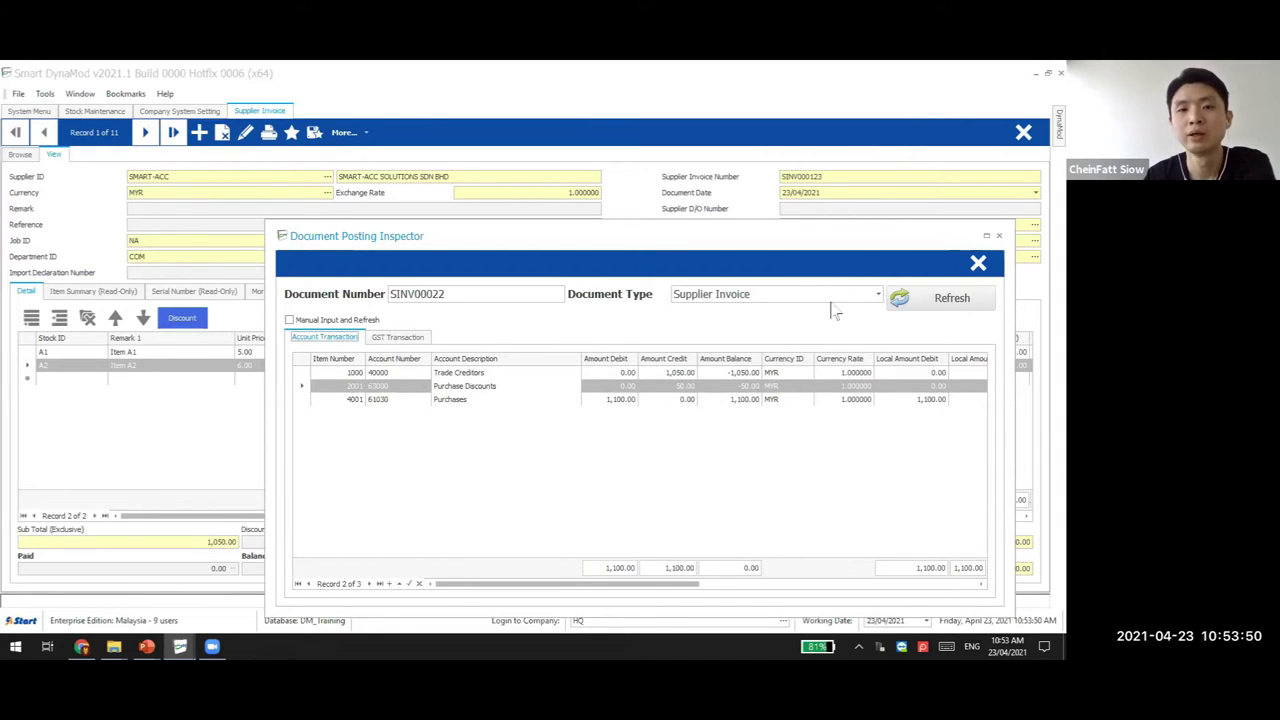
pyautogui.click(937, 303)
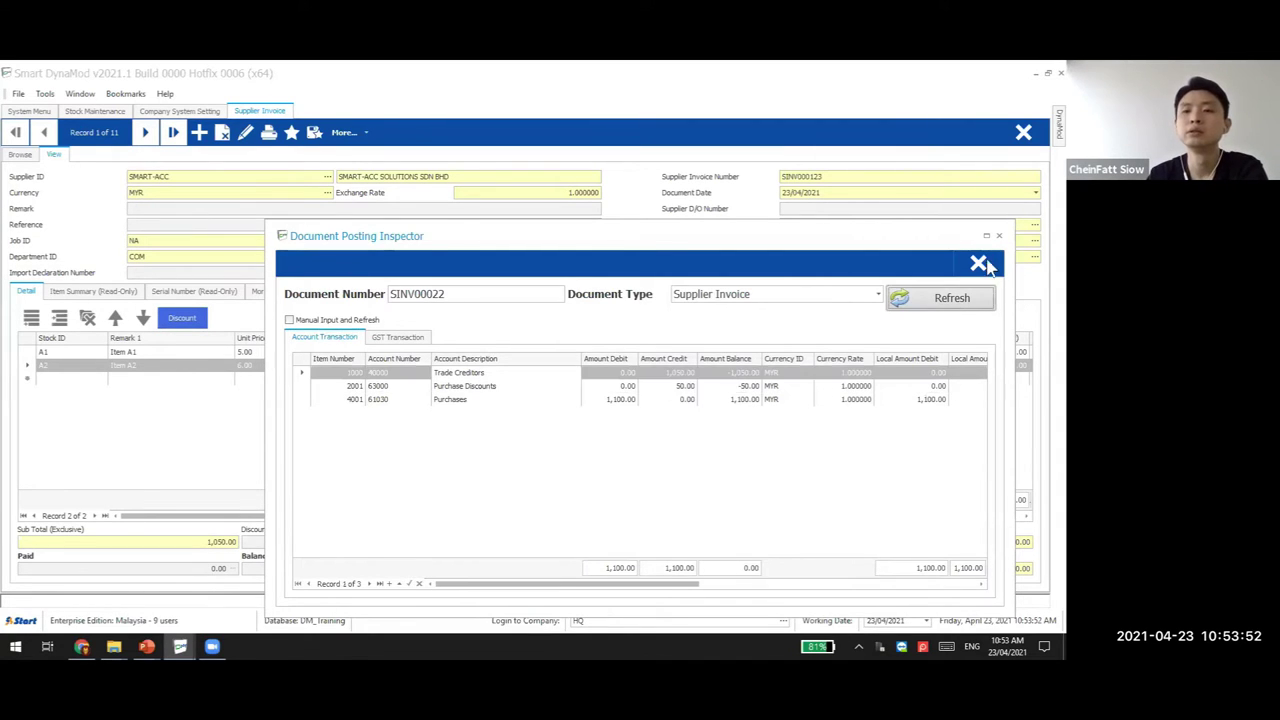
pyautogui.click(978, 263)
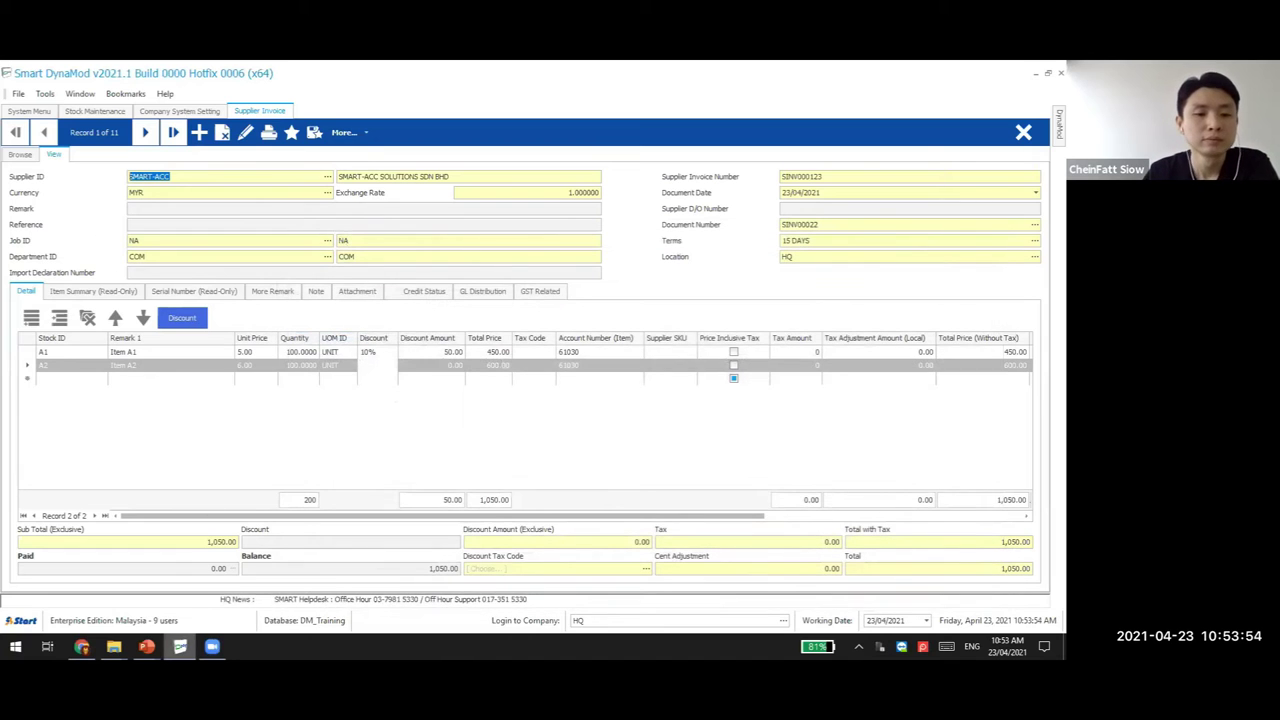
# Show slide 20, 'Shortcut Key', in the PowerPoint deck, then return to the DynaMod supplier invoice
pyautogui.click(146, 646)
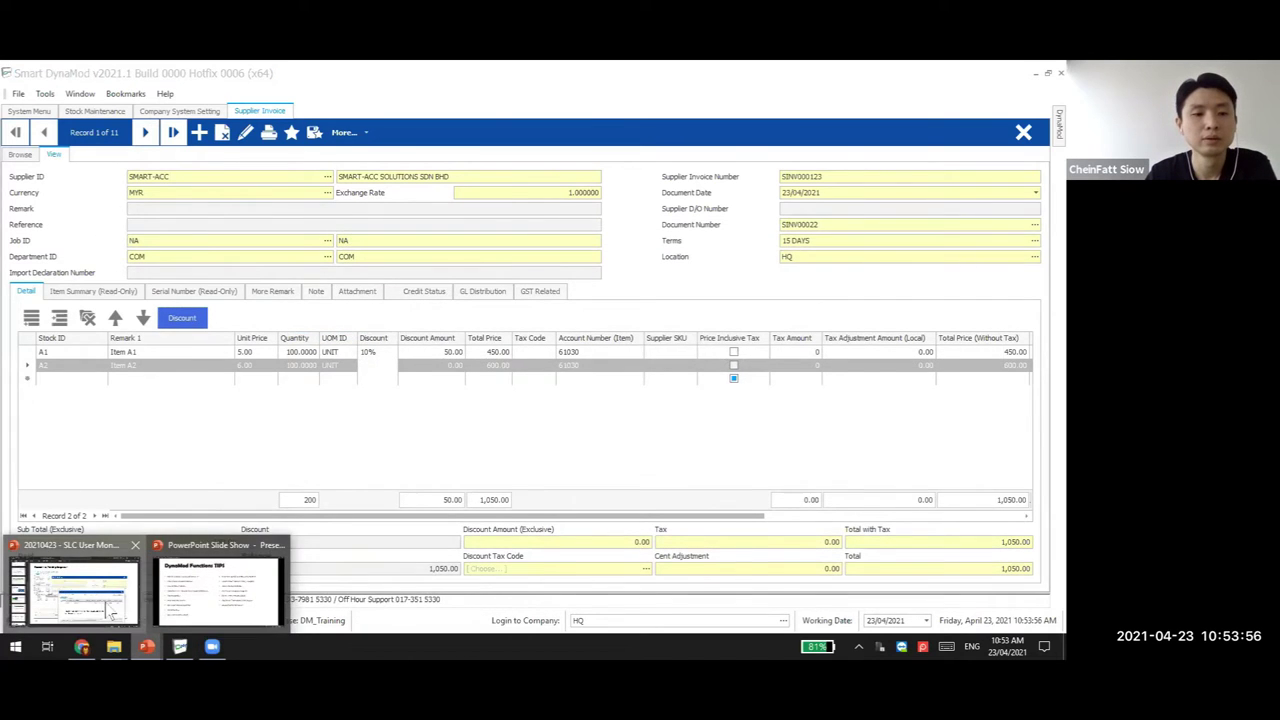
pyautogui.click(106, 605)
pyautogui.scroll(-3, 80, 378)
pyautogui.click(78, 345)
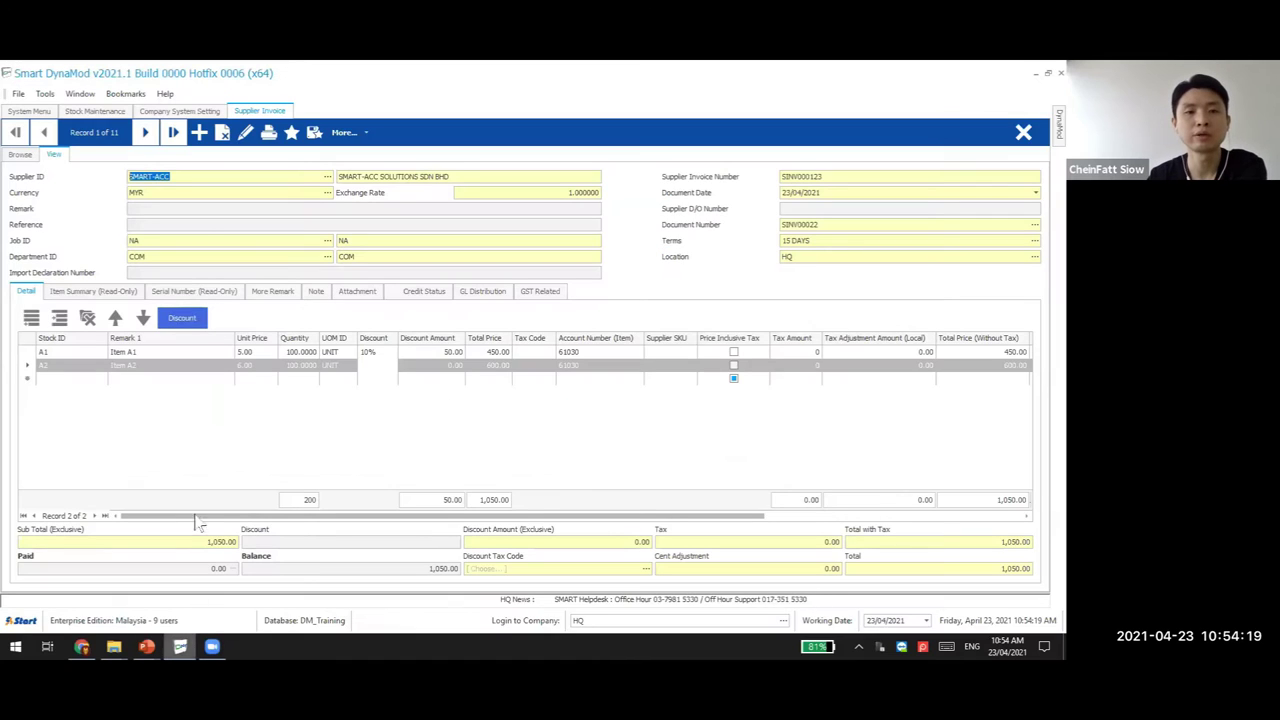
pyautogui.click(180, 646)
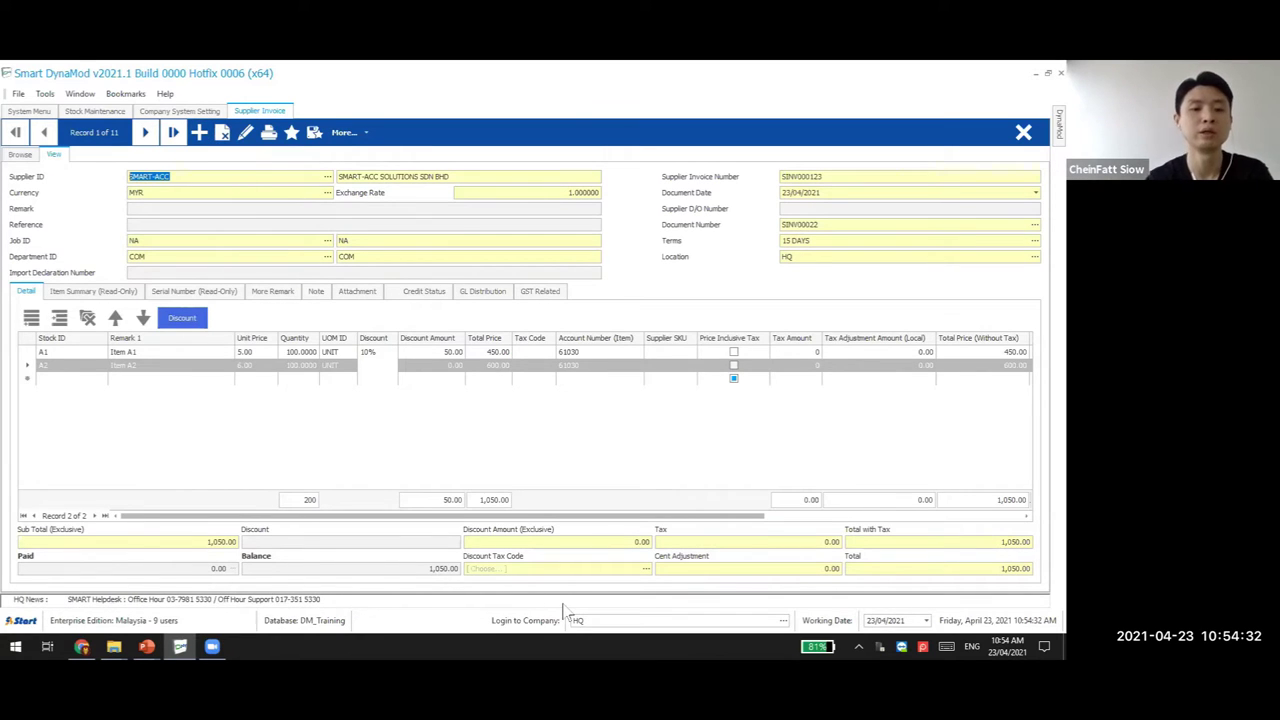
# Demonstrate F2 new invoice twice and the delete prompt, cancelling each so nothing changes
pyautogui.press('XF86AudioLowerVolume')
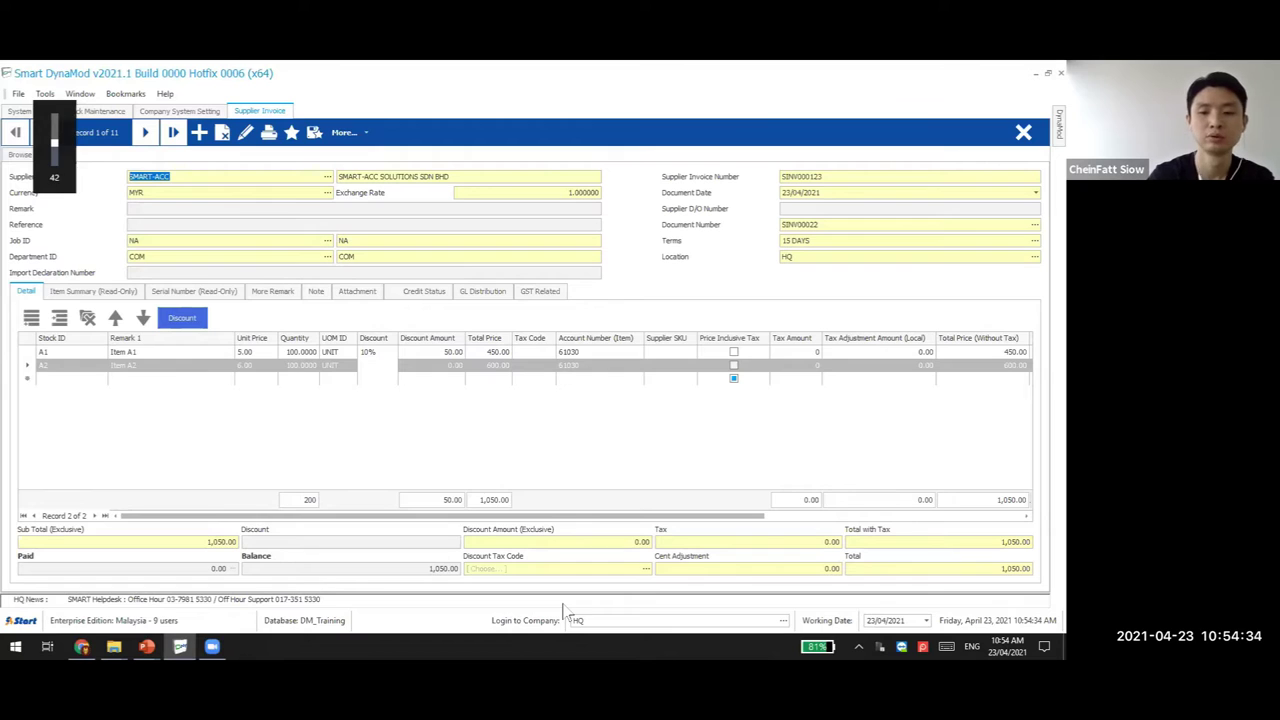
pyautogui.press('Escape')
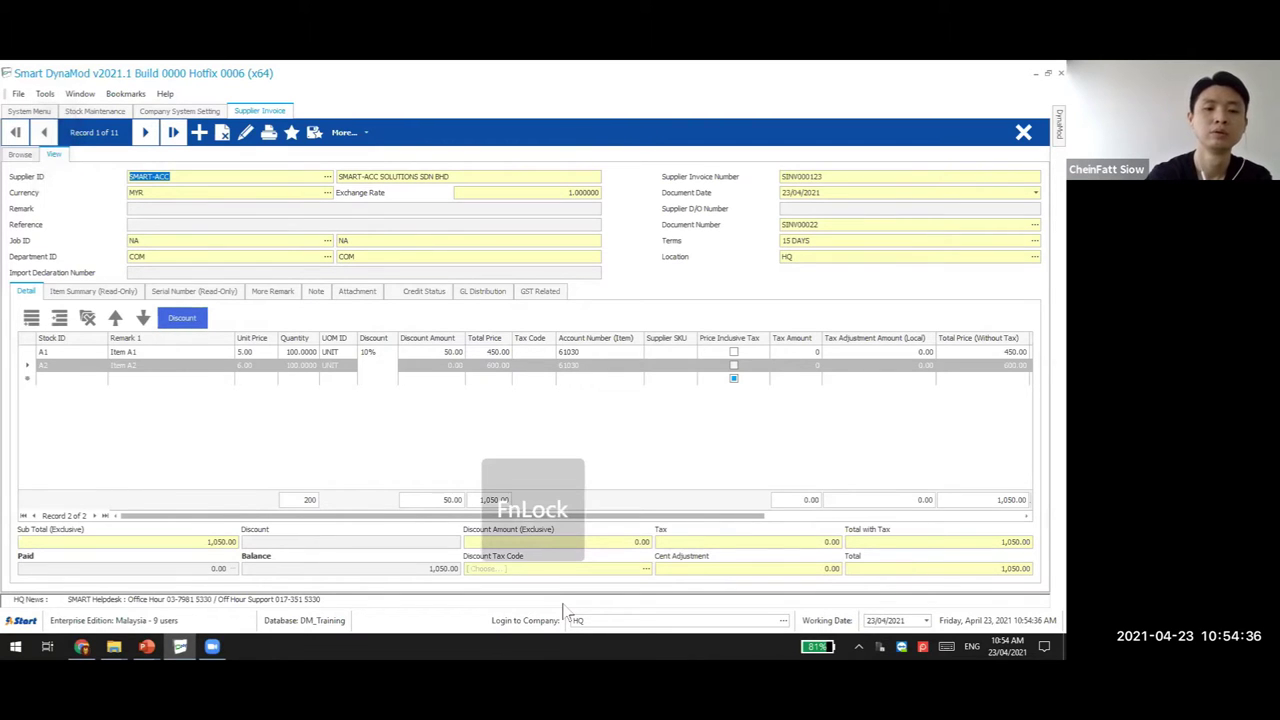
pyautogui.press('F2')
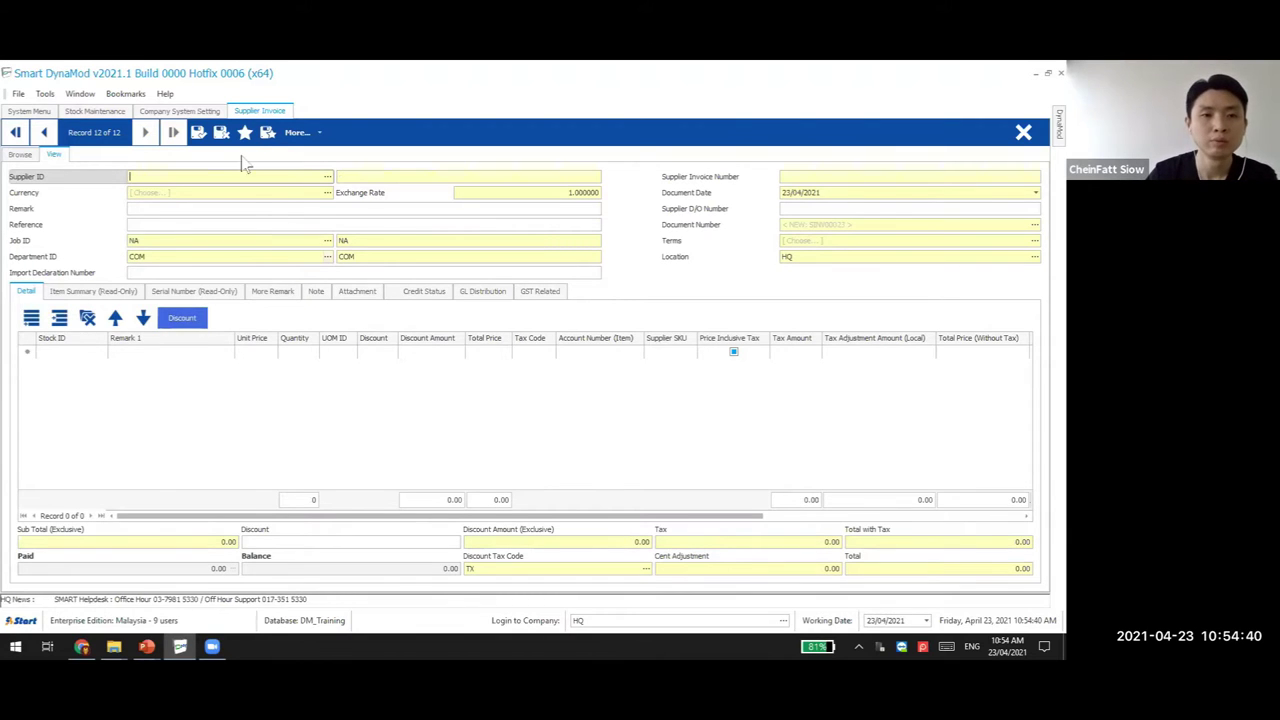
pyautogui.click(222, 133)
pyautogui.press('F2')
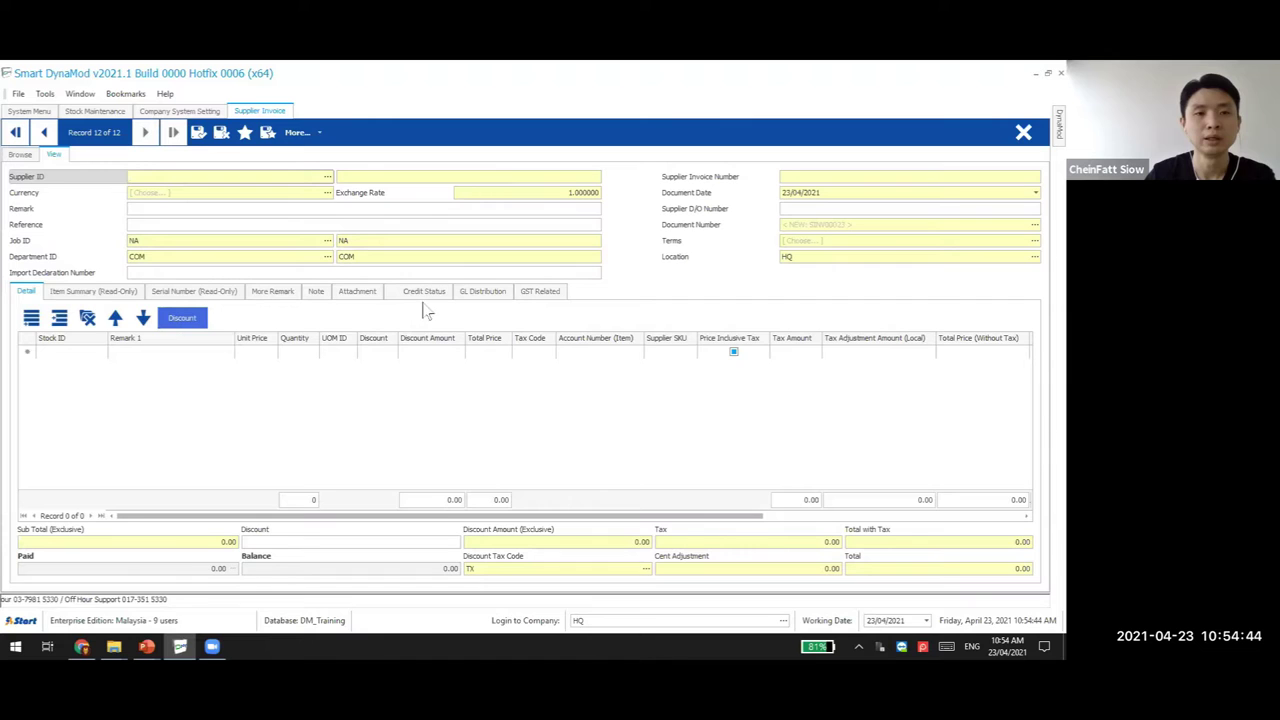
pyautogui.click(222, 133)
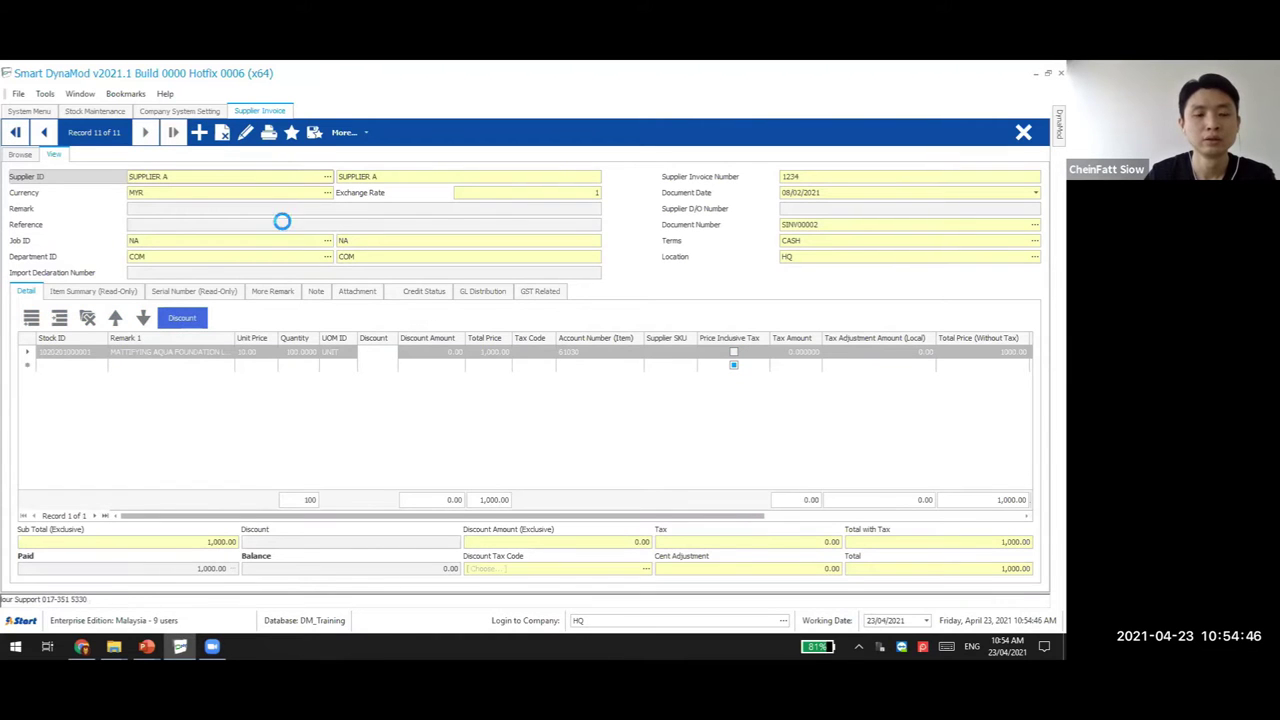
pyautogui.hotkey('ctrl', 'Delete')
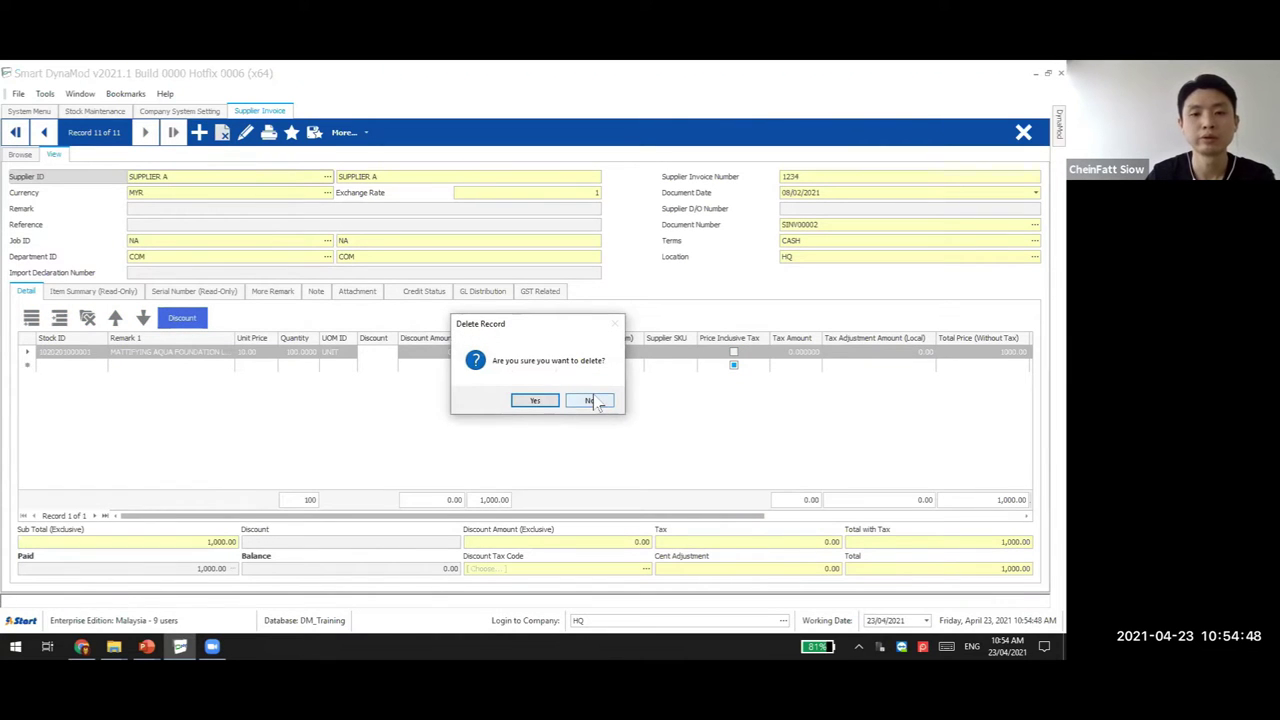
pyautogui.click(590, 401)
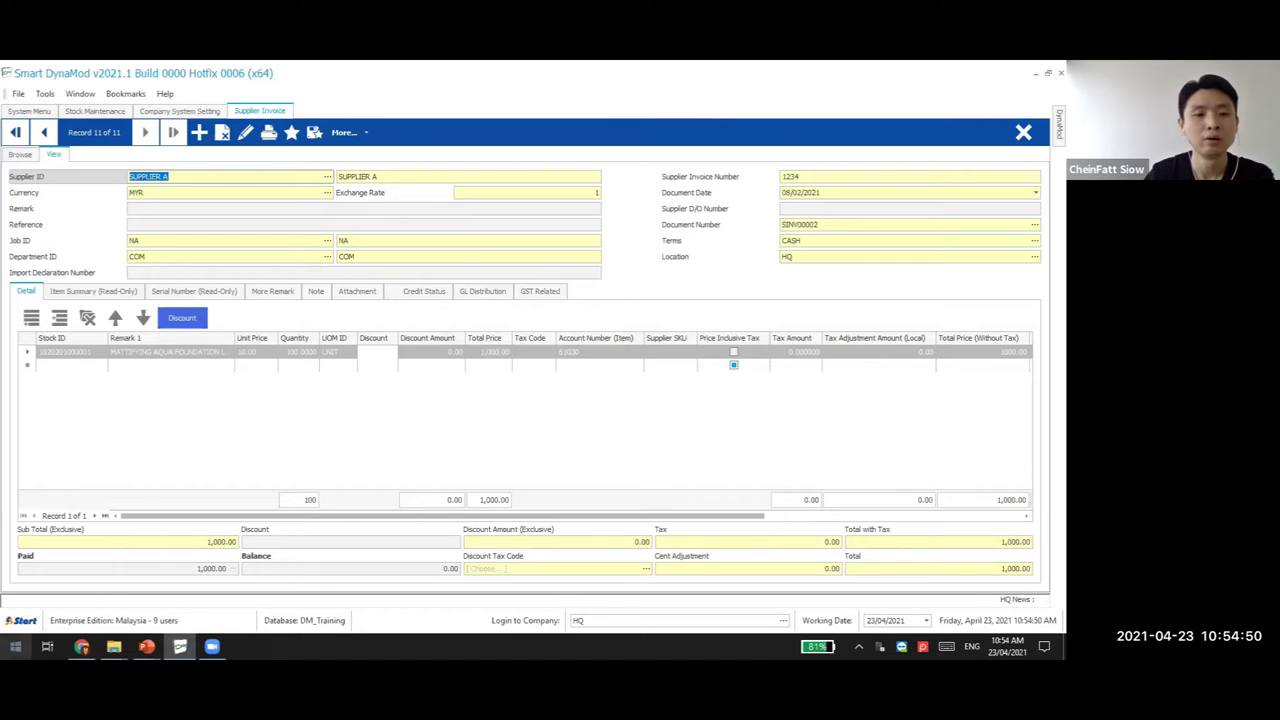
# Close the supplier invoice screen with help from the on-screen keyboard, then dismiss the keyboard
pyautogui.press('super')
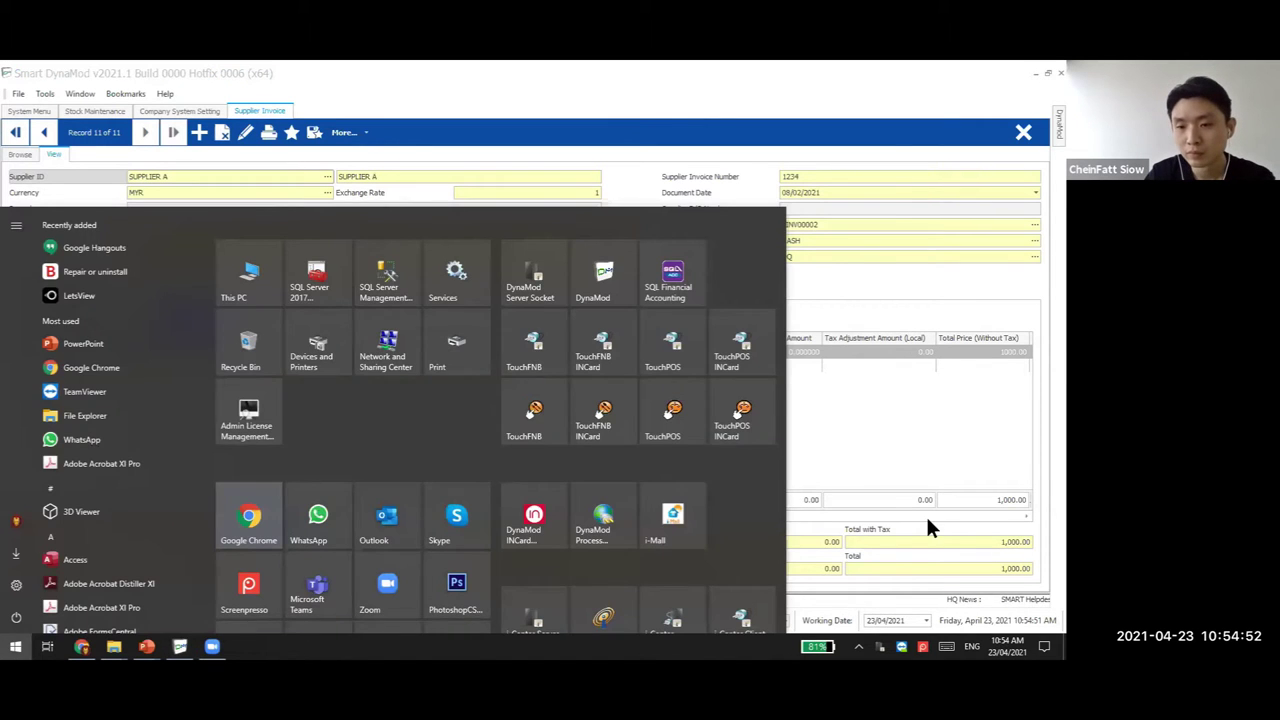
pyautogui.press('super')
pyautogui.click(946, 646)
pyautogui.press('super+Down')
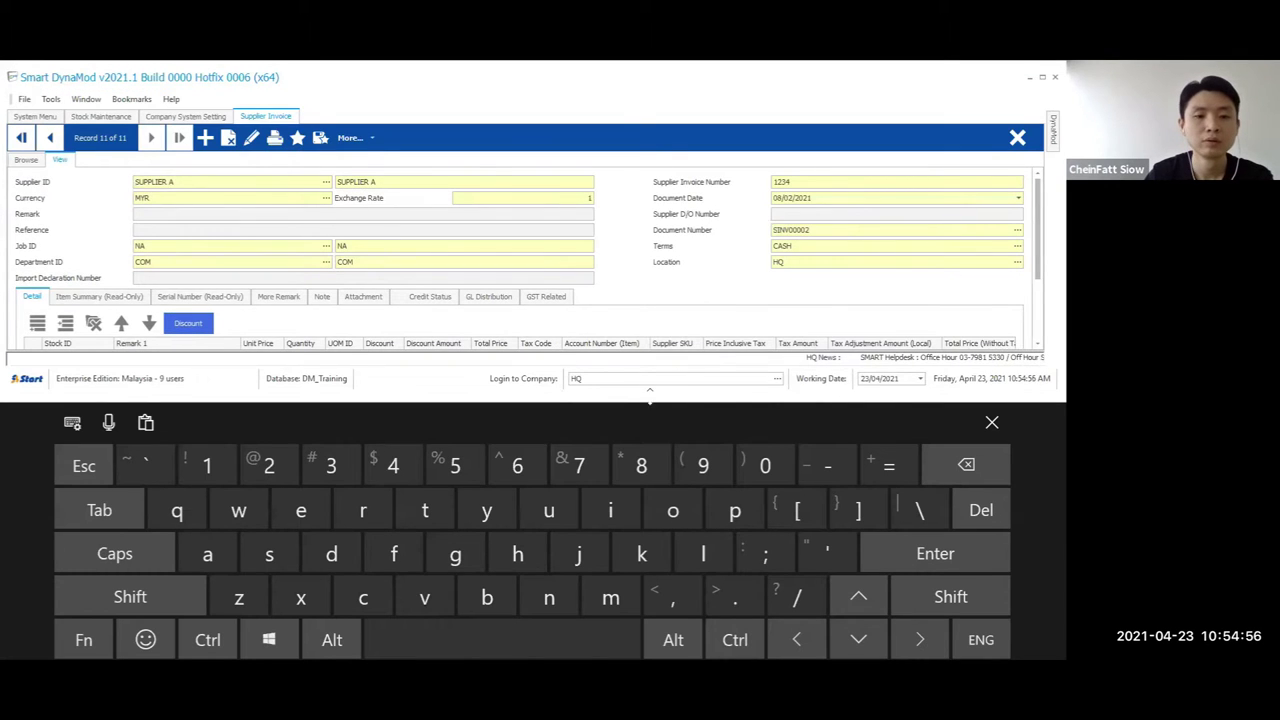
pyautogui.click(1017, 137)
pyautogui.click(992, 422)
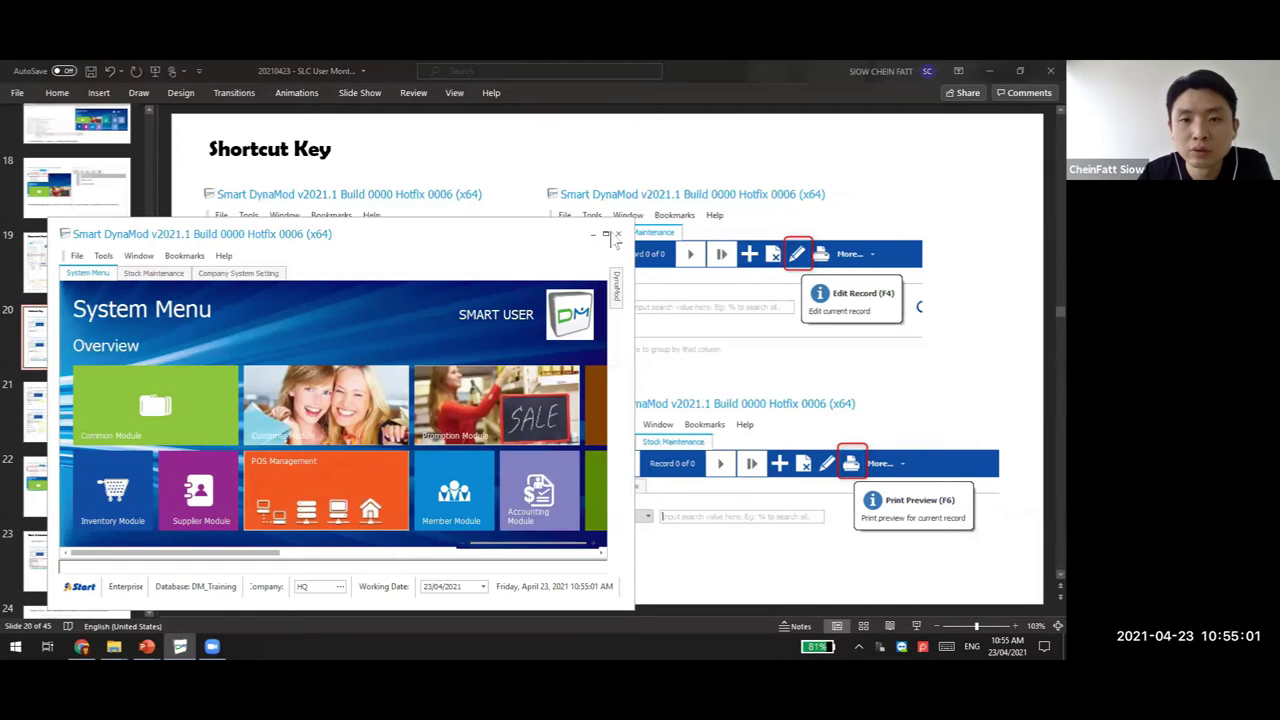
# Minimise DynaMod and show slide 21 listing F2 add, F4 edit, F3 delete, F6 print preview
pyautogui.click(605, 233)
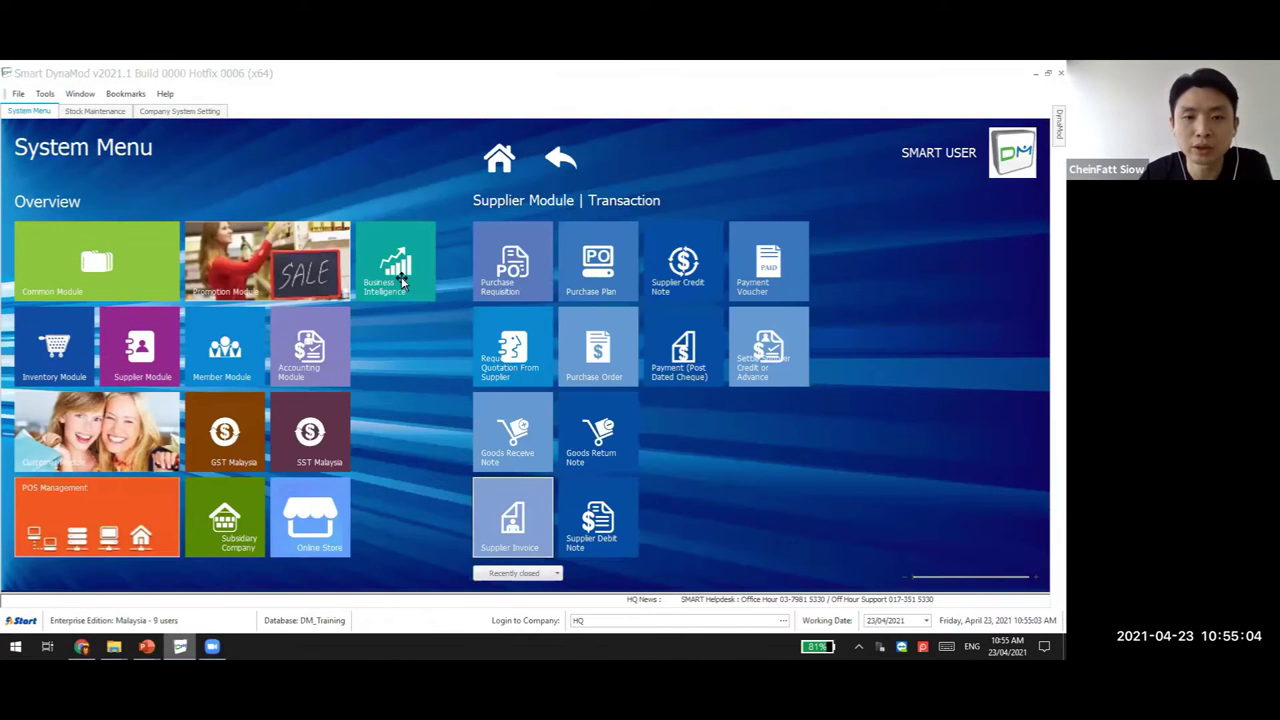
pyautogui.click(180, 646)
pyautogui.click(80, 412)
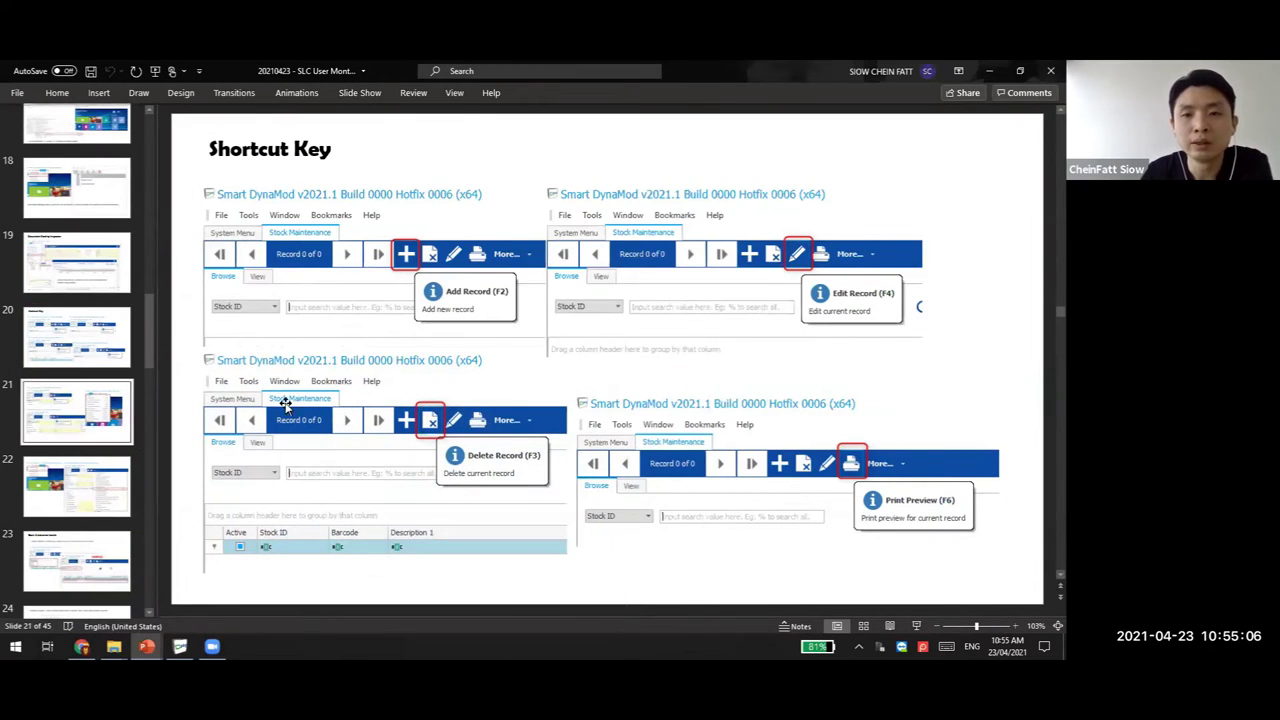
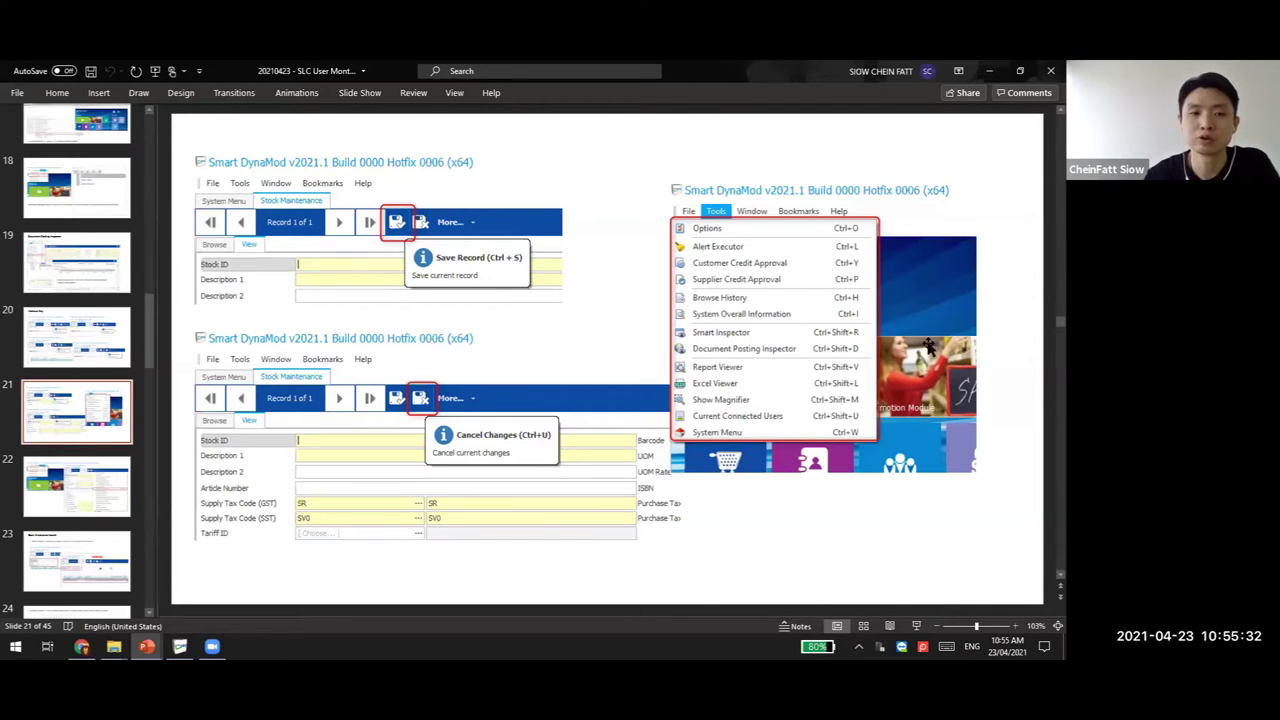
# Show slide 22 of the PowerPoint training deck
pyautogui.click(100, 476)
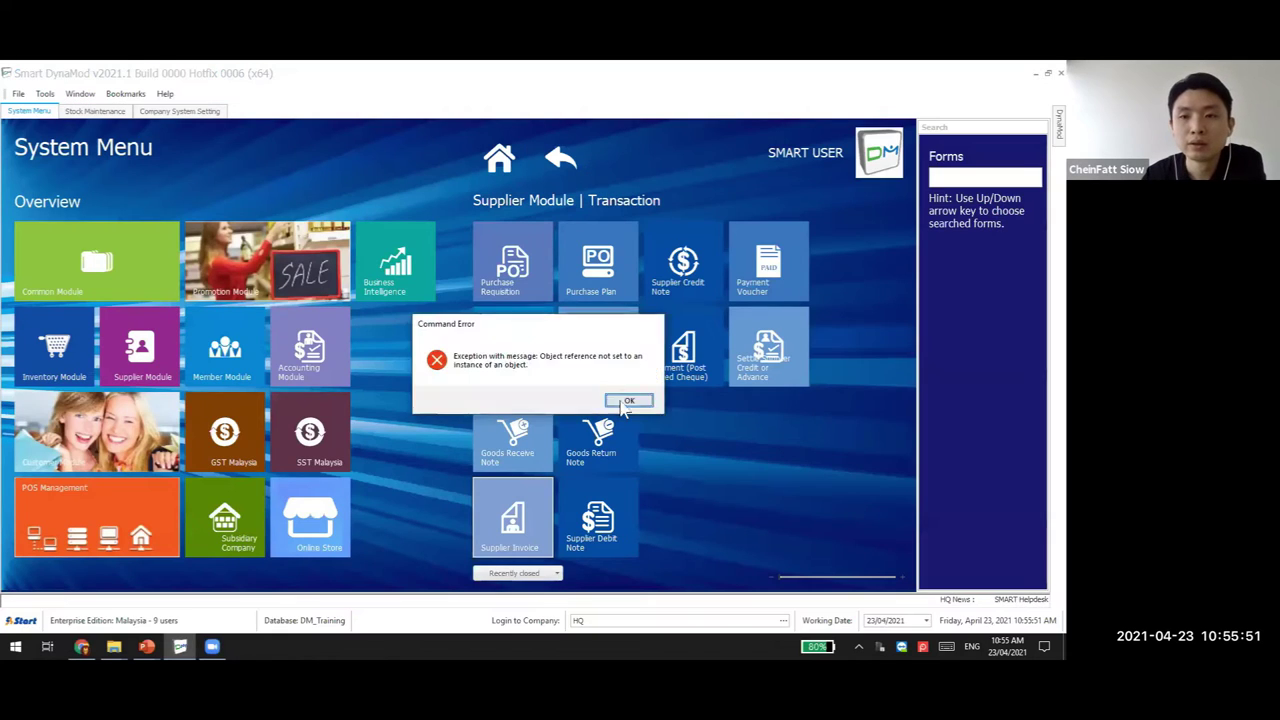
# Bookmark the current page and close the Company System Setting tab
pyautogui.click(630, 404)
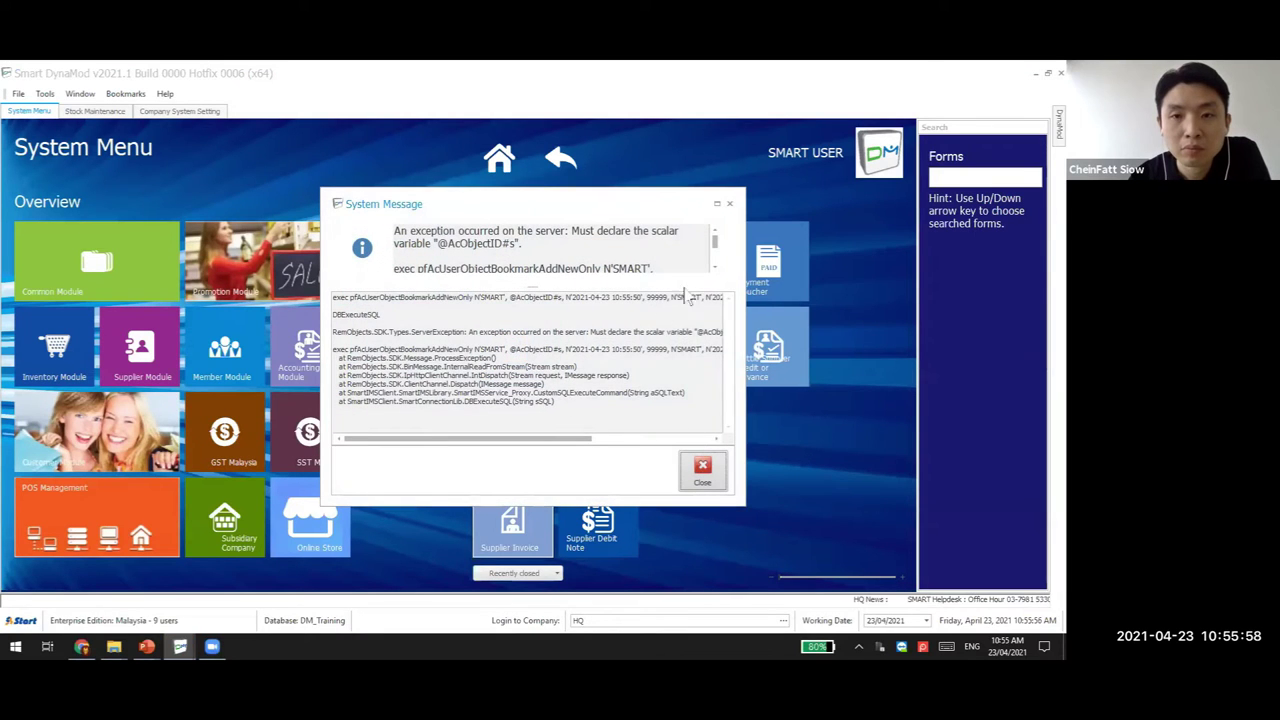
pyautogui.press('Escape')
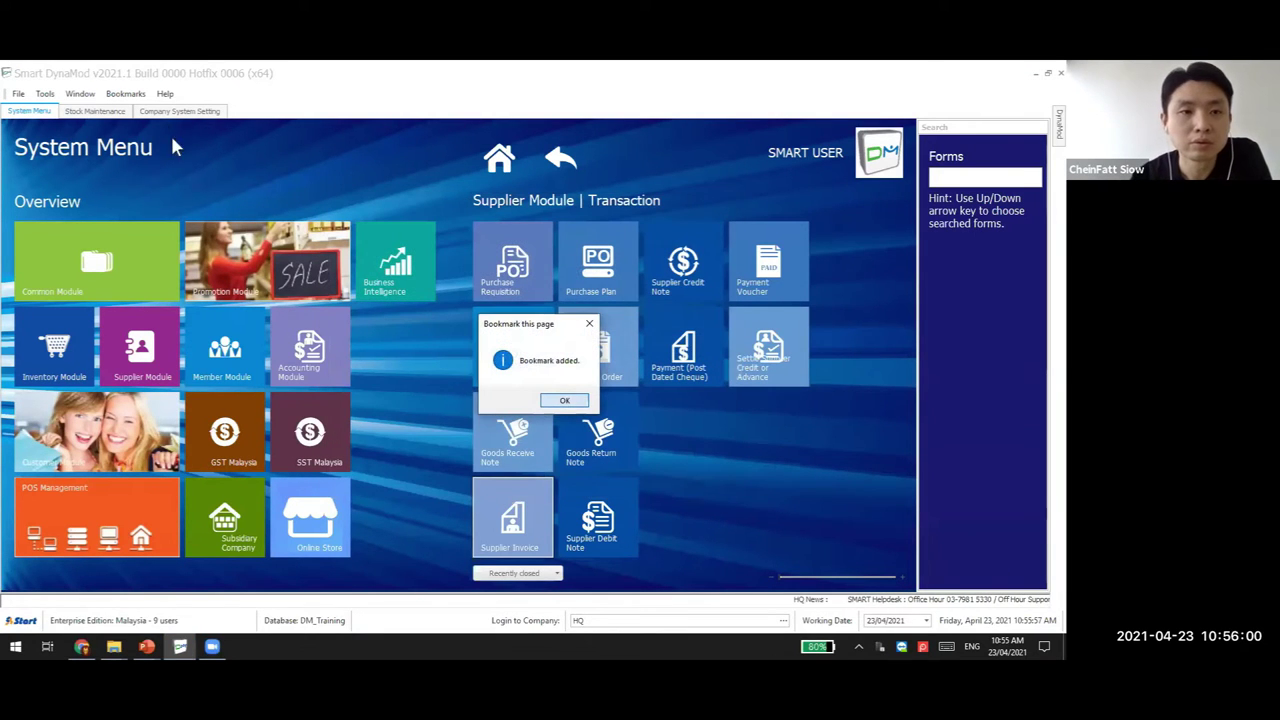
pyautogui.press('Return')
pyautogui.click(180, 111)
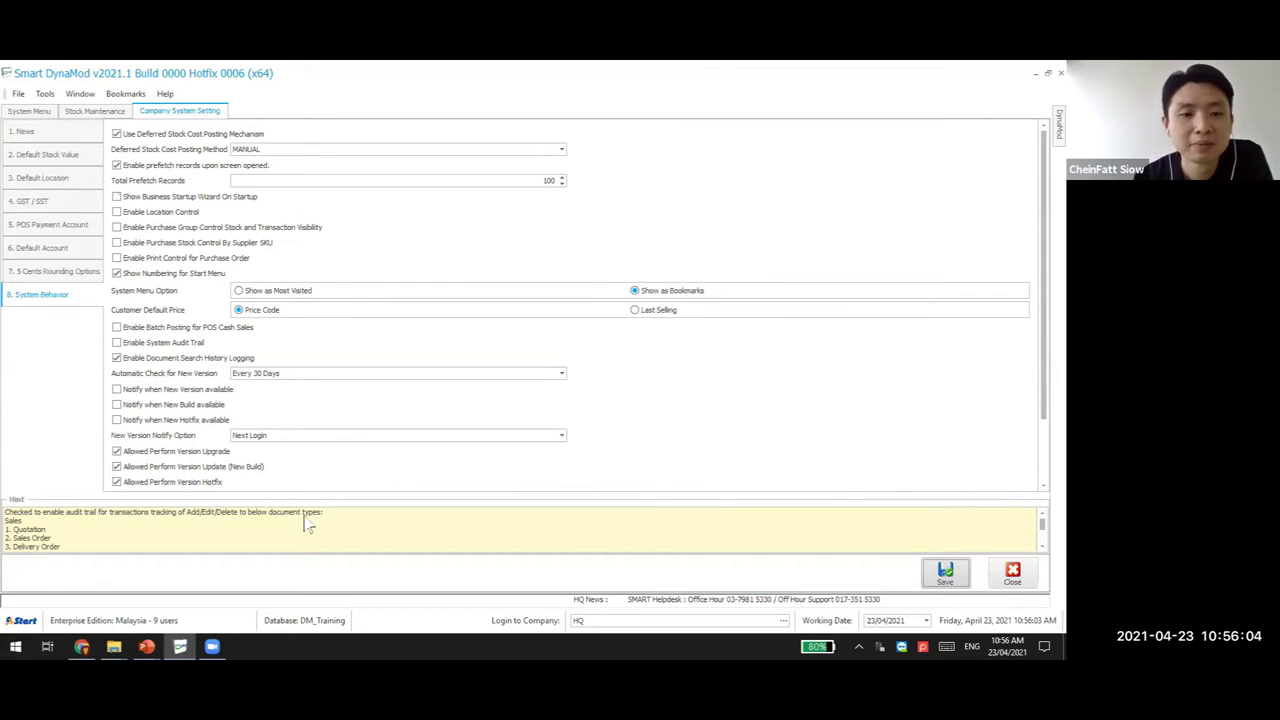
pyautogui.press('Escape')
# Open the Accounting Module options, dismiss the object reference error, and bookmark that page
pyautogui.click(296, 338)
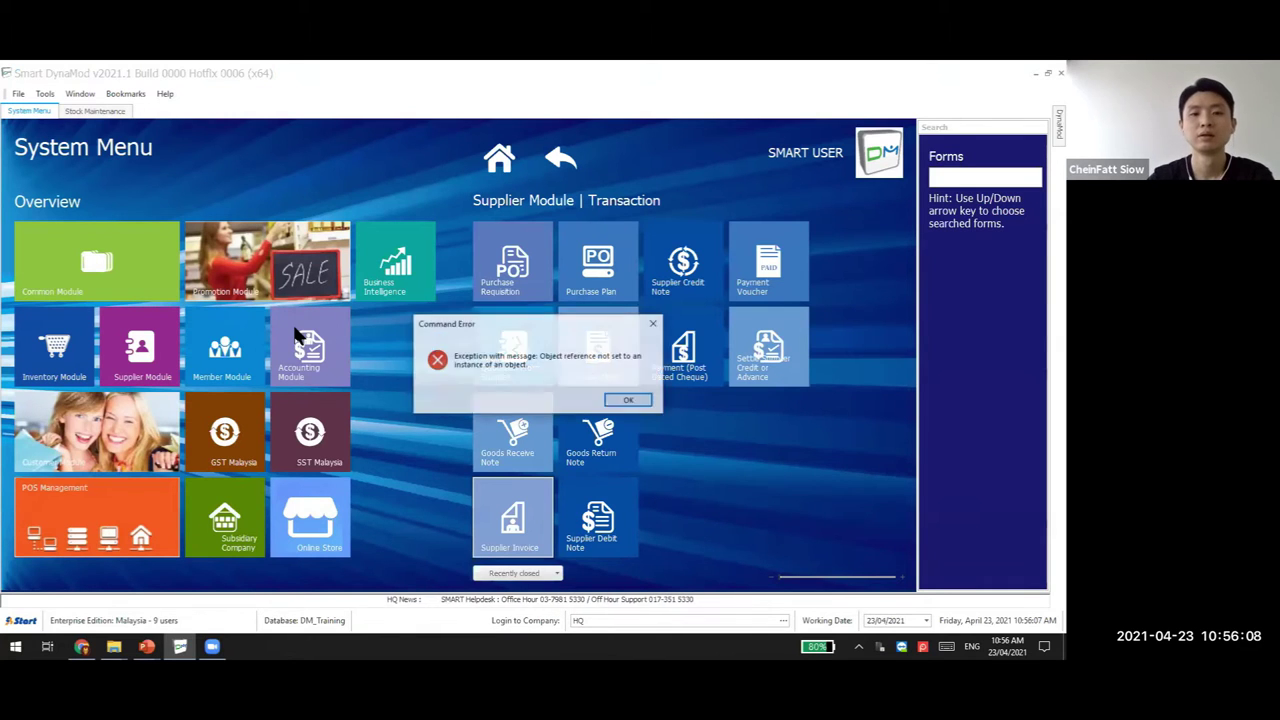
pyautogui.click(631, 400)
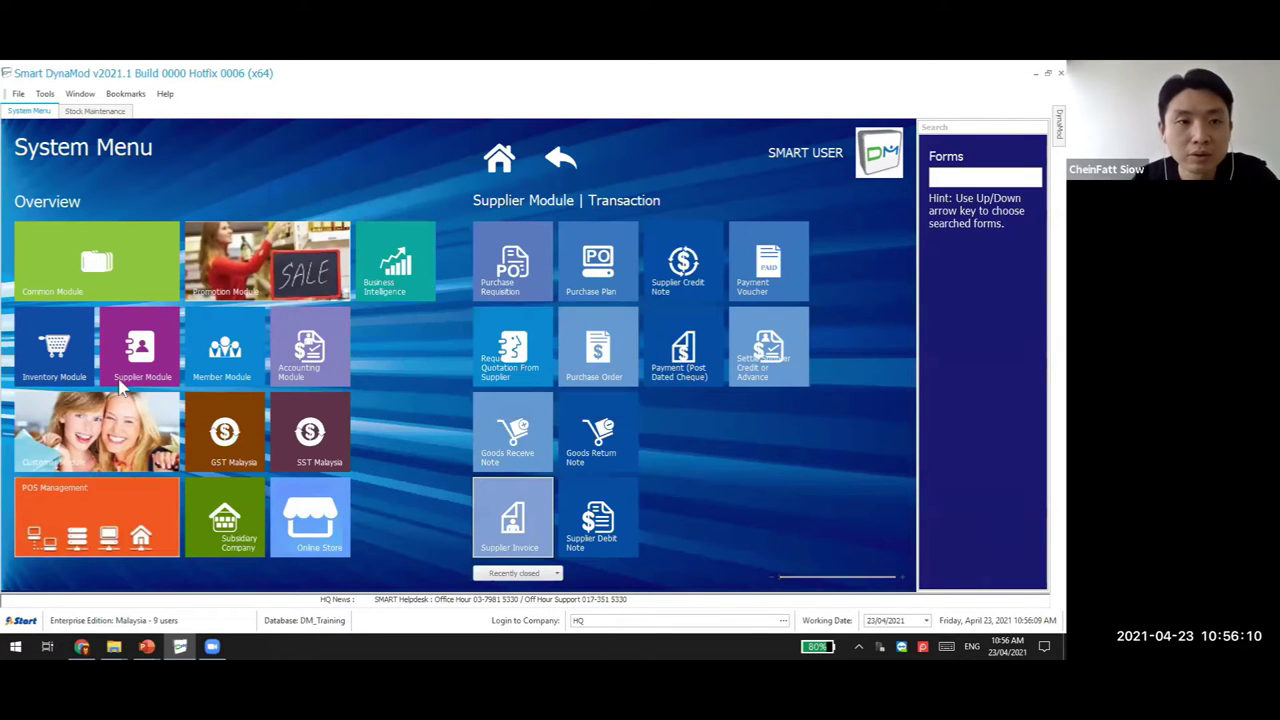
pyautogui.press('Return')
pyautogui.click(563, 403)
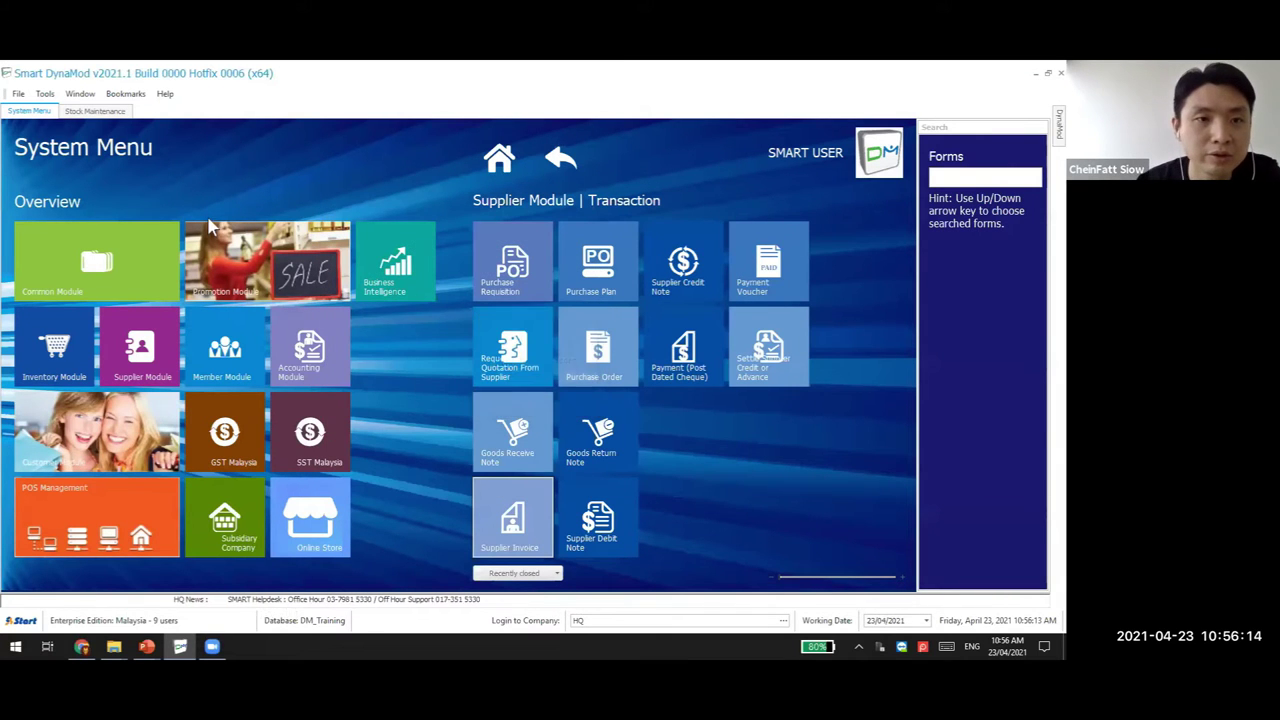
# Jump to the Stock Maintenance bookmark from the Bookmarks list, dismissing the exception message
pyautogui.click(165, 94)
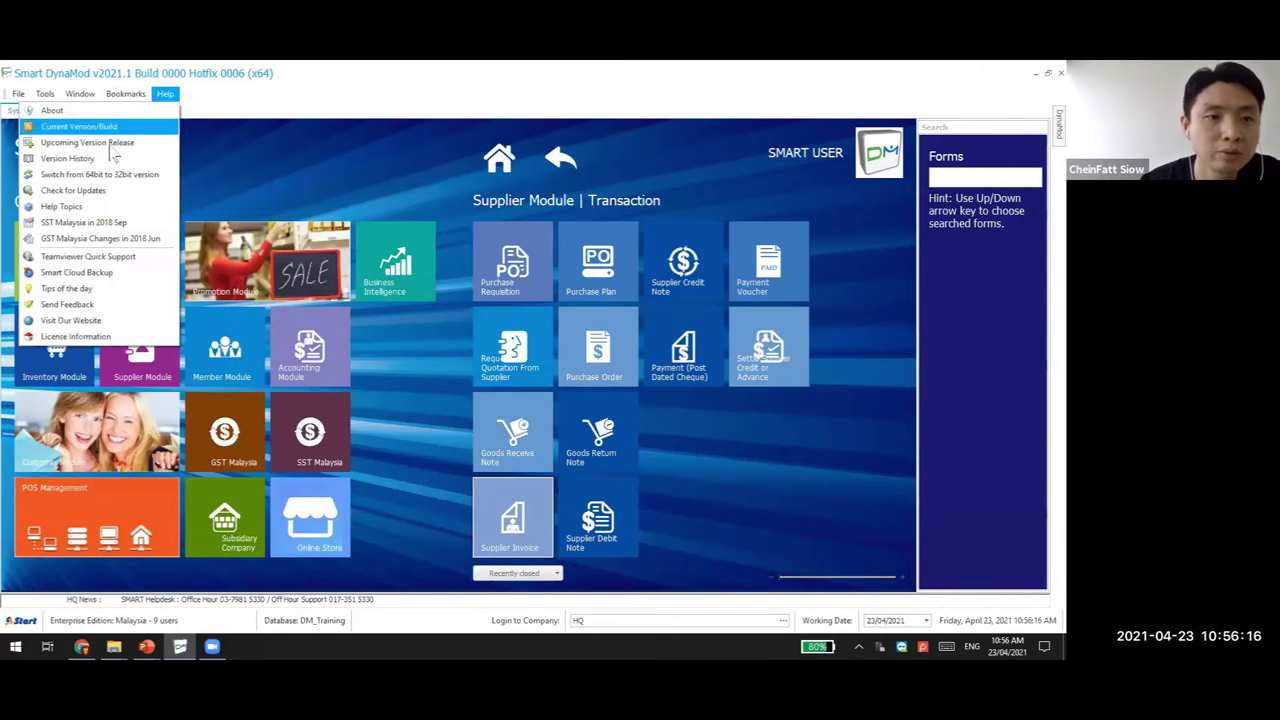
pyautogui.click(125, 94)
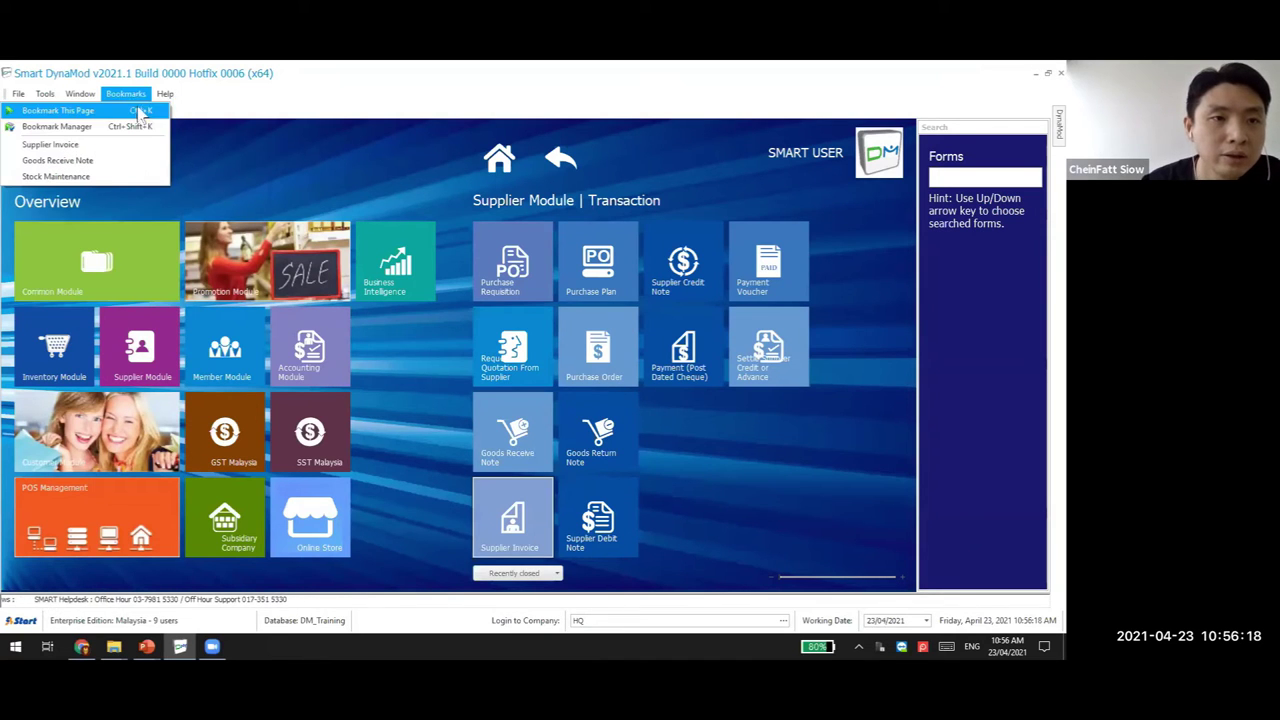
pyautogui.click(55, 176)
pyautogui.click(630, 405)
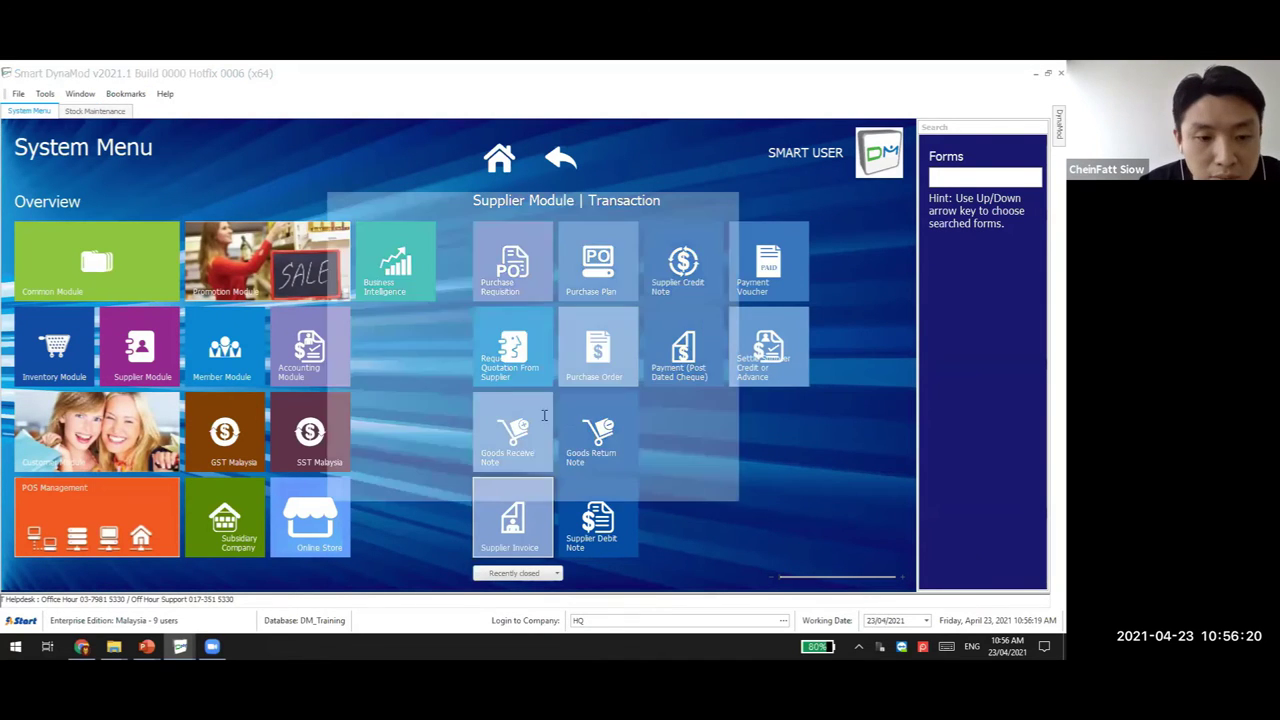
pyautogui.press('Return')
pyautogui.click(561, 399)
# Minimise Smart DynaMod, bring it back, and switch to the Stock Maintenance page
pyautogui.click(180, 646)
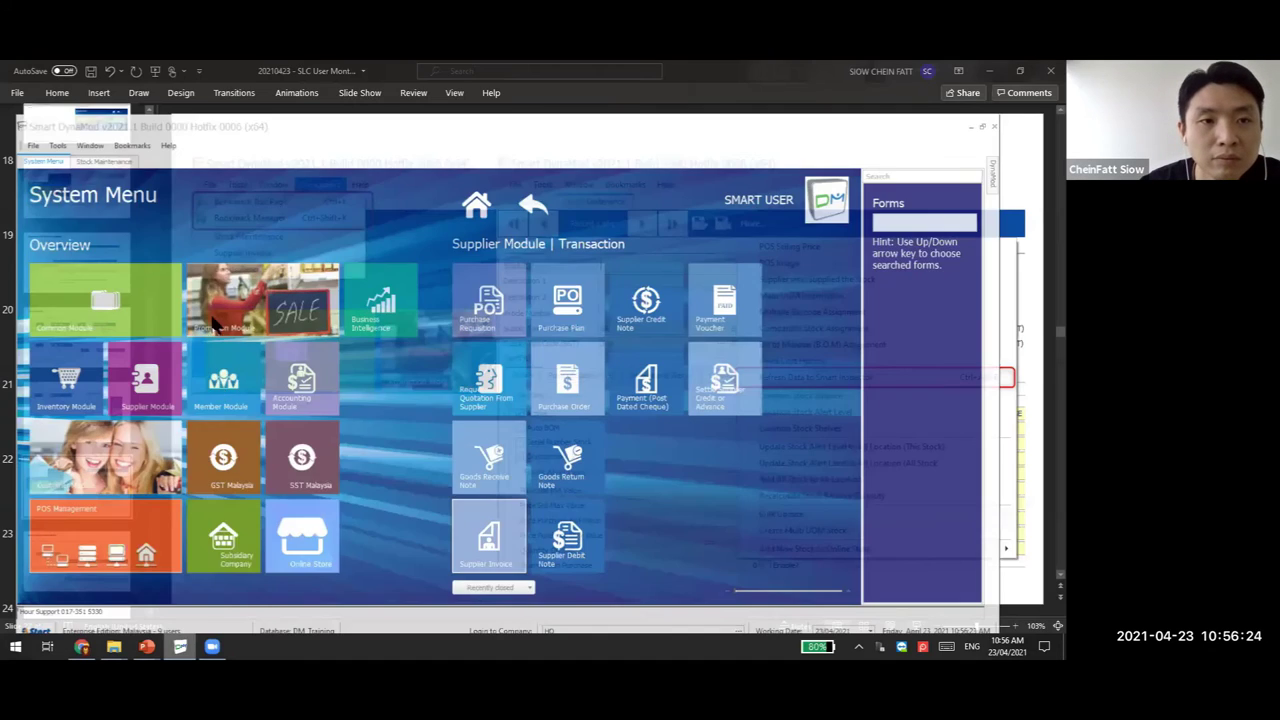
pyautogui.hotkey('alt', 'Tab')
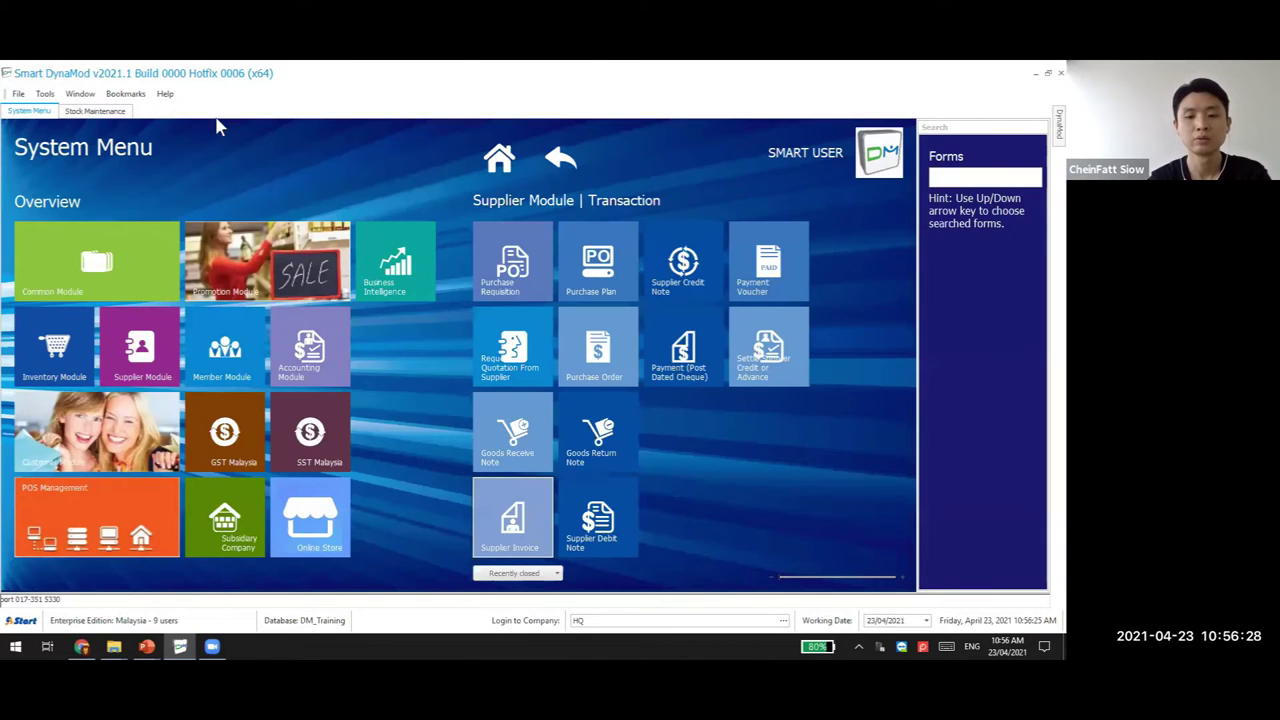
pyautogui.hotkey('ctrl', 'Tab')
pyautogui.press('Return')
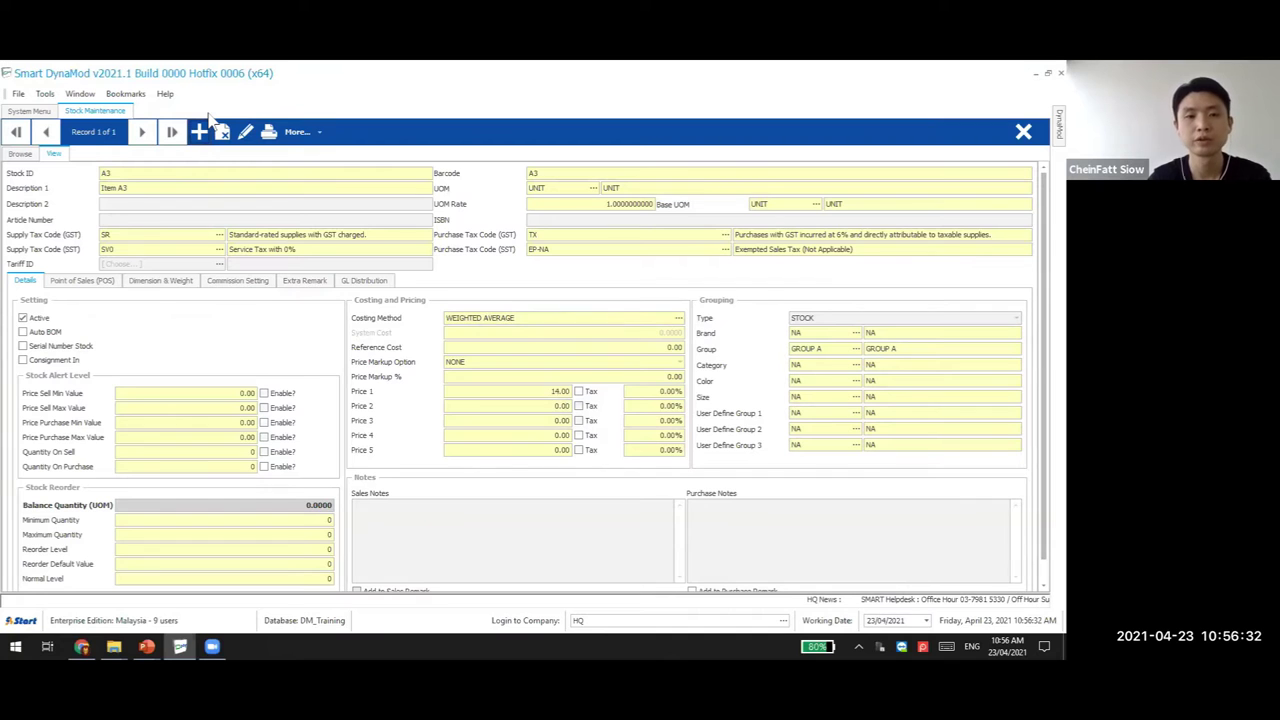
pyautogui.hotkey('ctrl', 'b')
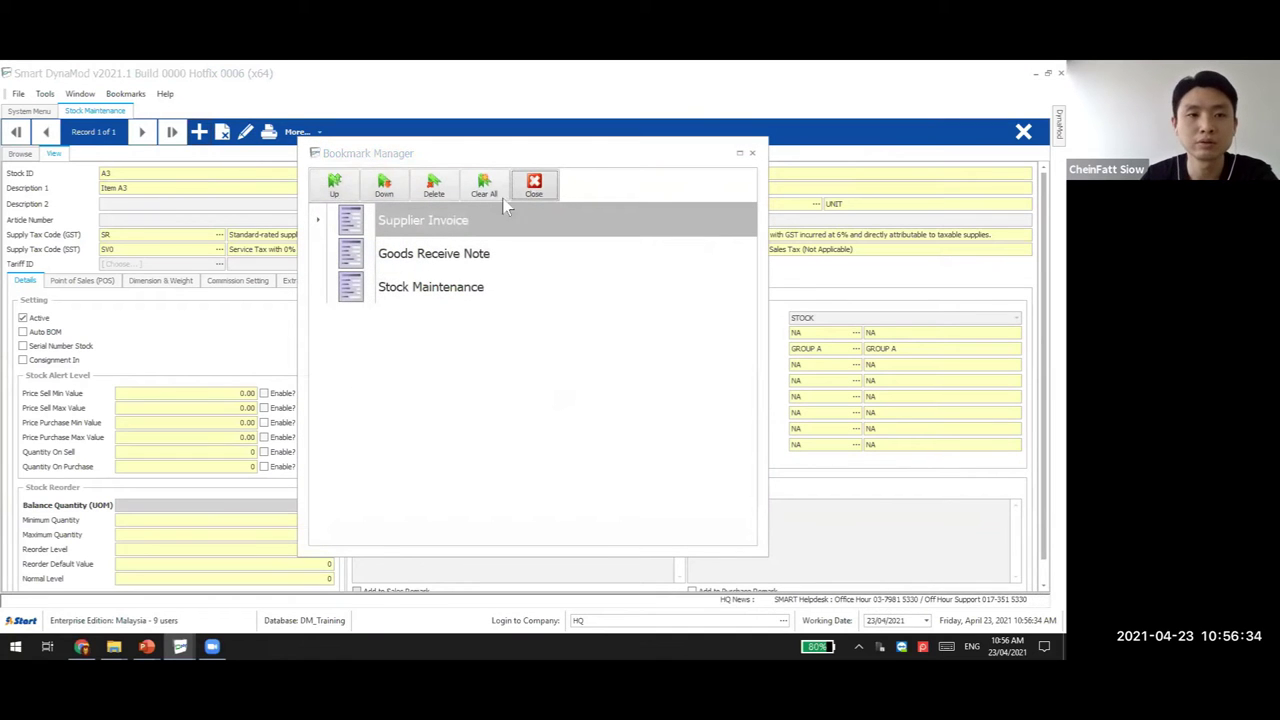
pyautogui.press('Escape')
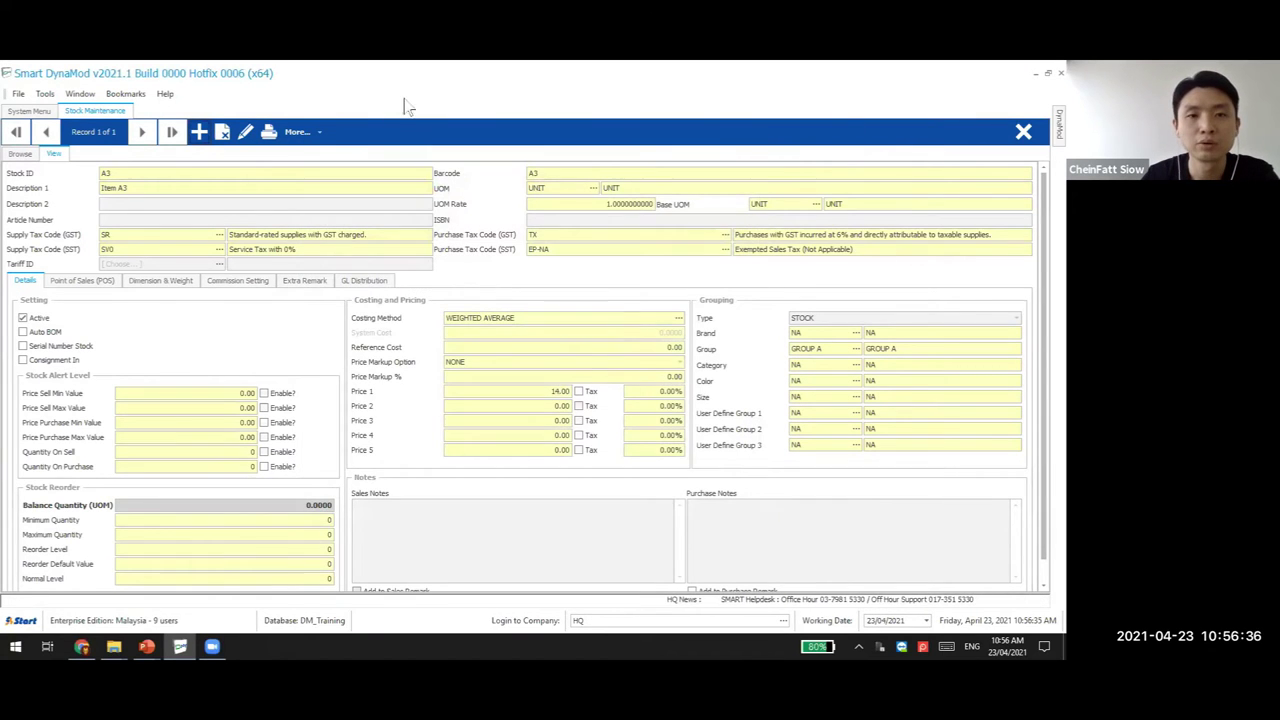
pyautogui.moveTo(383, 82); pyautogui.dragTo(406, 110)
pyautogui.doubleClick(407, 111)
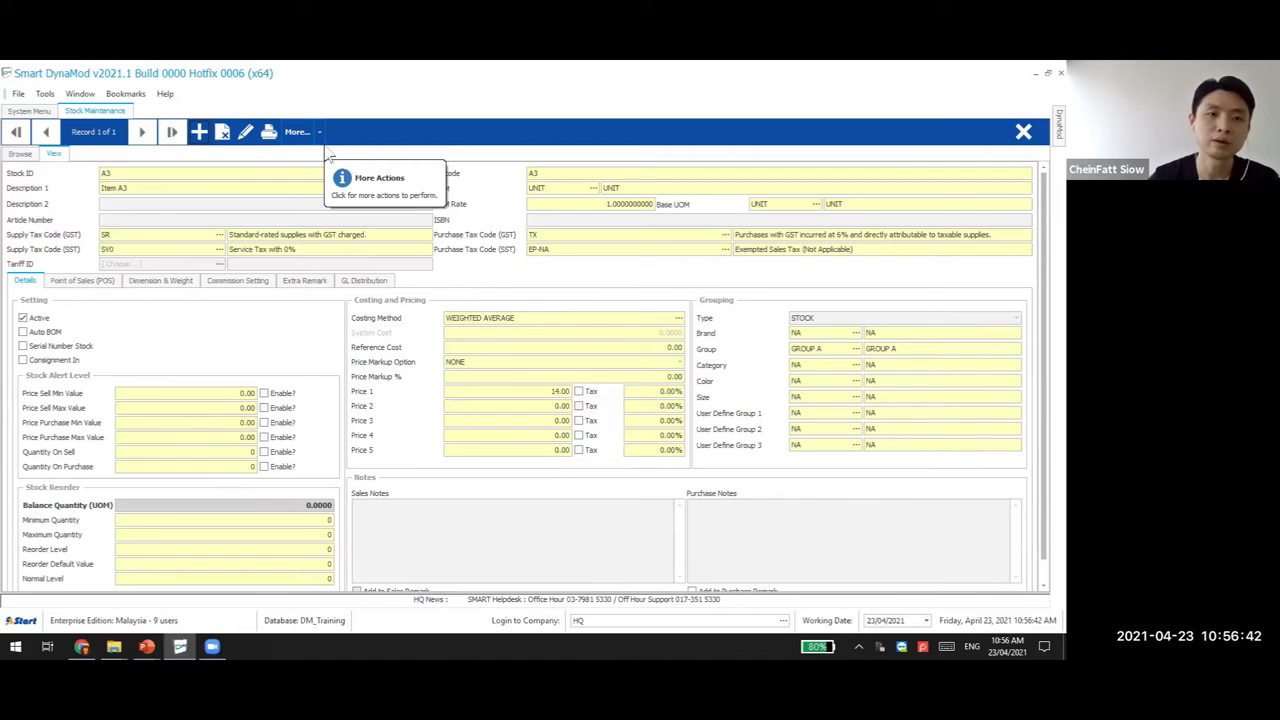
pyautogui.click(125, 94)
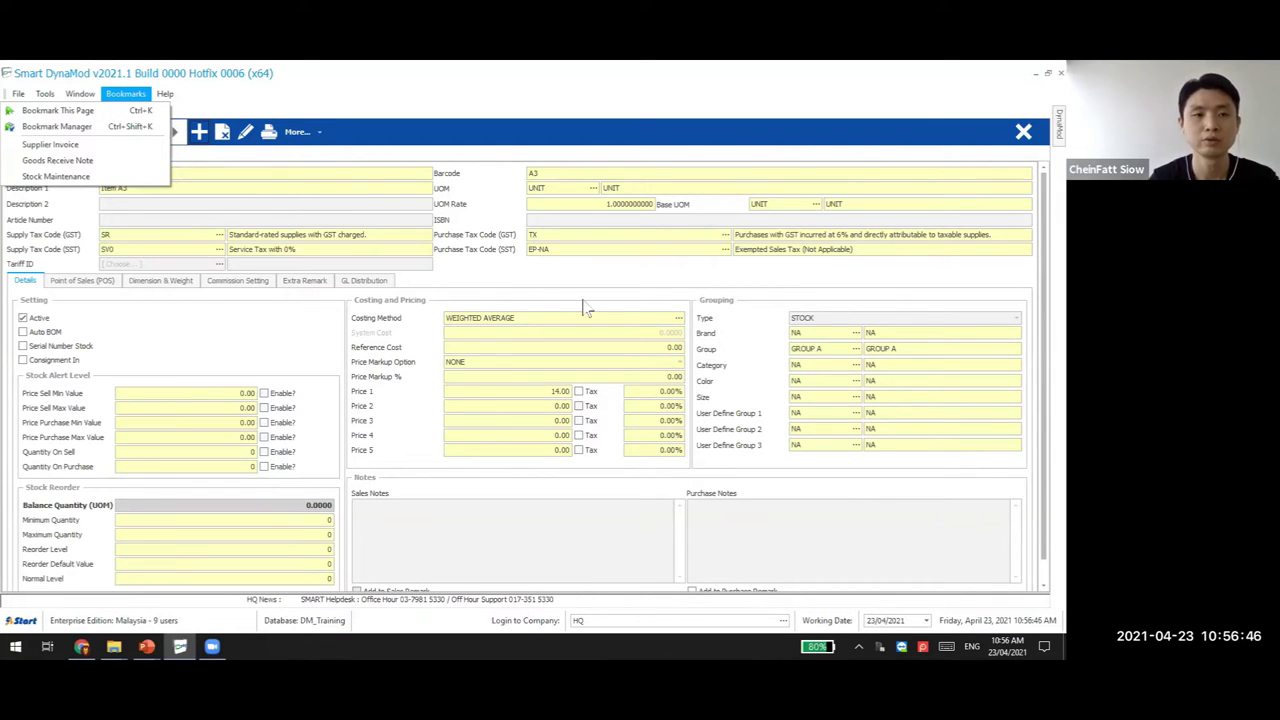
pyautogui.click(400, 114)
pyautogui.click(29, 111)
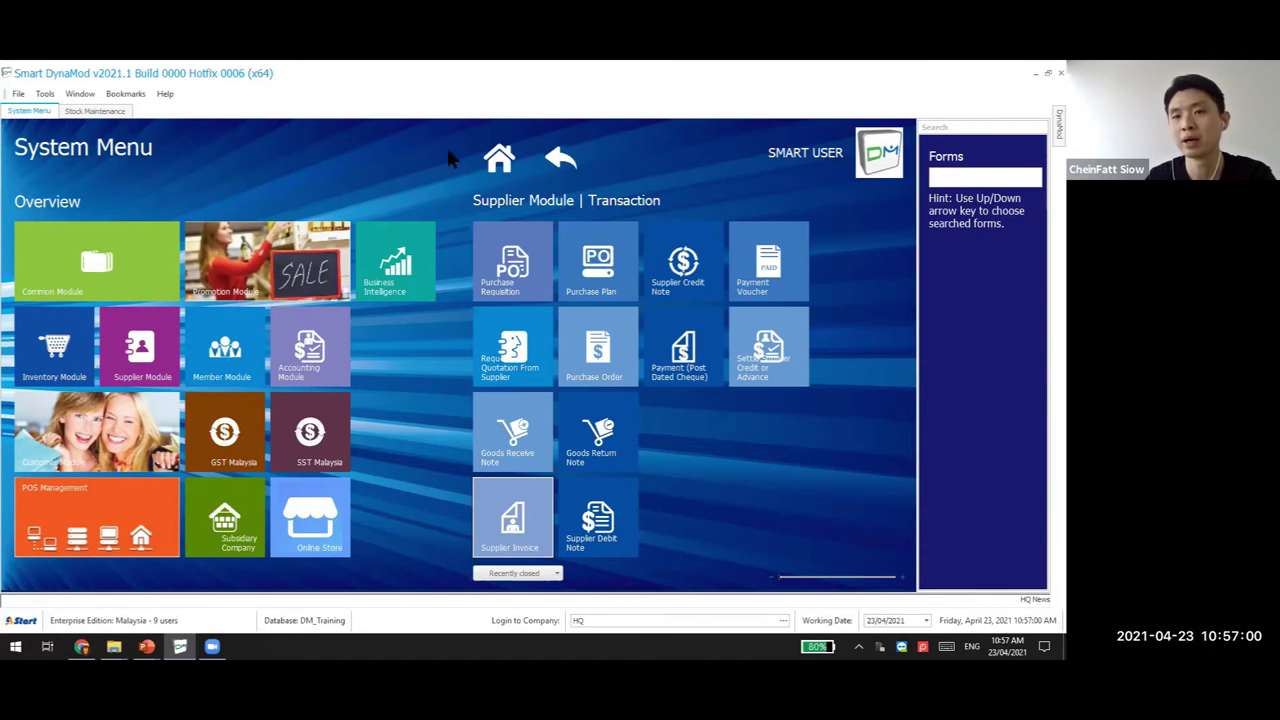
# Navigate from Common Module to the Supplier Module transaction tiles and open Purchase Order
pyautogui.click(127, 277)
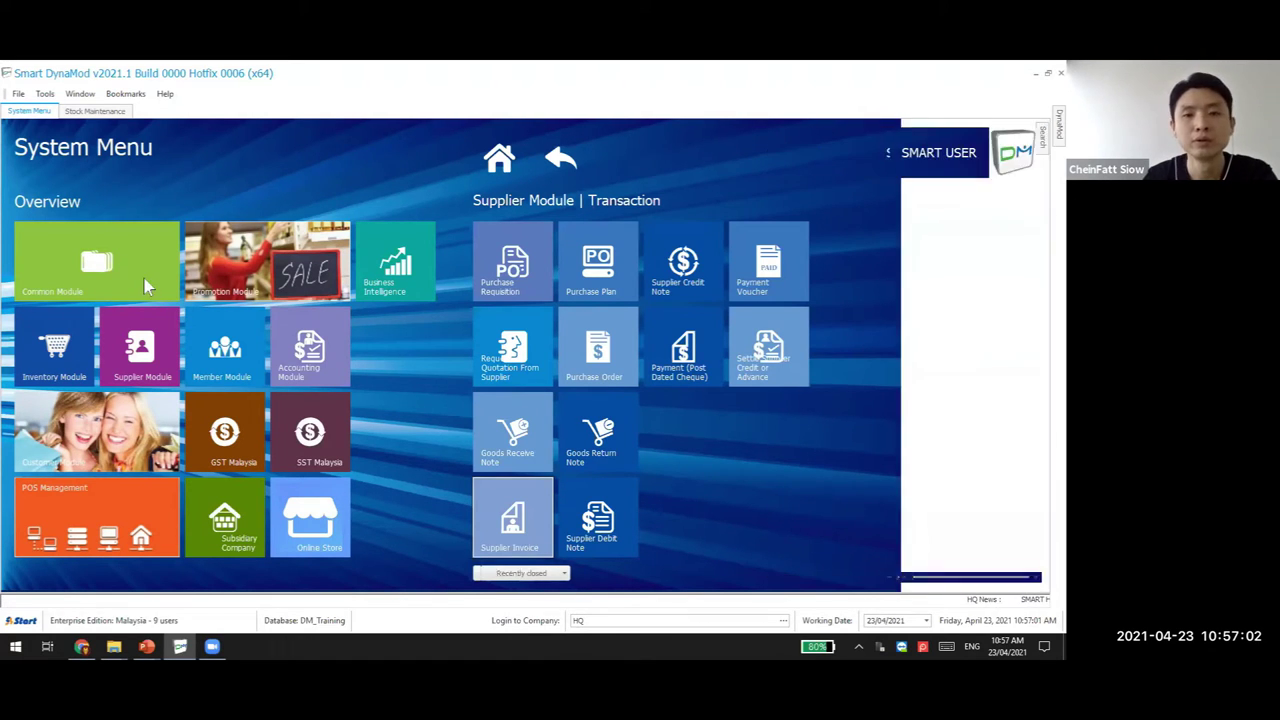
pyautogui.click(587, 279)
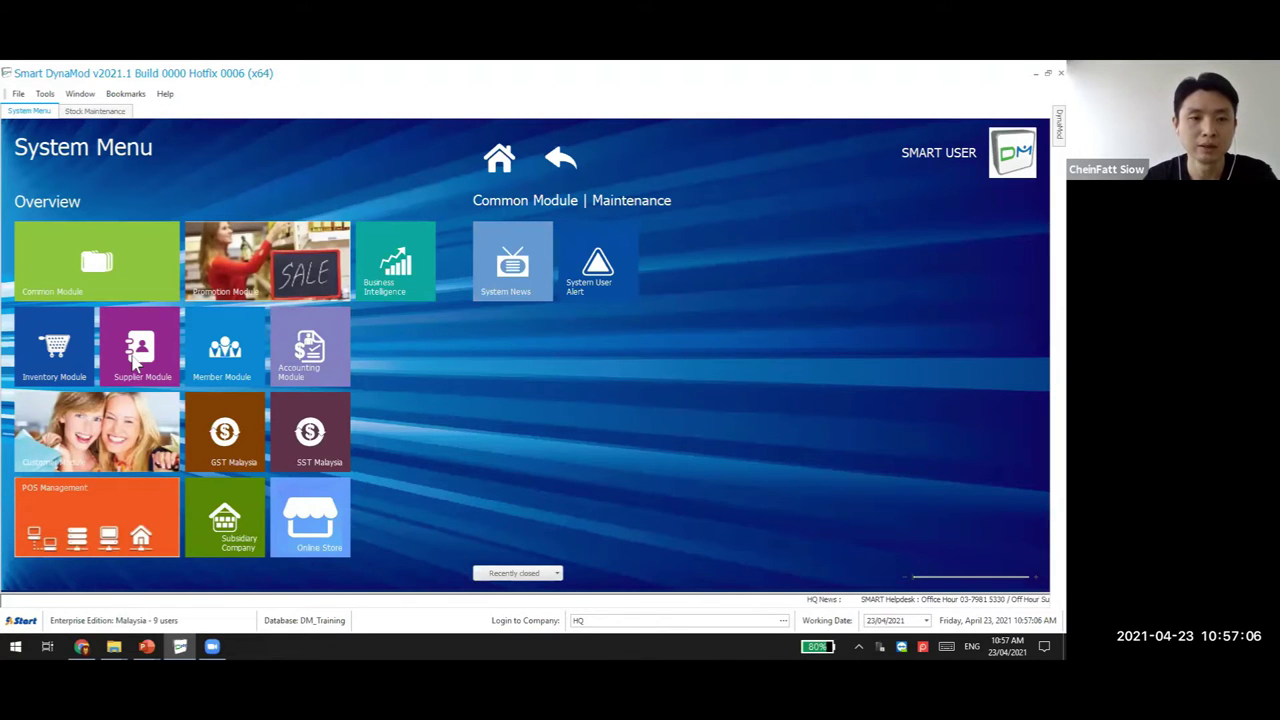
pyautogui.click(561, 157)
pyautogui.click(598, 318)
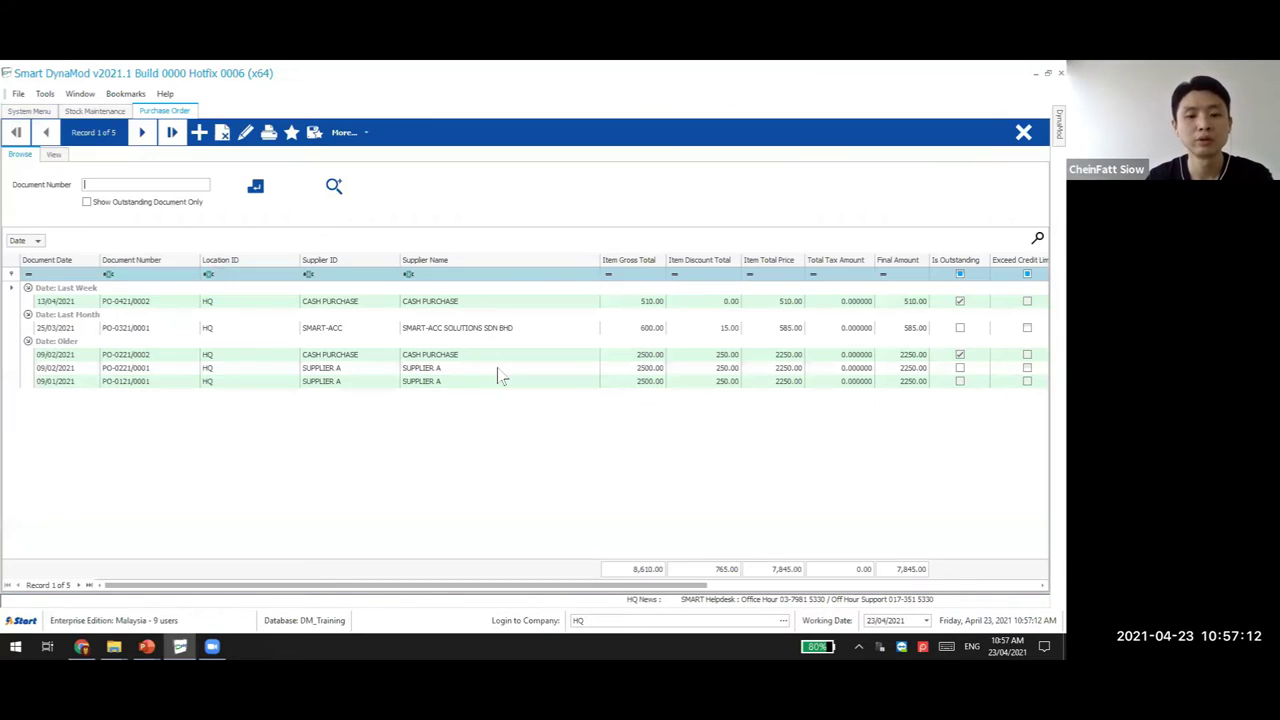
# Bookmark the Purchase Order page and confirm it in the Bookmark Manager
pyautogui.hotkey('ctrl', 'd')
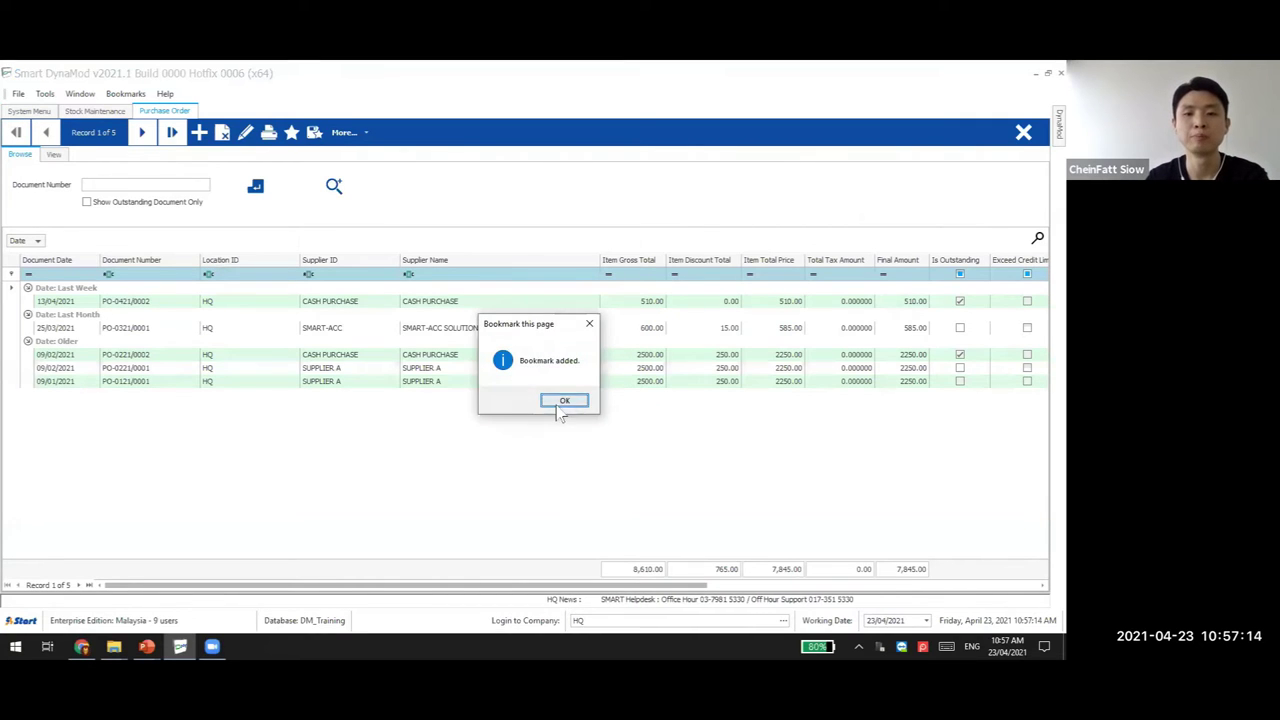
pyautogui.click(562, 401)
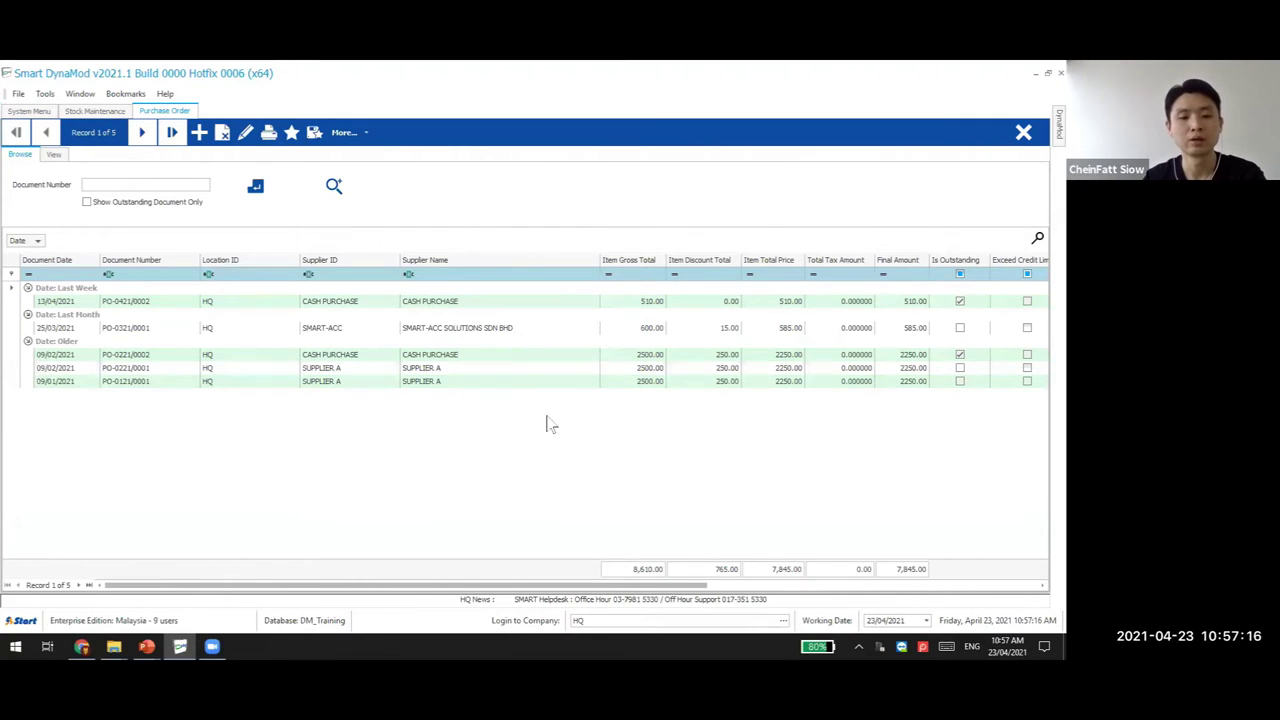
pyautogui.hotkey('ctrl', 'b')
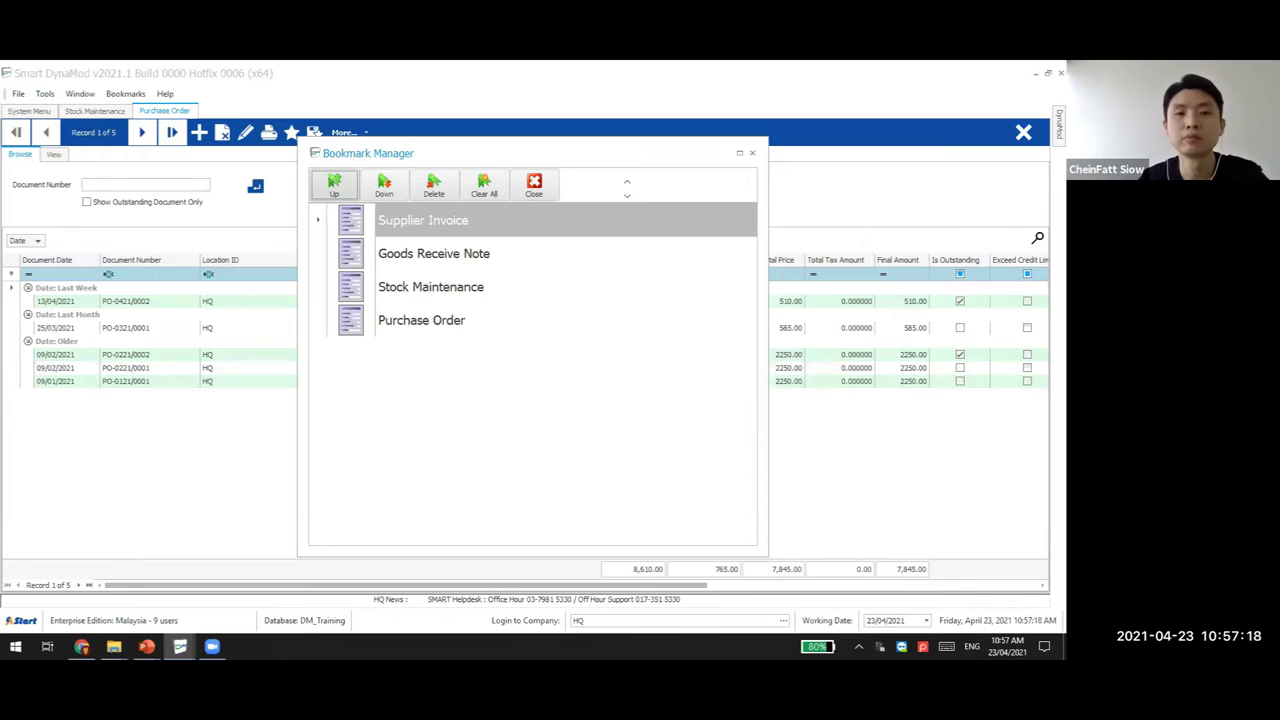
pyautogui.click(752, 153)
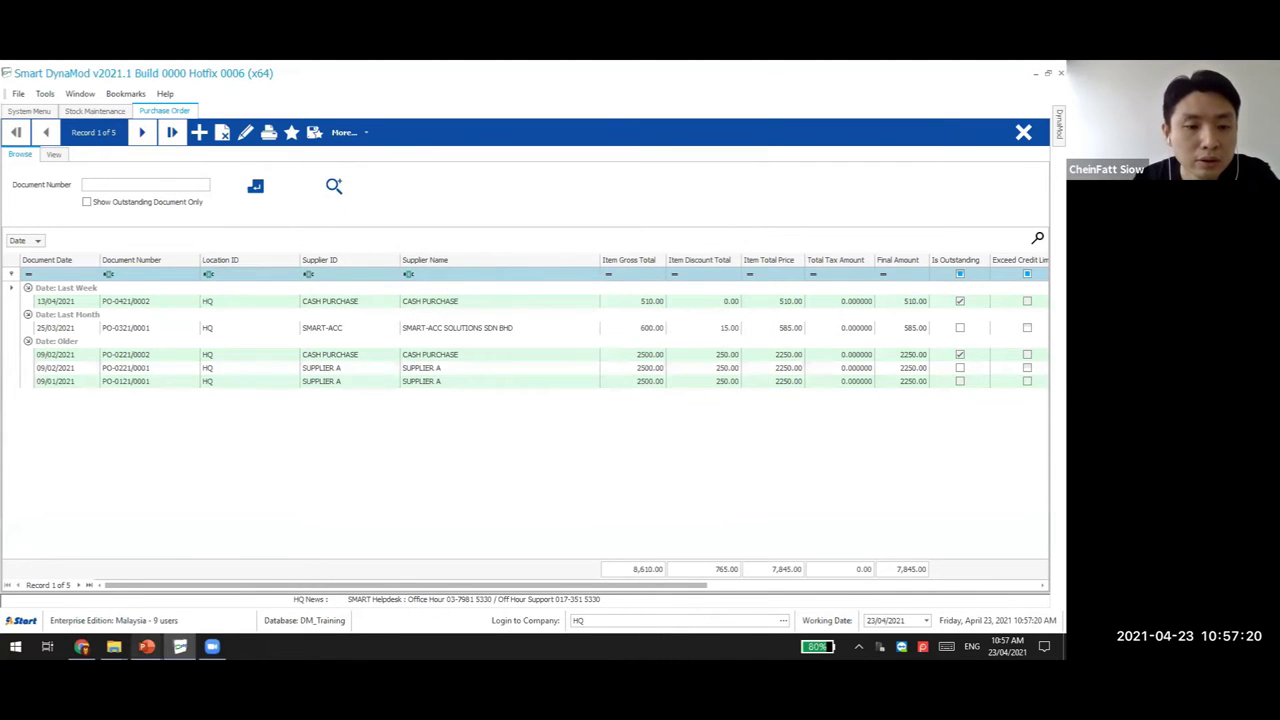
# Show PowerPoint slide 23 'Basic & Advance Search', then return to Smart DynaMod
pyautogui.moveTo(147, 646)
pyautogui.click(70, 600)
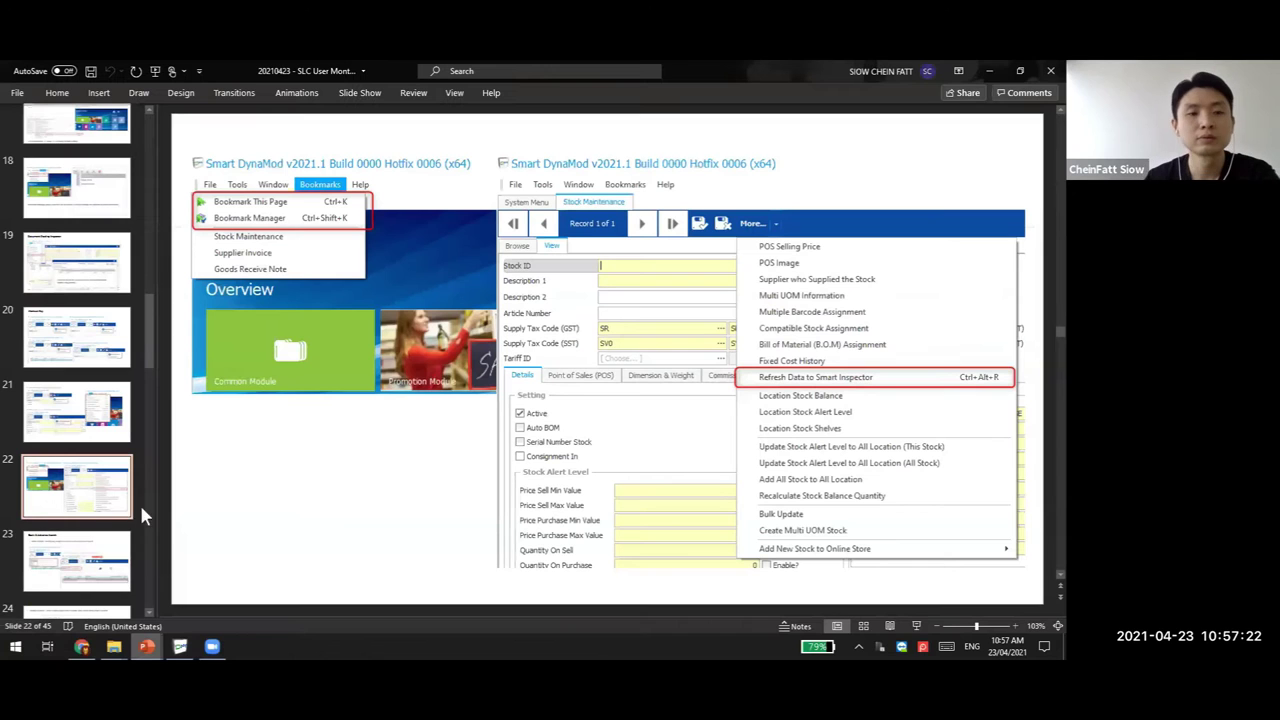
pyautogui.click(85, 565)
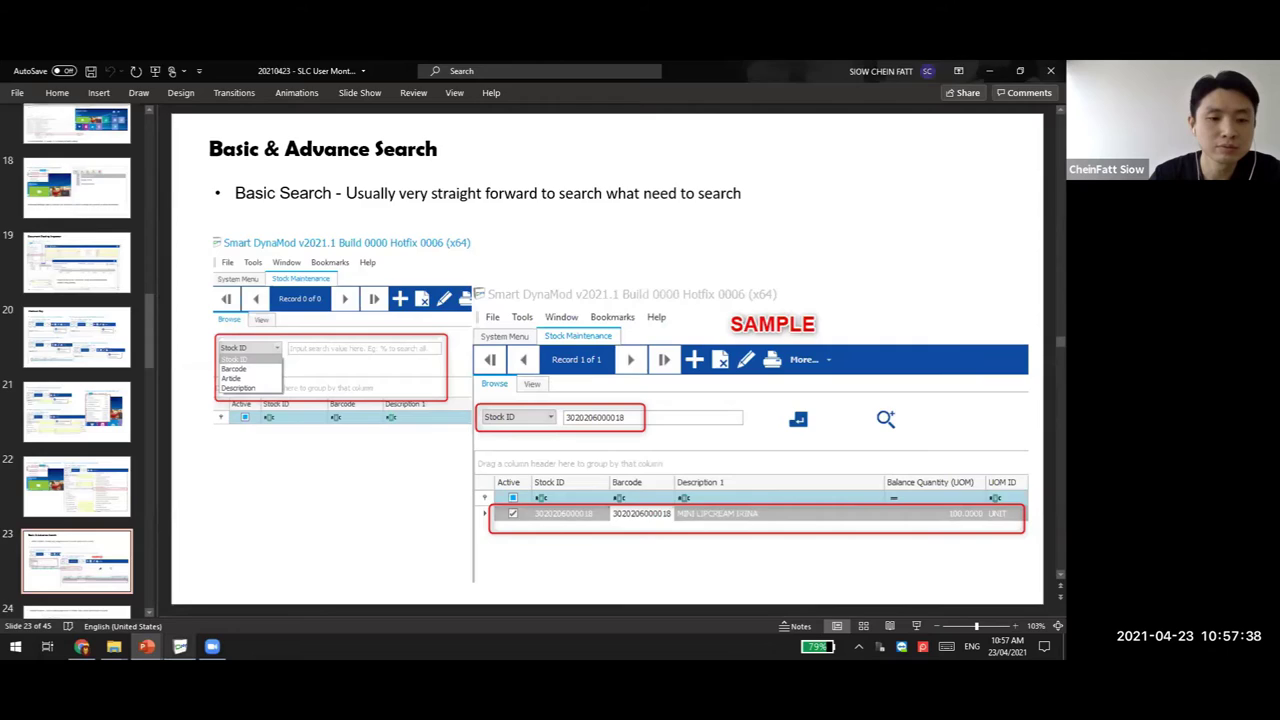
pyautogui.hotkey('alt', 'Tab')
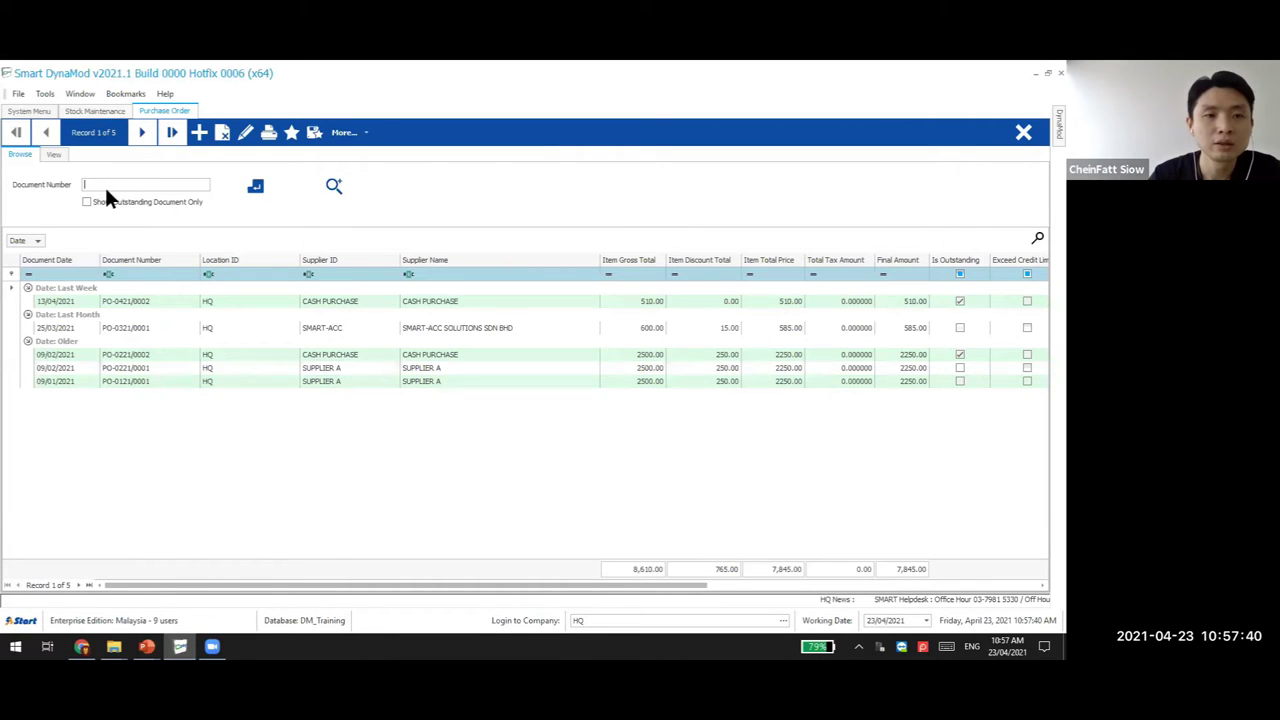
# On the Stock Maintenance list, set the quick-search field to Stock ID
pyautogui.click(85, 111)
pyautogui.click(20, 154)
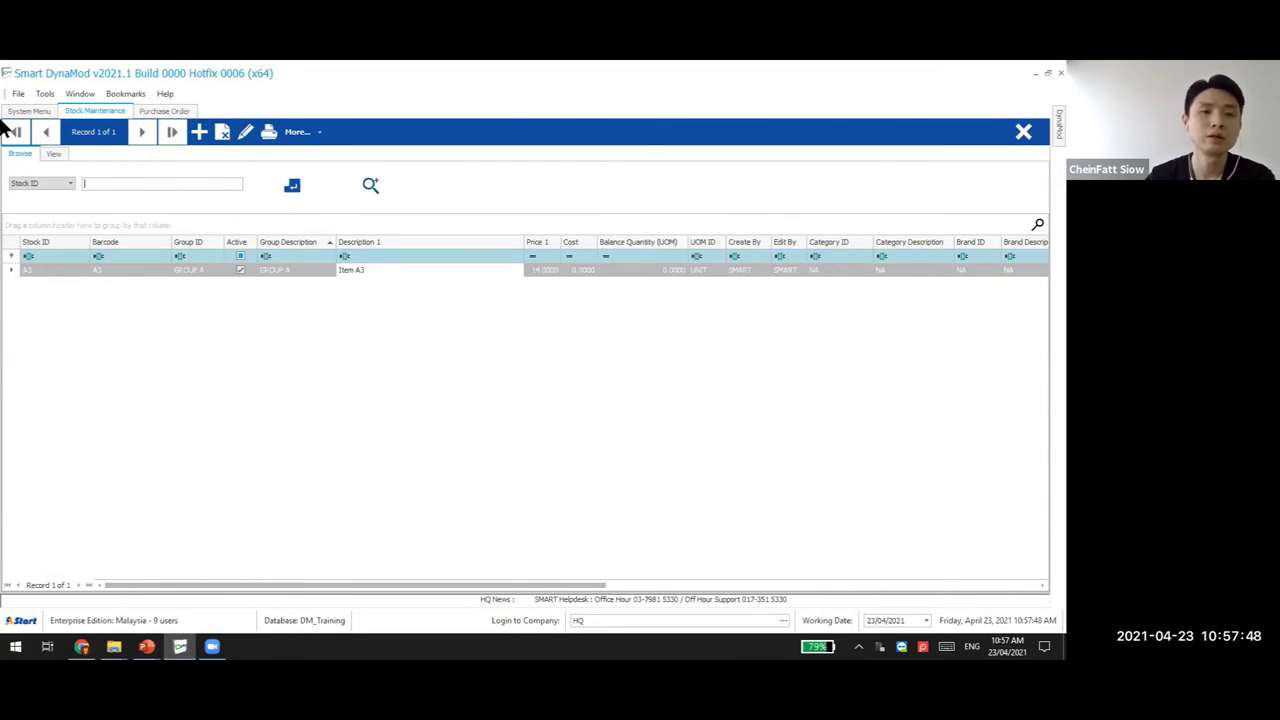
pyautogui.click(66, 184)
pyautogui.click(52, 216)
pyautogui.click(66, 184)
pyautogui.click(50, 225)
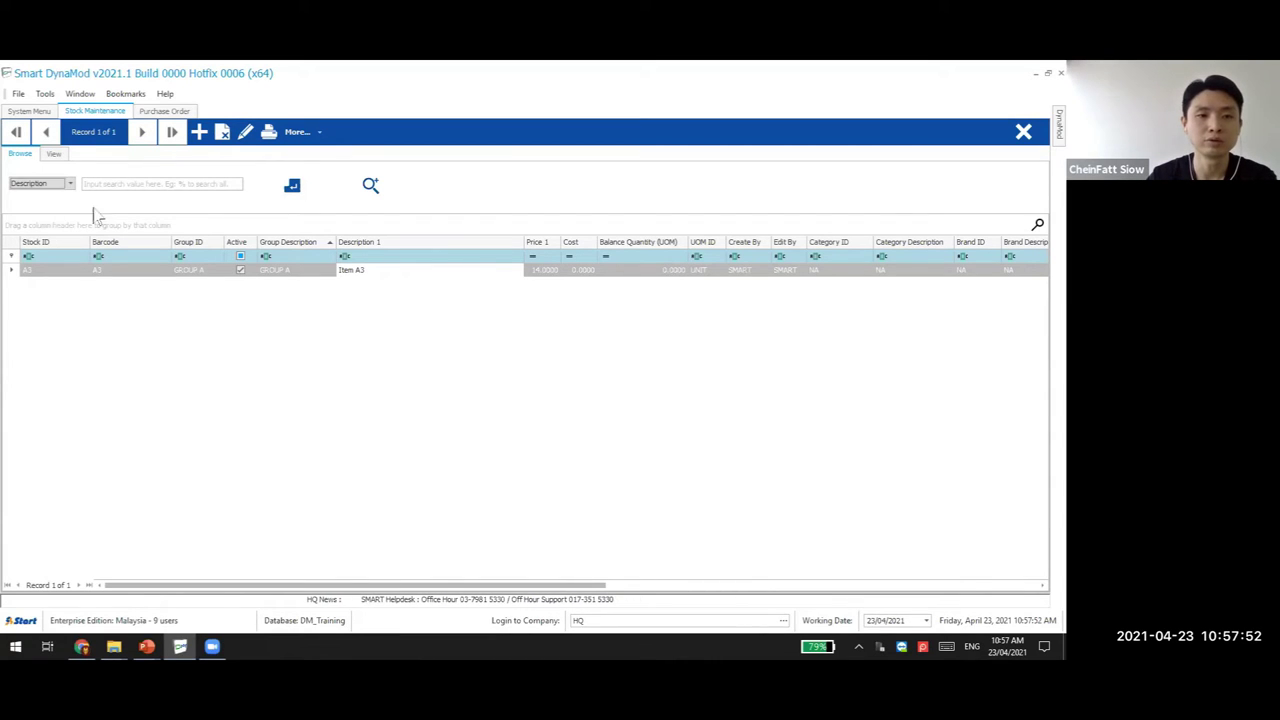
pyautogui.click(54, 185)
pyautogui.click(45, 194)
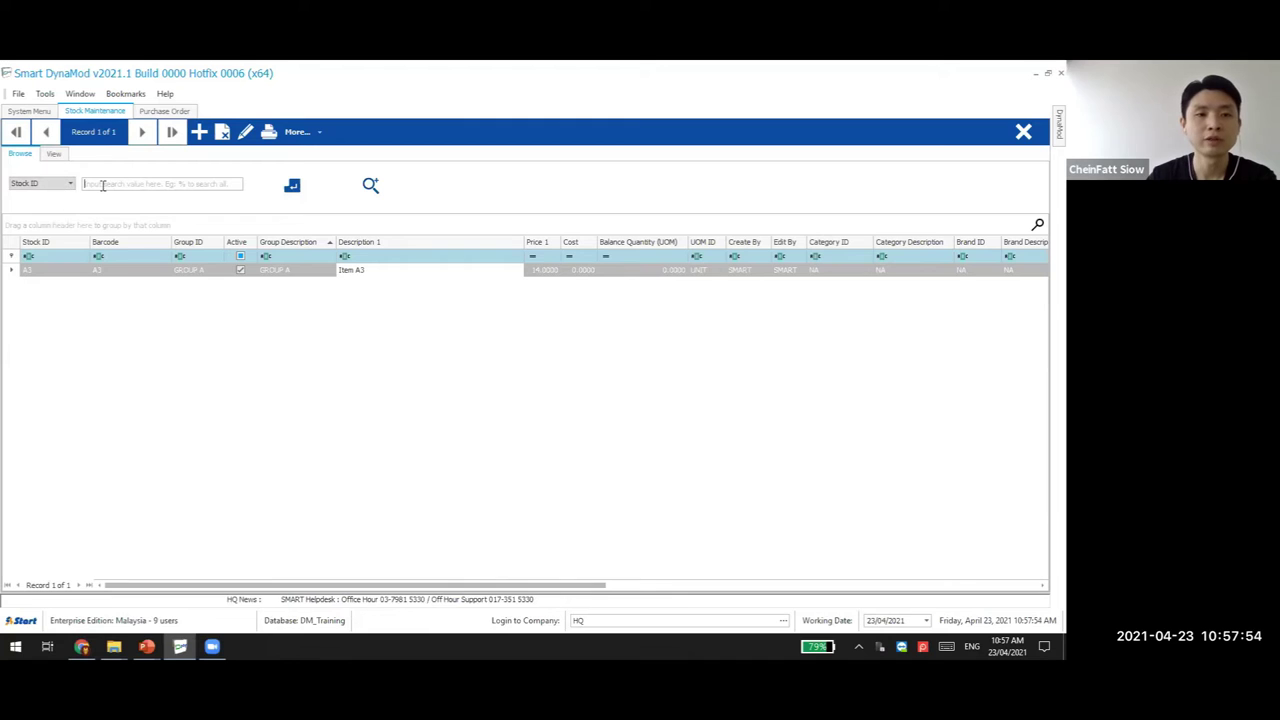
# Search Stock ID with the wildcard '%' to list all 185 stock items
pyautogui.press('Tab')
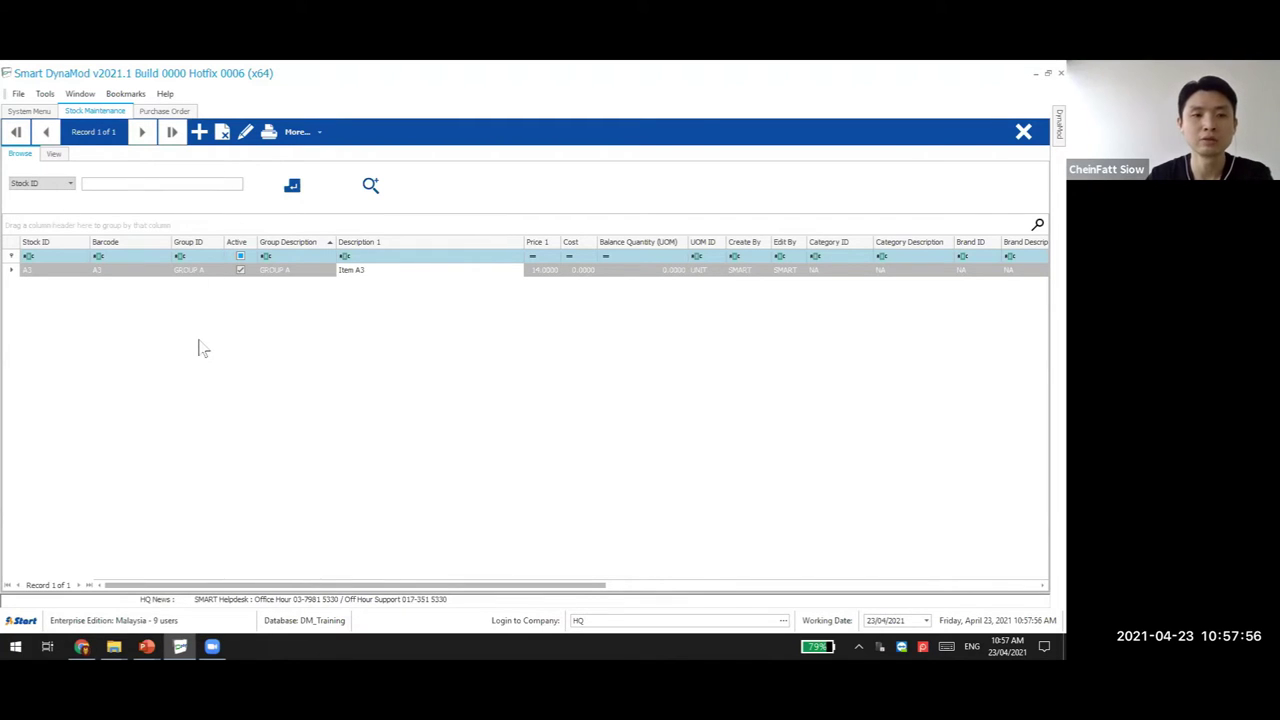
pyautogui.write('%')
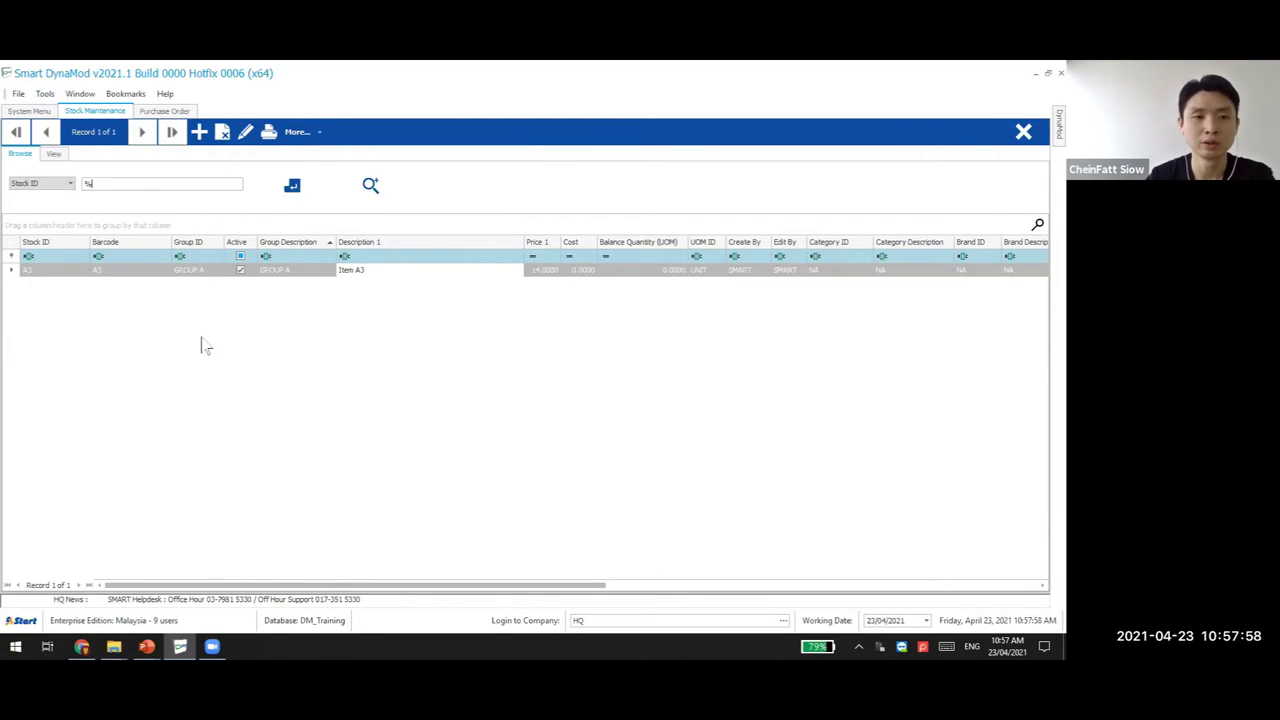
pyautogui.click(300, 185)
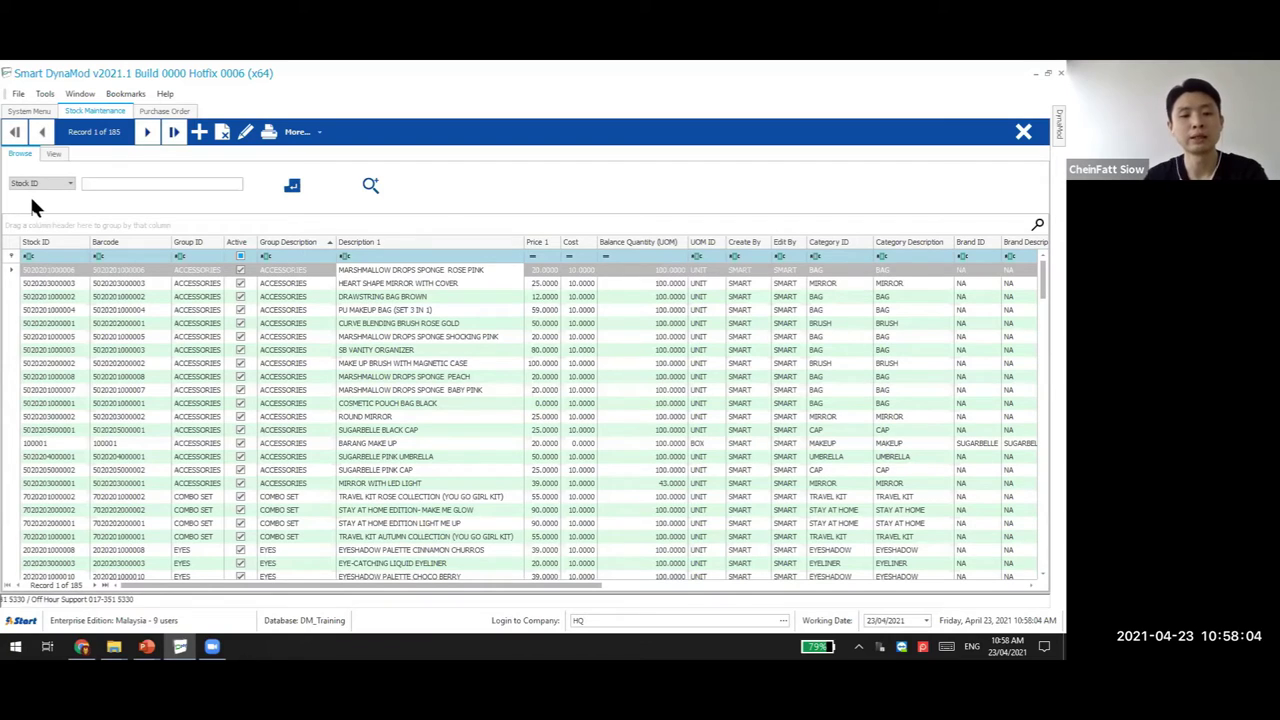
# Search Stock ID for 'A' (A1–A3), then for '%11' (four items)
pyautogui.write('A')
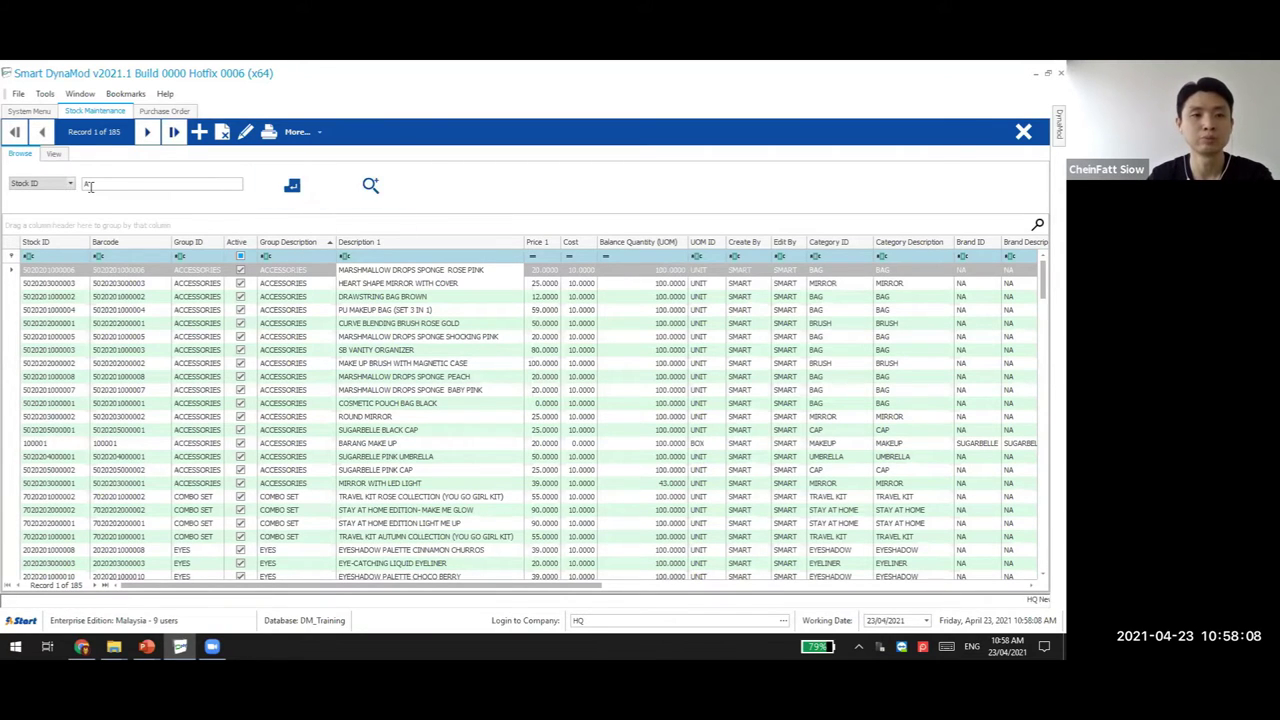
pyautogui.click(292, 185)
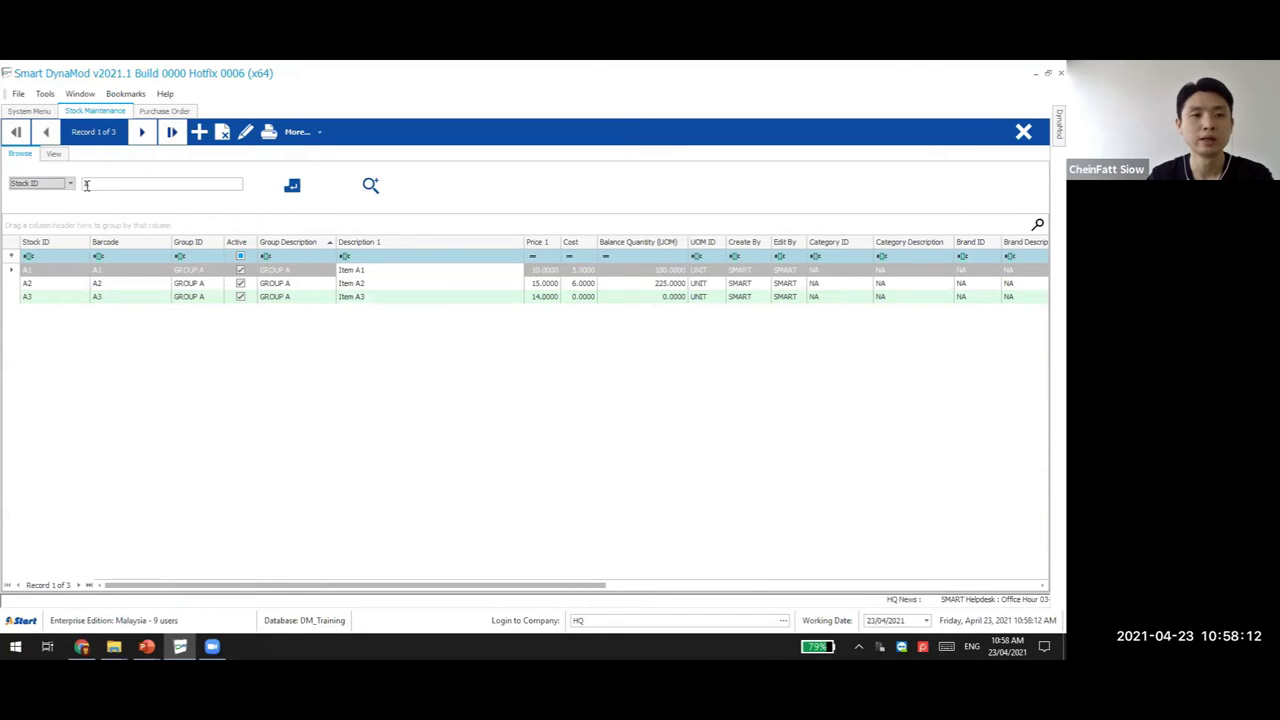
pyautogui.doubleClick(160, 186)
pyautogui.write('%')
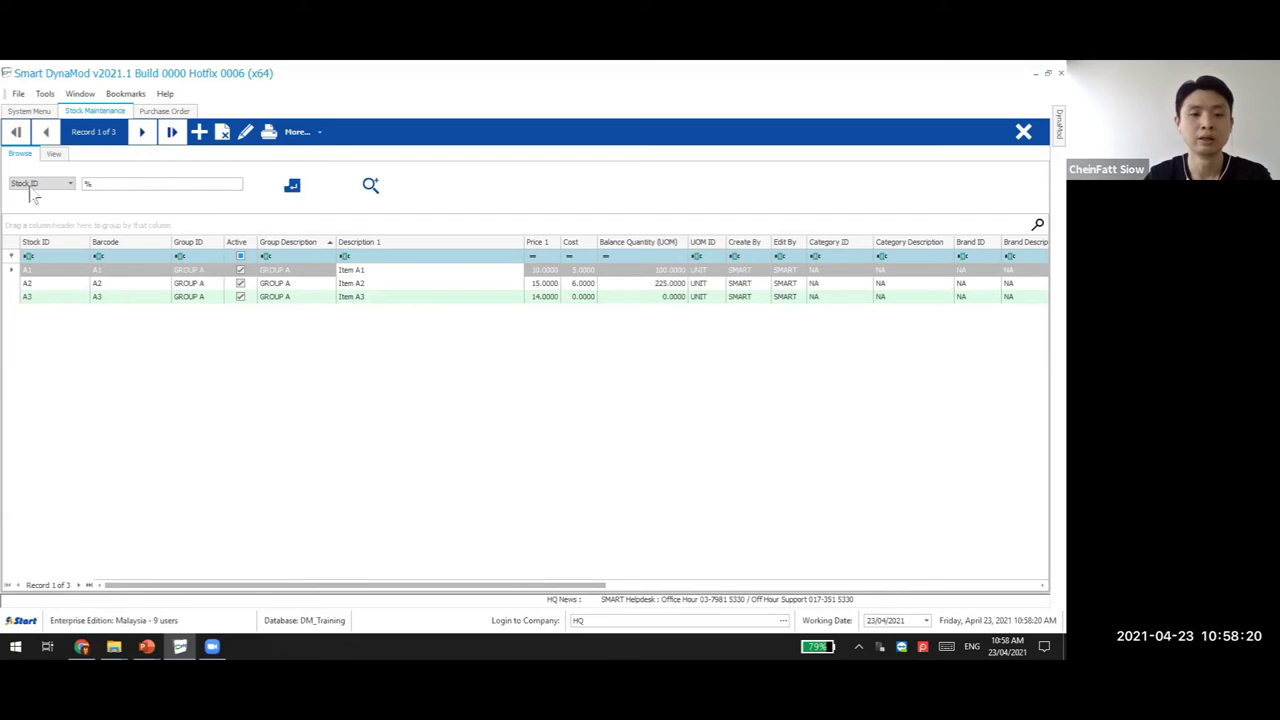
pyautogui.write('11')
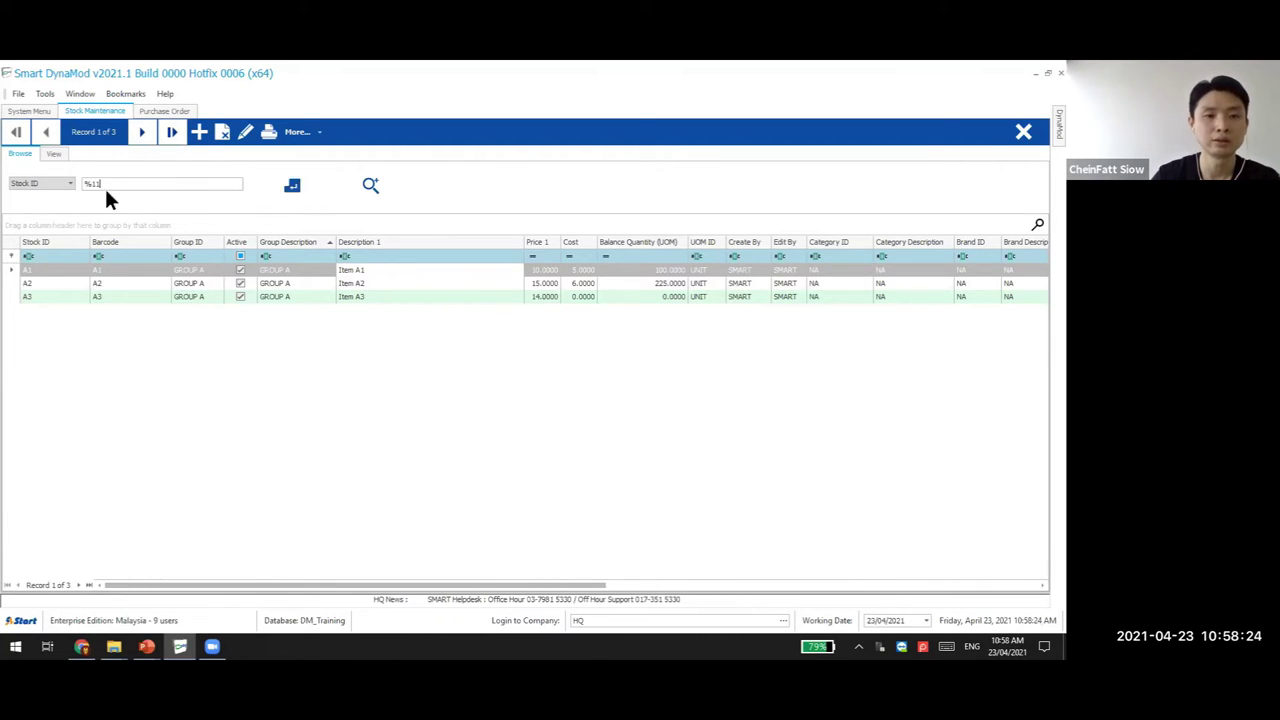
pyautogui.click(296, 185)
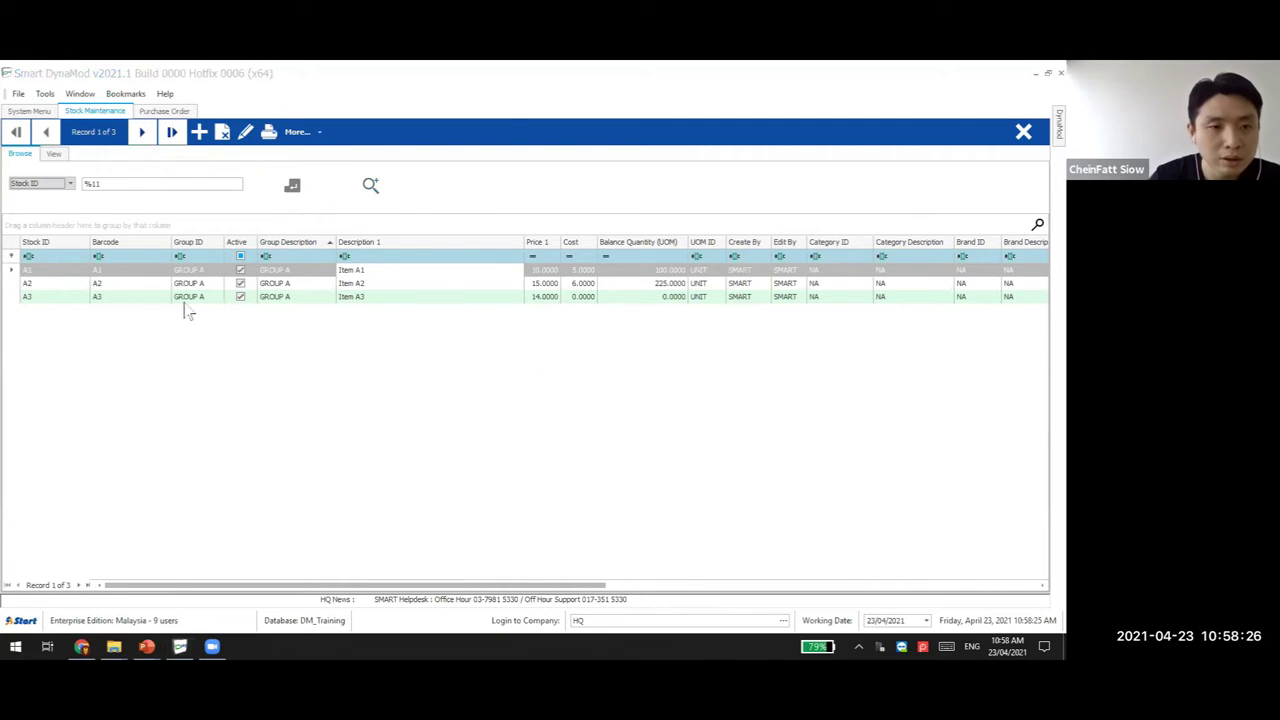
# Browse the '%11' results, then search Stock ID for '11', returning no records
pyautogui.click(114, 184)
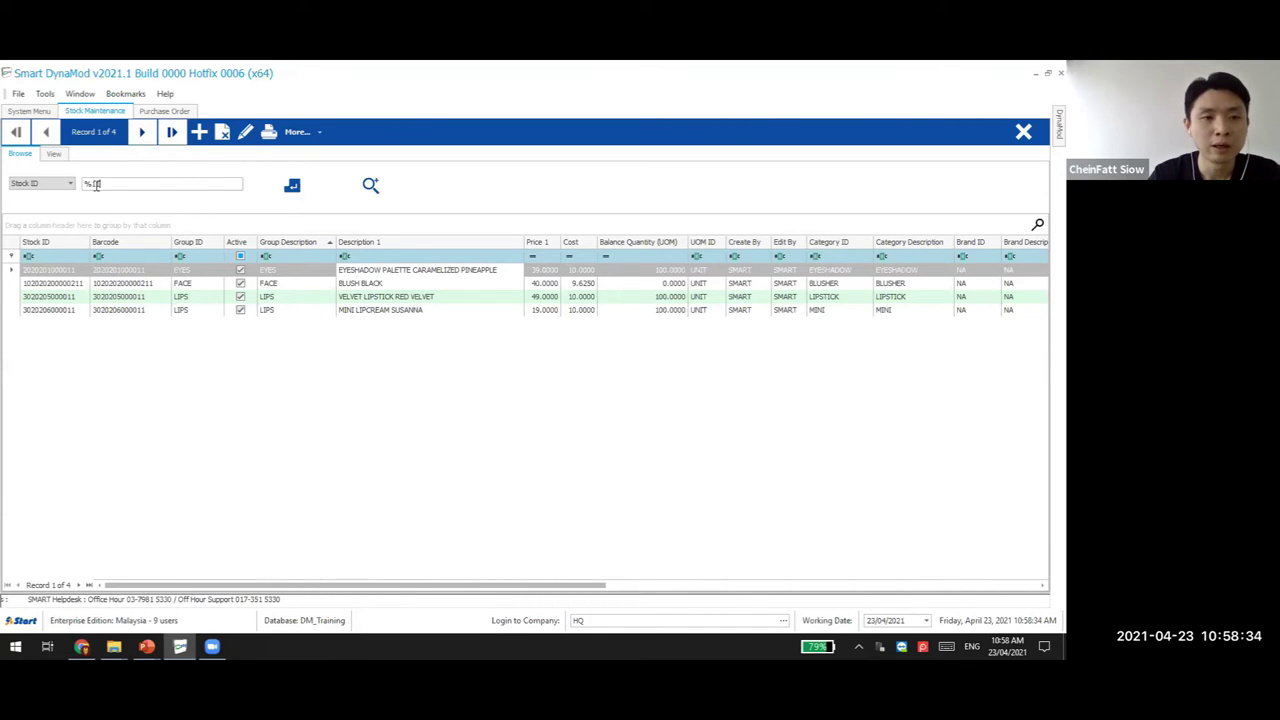
pyautogui.click(122, 296)
pyautogui.click(126, 310)
pyautogui.click(128, 283)
pyautogui.click(132, 311)
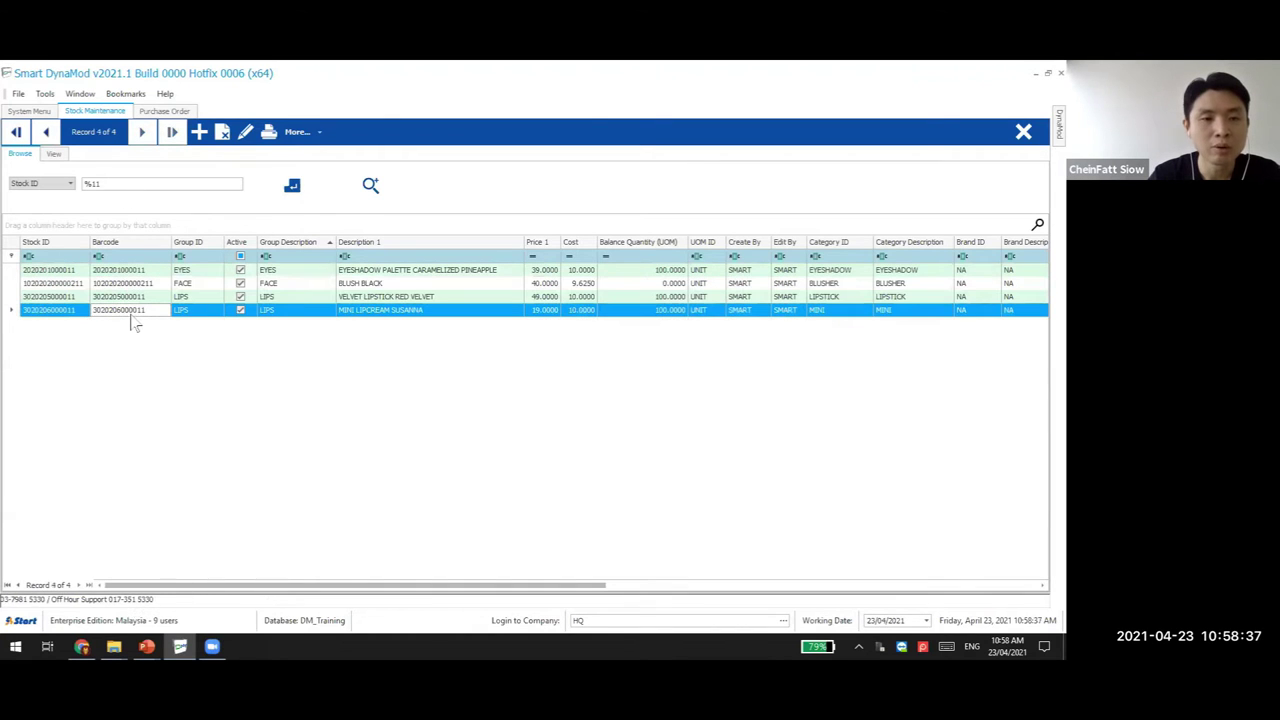
pyautogui.click(113, 183)
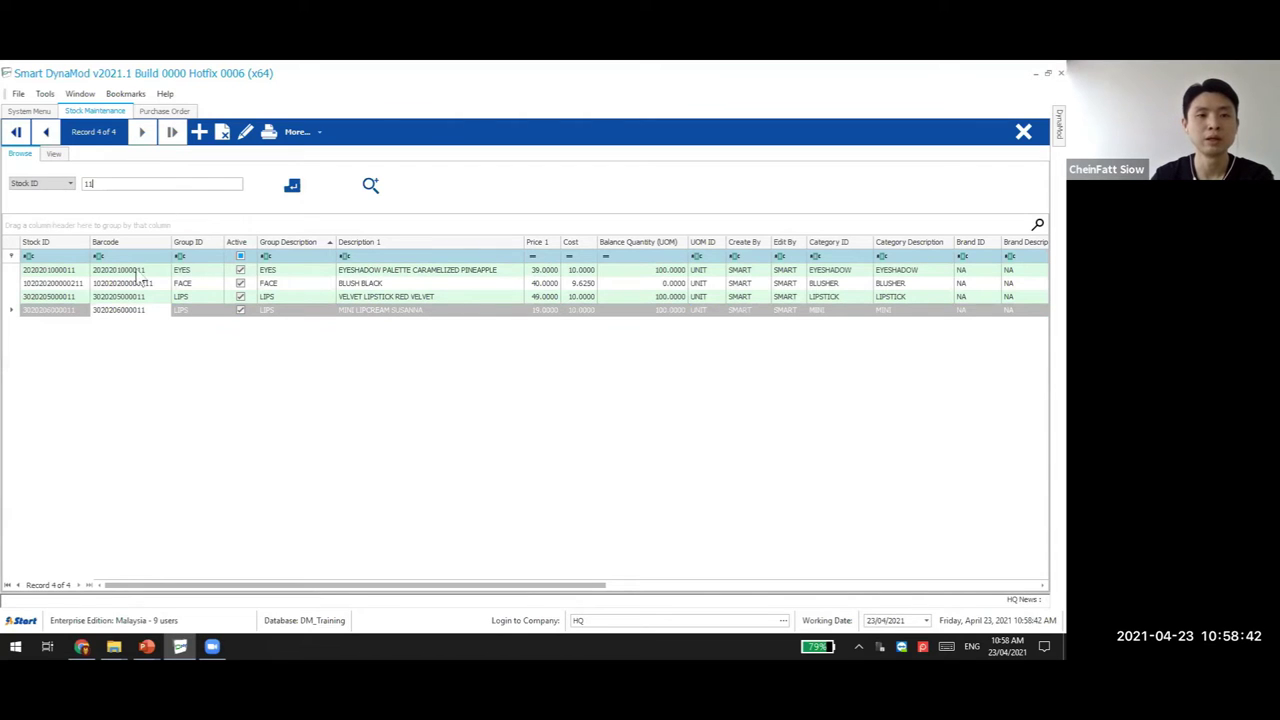
pyautogui.click(290, 195)
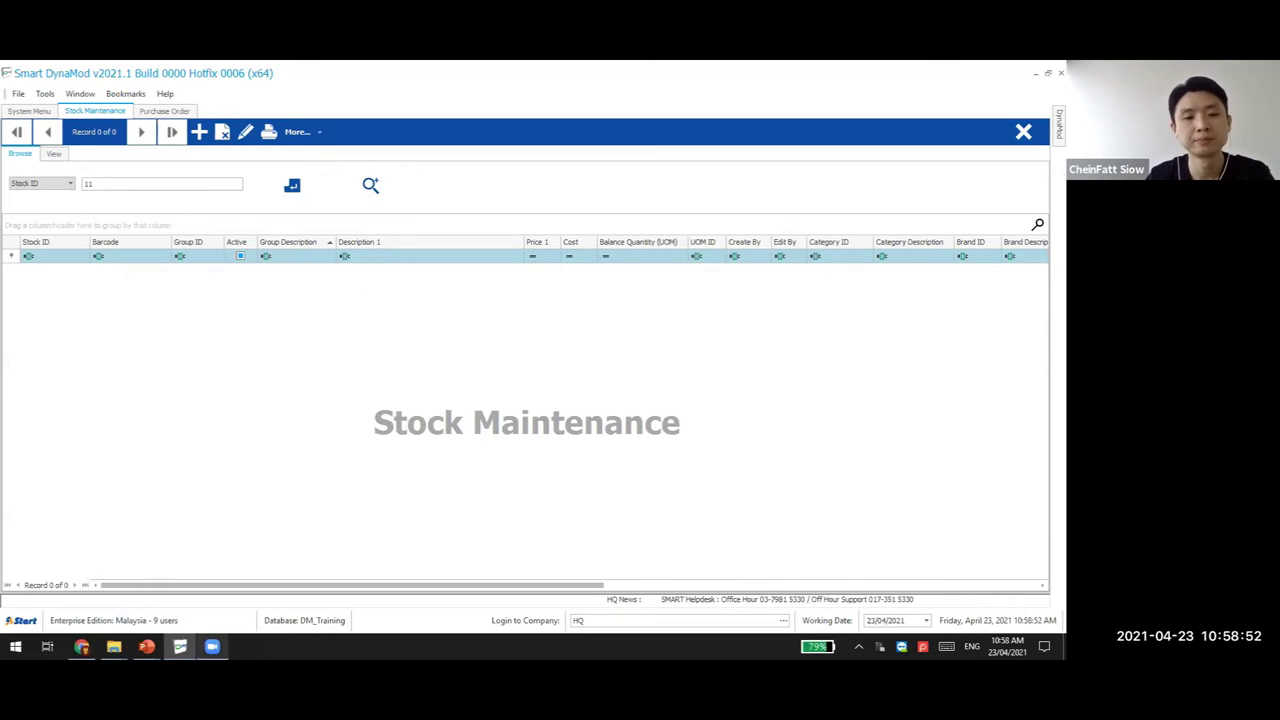
pyautogui.moveTo(146, 646)
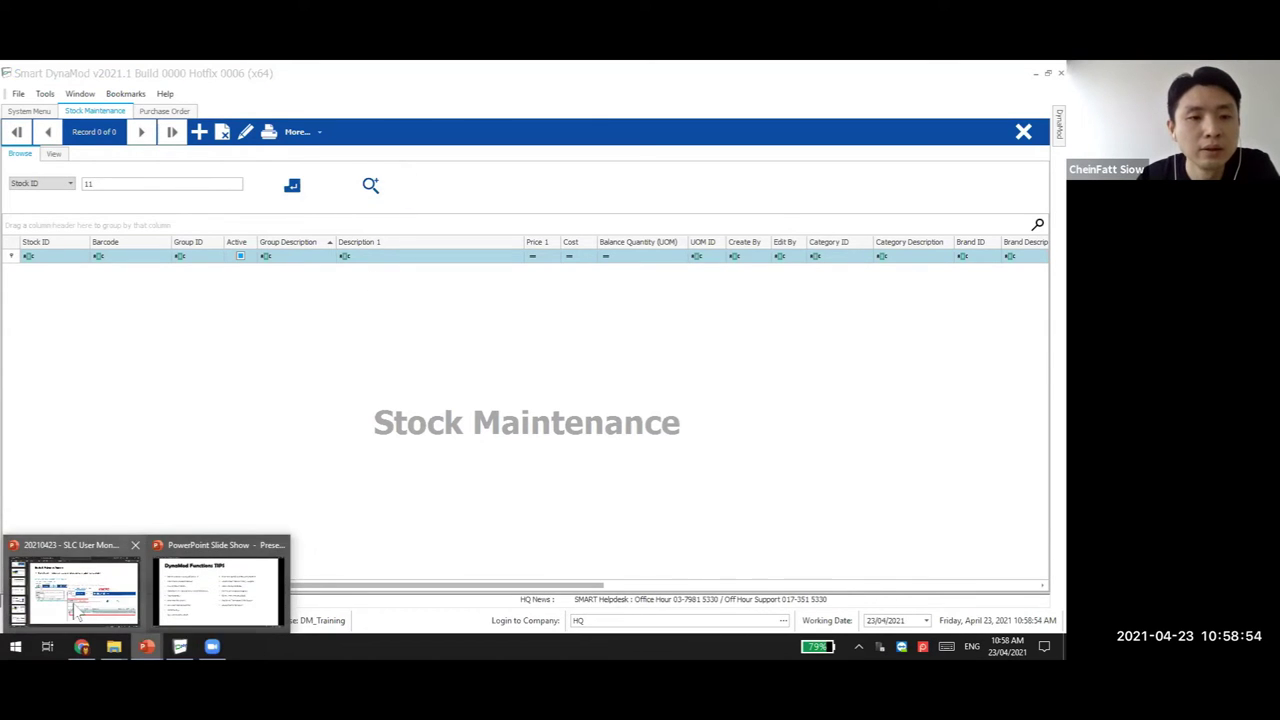
# Advance-search UOM ID = 'unit' and drag the UOM ID column beside Stock ID
pyautogui.click(368, 190)
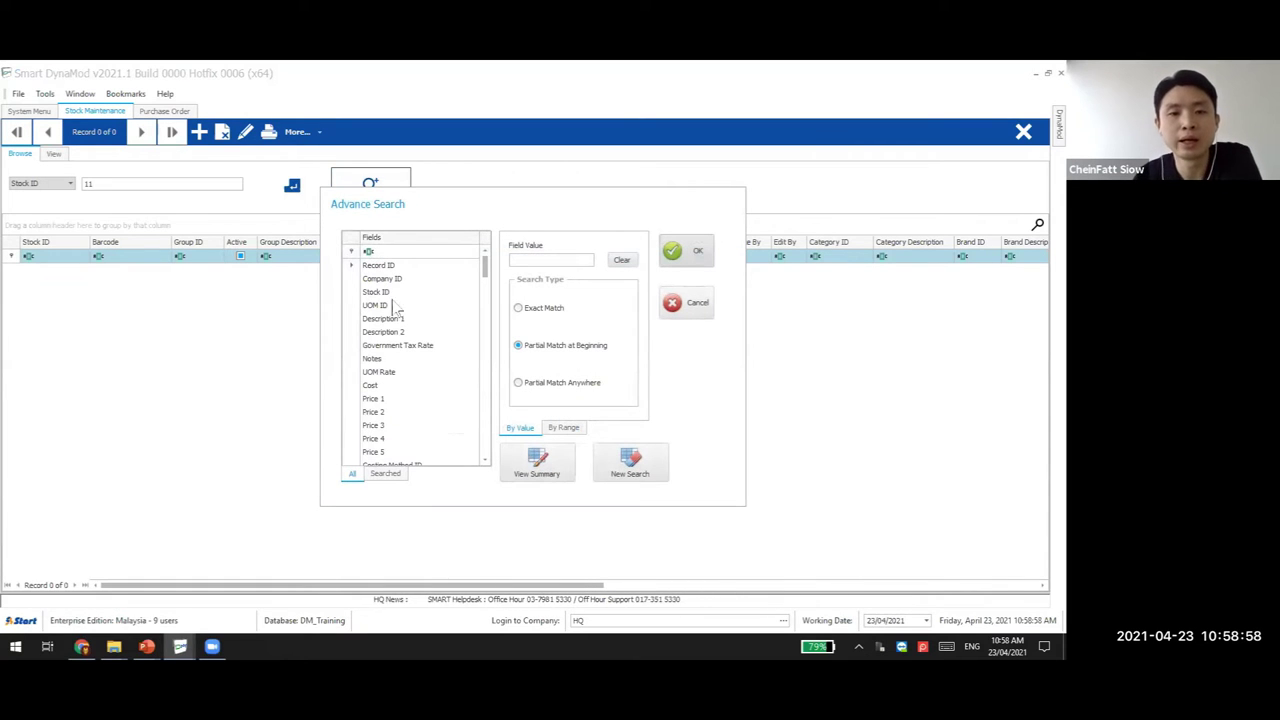
pyautogui.click(390, 310)
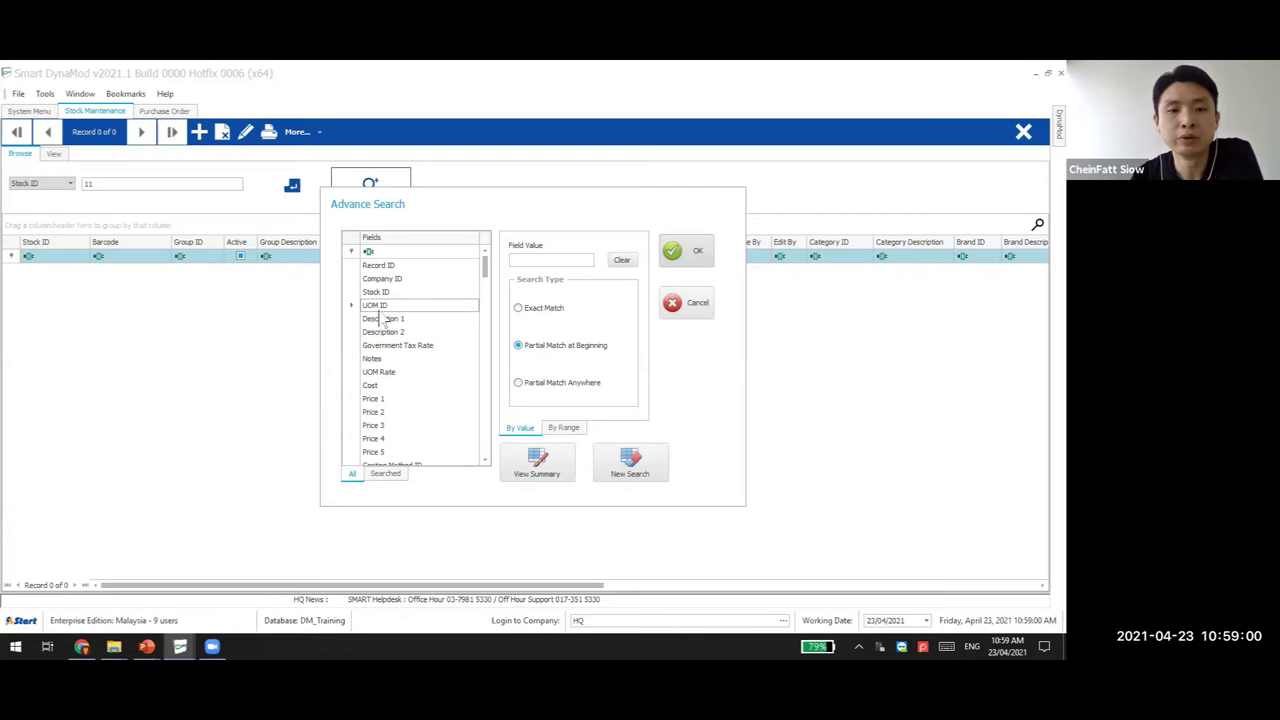
pyautogui.click(540, 259)
pyautogui.write('uni')
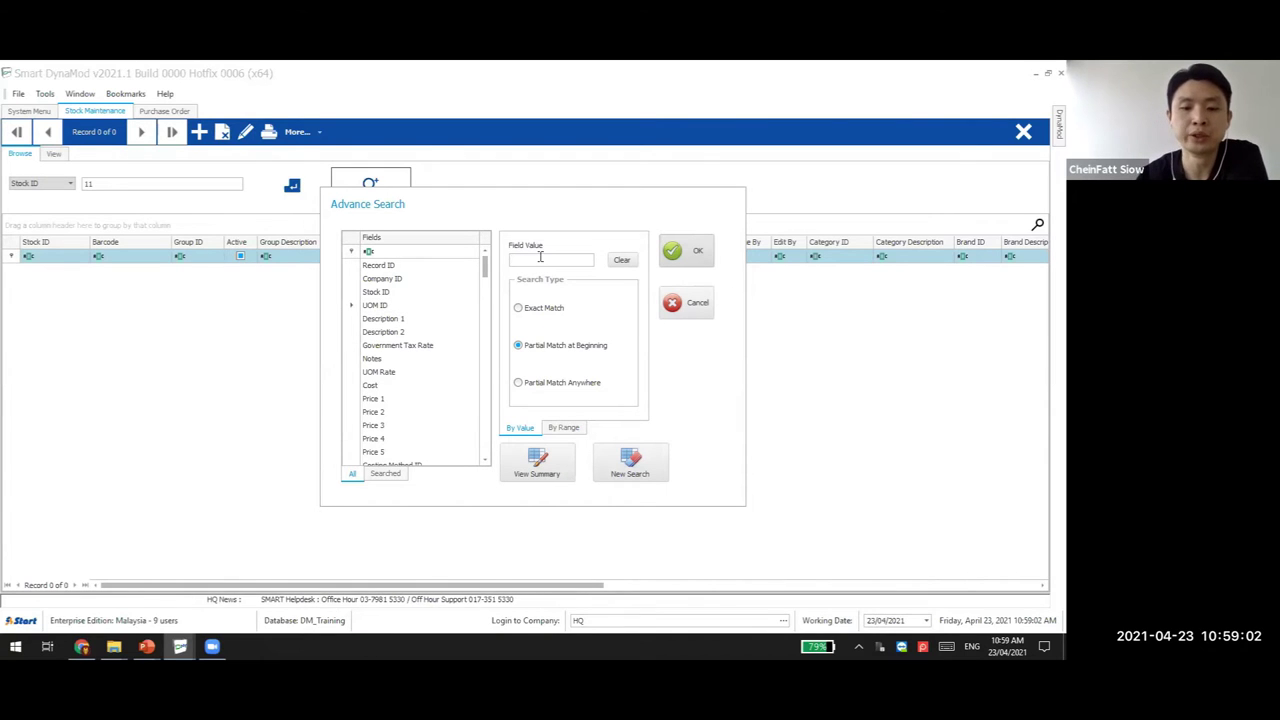
pyautogui.write('t')
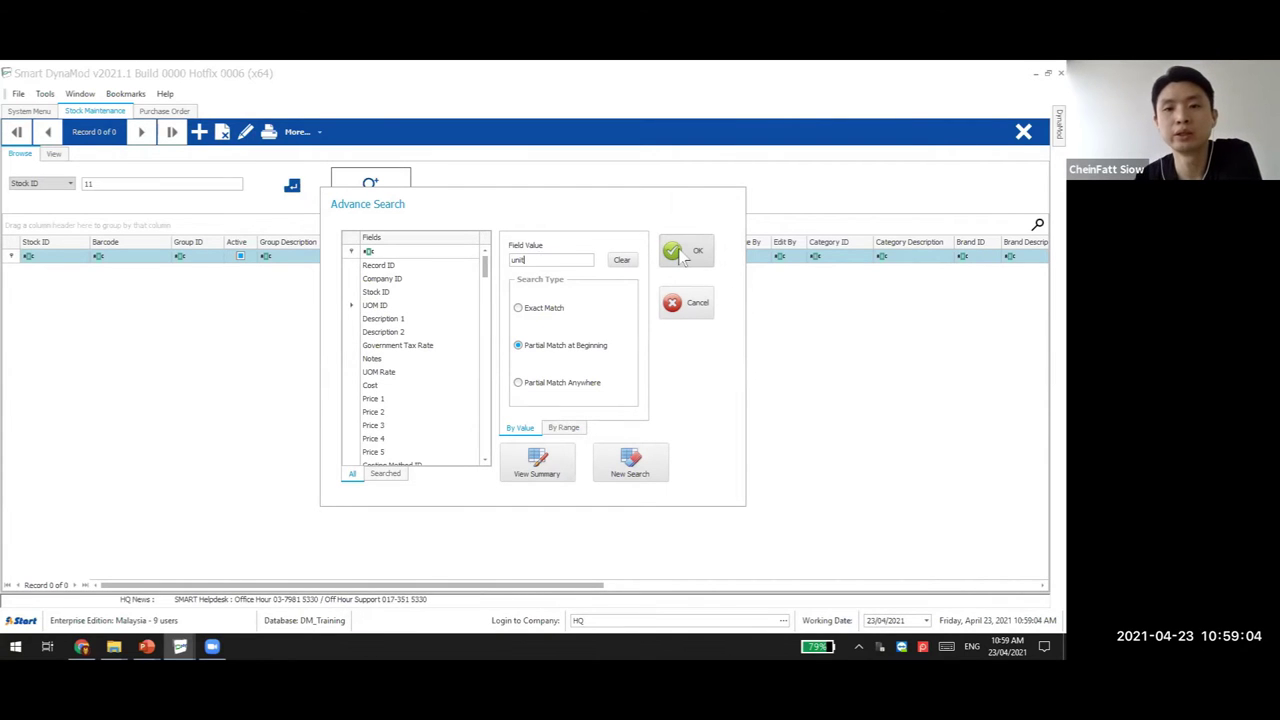
pyautogui.click(686, 254)
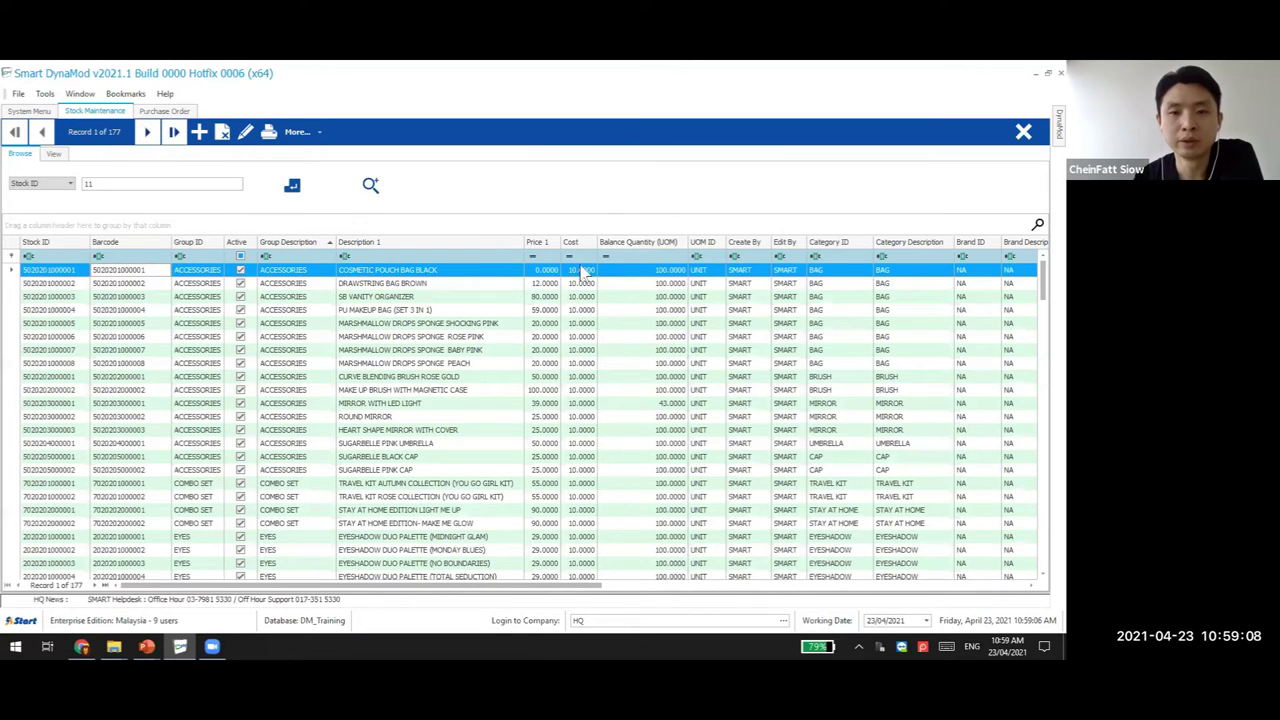
pyautogui.click(665, 242)
pyautogui.moveTo(702, 242); pyautogui.dragTo(98, 243)
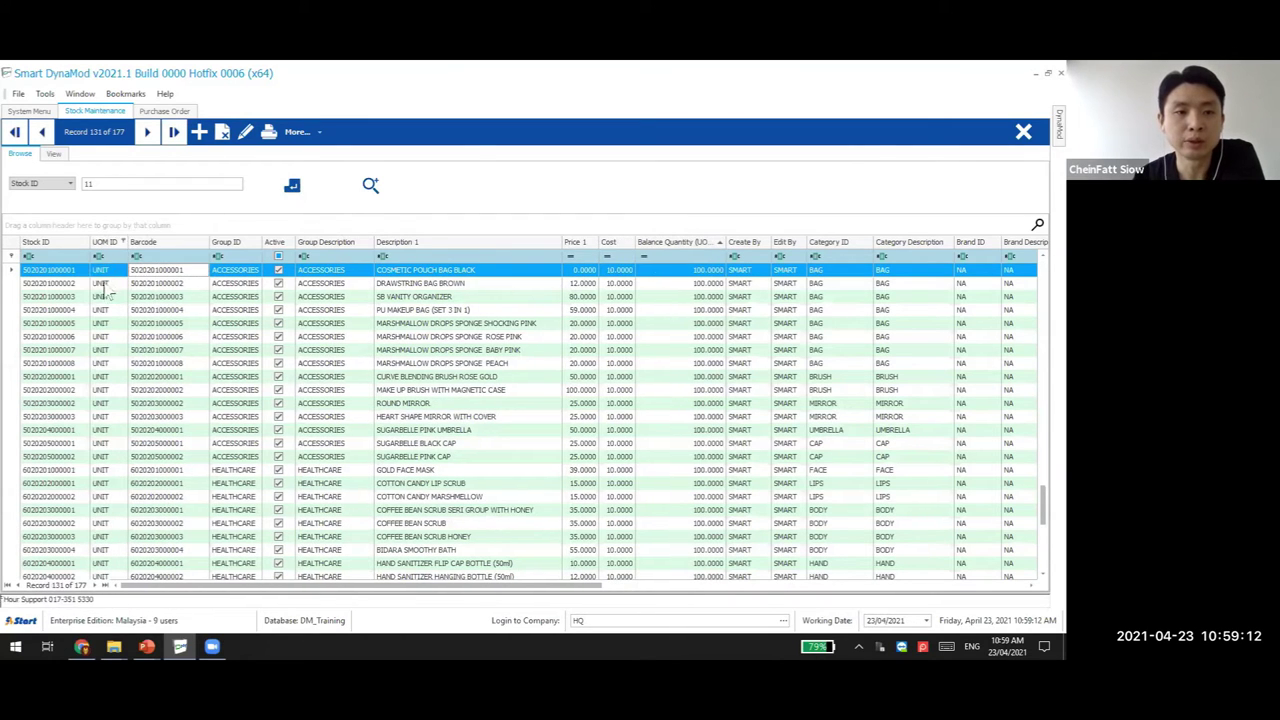
# Run a new Advance Search on Description 1 = 'coffee', then return to PowerPoint
pyautogui.click(371, 185)
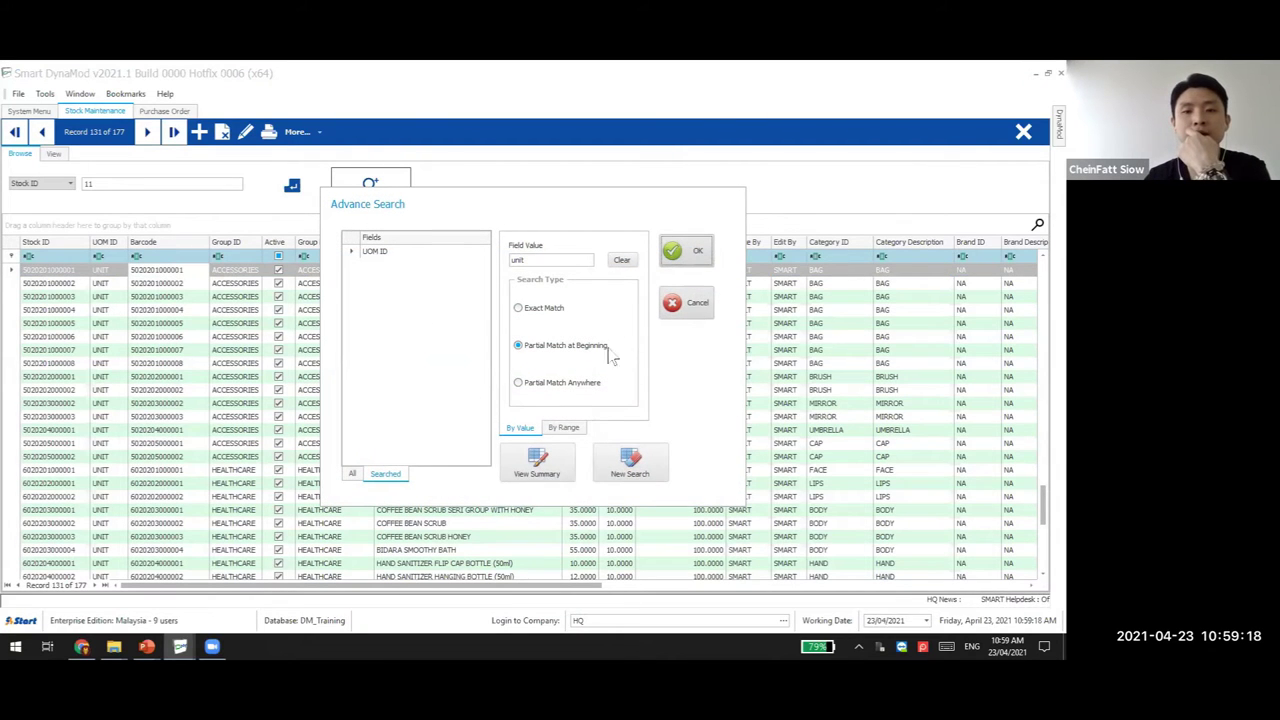
pyautogui.click(630, 463)
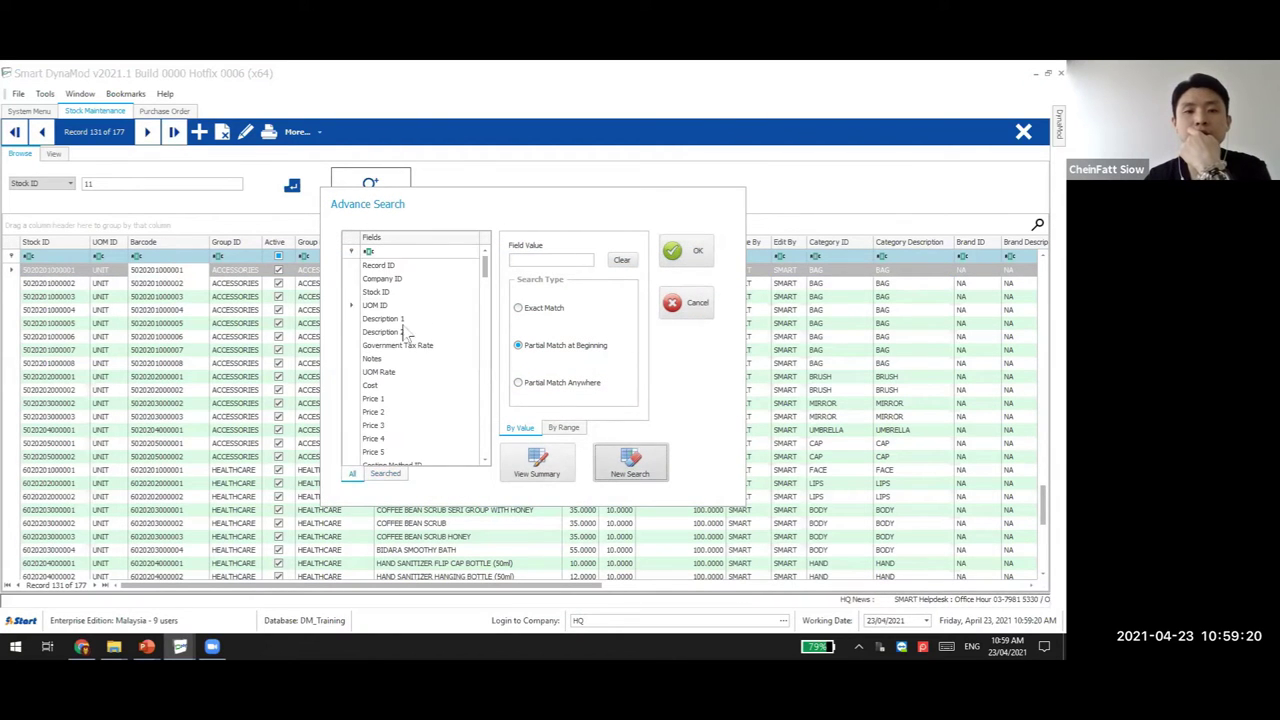
pyautogui.click(398, 319)
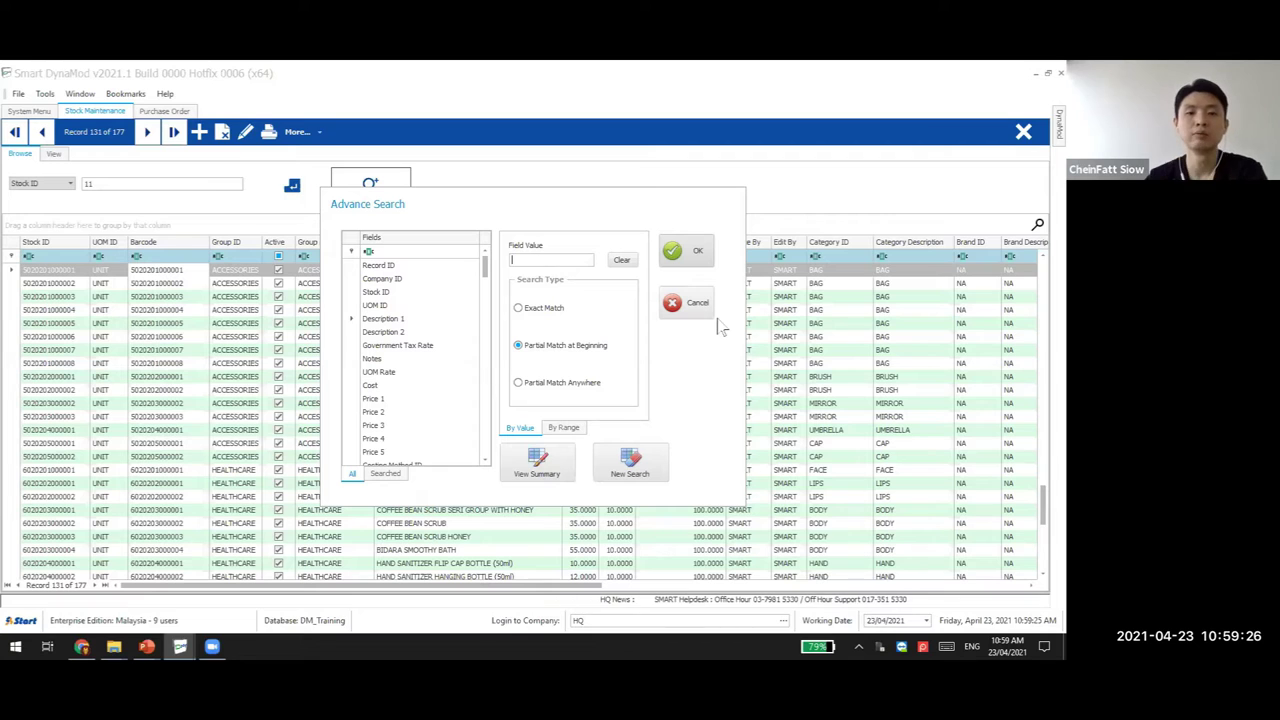
pyautogui.write('coffee')
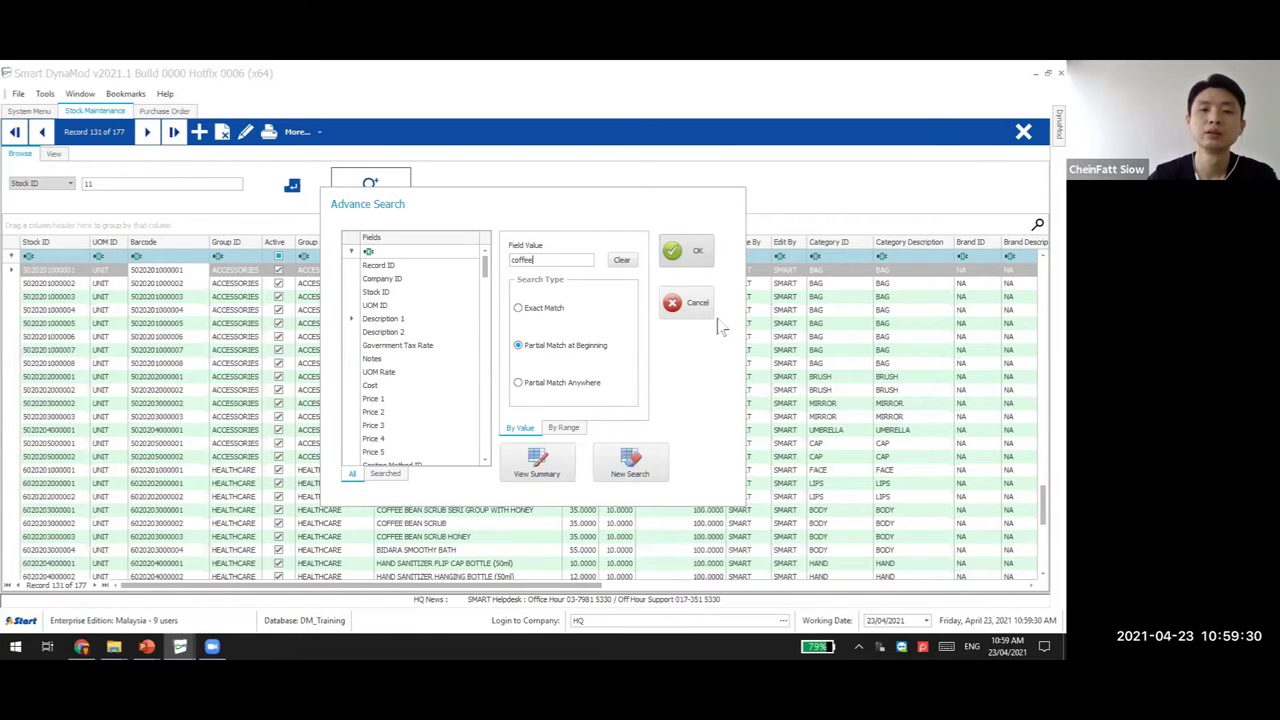
pyautogui.click(676, 243)
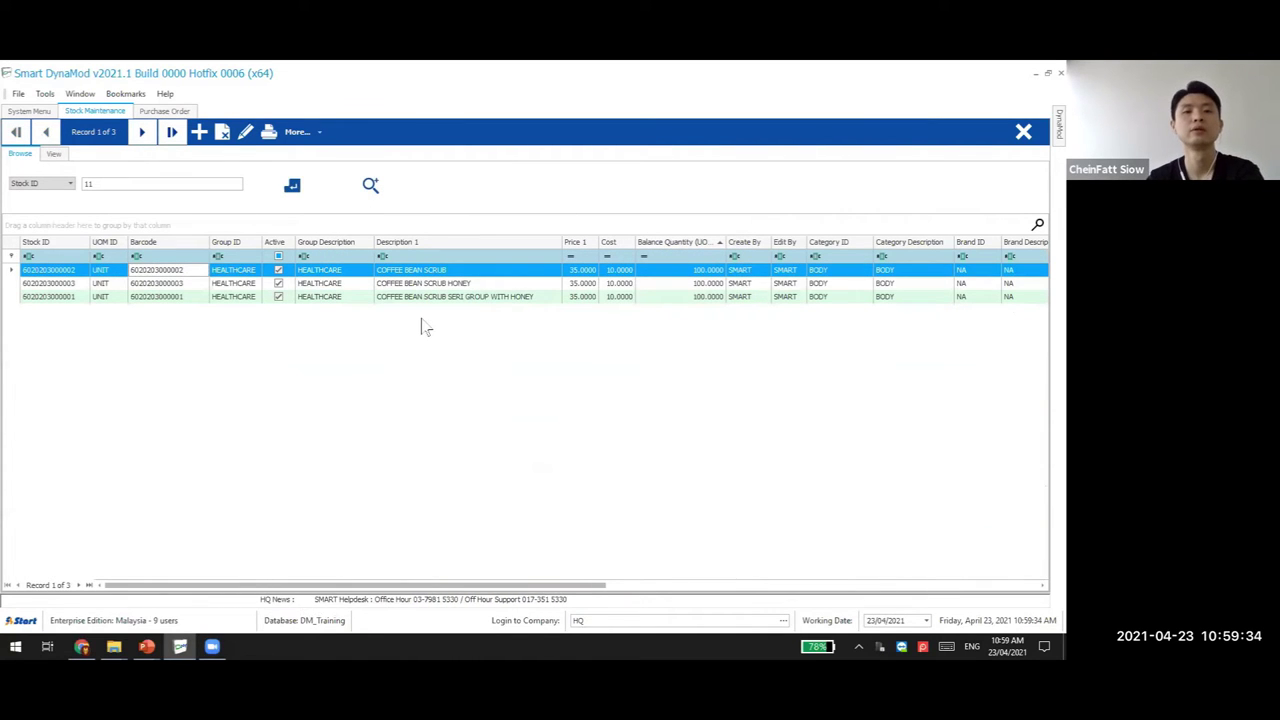
pyautogui.click(147, 646)
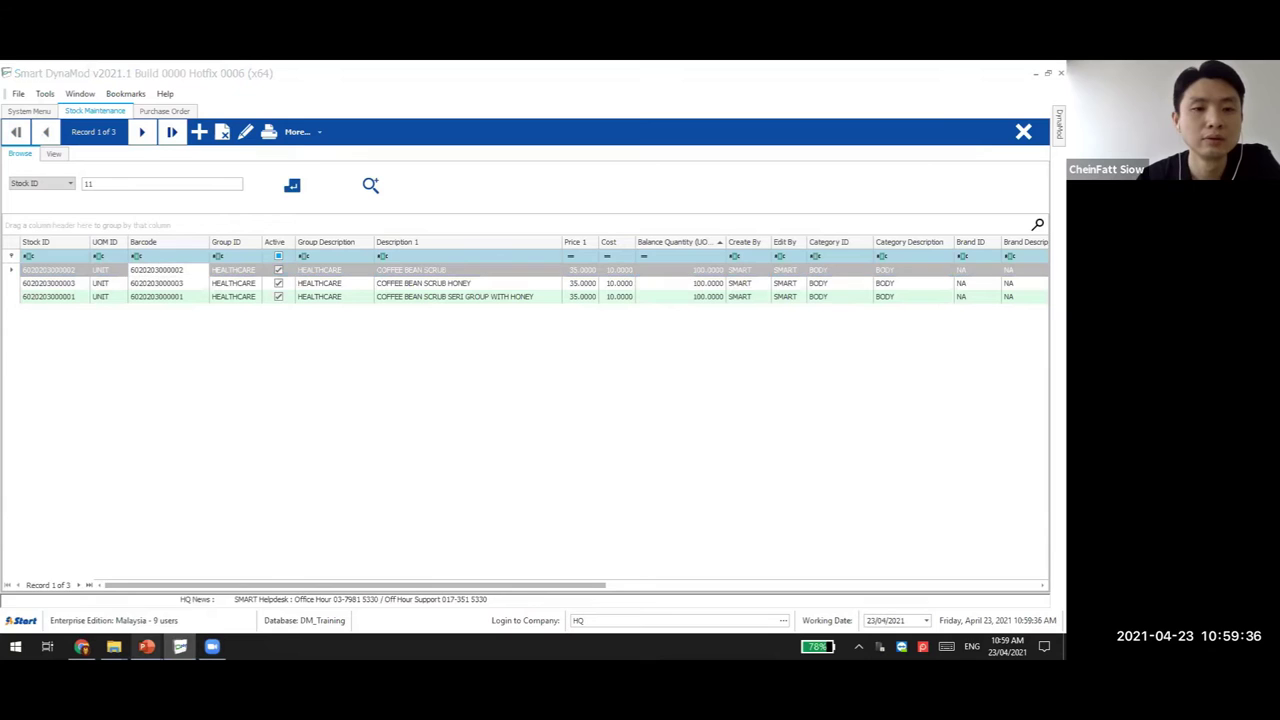
pyautogui.click(130, 610)
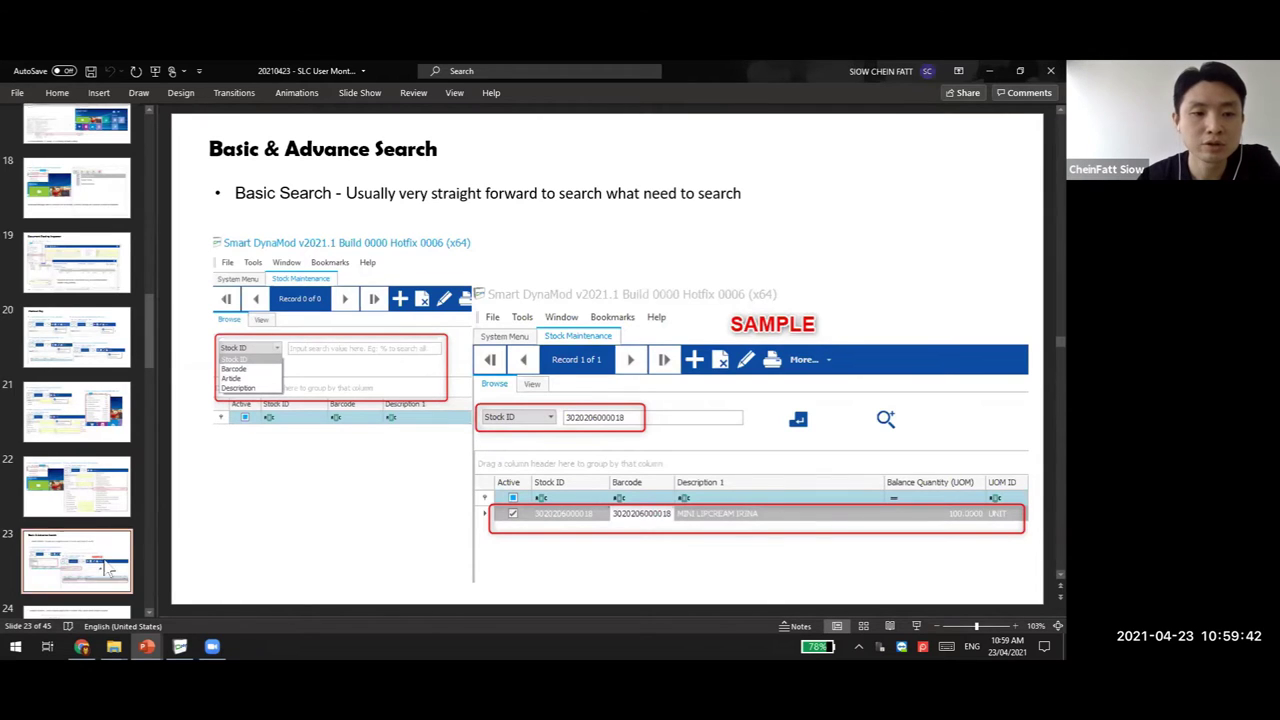
# Browse the Advance Search and recurring-record slides, then return to Smart DynaMod
pyautogui.scroll(-1, 110, 570)
pyautogui.click(89, 590)
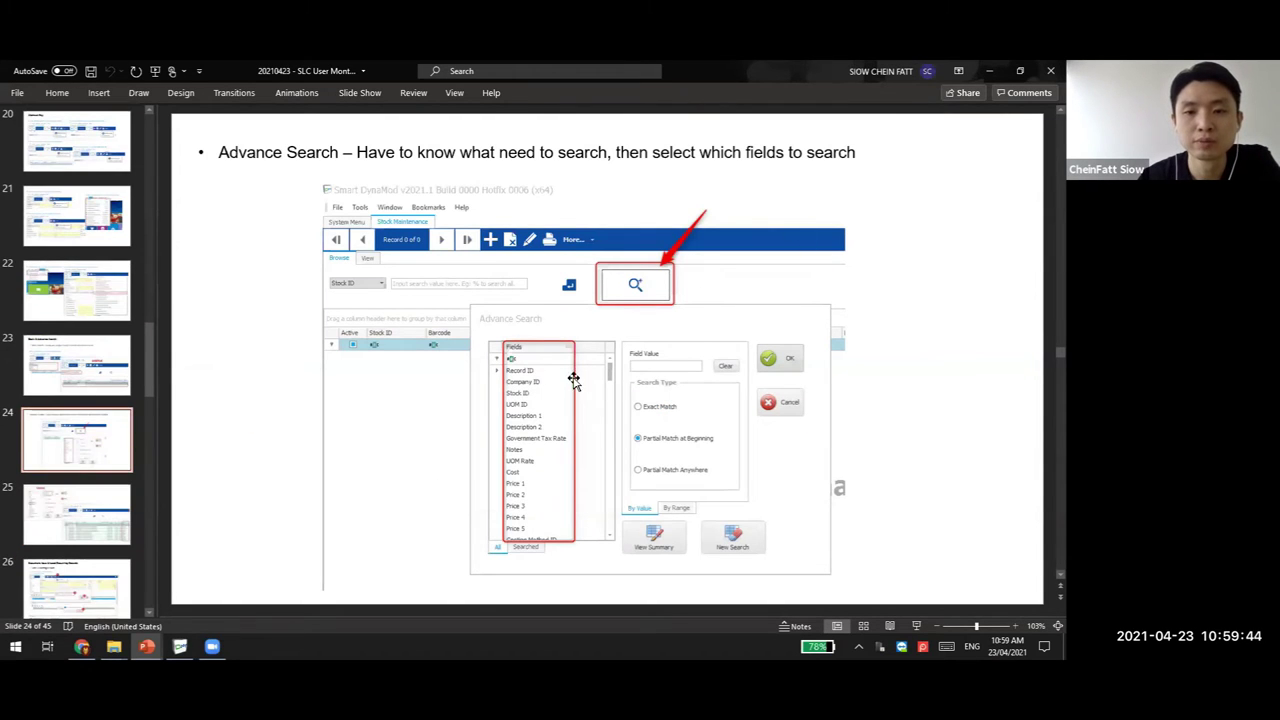
pyautogui.click(72, 518)
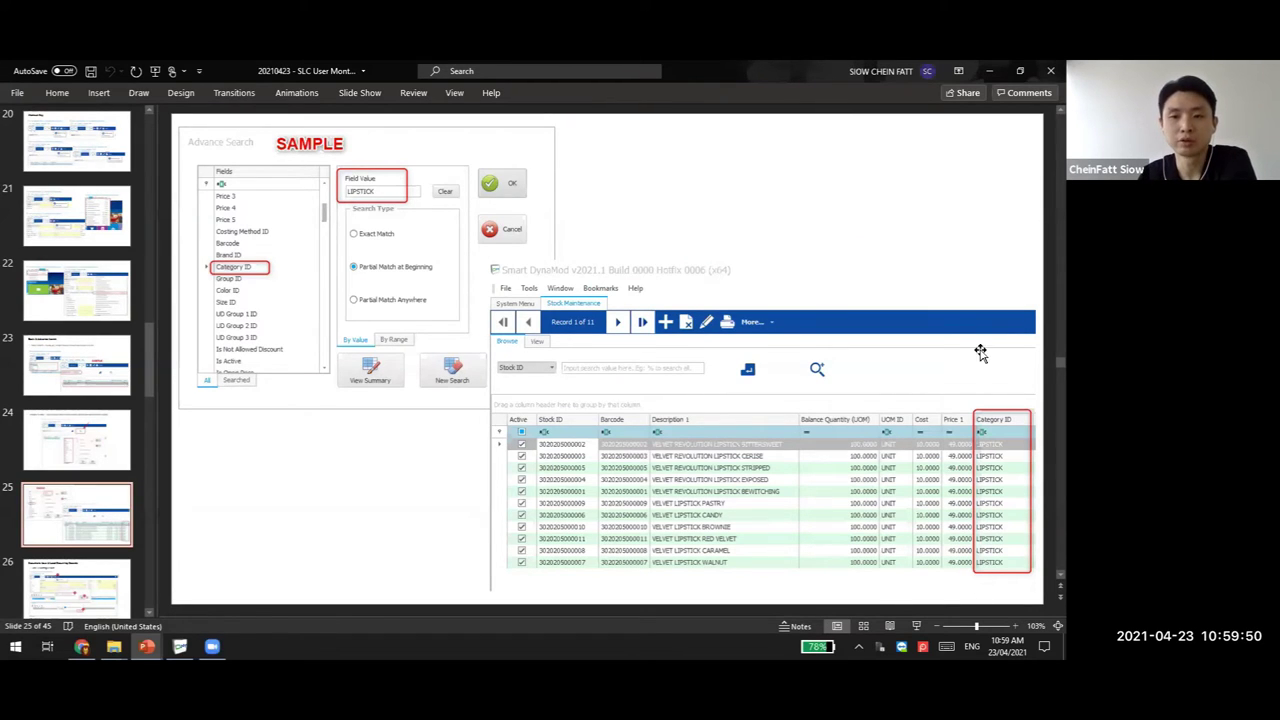
pyautogui.click(97, 573)
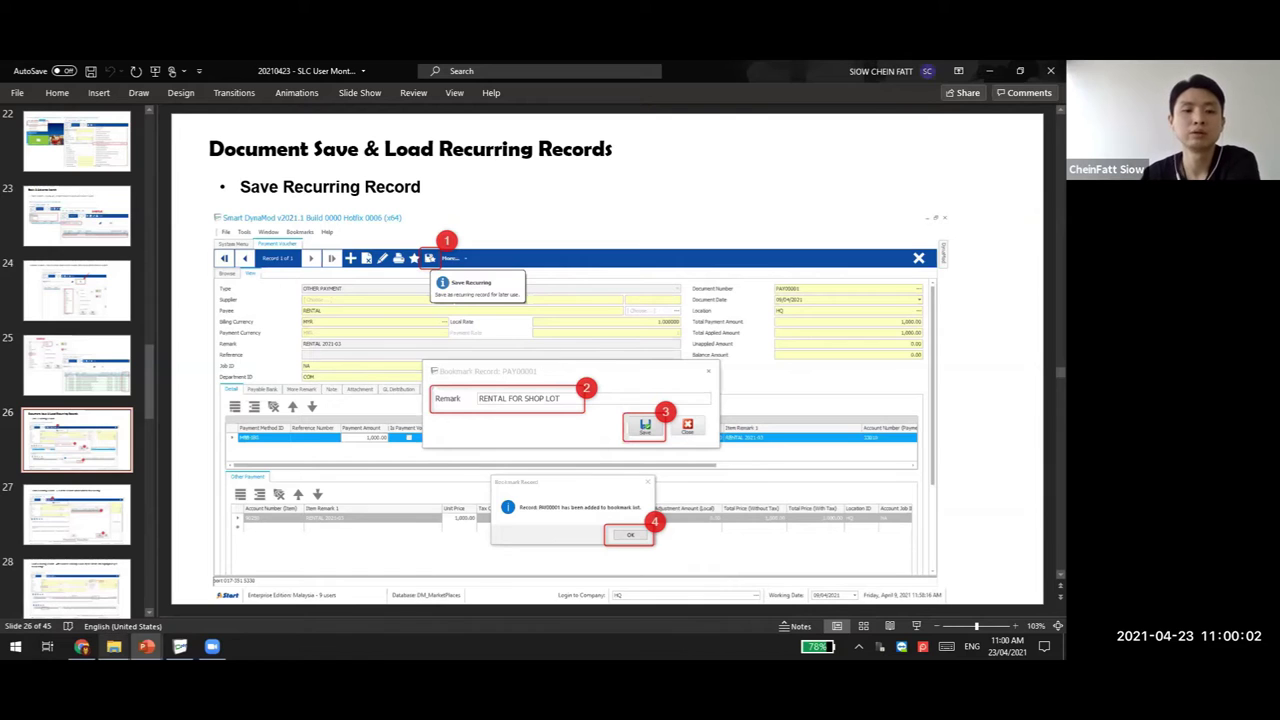
pyautogui.hotkey('alt', 'Tab')
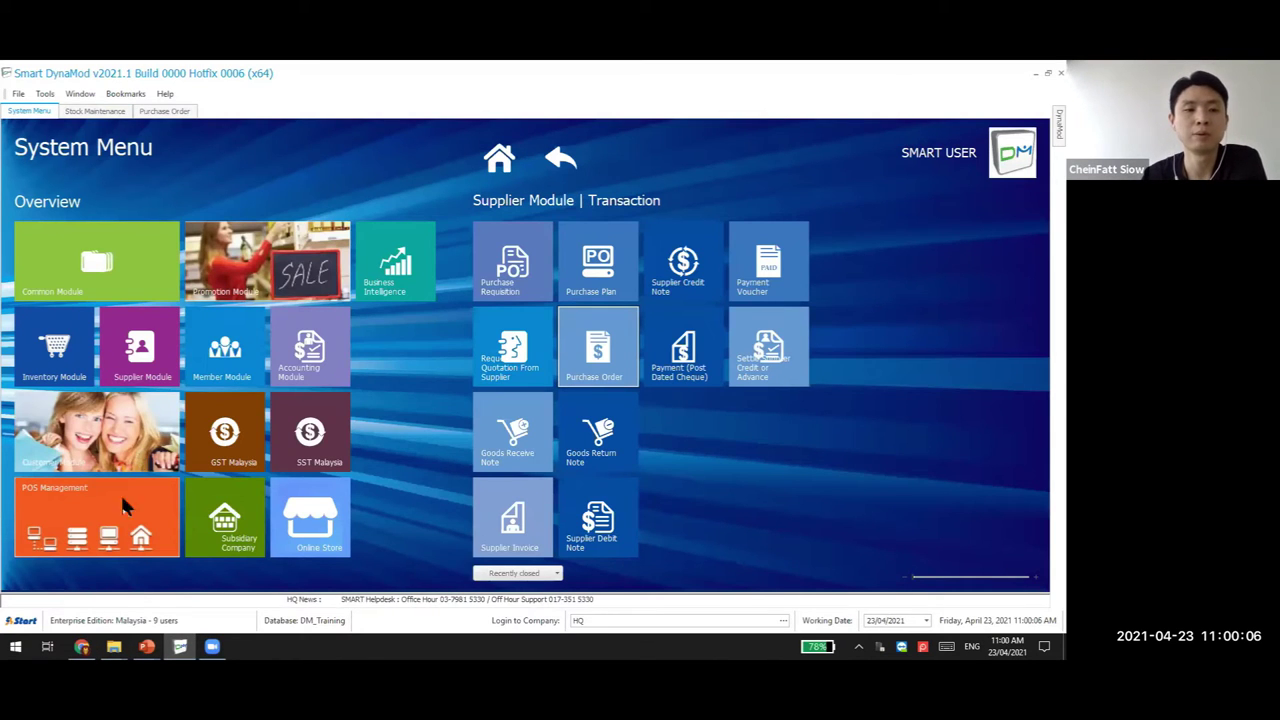
# Create a new Supplier Module Payment Voucher of type OTHER PAYMENT
pyautogui.click(140, 372)
pyautogui.click(596, 283)
pyautogui.click(763, 283)
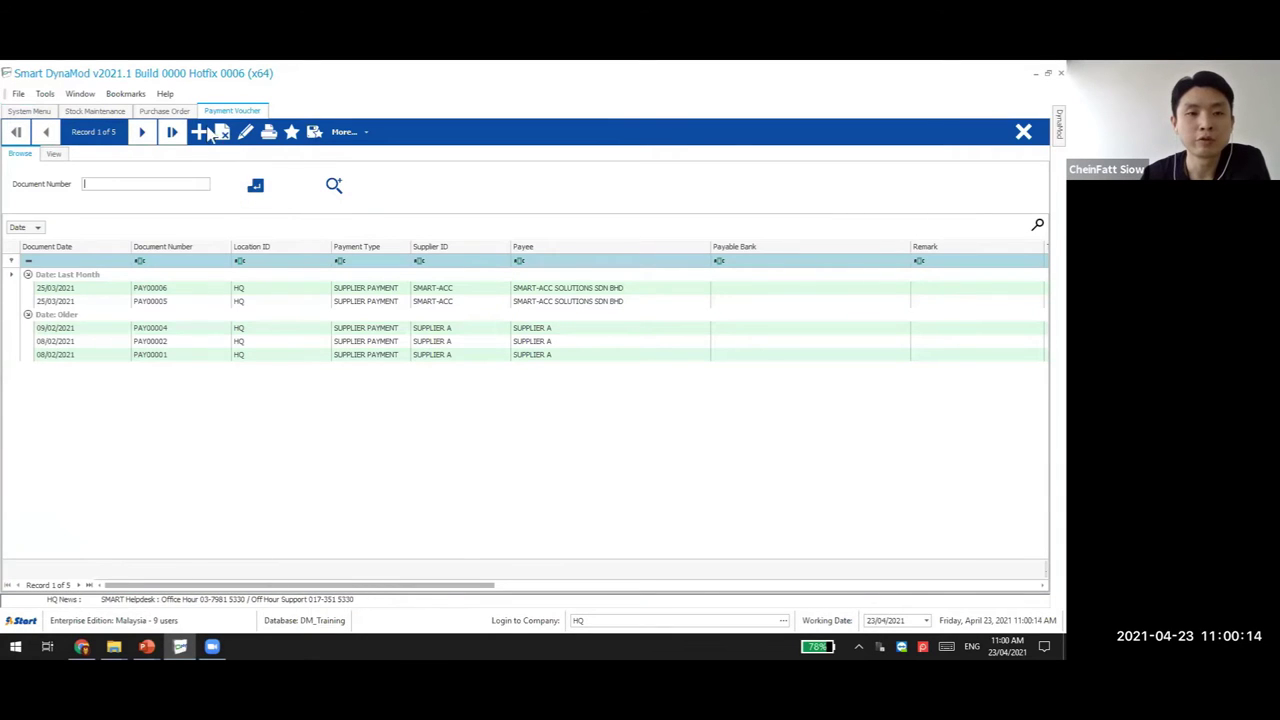
pyautogui.click(202, 132)
pyautogui.click(188, 178)
pyautogui.click(188, 197)
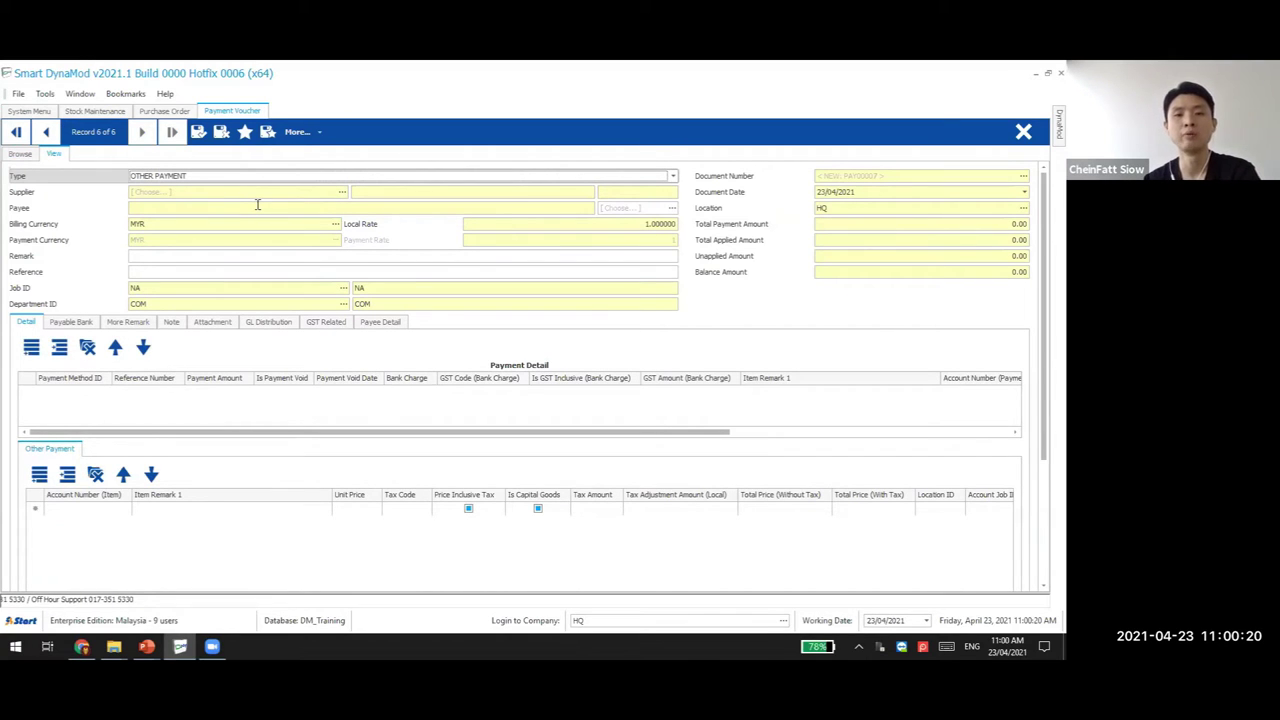
# Add a line for account 90250 Rental with unit price 1,000.00
pyautogui.click(62, 510)
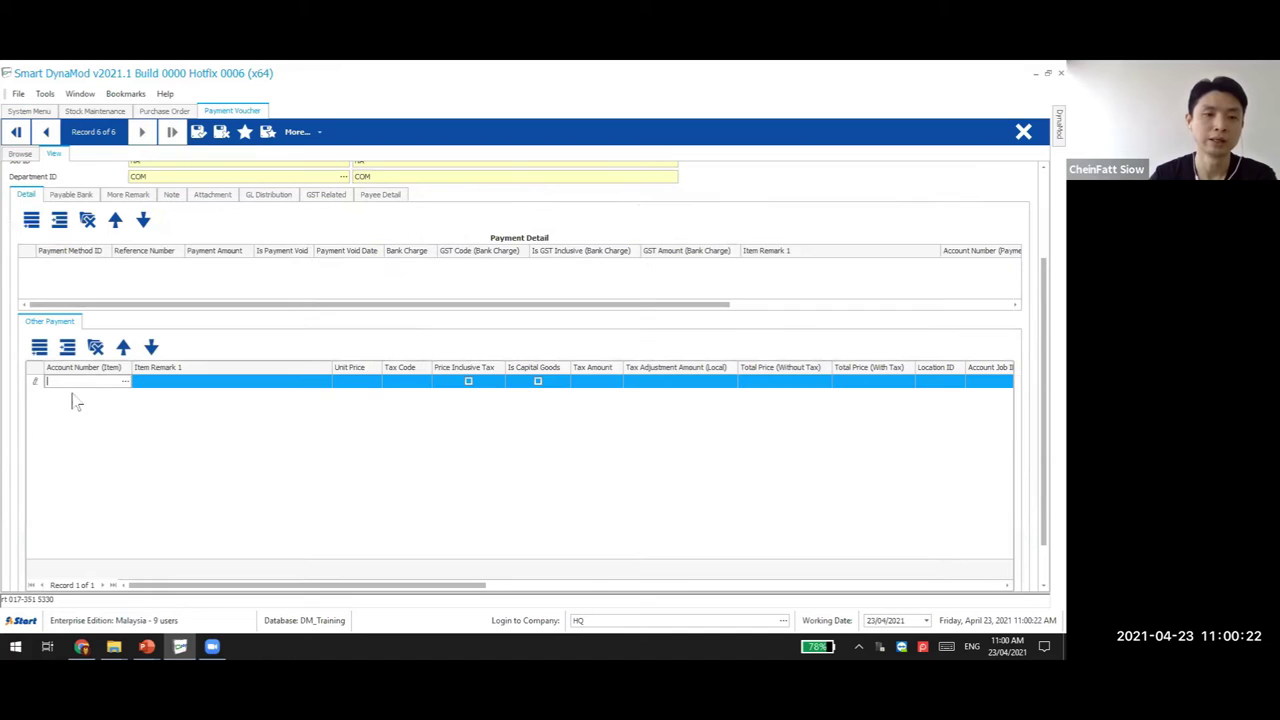
pyautogui.click(125, 383)
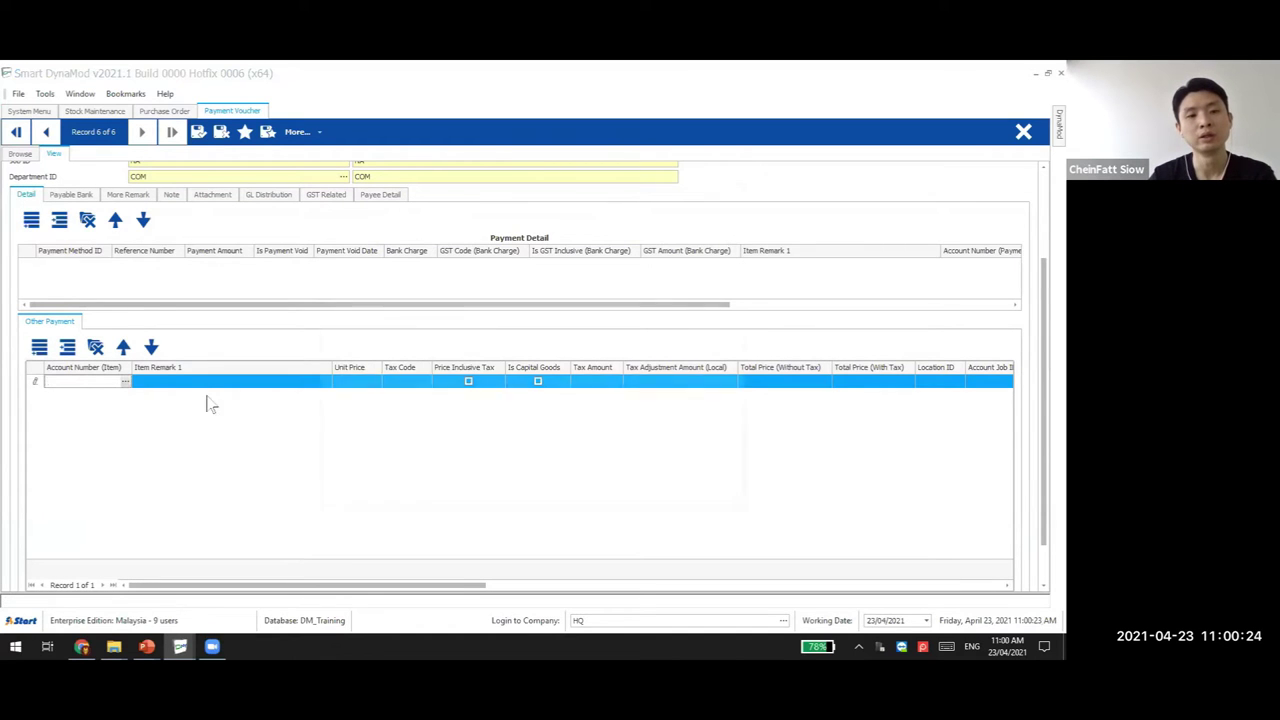
pyautogui.click(424, 220)
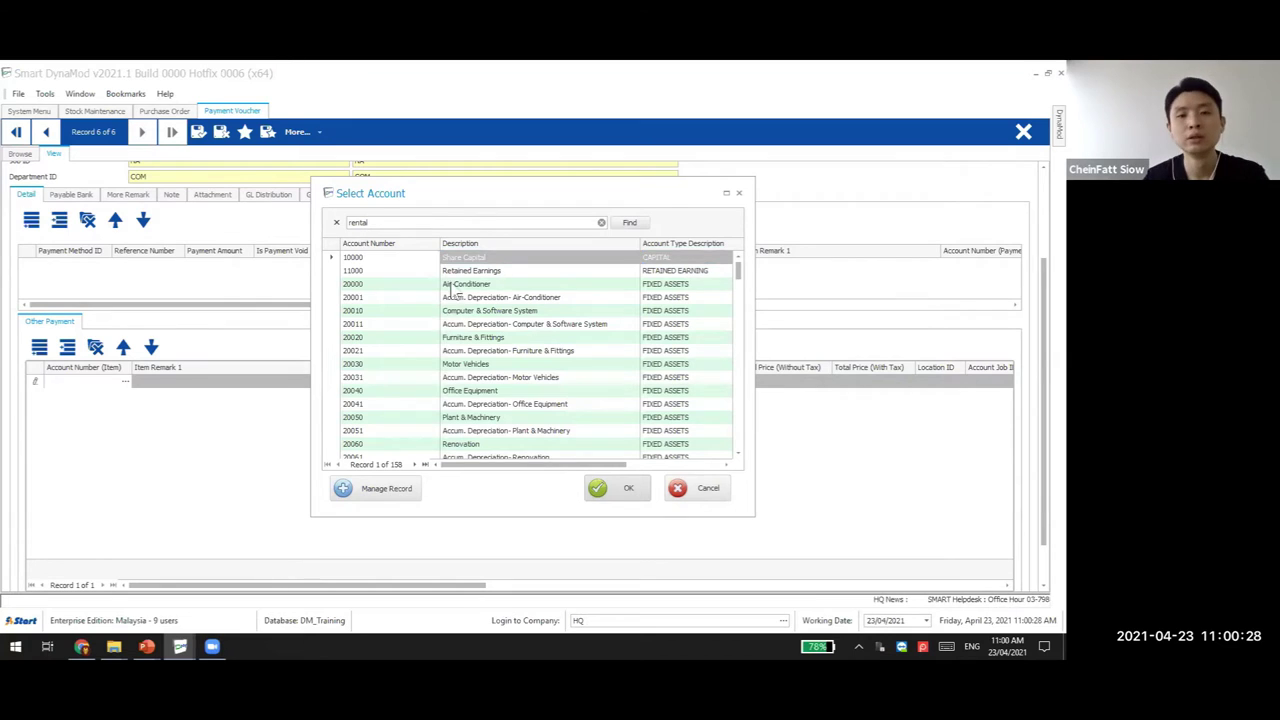
pyautogui.press('Return')
pyautogui.doubleClick(477, 262)
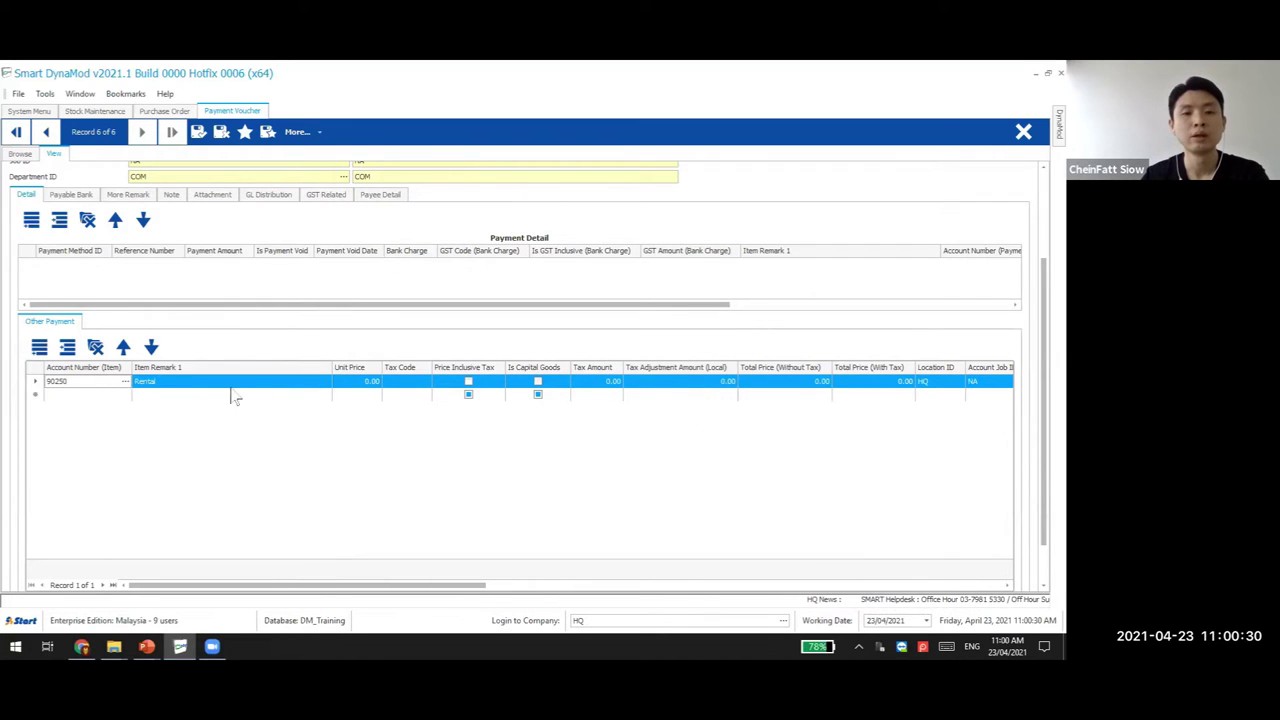
pyautogui.click(352, 384)
pyautogui.write('1000')
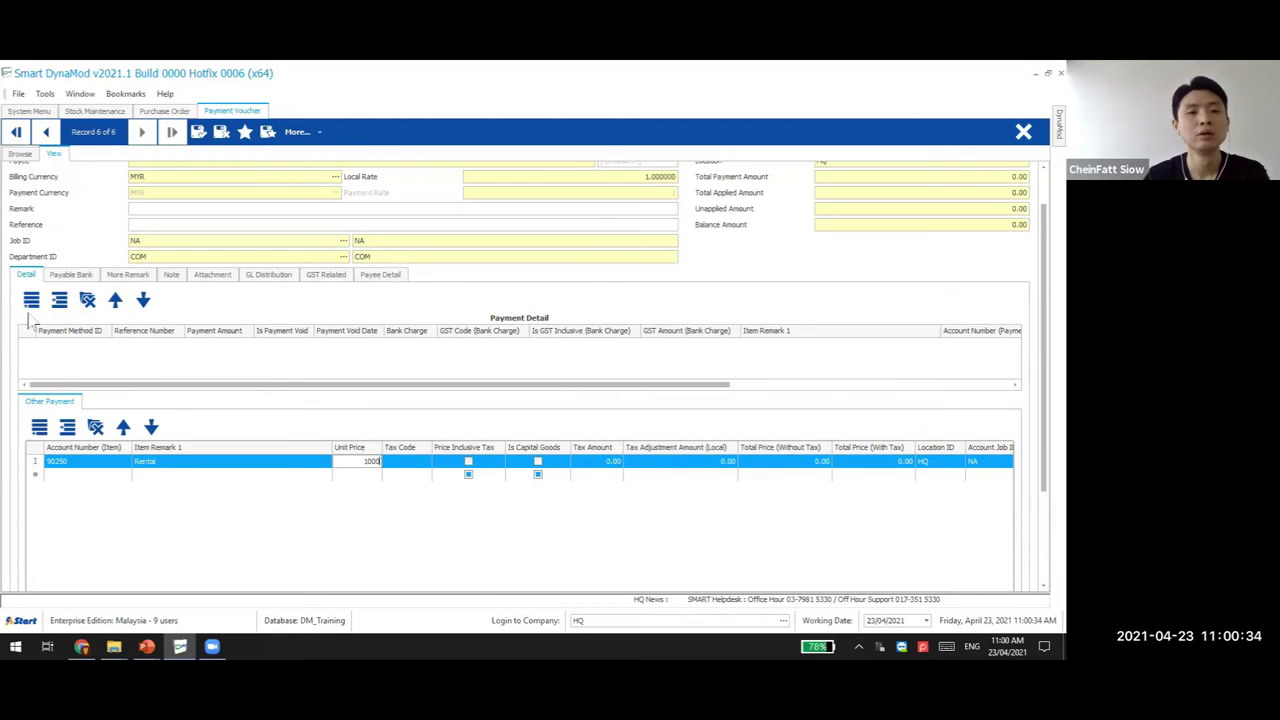
pyautogui.click(127, 362)
# Set the payment method to MBB-IBG
pyautogui.click(105, 344)
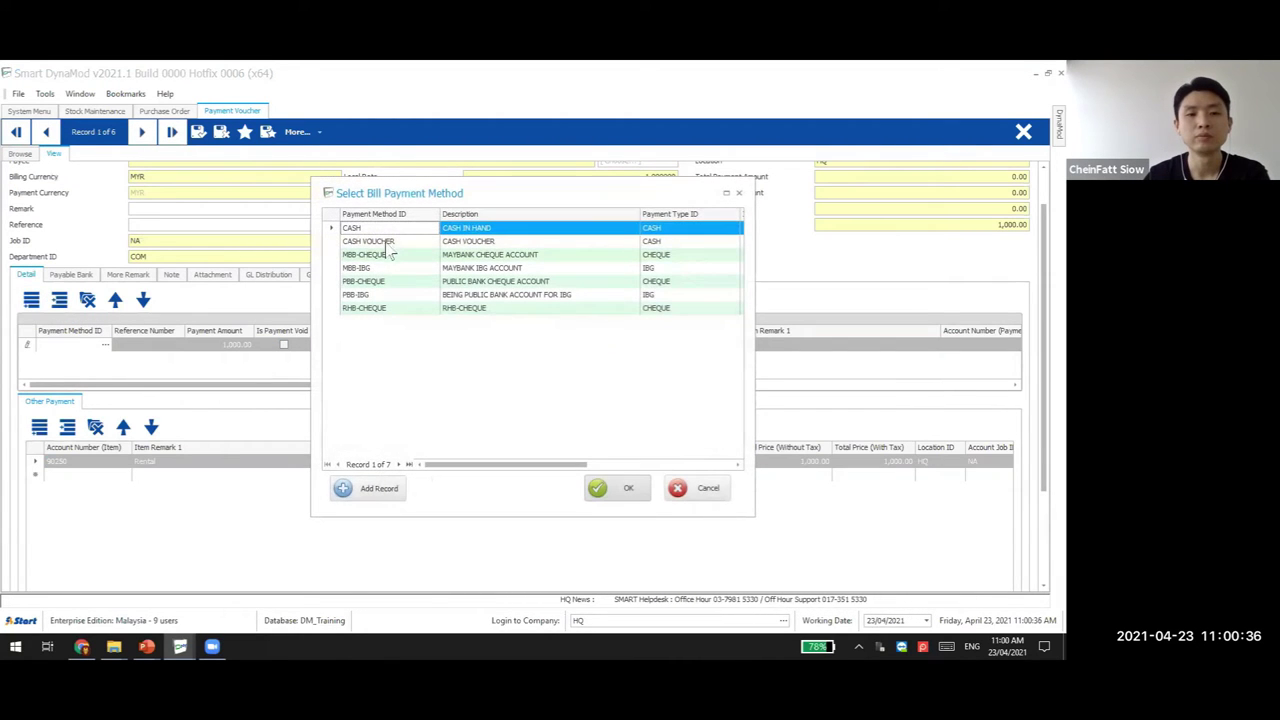
pyautogui.doubleClick(394, 269)
pyautogui.click(147, 347)
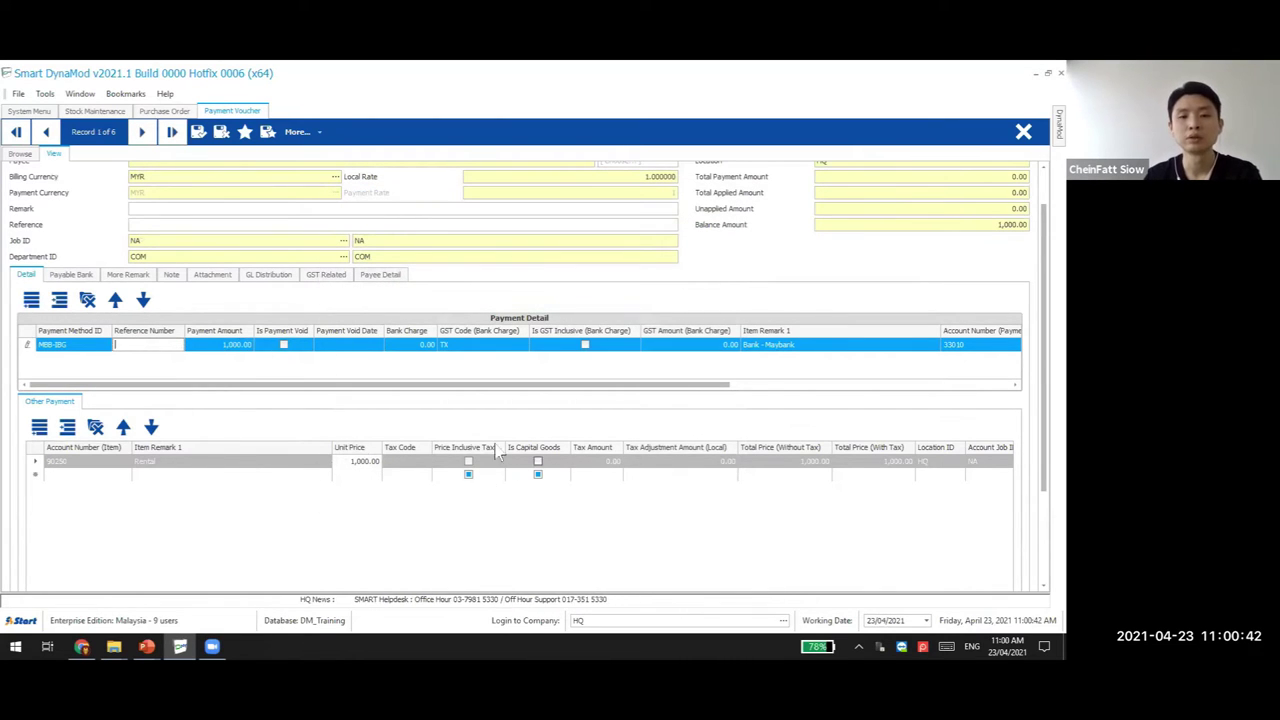
# Enter remark 'RENTAL 2021-03', copy it to line notes, fill the payee, and save as PAY00007
pyautogui.click(140, 208)
pyautogui.write('R')
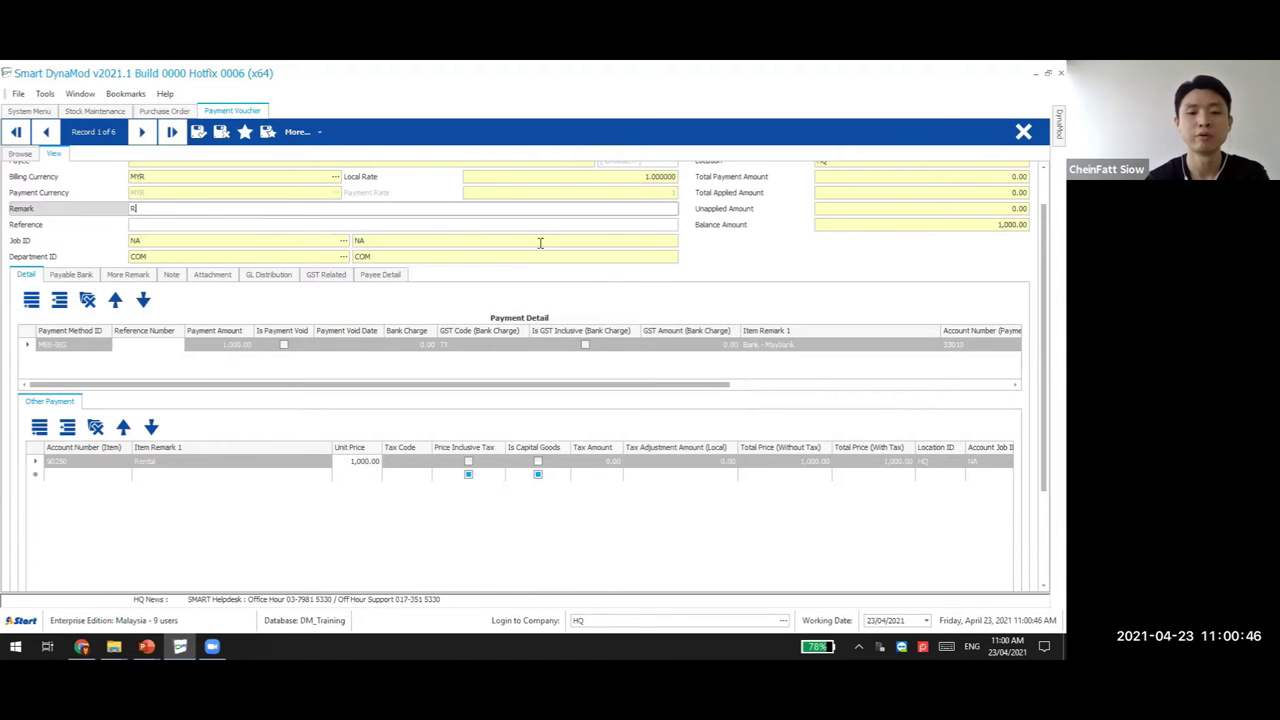
pyautogui.write('ENTAL 2021-03')
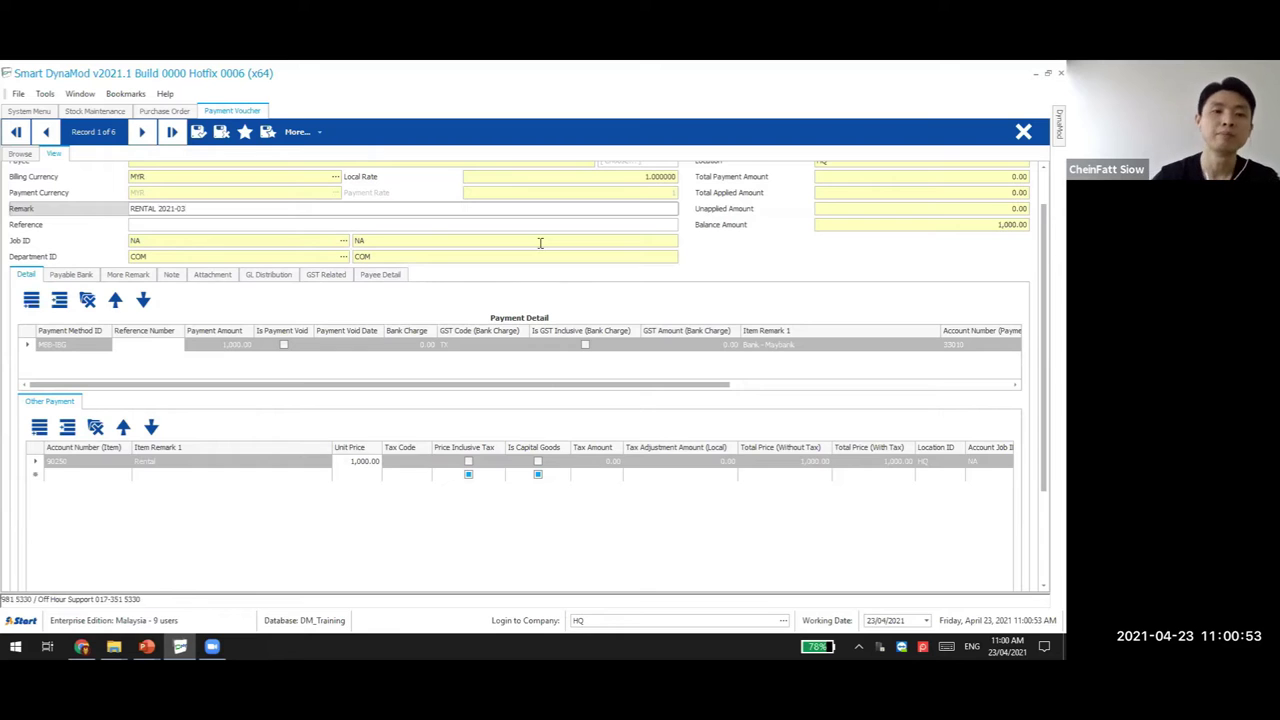
pyautogui.scroll(1, 540, 243)
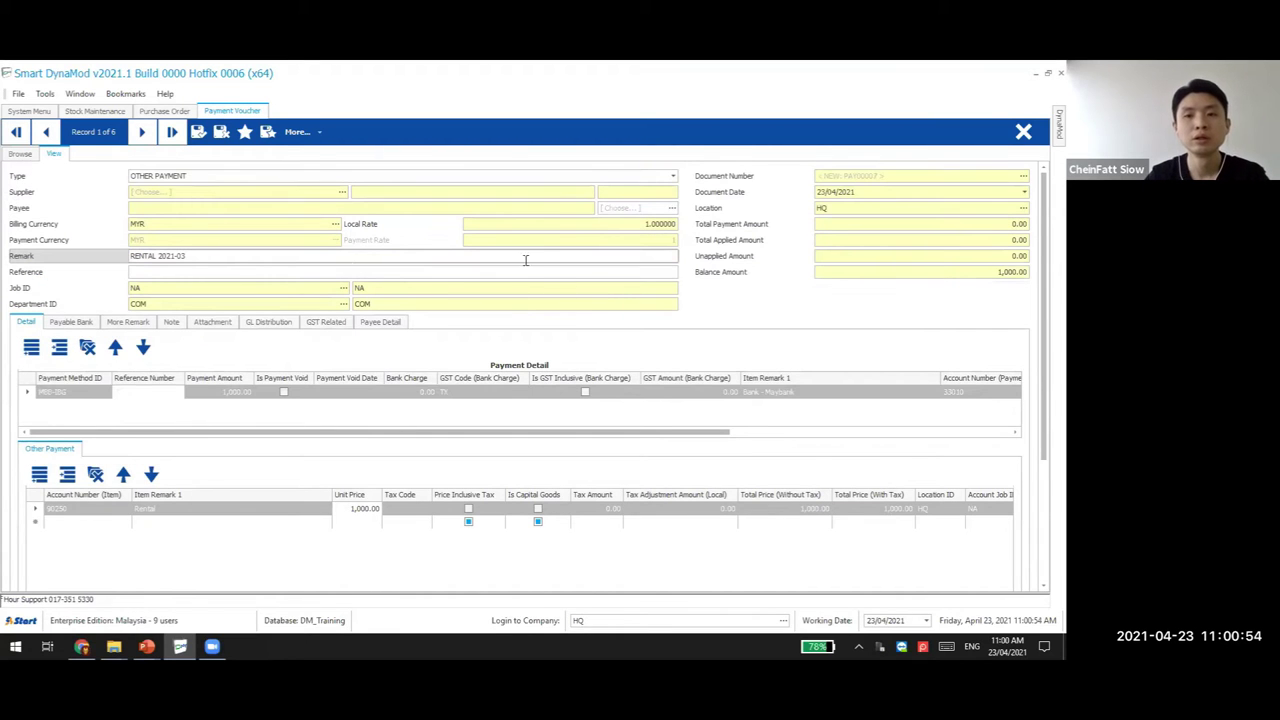
pyautogui.click(198, 136)
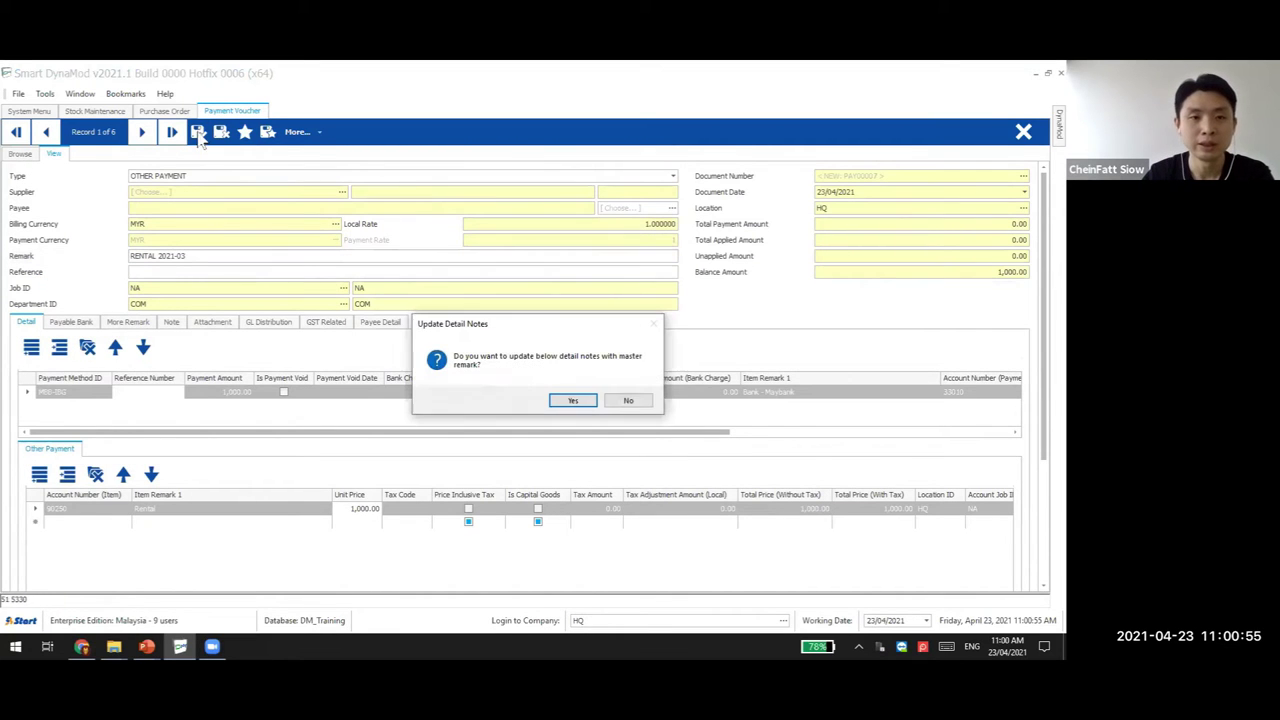
pyautogui.click(574, 401)
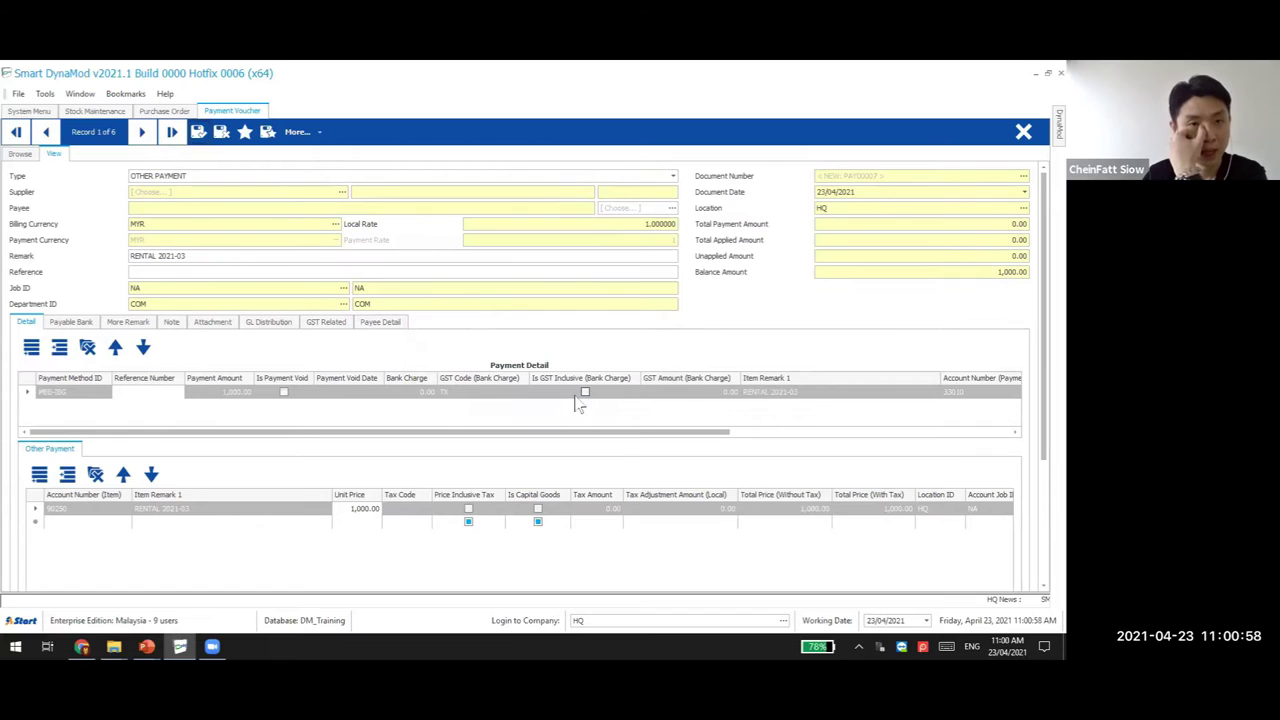
pyautogui.click(142, 208)
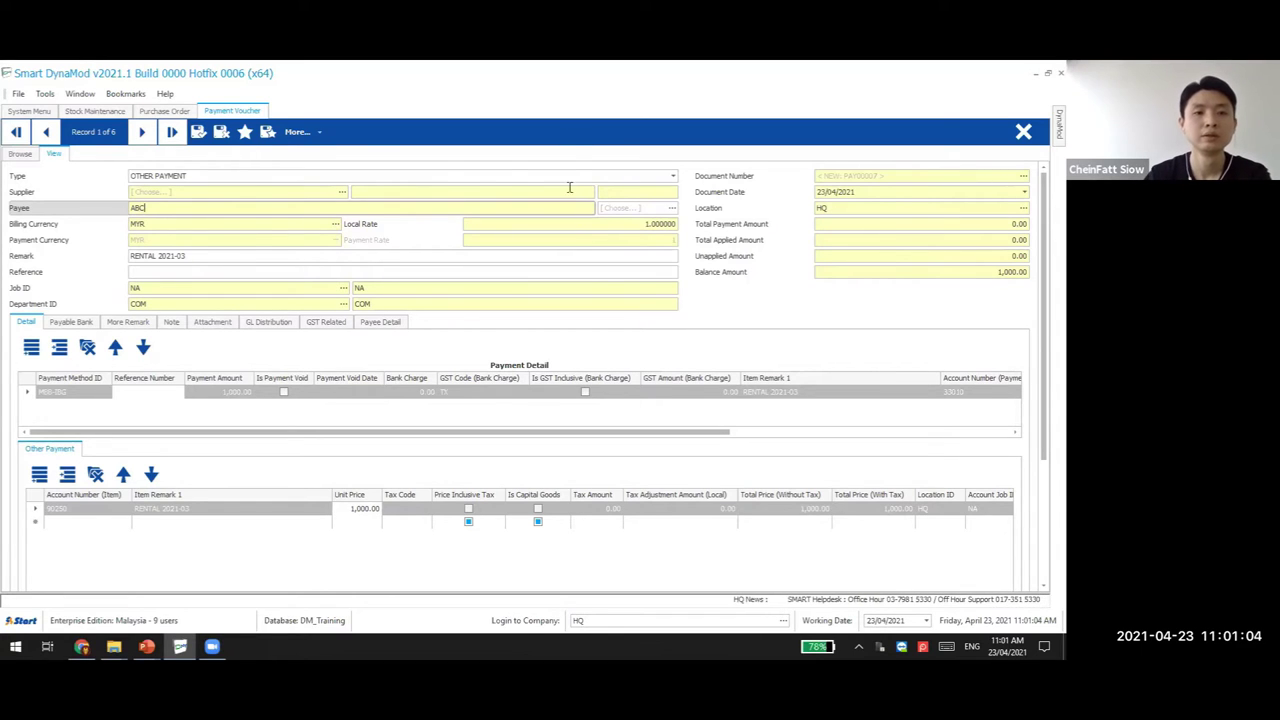
pyautogui.click(198, 134)
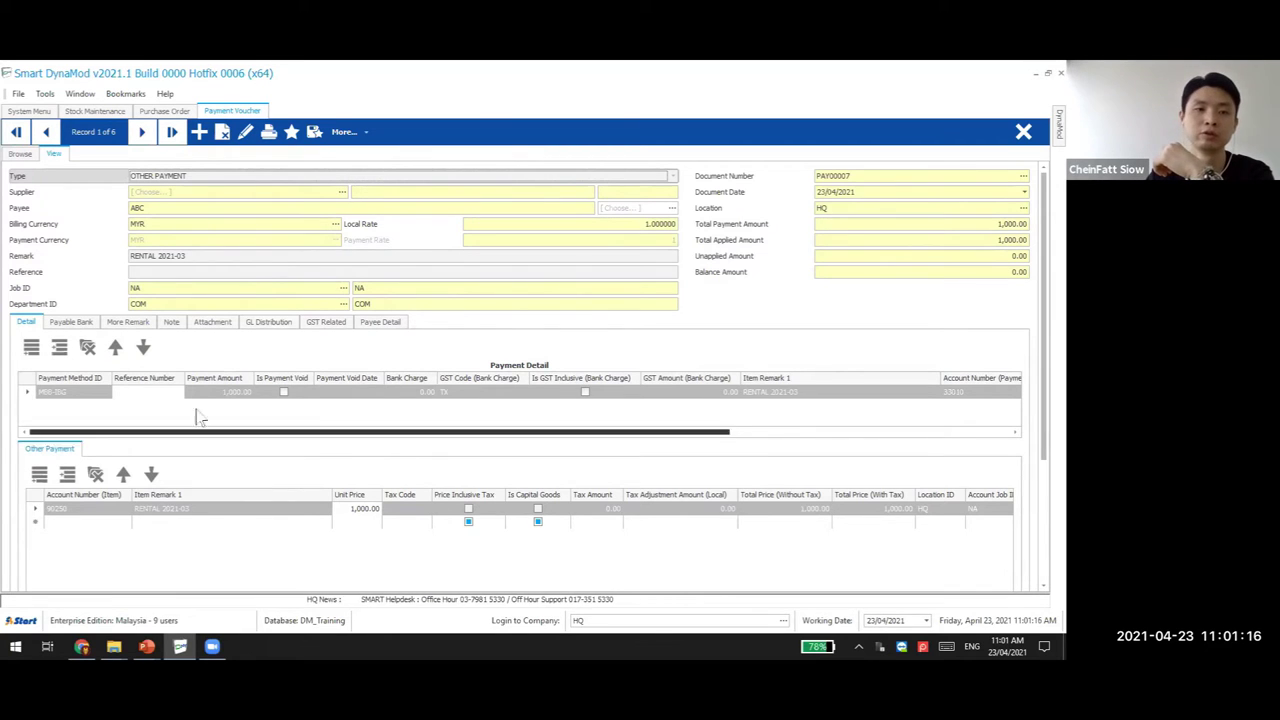
# Save PAY00007 as a recurring bookmark remarked RENTAL, then start a new blank payment voucher
pyautogui.click(199, 131)
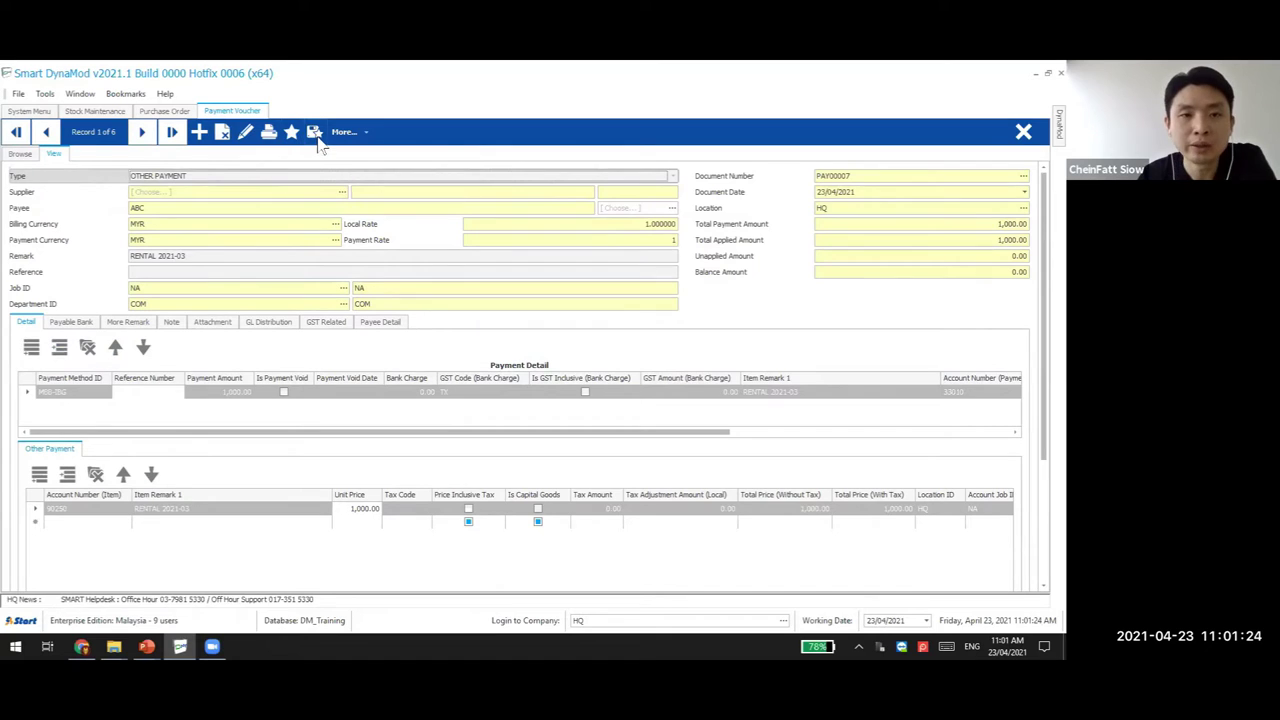
pyautogui.click(315, 133)
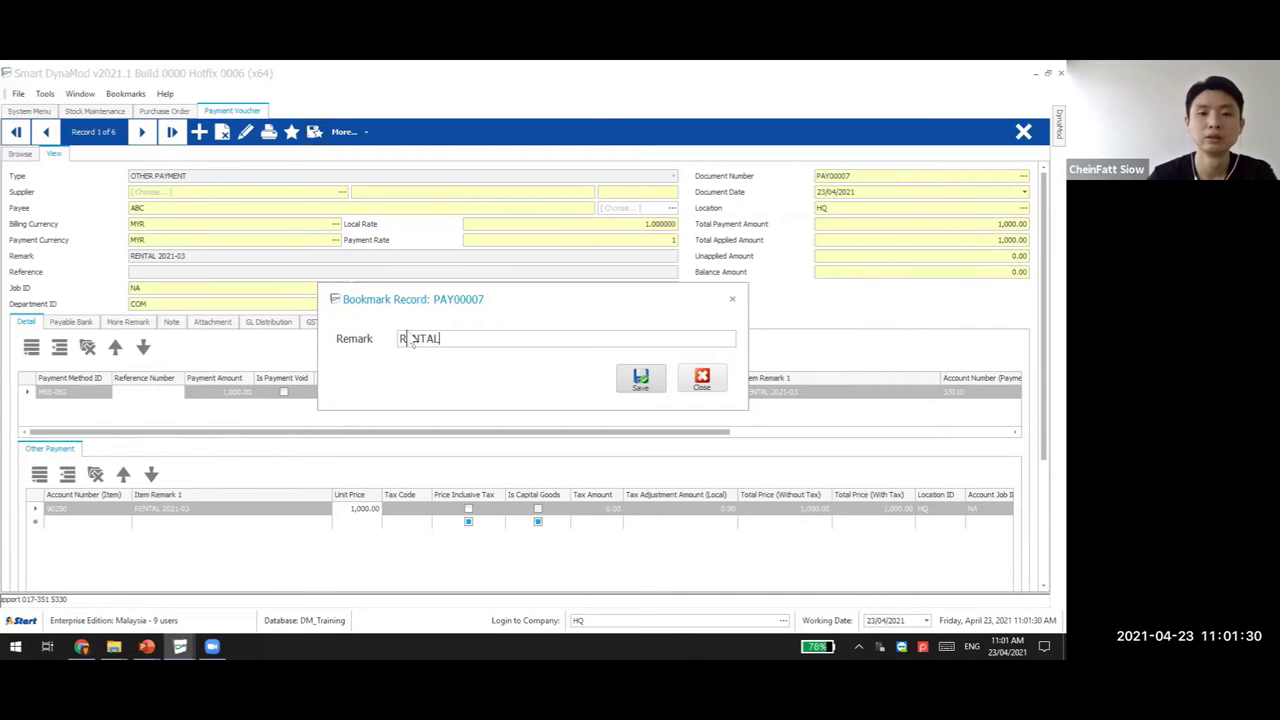
pyautogui.click(642, 381)
pyautogui.click(626, 399)
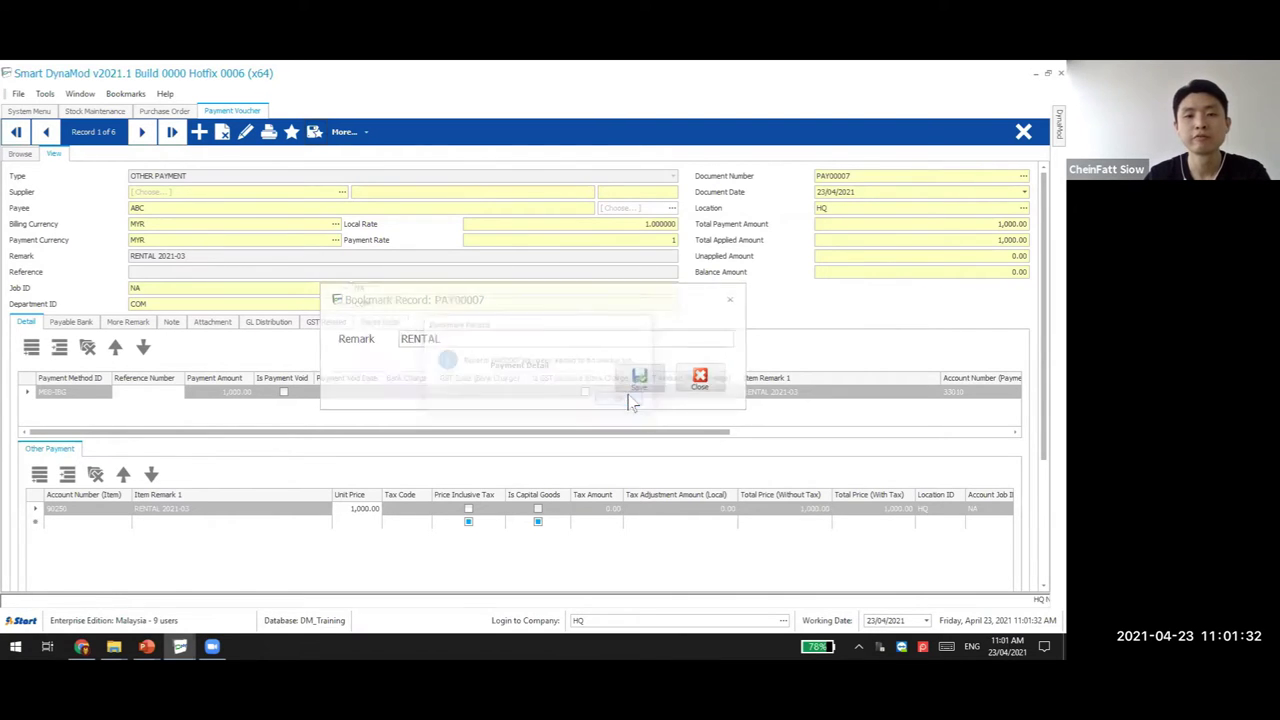
pyautogui.click(199, 132)
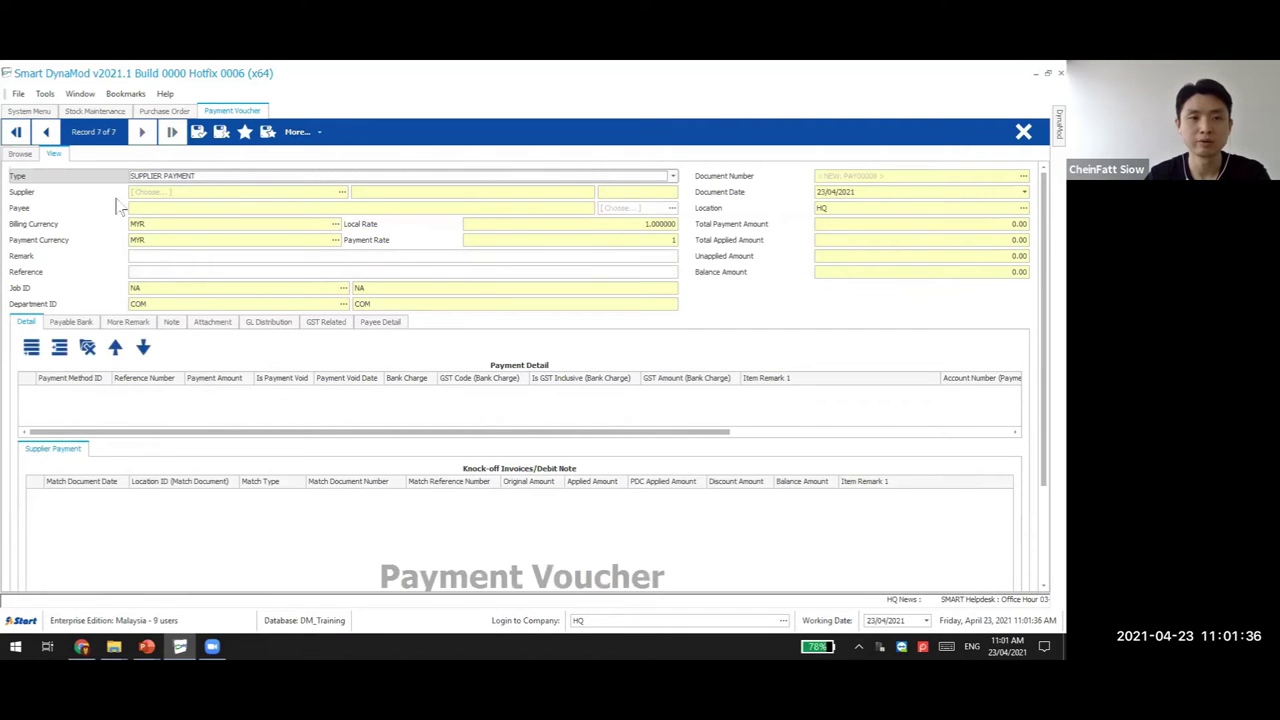
# Look over the bookmark list, help and bookmark options, then start a new blank voucher
pyautogui.click(246, 138)
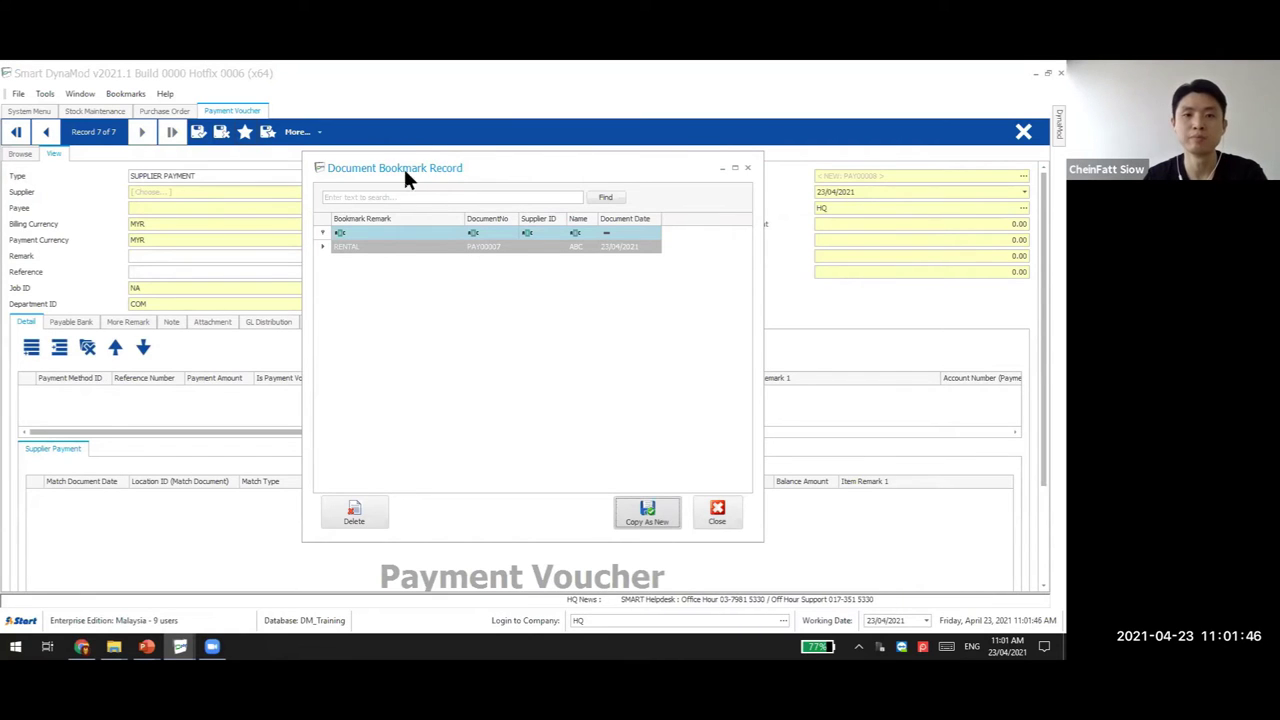
pyautogui.click(719, 514)
pyautogui.click(165, 93)
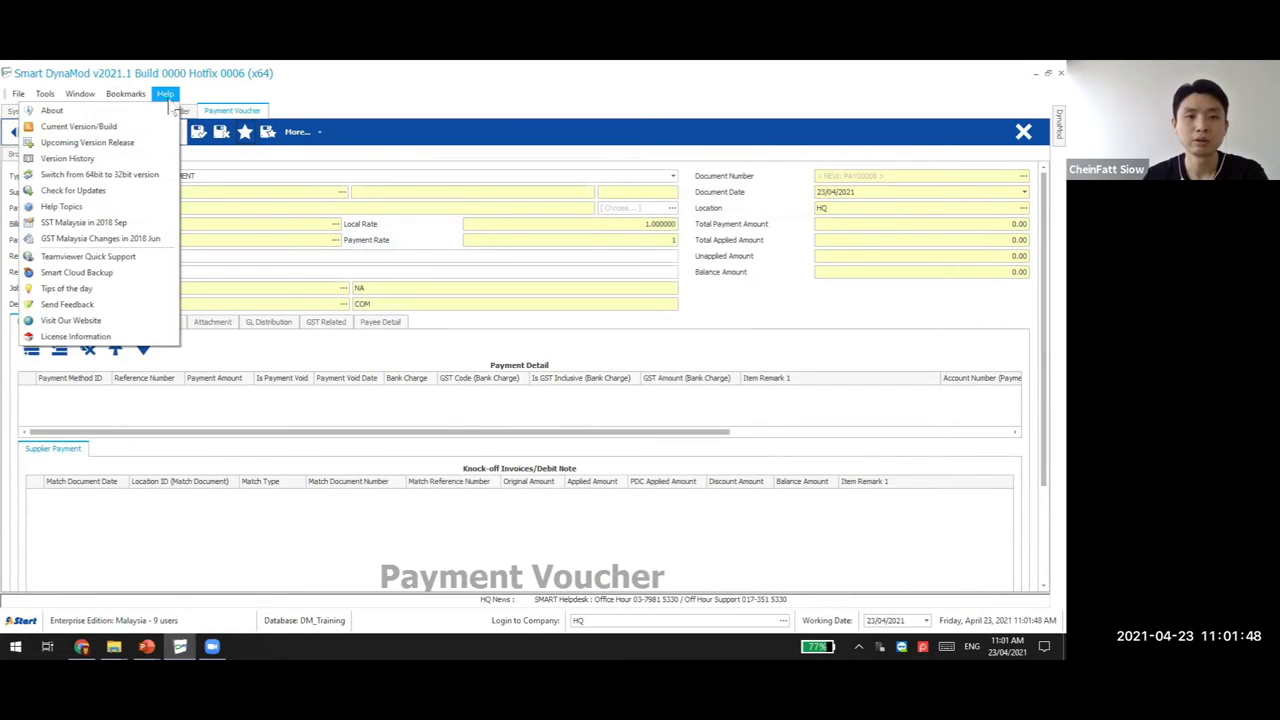
pyautogui.click(165, 93)
pyautogui.click(138, 93)
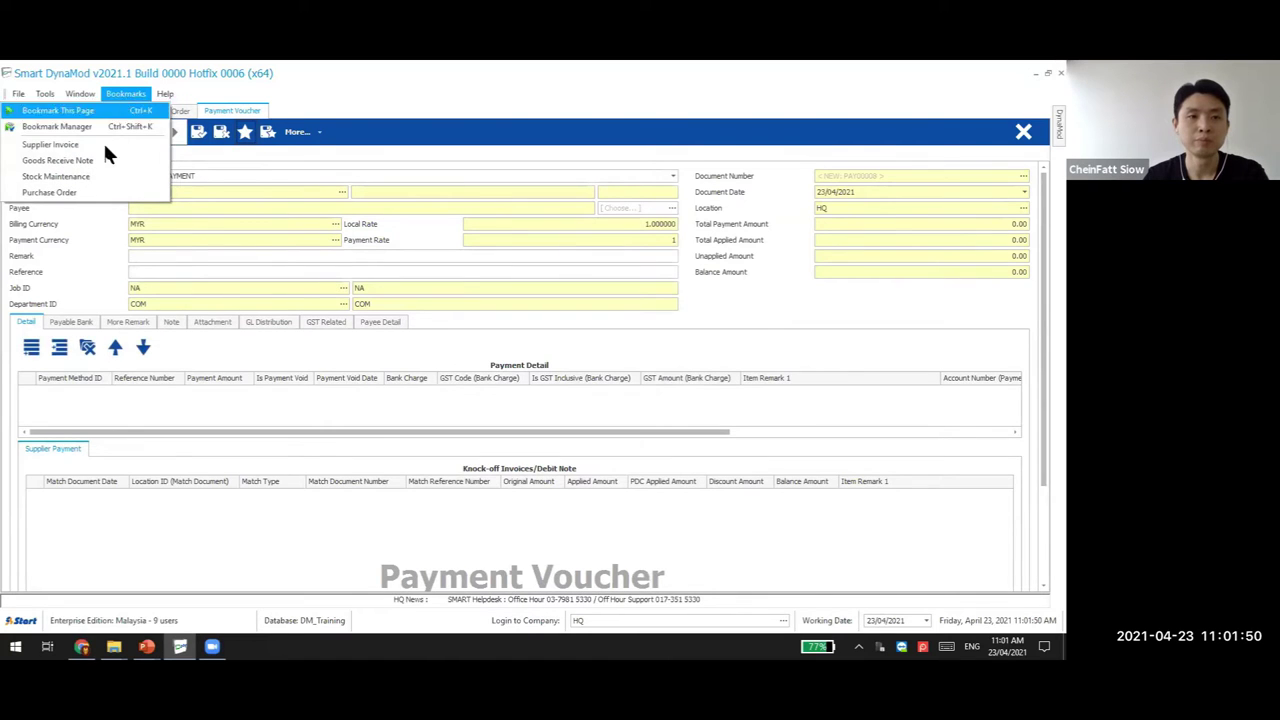
pyautogui.click(268, 131)
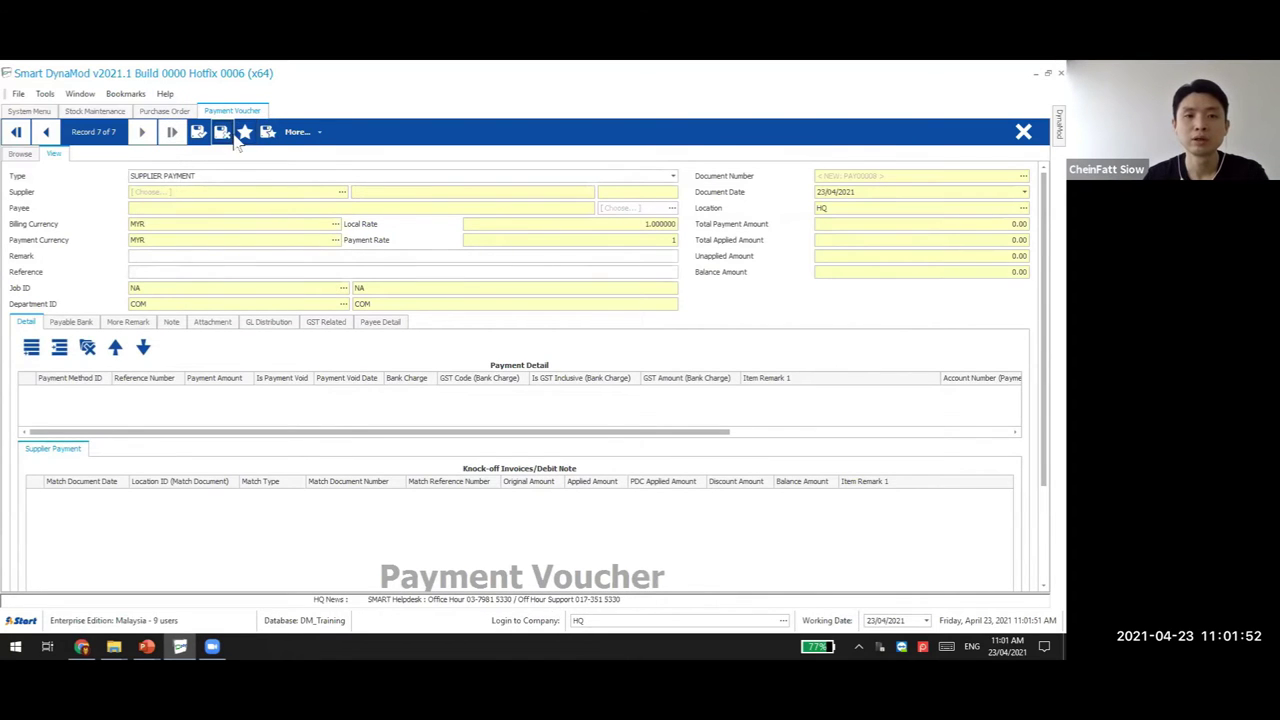
pyautogui.click(222, 136)
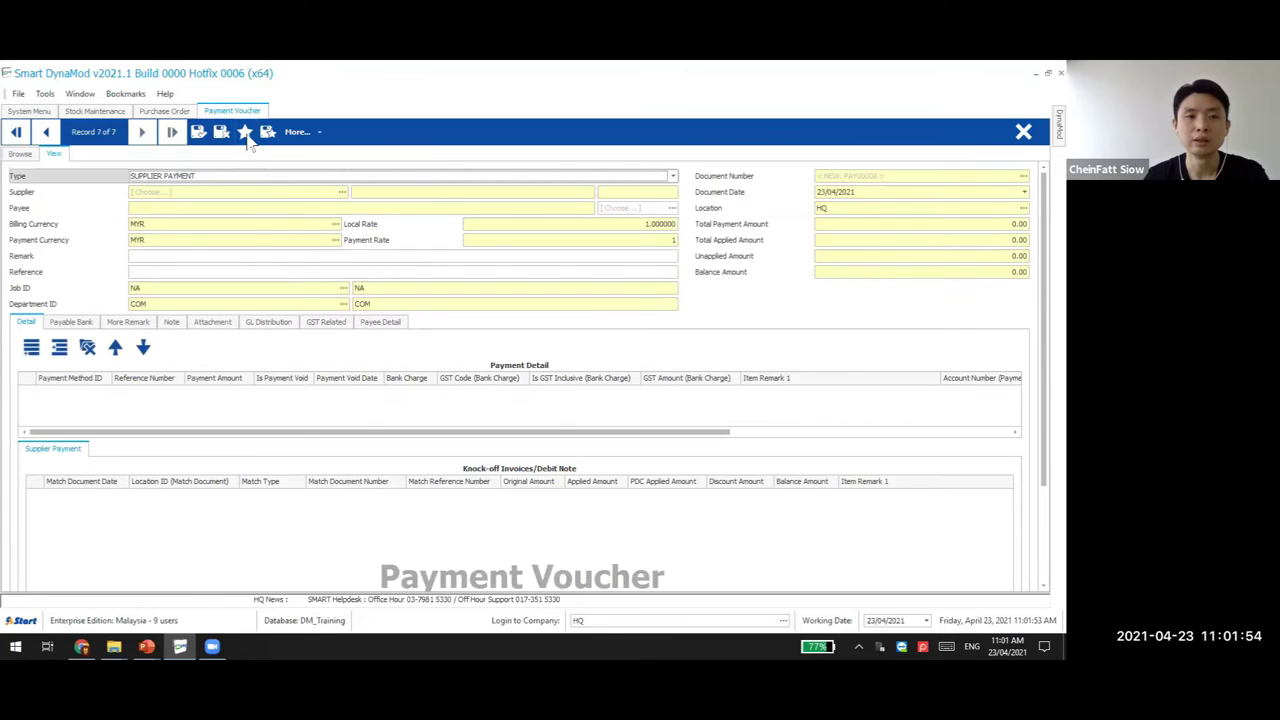
# Copy the RENTAL bookmark into the new voucher as Other Payment to ABC for 1,000.00
pyautogui.click(248, 136)
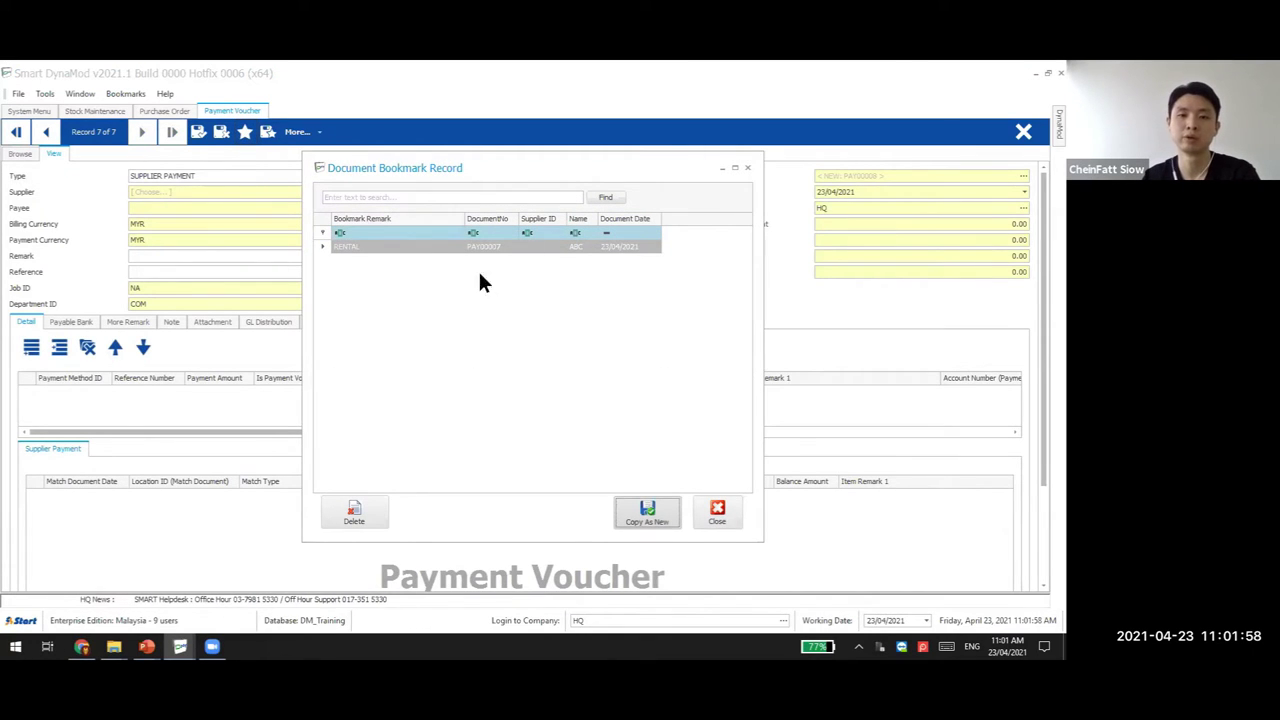
pyautogui.click(440, 248)
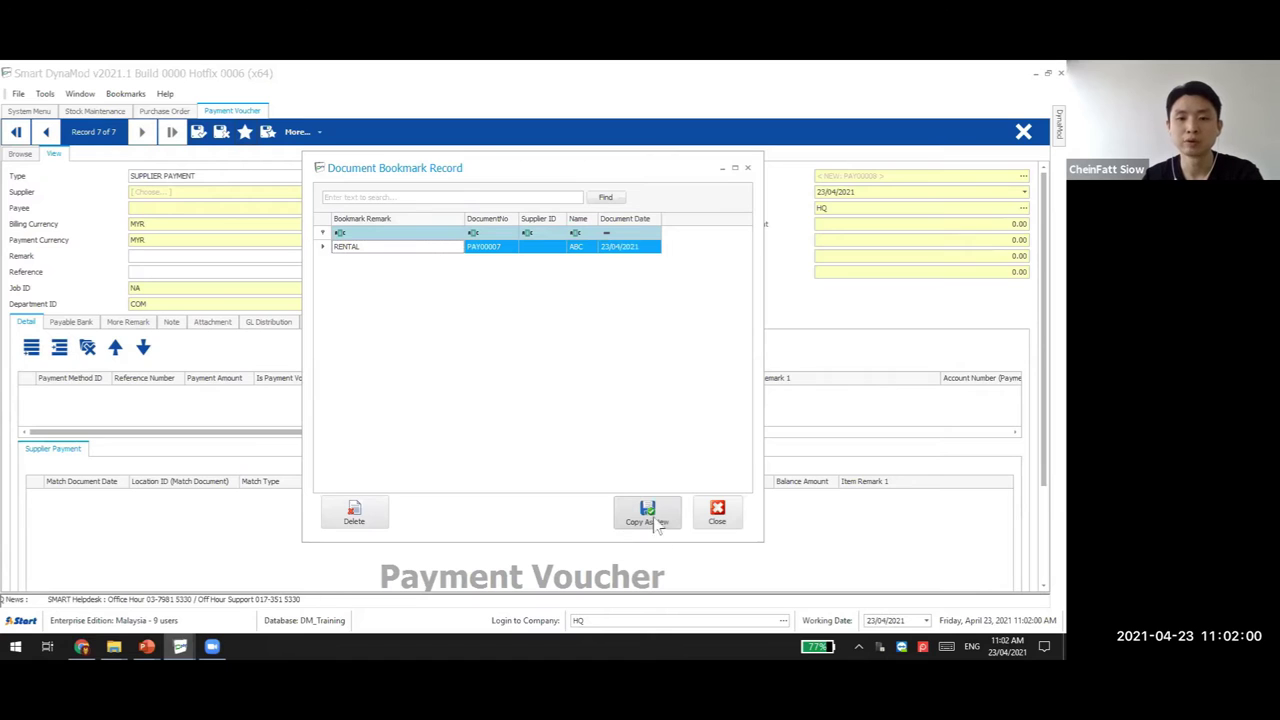
pyautogui.click(656, 520)
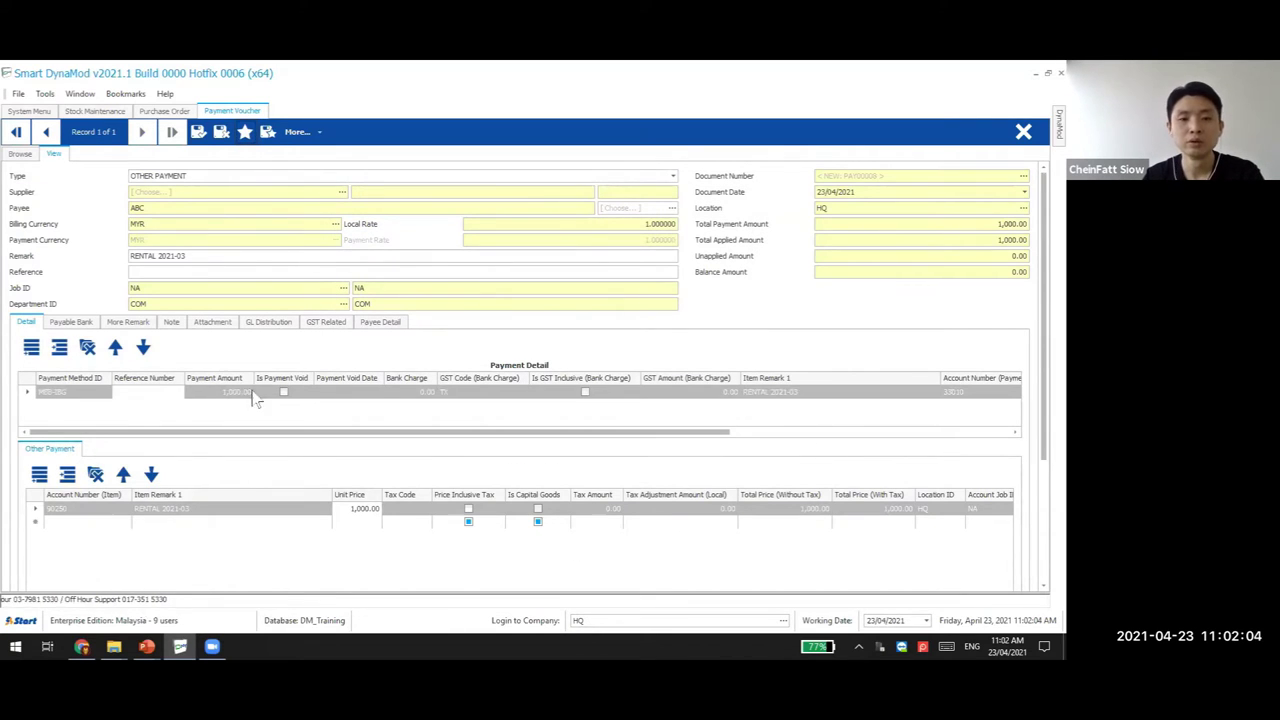
# Remark the voucher and its detail lines RENTAL 2021-04, date it 23/05/2021, and save as PAY00008
pyautogui.click(206, 256)
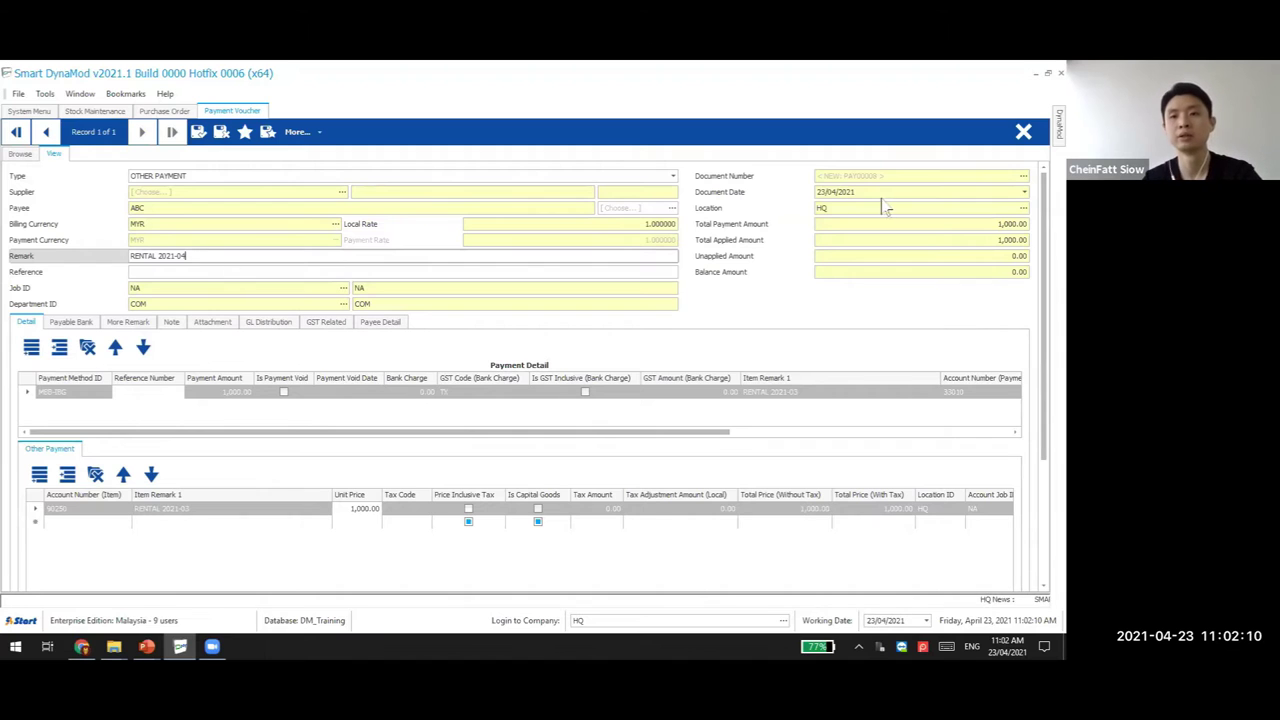
pyautogui.click(836, 192)
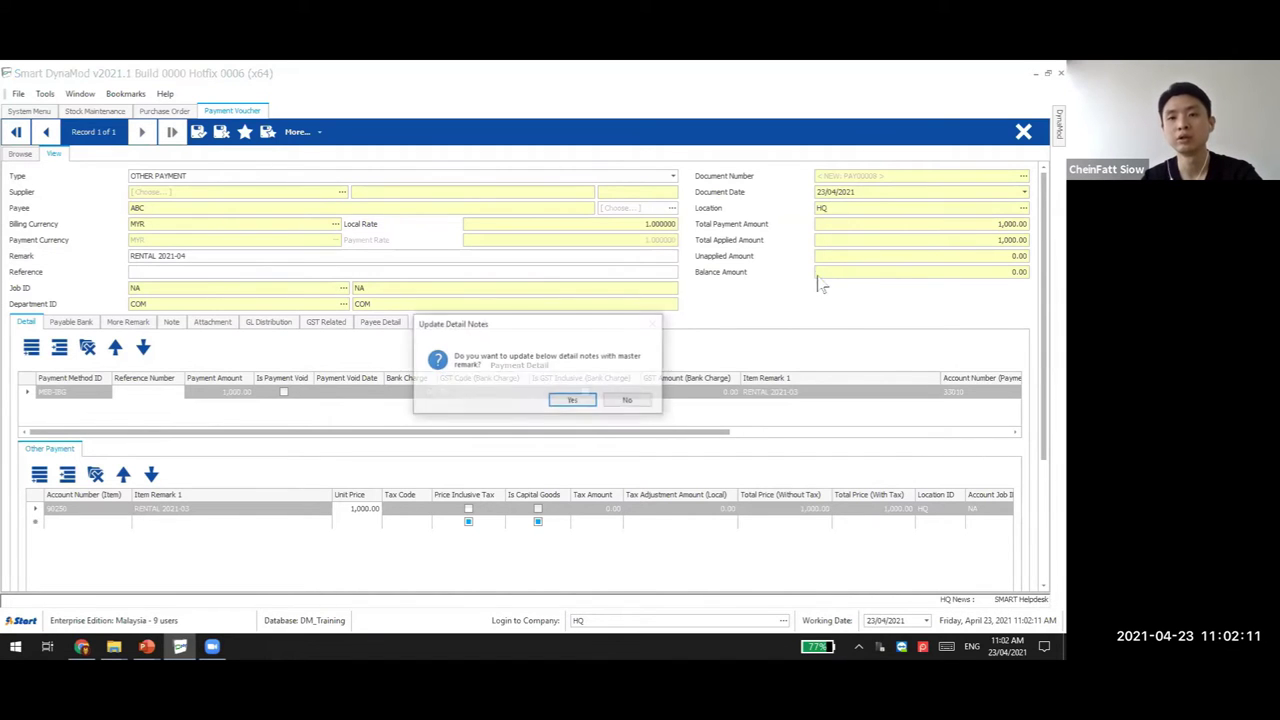
pyautogui.click(572, 401)
pyautogui.write('2305')
pyautogui.click(198, 131)
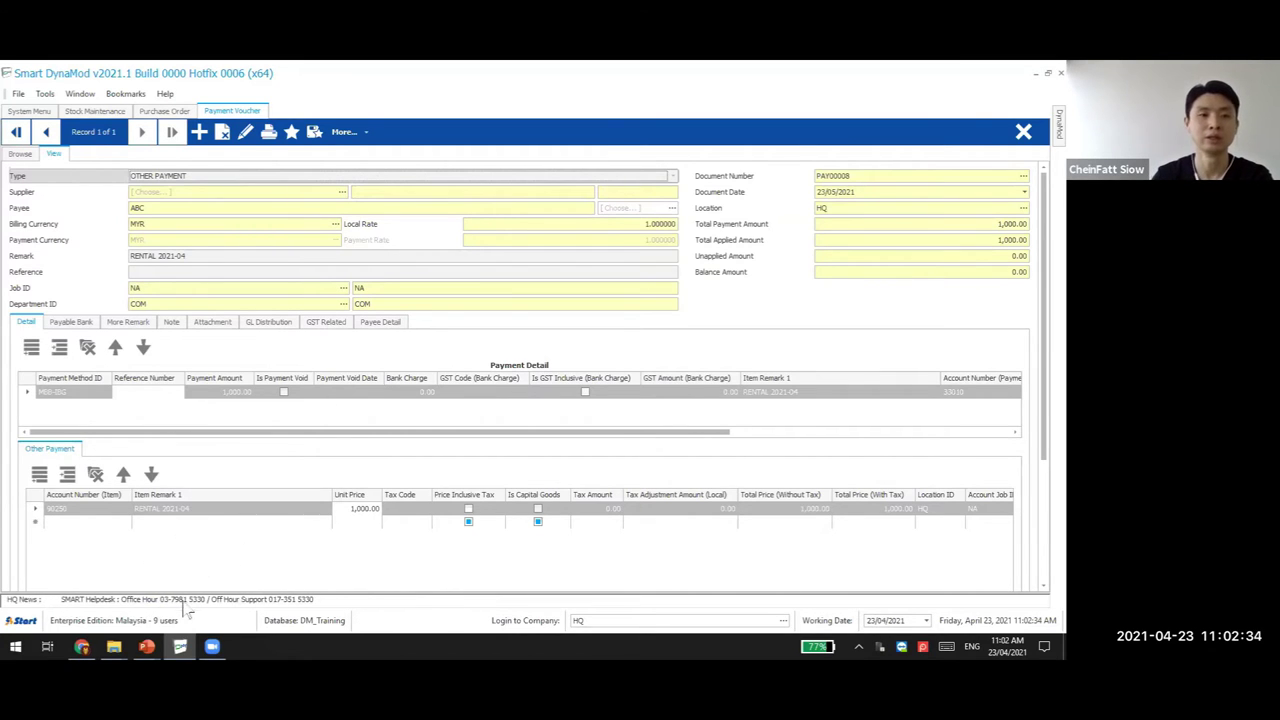
# Reopen PAY00008 for editing and add an other-payment line for account 90050 Bank Charges
pyautogui.click(199, 134)
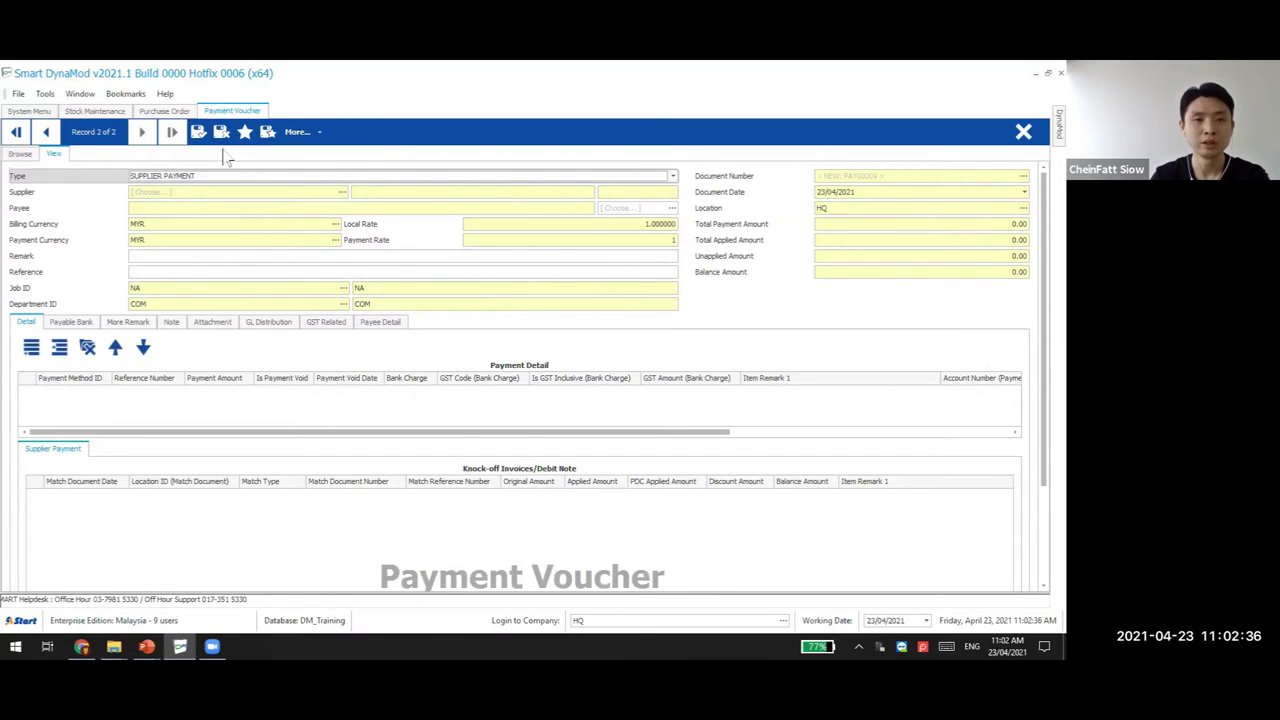
pyautogui.click(245, 132)
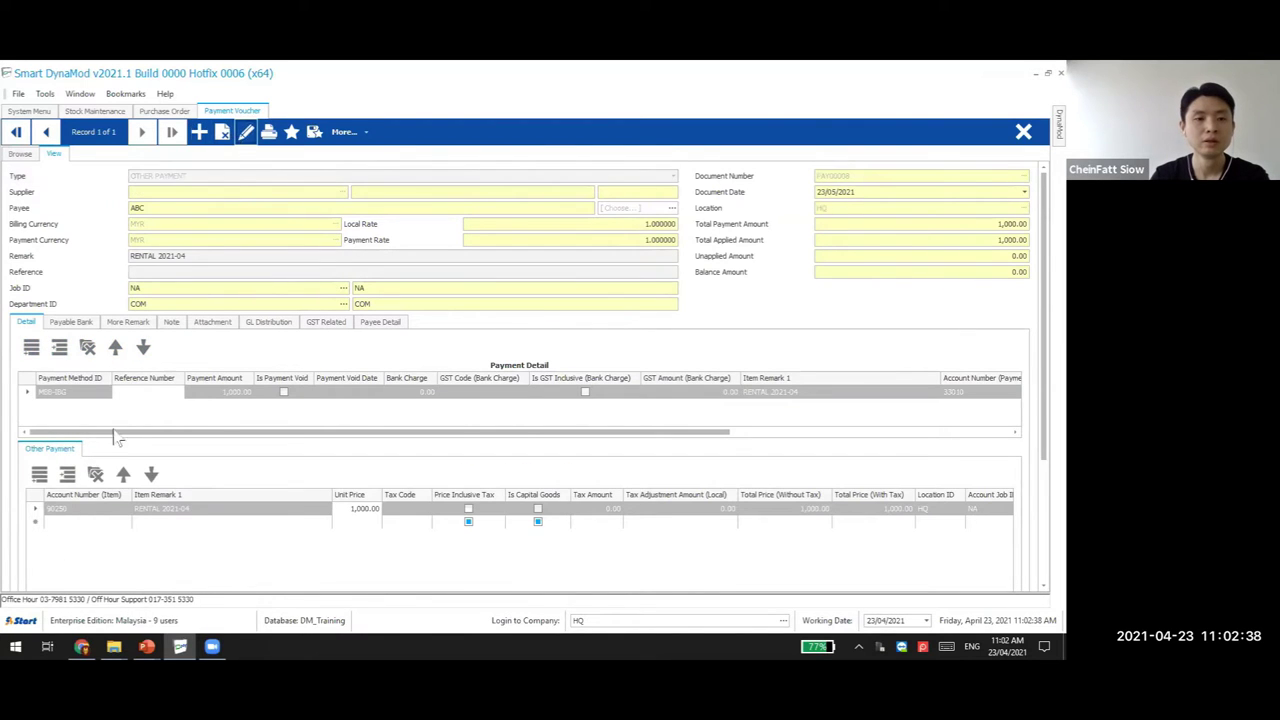
pyautogui.click(39, 349)
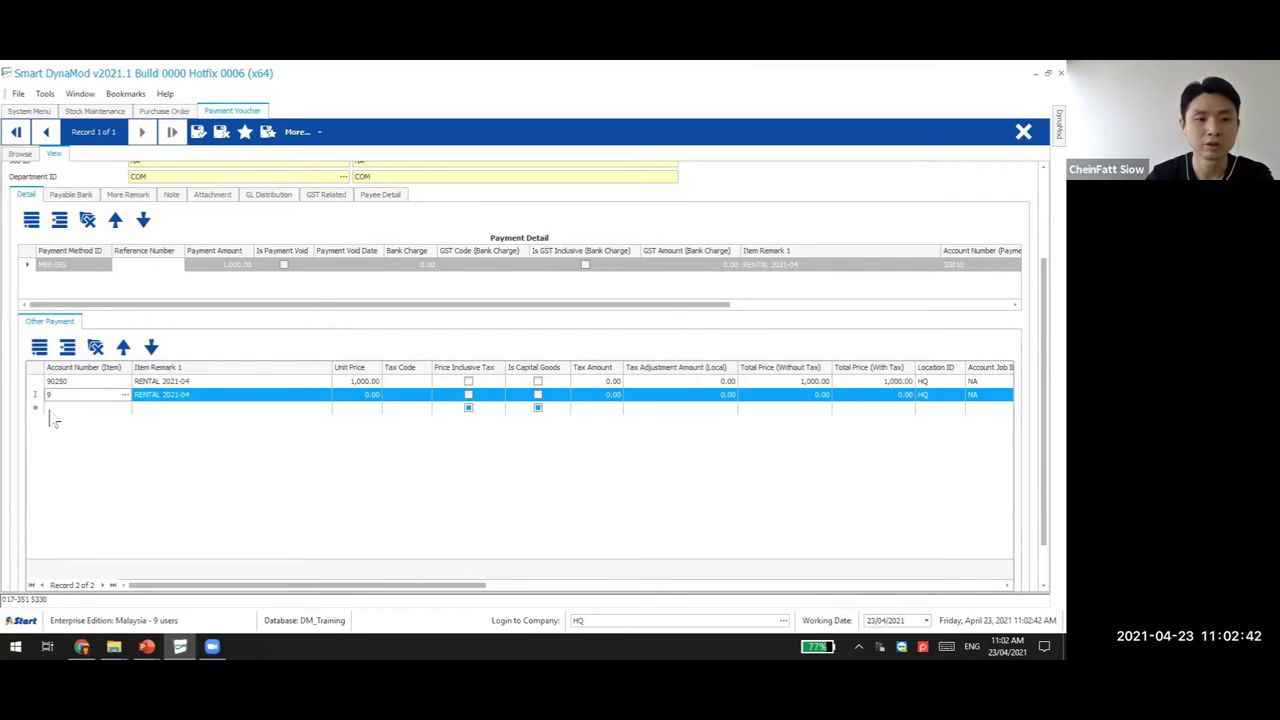
pyautogui.press('Return')
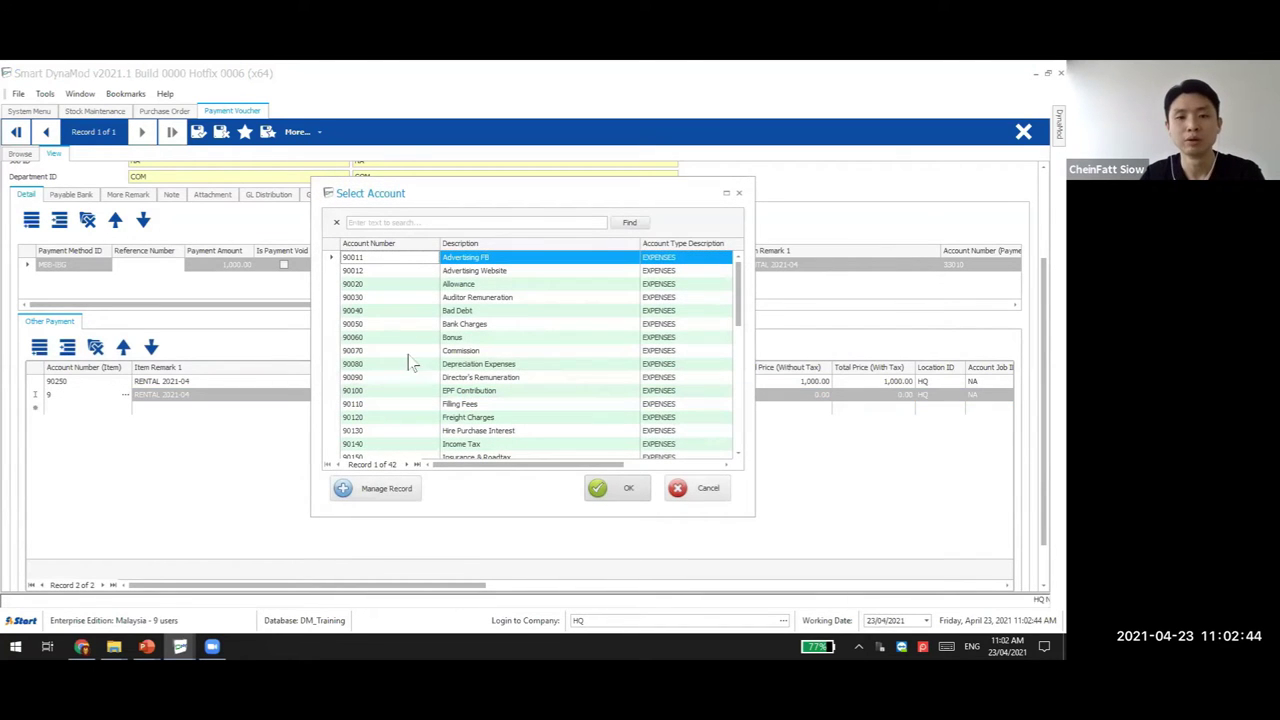
pyautogui.doubleClick(412, 321)
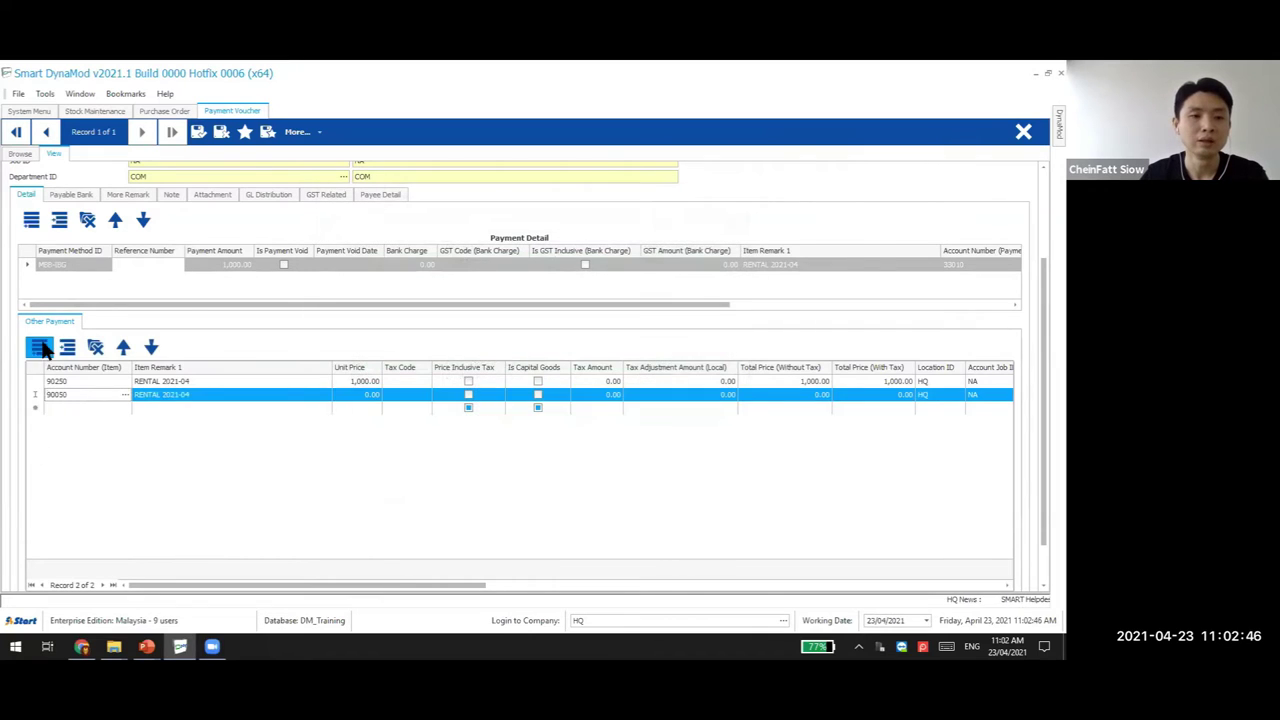
# Add a second line for account 31001 Provision for Bad Debts and save the voucher
pyautogui.click(39, 349)
pyautogui.press('Return')
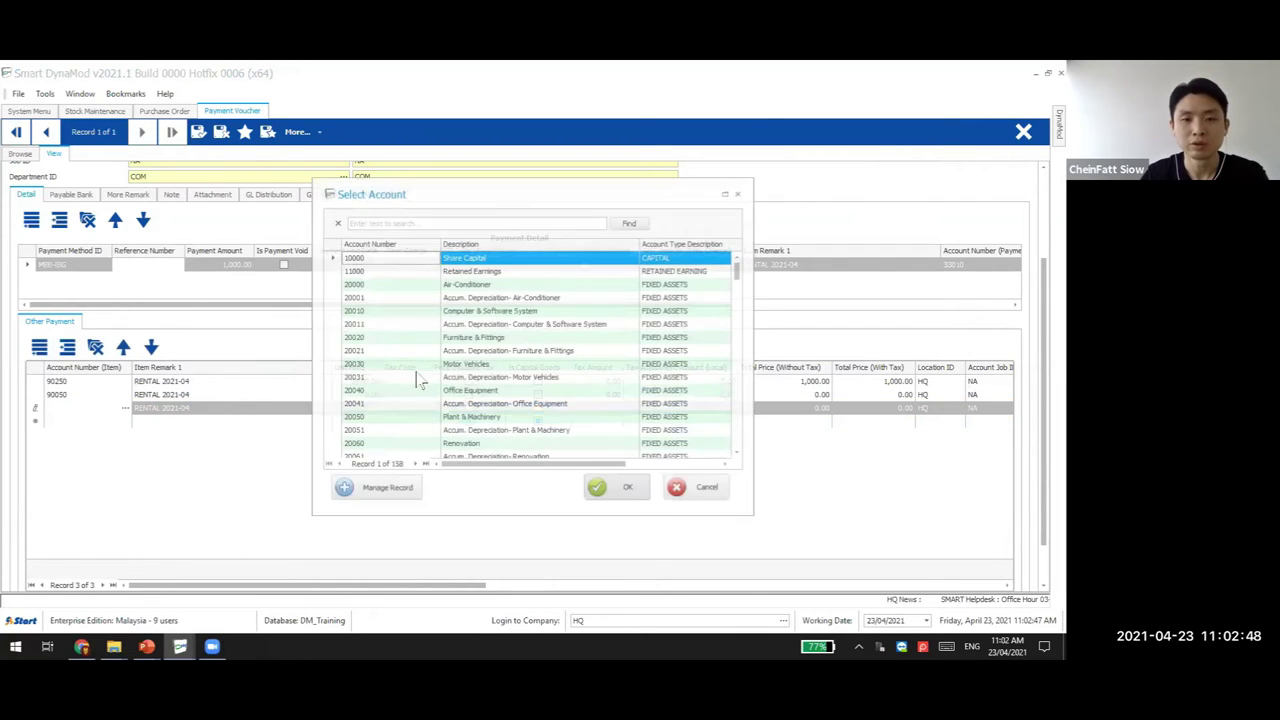
pyautogui.scroll(-4, 429, 394)
pyautogui.click(386, 391)
pyautogui.doubleClick(390, 377)
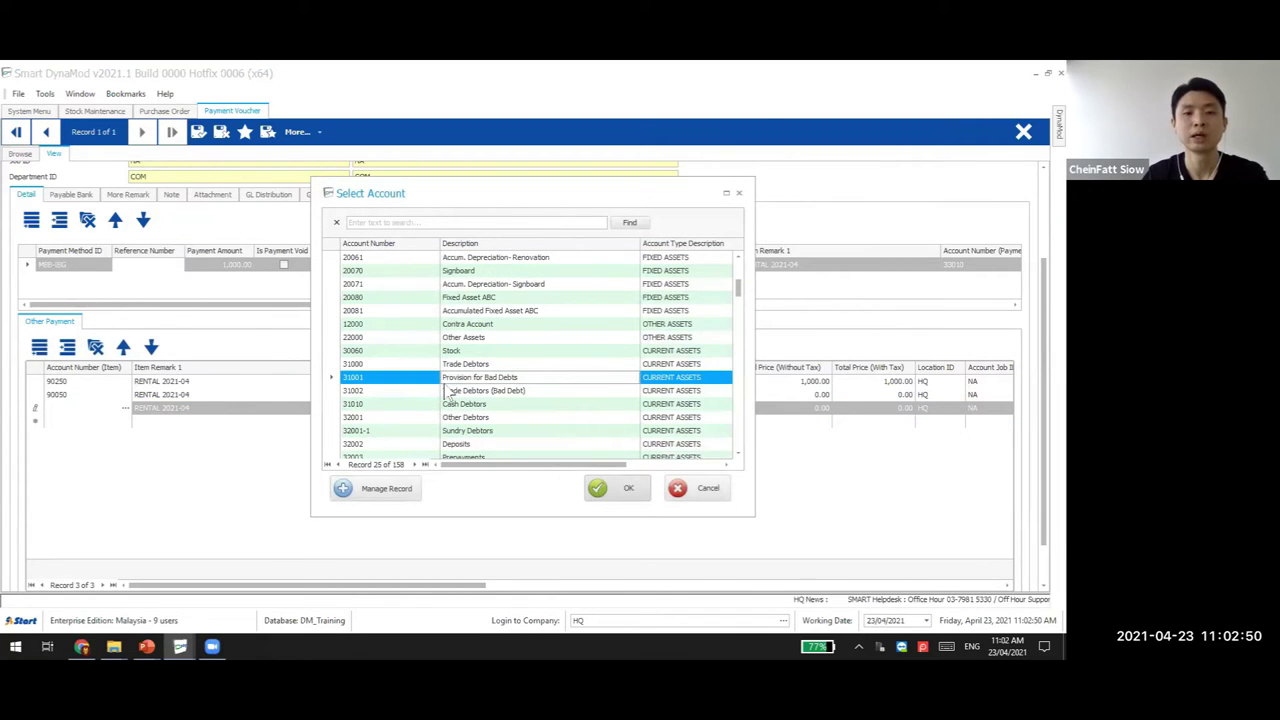
pyautogui.click(210, 132)
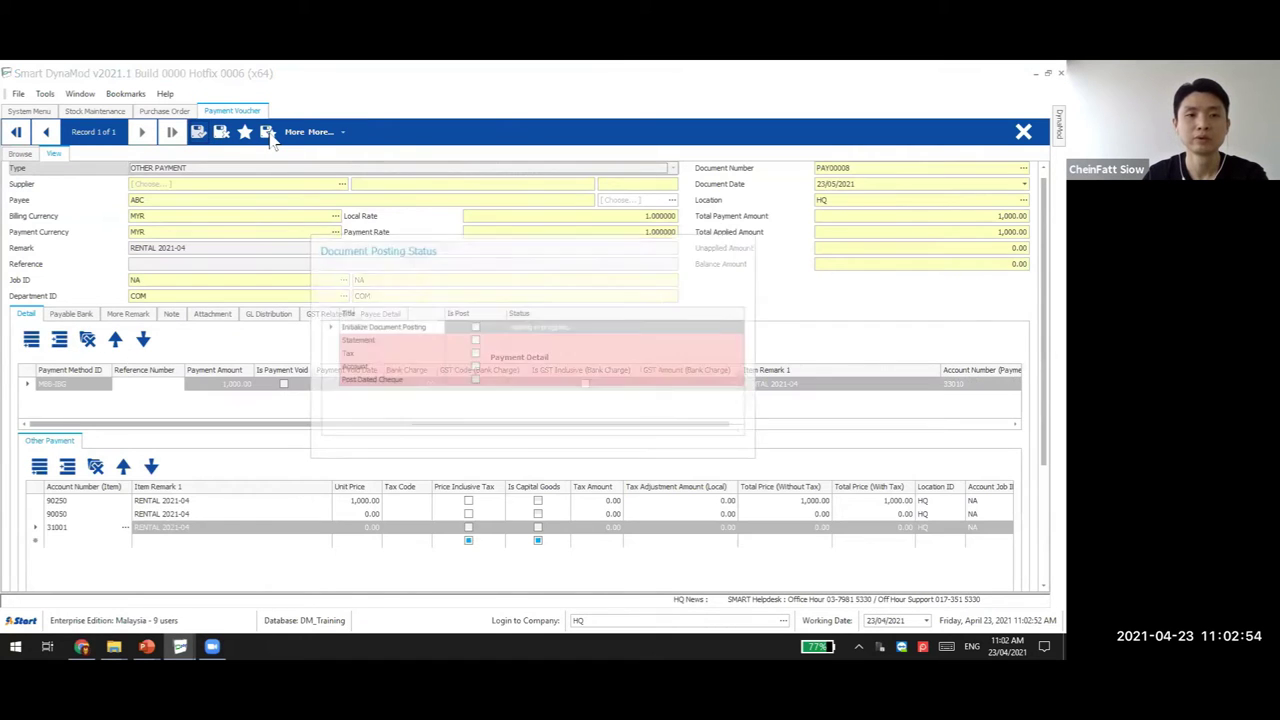
# Skip printing, bookmark PAY00008 with remark 1111, and start new voucher PAY00009
pyautogui.click(711, 485)
pyautogui.click(316, 130)
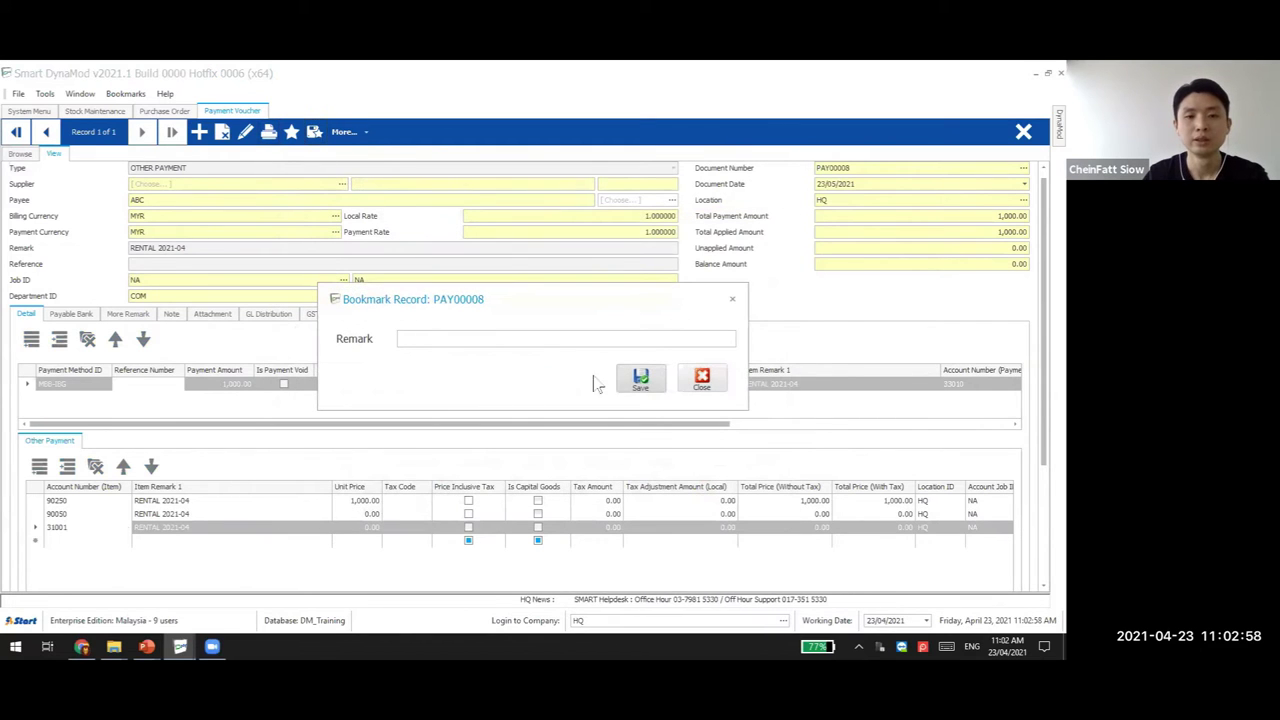
pyautogui.write('1111')
pyautogui.click(641, 376)
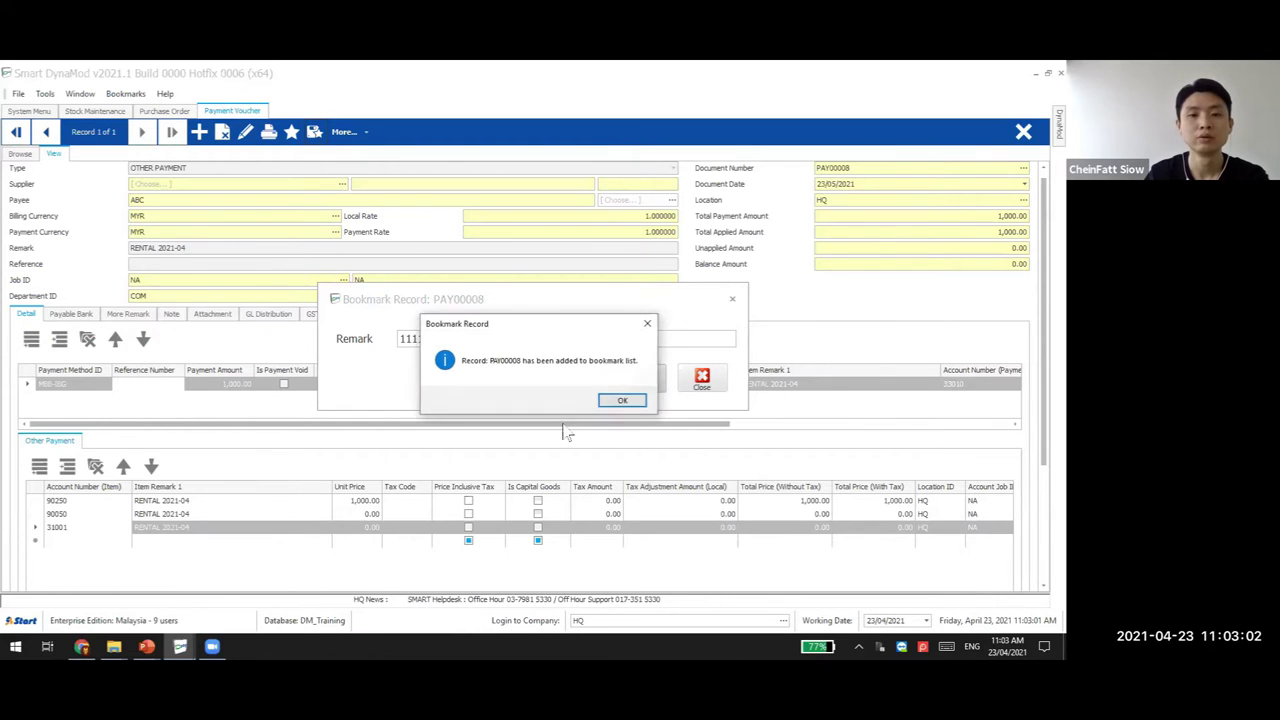
pyautogui.click(620, 400)
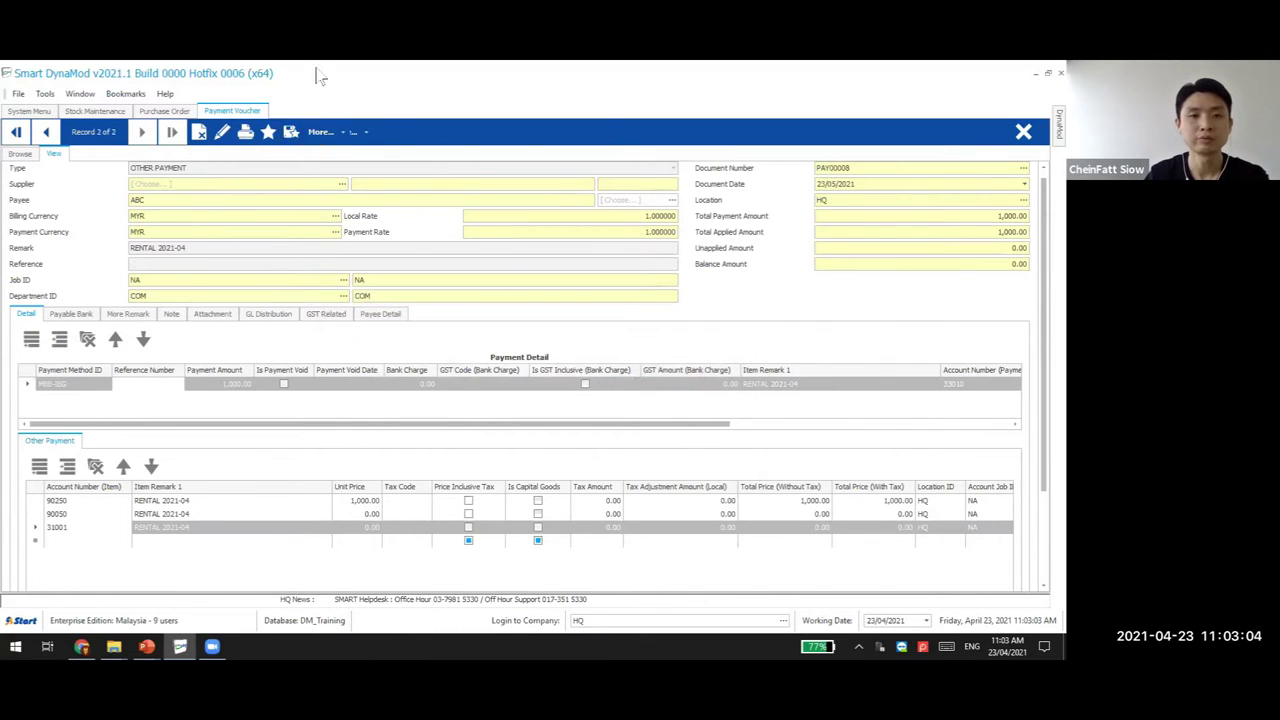
pyautogui.click(199, 131)
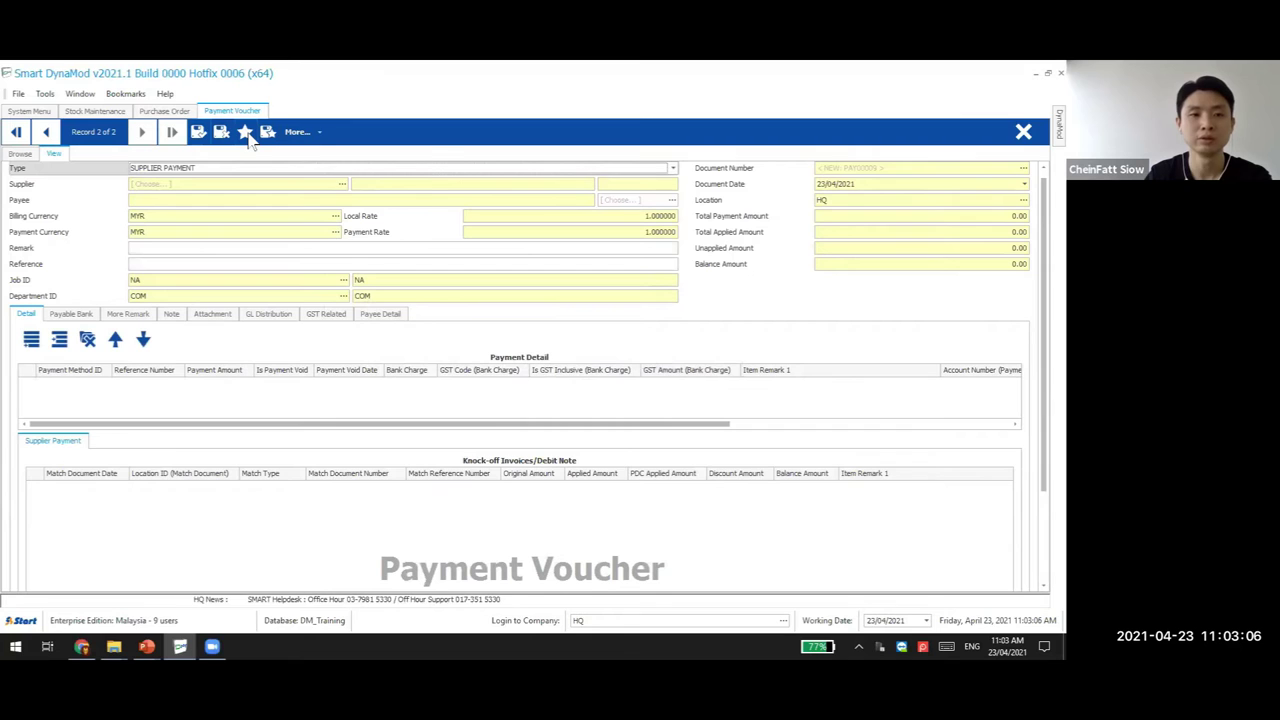
pyautogui.click(267, 133)
# Copy the 1111 bookmark of PAY00008 into a new voucher, then cancel the copy
pyautogui.click(384, 246)
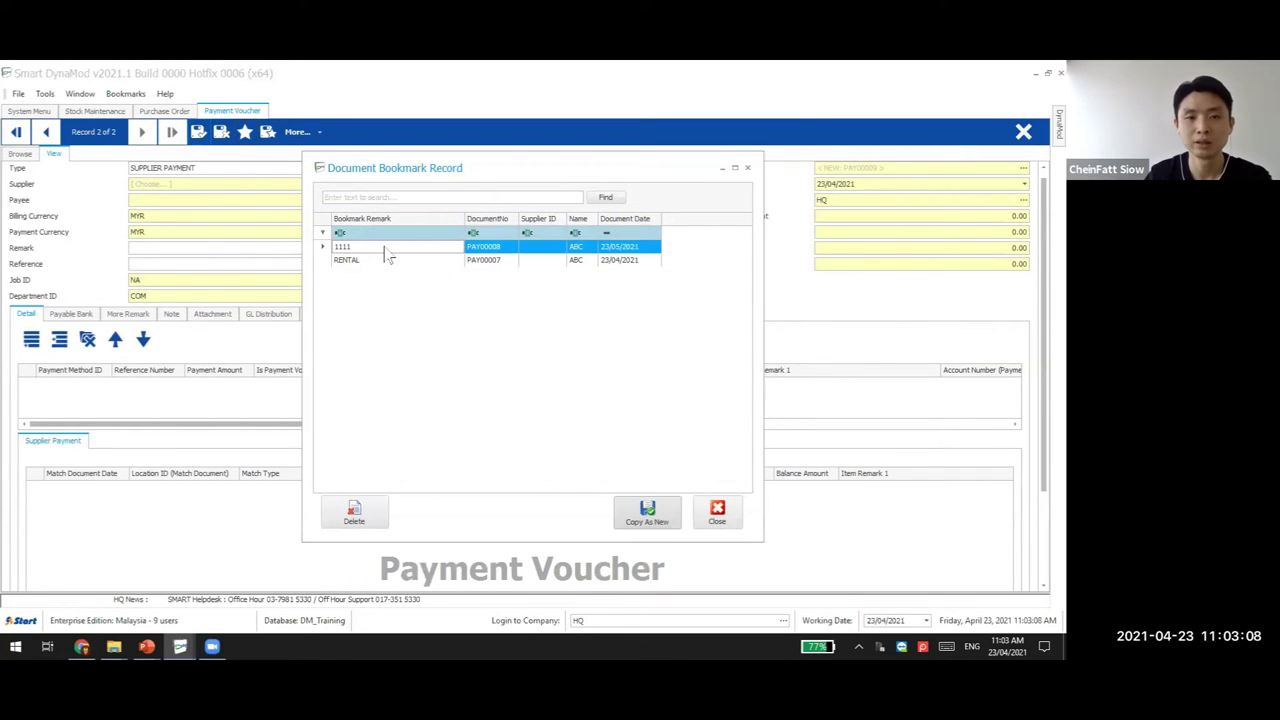
pyautogui.click(647, 513)
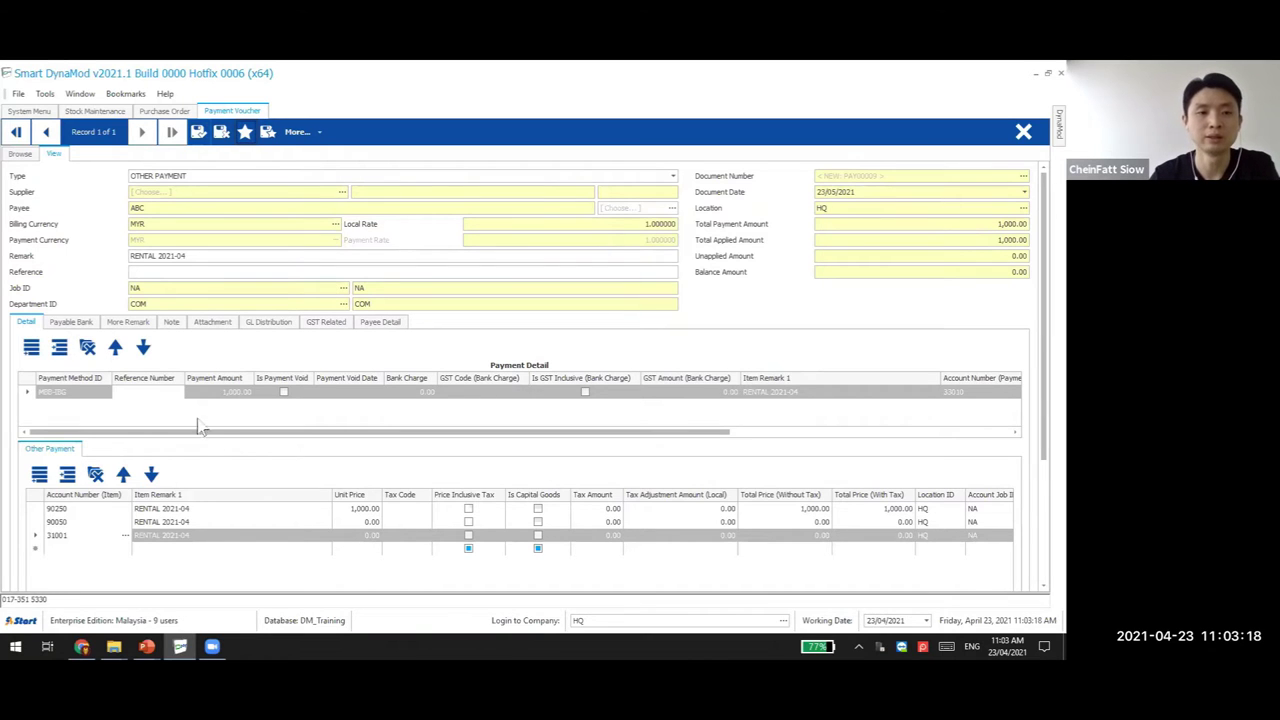
pyautogui.click(89, 393)
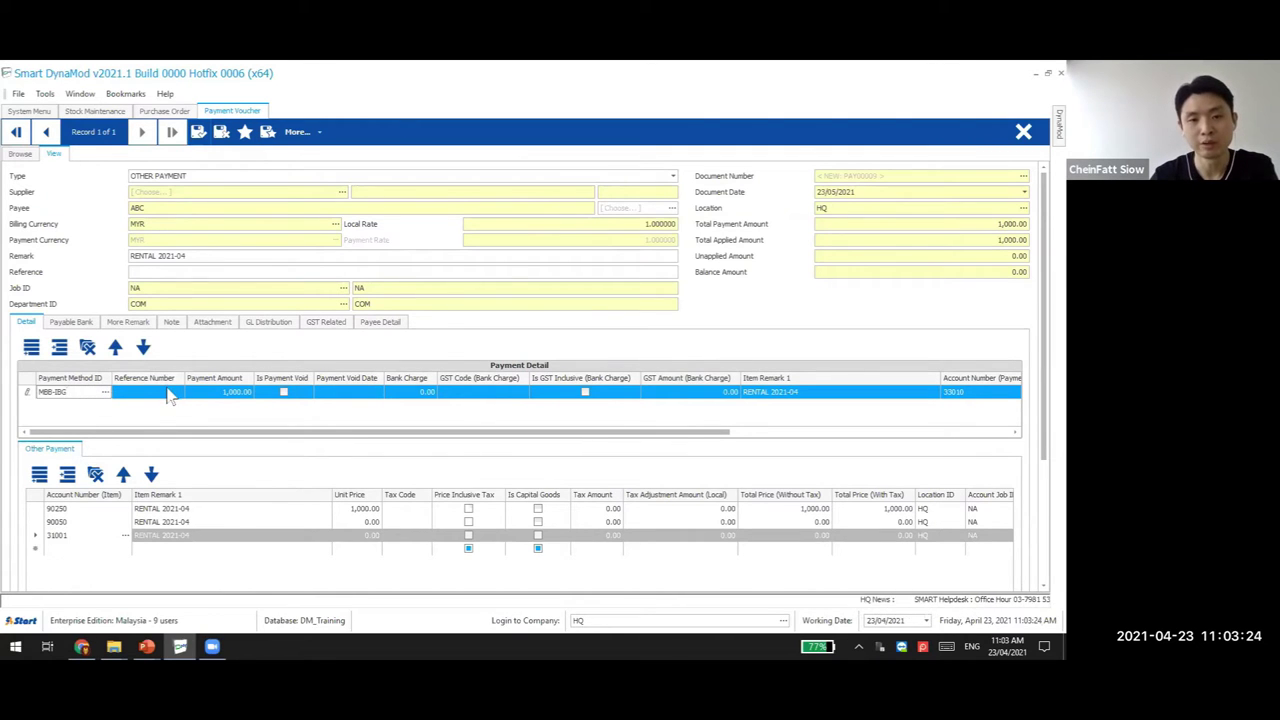
pyautogui.click(223, 135)
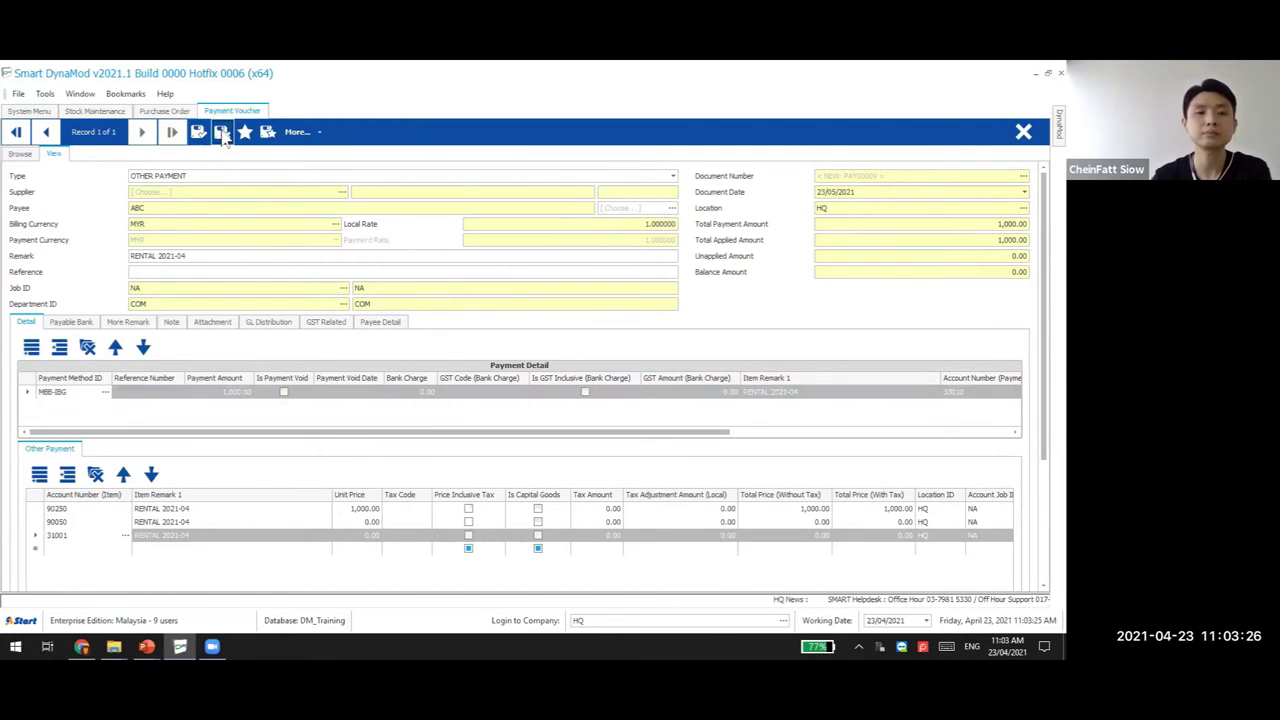
# Check the PowerPoint slide deck and return to Smart DynaMod
pyautogui.moveTo(146, 646)
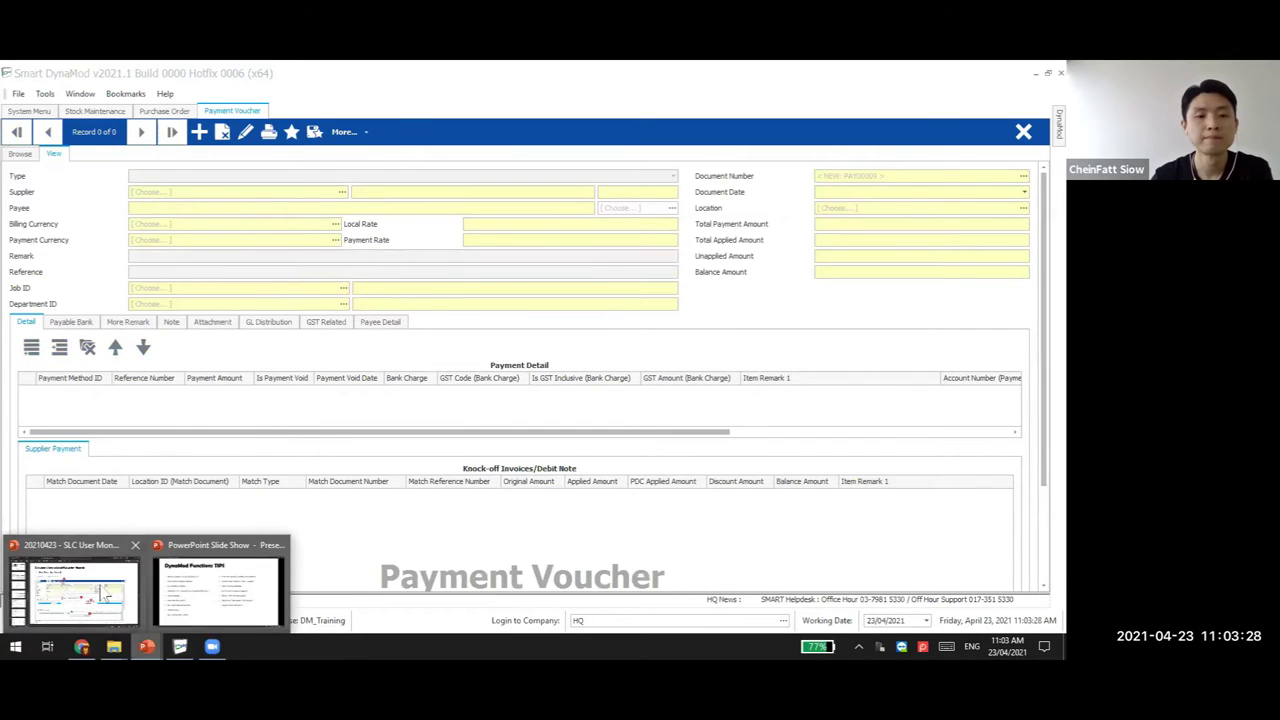
pyautogui.click(74, 590)
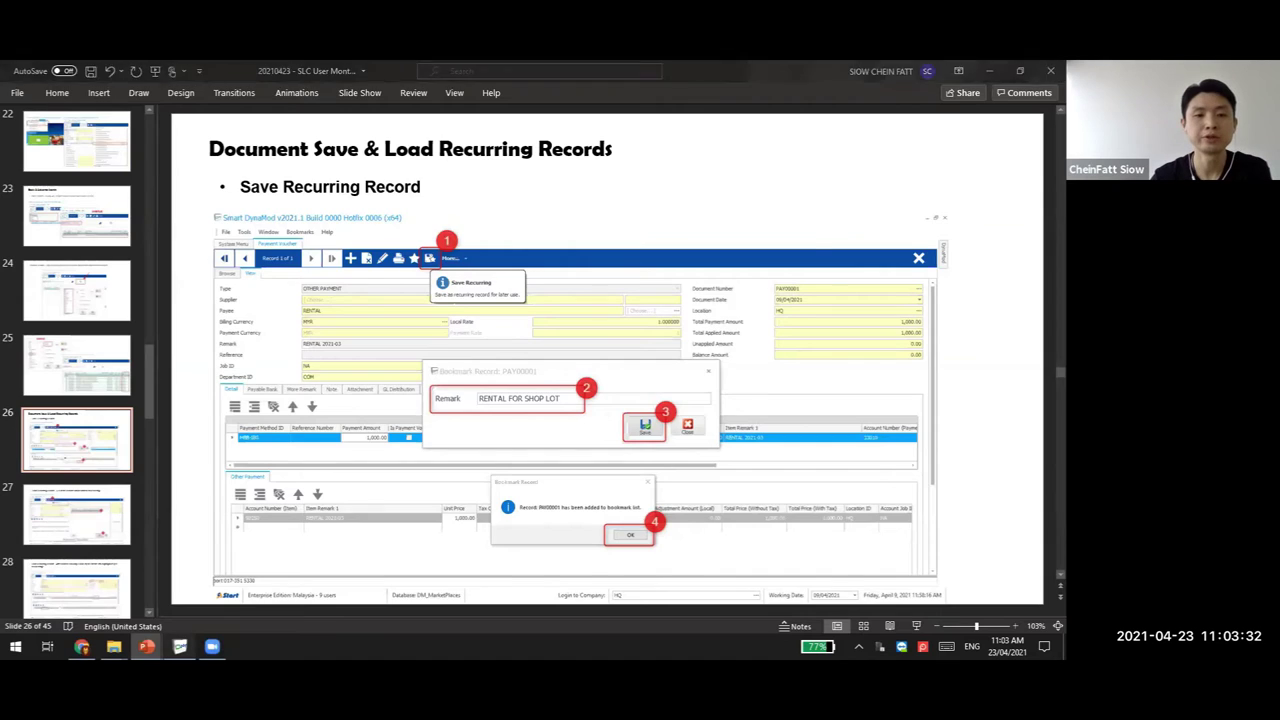
pyautogui.click(180, 646)
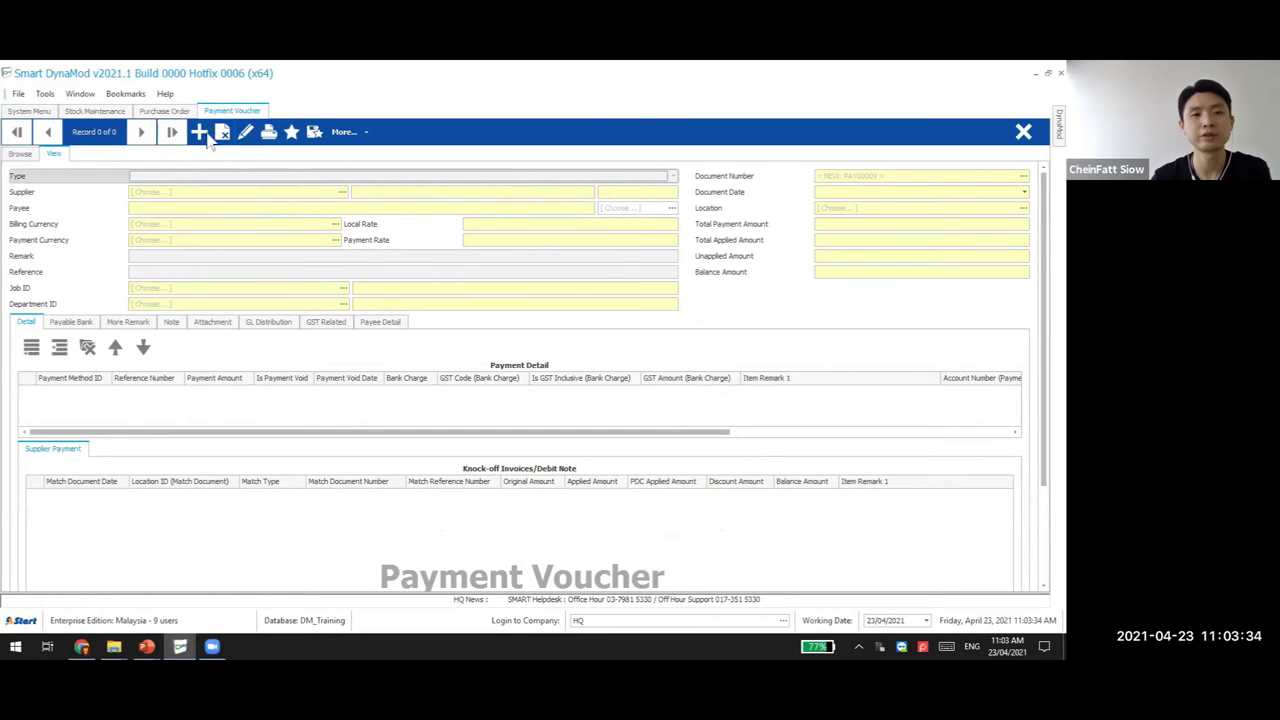
# List all payment vouchers with '%', open PAY00007 and copy it to the clipboard
pyautogui.click(24, 154)
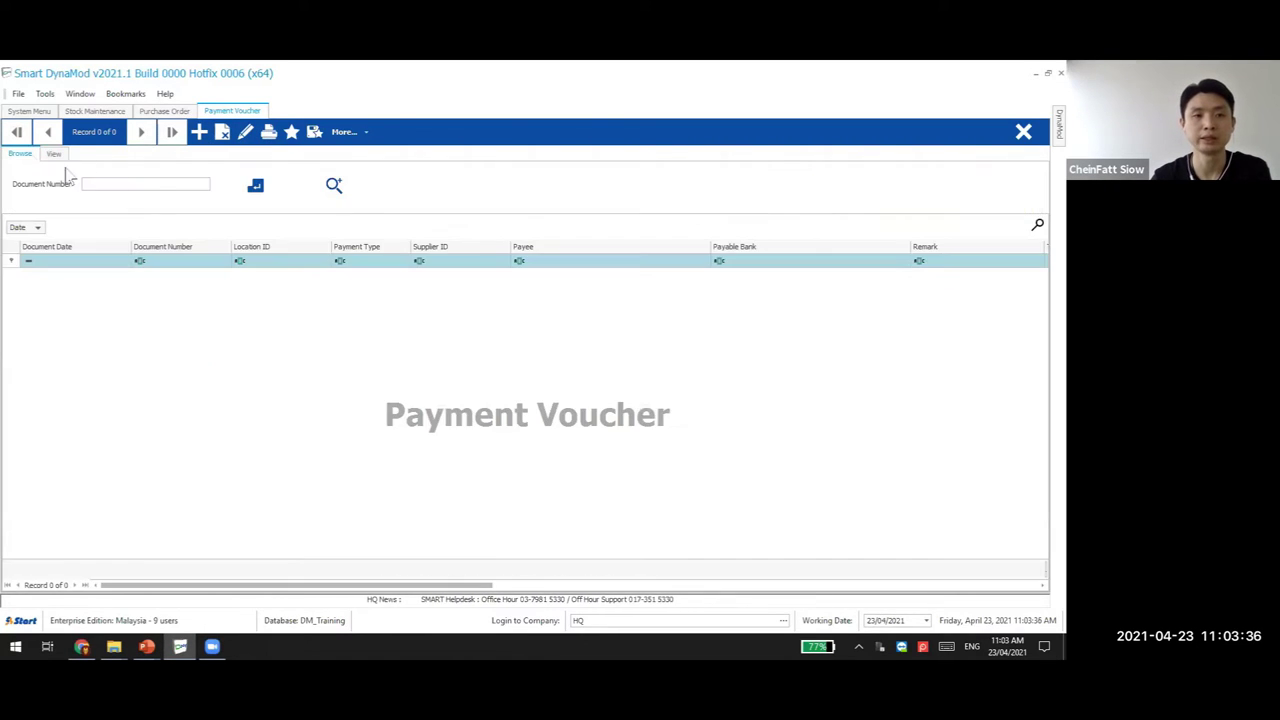
pyautogui.write('%')
pyautogui.click(256, 195)
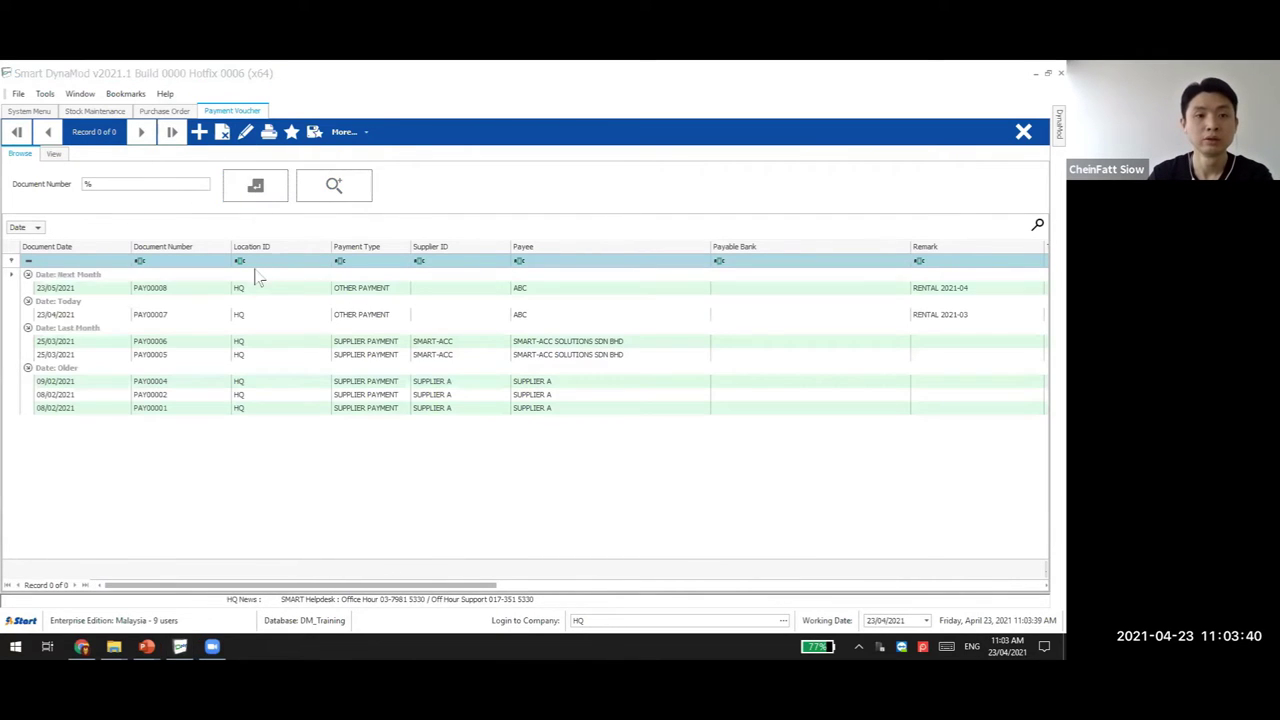
pyautogui.doubleClick(178, 316)
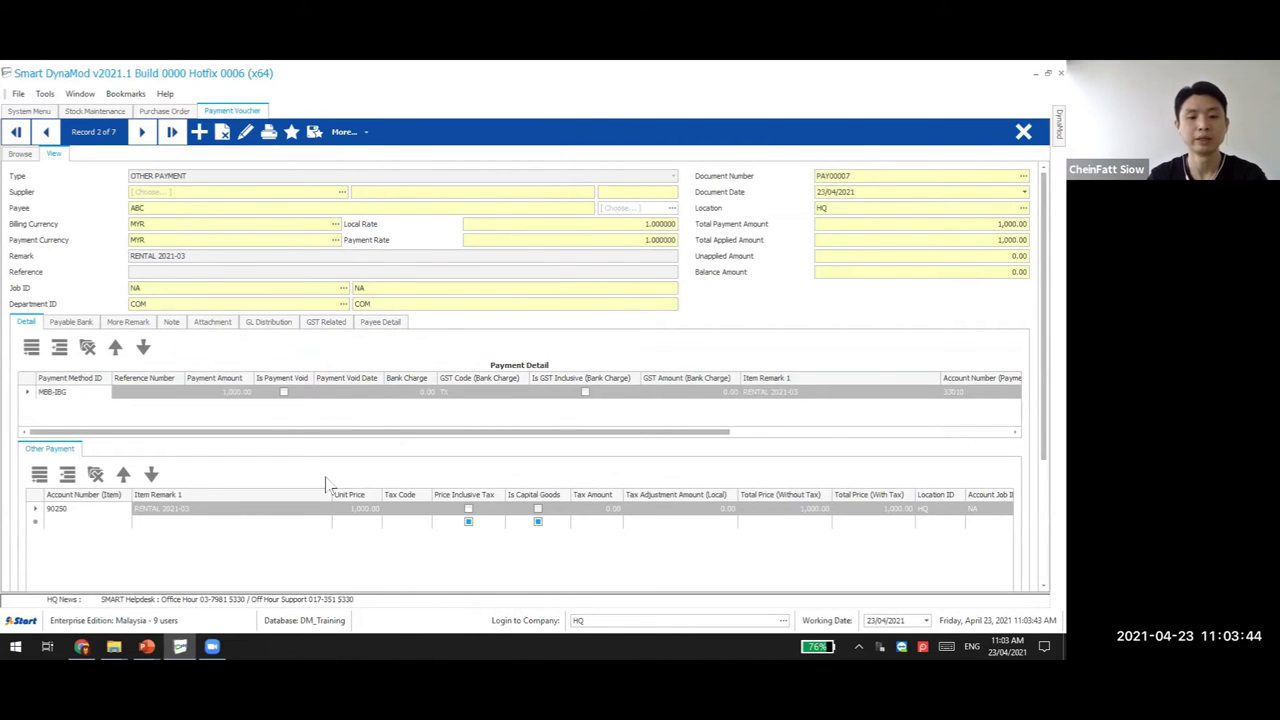
pyautogui.hotkey('ctrl', 'c')
pyautogui.press('Return')
# Paste PAY00007 into a new voucher, discard it, and switch to PowerPoint
pyautogui.click(200, 131)
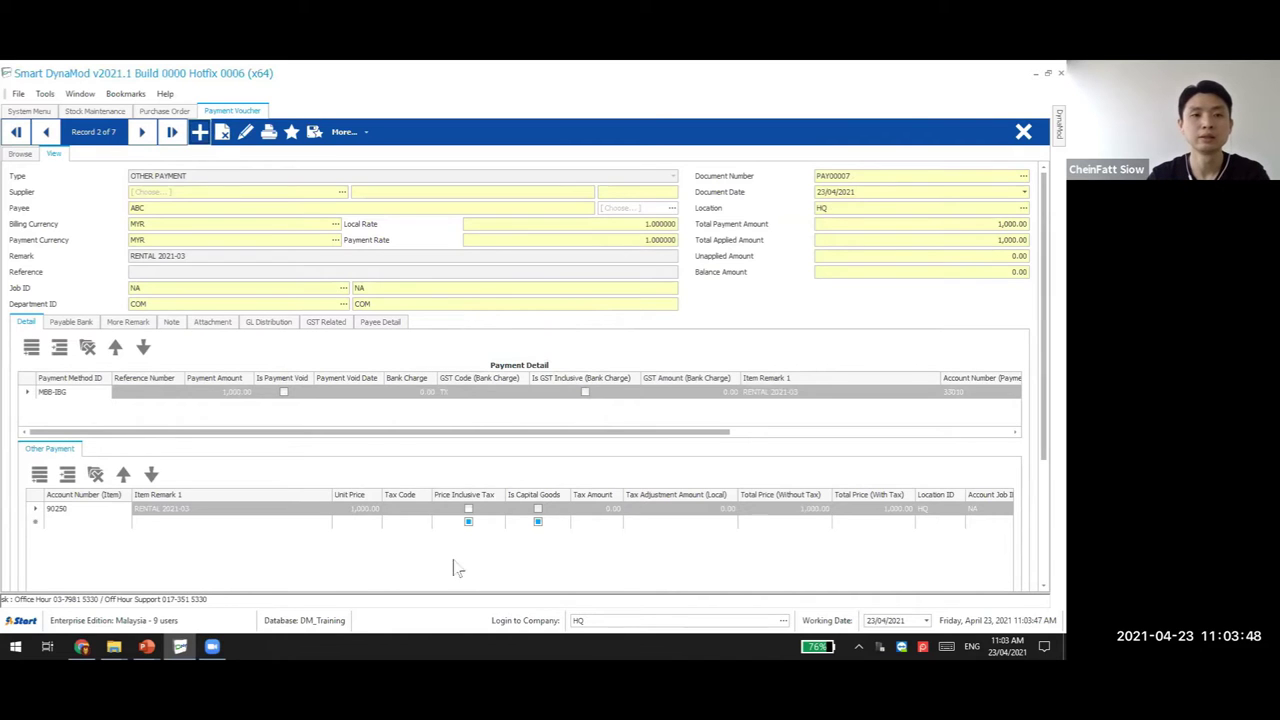
pyautogui.hotkey('ctrl', 'v')
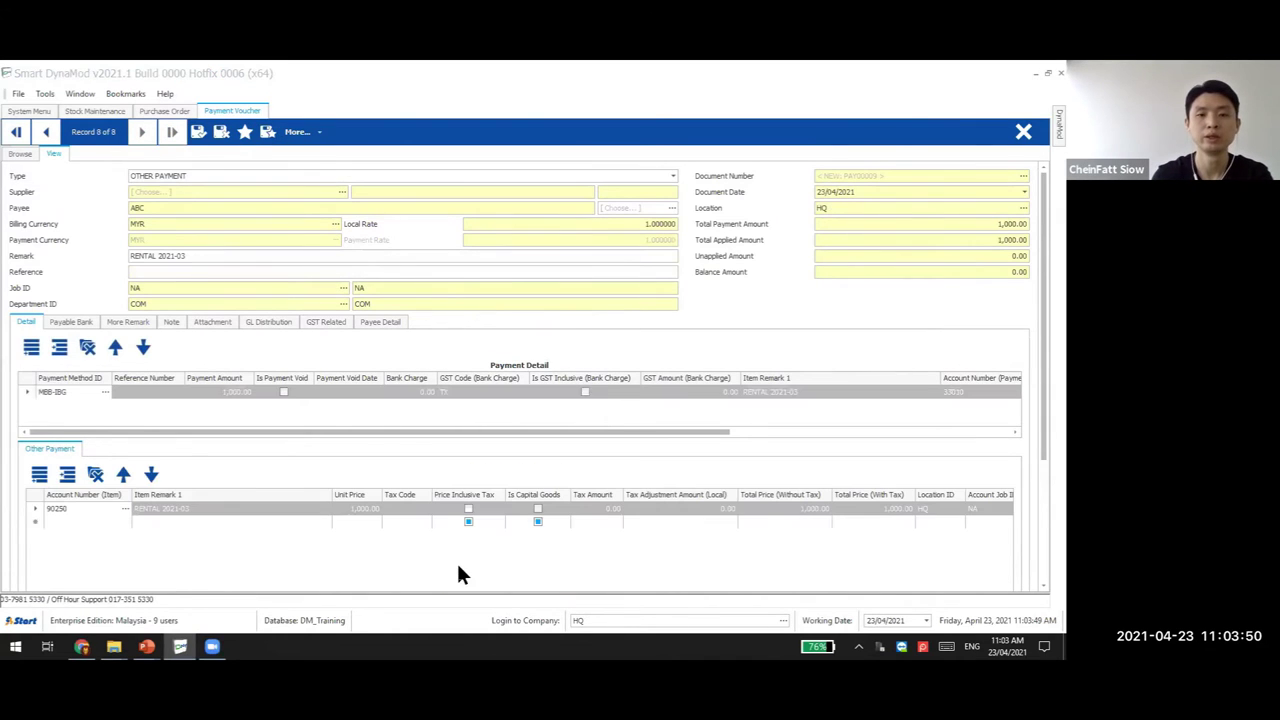
pyautogui.press('Return')
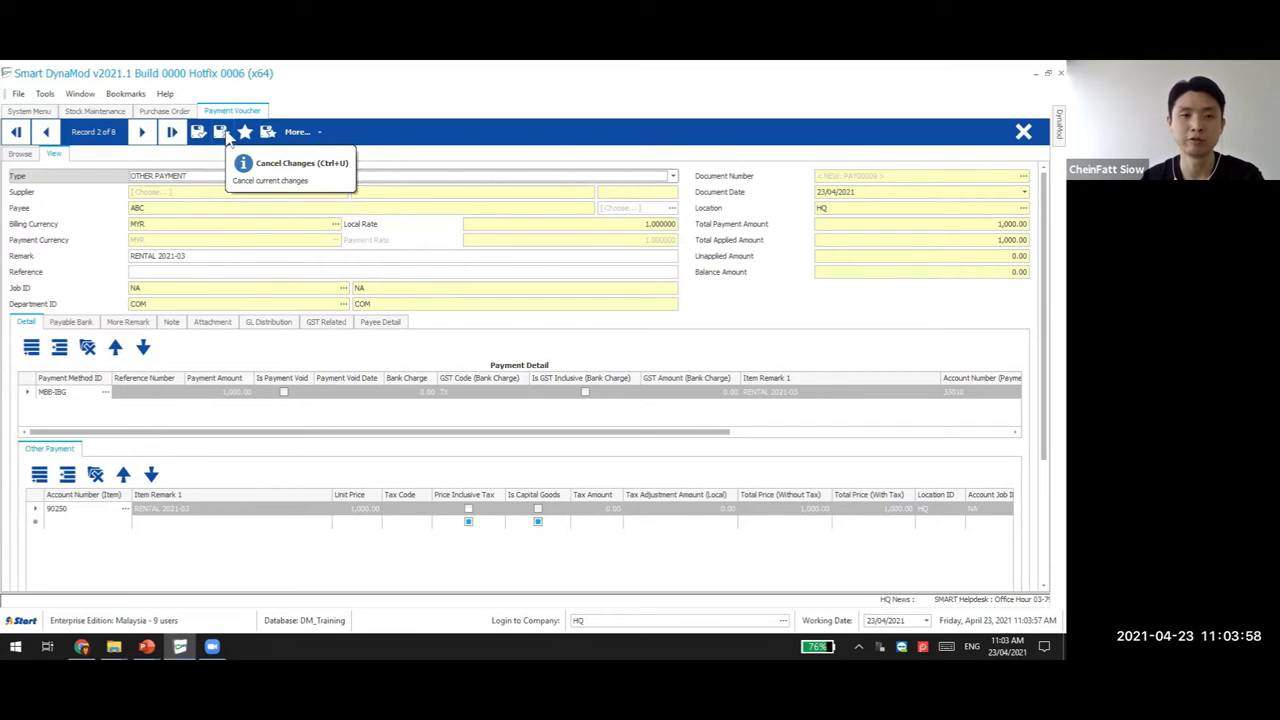
pyautogui.click(222, 133)
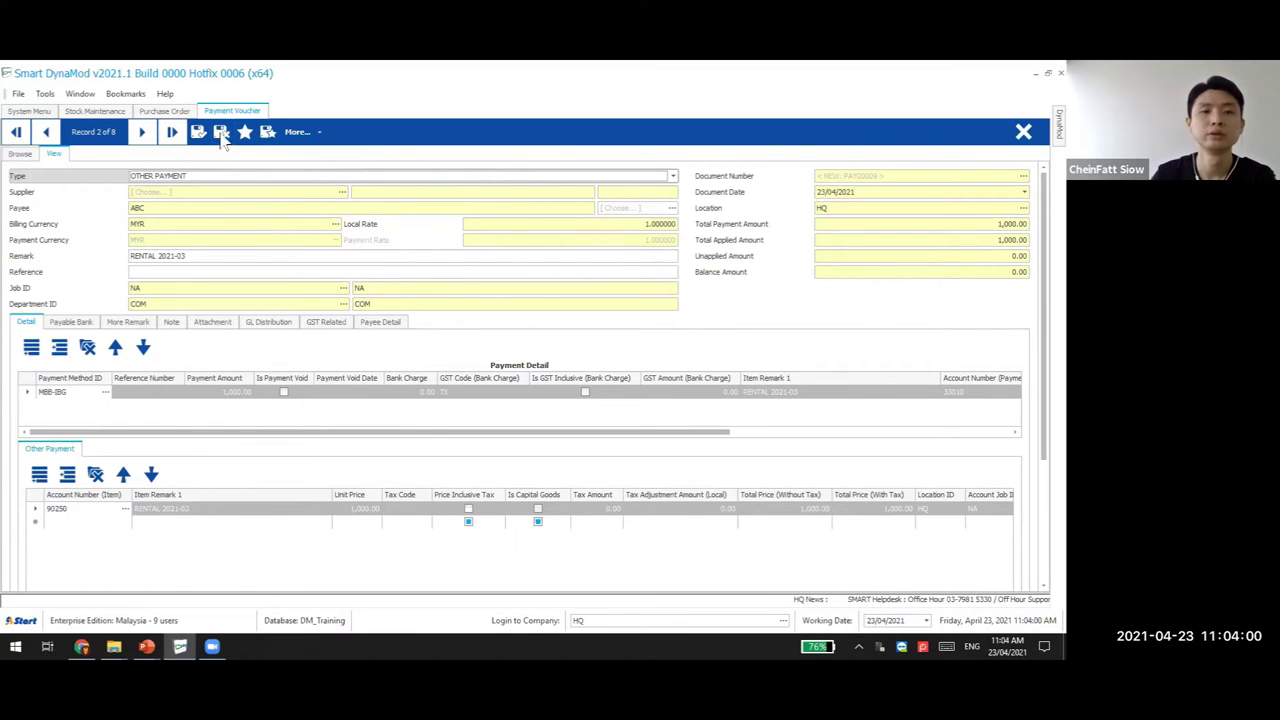
pyautogui.moveTo(146, 647)
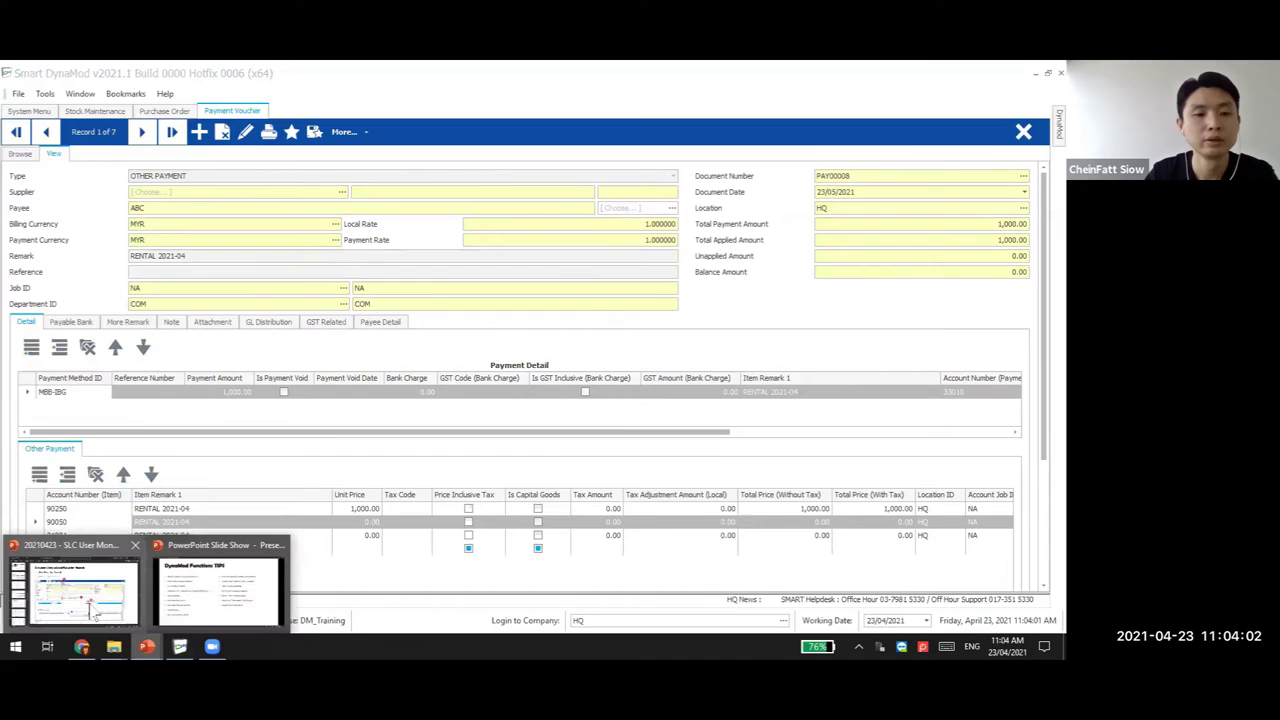
pyautogui.click(115, 540)
# Page through the slides from Load Recurring Record to the Column Filter slide 29
pyautogui.click(106, 528)
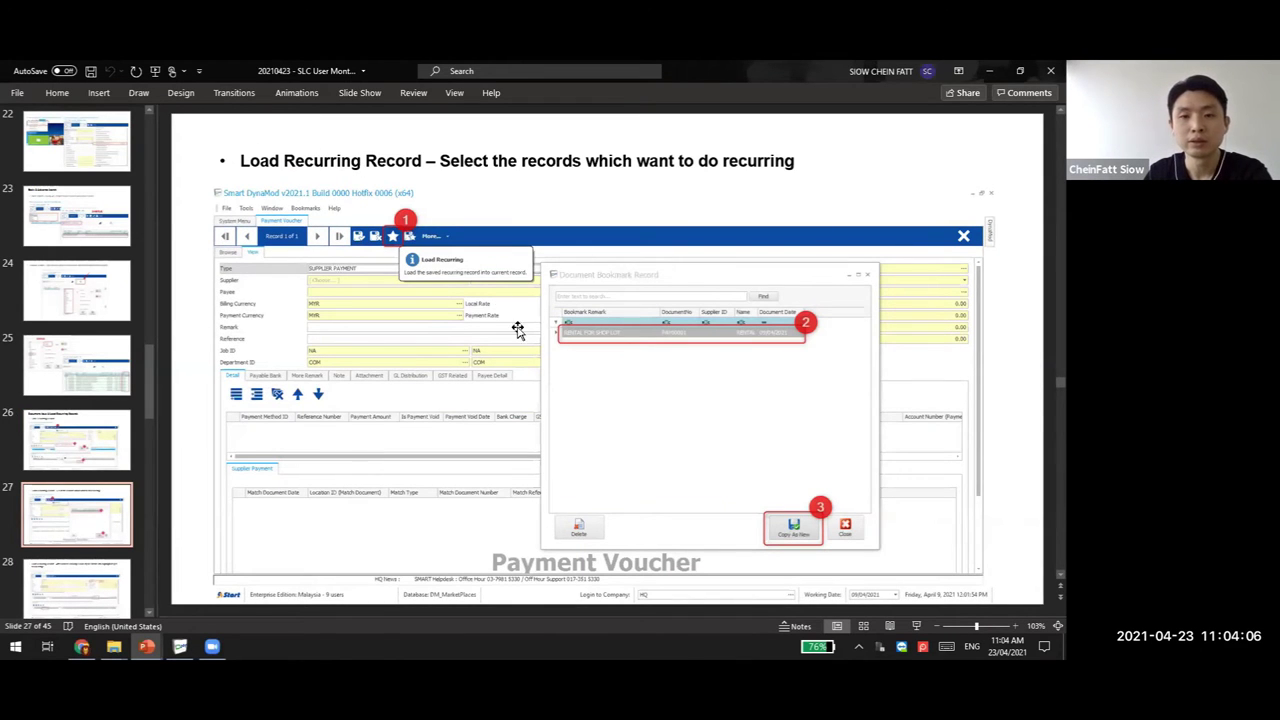
pyautogui.press('Up')
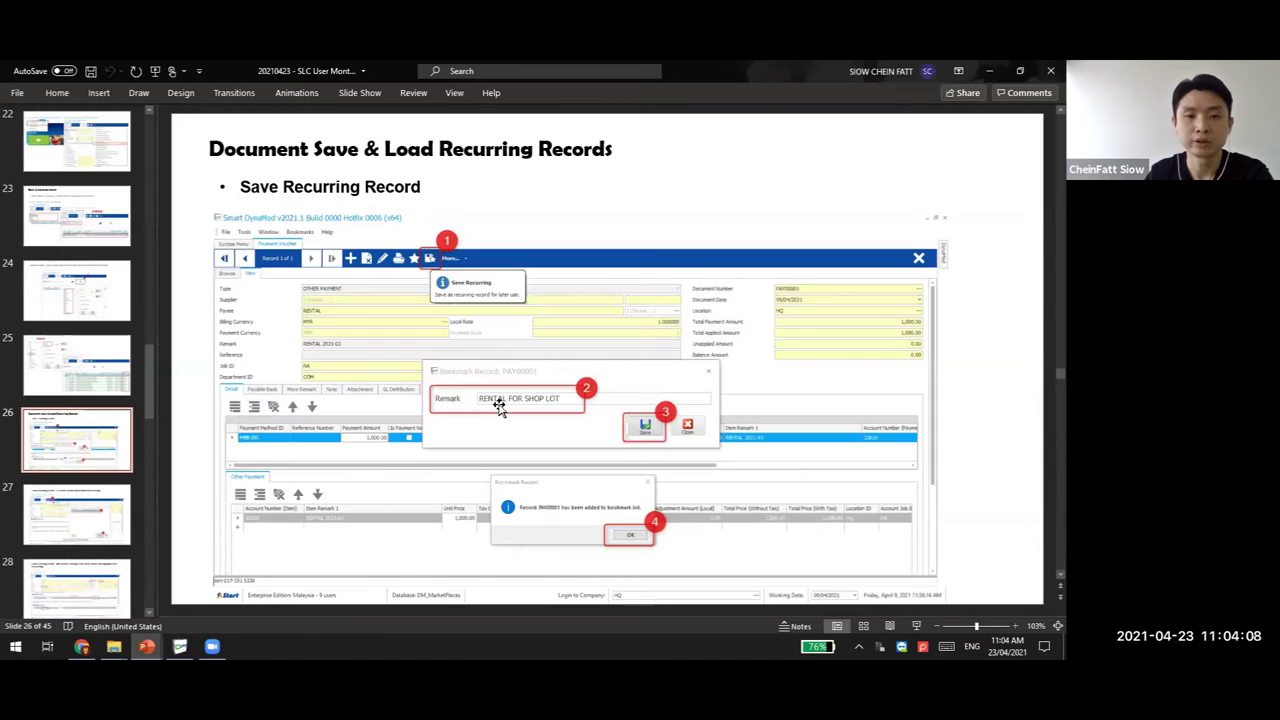
pyautogui.click(115, 537)
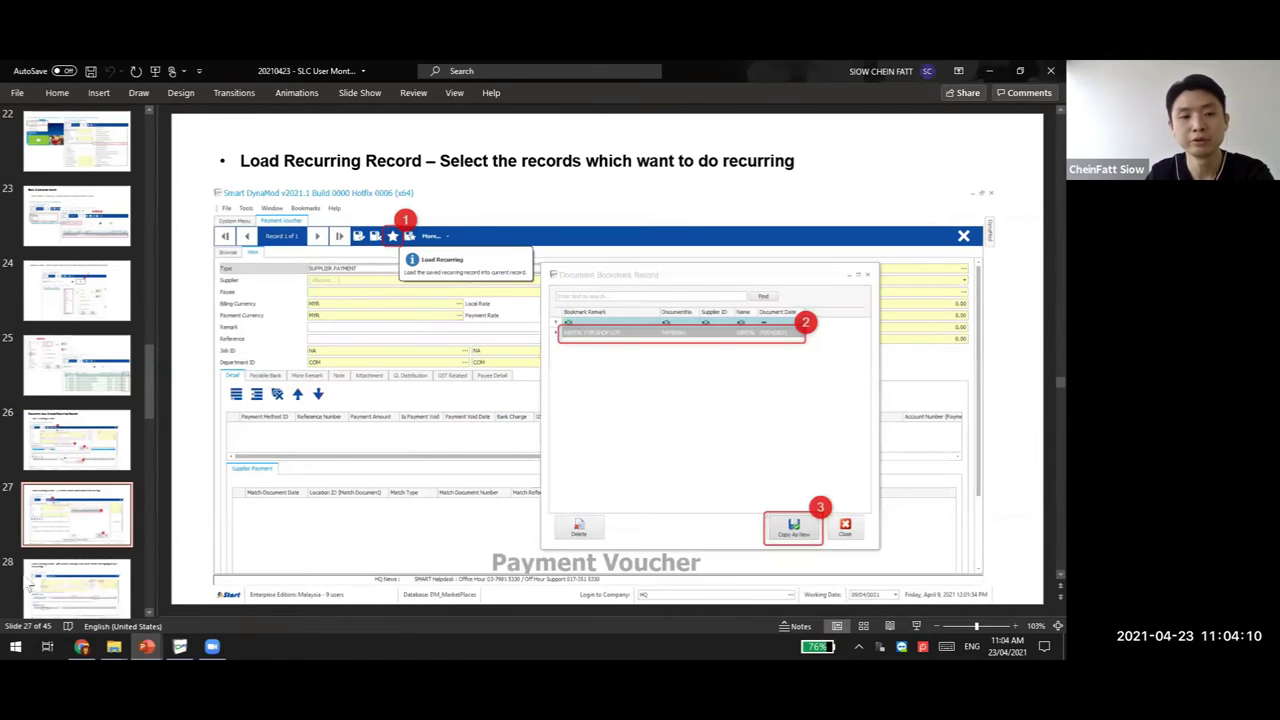
pyautogui.click(75, 588)
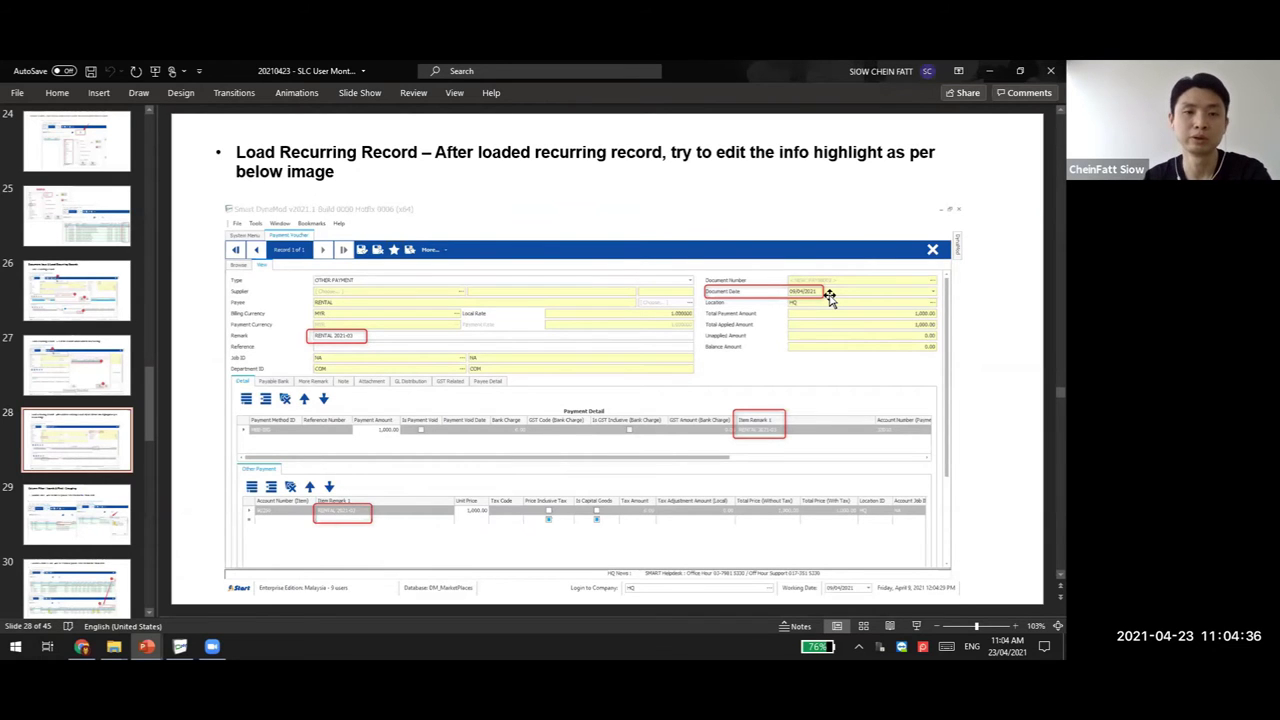
pyautogui.click(55, 532)
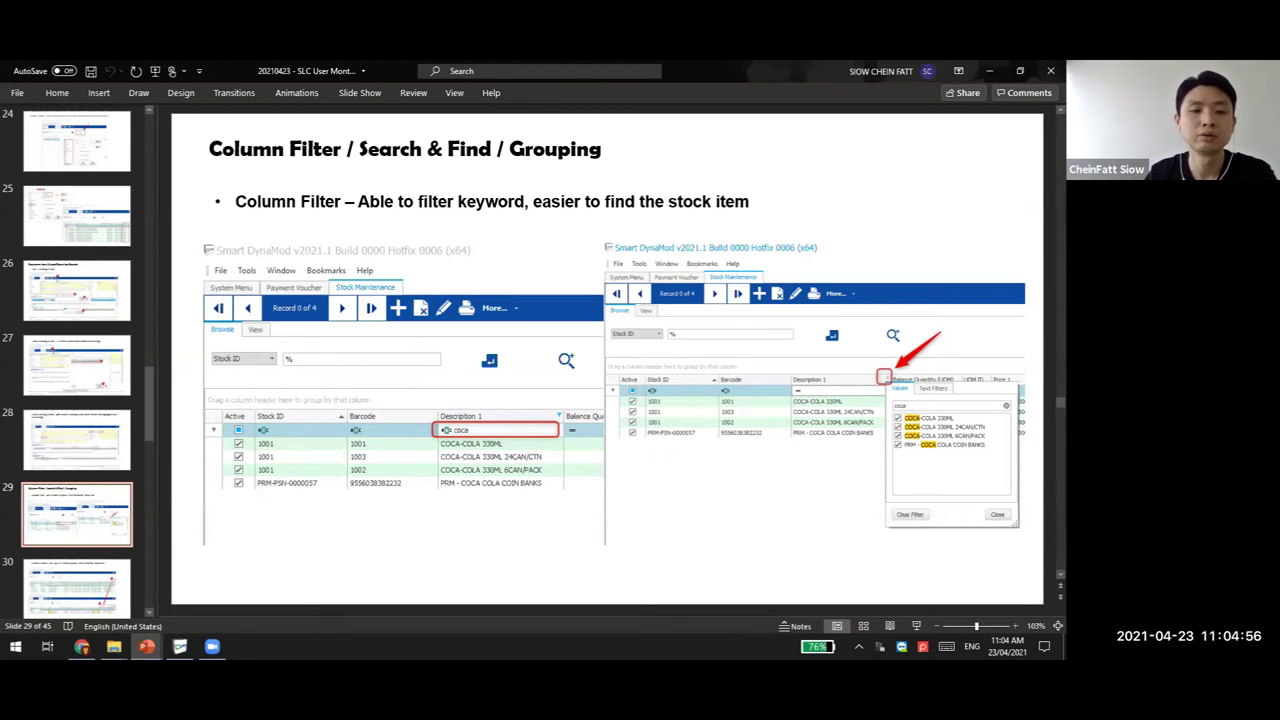
# Return to Smart DynaMod and open the Stock Maintenance item list
pyautogui.click(180, 646)
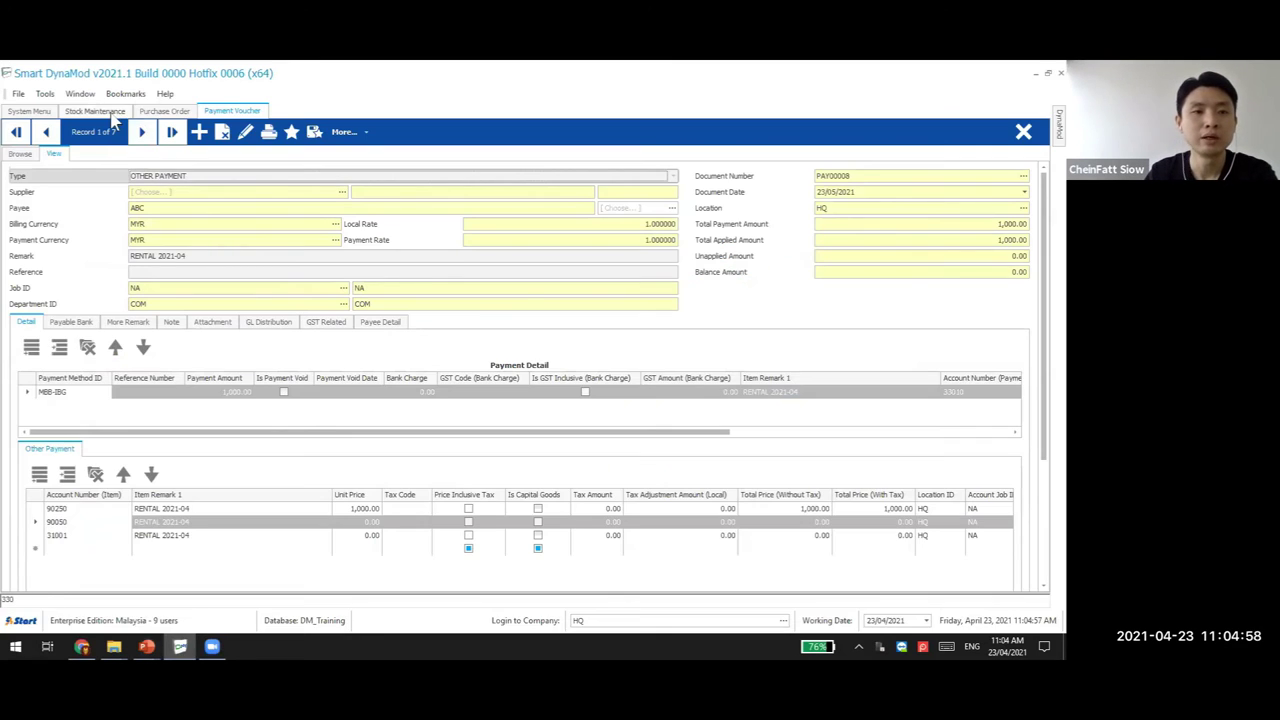
pyautogui.click(95, 111)
pyautogui.click(115, 181)
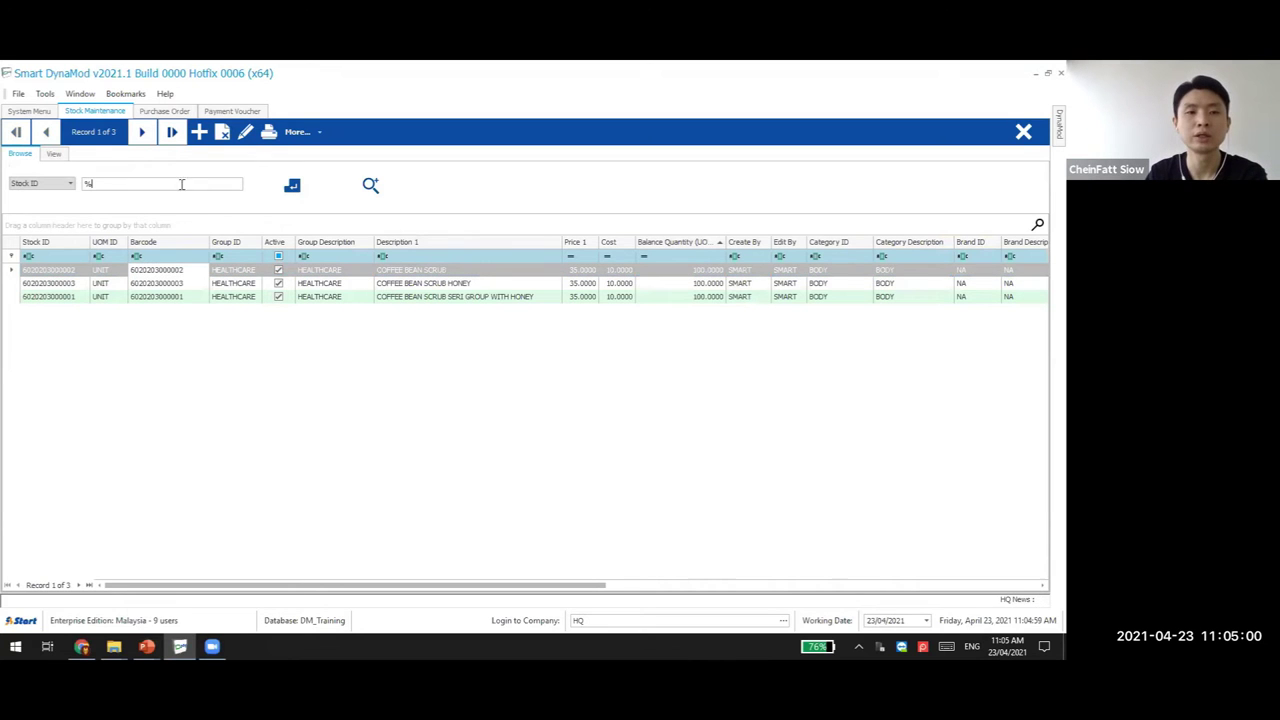
# Reload the full list of 185 stock items and sort it by Description 1
pyautogui.click(310, 199)
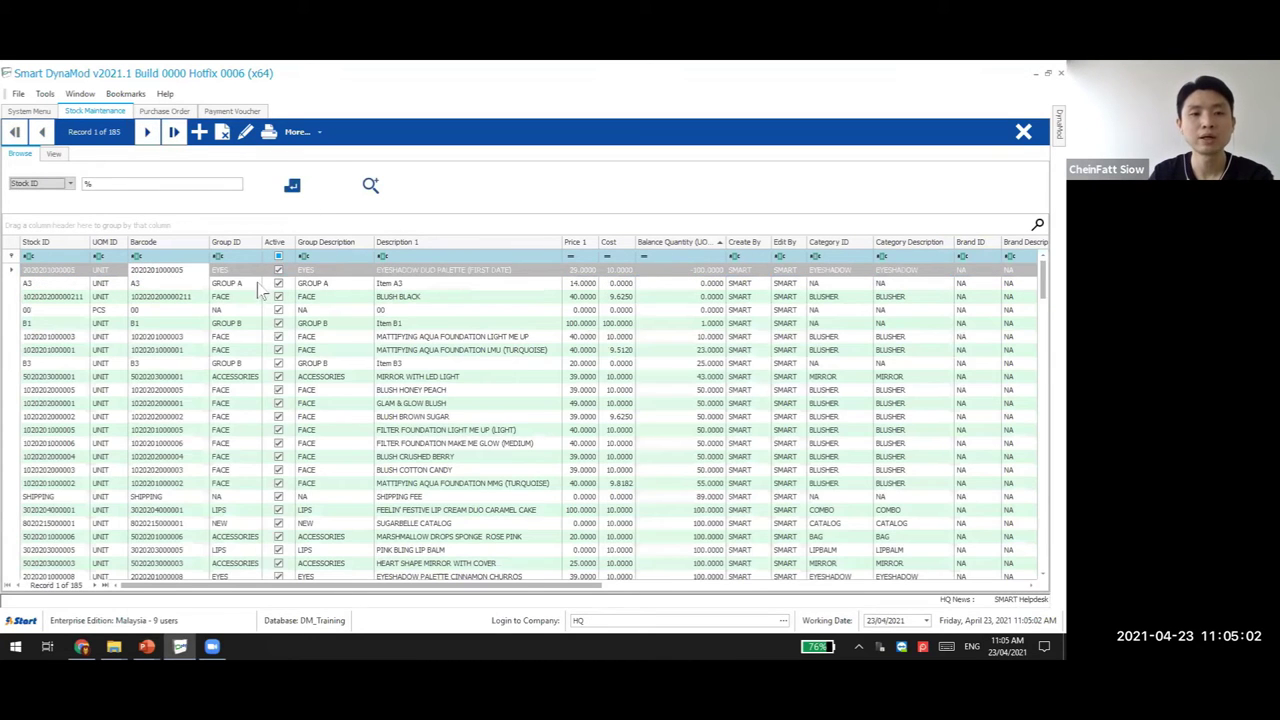
pyautogui.scroll(-6, 418, 335)
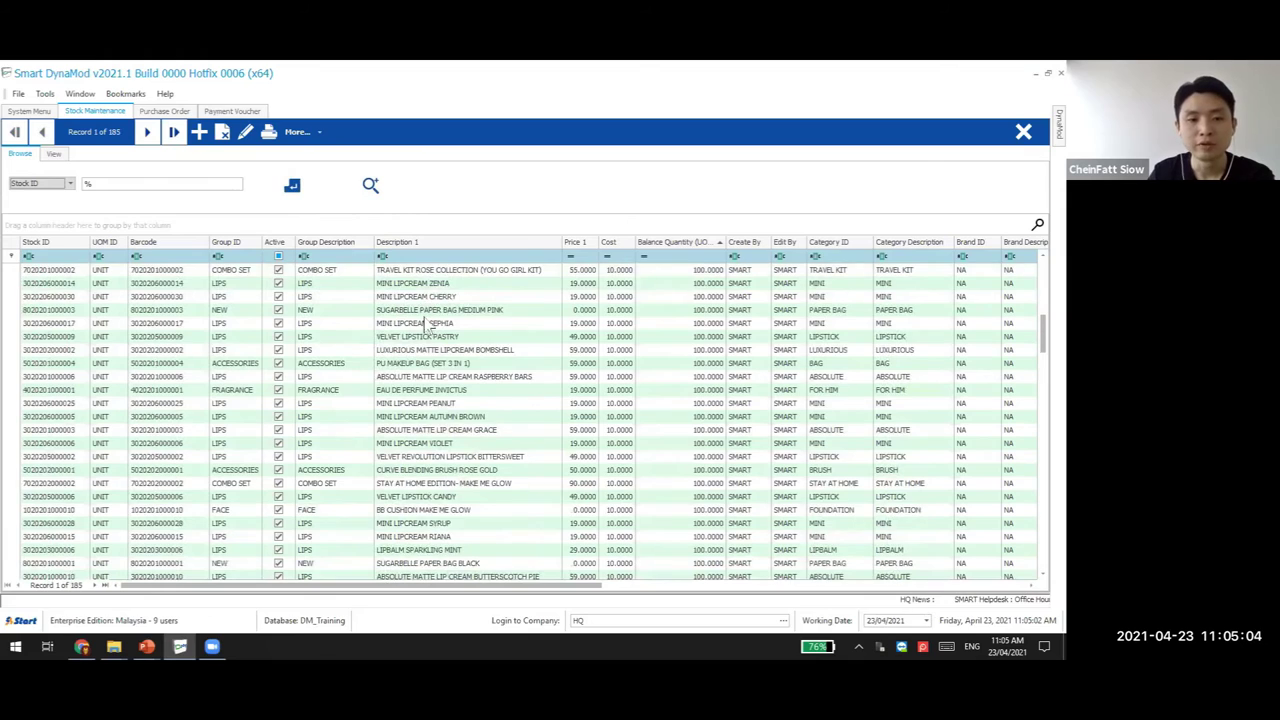
pyautogui.scroll(-8, 426, 324)
pyautogui.scroll(-10, 424, 320)
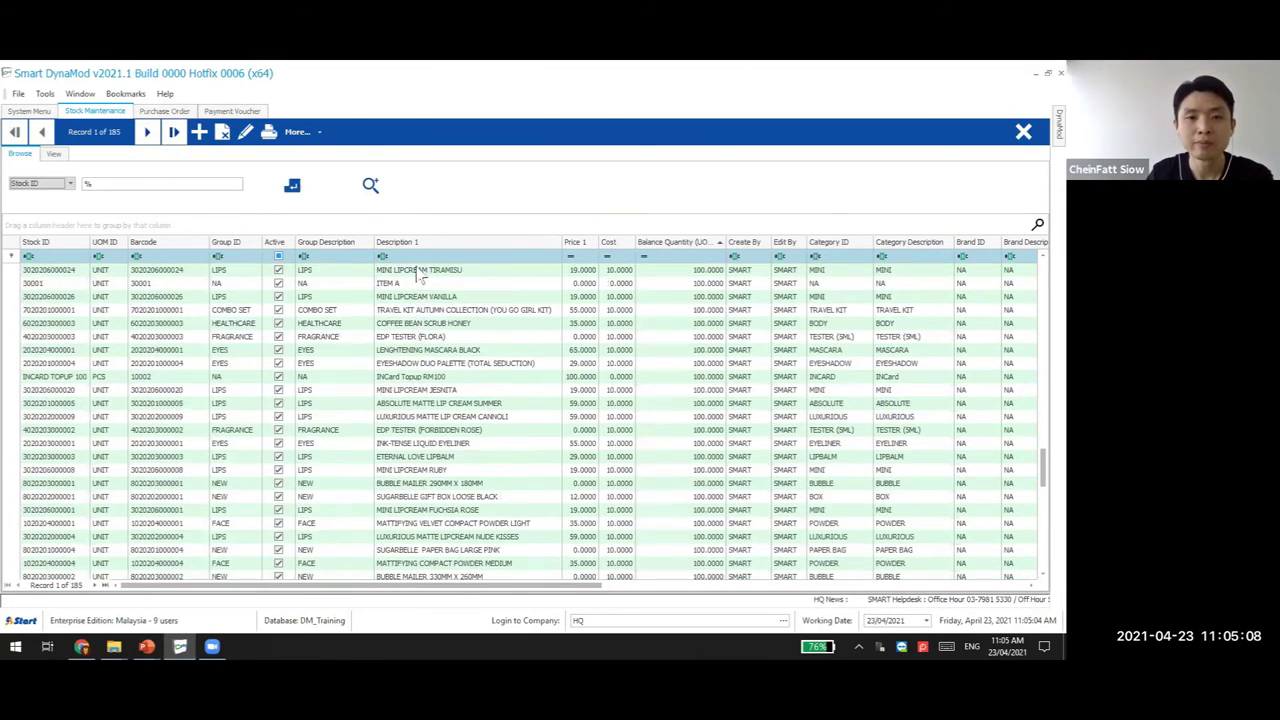
pyautogui.scroll(4, 420, 275)
pyautogui.click(450, 266)
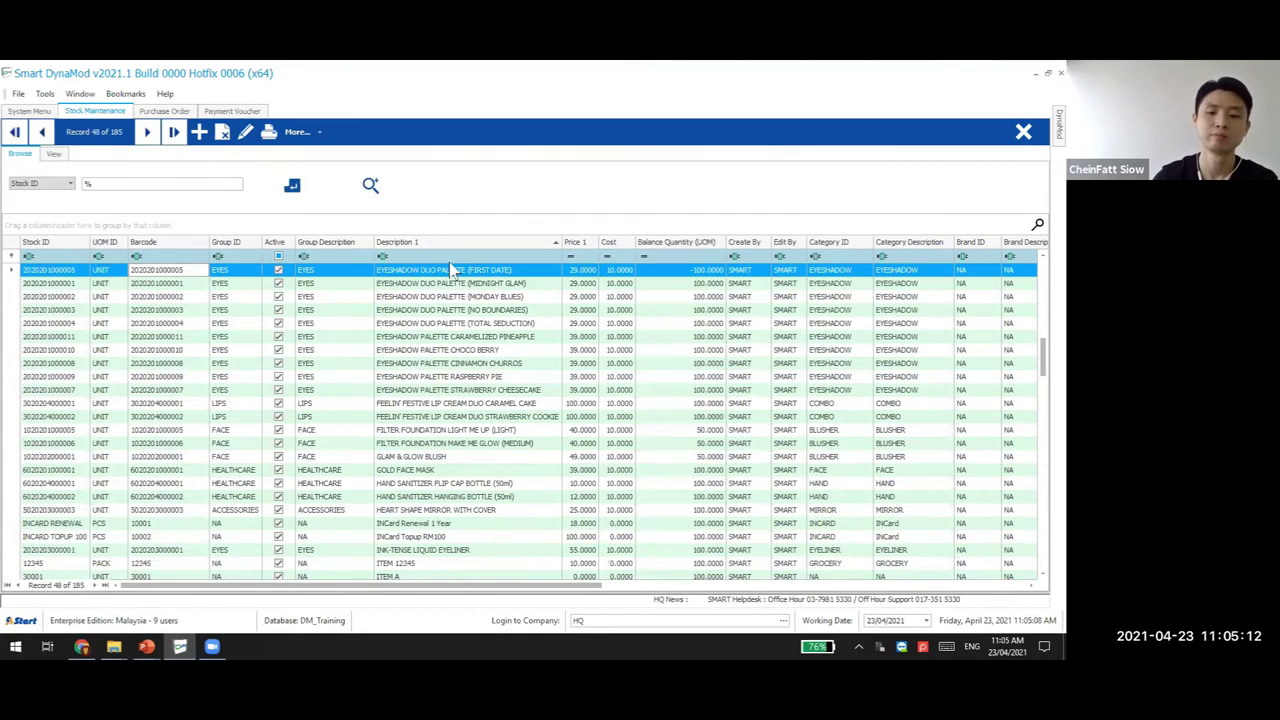
# Filter the Description 1 column by 'brown', leaving five matching items
pyautogui.click(449, 262)
pyautogui.write('brown')
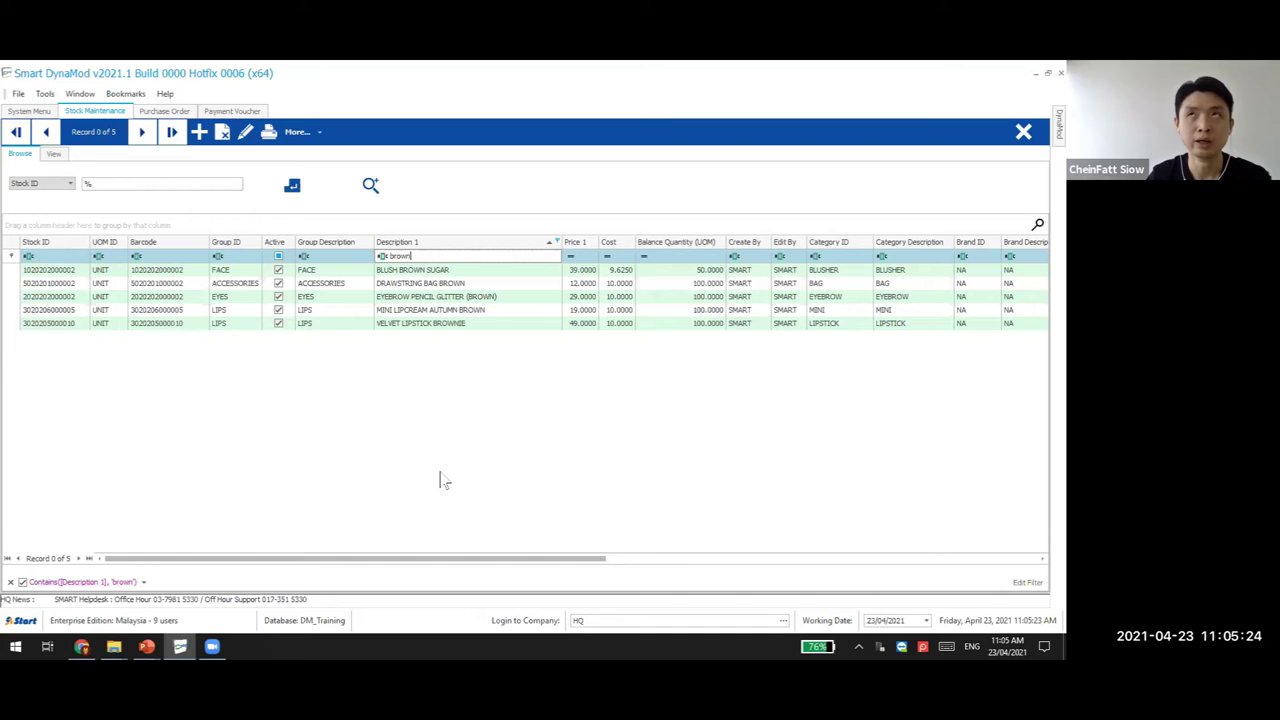
pyautogui.press('BackSpace')
pyautogui.press('BackSpace')
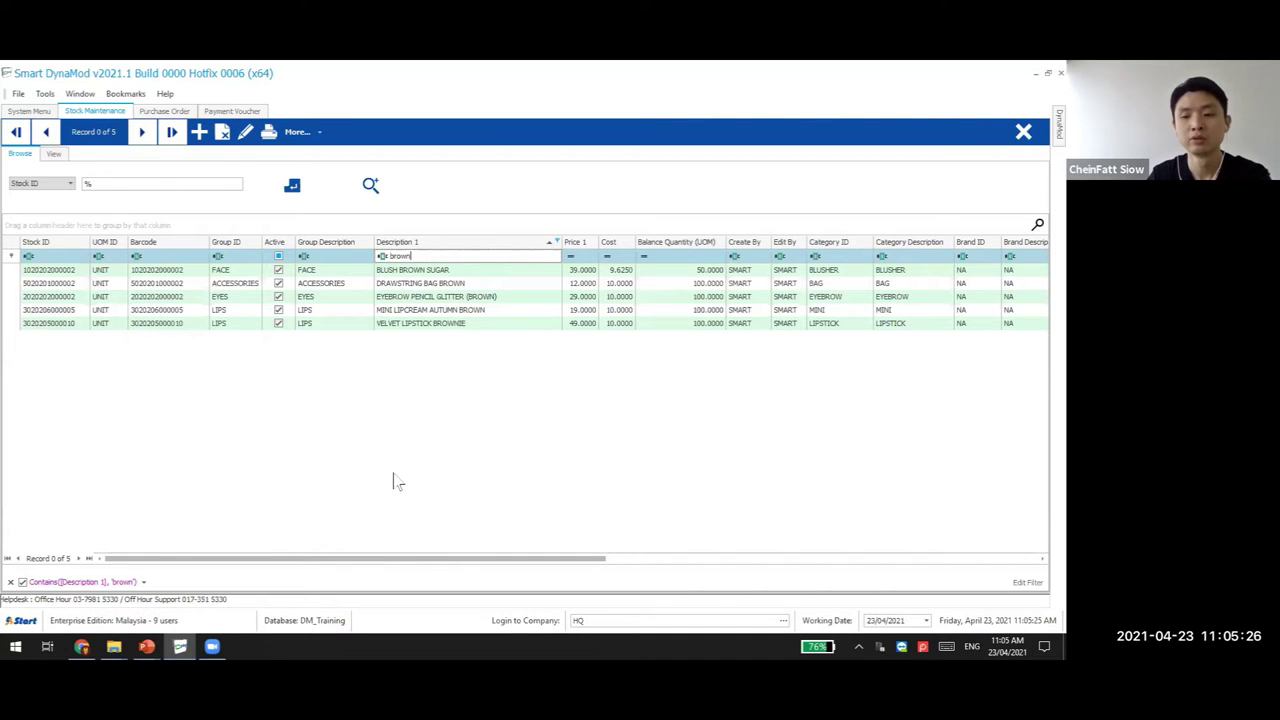
pyautogui.press('BackSpace')
pyautogui.press('BackSpace')
pyautogui.press('BackSpace')
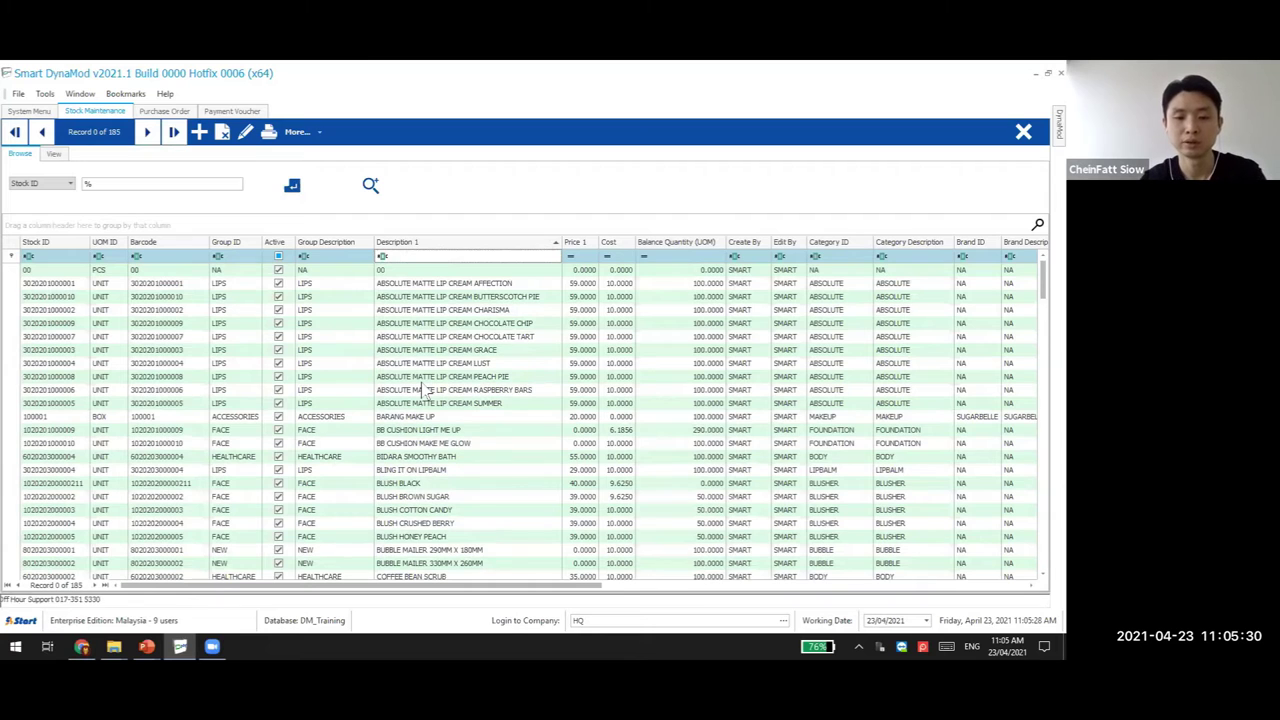
pyautogui.write('brown')
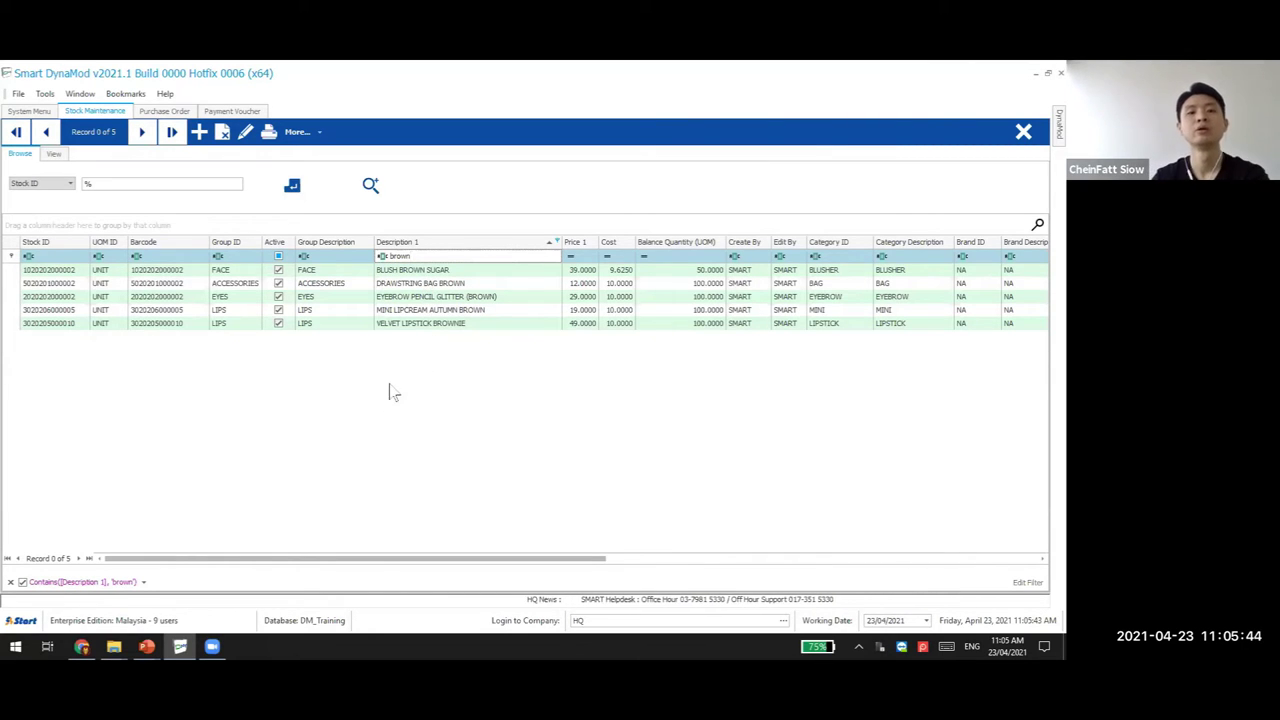
# Try the Contains and Does not contain conditions on the 'brown' filter
pyautogui.click(382, 258)
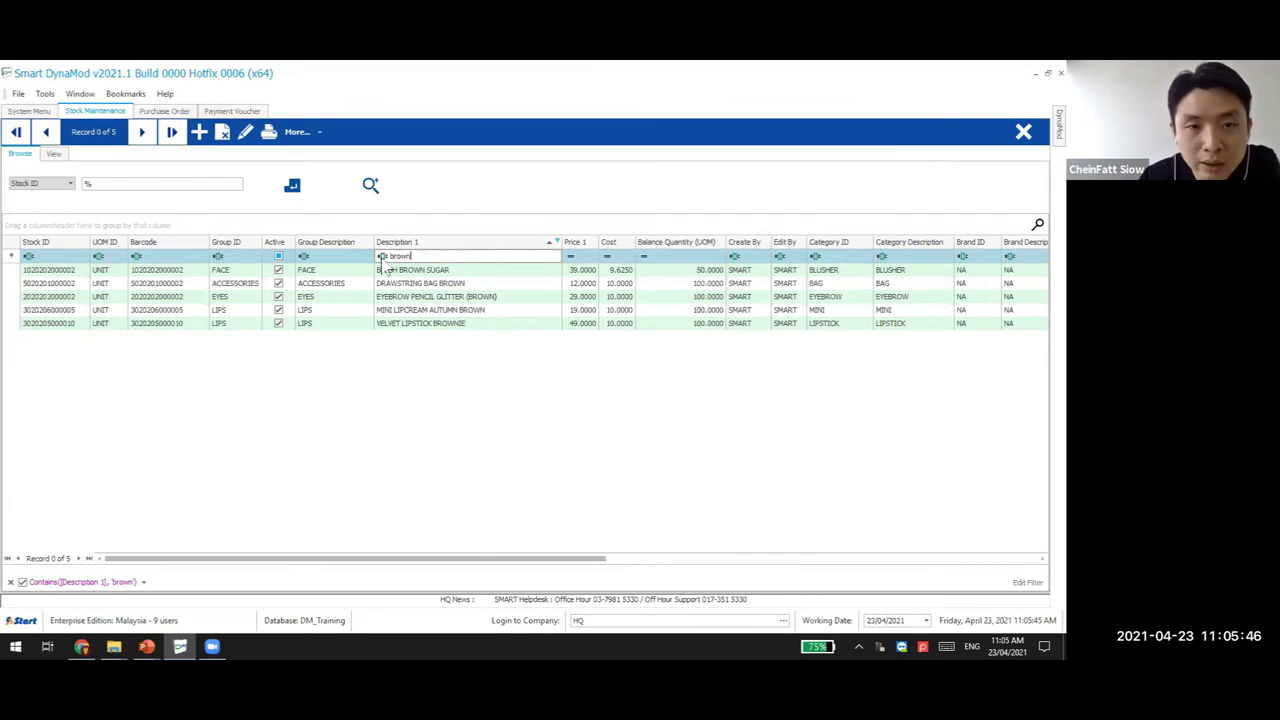
pyautogui.click(382, 257)
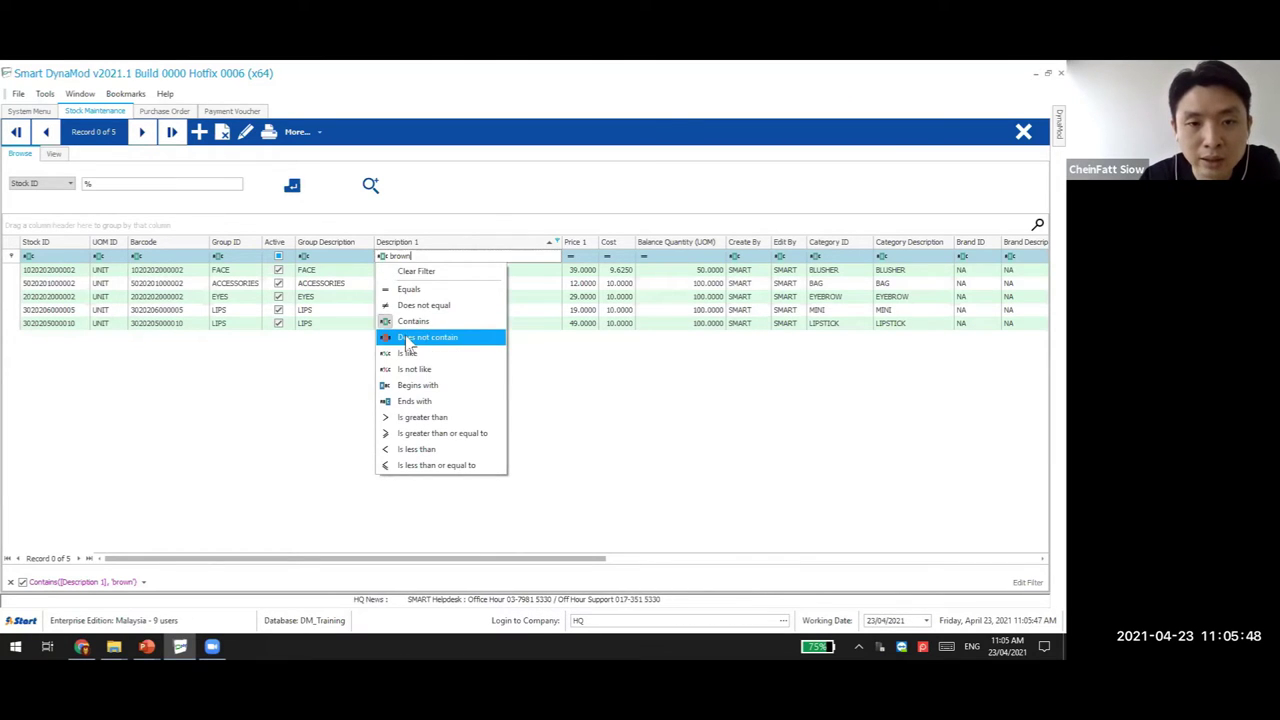
pyautogui.click(410, 321)
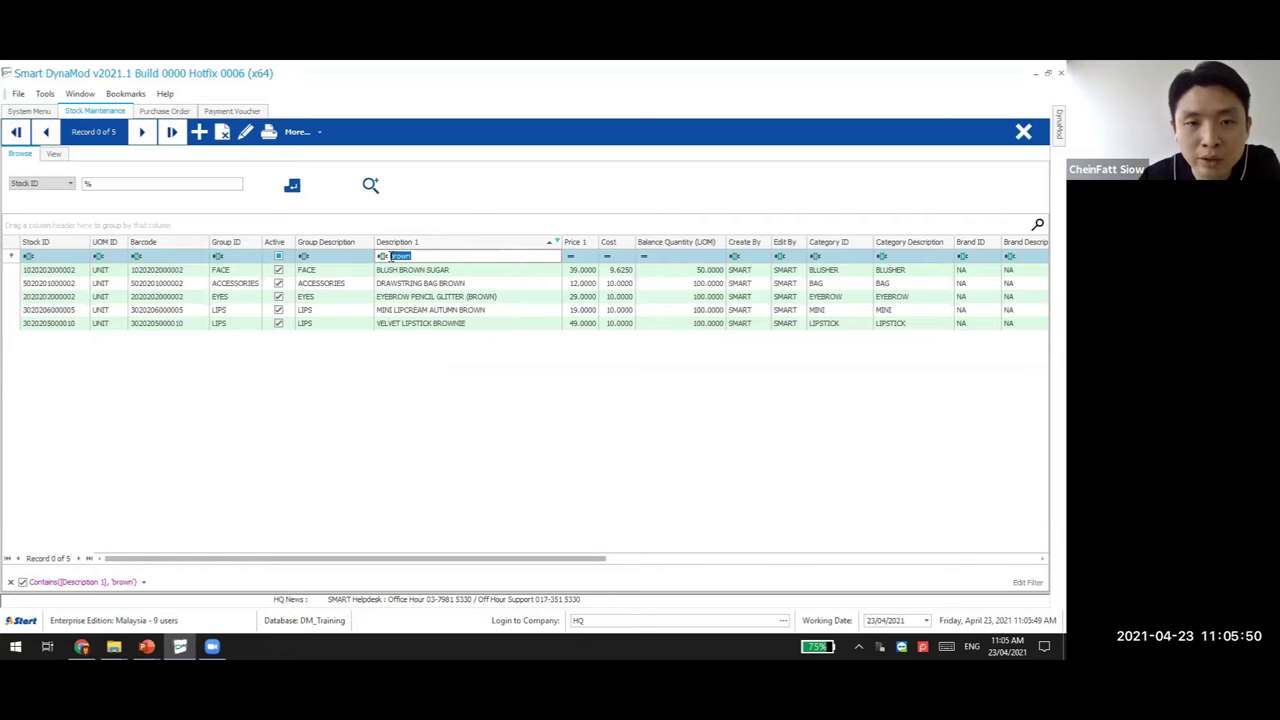
pyautogui.click(440, 323)
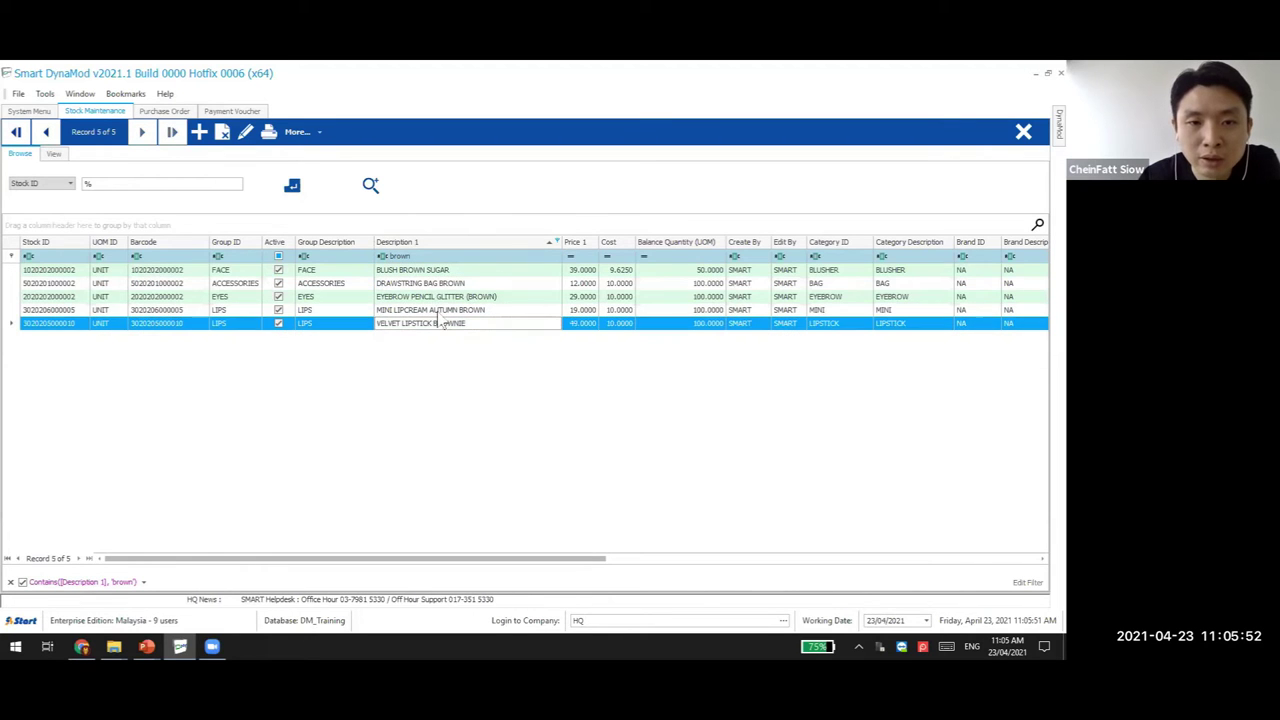
pyautogui.click(381, 256)
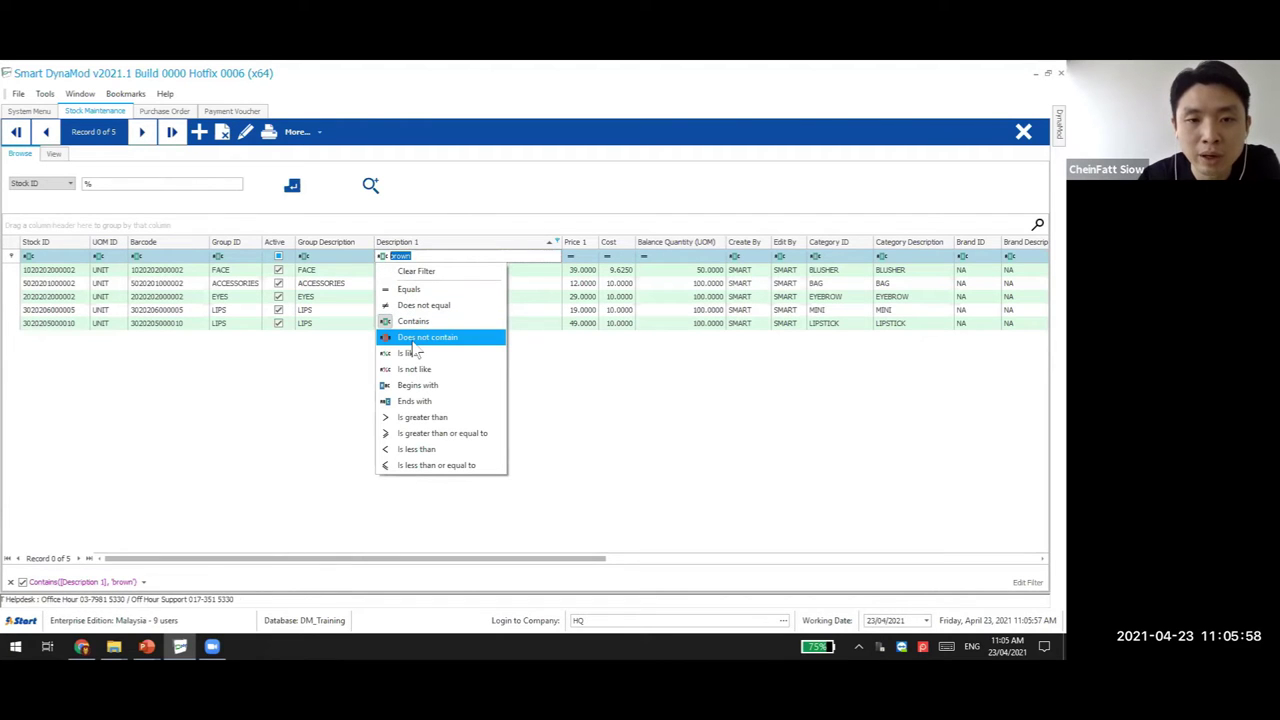
pyautogui.click(437, 340)
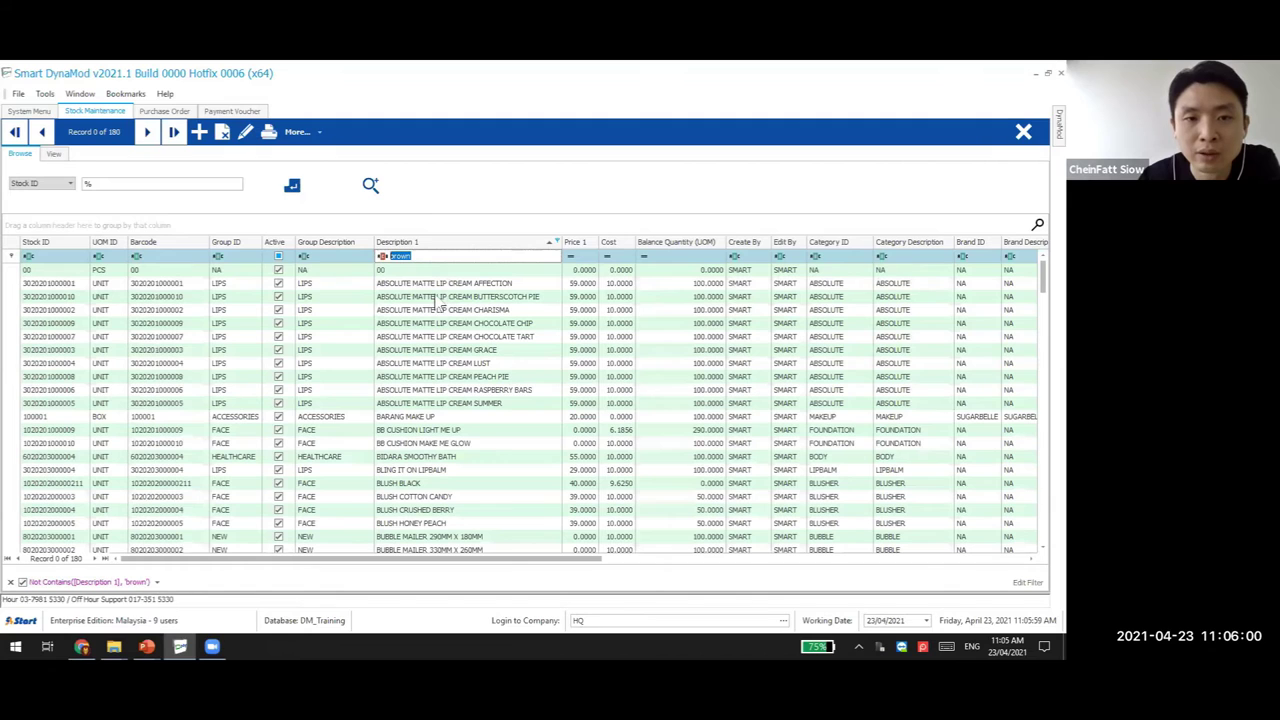
# Compare the Begins with and Ends with conditions, then go back to Contains
pyautogui.click(382, 256)
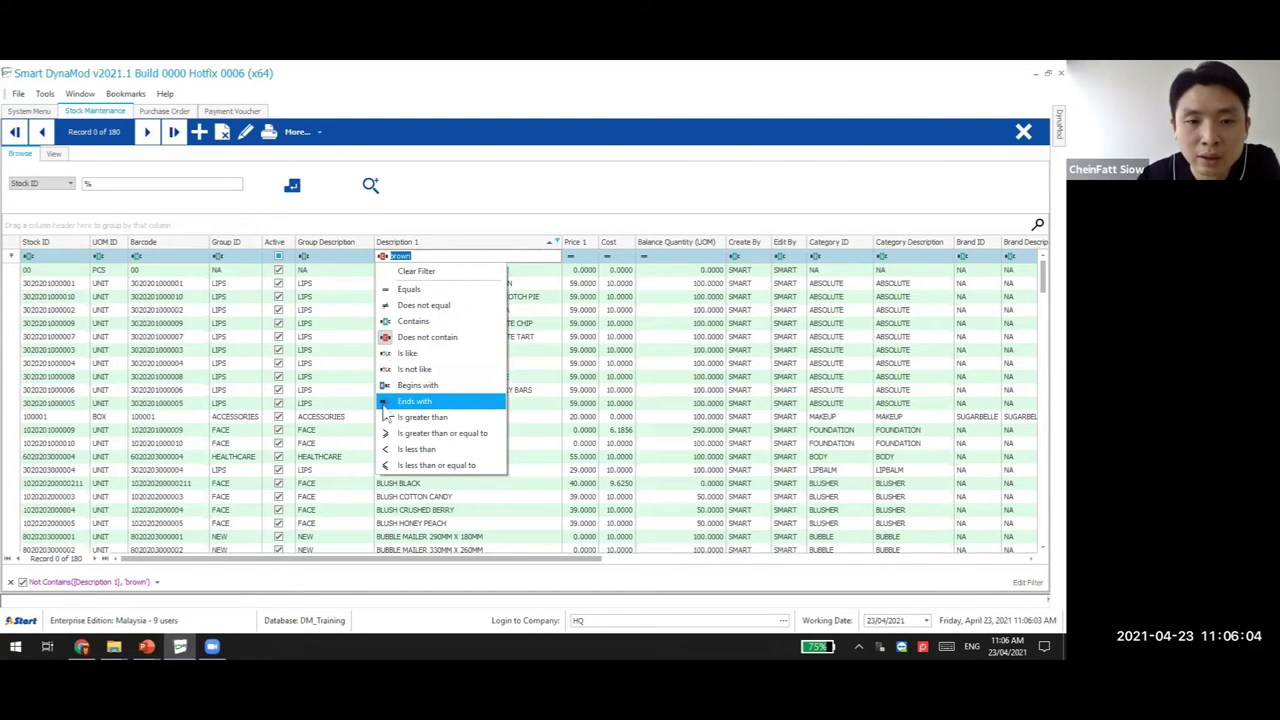
pyautogui.click(383, 390)
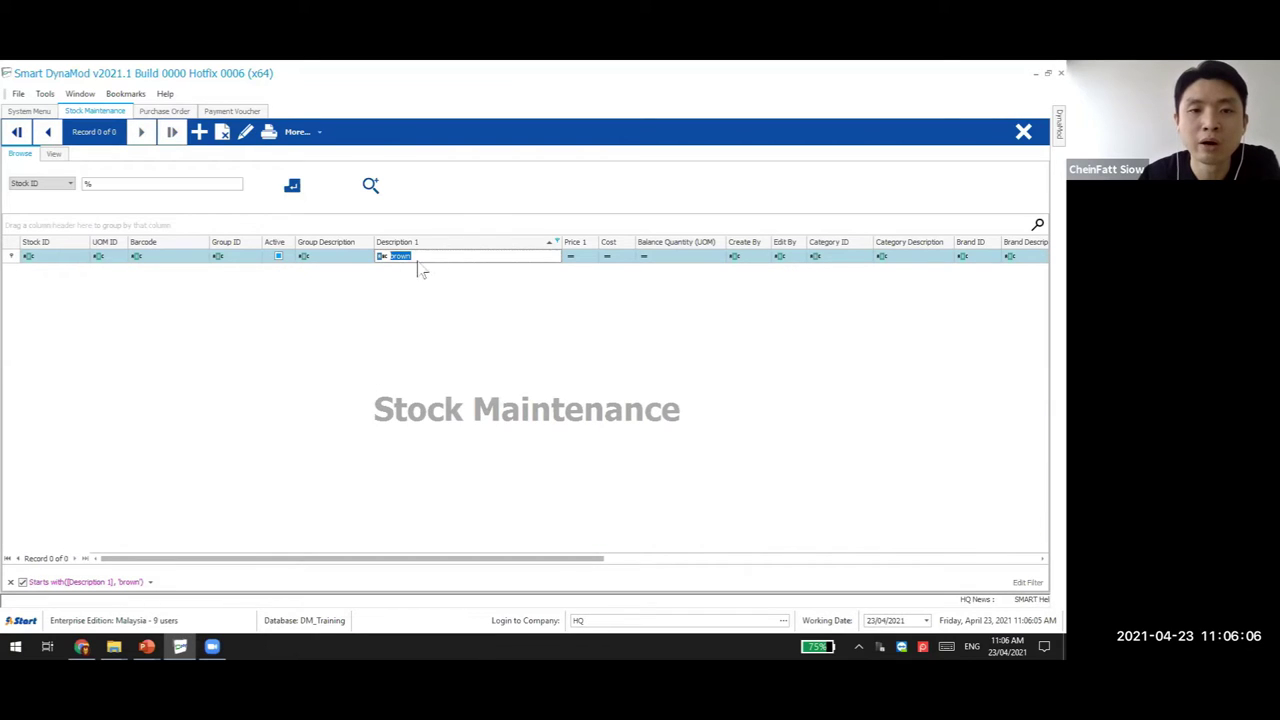
pyautogui.click(382, 258)
pyautogui.click(386, 401)
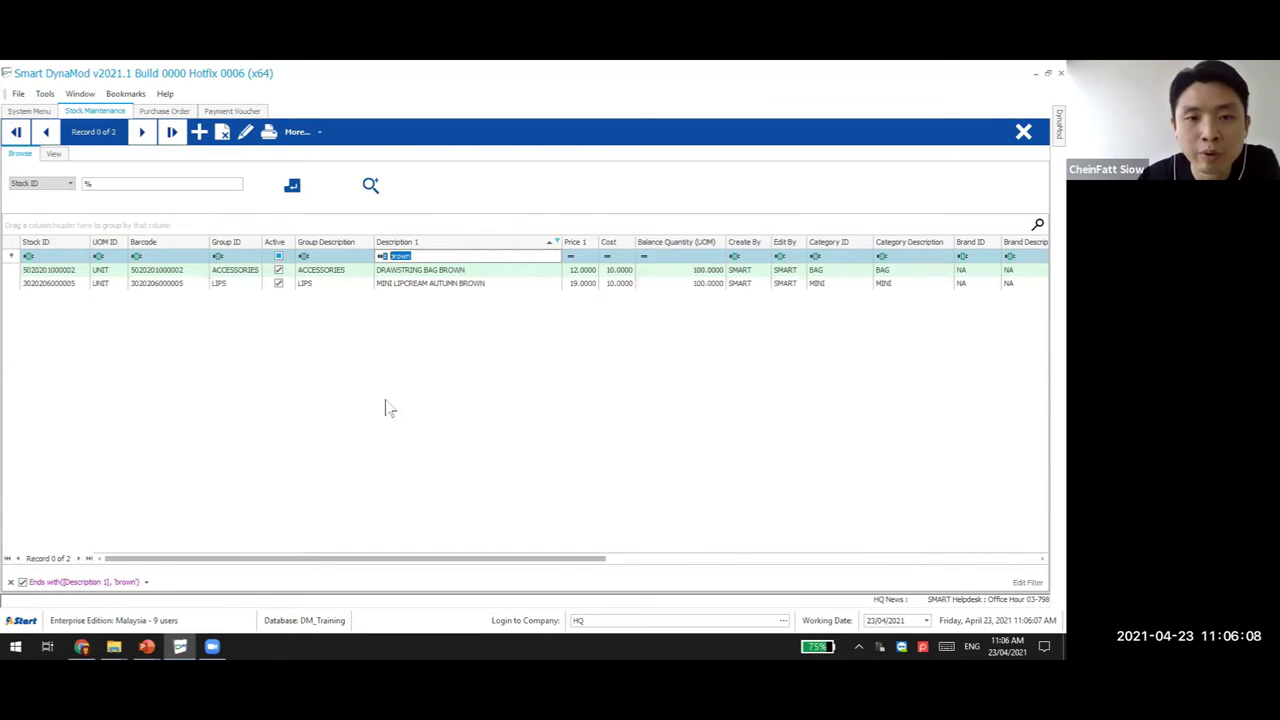
pyautogui.click(382, 257)
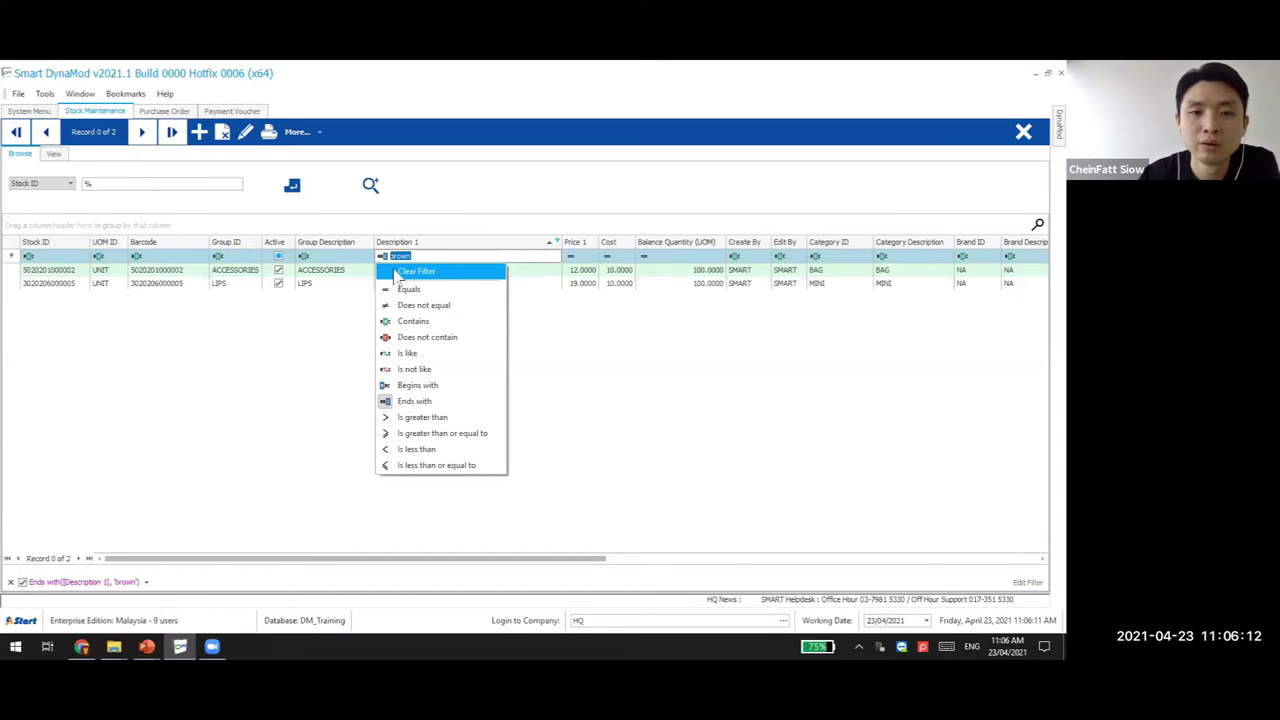
pyautogui.click(412, 321)
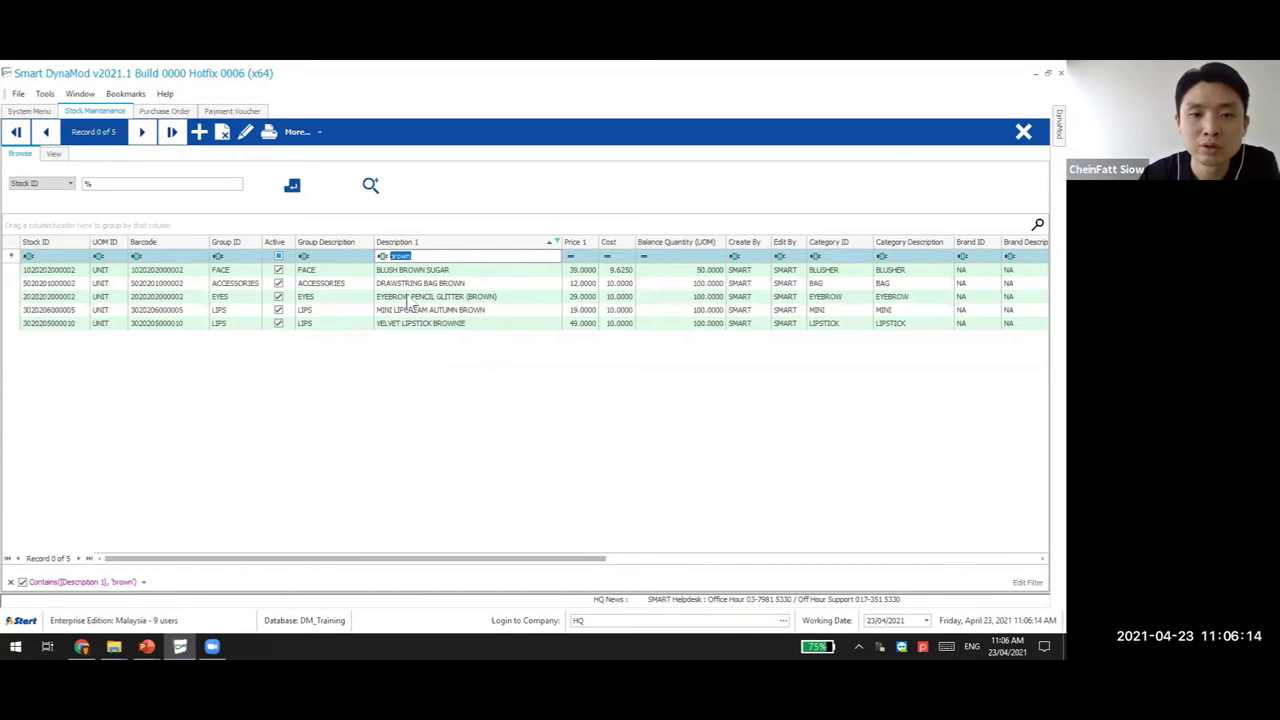
# Clear the filter and enter 'brow', showing six stock items
pyautogui.click(384, 257)
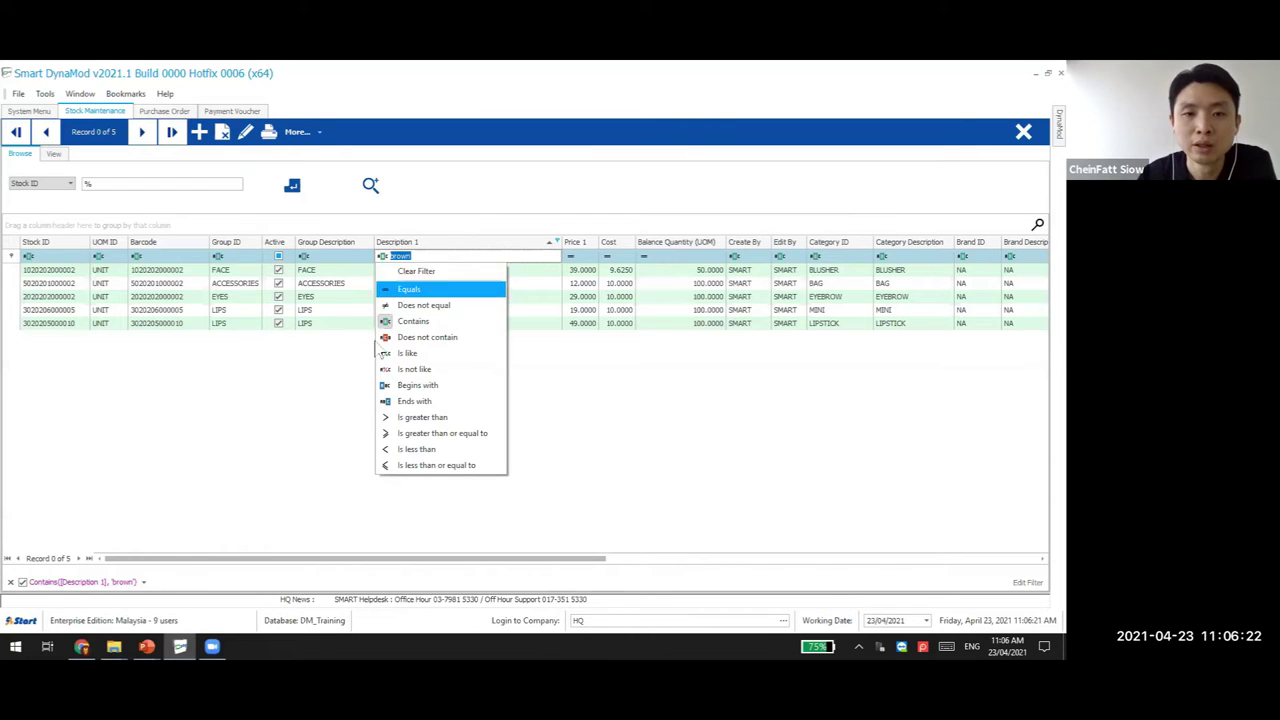
pyautogui.click(418, 271)
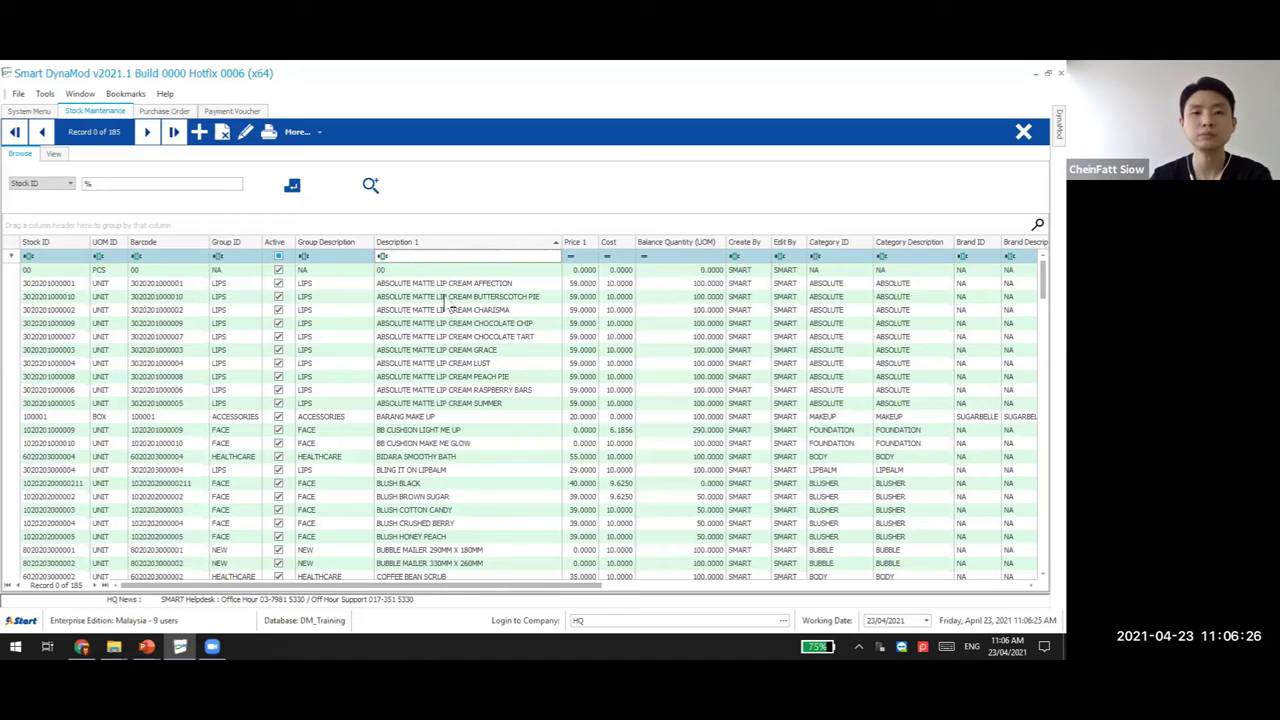
pyautogui.click(476, 257)
pyautogui.write('brow')
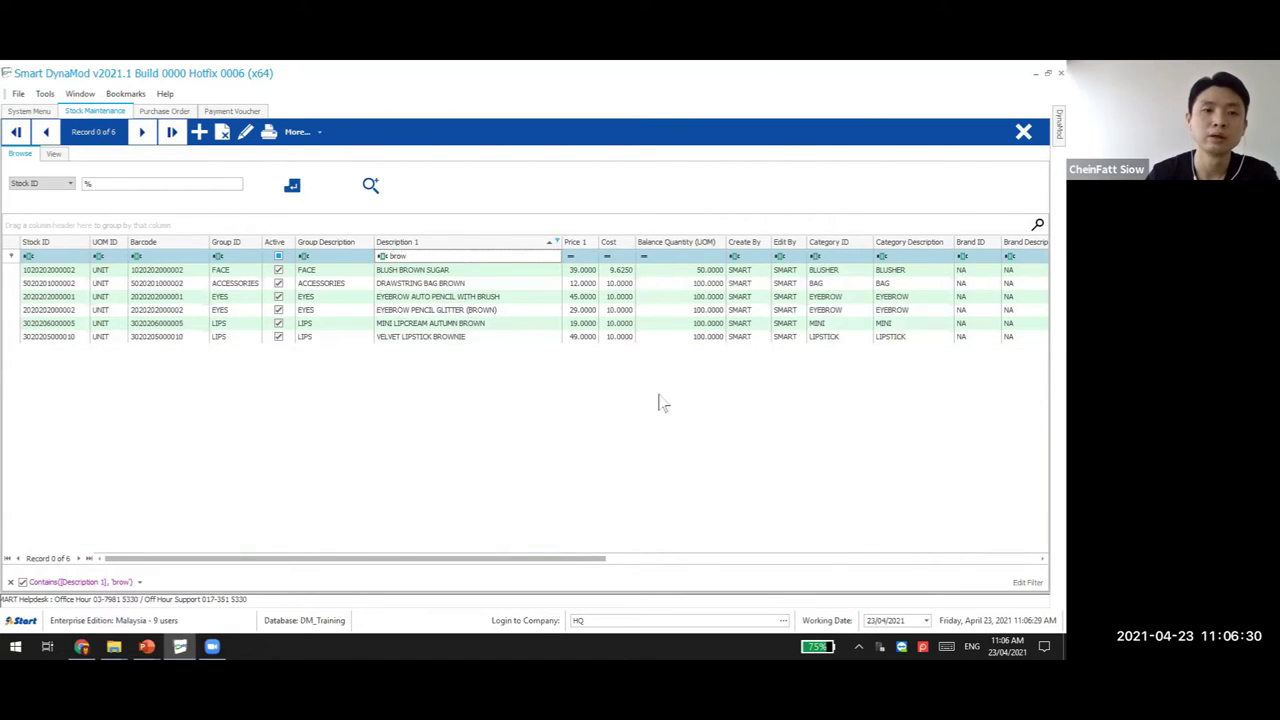
# Close the stock list and reopen Stock Maintenance from Inventory Module Setup
pyautogui.click(1023, 131)
pyautogui.click(31, 111)
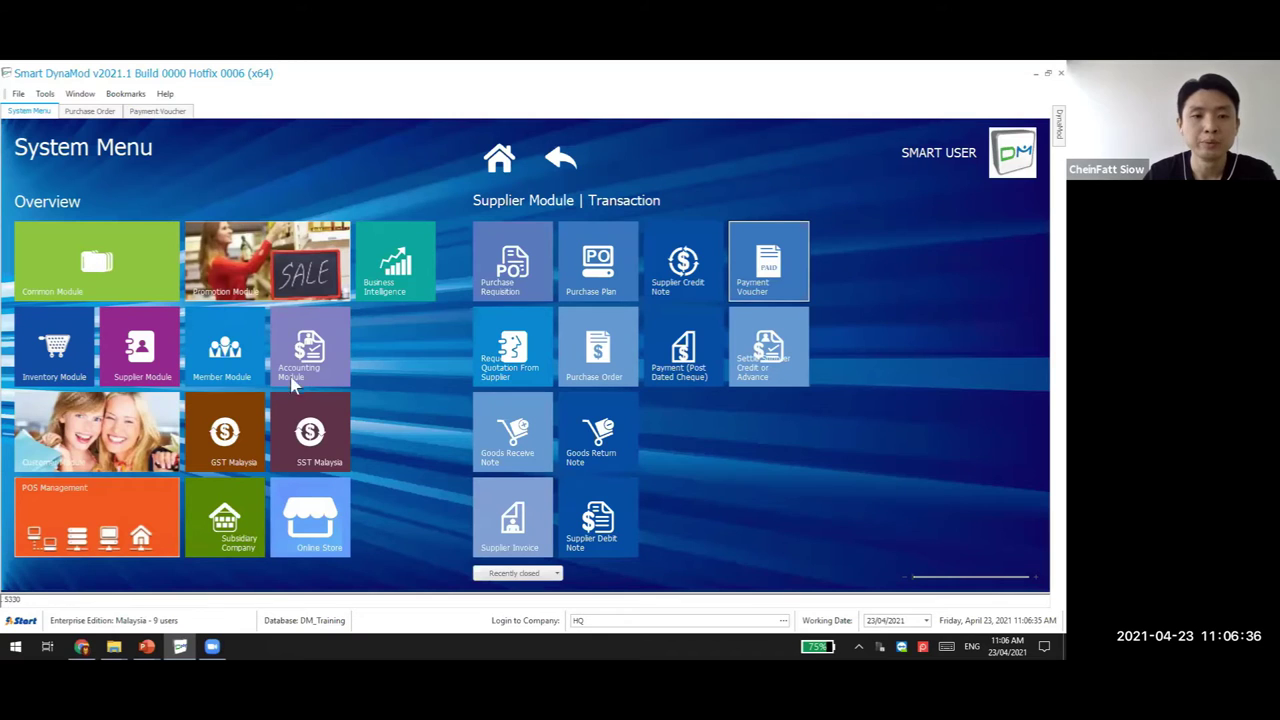
pyautogui.press('BackSpace')
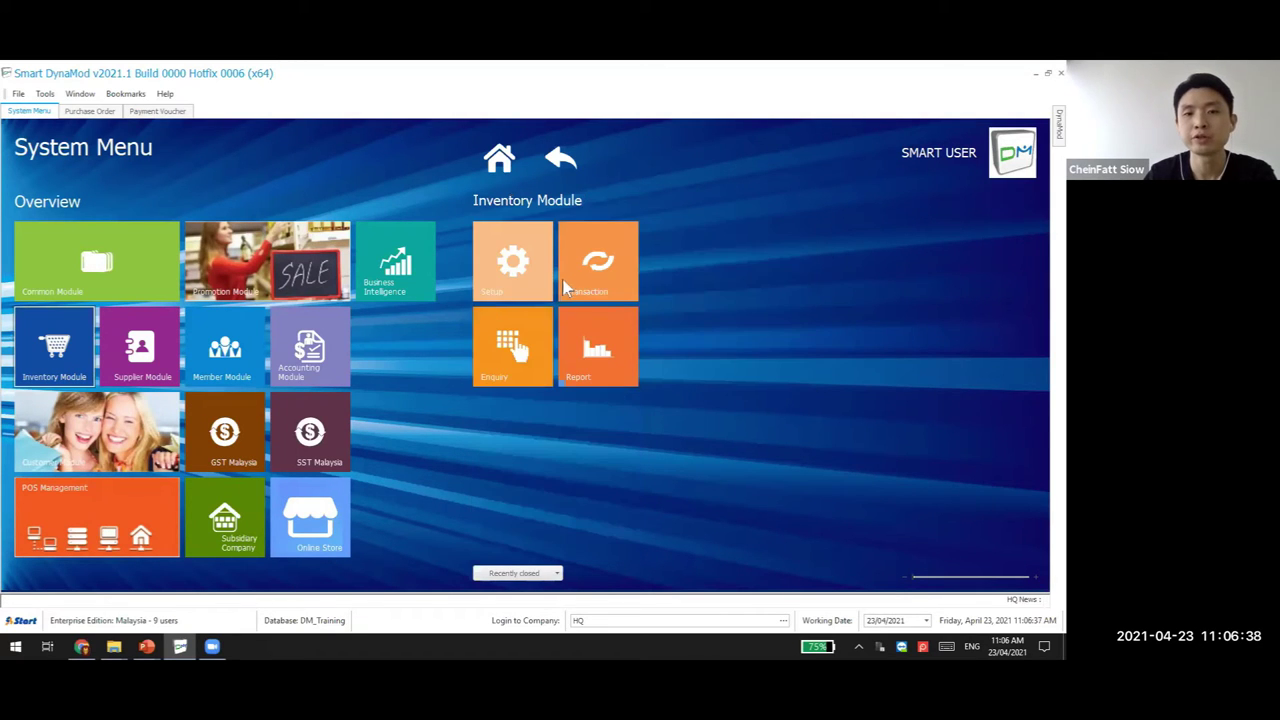
pyautogui.click(563, 160)
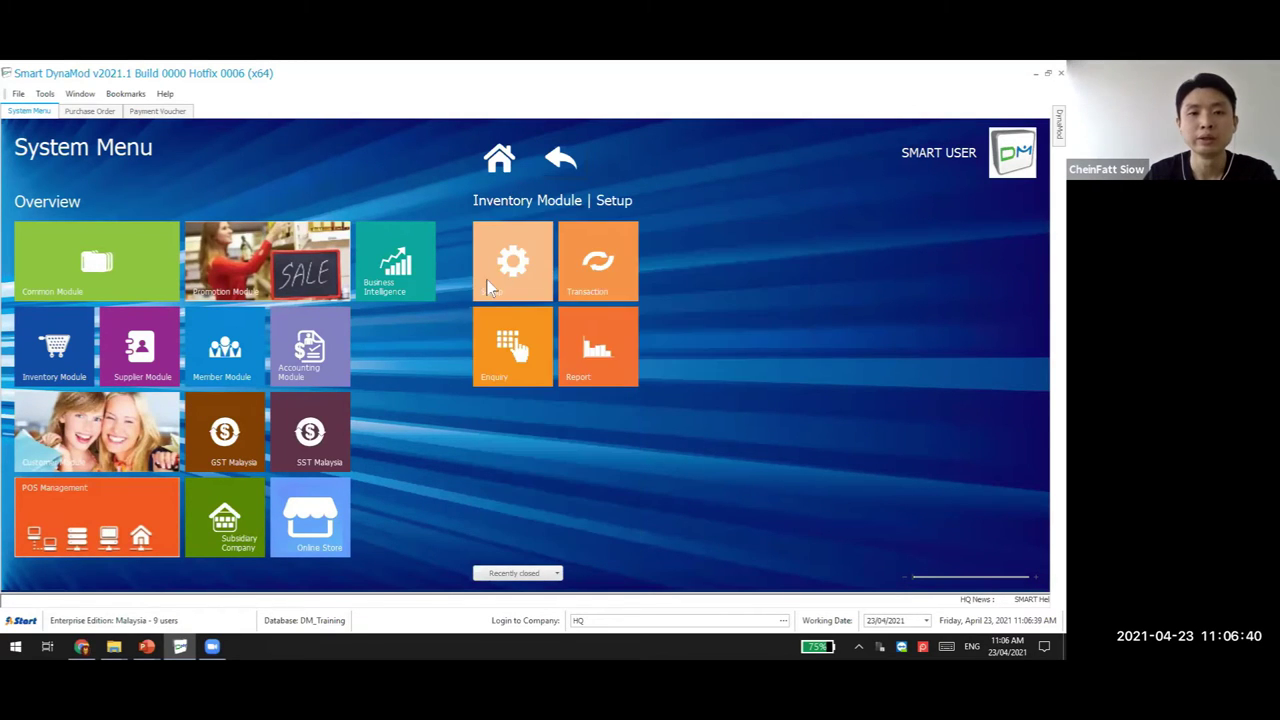
pyautogui.click(490, 288)
pyautogui.click(500, 283)
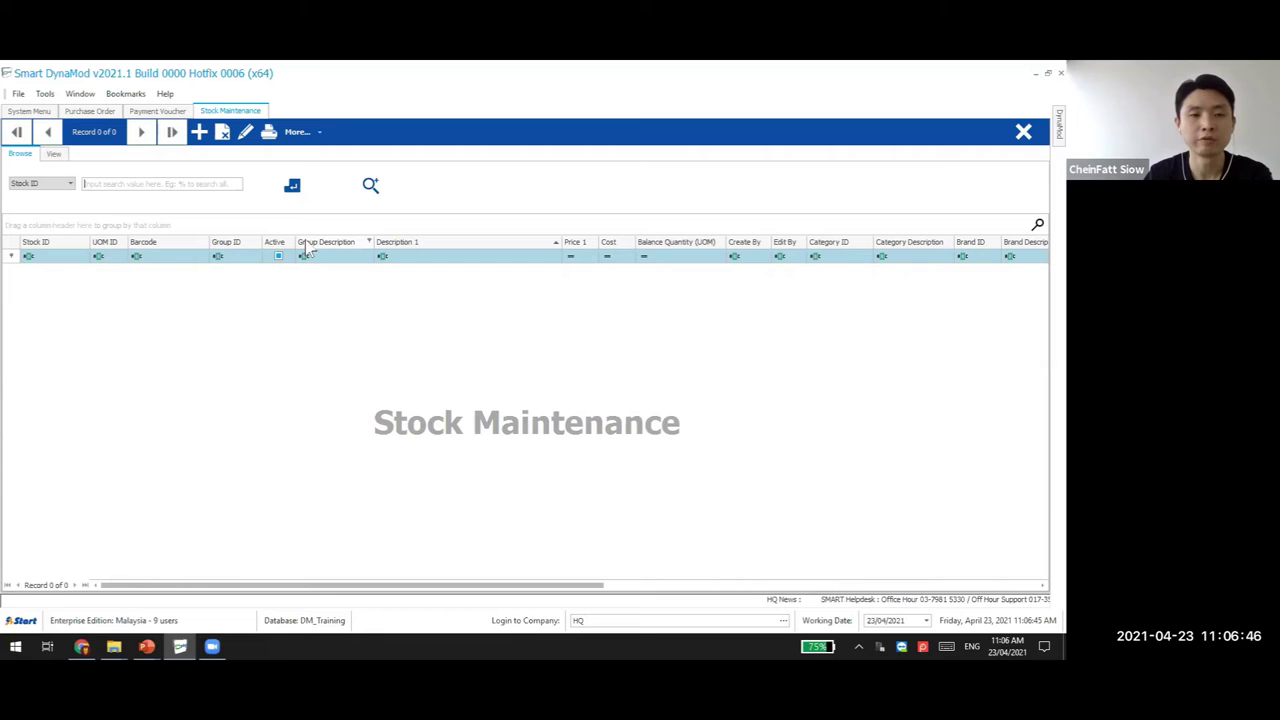
# List all stock with a '%' search, filter Description 1 for 'brown', then remove that filter
pyautogui.write('%')
pyautogui.press('Return')
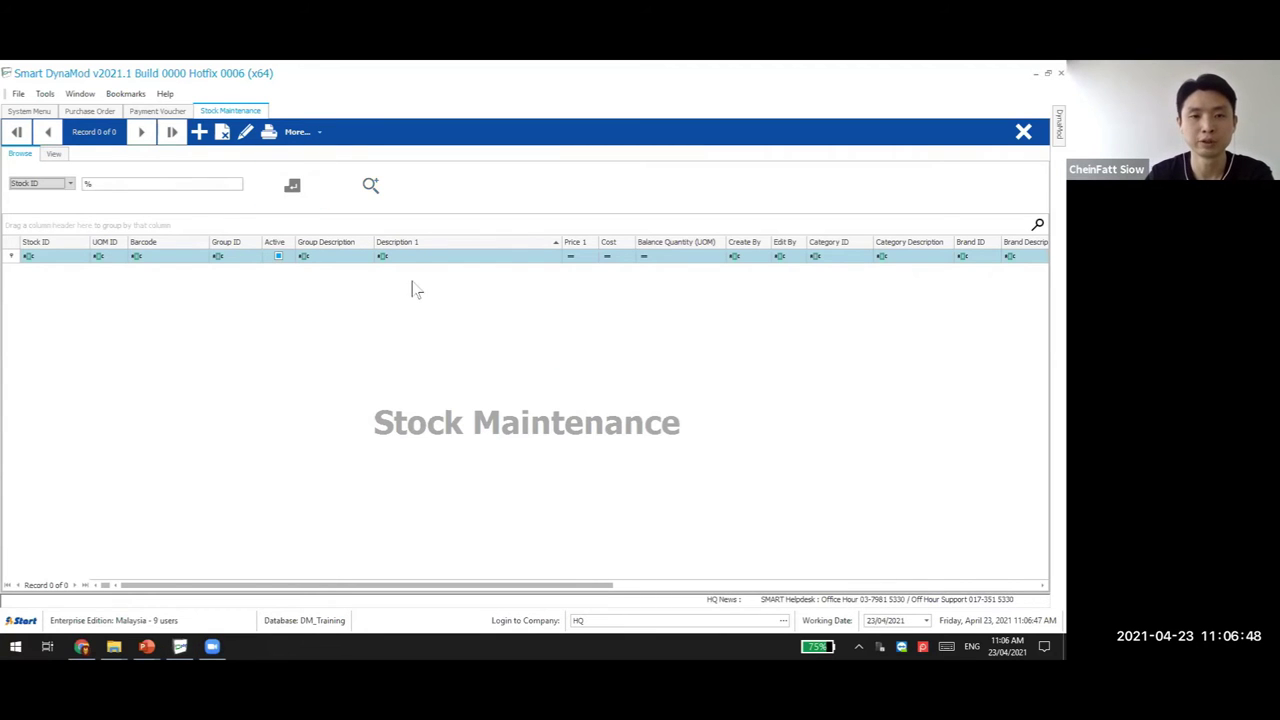
pyautogui.click(414, 256)
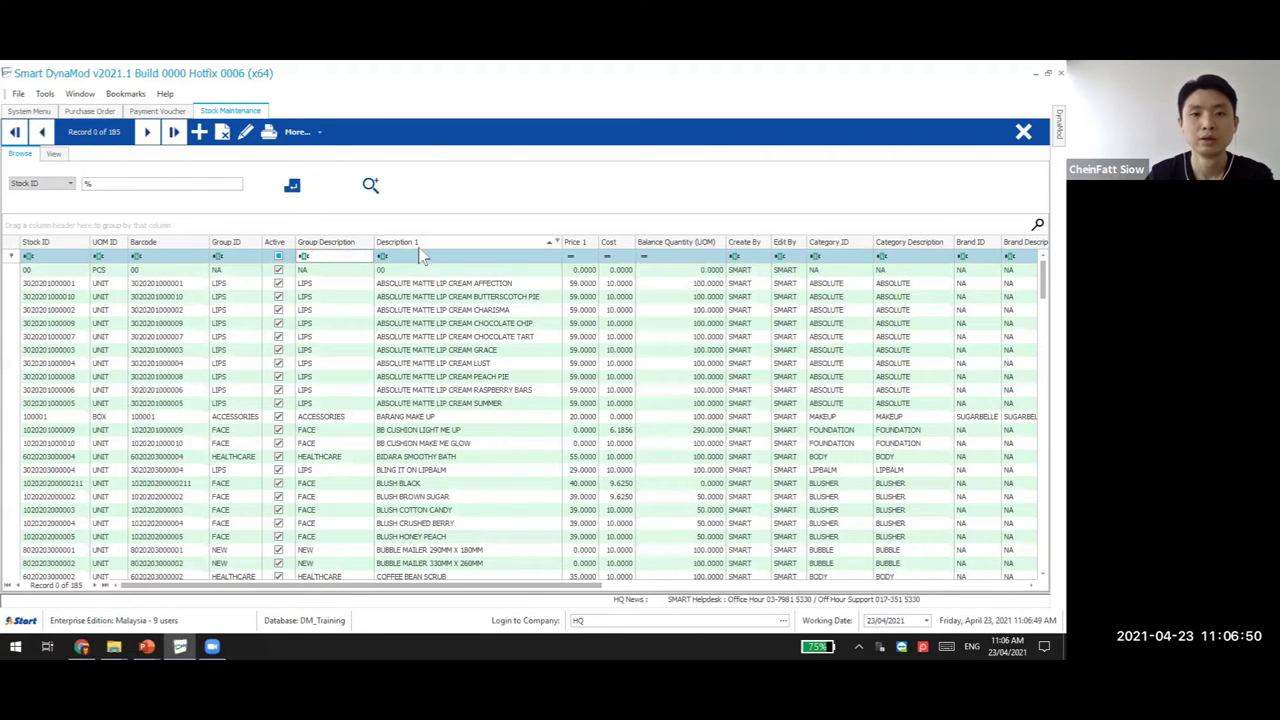
pyautogui.write('brown')
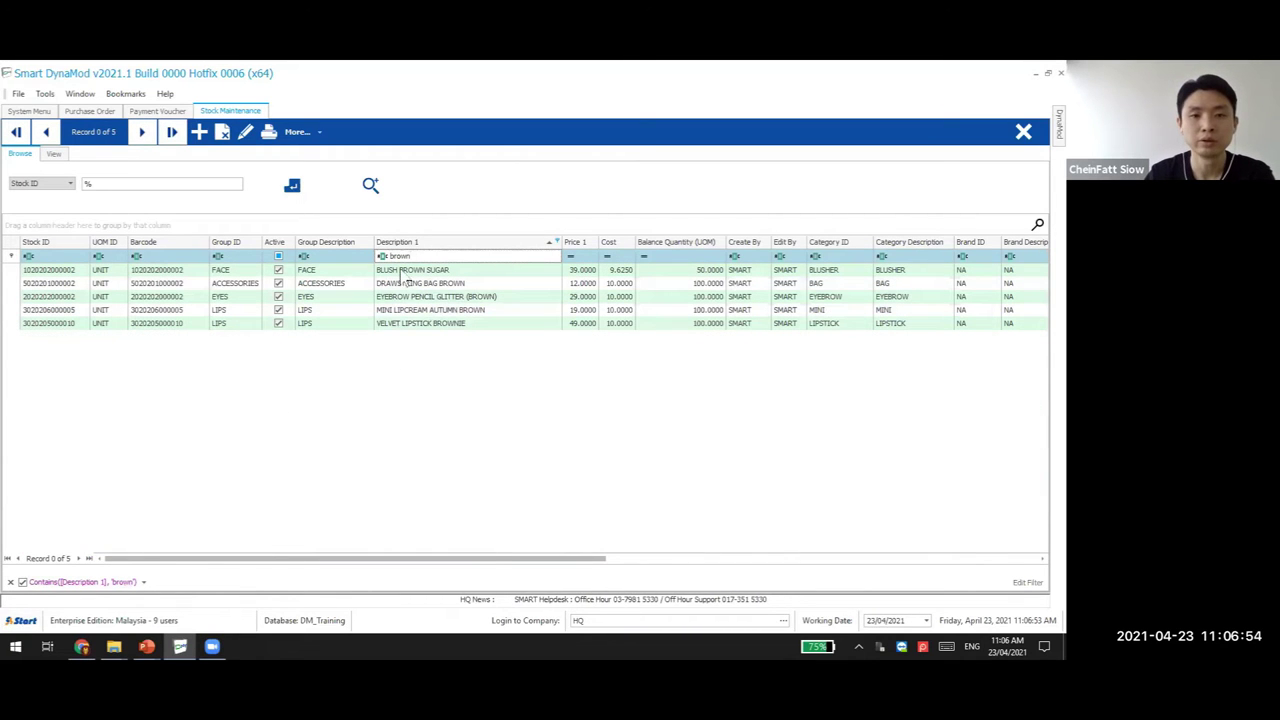
pyautogui.click(10, 581)
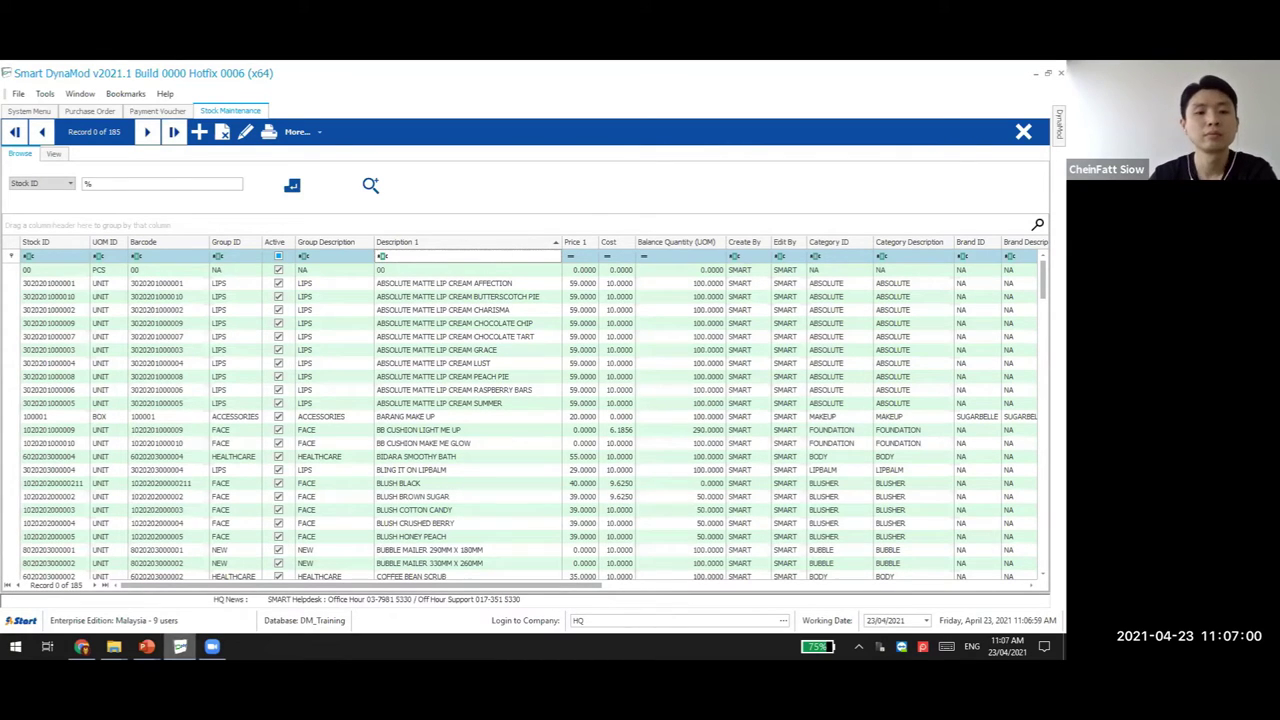
pyautogui.moveTo(212, 646)
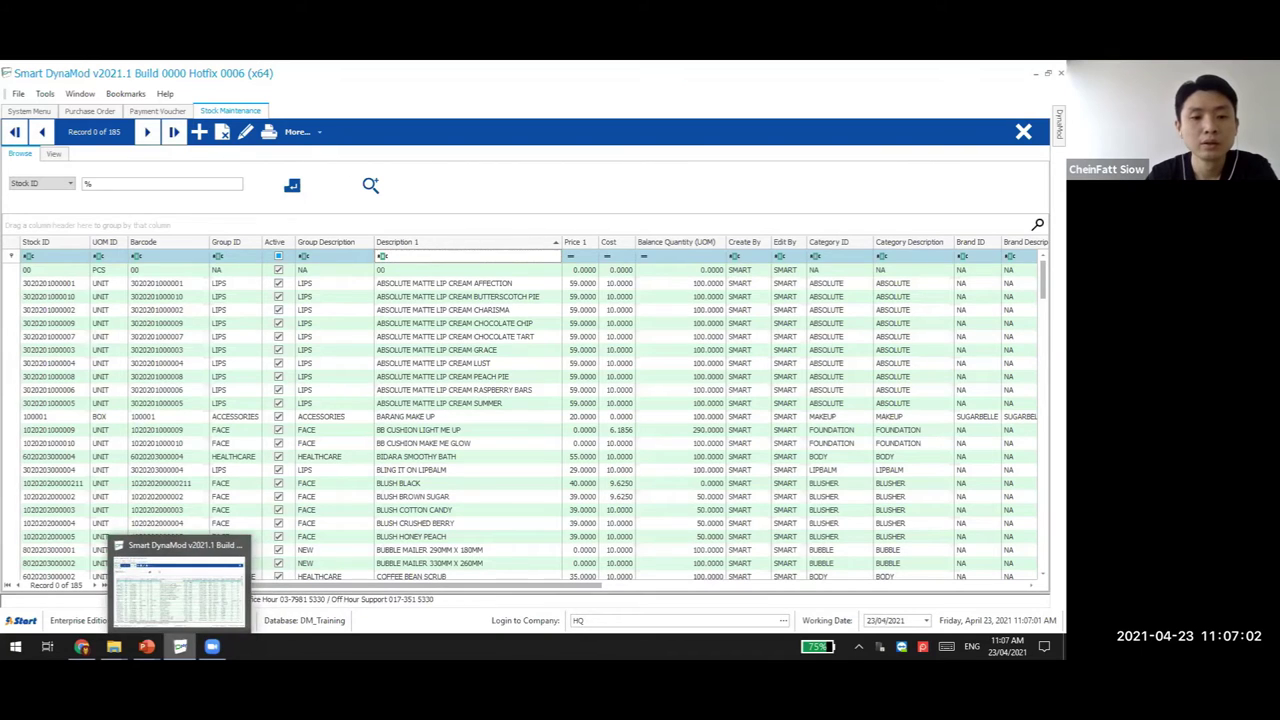
# Show the Column Filter slide in PowerPoint, then bring the DynaMod stock window back
pyautogui.click(180, 646)
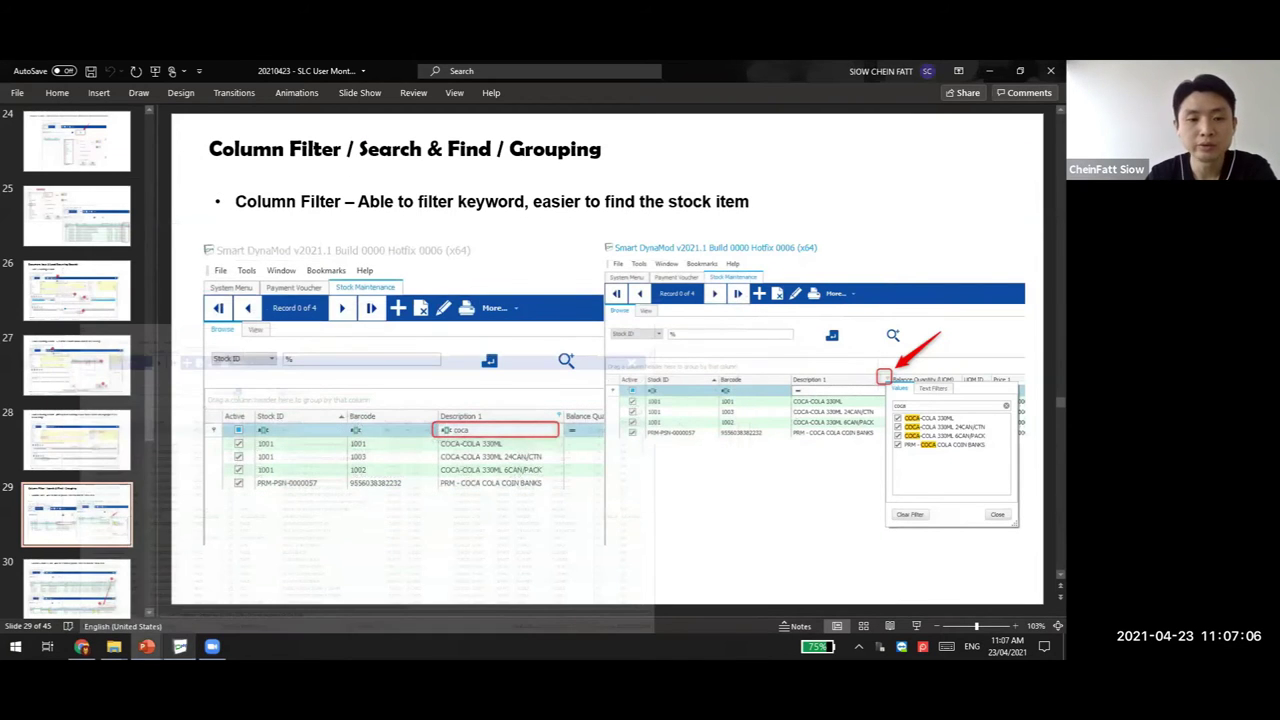
pyautogui.click(180, 646)
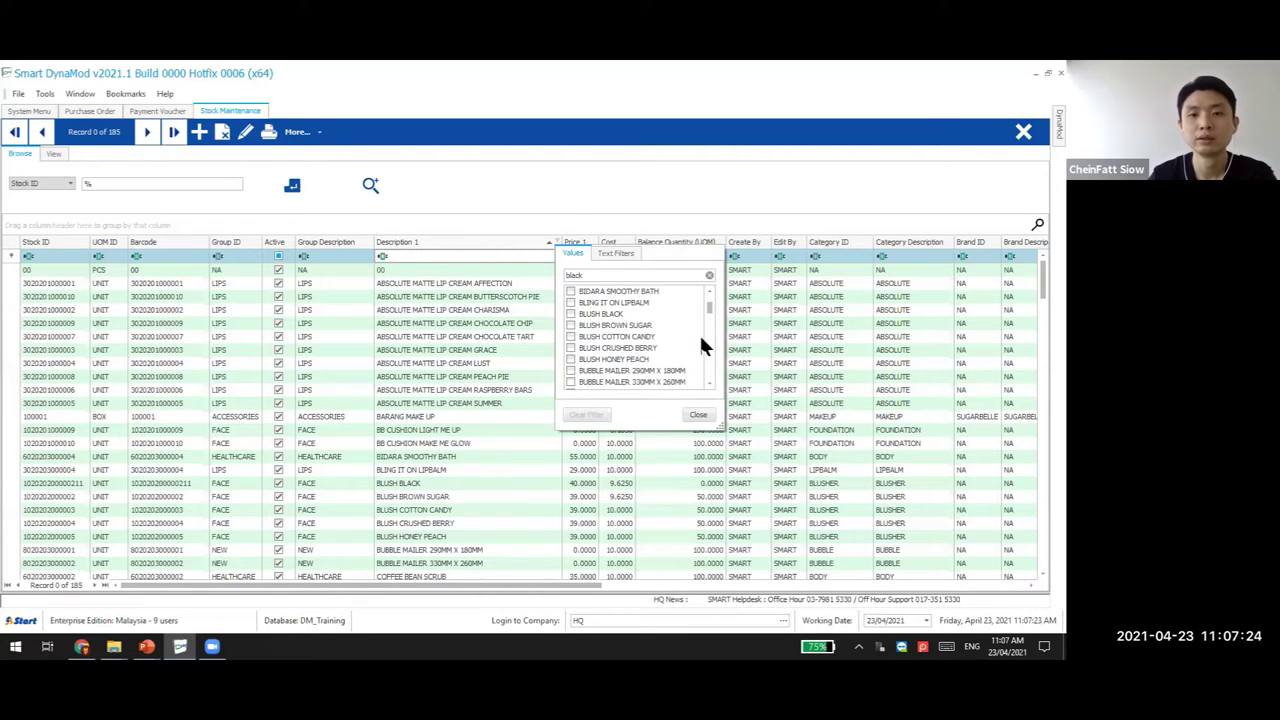
# Close the value filter, toggle the filter row off and on, and sort Description 1 descending
pyautogui.click(698, 414)
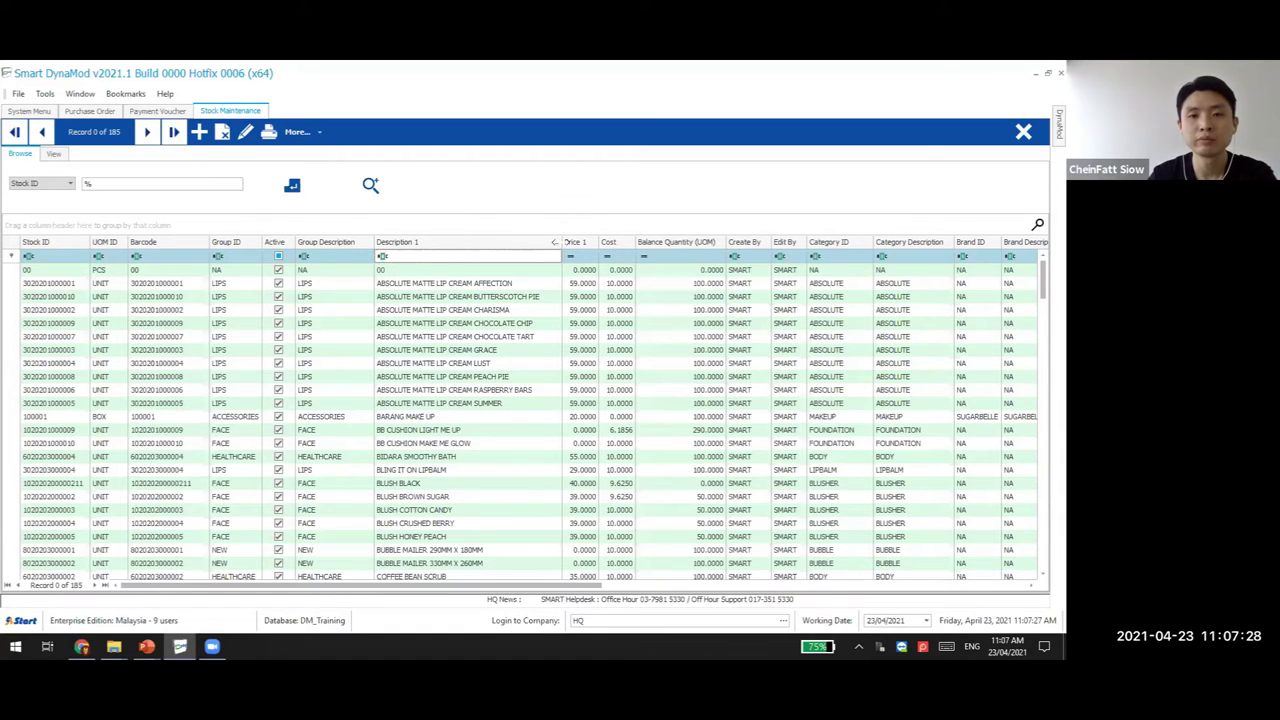
pyautogui.rightClick(481, 246)
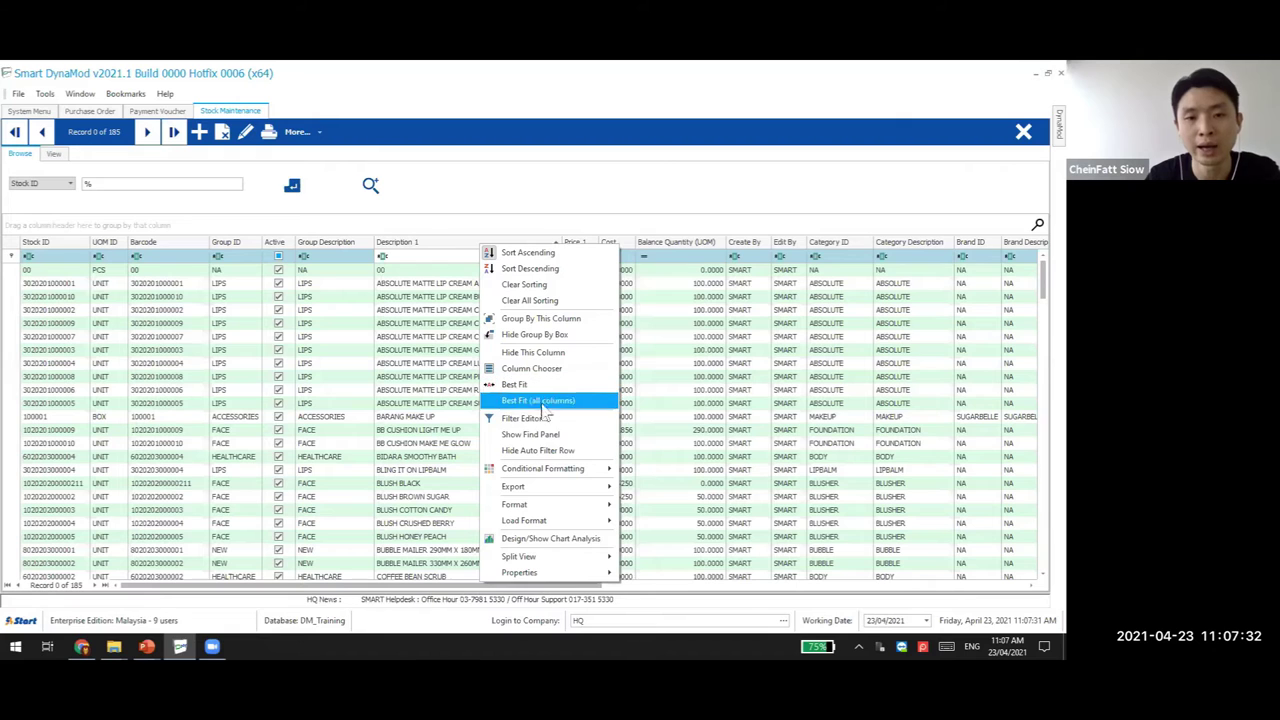
pyautogui.click(525, 455)
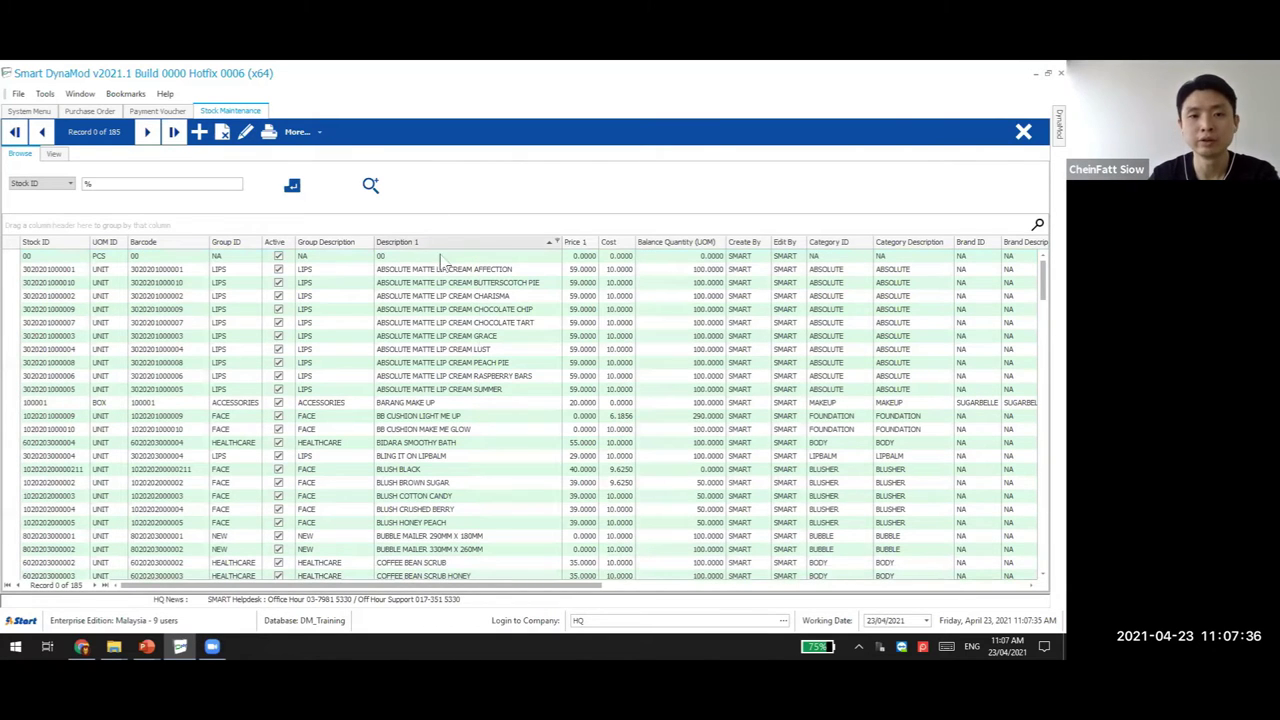
pyautogui.click(423, 244)
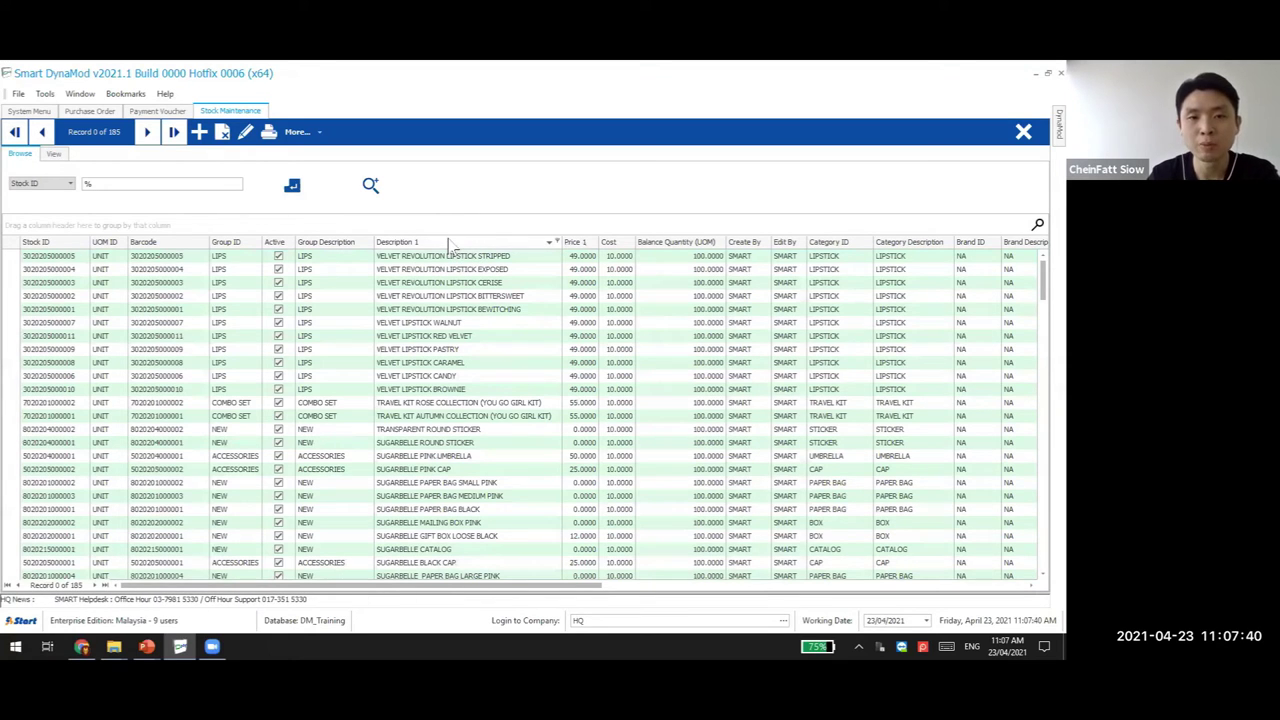
pyautogui.rightClick(492, 462)
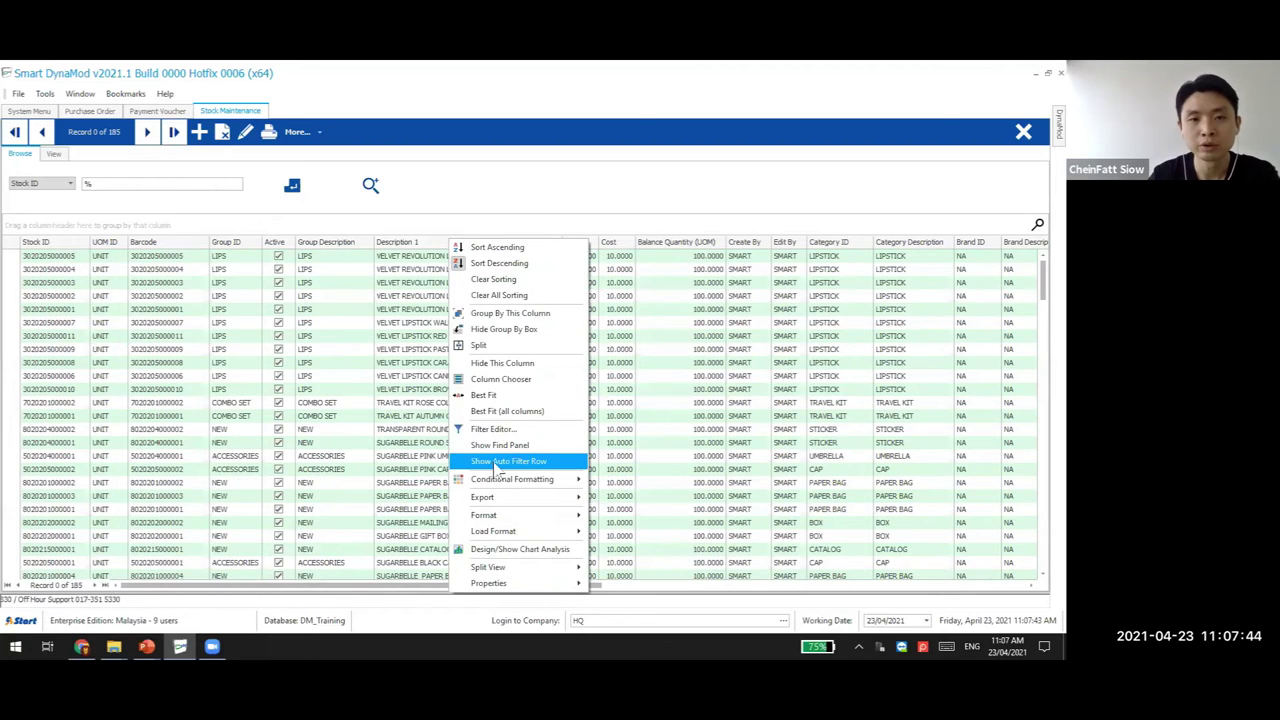
pyautogui.click(494, 462)
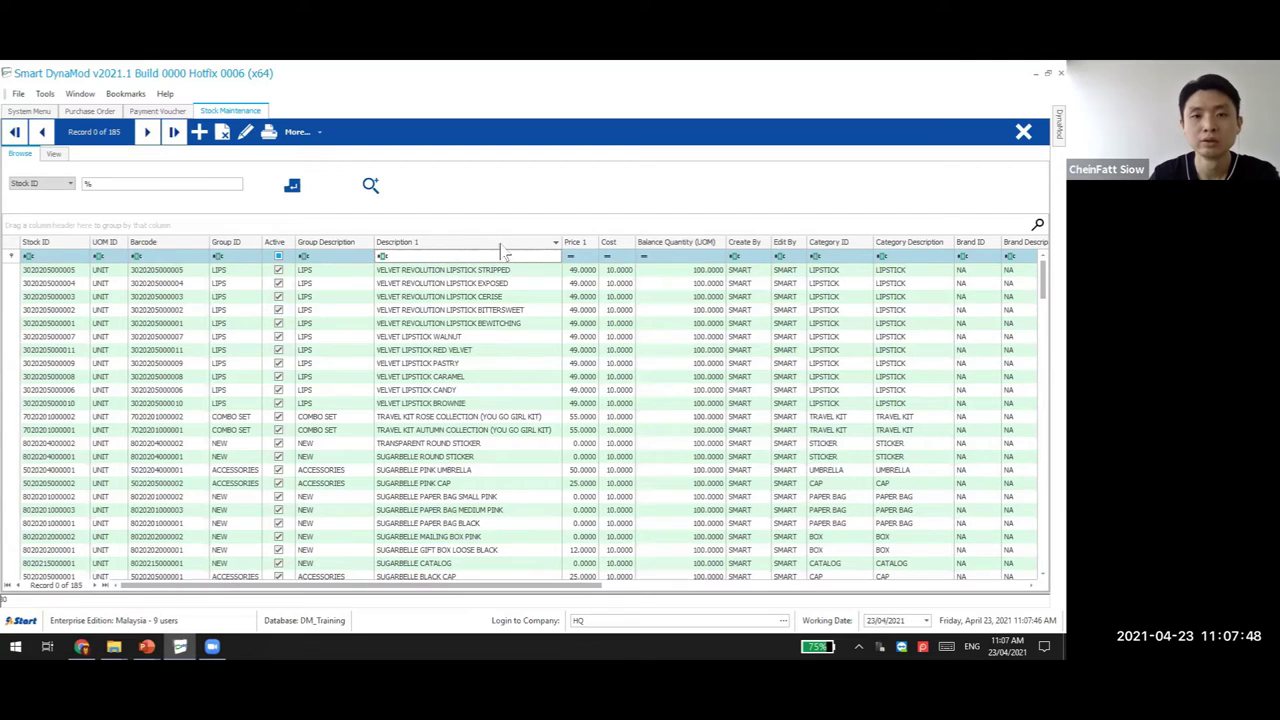
# Search the Find Panel for 'brown', clear it, and close Stock Maintenance
pyautogui.rightClick(503, 249)
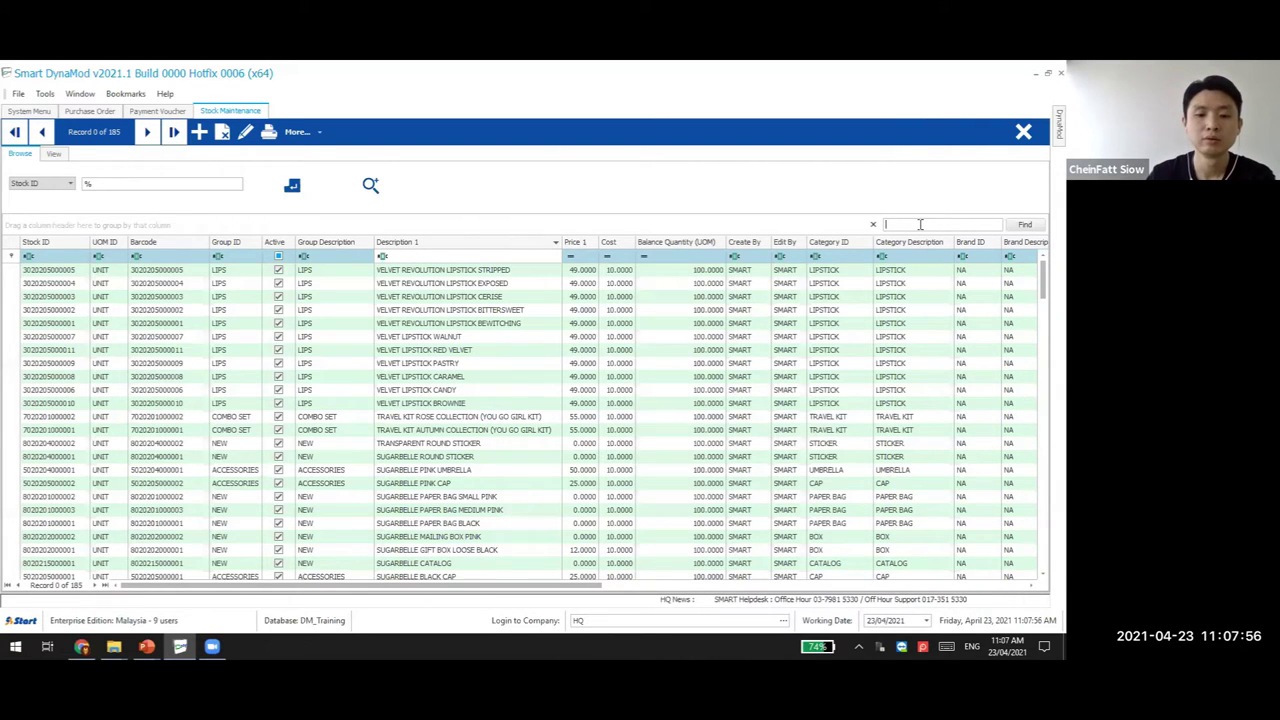
pyautogui.write('brow')
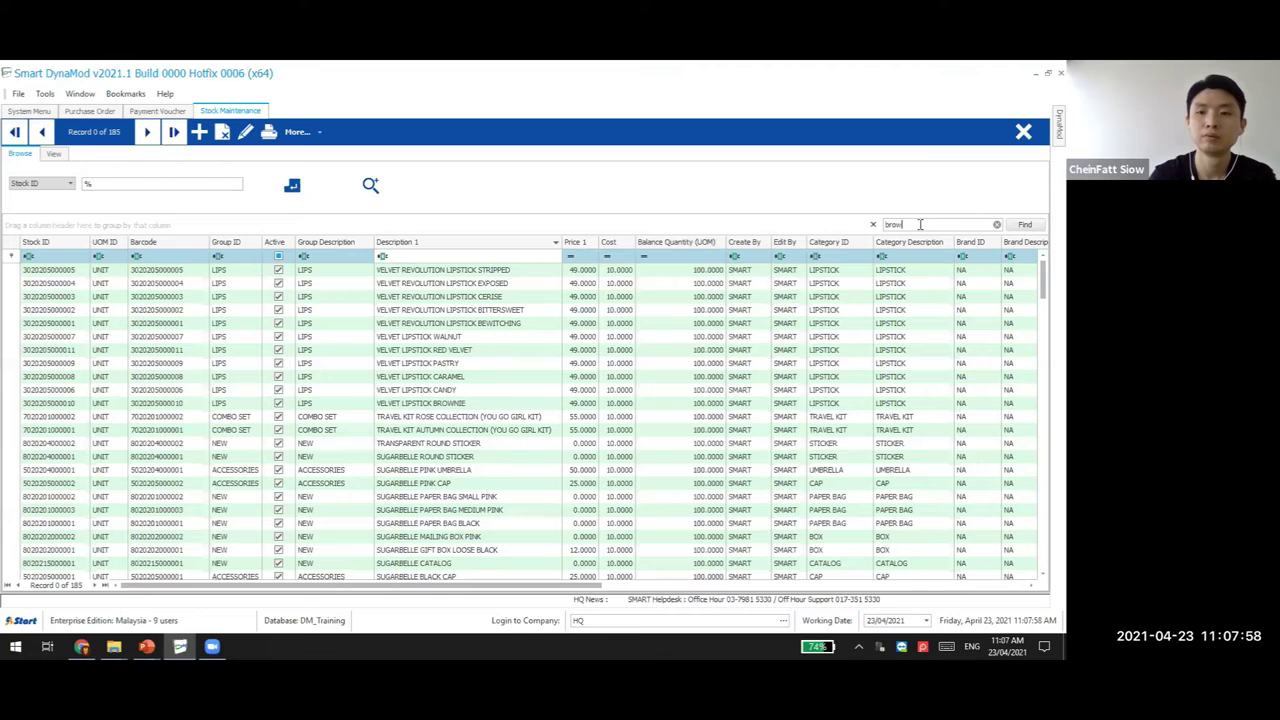
pyautogui.write('n')
pyautogui.click(1044, 224)
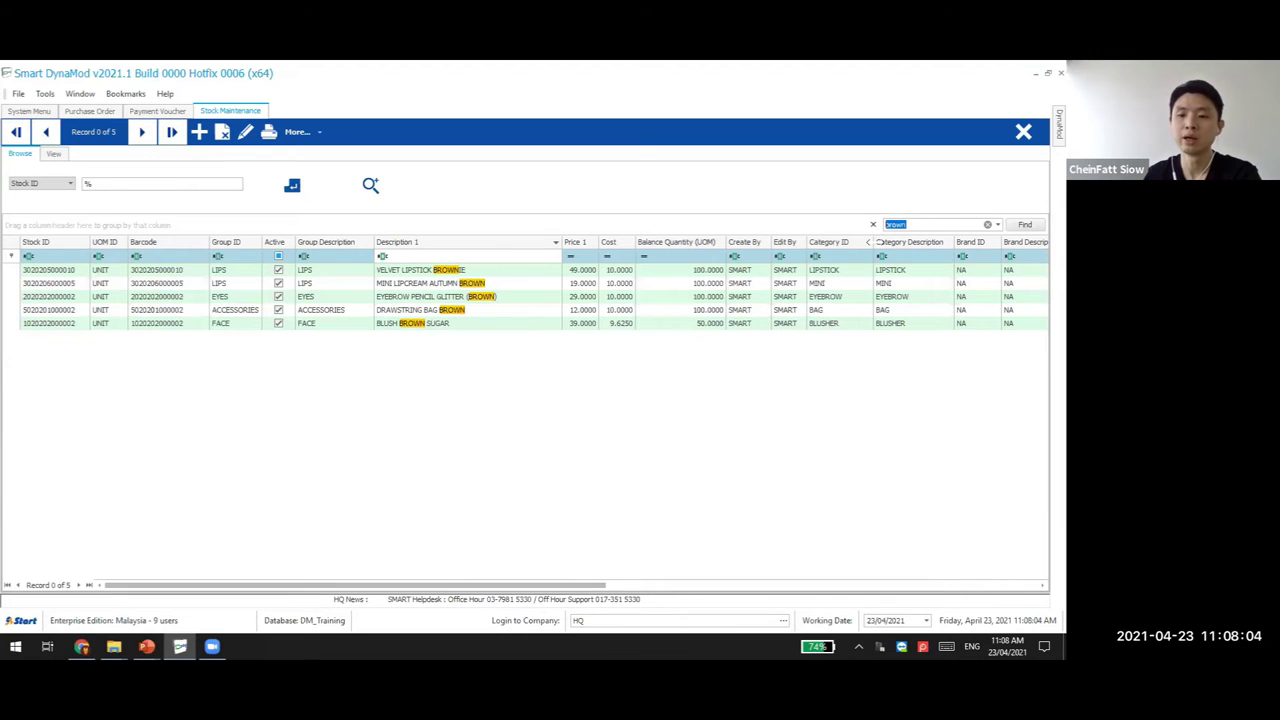
pyautogui.press('BackSpace')
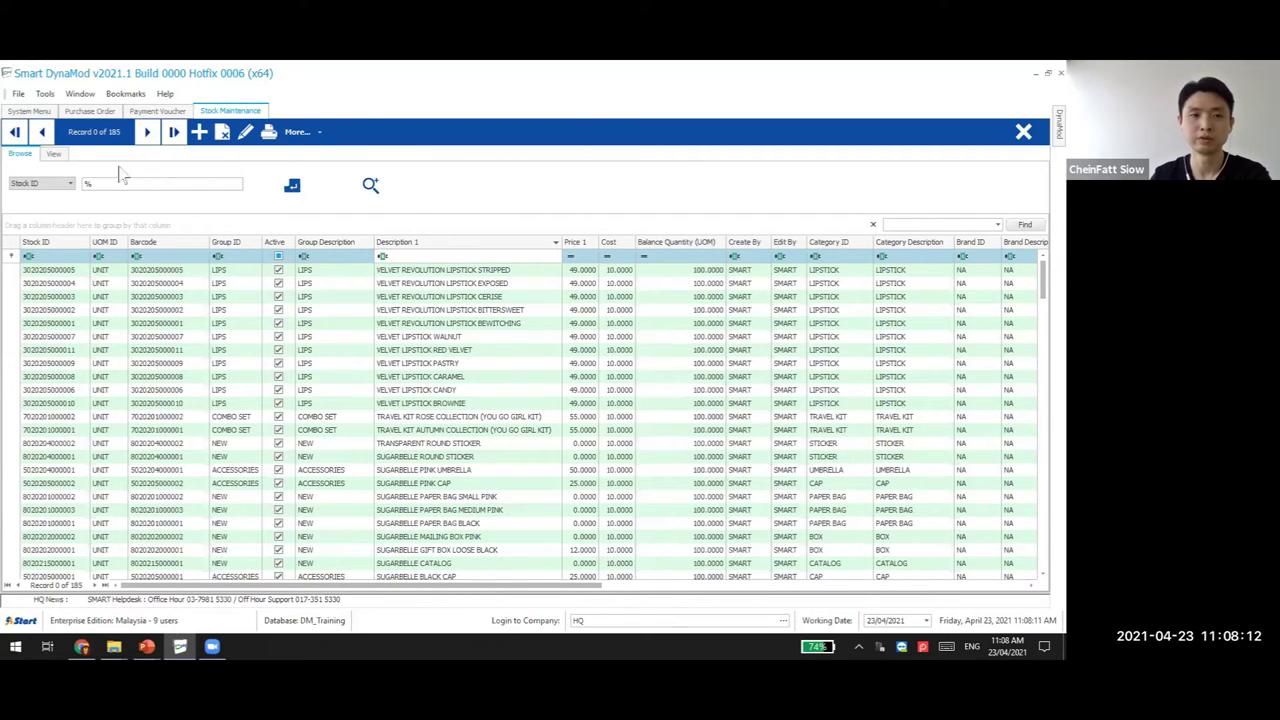
pyautogui.click(1023, 131)
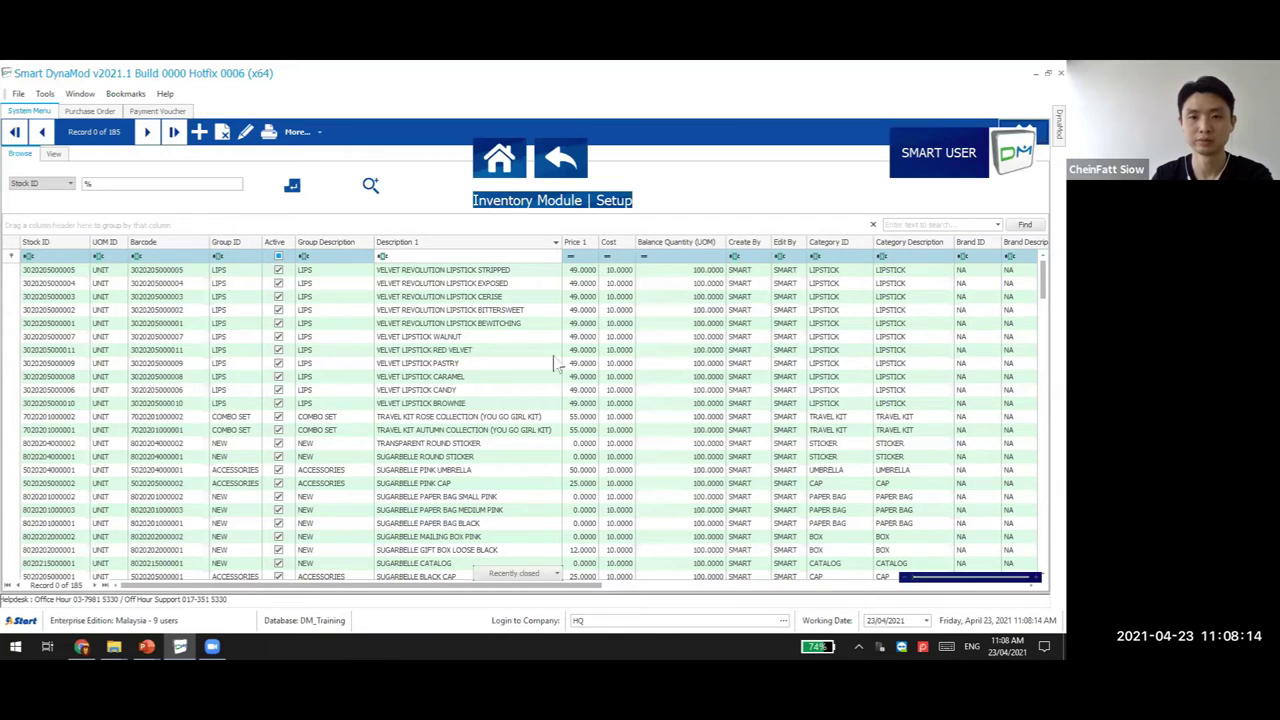
# Reopen Stock Maintenance, try an 'ee' Group Description filter, then clear it and the keyword search
pyautogui.click(504, 300)
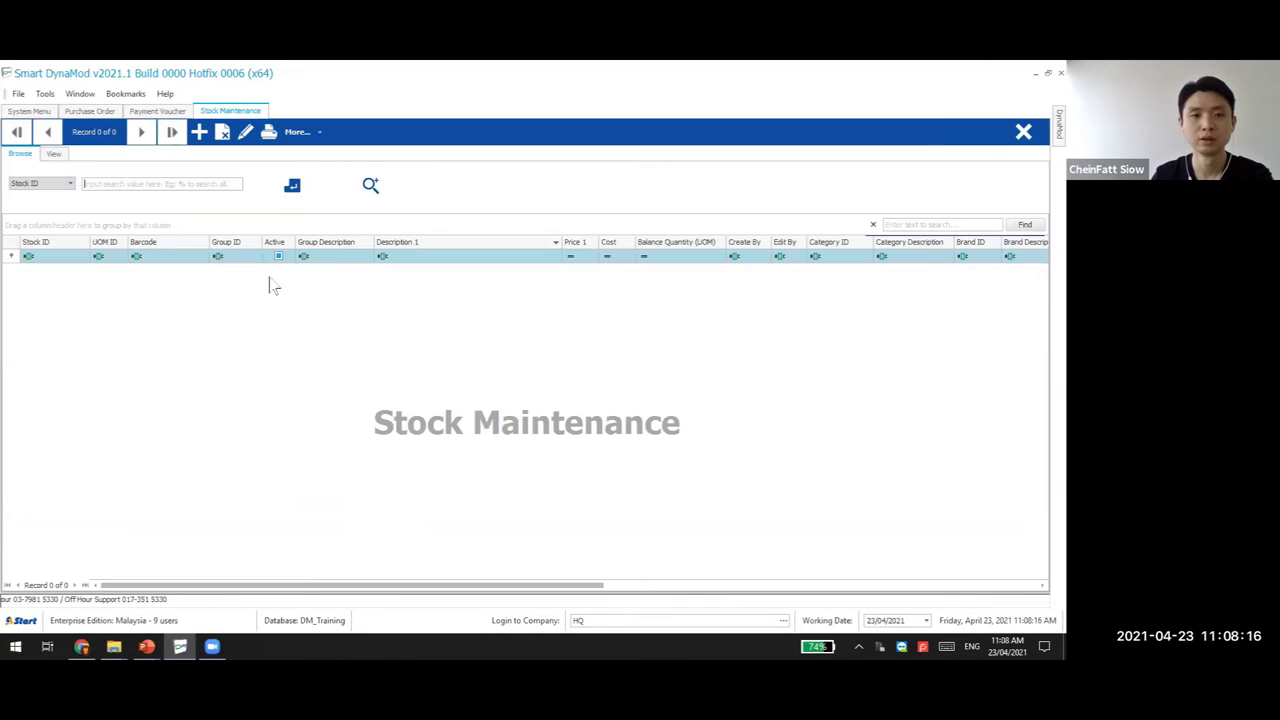
pyautogui.click(346, 255)
pyautogui.write('eeee')
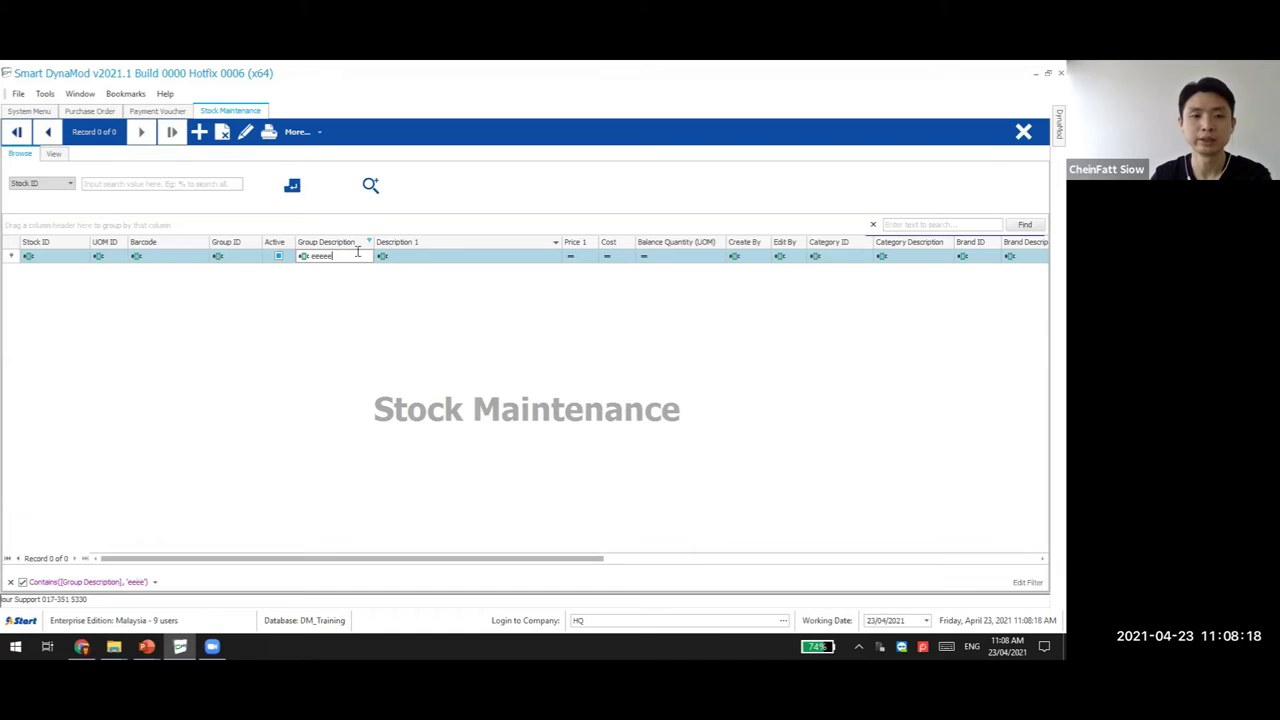
pyautogui.press('BackSpace')
pyautogui.press('BackSpace')
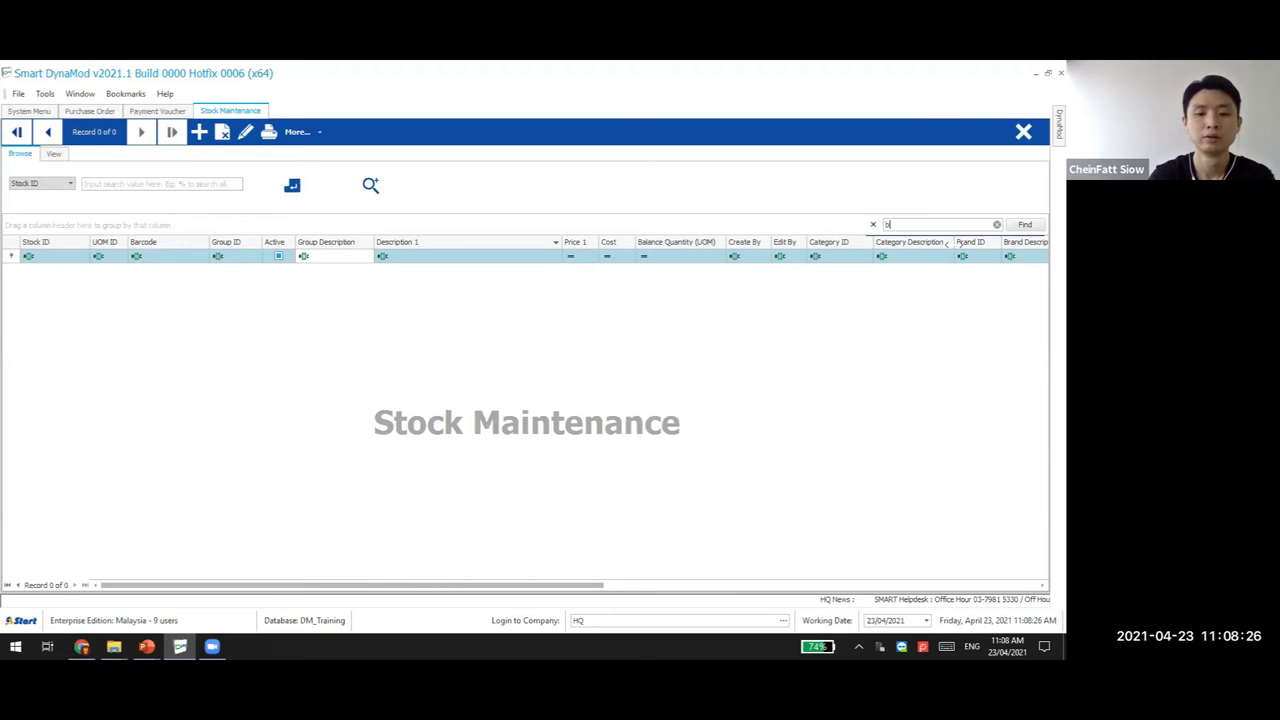
pyautogui.click(996, 224)
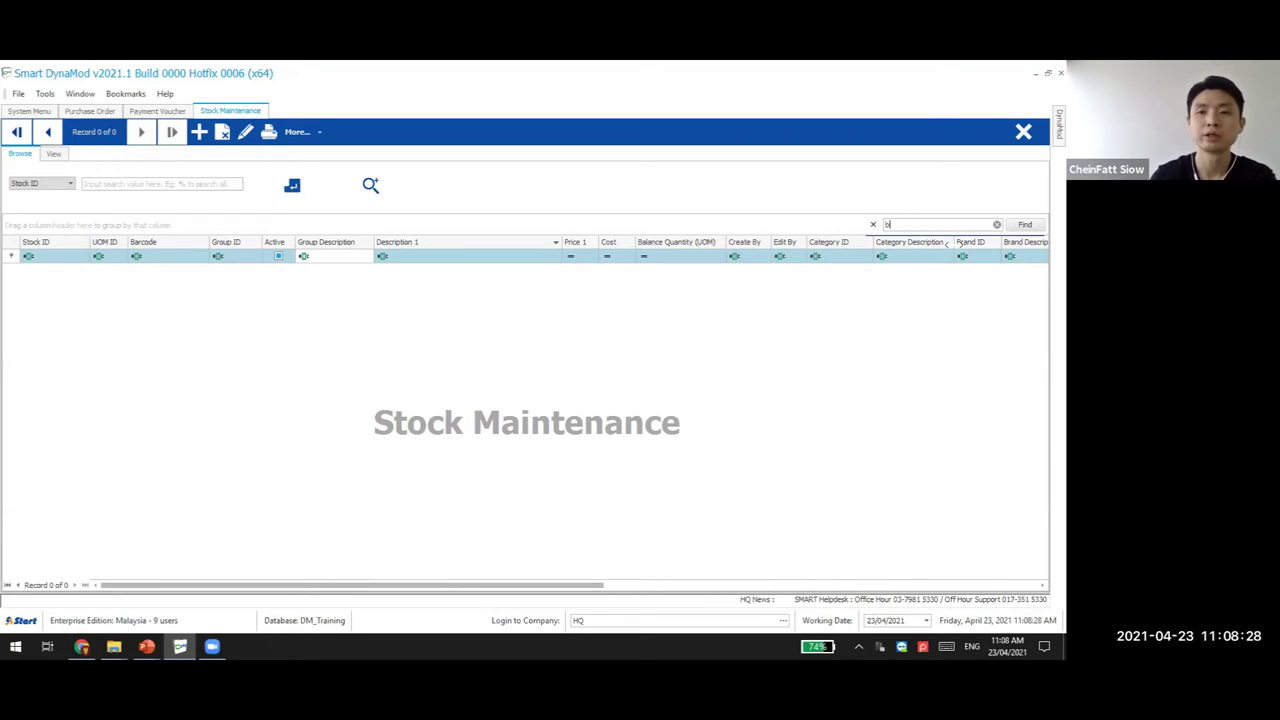
# Search Stock ID with '%' to load all 185 stock records
pyautogui.click(168, 184)
pyautogui.write('%')
pyautogui.click(291, 183)
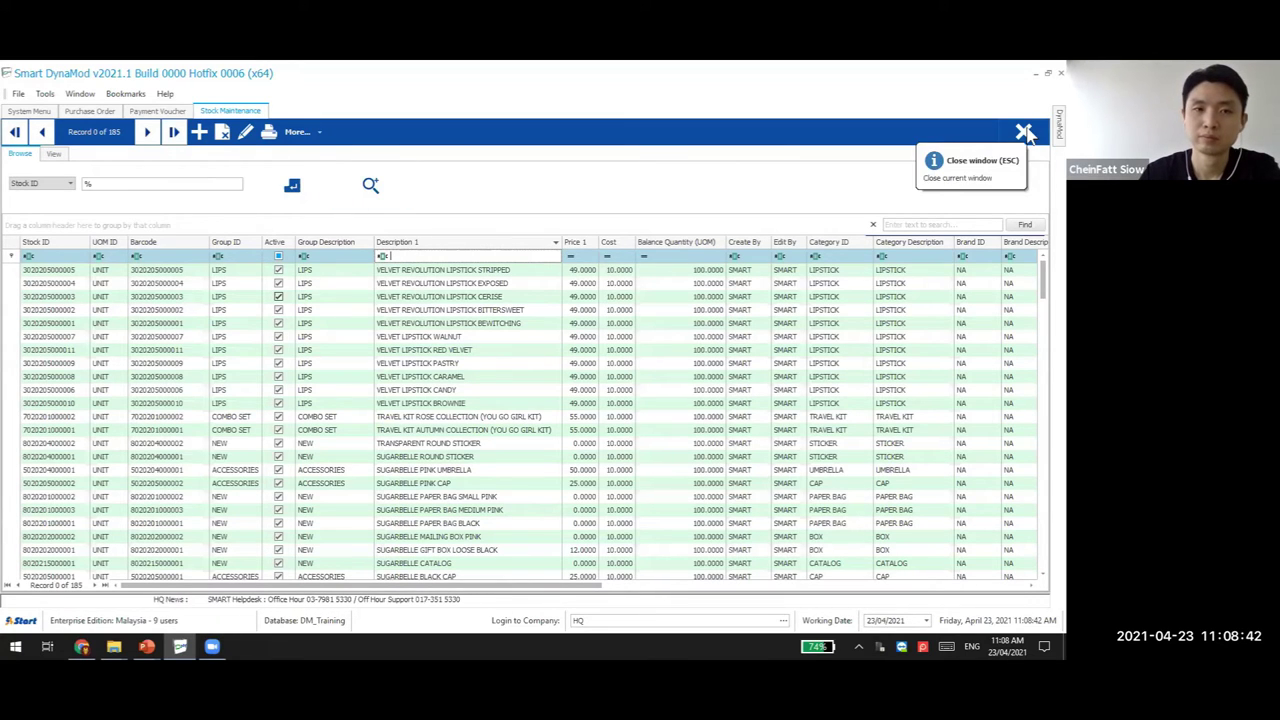
pyautogui.moveTo(146, 647)
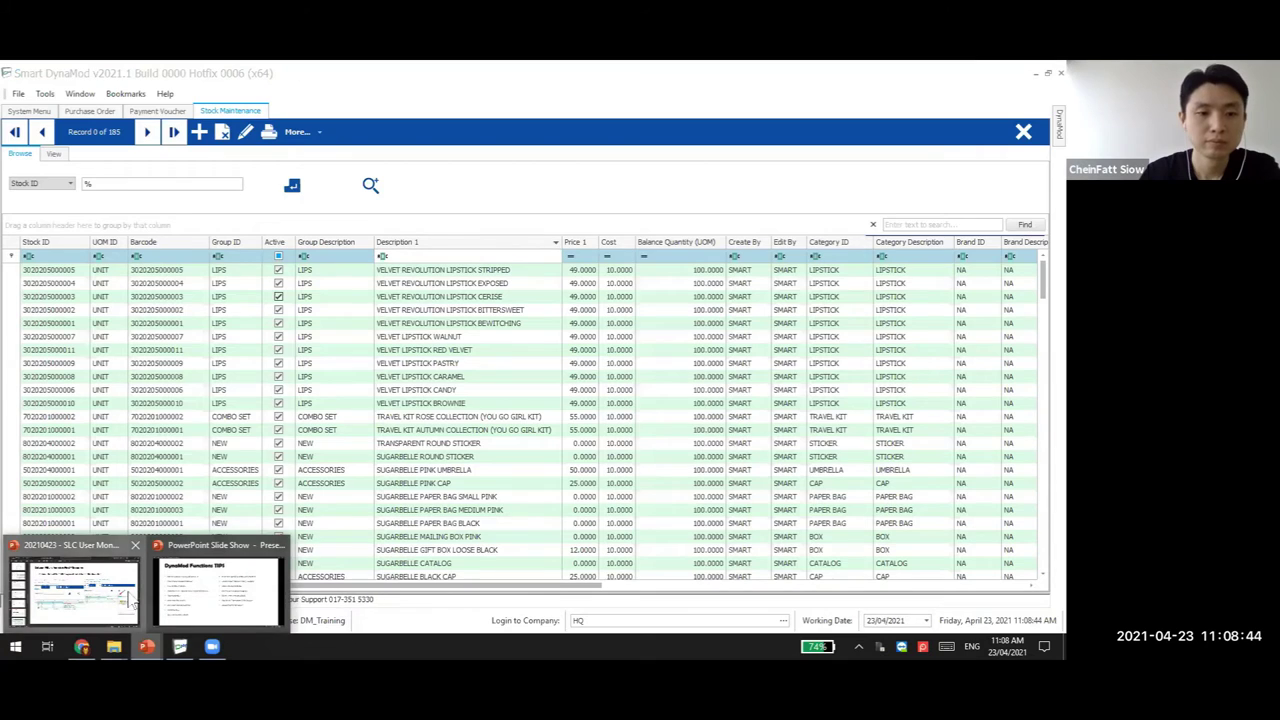
pyautogui.click(216, 600)
pyautogui.click(47, 590)
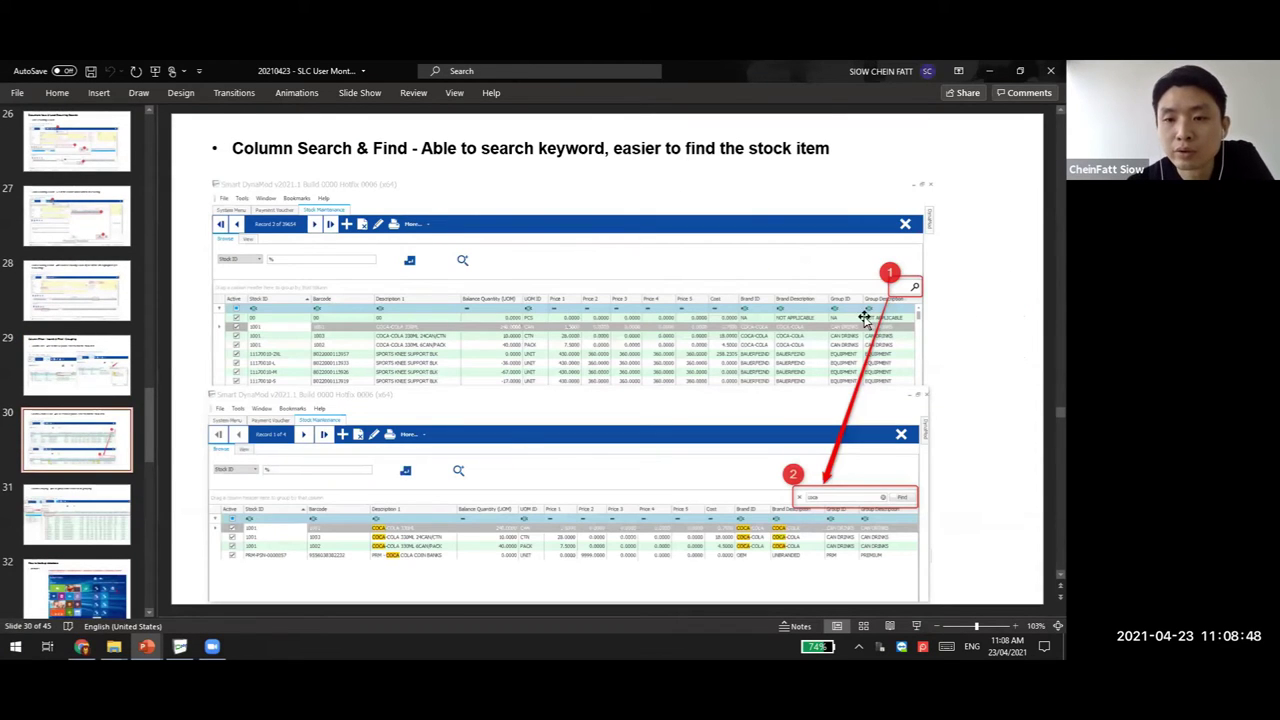
pyautogui.hotkey('alt', 'Tab')
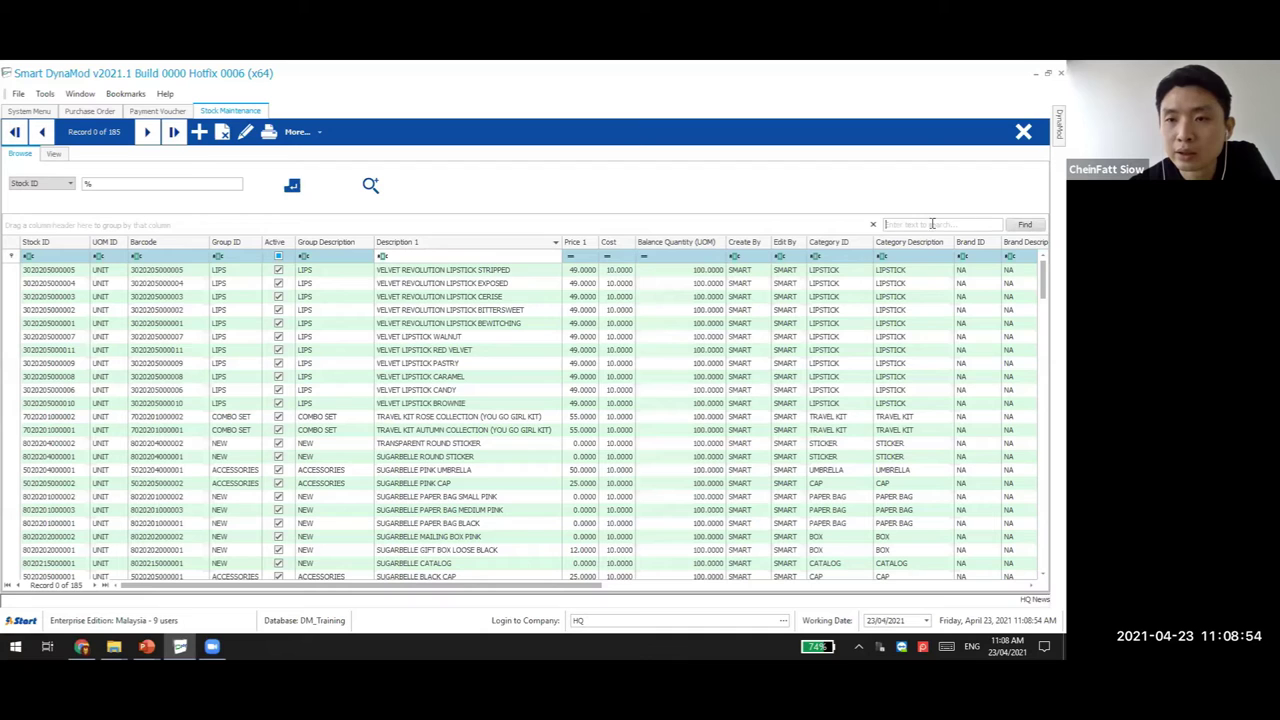
pyautogui.click(873, 224)
pyautogui.click(1039, 225)
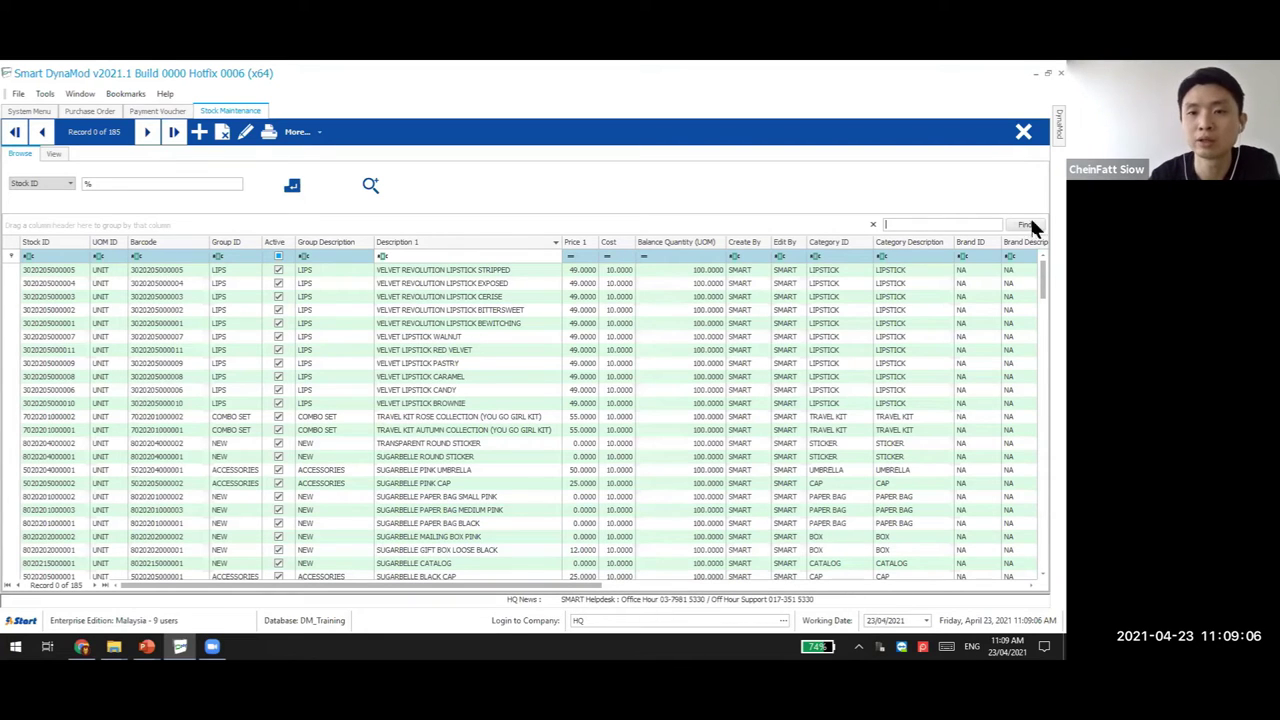
pyautogui.write('lips')
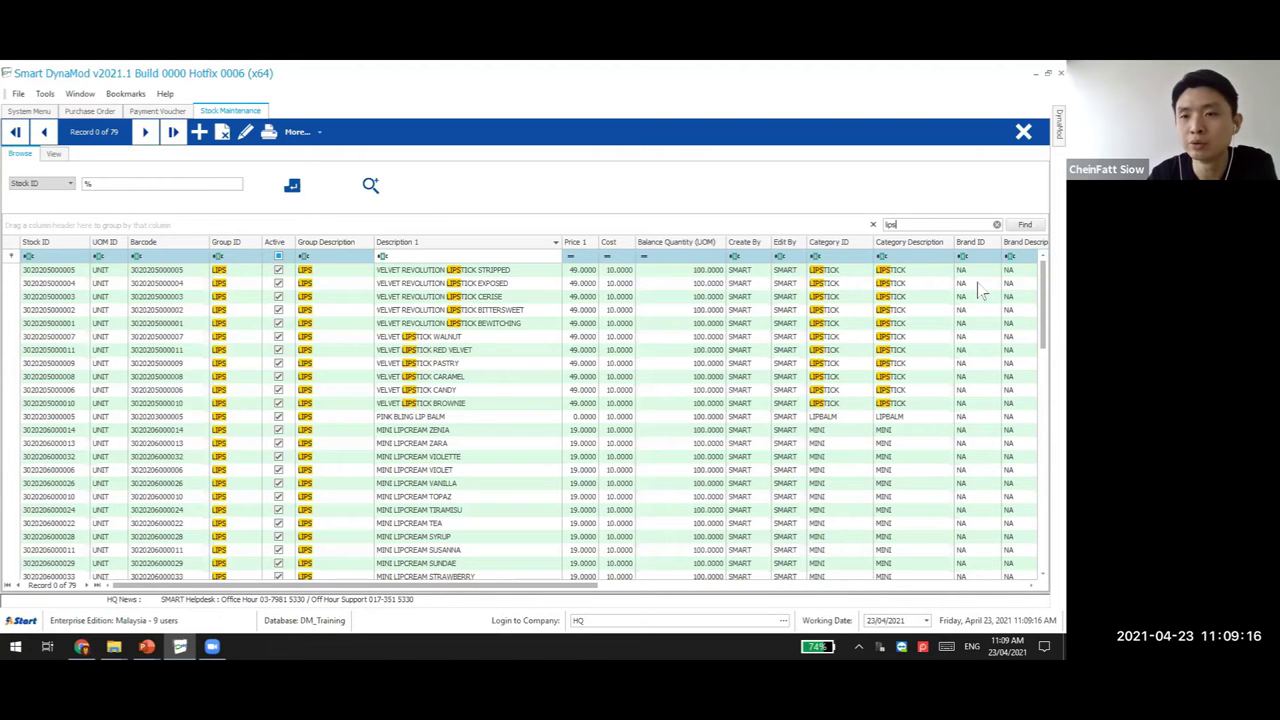
pyautogui.scroll(-6, 845, 418)
pyautogui.scroll(-4, 828, 432)
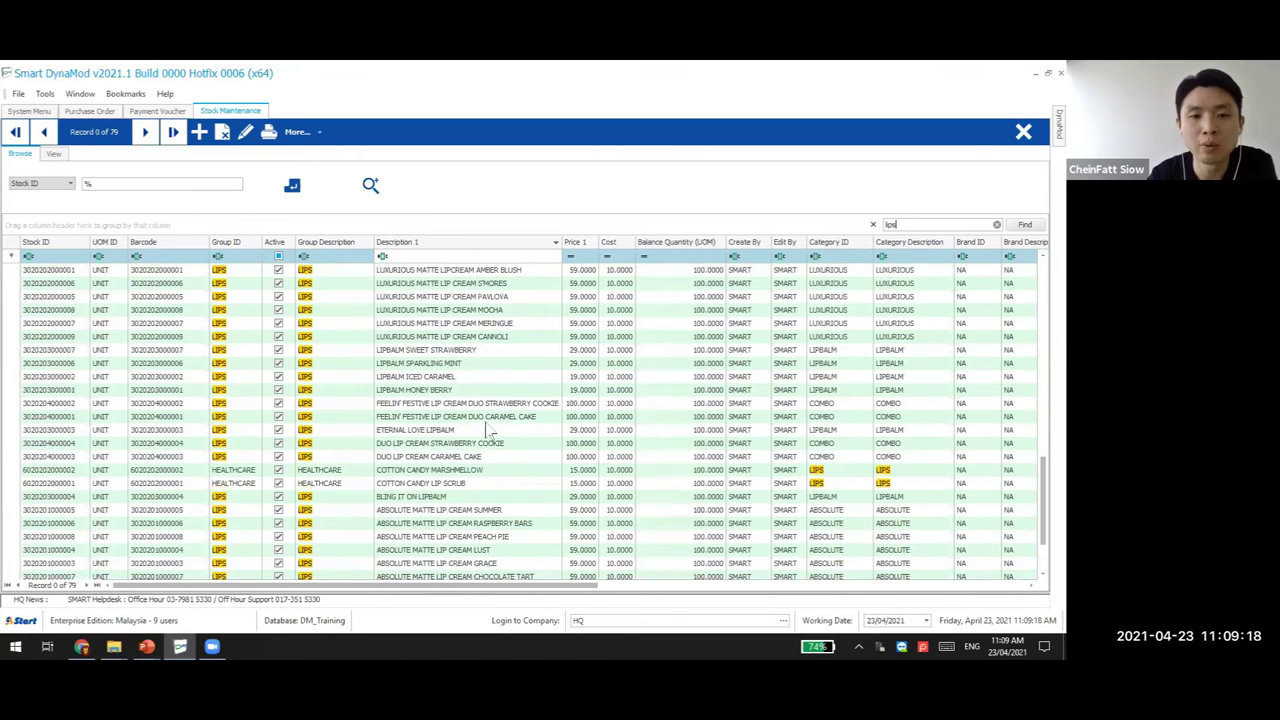
pyautogui.scroll(-3, 638, 374)
pyautogui.scroll(15, 925, 410)
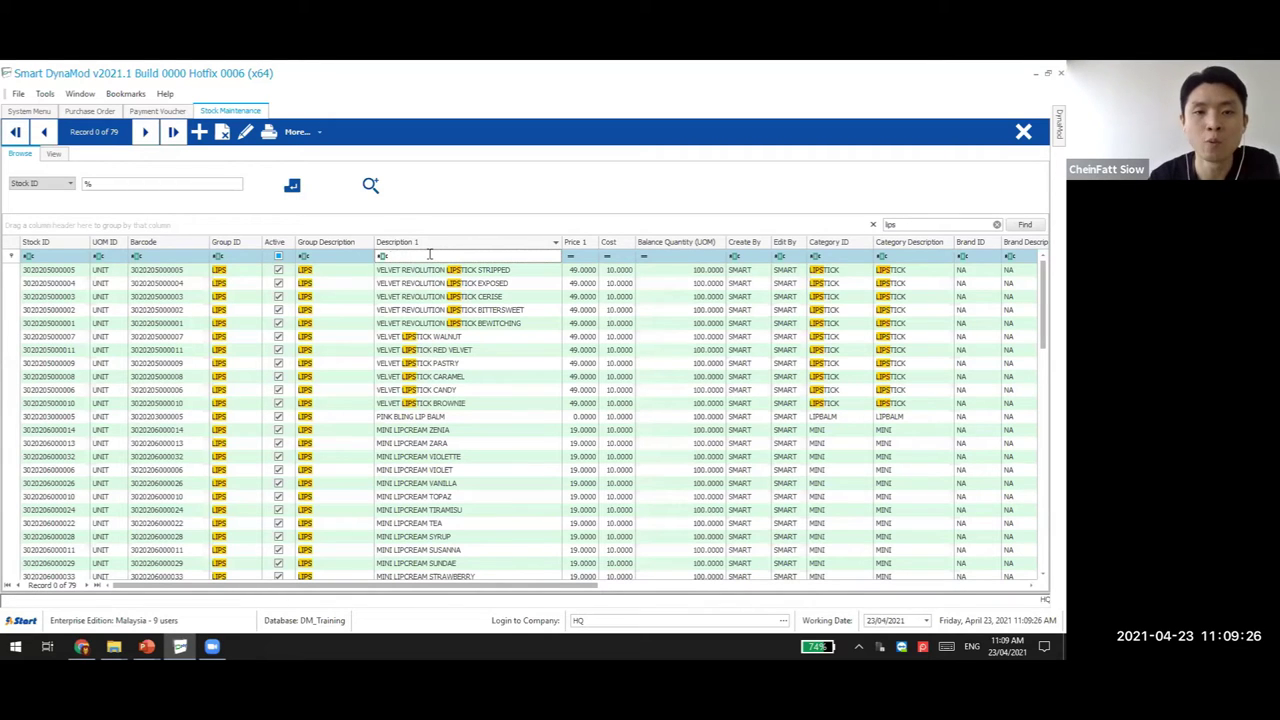
pyautogui.click(667, 255)
pyautogui.click(897, 226)
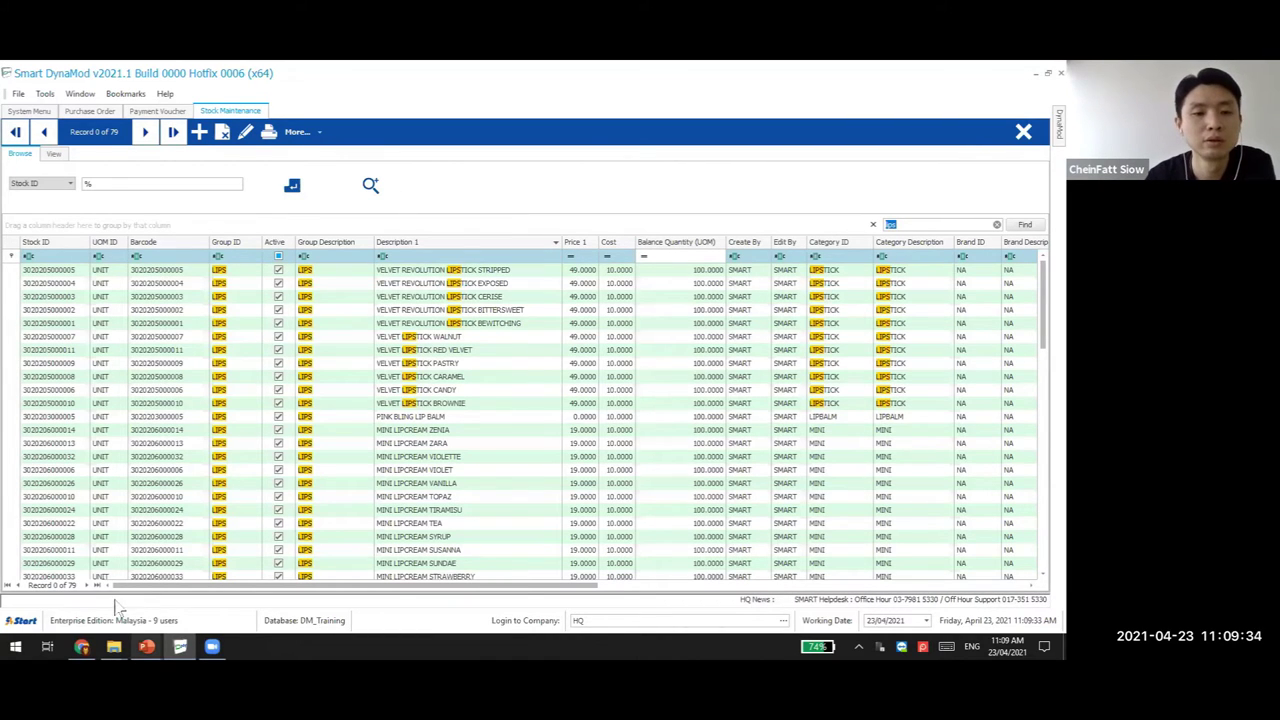
pyautogui.moveTo(146, 646)
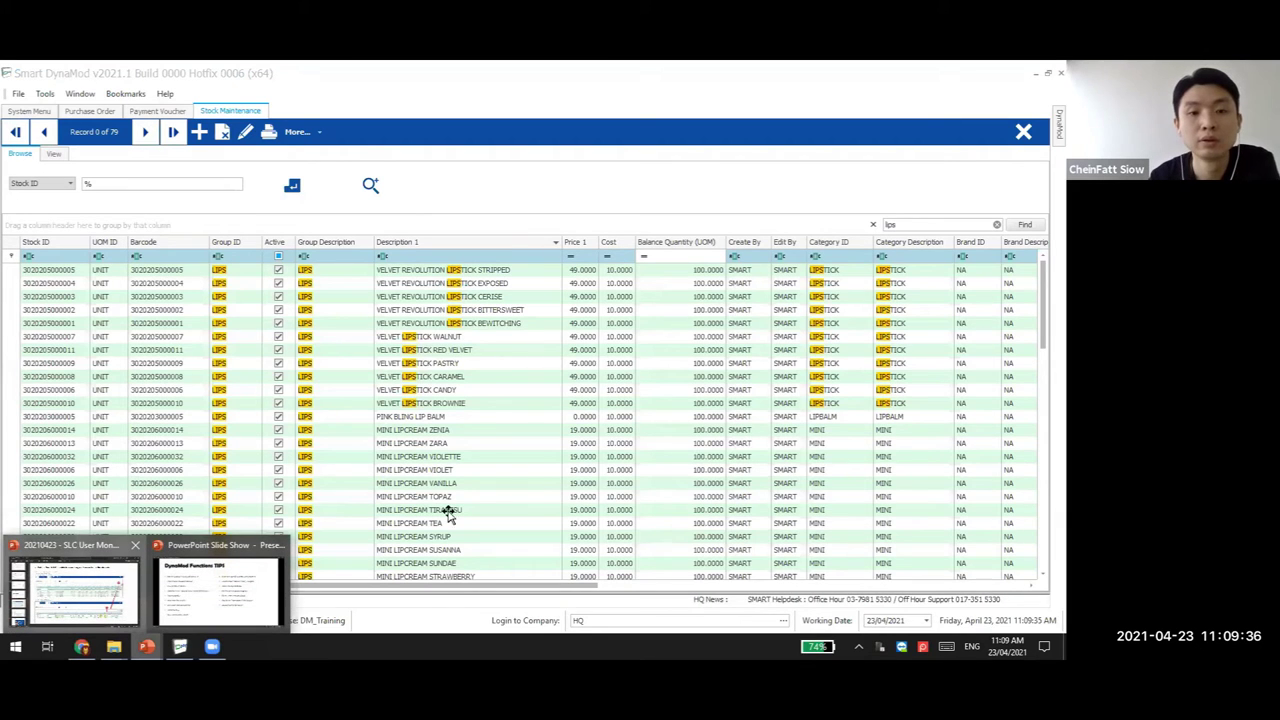
pyautogui.click(75, 590)
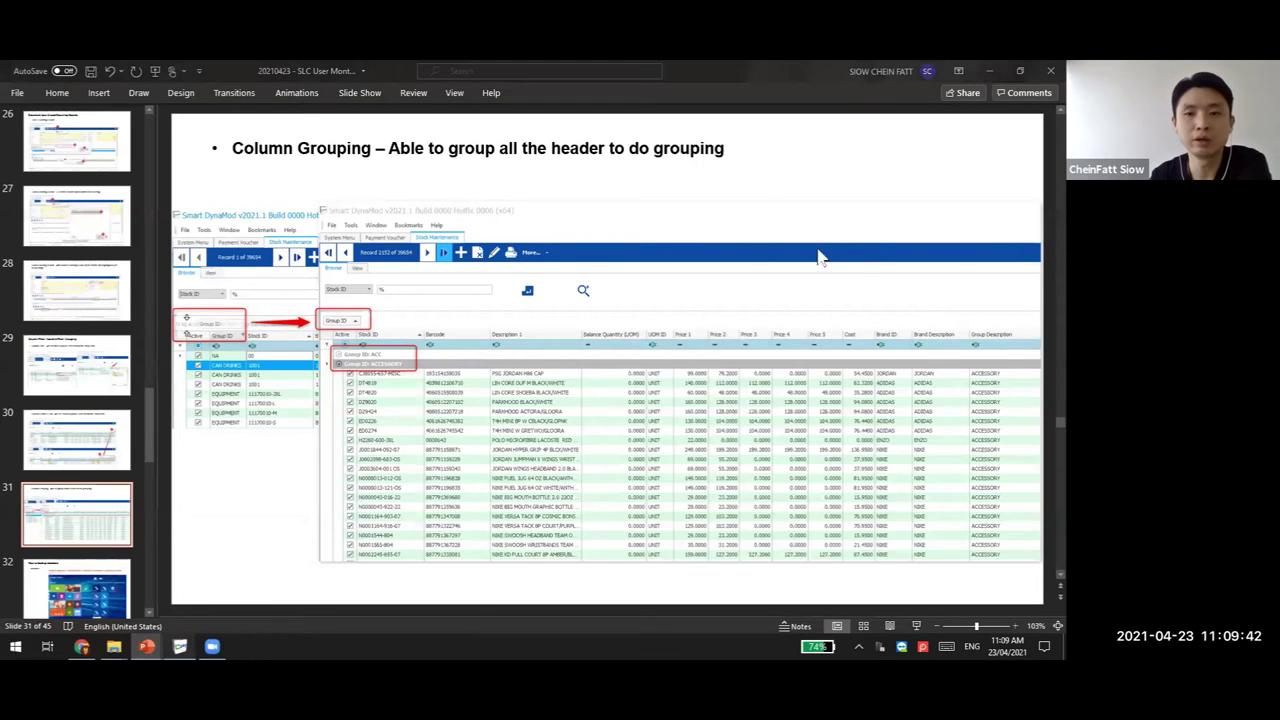
pyautogui.hotkey('alt', 'Tab')
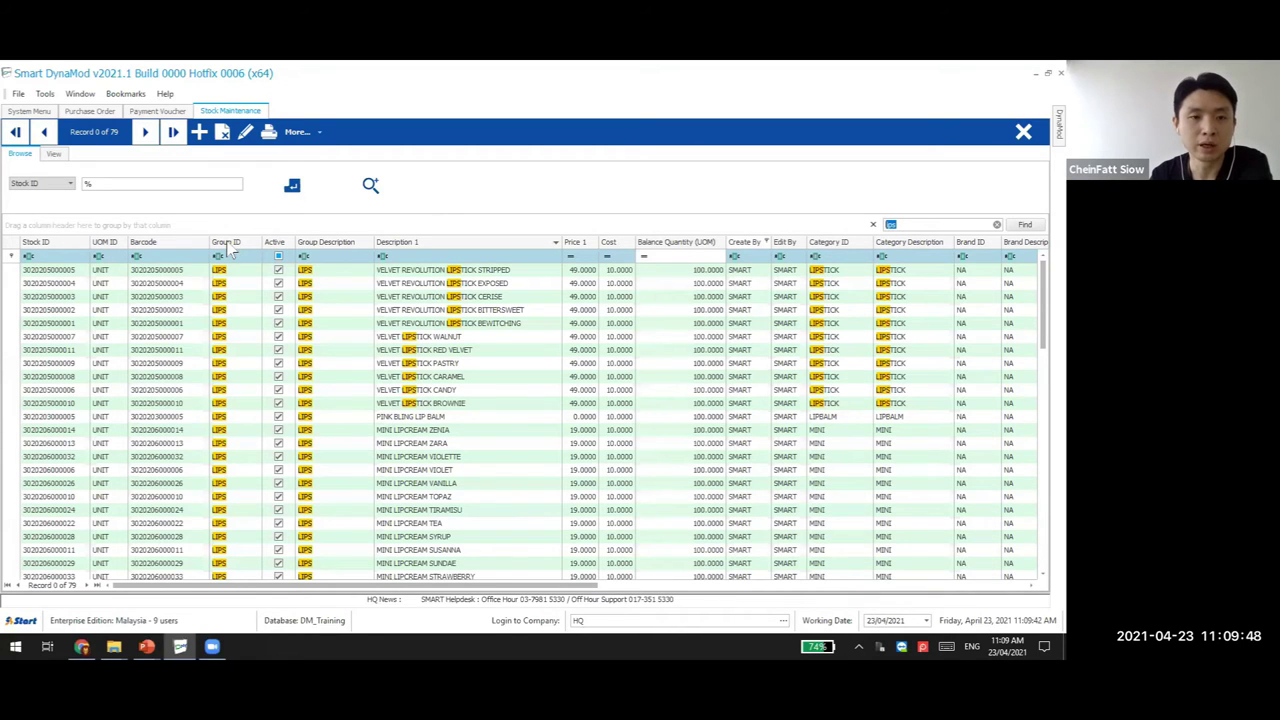
# Clear the search, group stock by Group ID, and view the SUGARBELLE PINK UMBRELLA record
pyautogui.press('Escape')
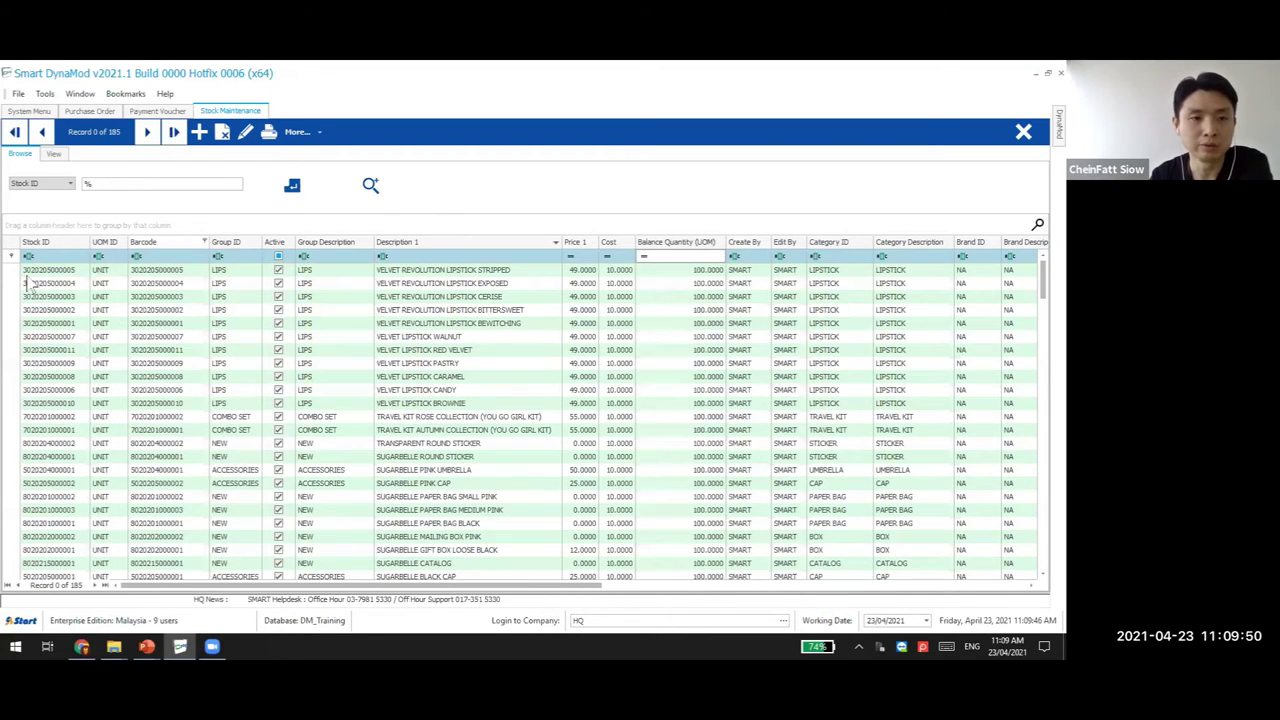
pyautogui.moveTo(225, 242); pyautogui.dragTo(40, 227)
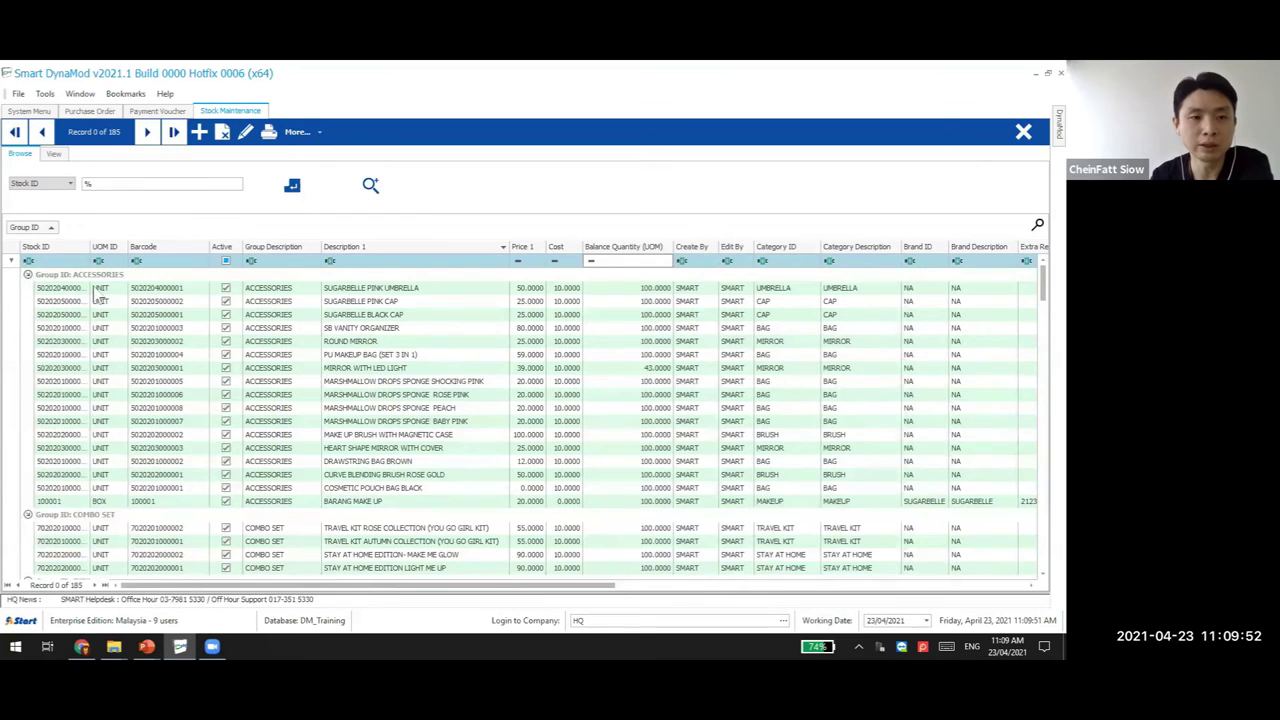
pyautogui.click(97, 288)
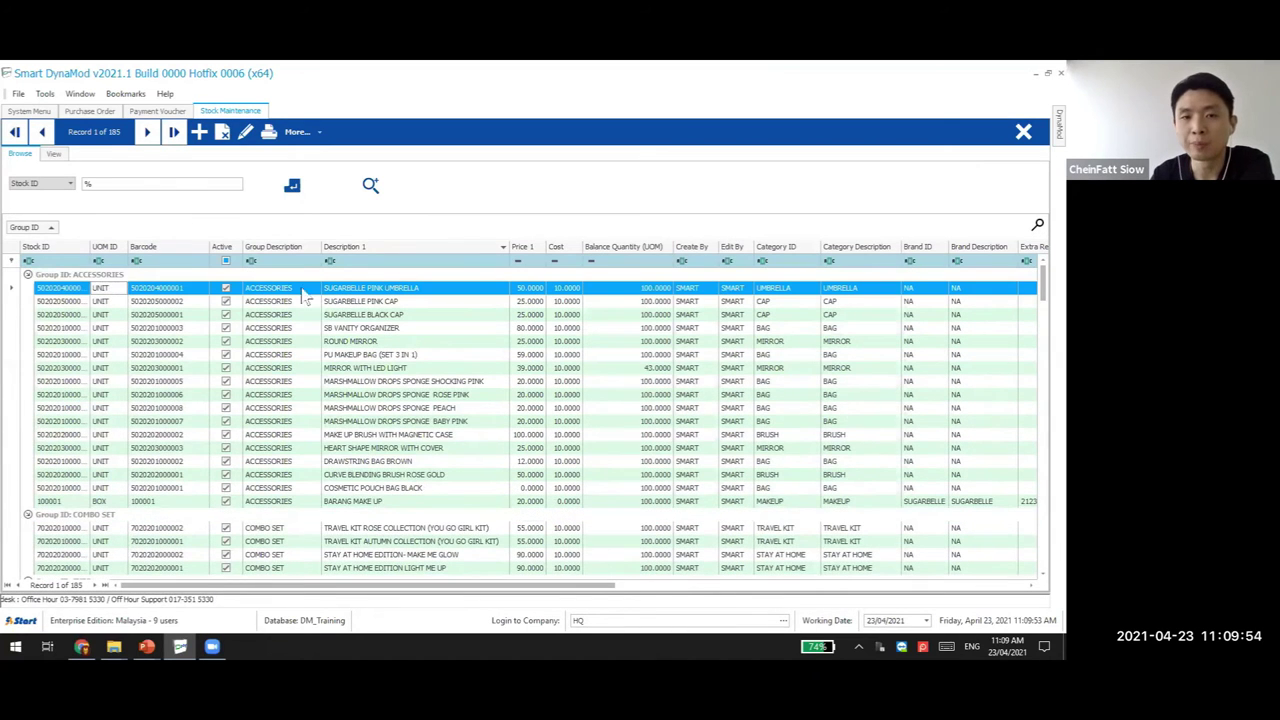
pyautogui.doubleClick(29, 287)
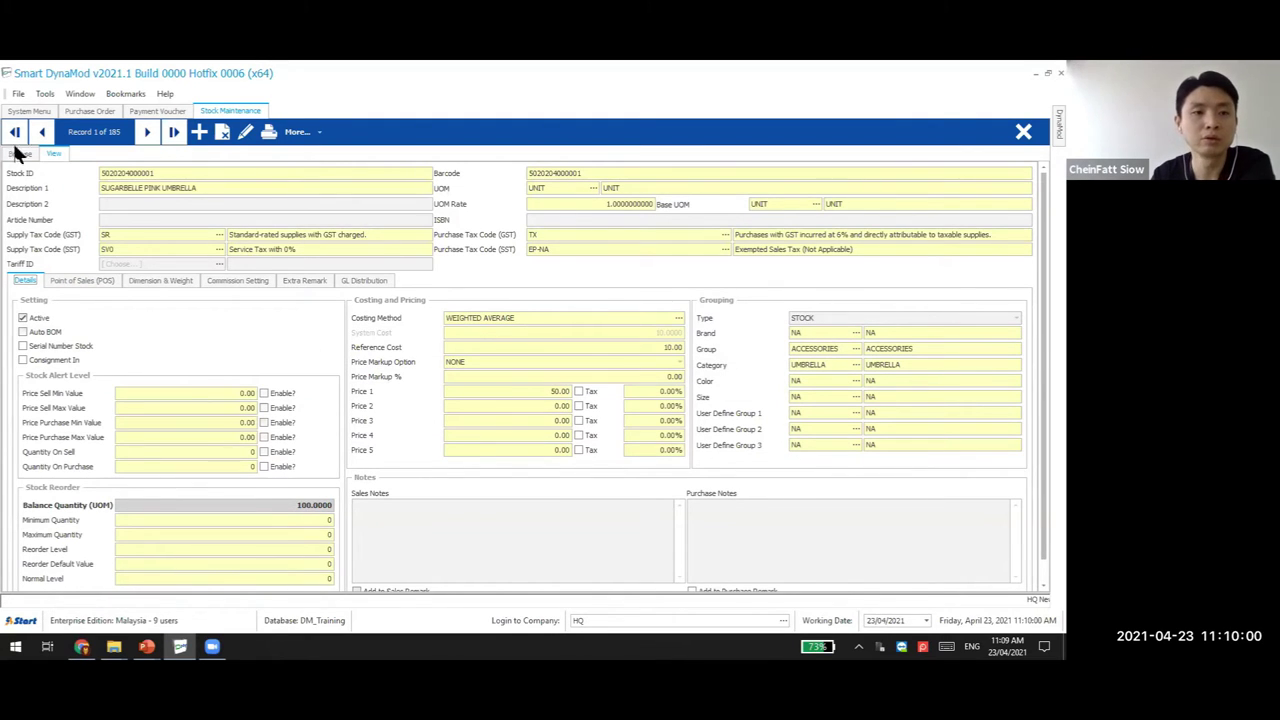
pyautogui.press('Escape')
# Add Category ID and Brand ID grouping levels and browse the BAG category groups
pyautogui.moveTo(145, 246); pyautogui.dragTo(133, 265)
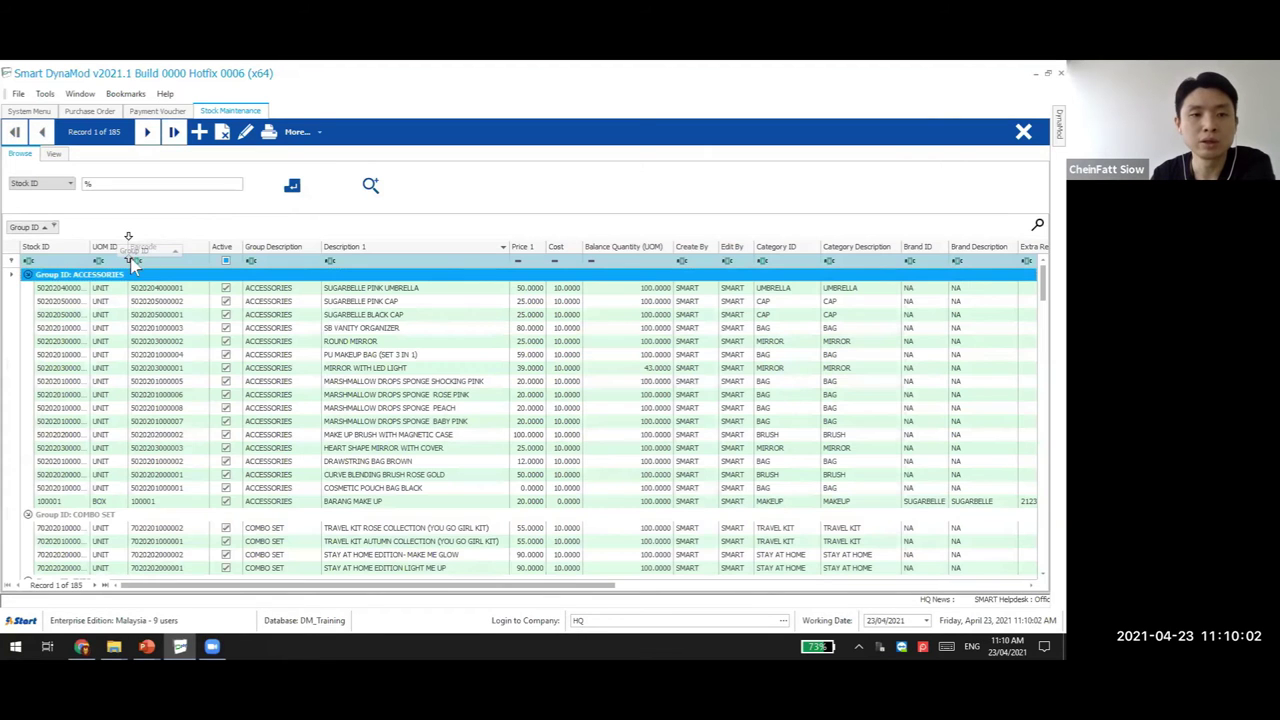
pyautogui.moveTo(73, 227); pyautogui.dragTo(31, 239)
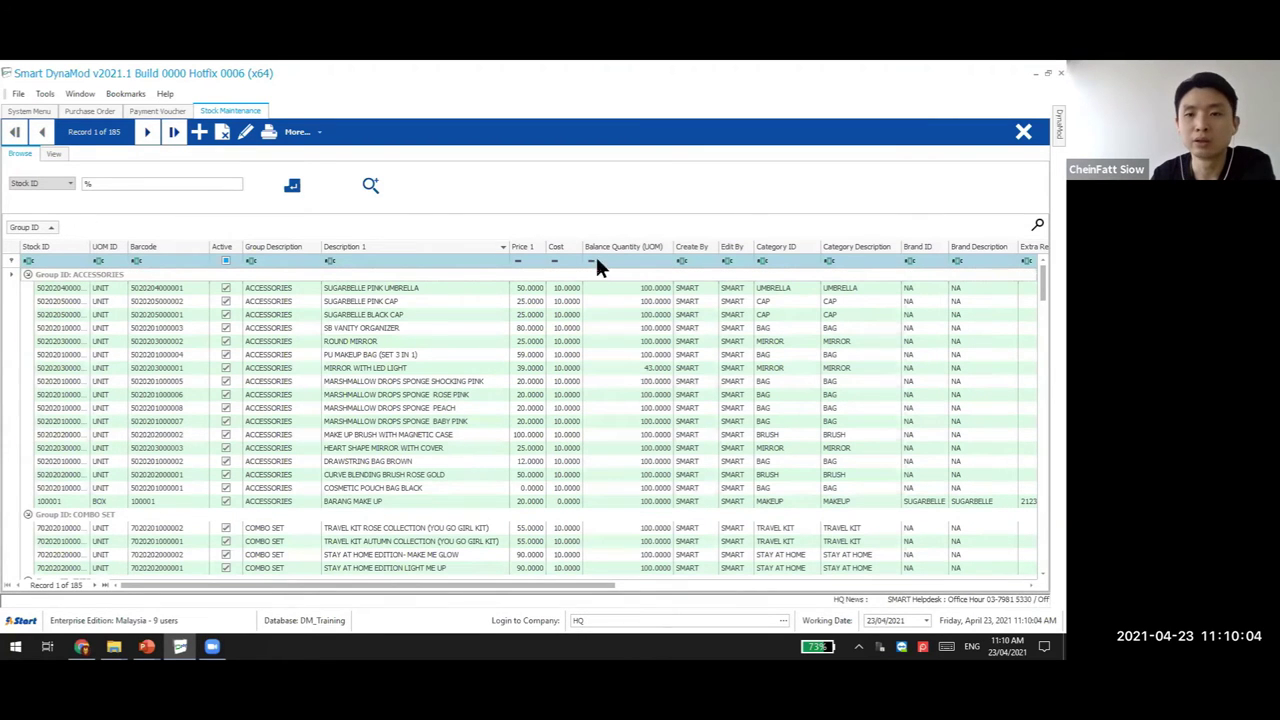
pyautogui.moveTo(775, 253); pyautogui.dragTo(100, 238)
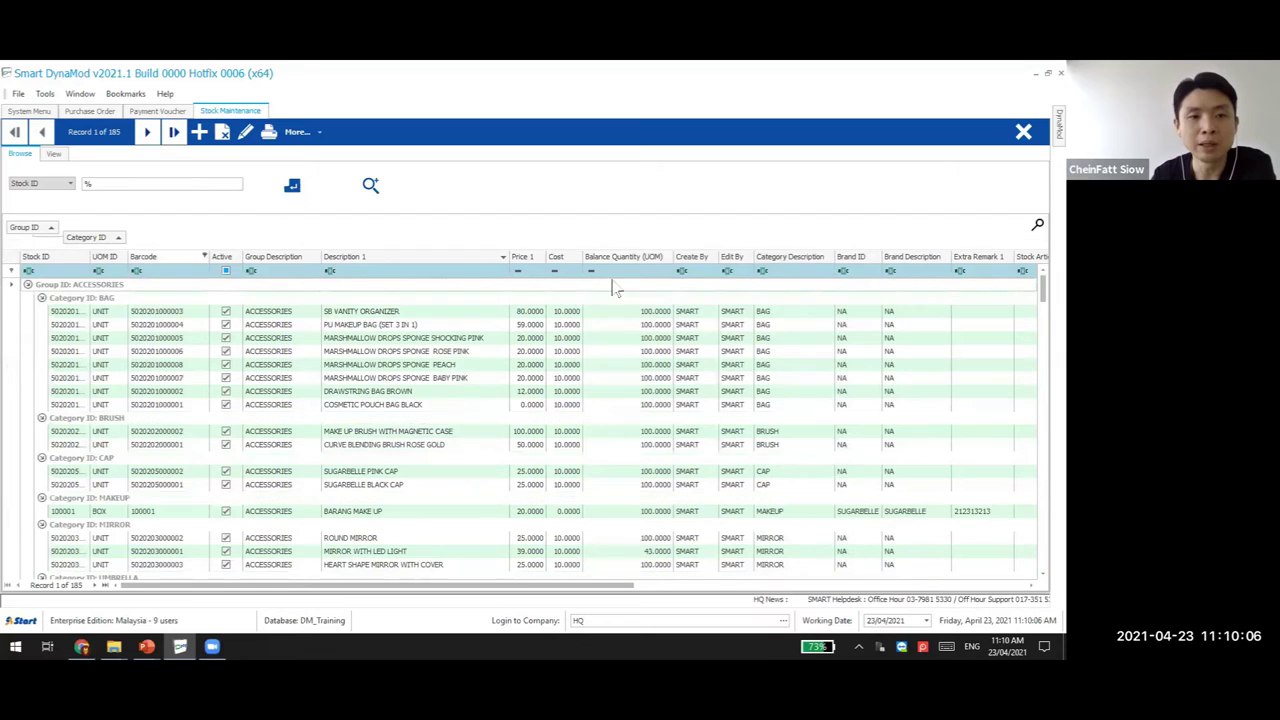
pyautogui.moveTo(851, 256); pyautogui.dragTo(150, 248)
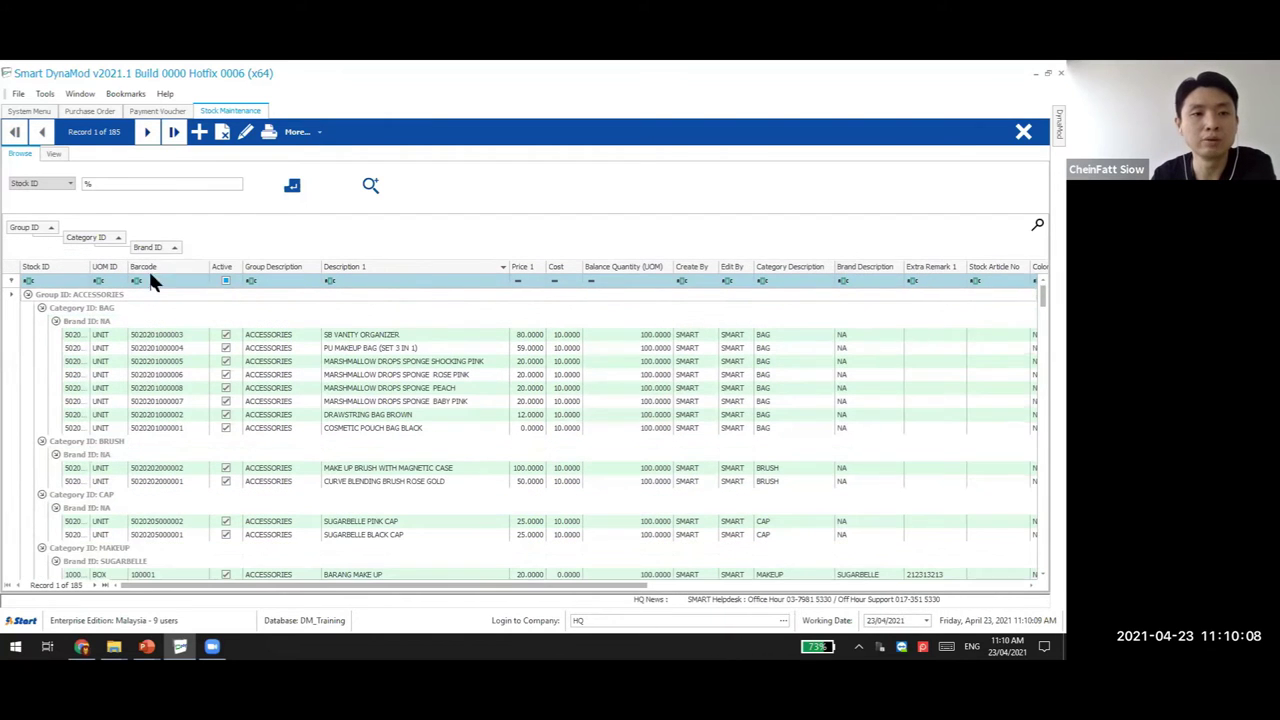
pyautogui.click(90, 308)
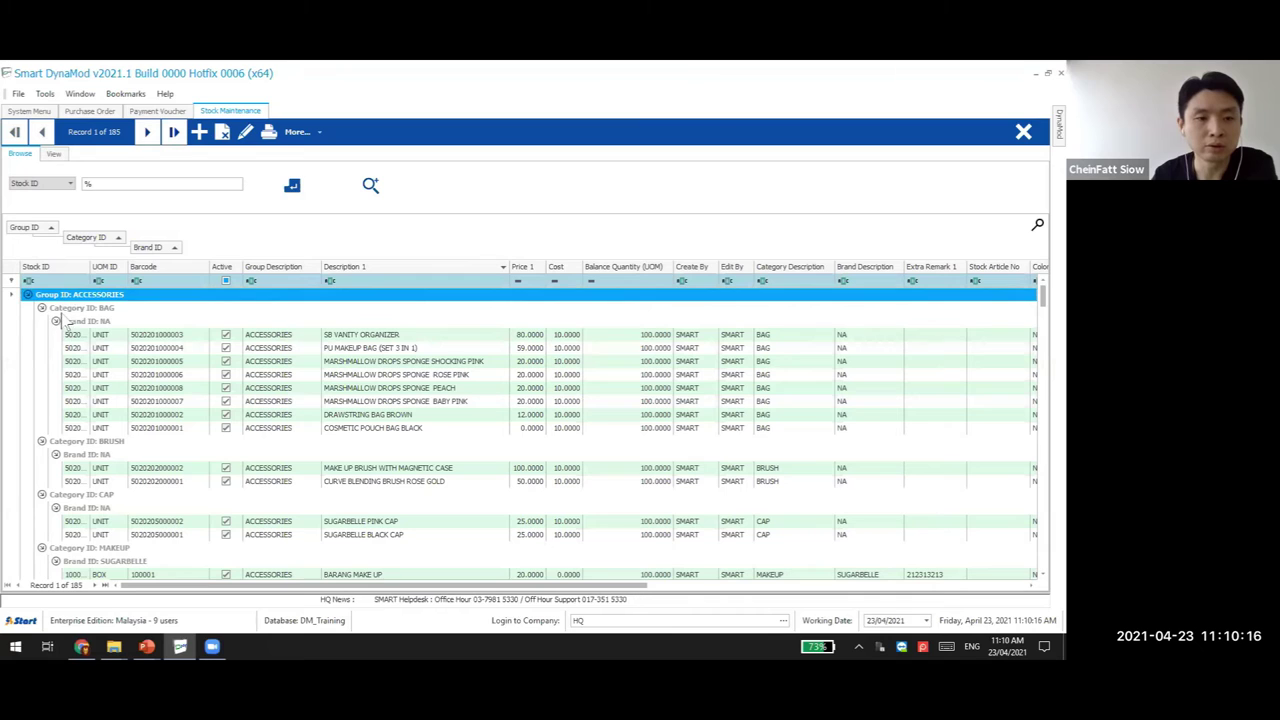
pyautogui.click(80, 441)
pyautogui.click(80, 494)
pyautogui.click(86, 321)
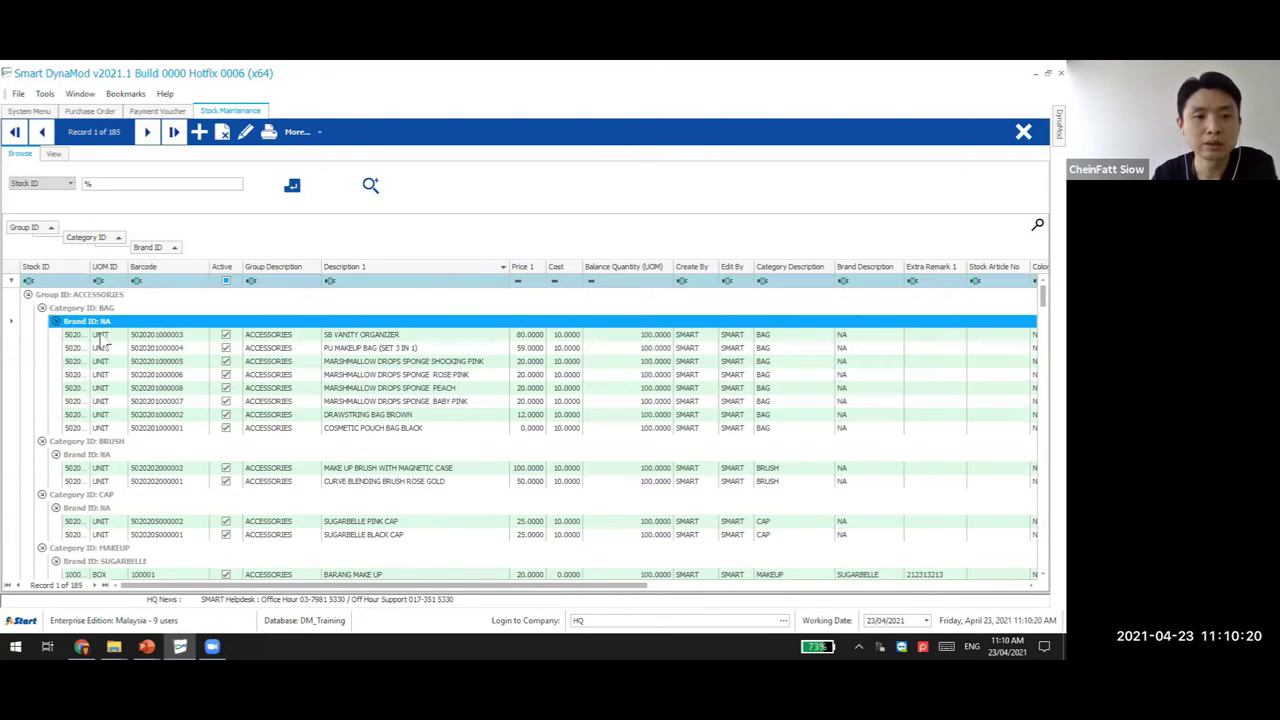
# Widen the Stock ID column and remove the Brand ID and Category ID grouping levels
pyautogui.moveTo(88, 281); pyautogui.dragTo(124, 281)
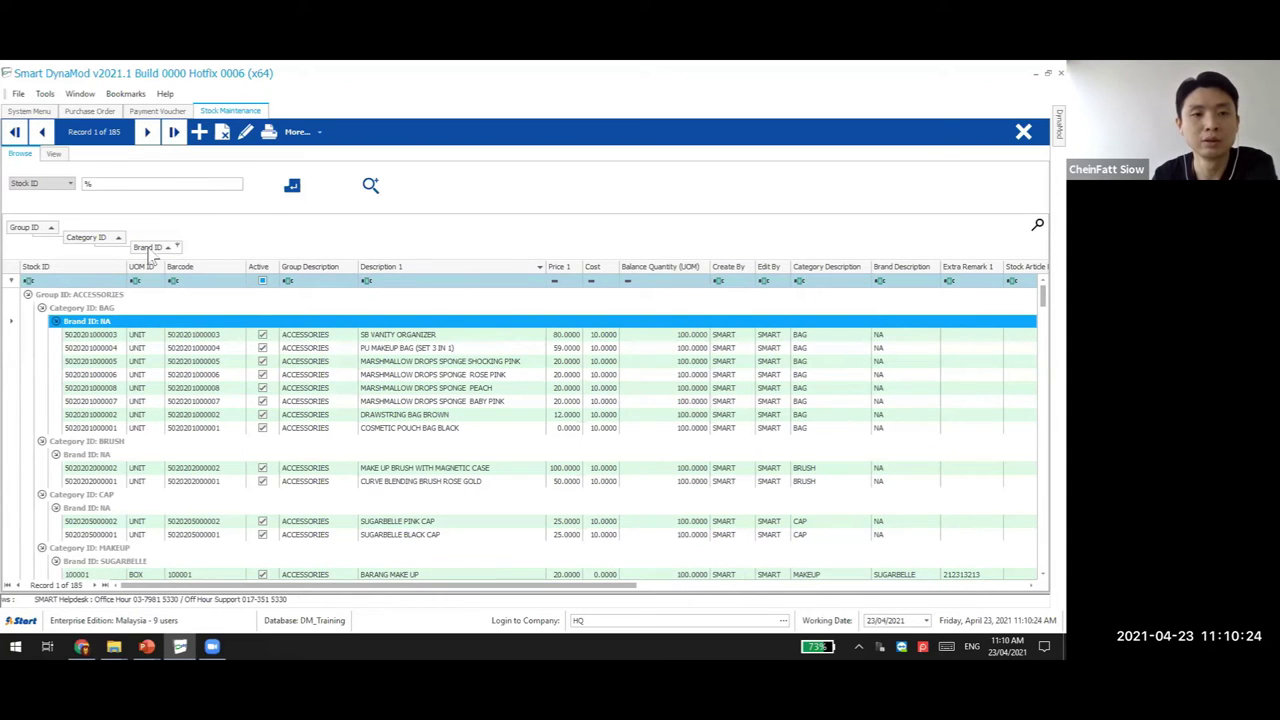
pyautogui.moveTo(147, 247); pyautogui.dragTo(405, 268)
pyautogui.moveTo(543, 273); pyautogui.dragTo(710, 268)
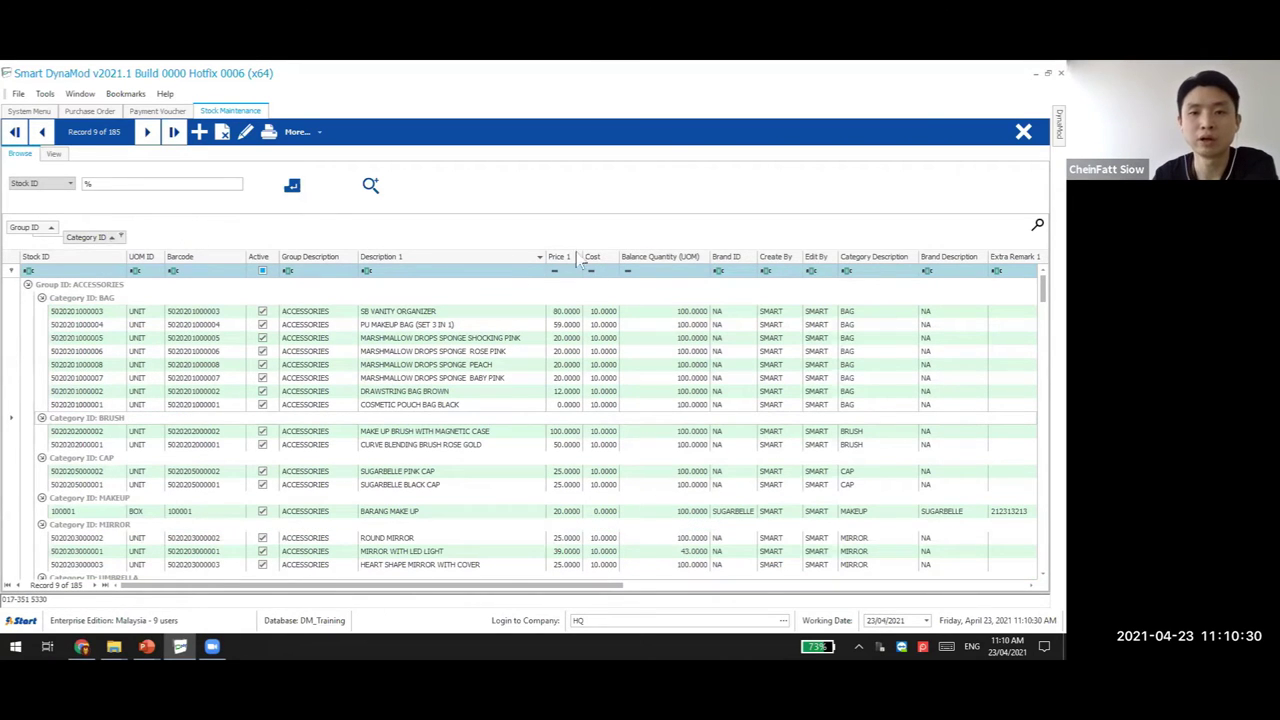
pyautogui.moveTo(86, 237); pyautogui.dragTo(136, 254)
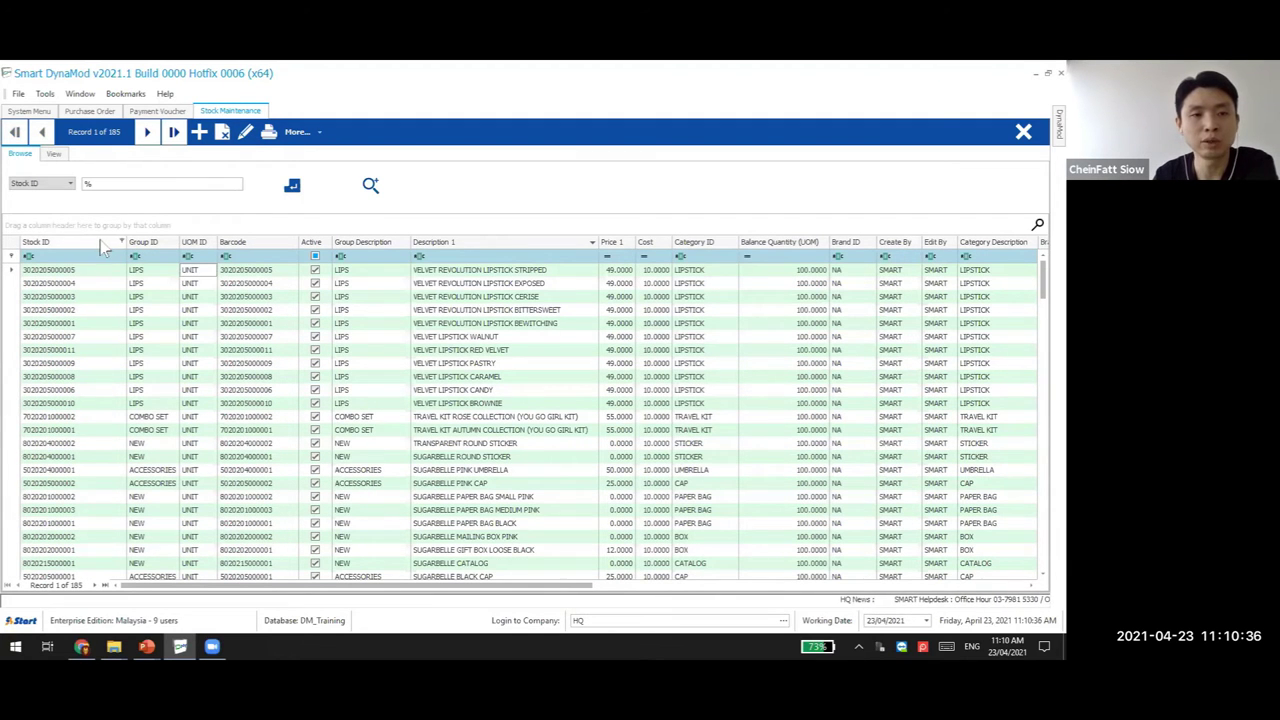
# Toggle the grouping area on and off several times, then group the list by Stock ID
pyautogui.rightClick(103, 246)
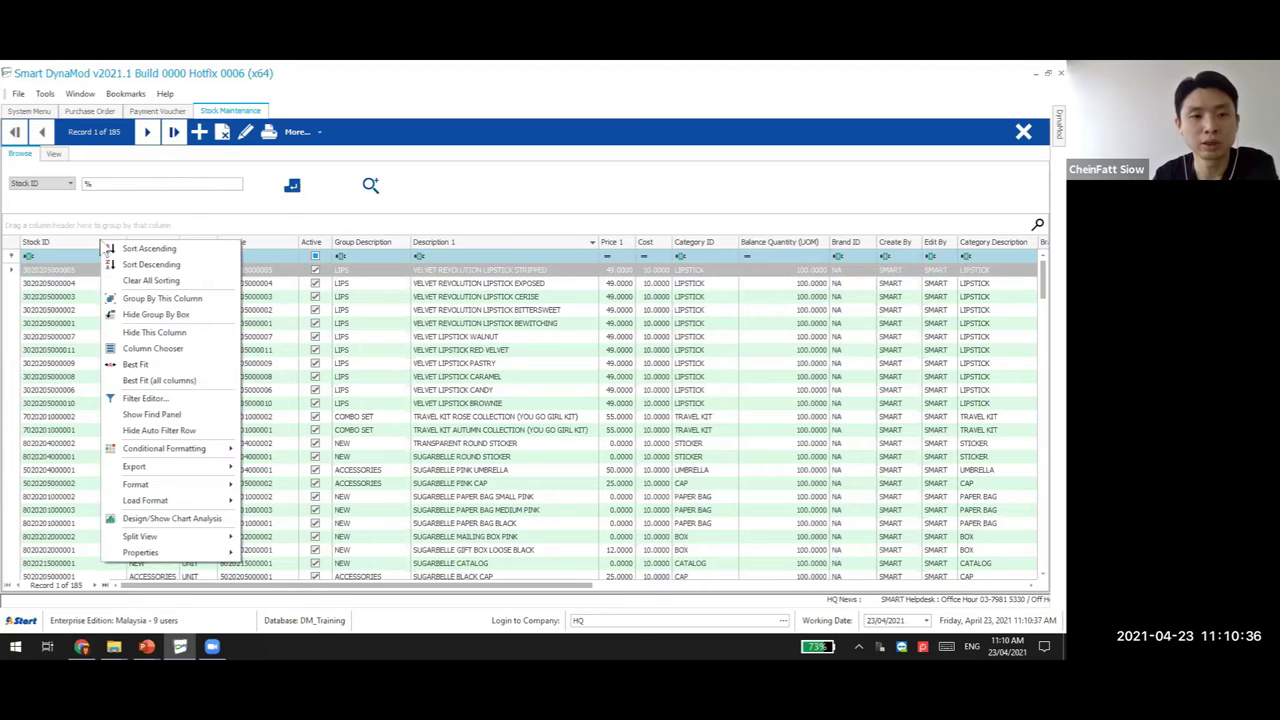
pyautogui.click(155, 315)
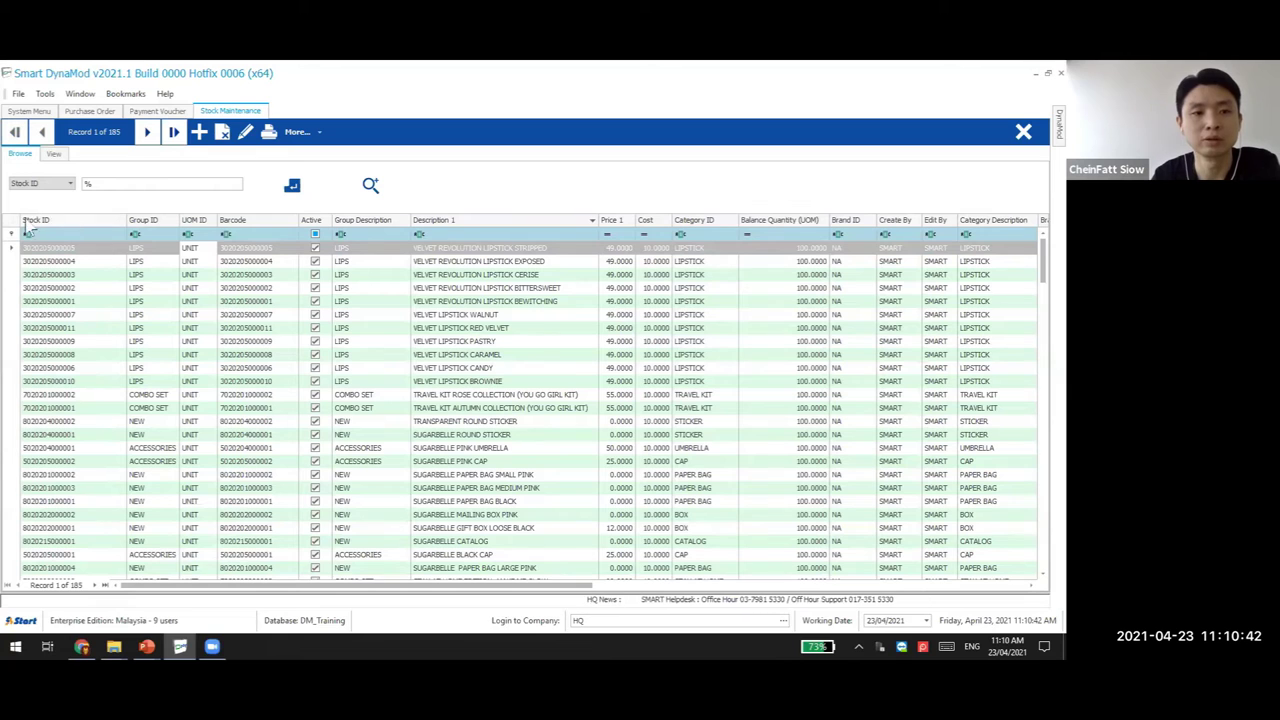
pyautogui.rightClick(86, 218)
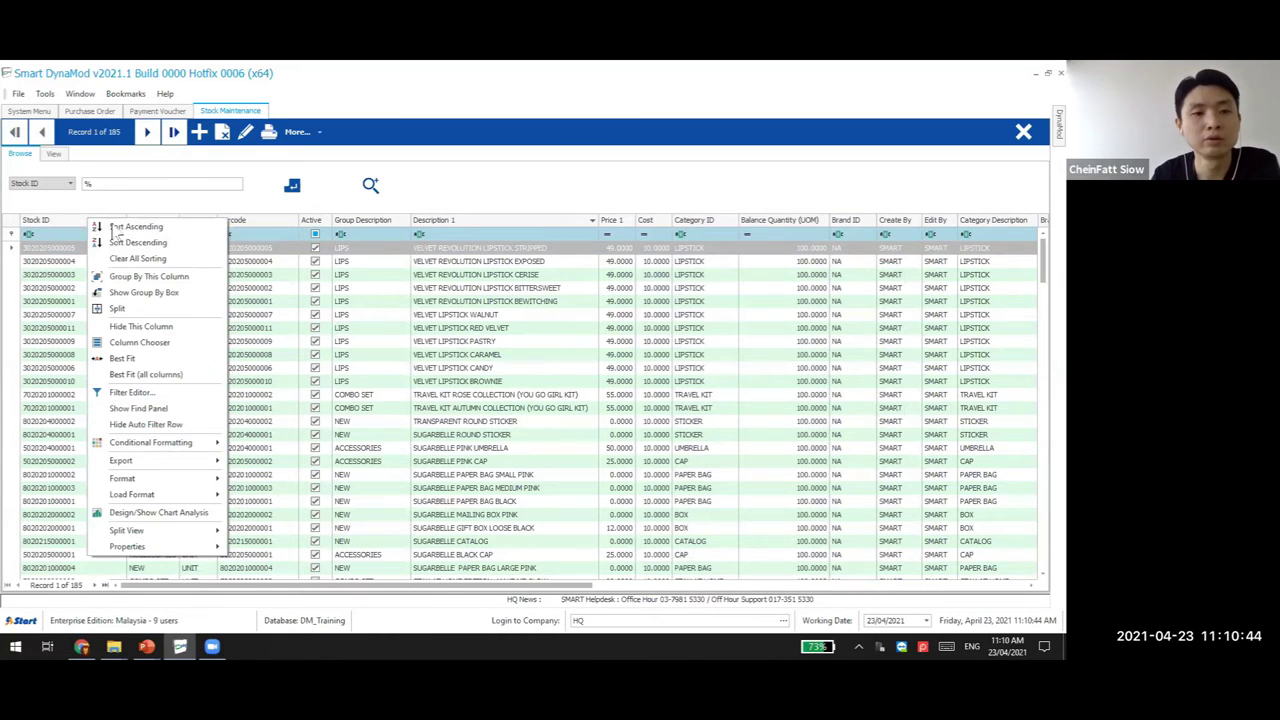
pyautogui.click(145, 292)
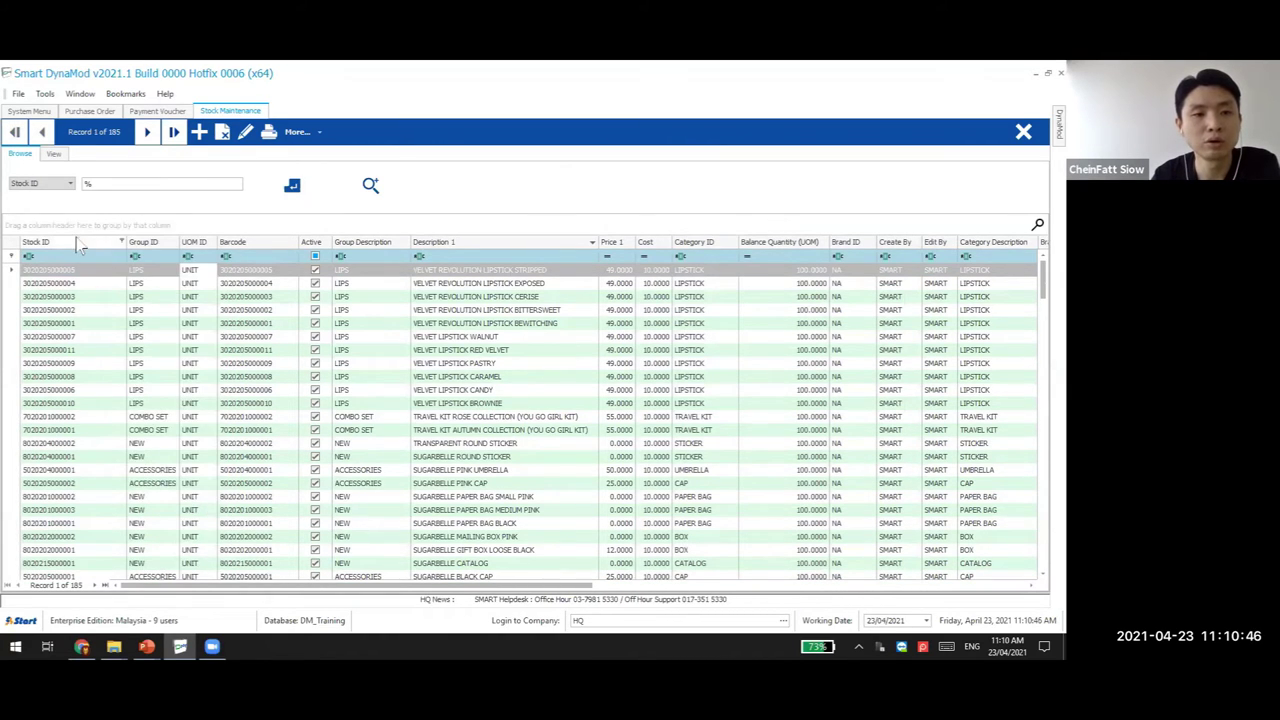
pyautogui.rightClick(76, 237)
pyautogui.click(140, 308)
pyautogui.rightClick(90, 222)
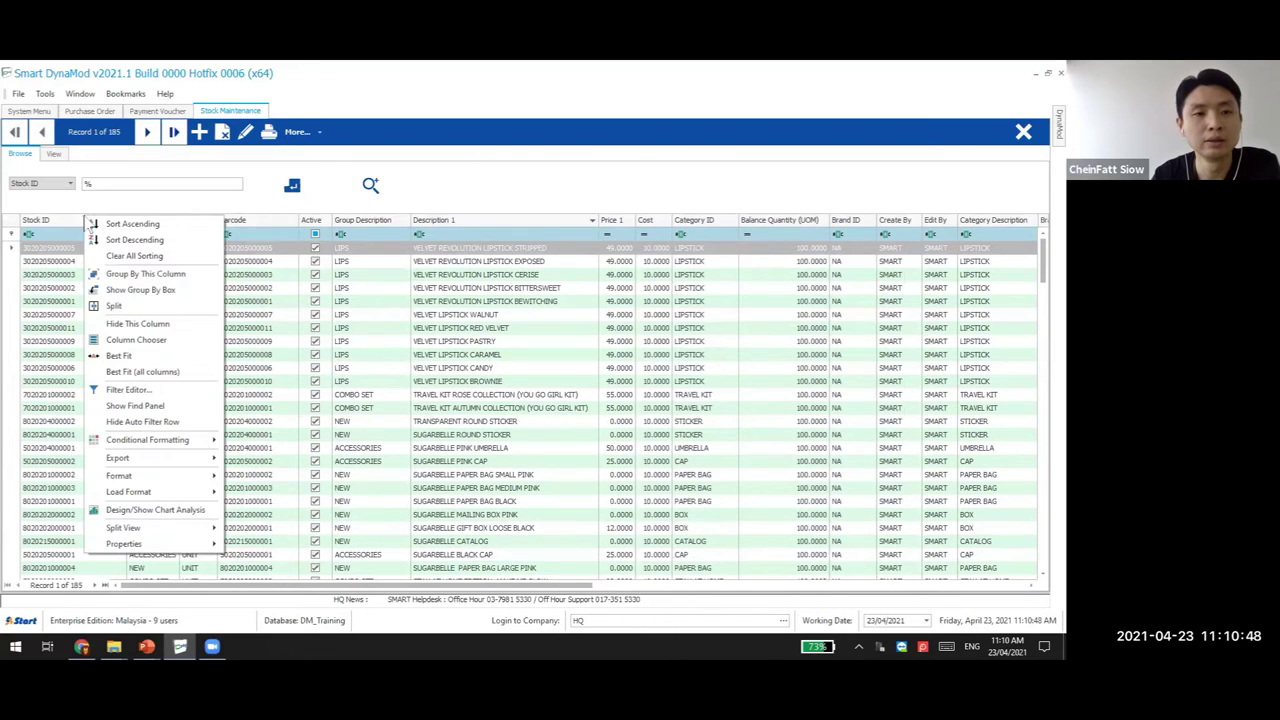
pyautogui.click(140, 290)
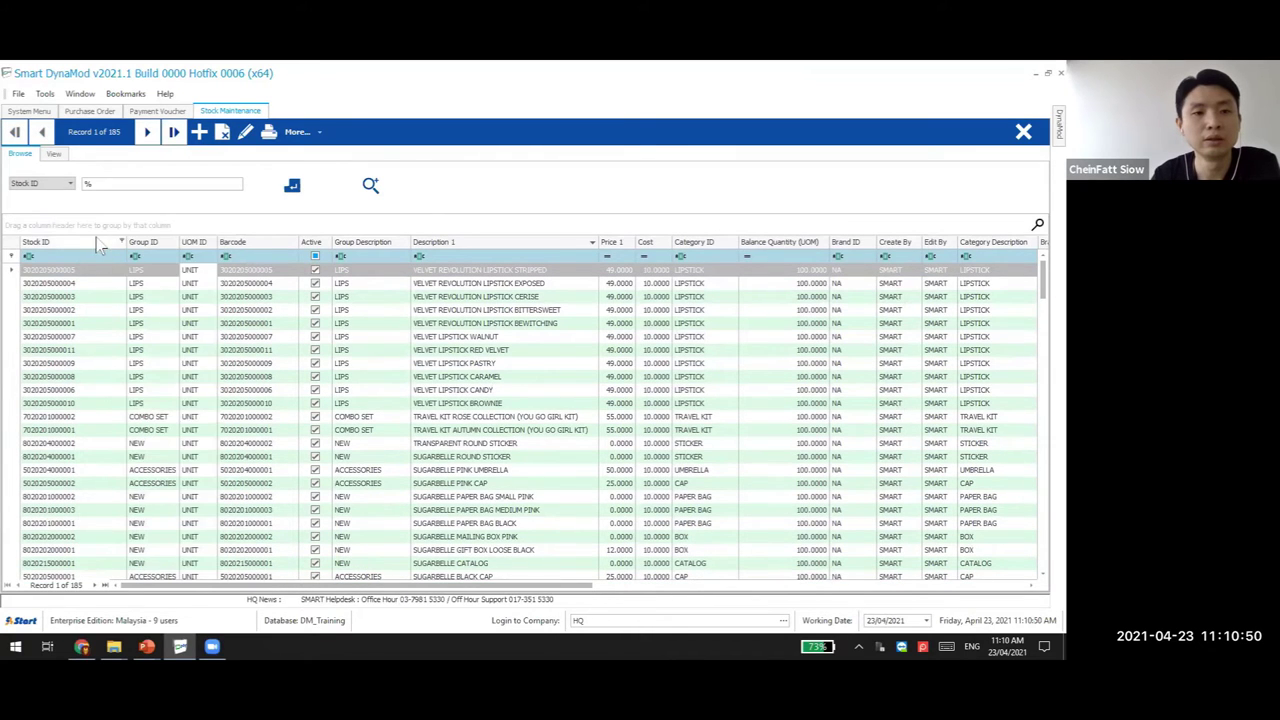
pyautogui.rightClick(98, 245)
pyautogui.click(150, 290)
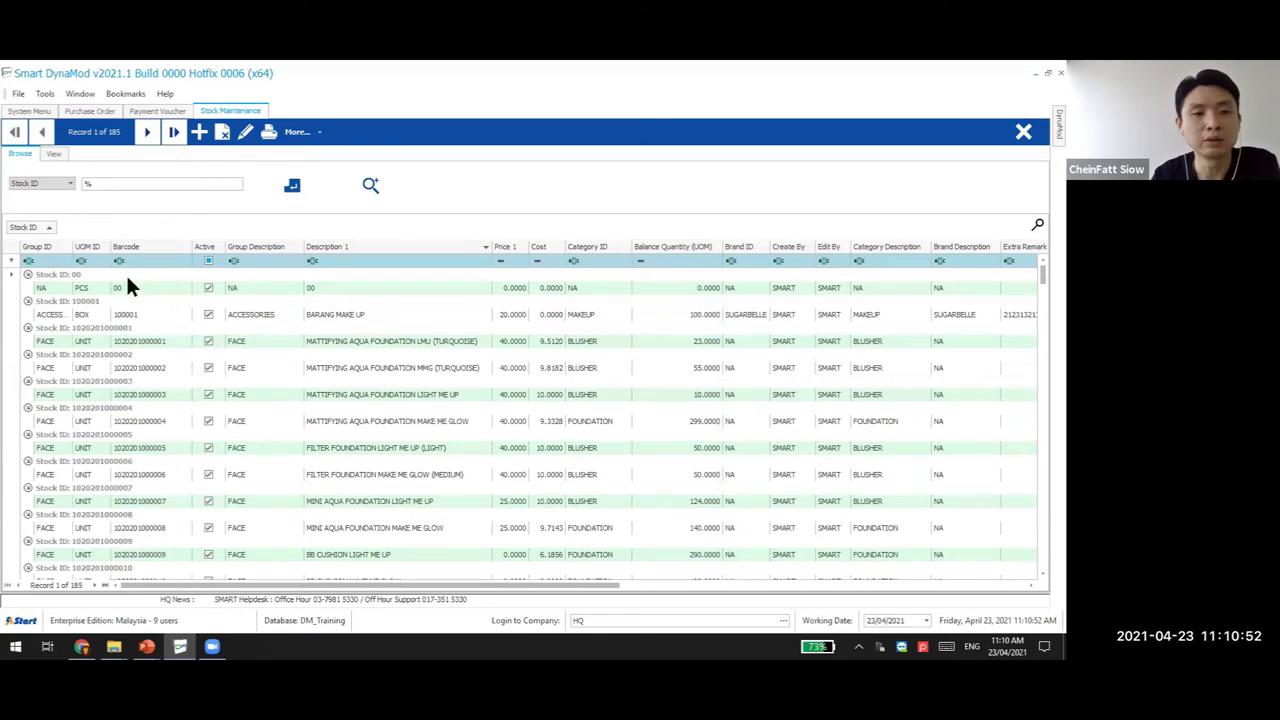
# Ungroup Stock ID, briefly group by Category ID and ungroup, then bring forward the PowerPoint deck
pyautogui.moveTo(24, 227); pyautogui.dragTo(222, 245)
pyautogui.rightClick(224, 246)
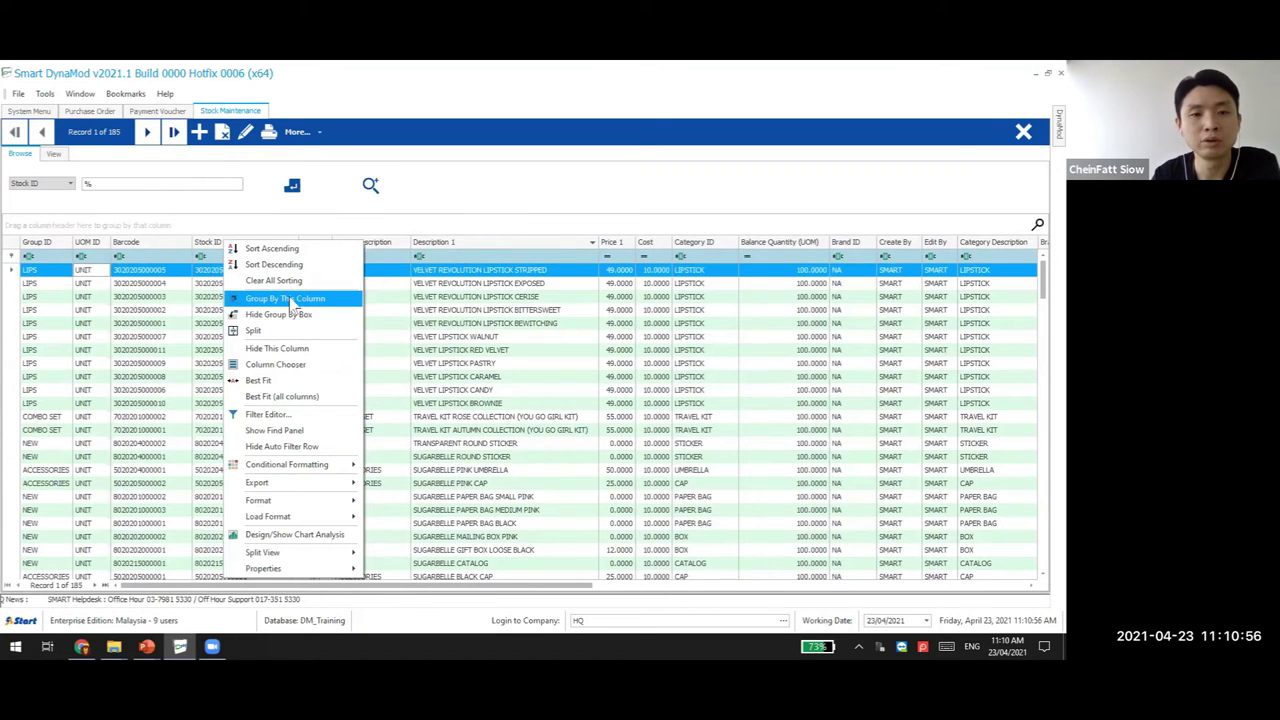
pyautogui.rightClick(697, 243)
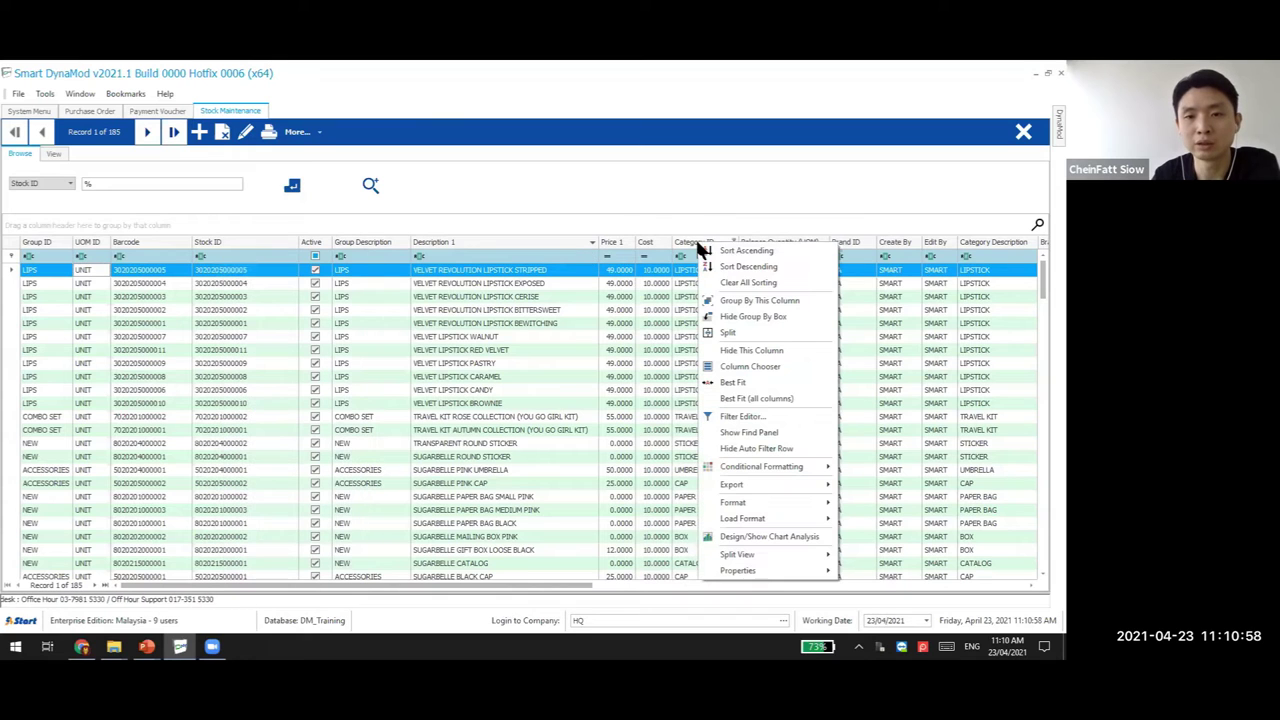
pyautogui.click(756, 300)
pyautogui.moveTo(38, 232); pyautogui.dragTo(9, 218)
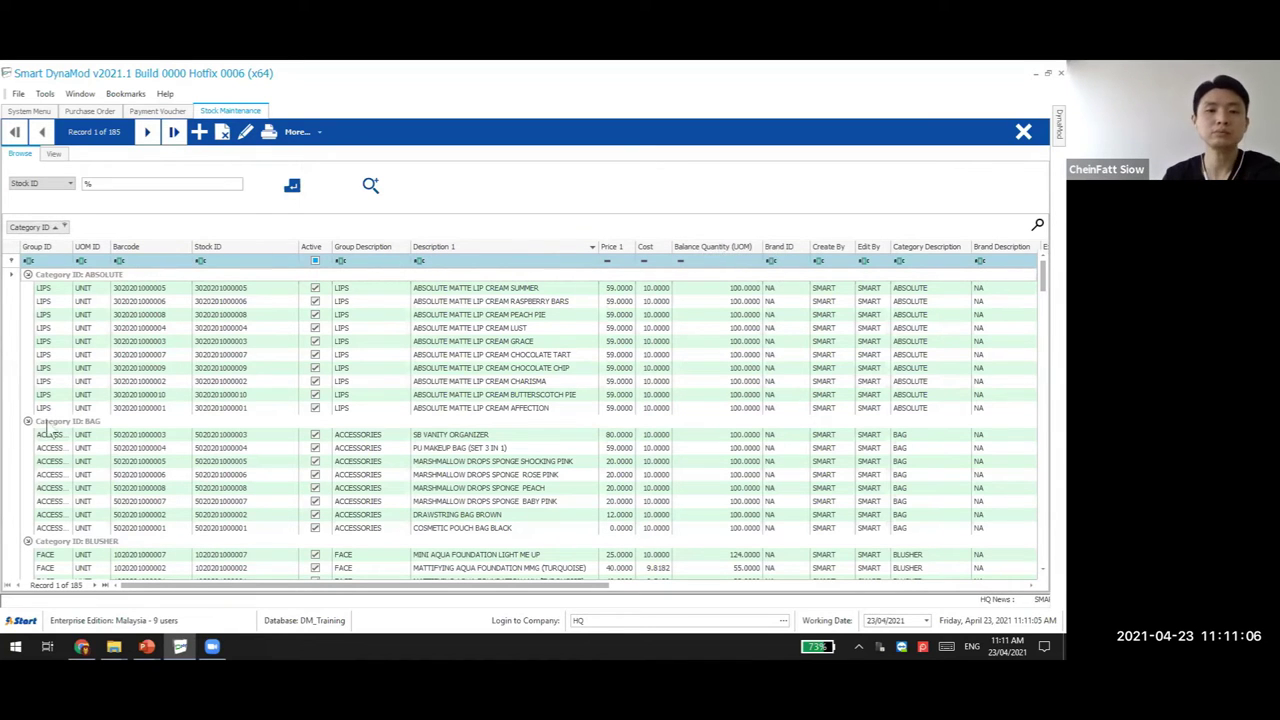
pyautogui.moveTo(47, 430); pyautogui.dragTo(103, 546)
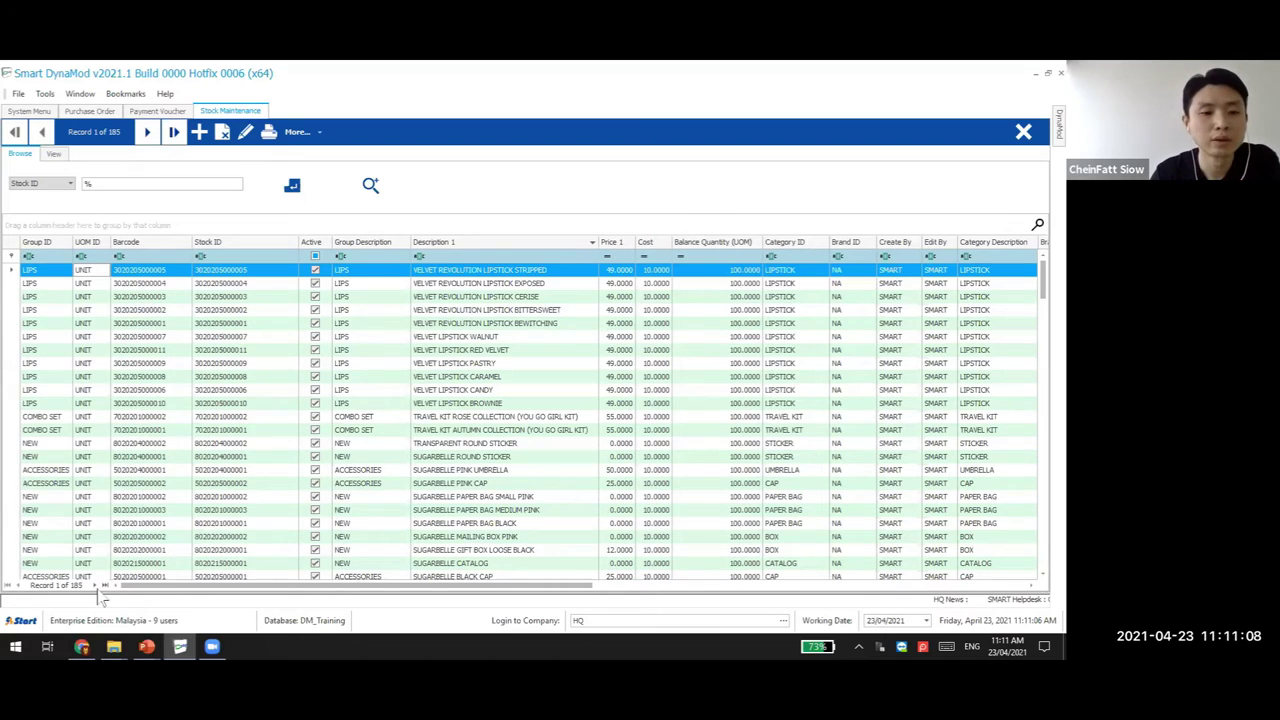
pyautogui.click(147, 646)
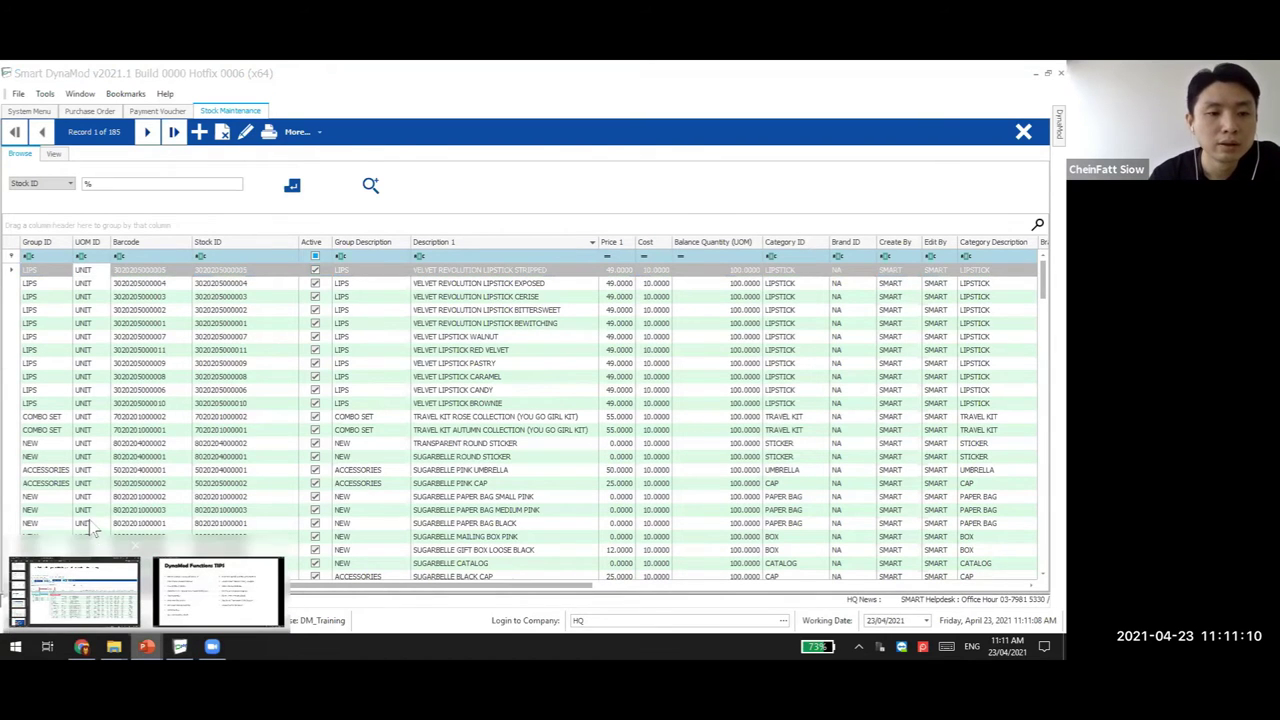
pyautogui.click(75, 592)
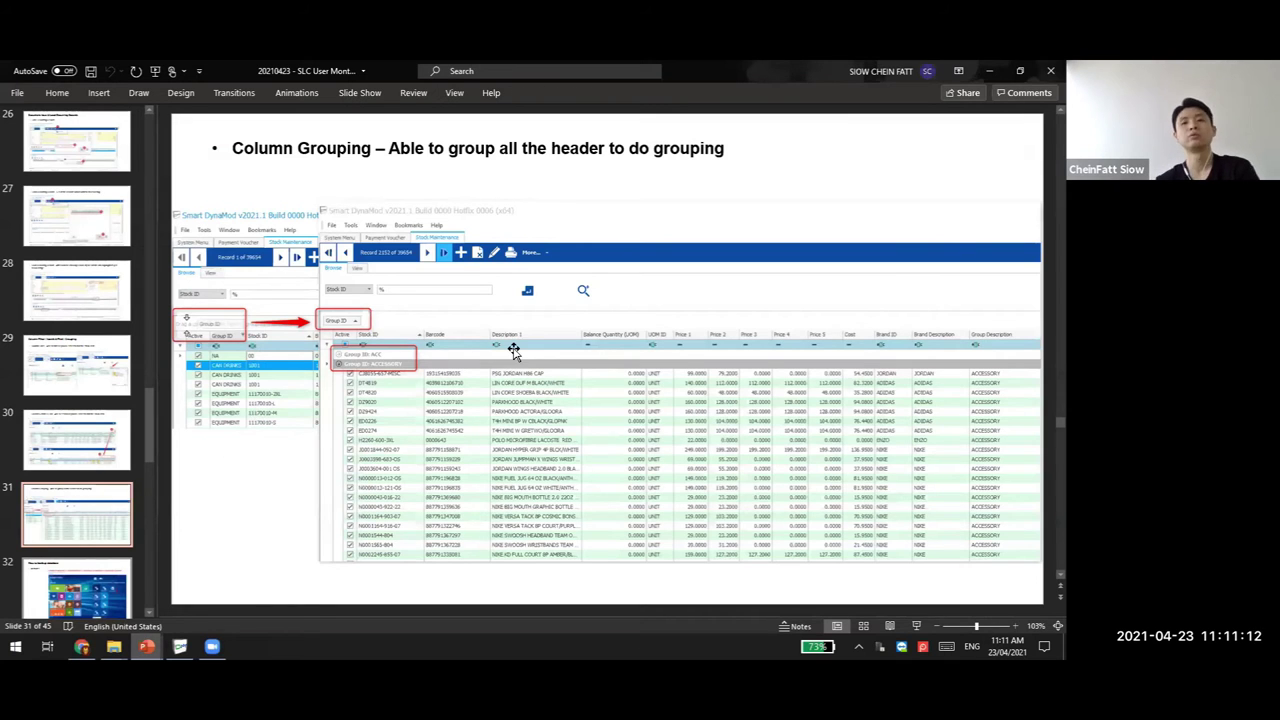
# Advance to slide 32, How to backup database, then switch back to Smart DynaMod
pyautogui.press('Down')
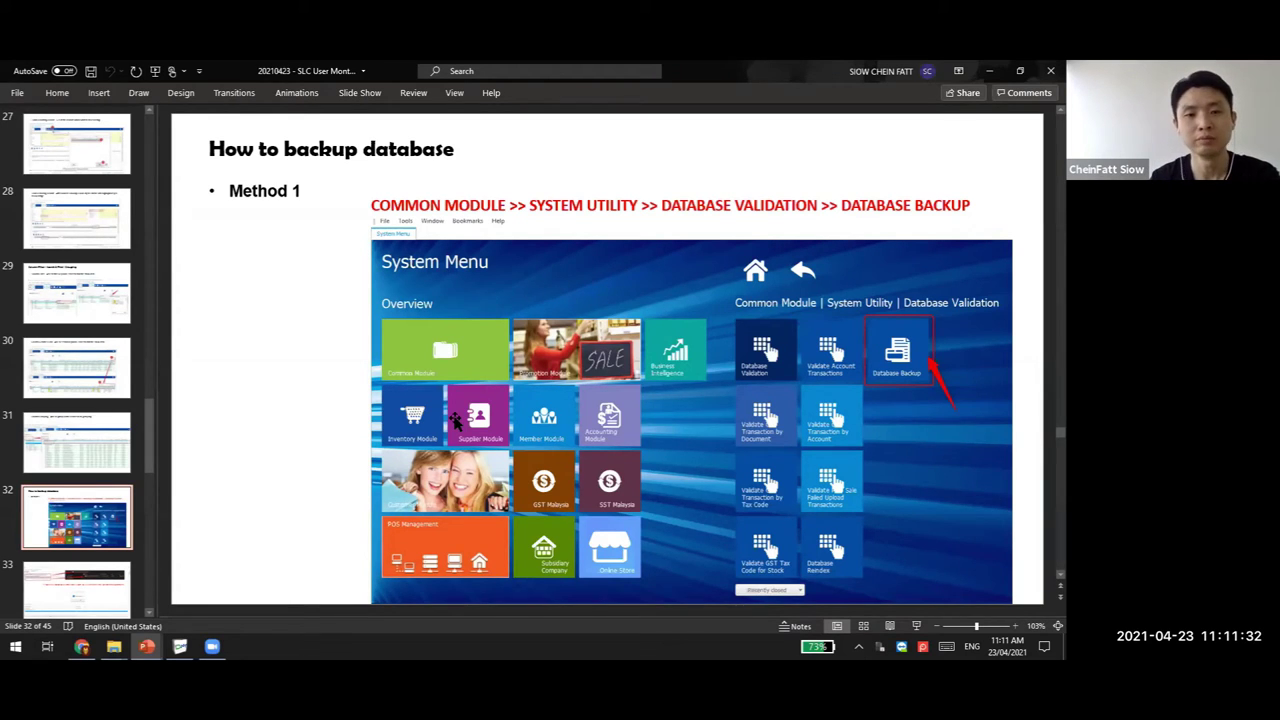
pyautogui.click(179, 645)
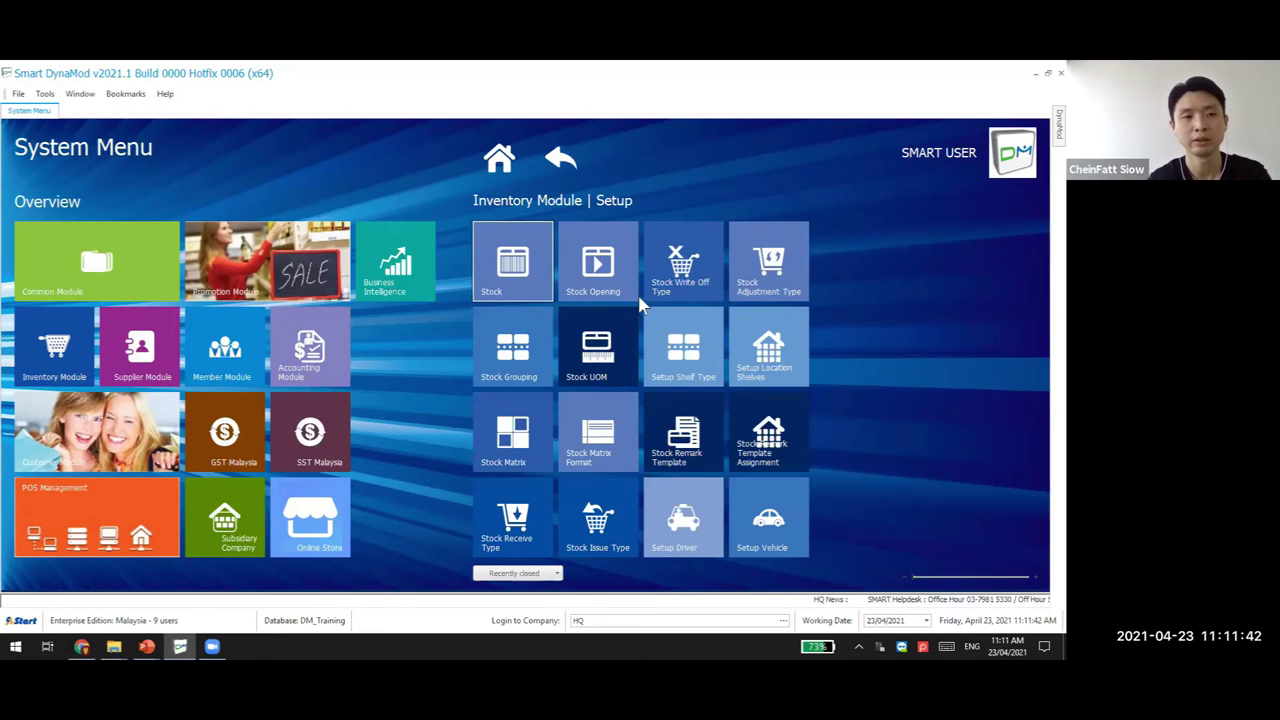
# Find the Database Backup form and back up DM_Training to DM_Training_20210423_111155.bak
pyautogui.write('Backup')
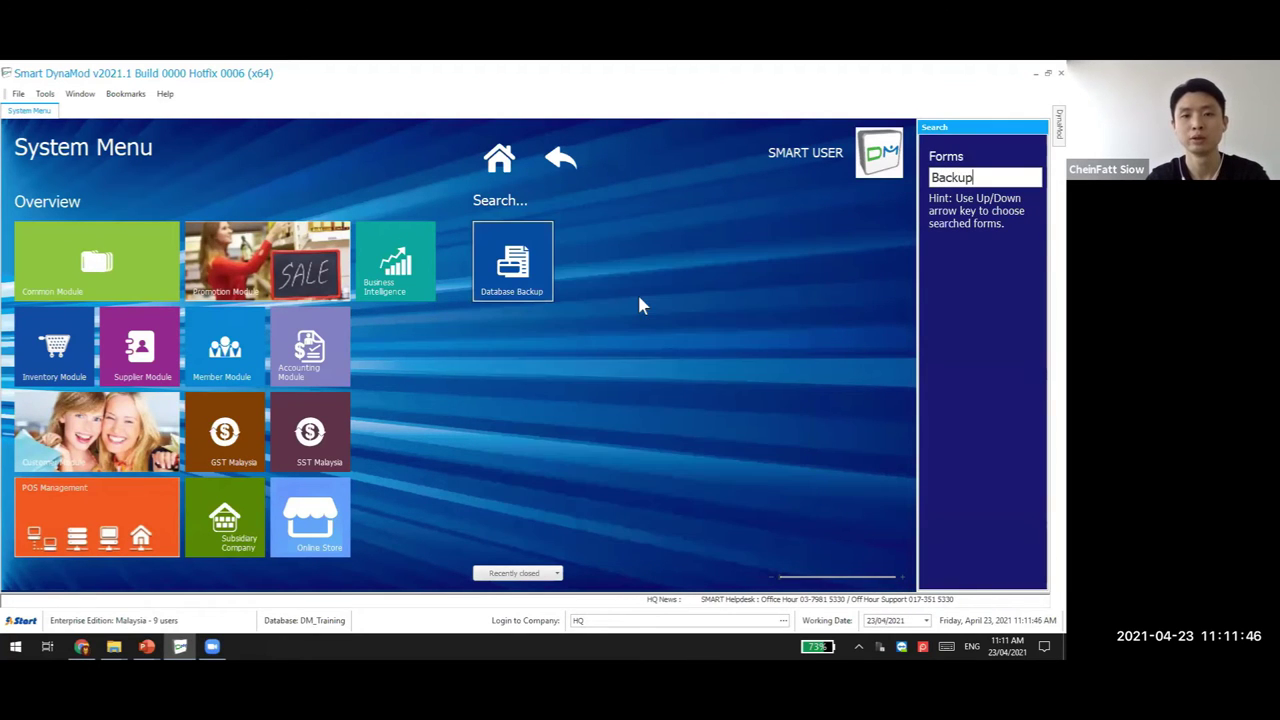
pyautogui.click(518, 283)
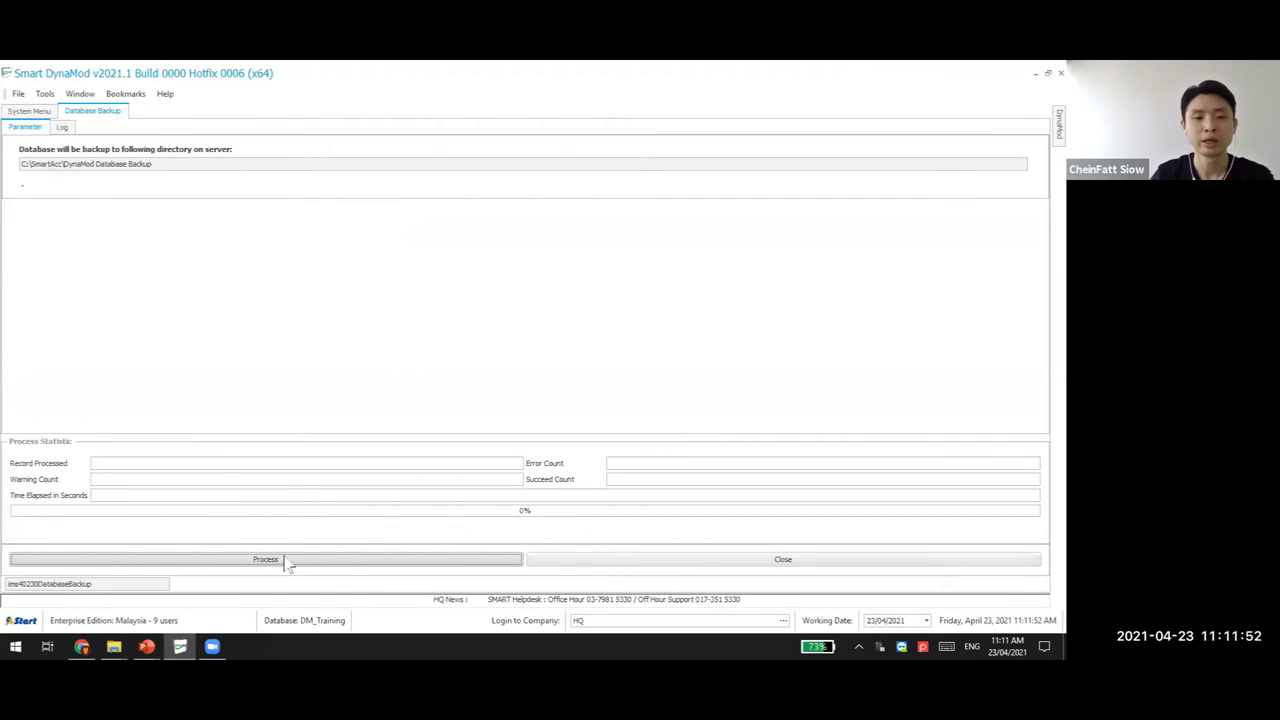
pyautogui.click(286, 559)
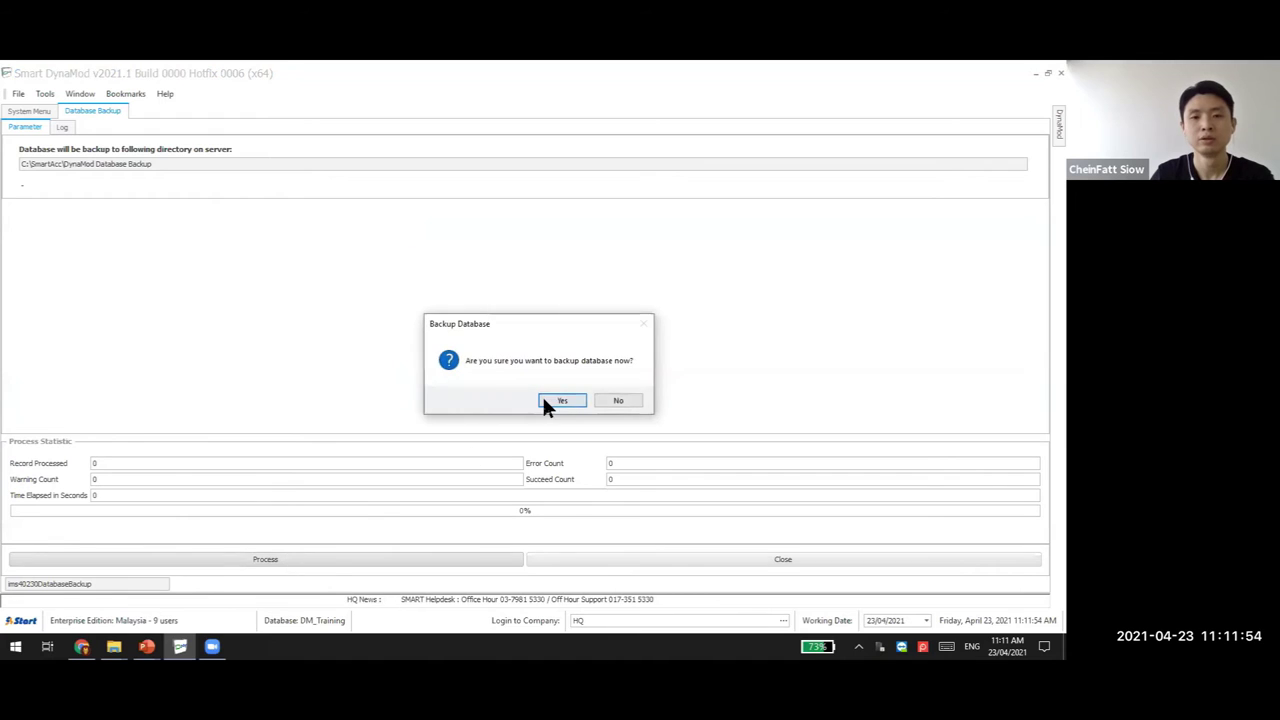
pyautogui.click(544, 399)
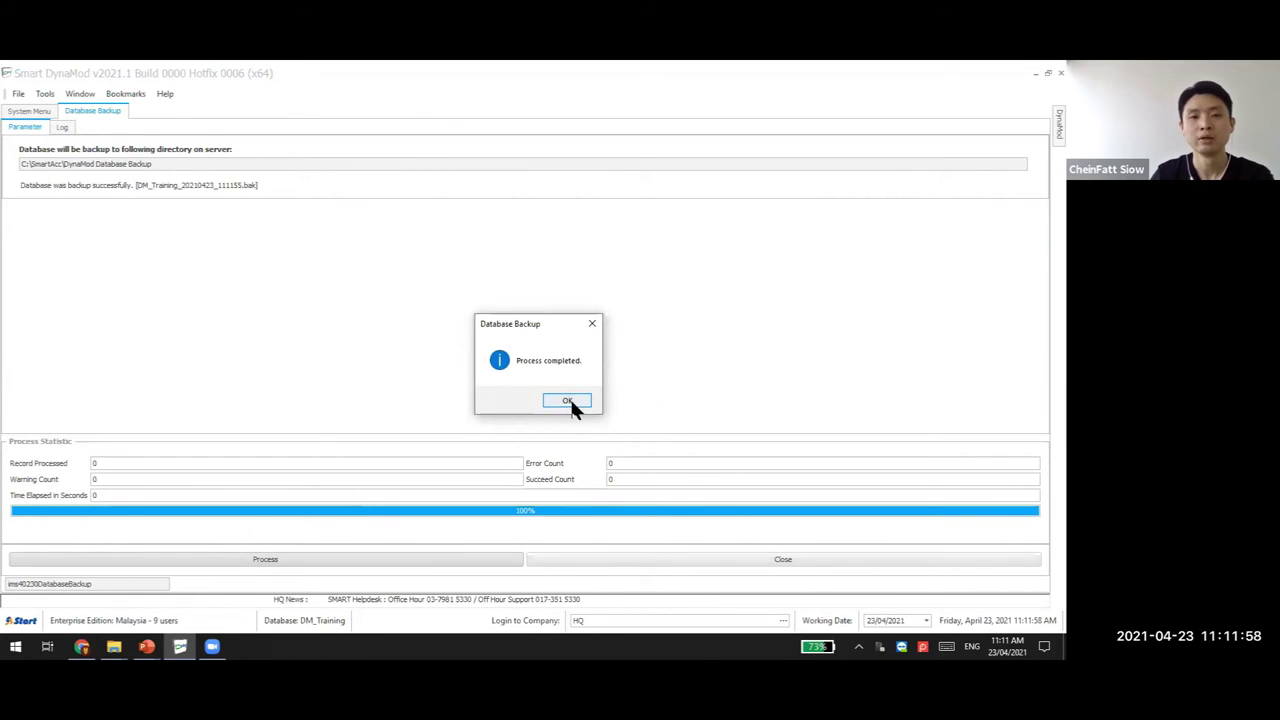
pyautogui.click(567, 400)
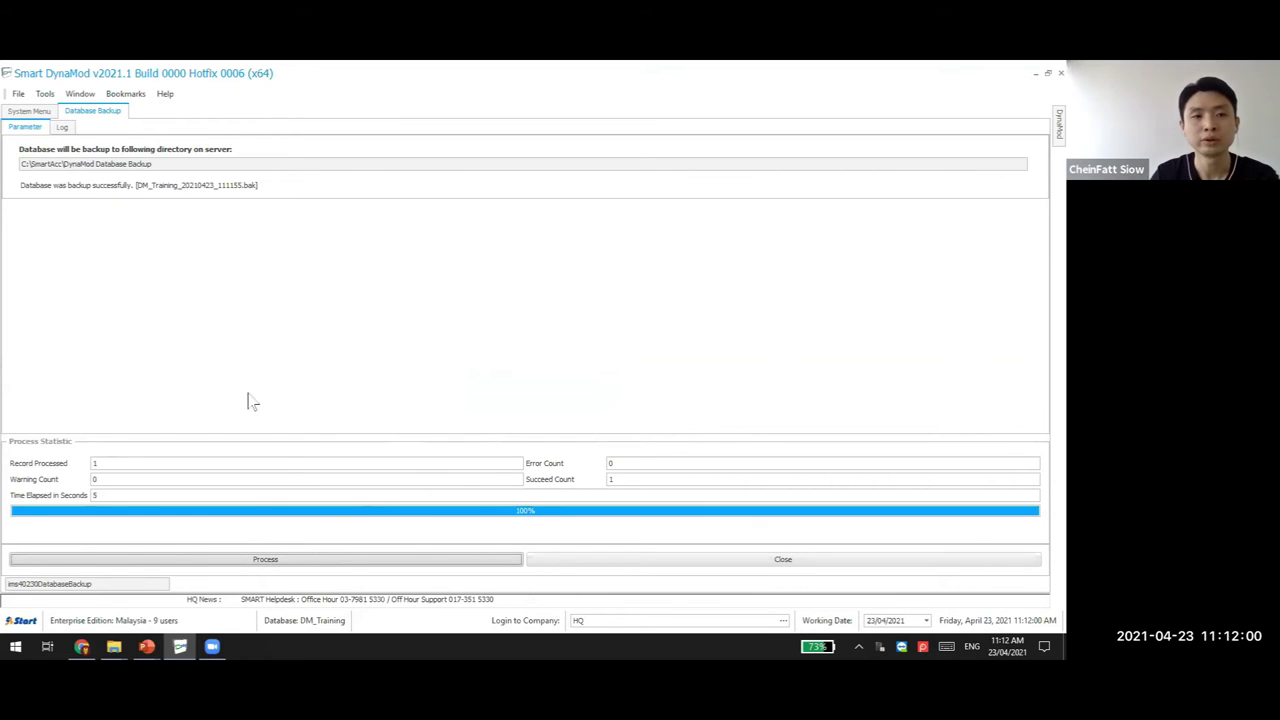
# Select and copy the full backup folder path shown on the Database Backup form
pyautogui.moveTo(160, 163); pyautogui.dragTo(20, 164)
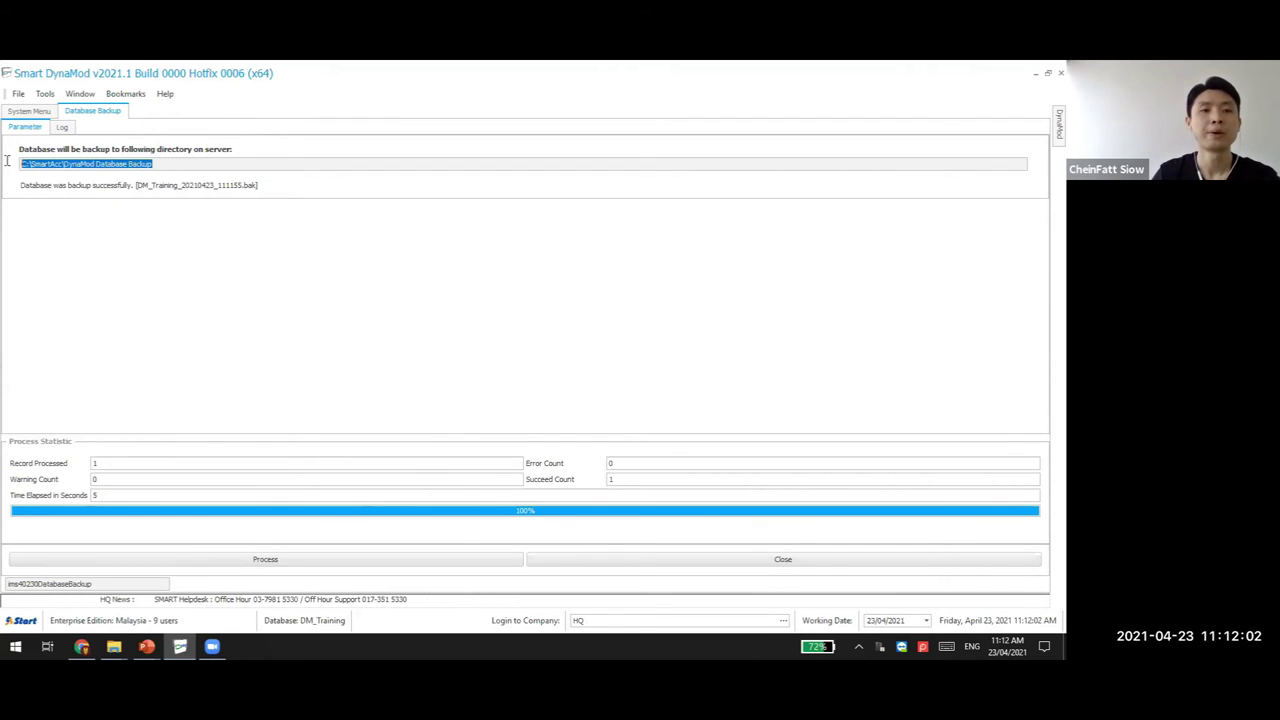
pyautogui.moveTo(172, 160); pyautogui.dragTo(20, 163)
pyautogui.click(183, 160)
pyautogui.moveTo(183, 160); pyautogui.dragTo(7, 160)
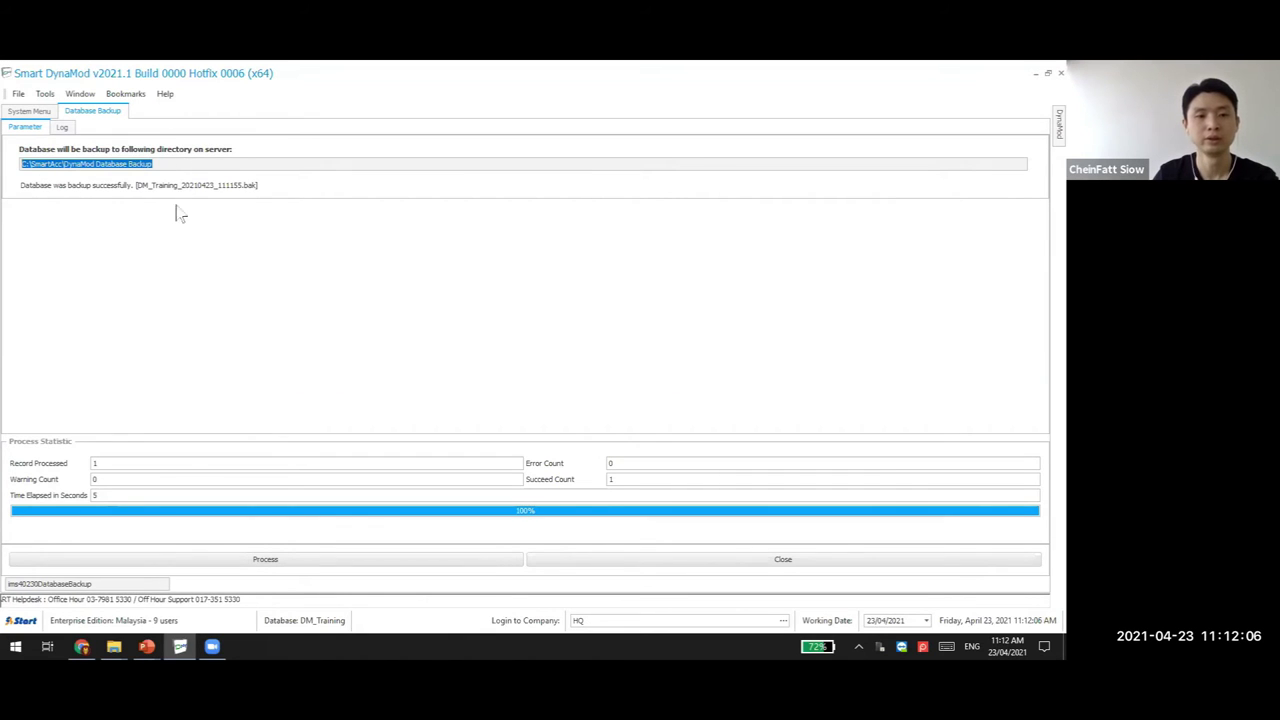
pyautogui.moveTo(164, 167); pyautogui.dragTo(7, 162)
pyautogui.hotkey('ctrl', 'c')
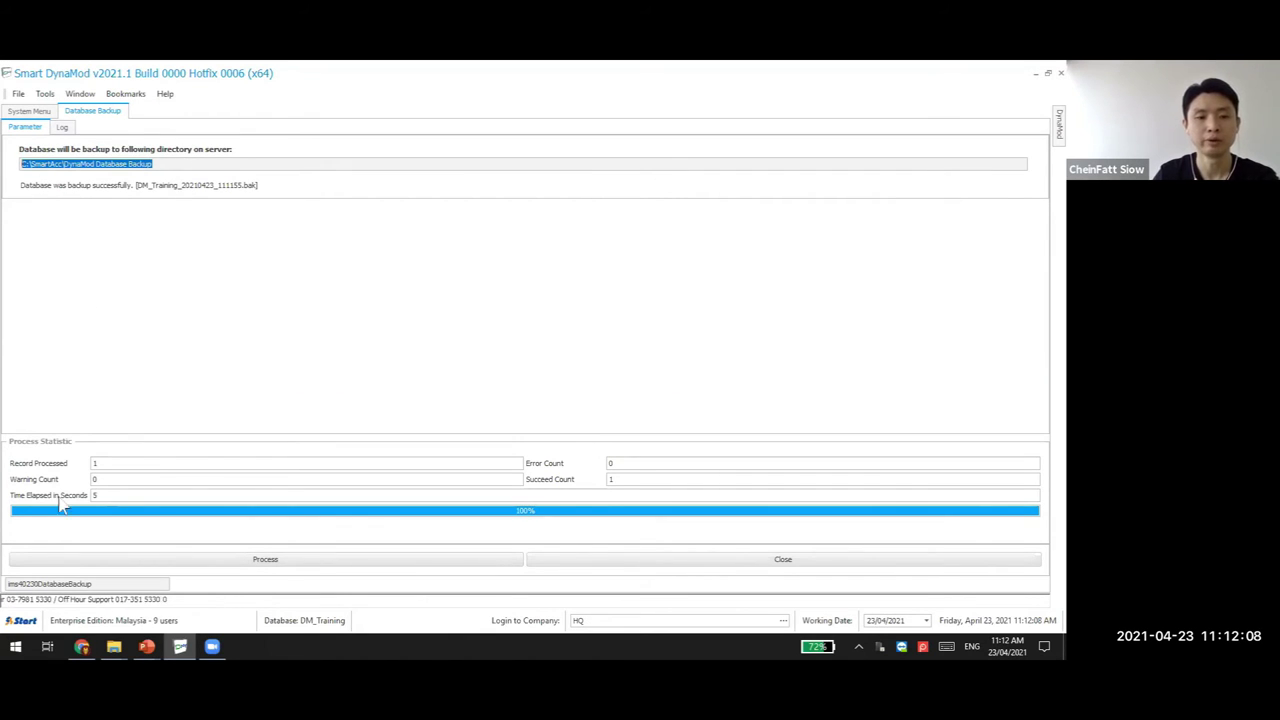
pyautogui.click(114, 646)
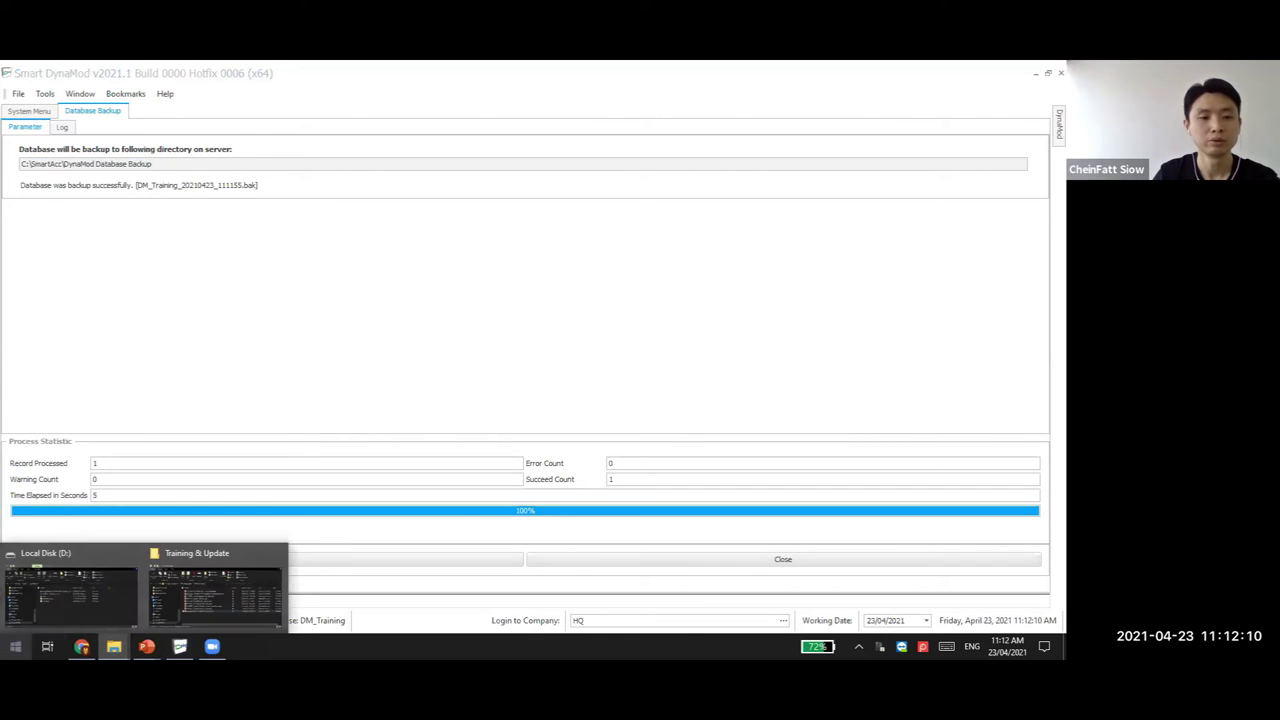
# Open the copied backup path in a new File Explorer window, check the two .bak files, then minimize it
pyautogui.press('super')
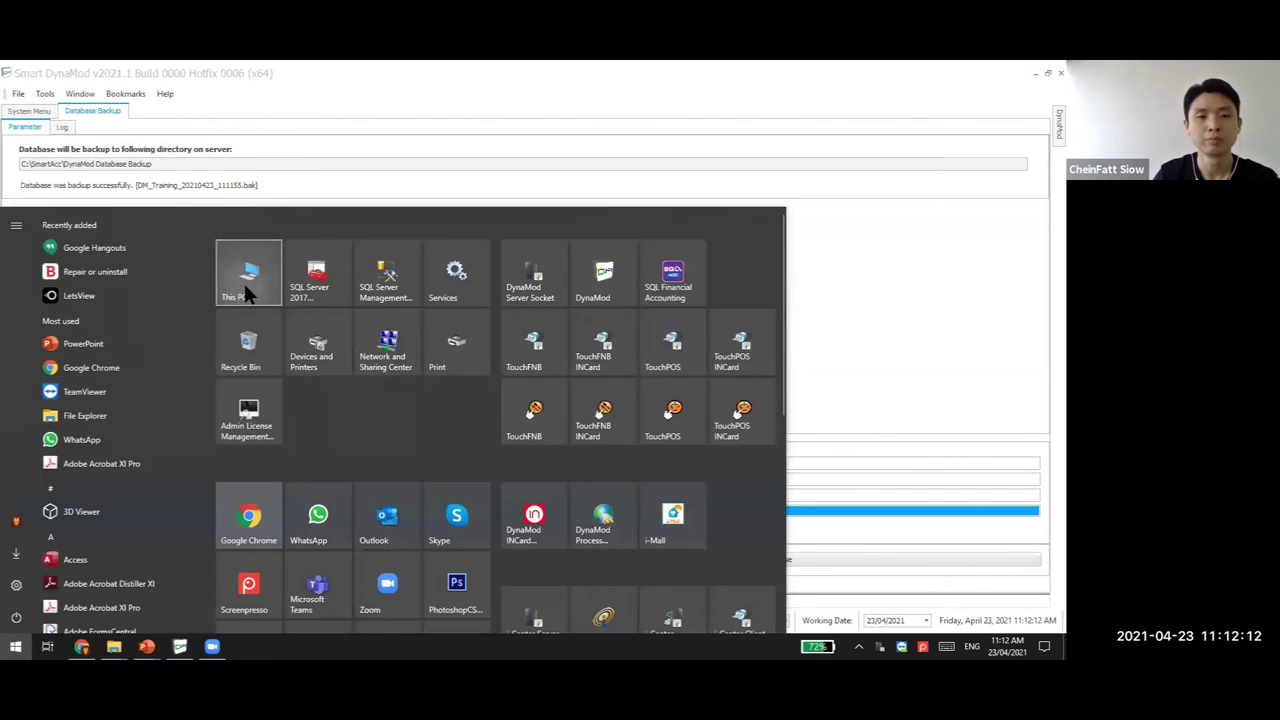
pyautogui.press('super+e')
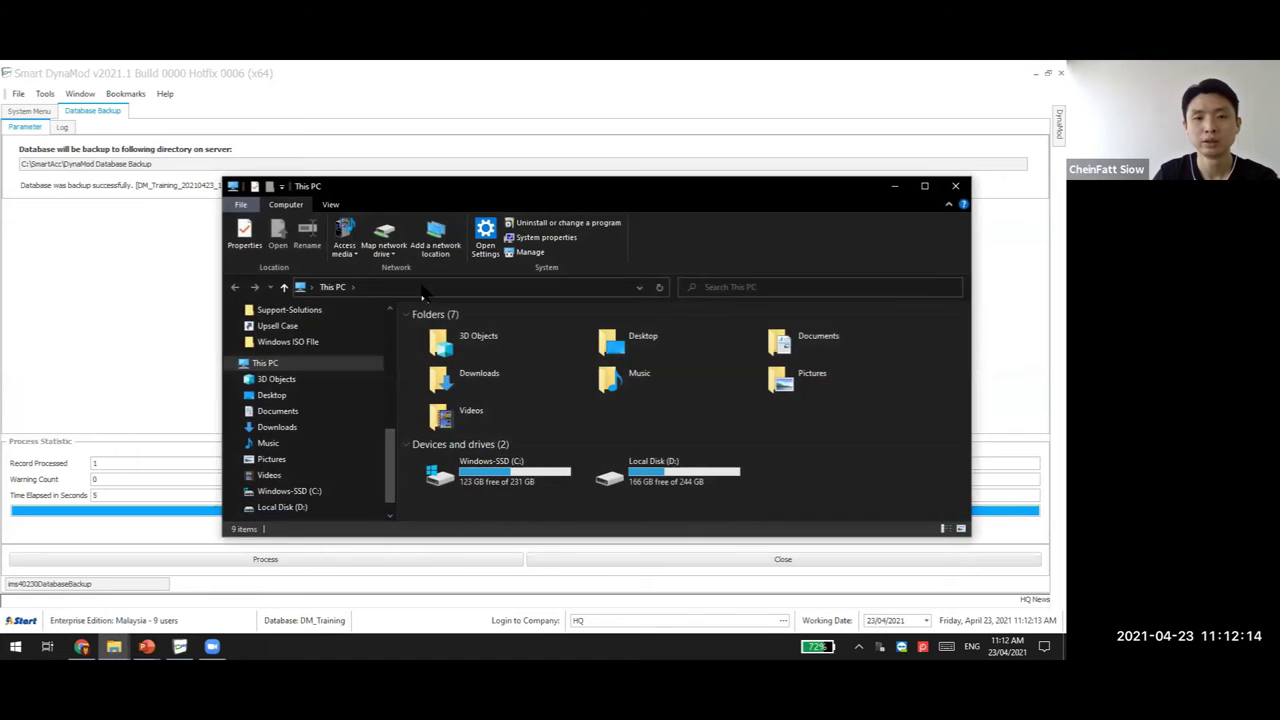
pyautogui.hotkey('alt', 'd')
pyautogui.hotkey('ctrl', 'v')
pyautogui.press('Return')
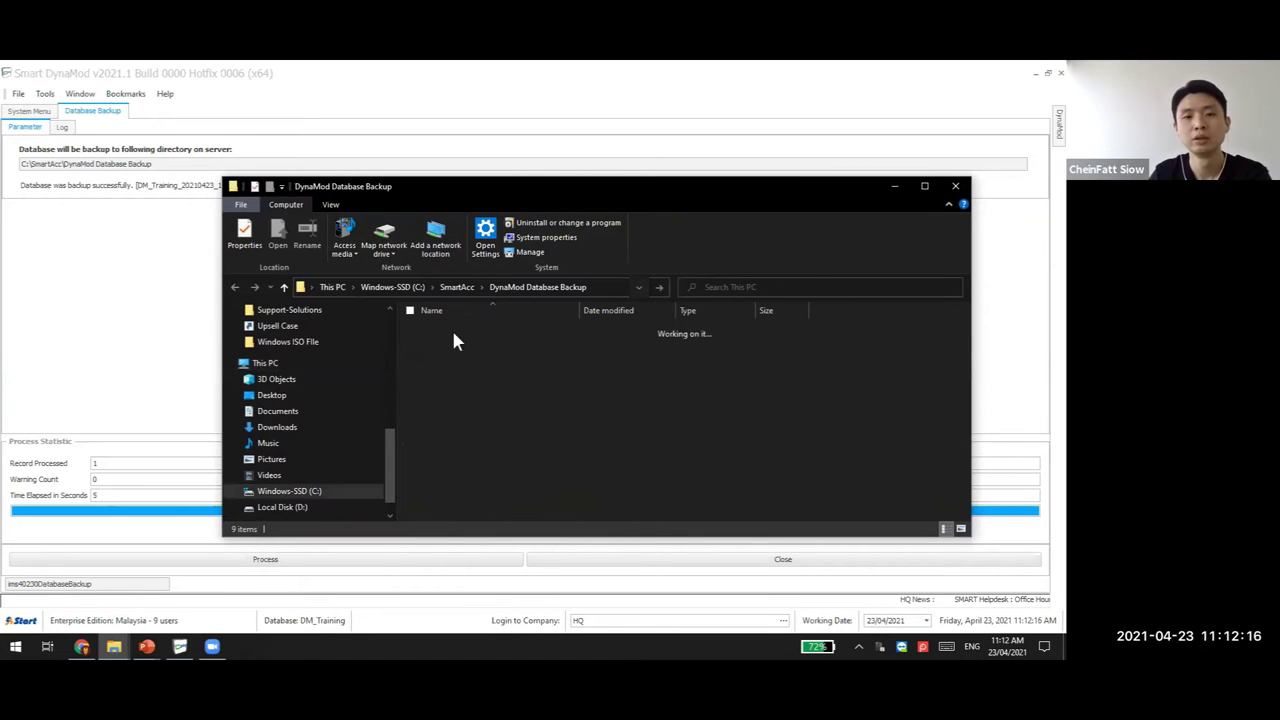
pyautogui.moveTo(575, 404); pyautogui.dragTo(402, 325)
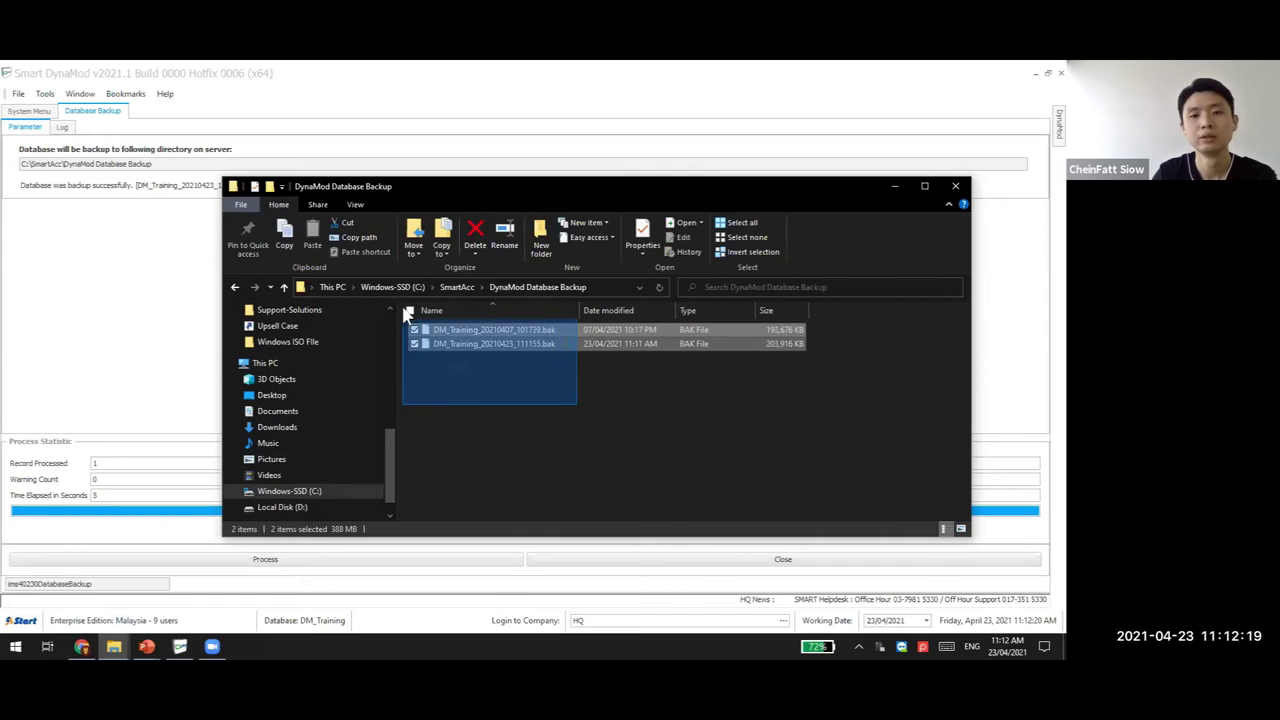
pyautogui.click(505, 397)
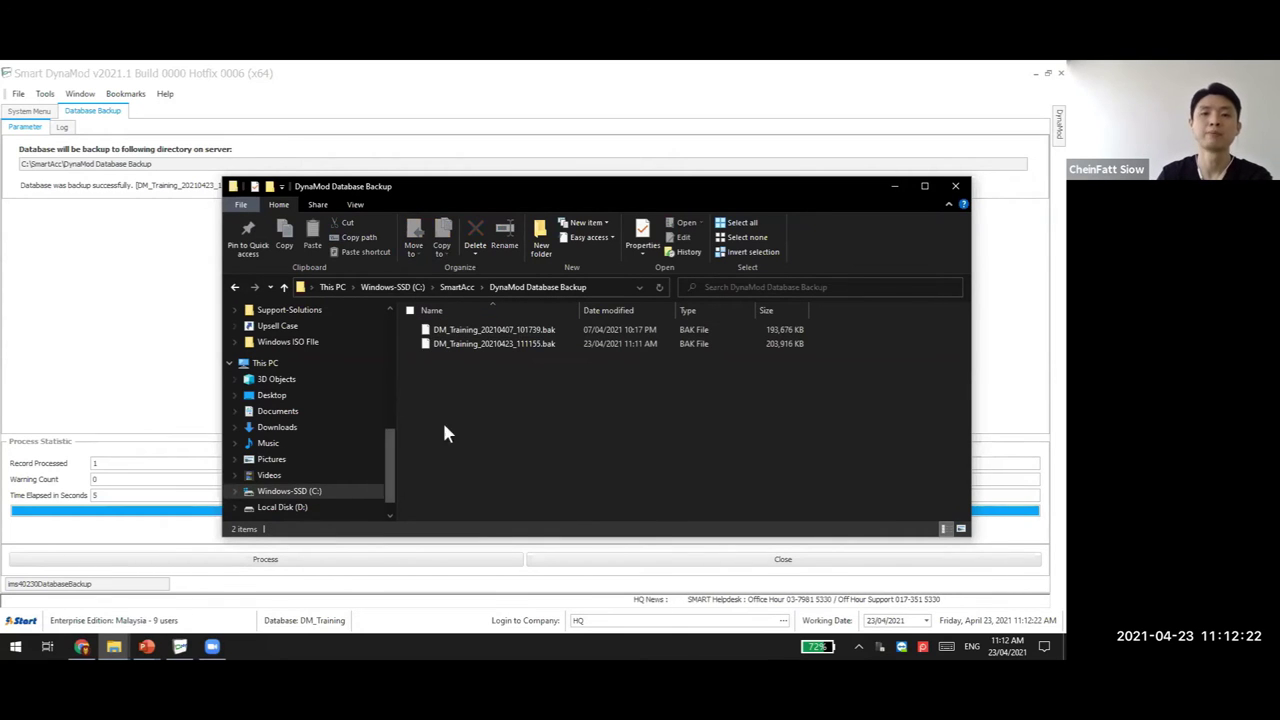
pyautogui.click(886, 188)
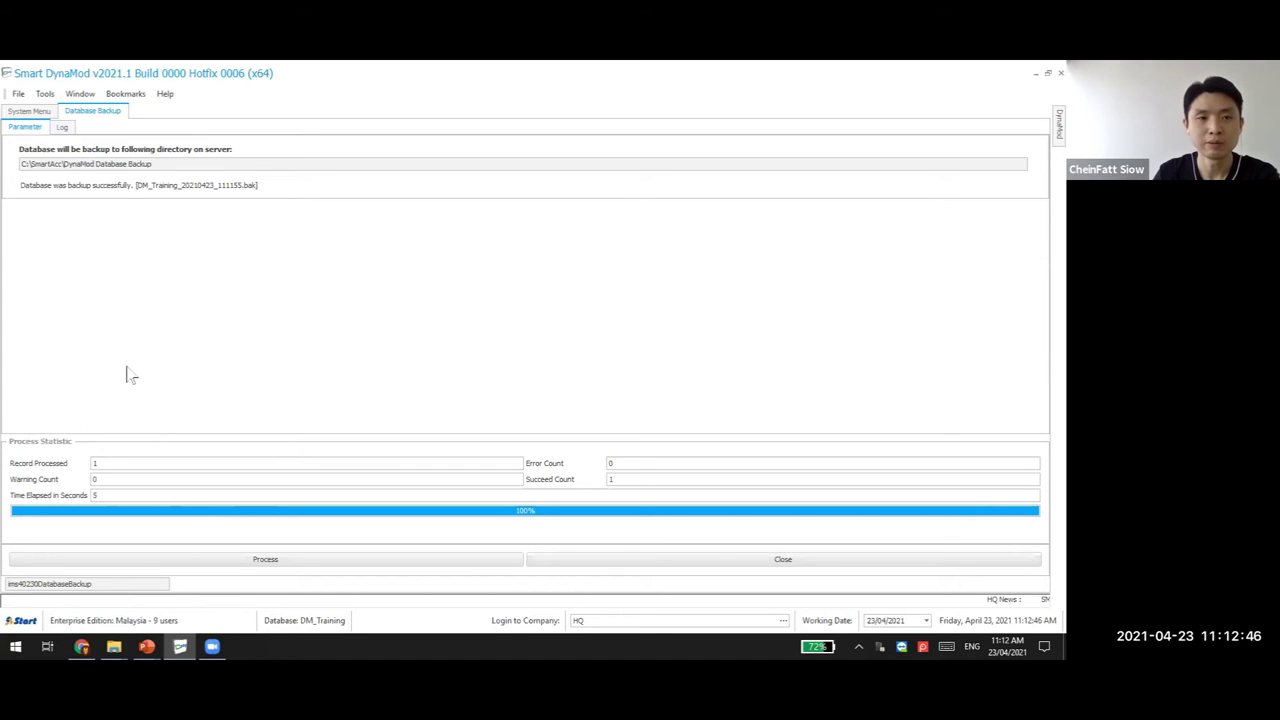
pyautogui.moveTo(166, 167); pyautogui.dragTo(7, 172)
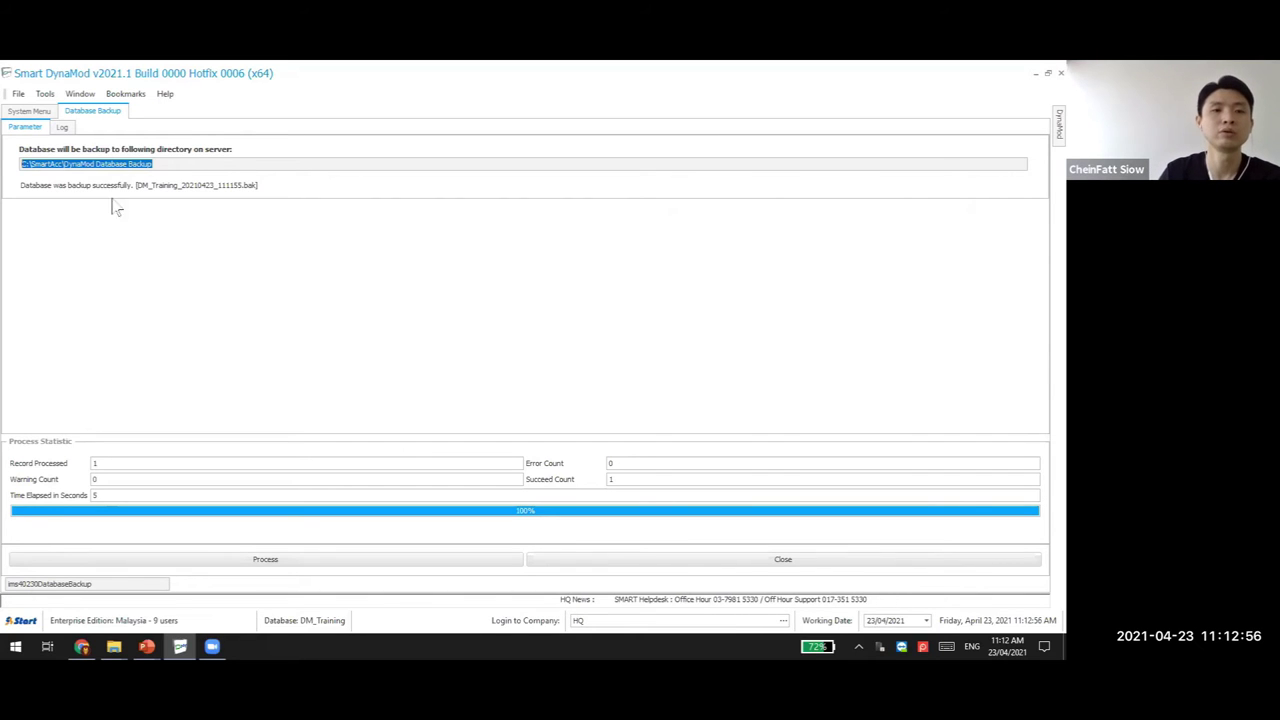
pyautogui.moveTo(160, 164); pyautogui.dragTo(7, 160)
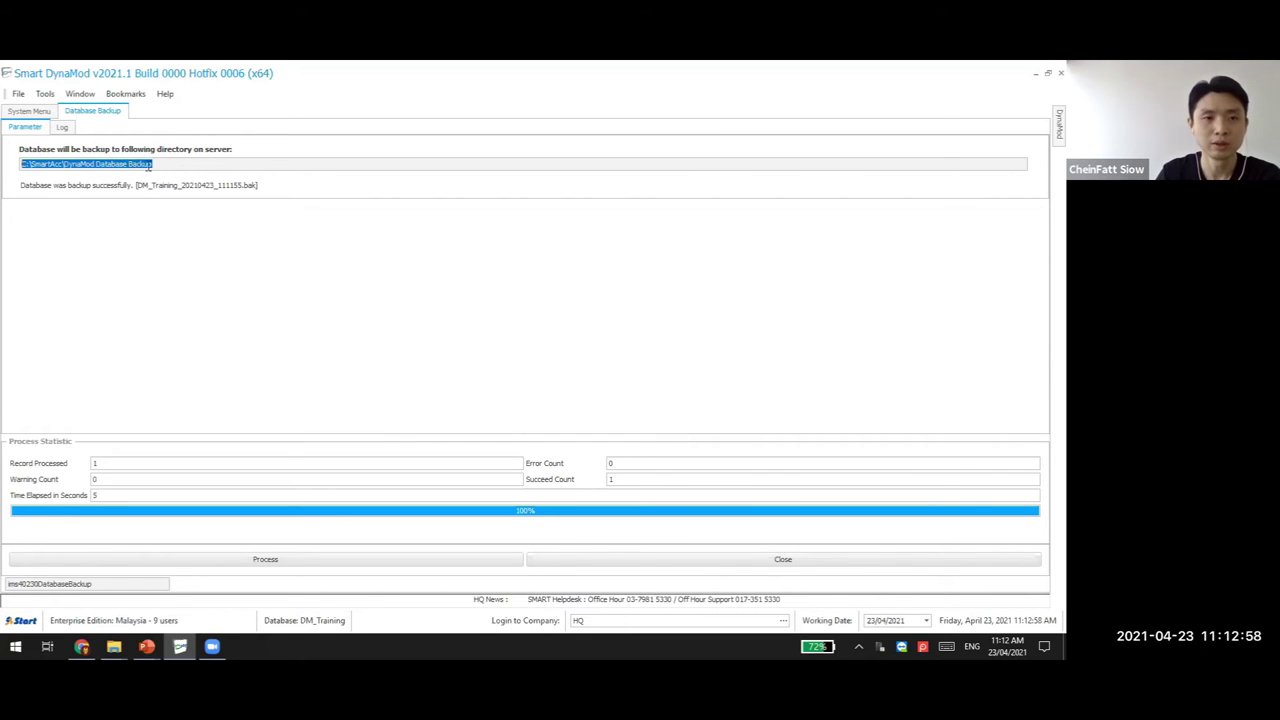
pyautogui.click(130, 163)
pyautogui.tripleClick(130, 163)
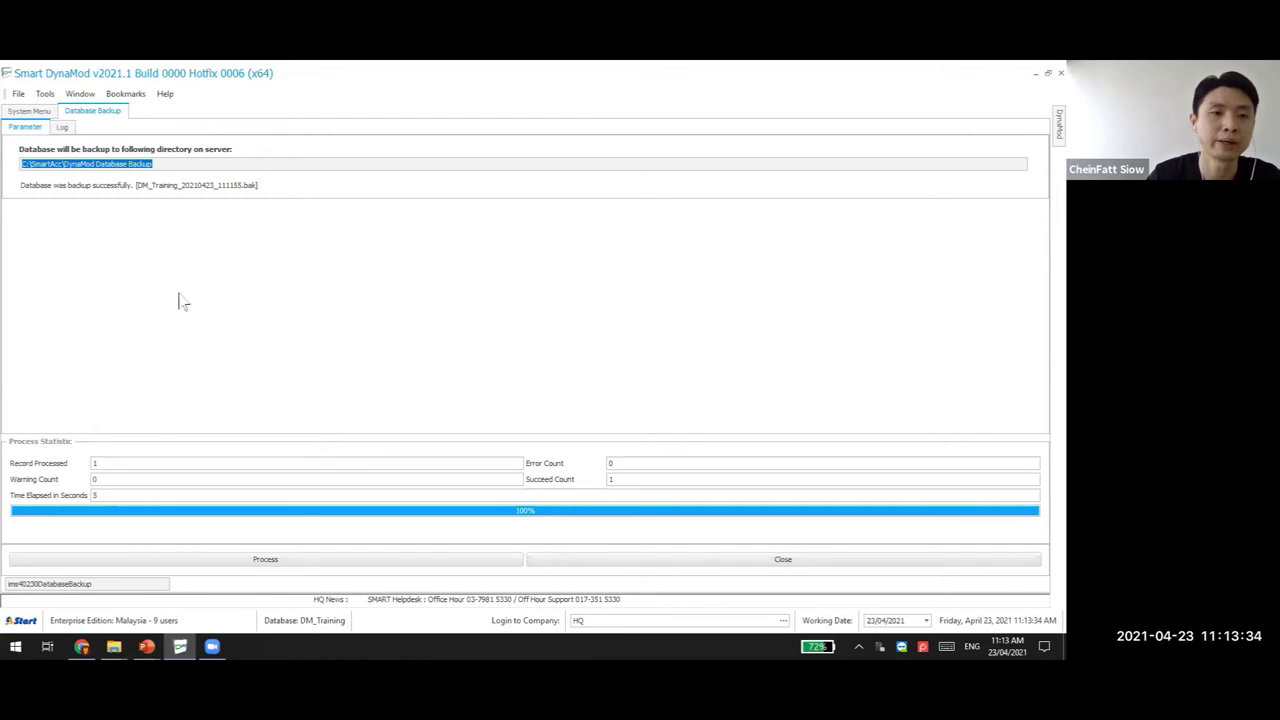
pyautogui.click(147, 646)
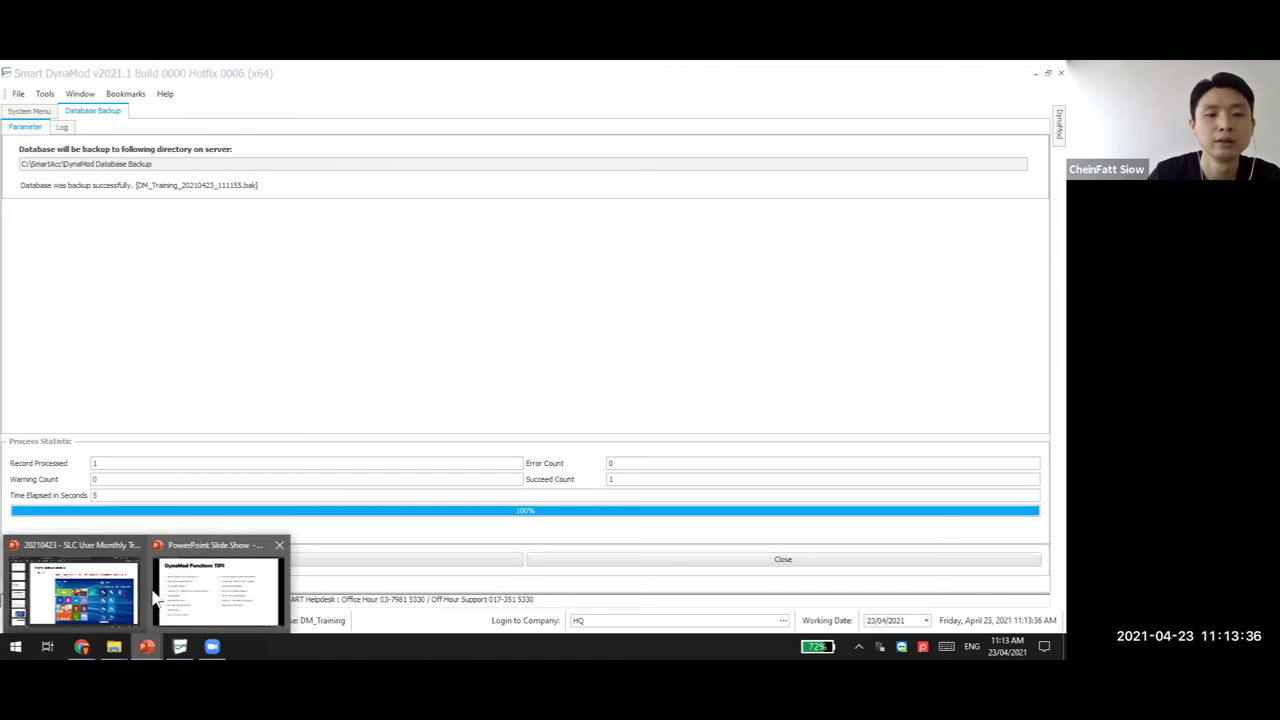
# Scroll the PowerPoint deck to slide 33 on server-only backups, then return to Smart DynaMod
pyautogui.click(80, 590)
pyautogui.scroll(-2, 633, 341)
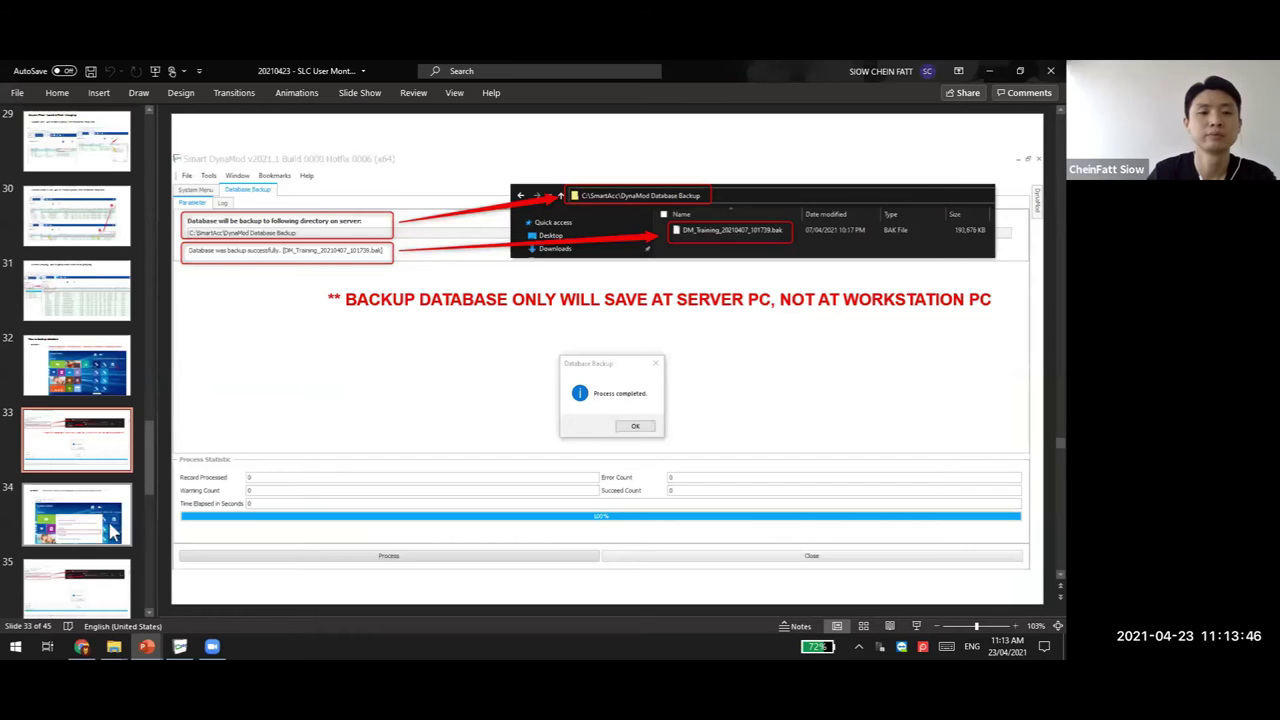
pyautogui.click(180, 646)
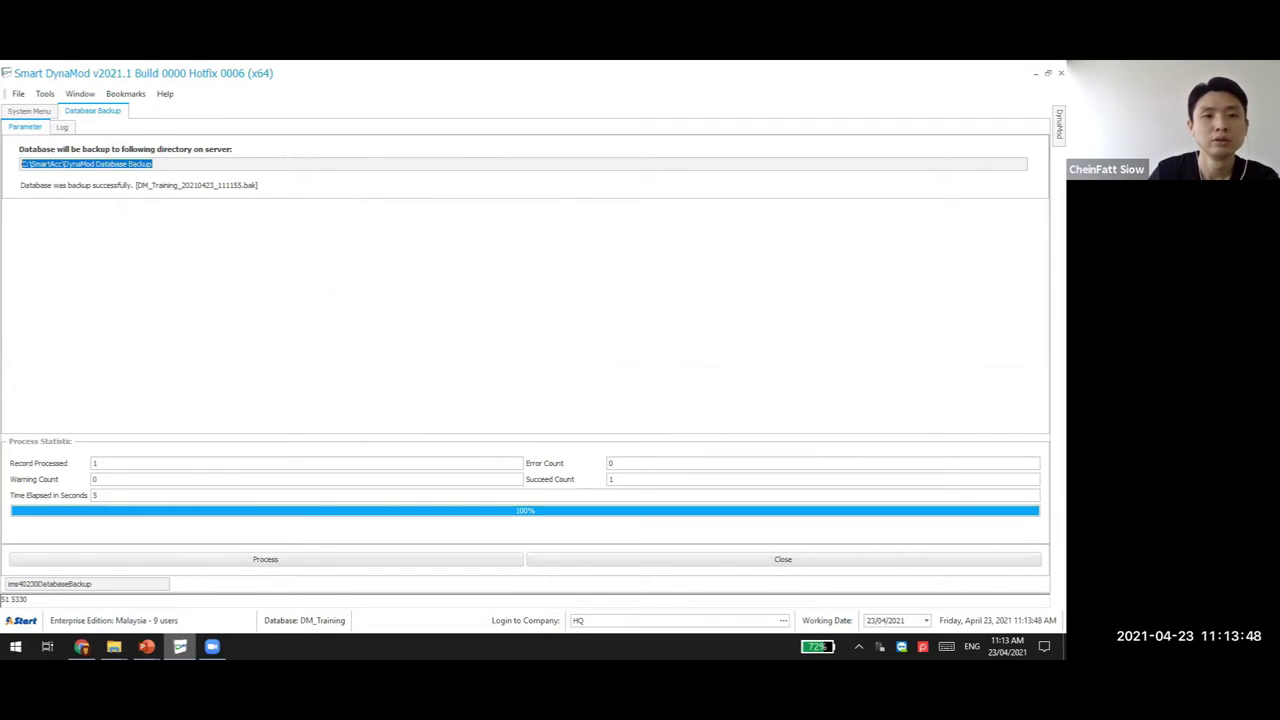
# Close the Database Backup form and choose to exit Smart DynaMod
pyautogui.click(891, 561)
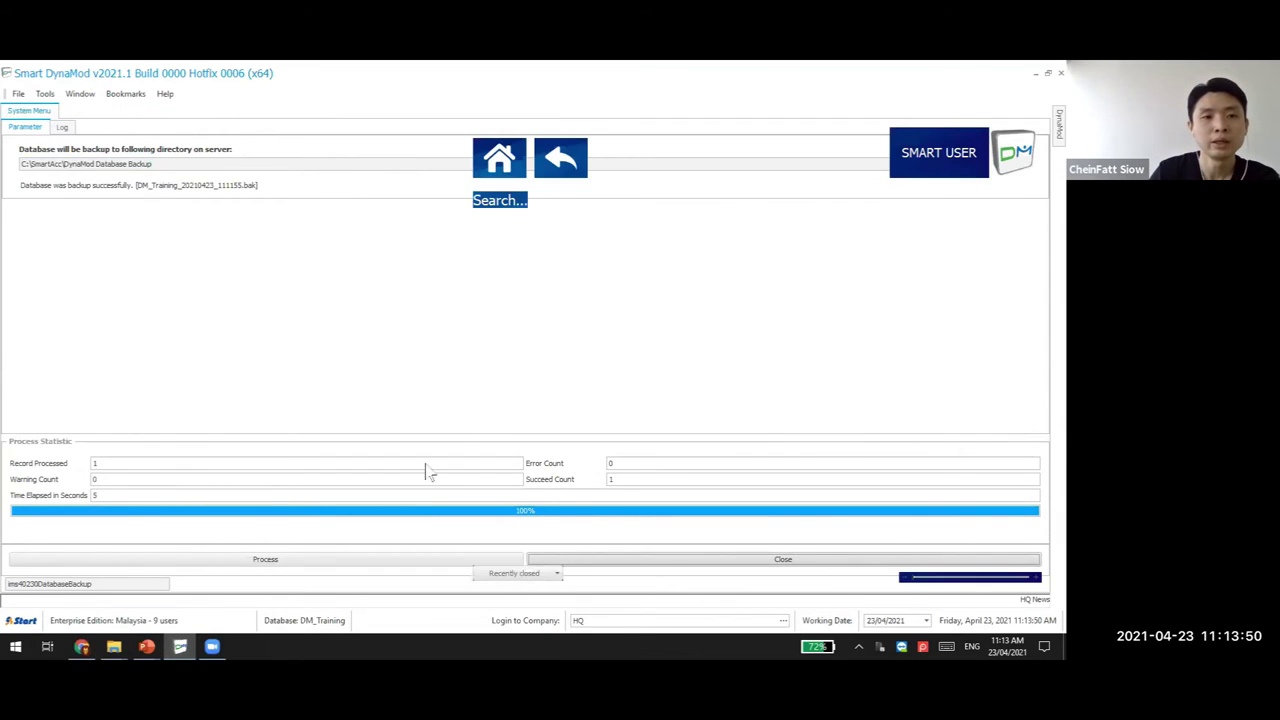
pyautogui.click(18, 94)
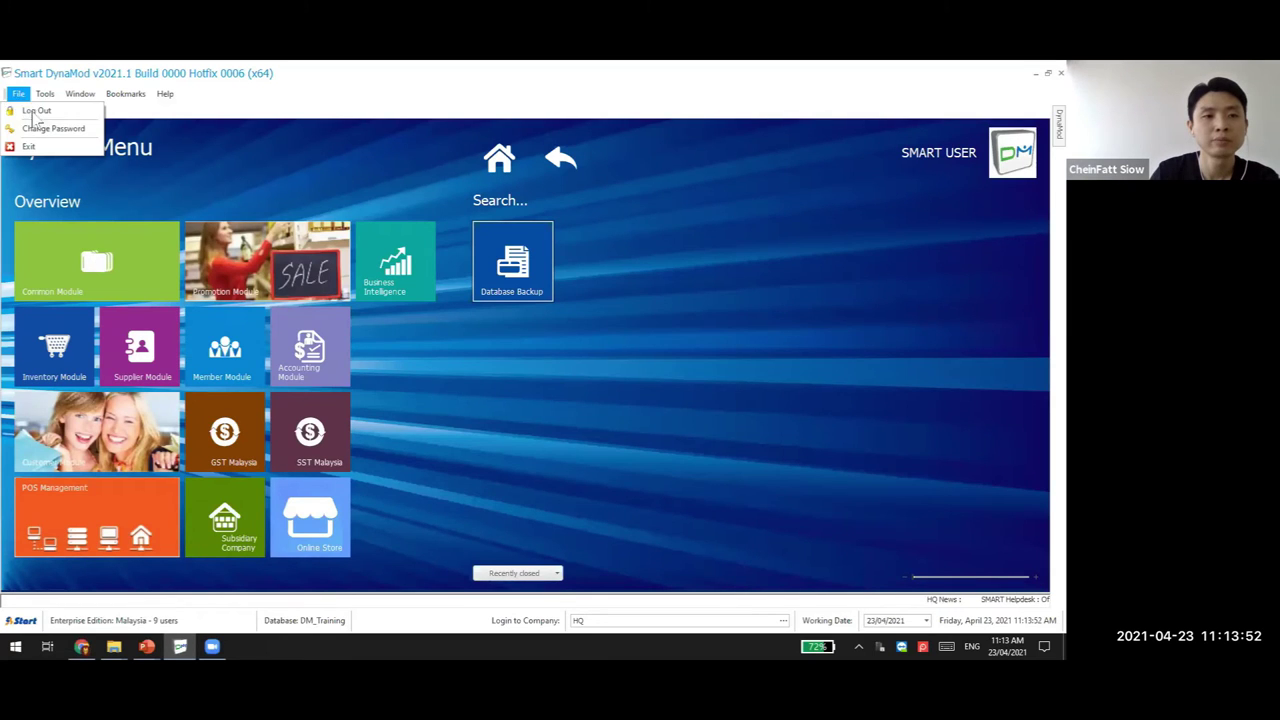
pyautogui.click(24, 146)
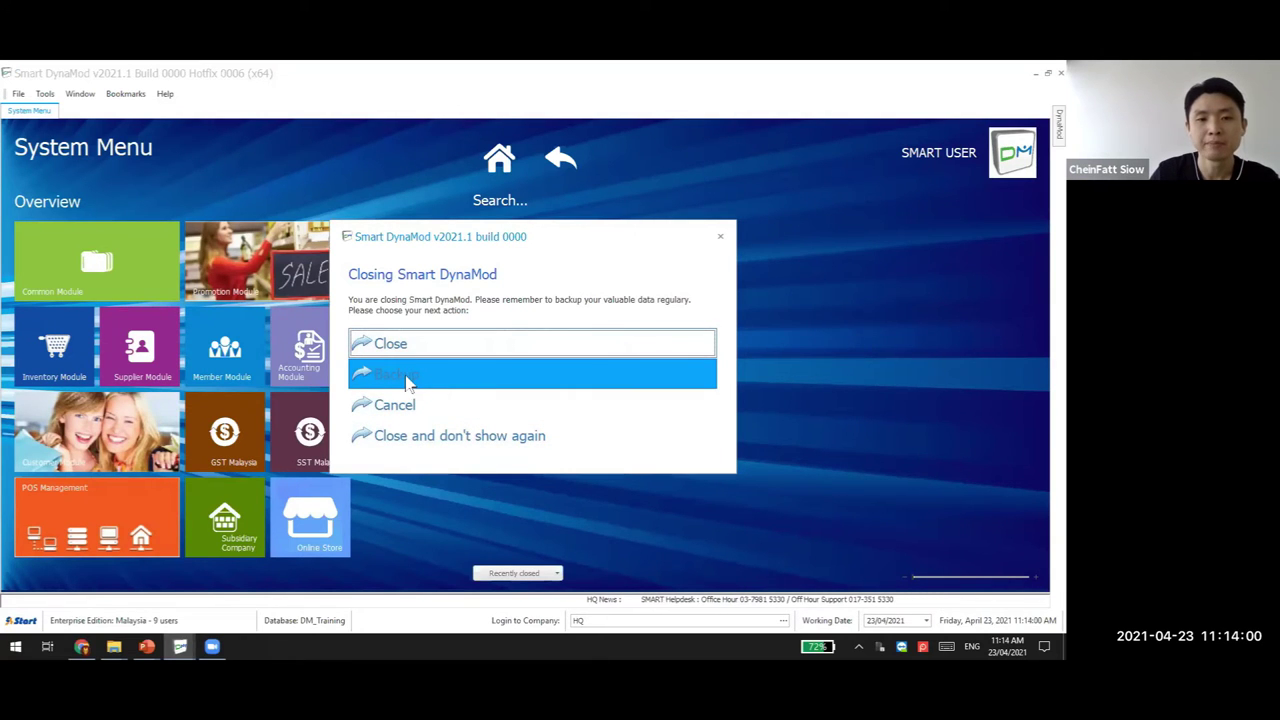
# Back up DM_Training from the closing prompt and acknowledge the completed backup
pyautogui.click(405, 376)
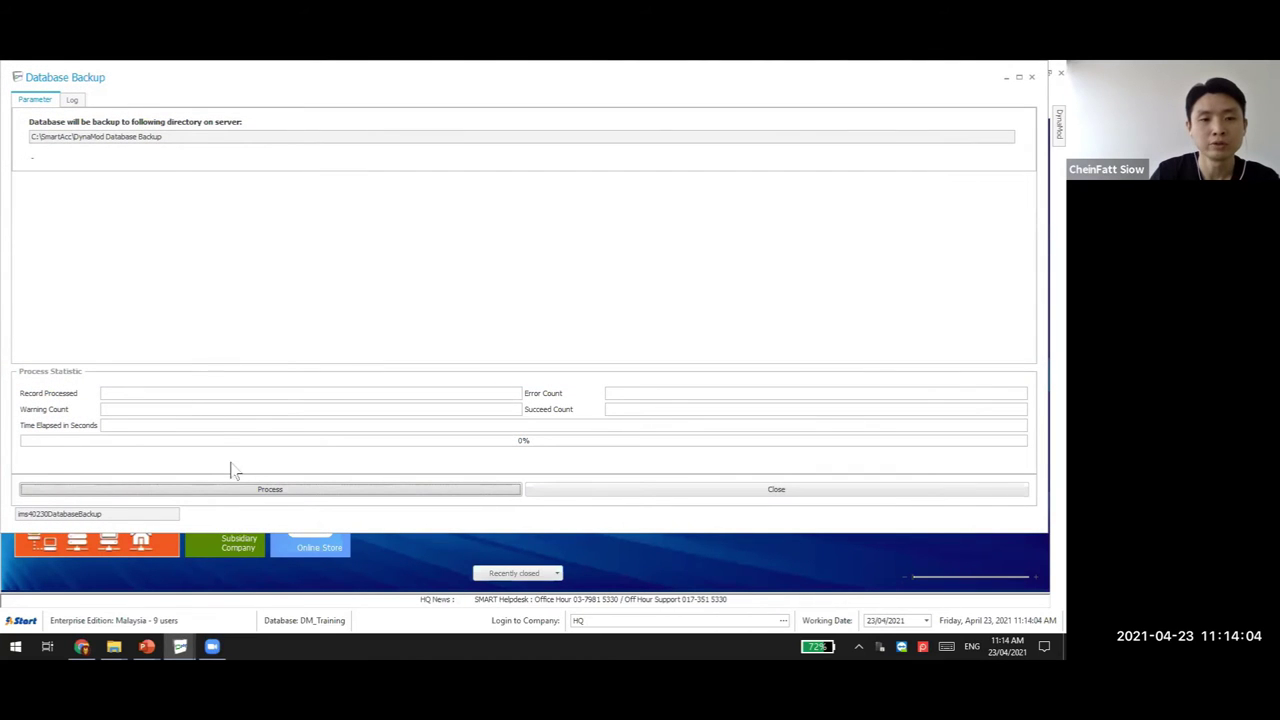
pyautogui.click(328, 490)
pyautogui.click(556, 401)
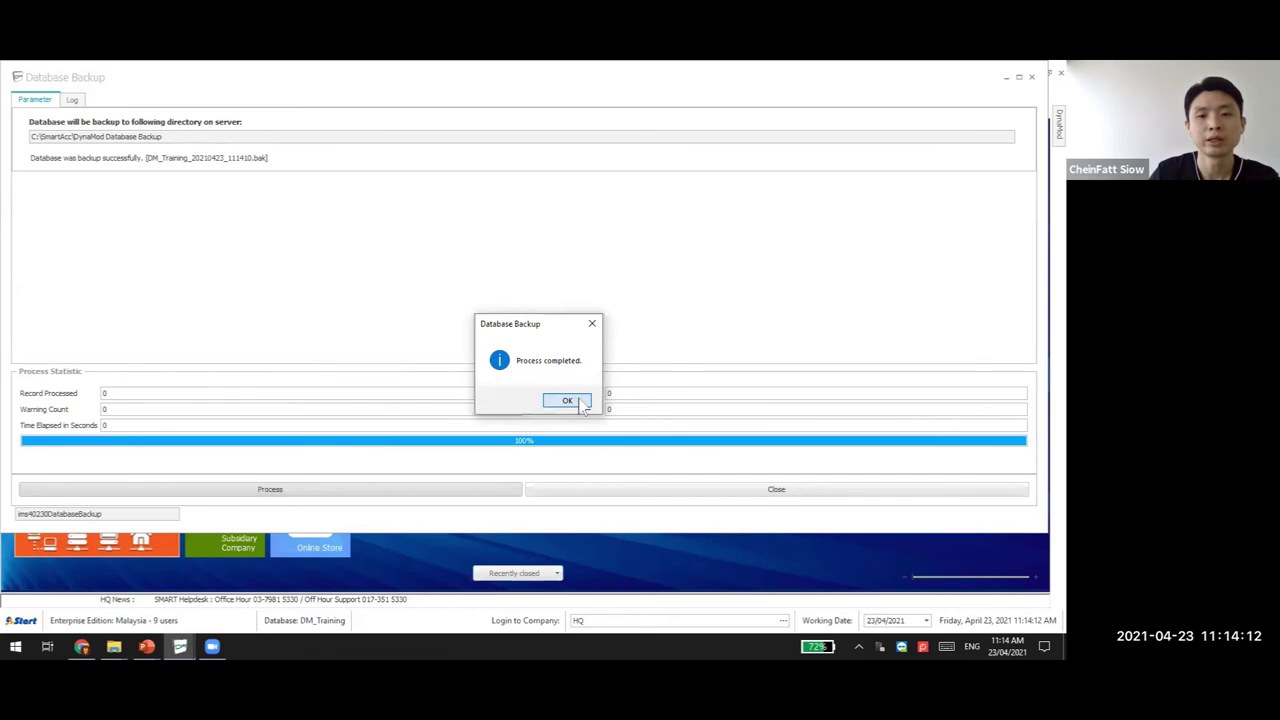
pyautogui.click(566, 401)
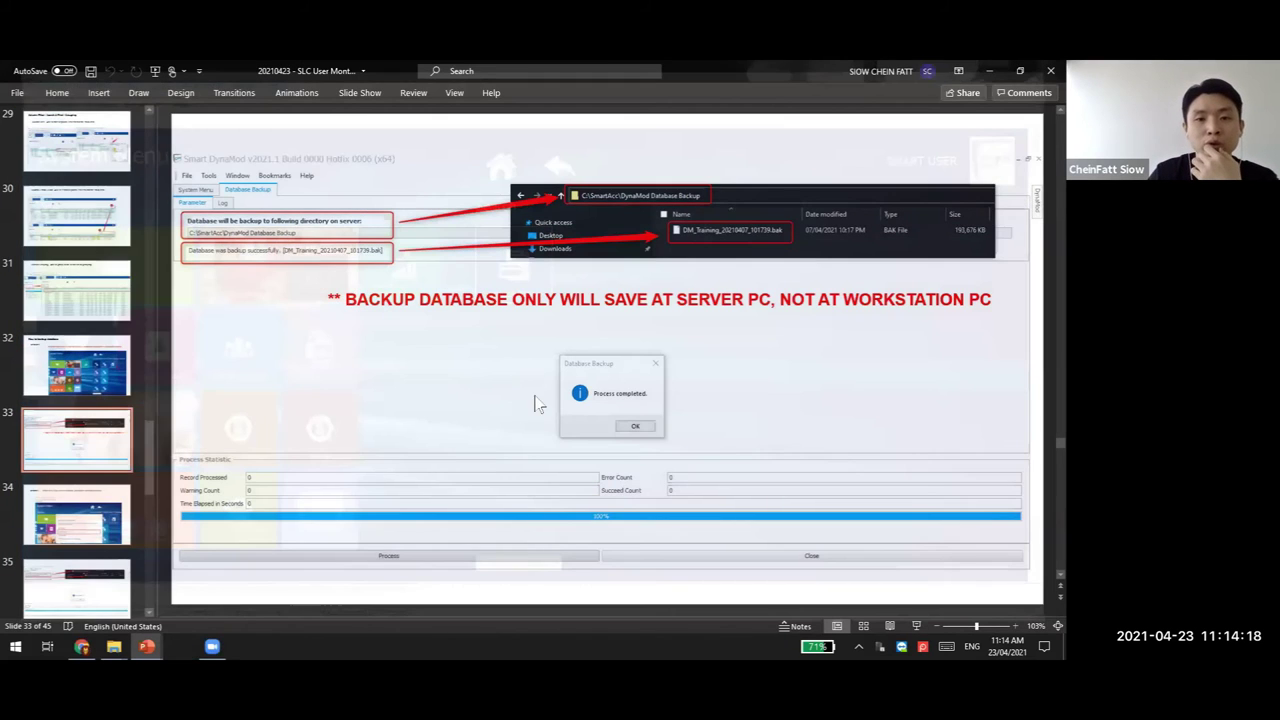
# Relaunch Smart DynaMod from the Start menu and log in to the DM_Training database
pyautogui.press('super')
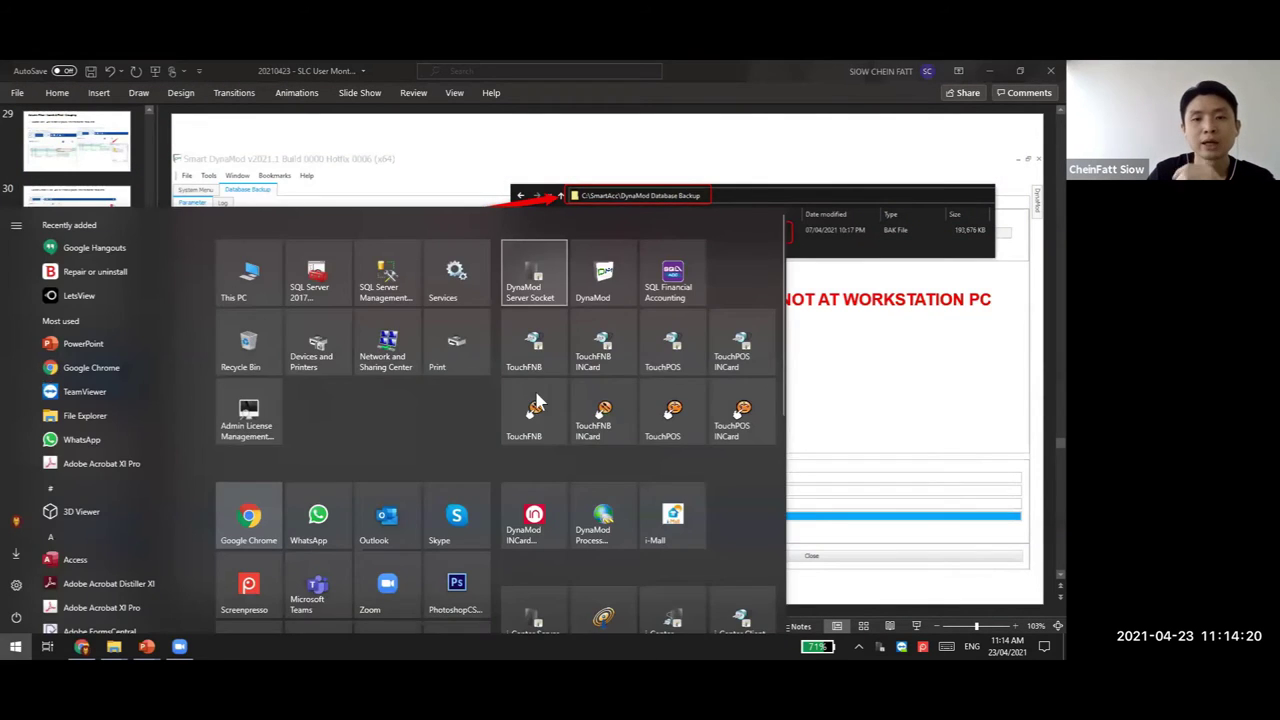
pyautogui.click(608, 355)
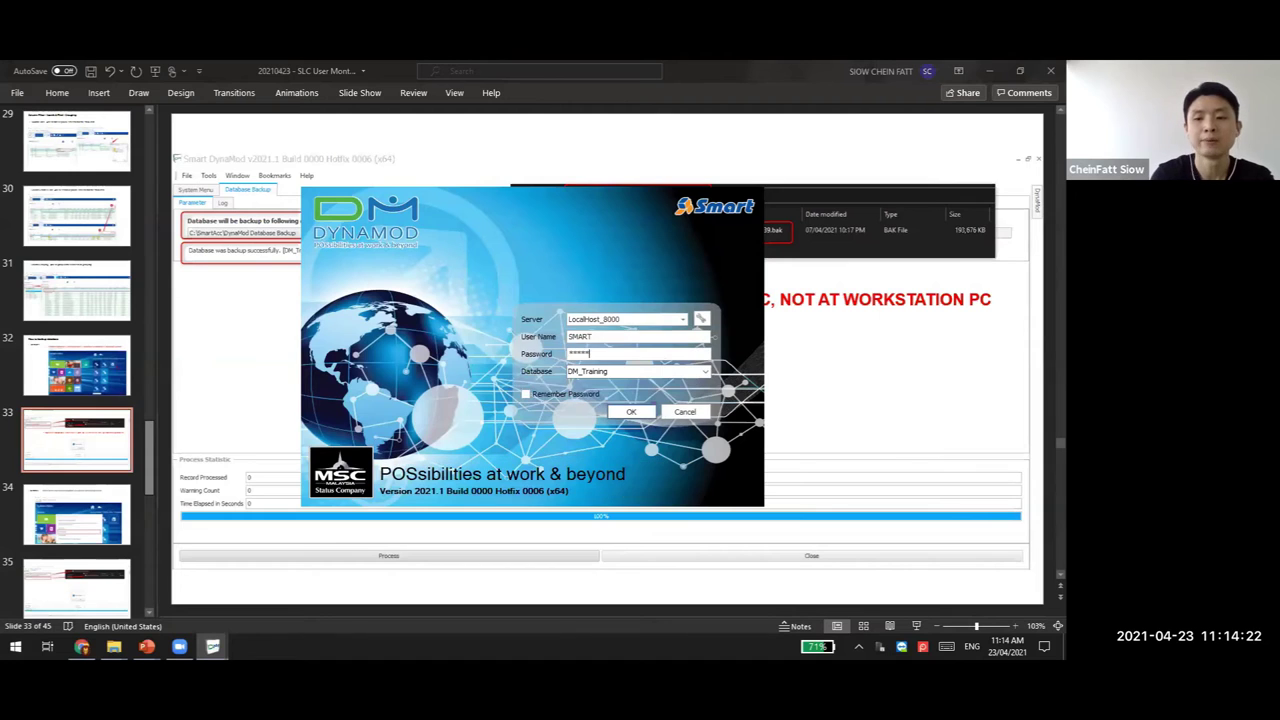
pyautogui.press('Return')
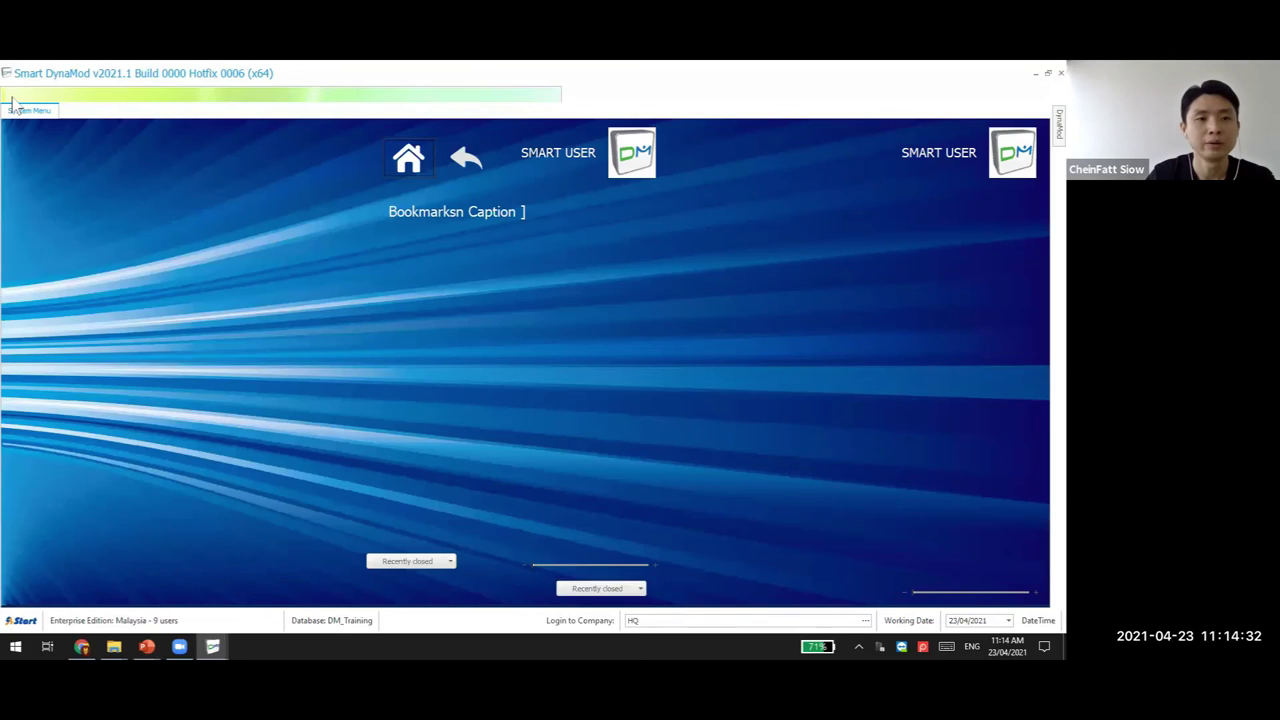
pyautogui.click(18, 93)
# Bring up the Closing Smart DynaMod prompt via File > Exit and cancel it
pyautogui.click(30, 157)
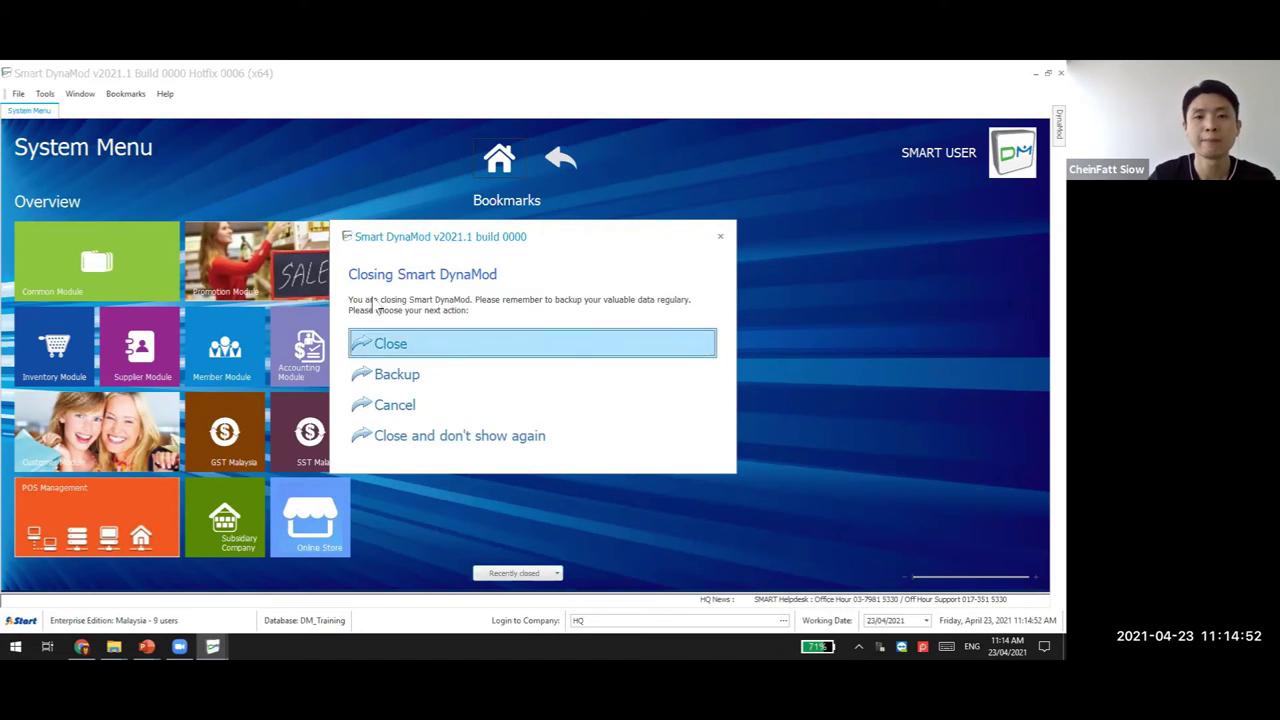
pyautogui.click(720, 238)
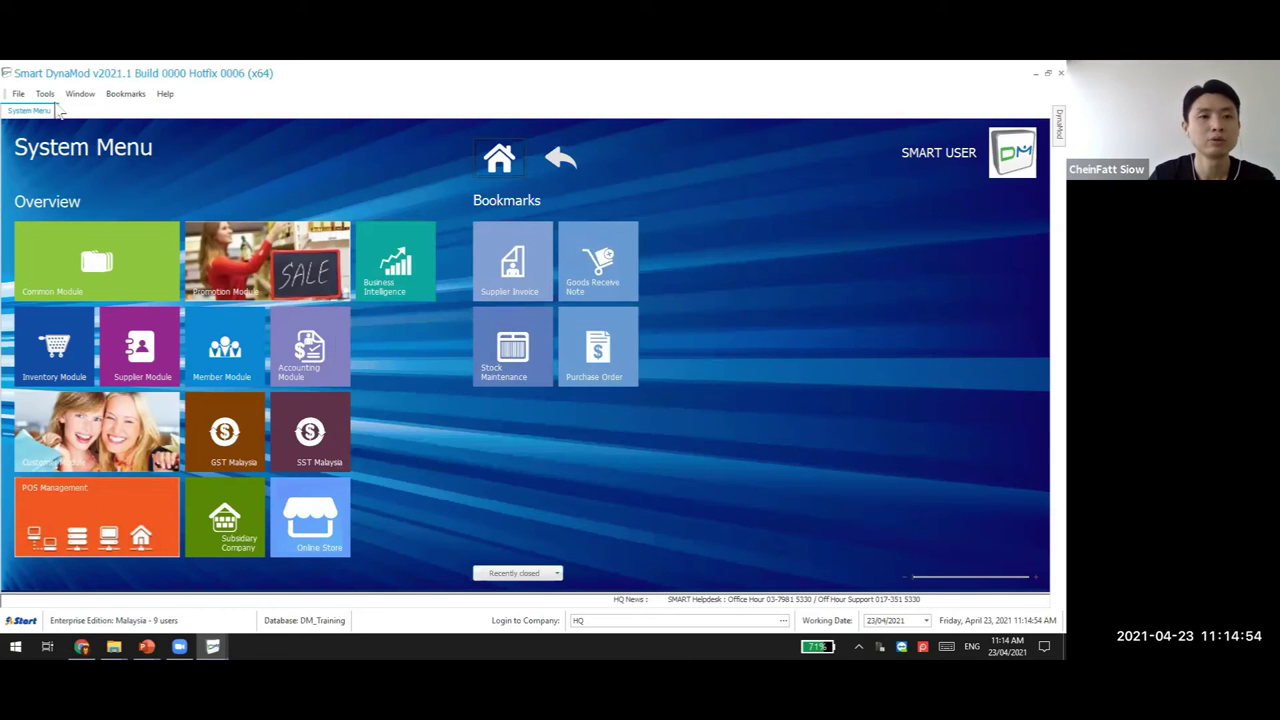
pyautogui.click(45, 93)
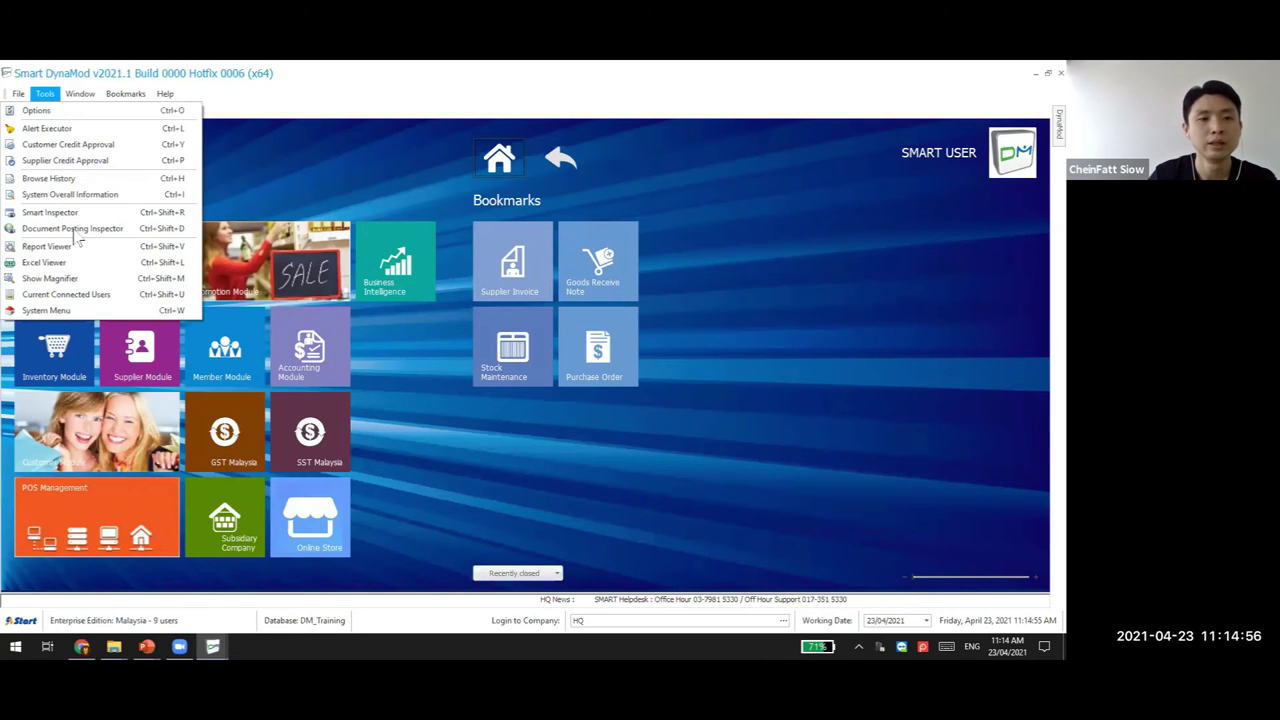
# Turn off 'Show further actions before exit system' in Options and save
pyautogui.click(50, 116)
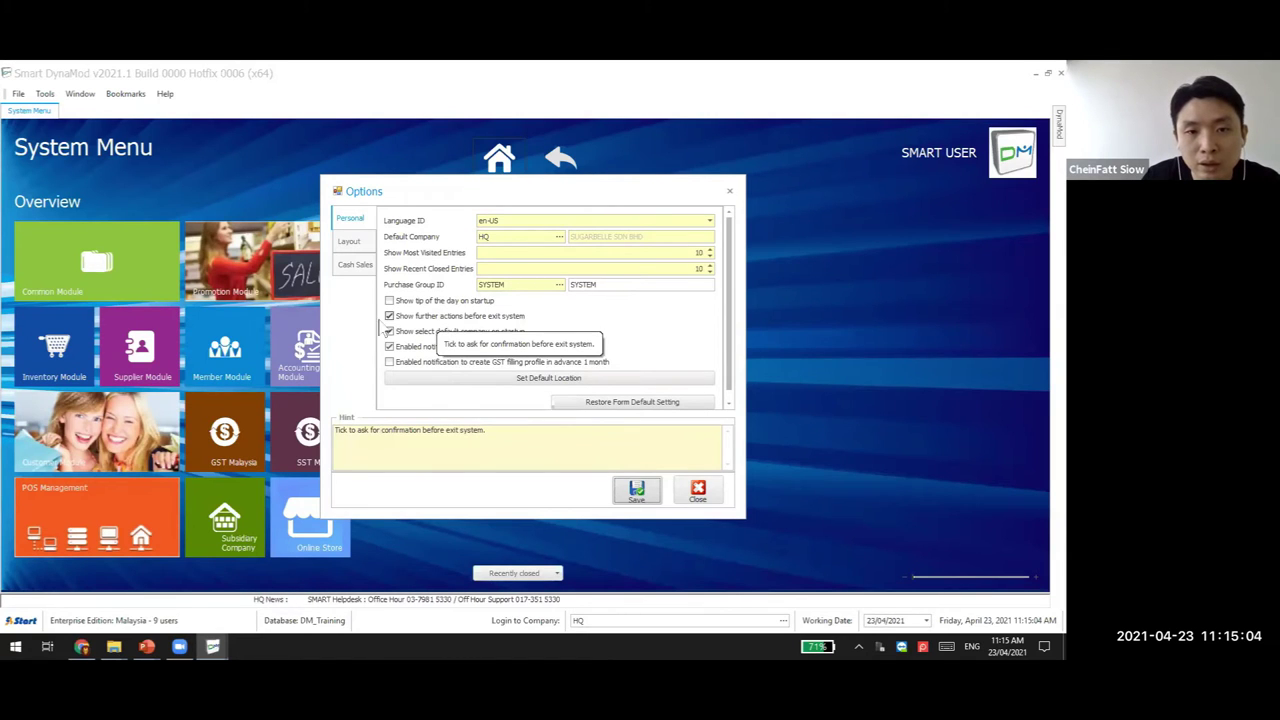
pyautogui.doubleClick(430, 318)
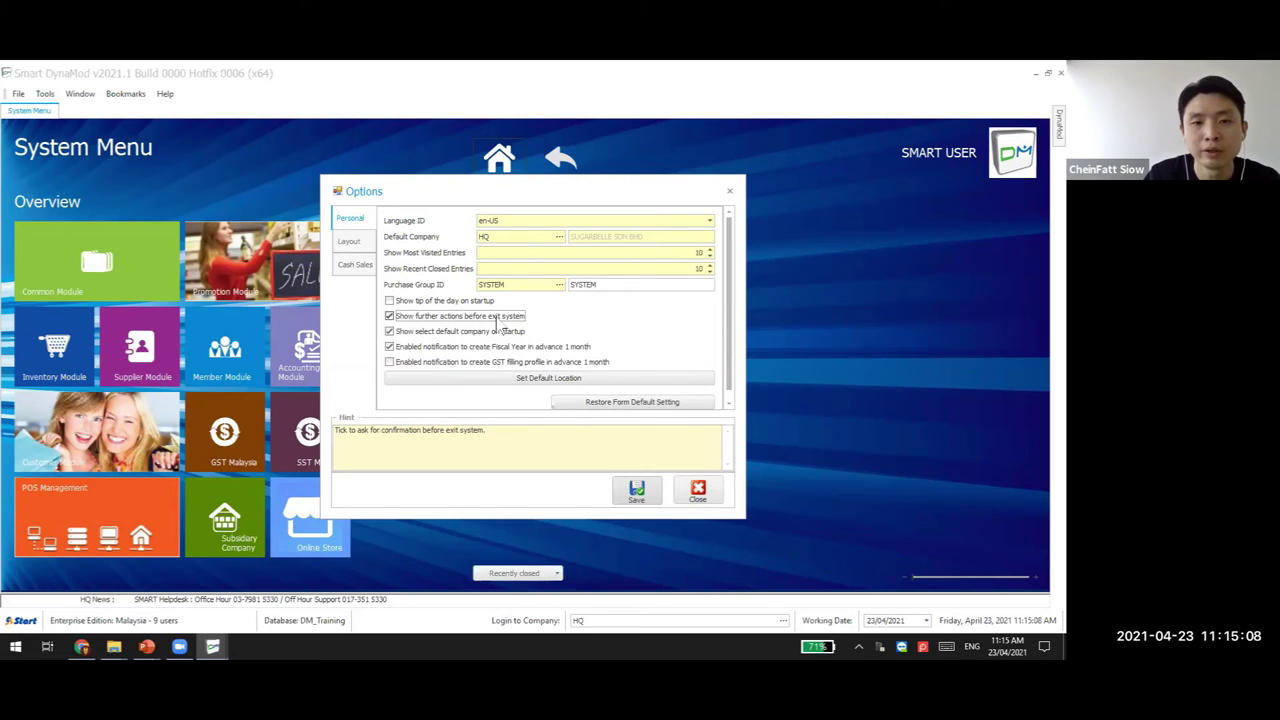
pyautogui.click(700, 488)
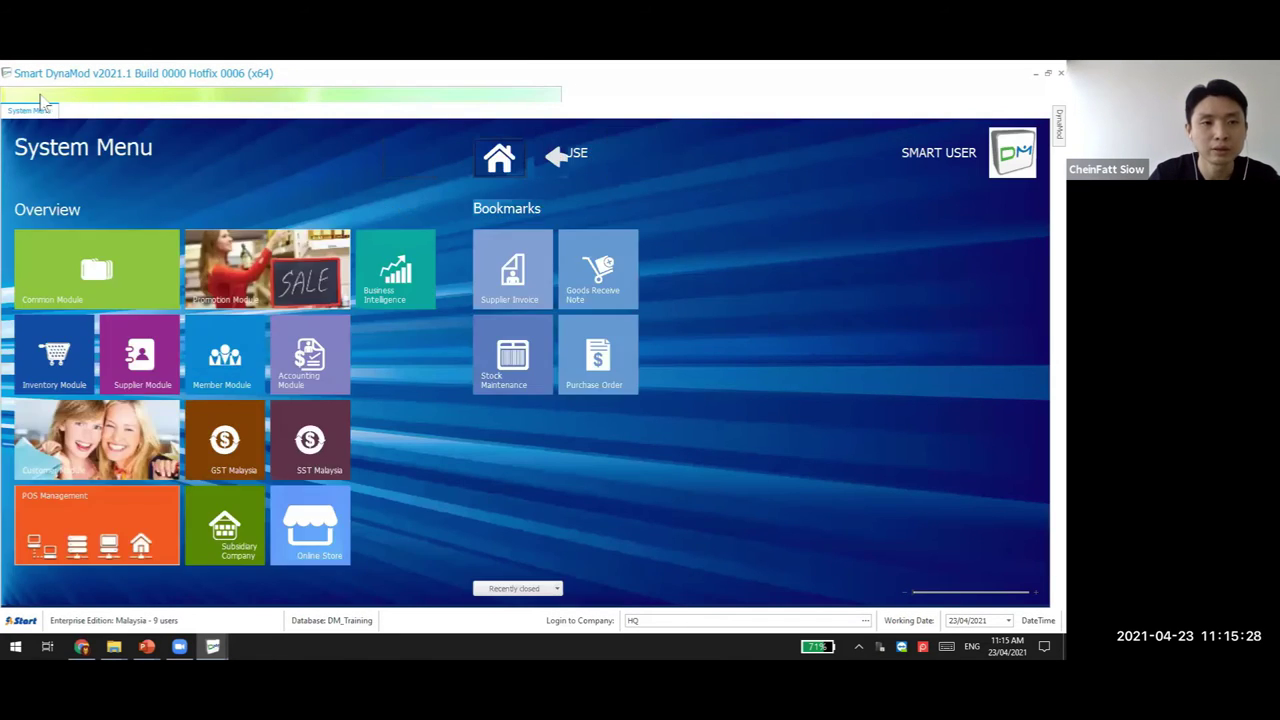
# Restore the Options form to its default settings and close it
pyautogui.click(45, 93)
pyautogui.press('Escape')
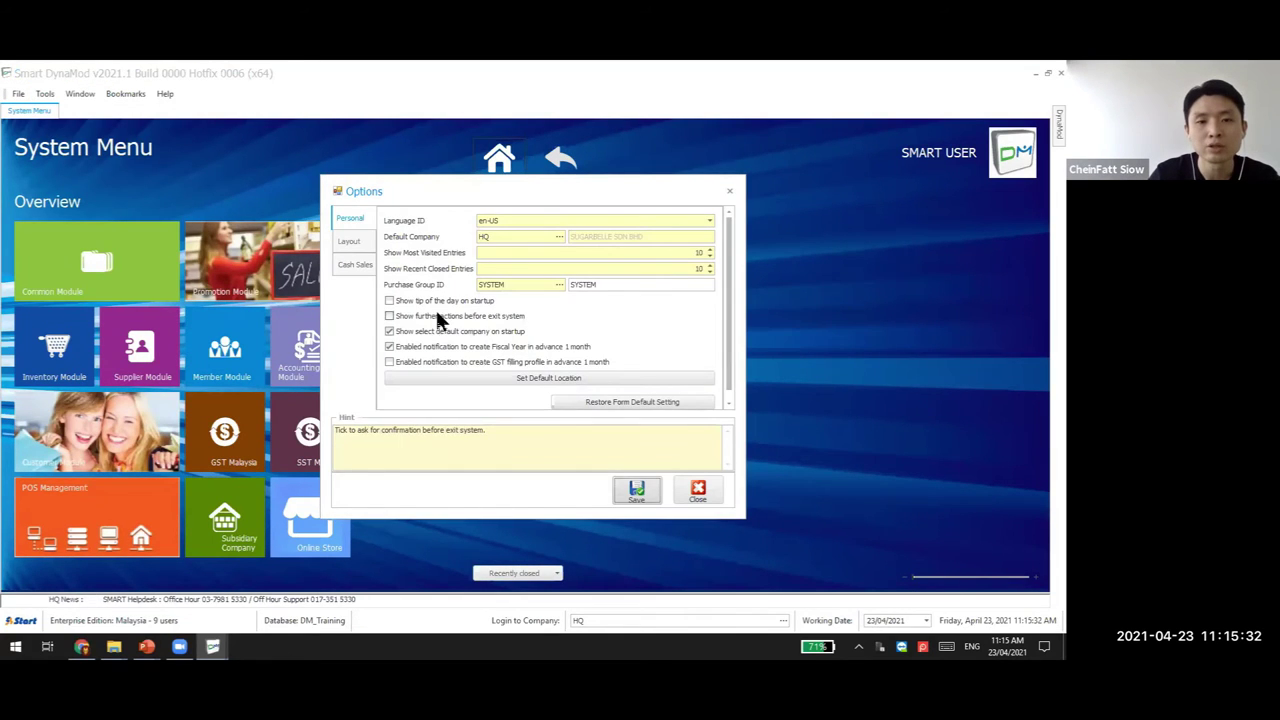
pyautogui.click(632, 401)
pyautogui.click(604, 407)
pyautogui.click(698, 490)
# Confirm the exit prompt is back, cancel it, and switch to the PowerPoint presentation
pyautogui.click(18, 93)
pyautogui.click(30, 143)
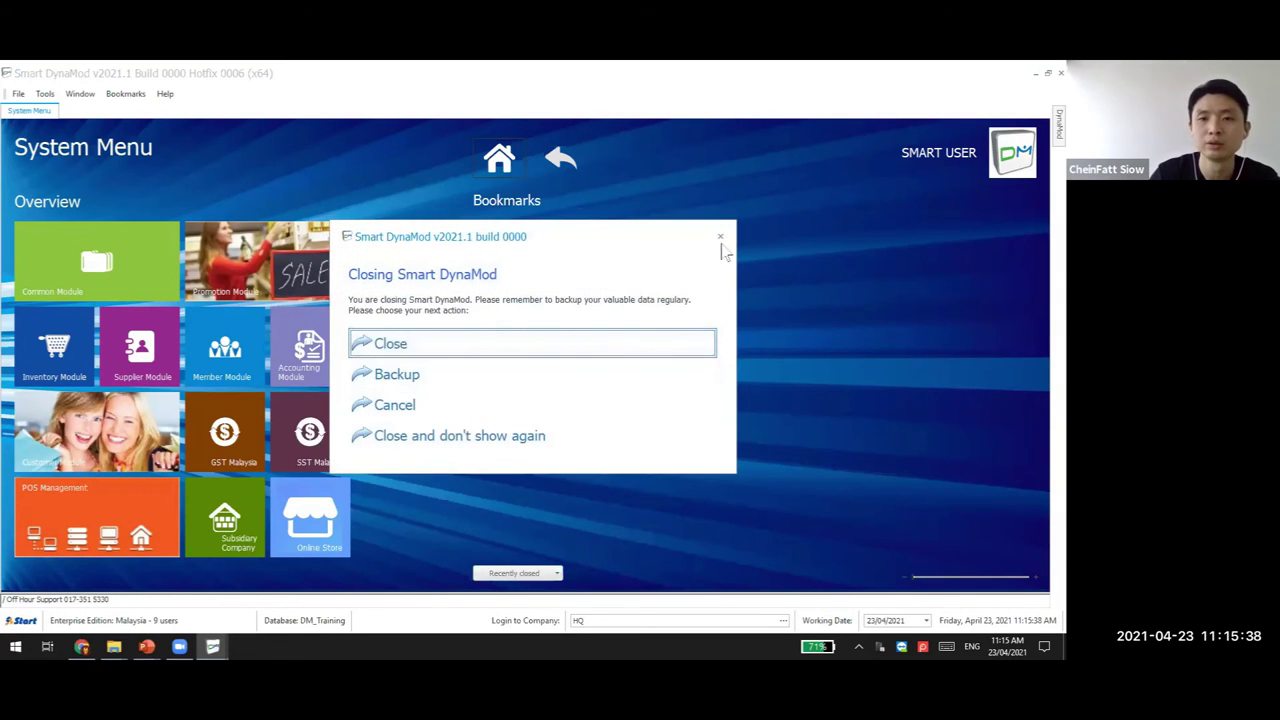
pyautogui.click(720, 238)
pyautogui.moveTo(147, 646)
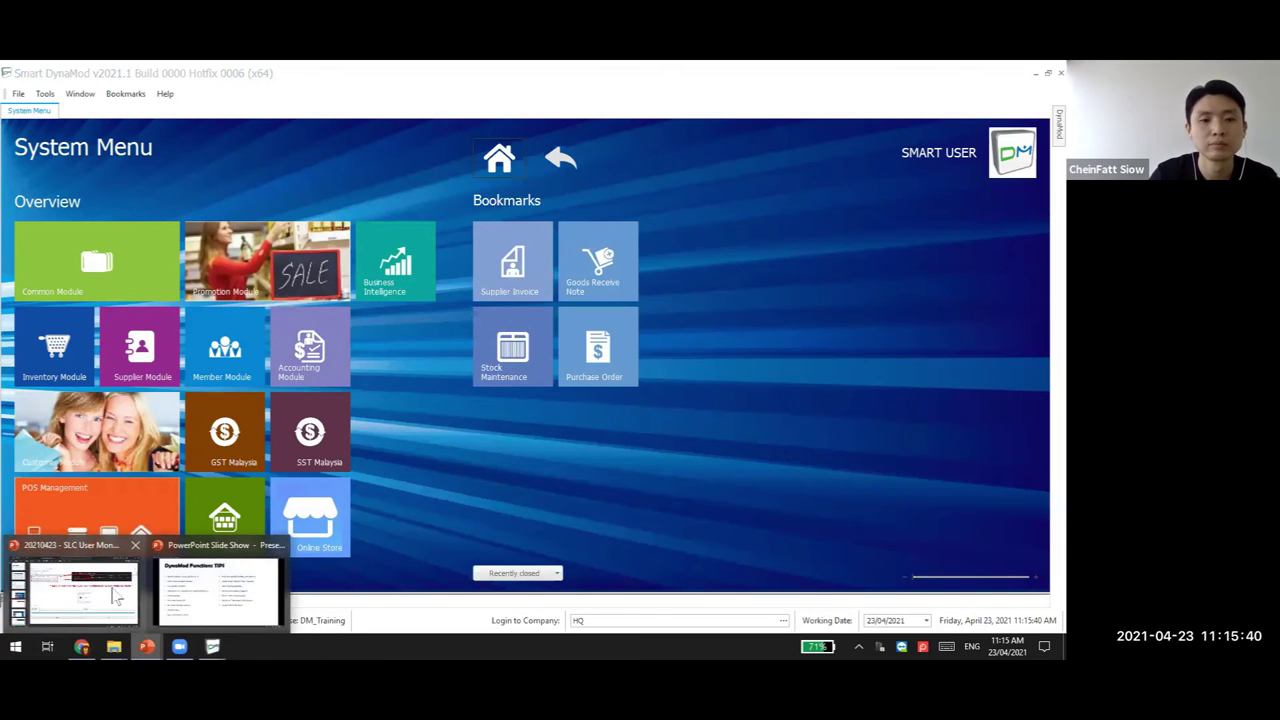
pyautogui.click(103, 603)
# Advance the presentation through slides 34 and 35 to slide 36, Method 3
pyautogui.click(128, 512)
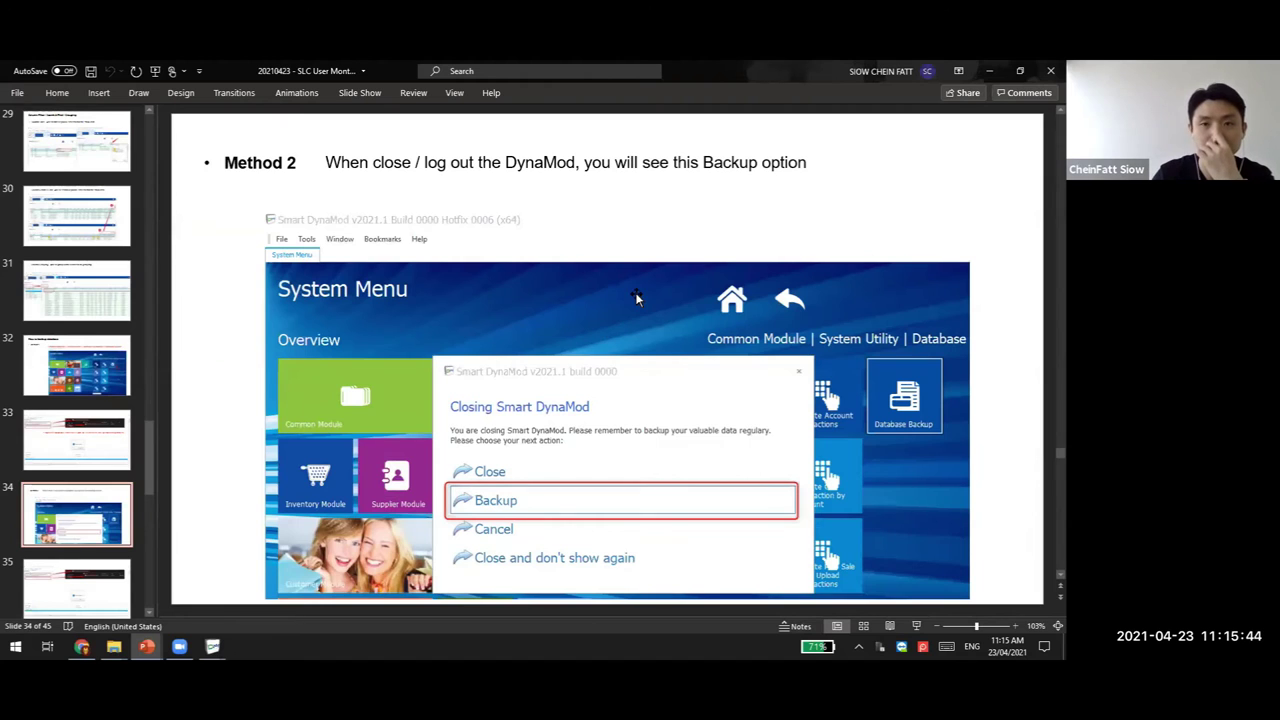
pyautogui.click(94, 591)
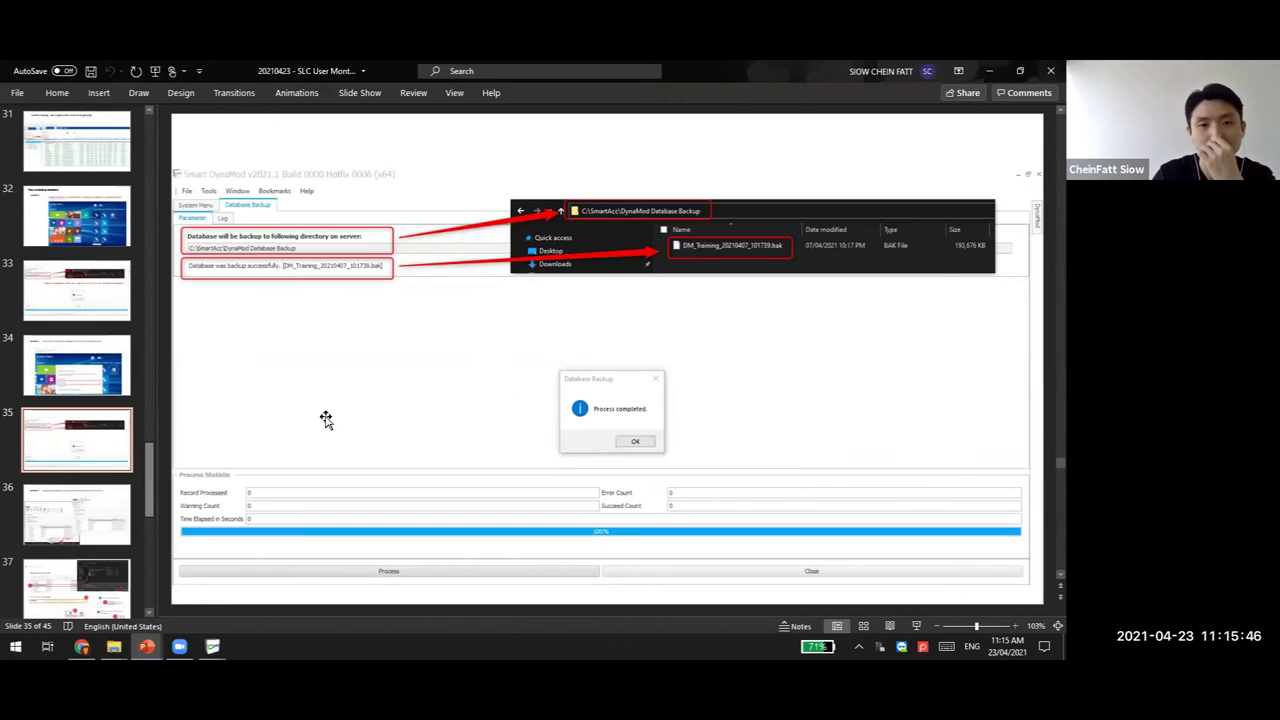
pyautogui.press('Down')
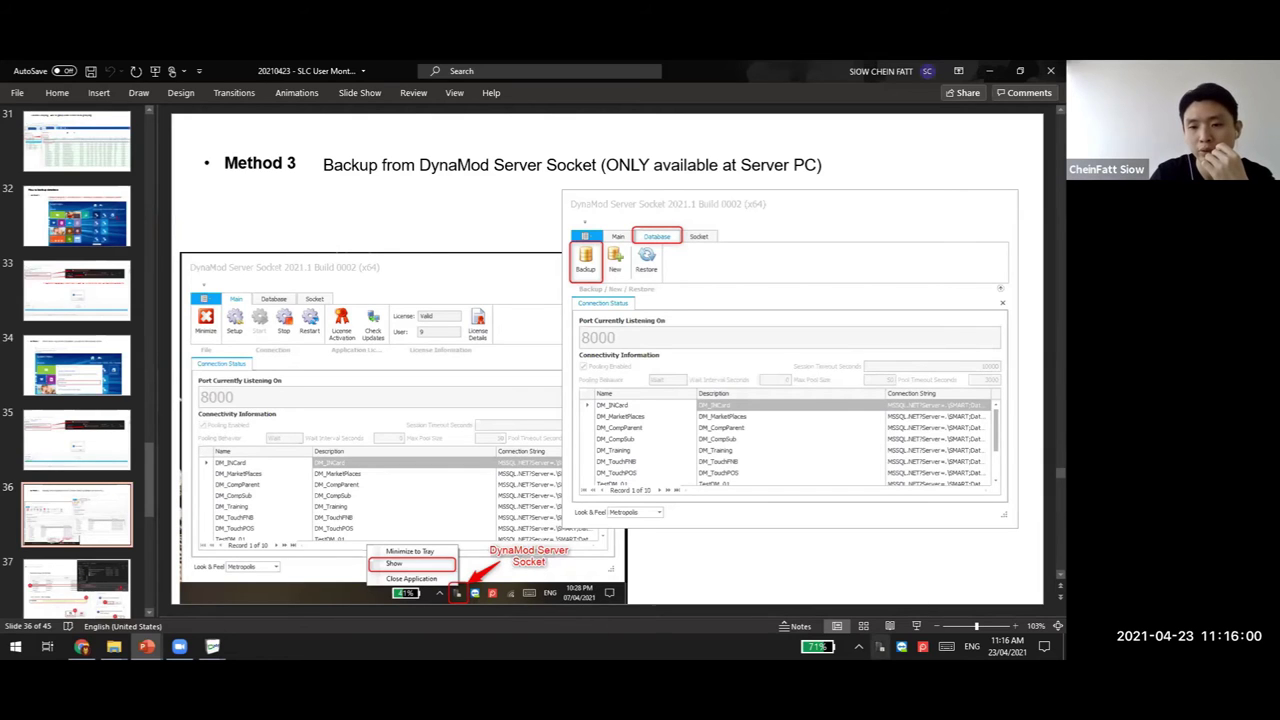
# Show the desktop and open the DynaMod Server Socket window from its tray icon
pyautogui.click(880, 647)
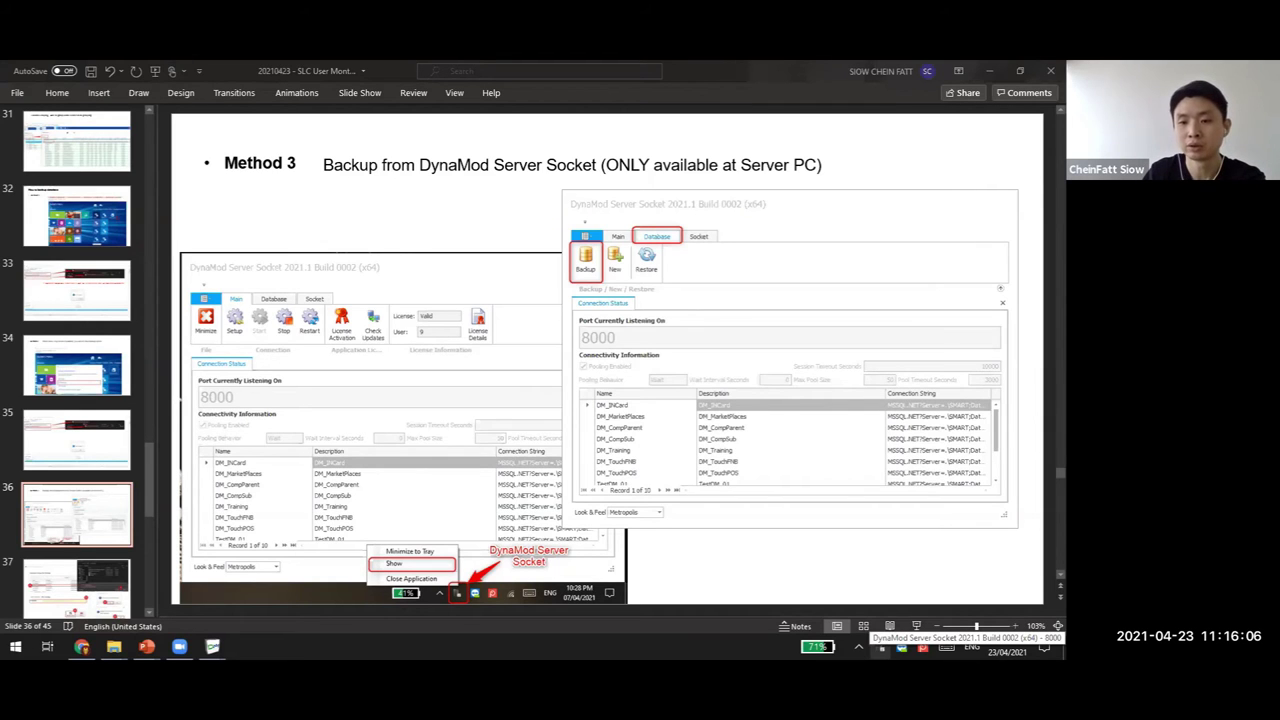
pyautogui.rightClick(880, 647)
pyautogui.click(853, 625)
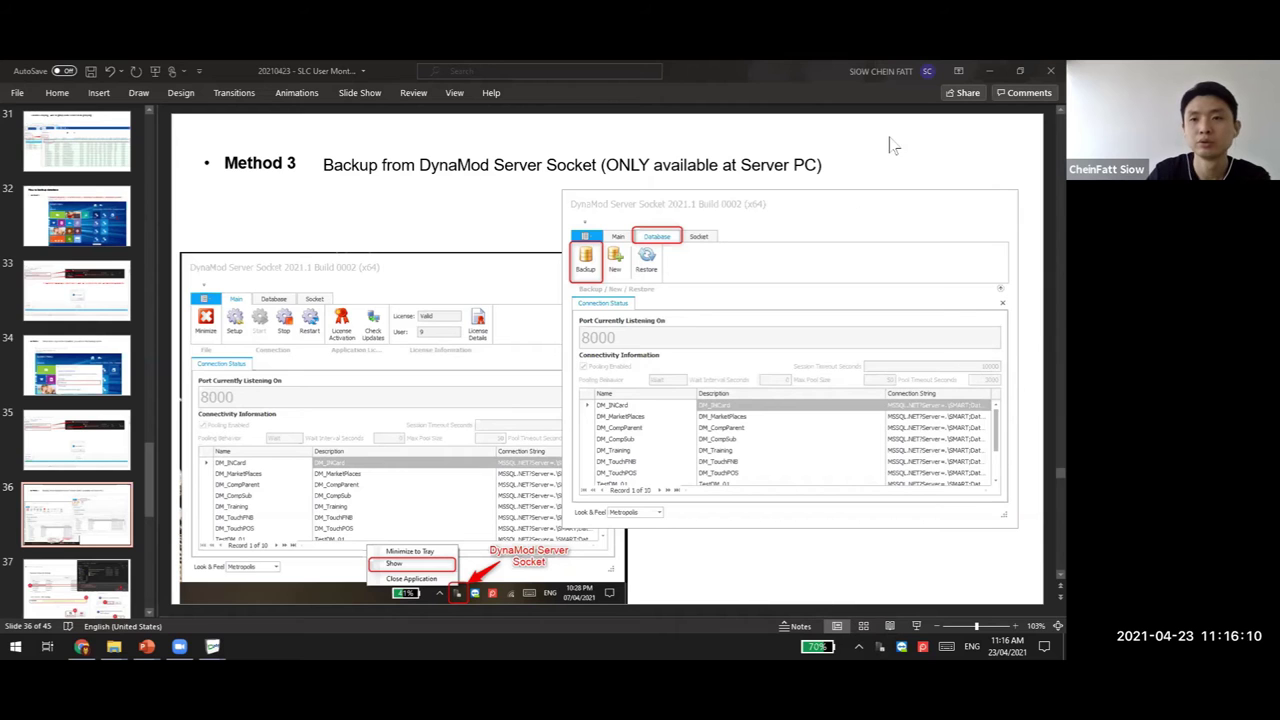
pyautogui.press('super+d')
pyautogui.rightClick(880, 647)
pyautogui.click(860, 618)
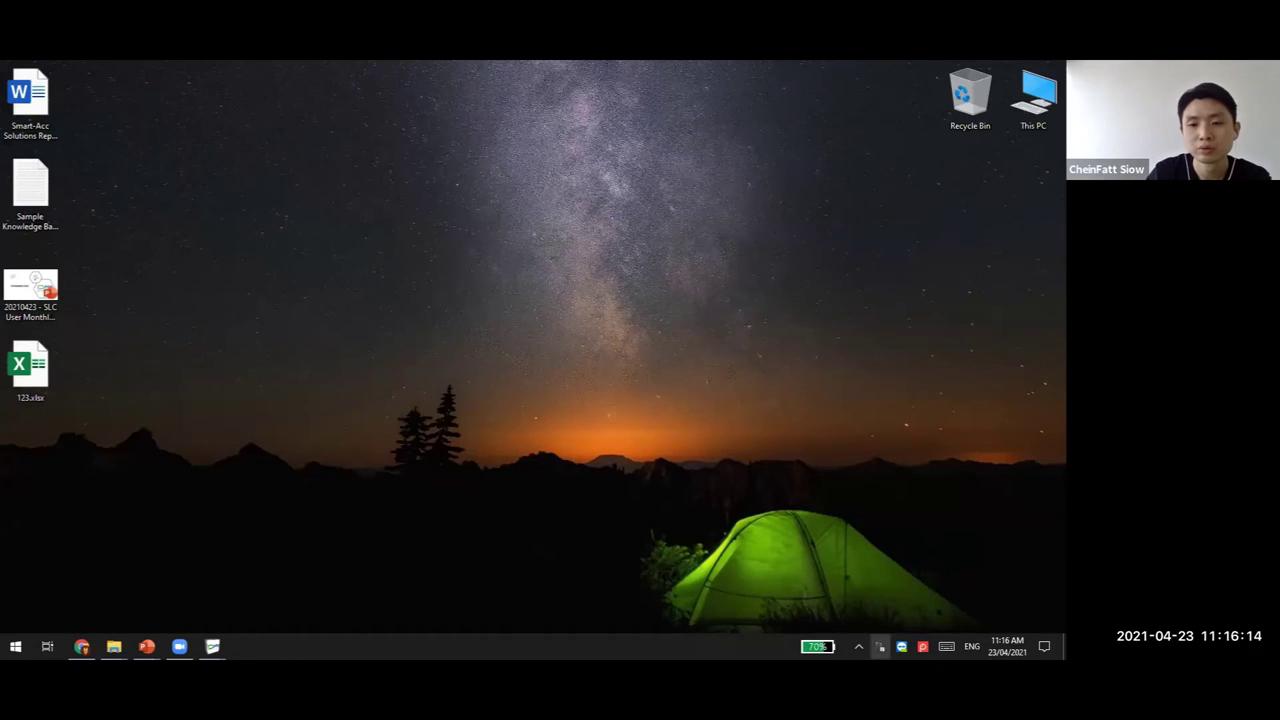
# Cancel the stray login dialog and open DynaMod Server Socket from the tray
pyautogui.click(685, 411)
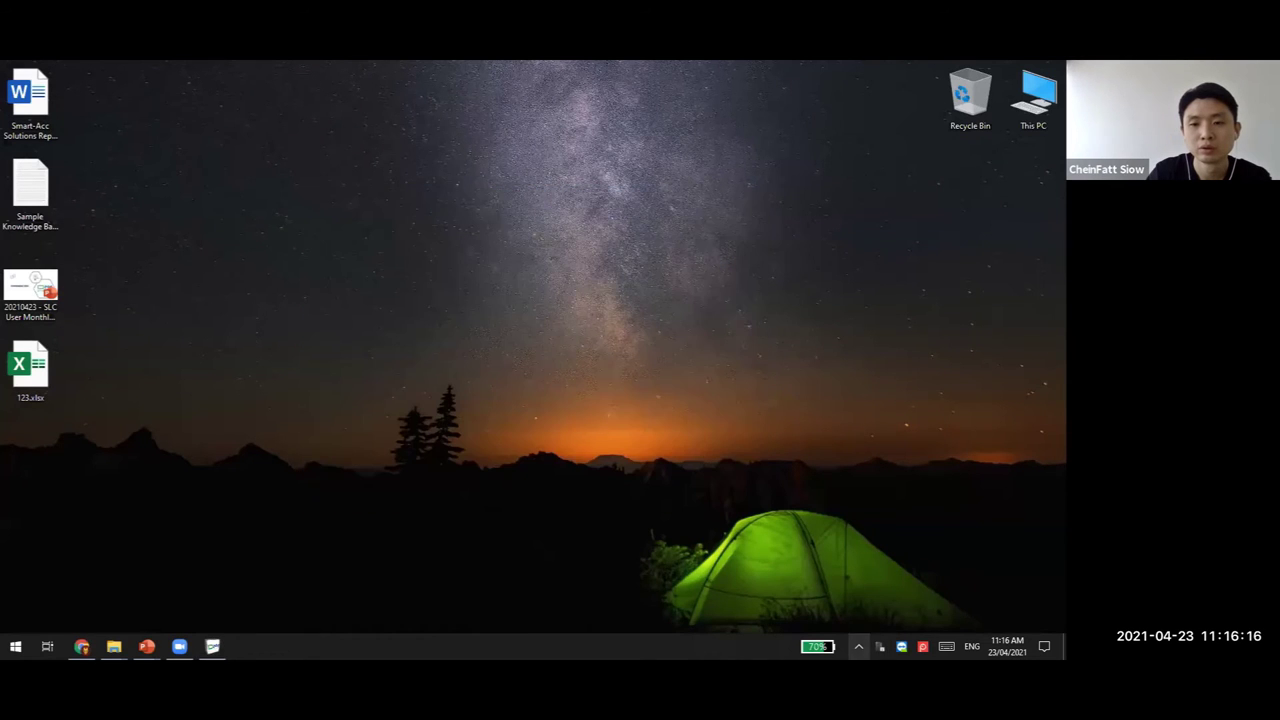
pyautogui.doubleClick(880, 647)
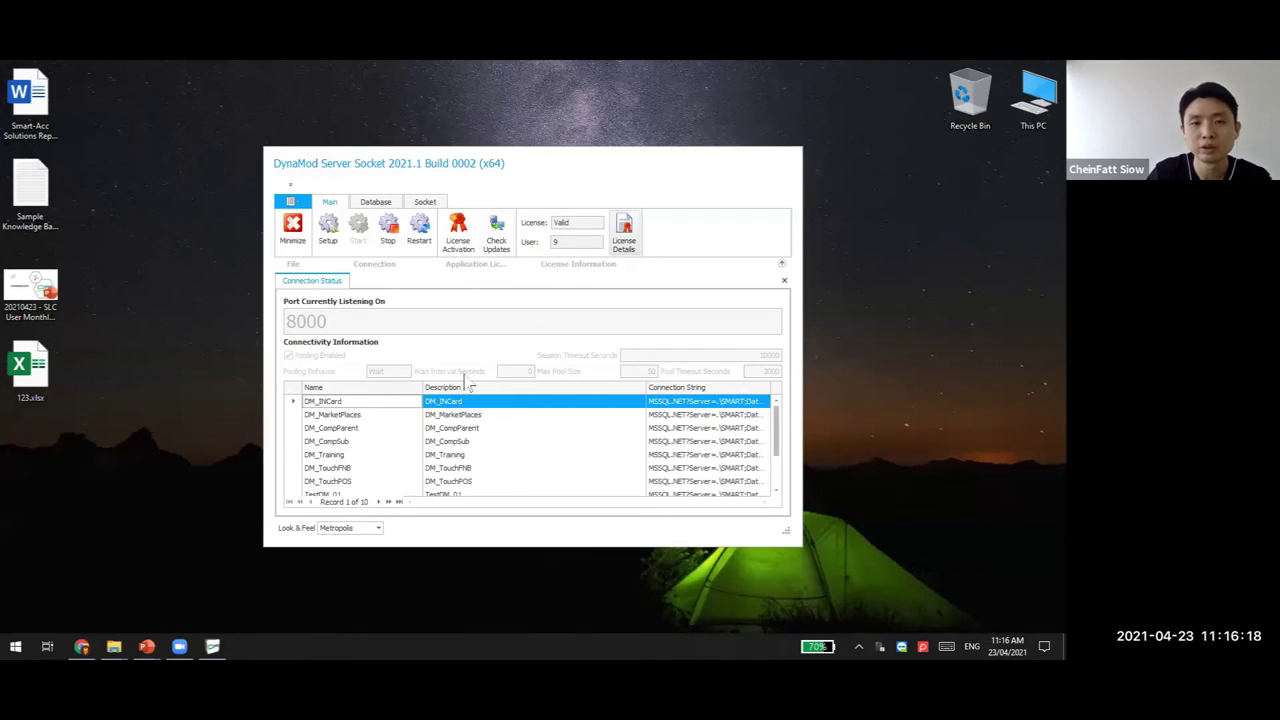
pyautogui.rightClick(880, 647)
pyautogui.click(851, 616)
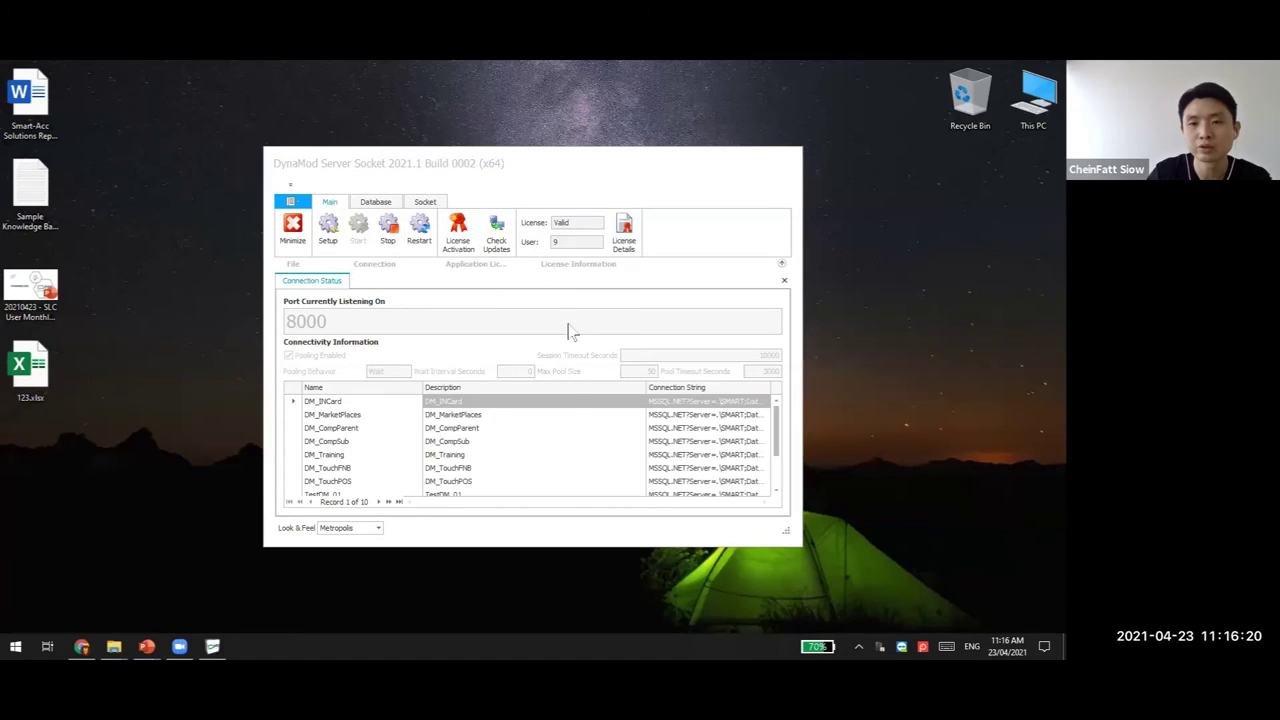
# Start a new database backup with DM_MarketPlaces as the target database
pyautogui.click(376, 203)
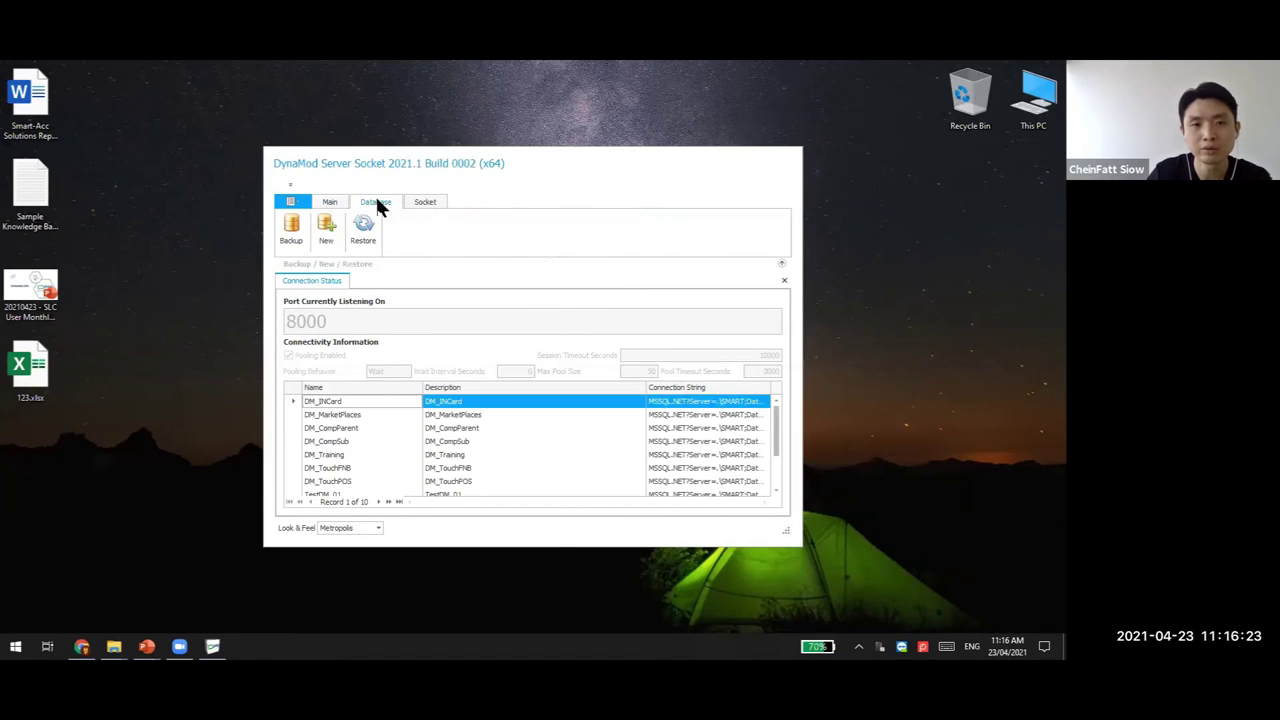
pyautogui.click(296, 232)
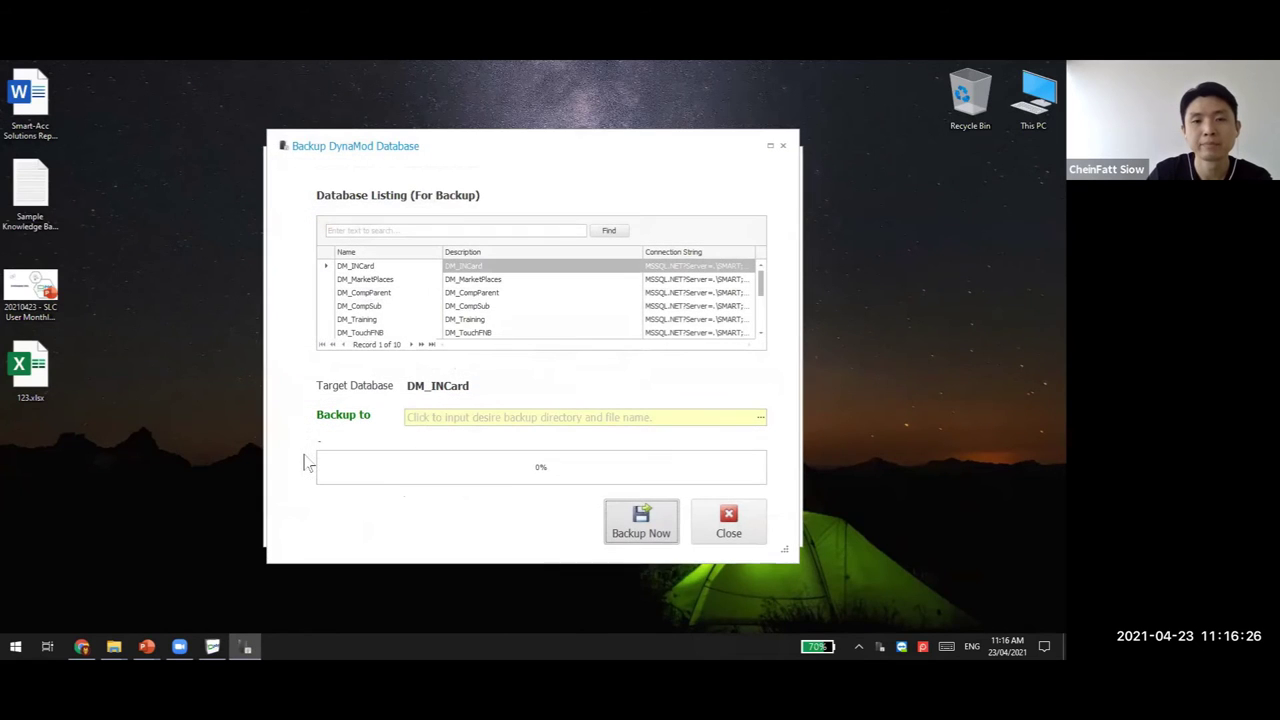
pyautogui.click(762, 421)
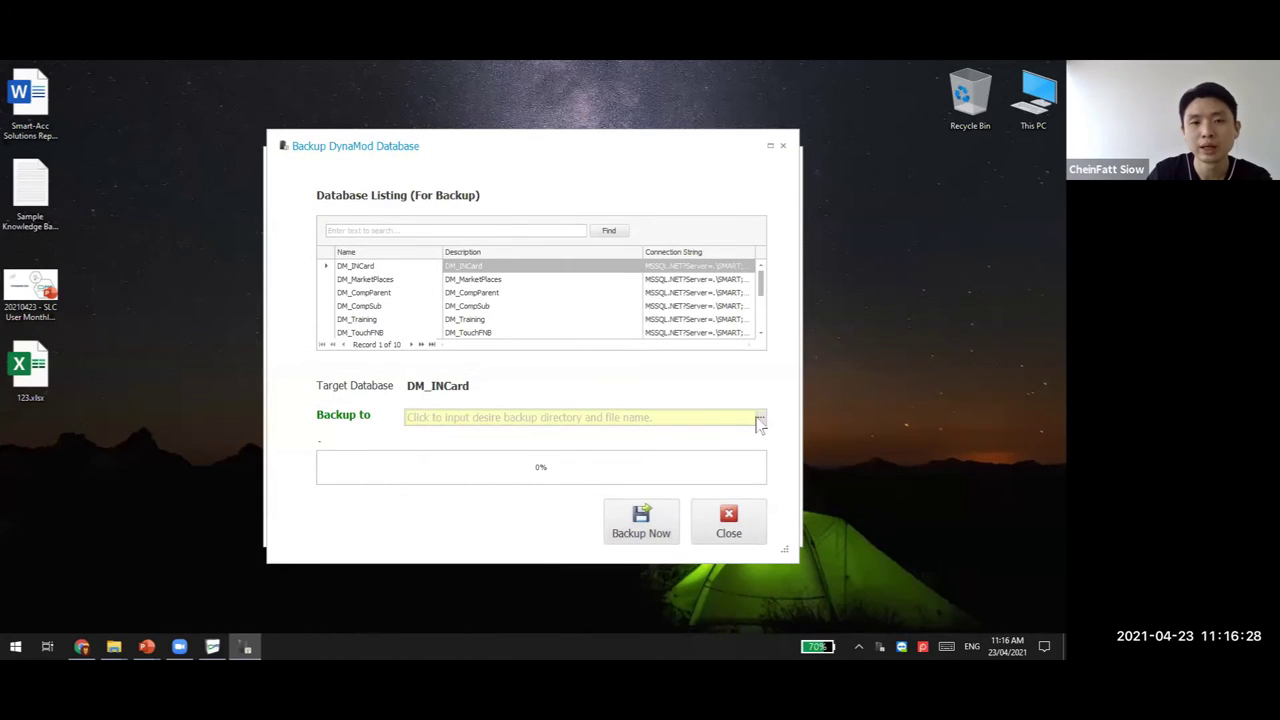
pyautogui.click(803, 503)
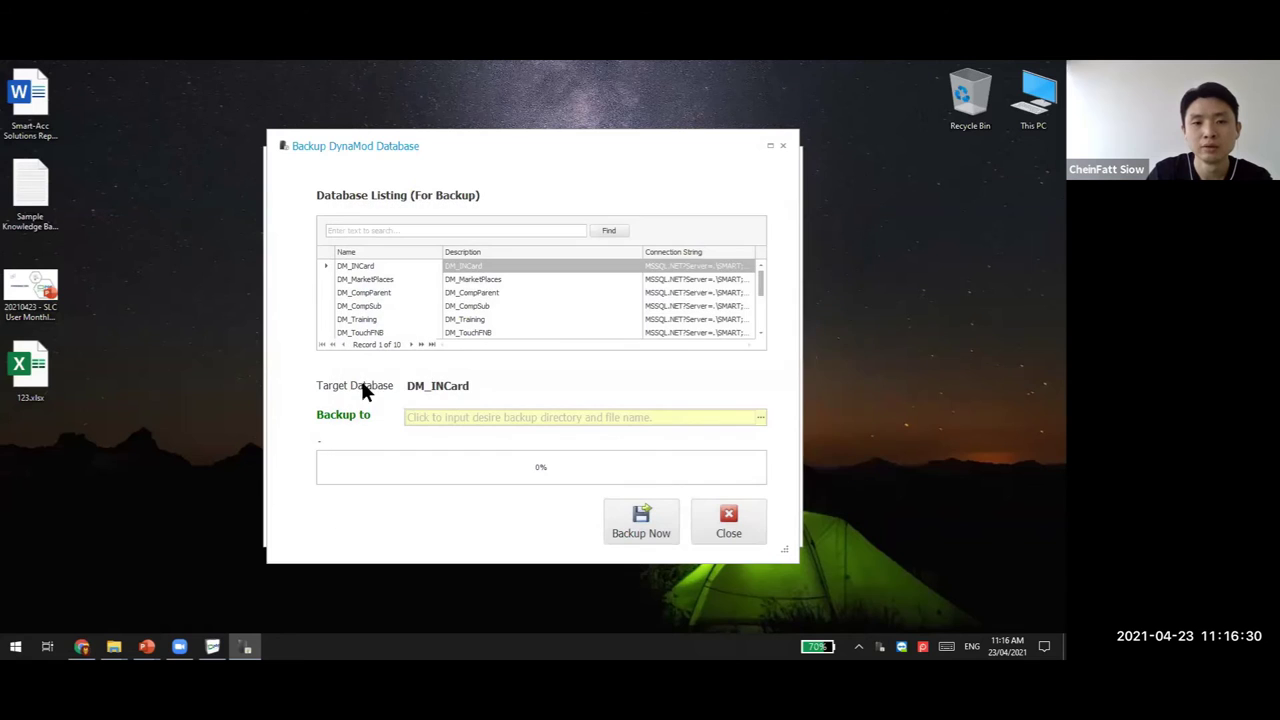
pyautogui.click(398, 280)
pyautogui.click(396, 293)
pyautogui.click(396, 280)
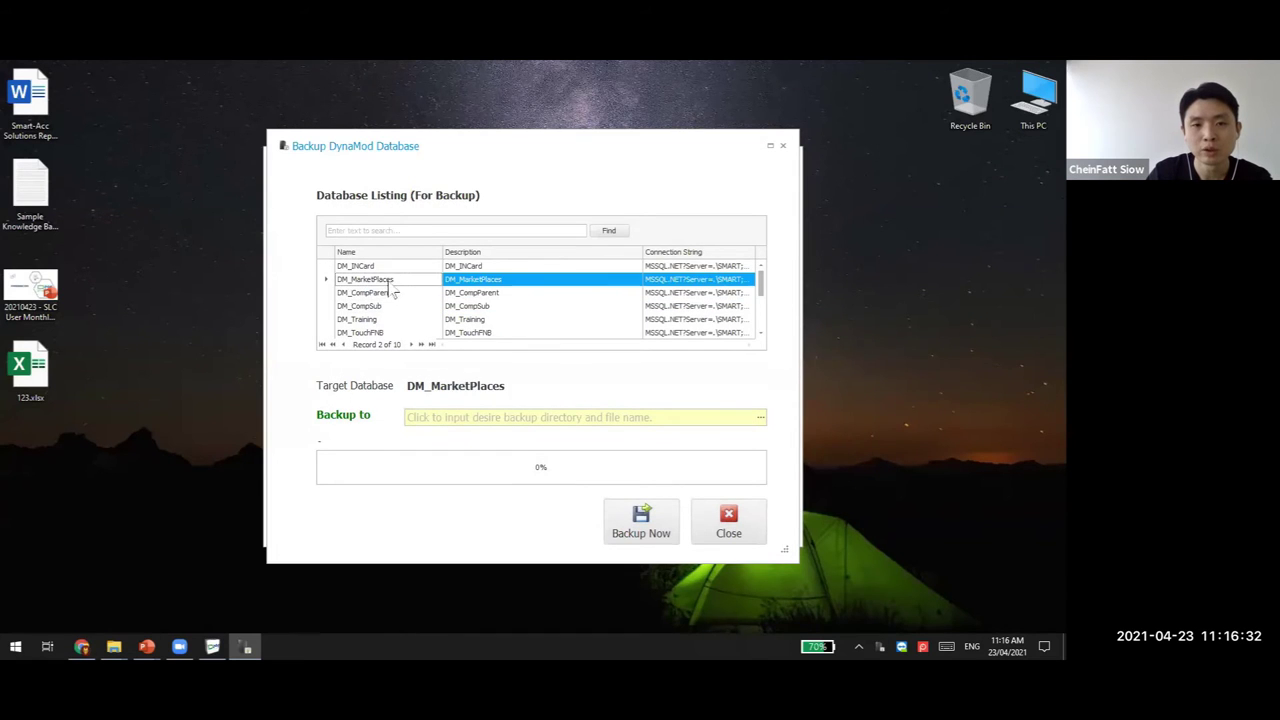
pyautogui.click(392, 267)
pyautogui.click(378, 282)
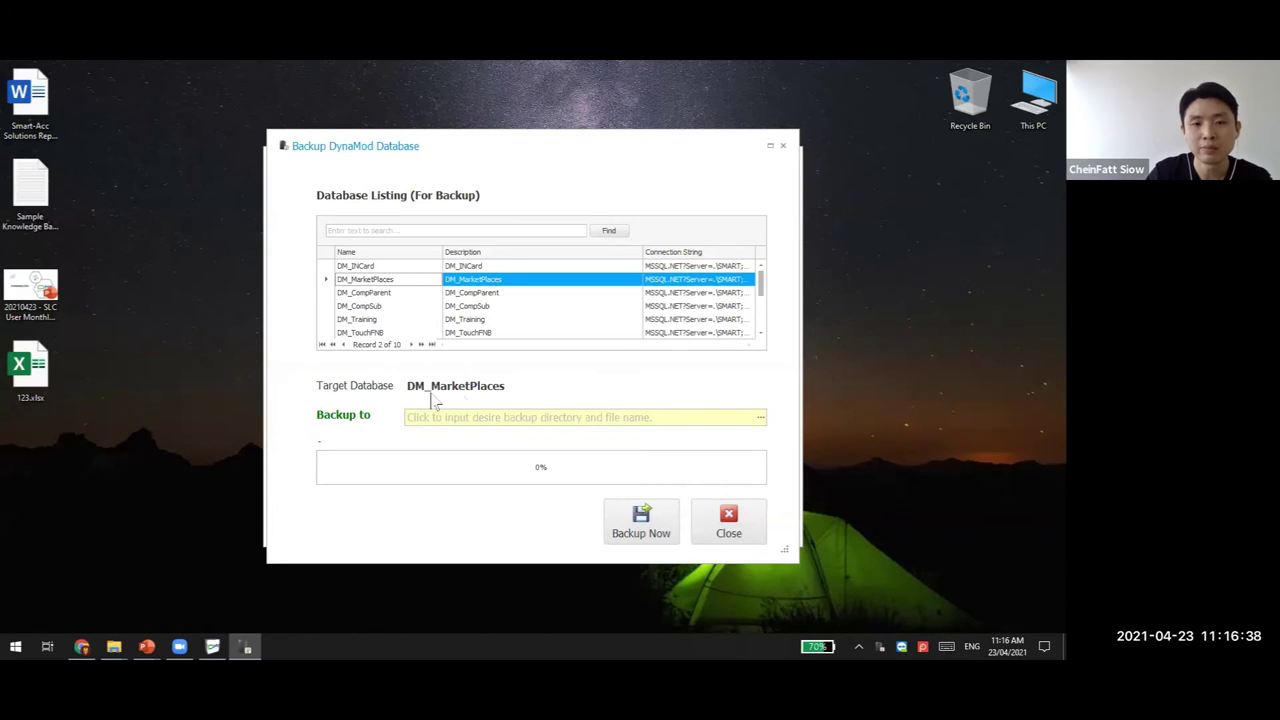
# Point the backup save dialog at Local Disk (D:) as DM_MarketPlaces.bak, then switch to the presentation
pyautogui.click(760, 418)
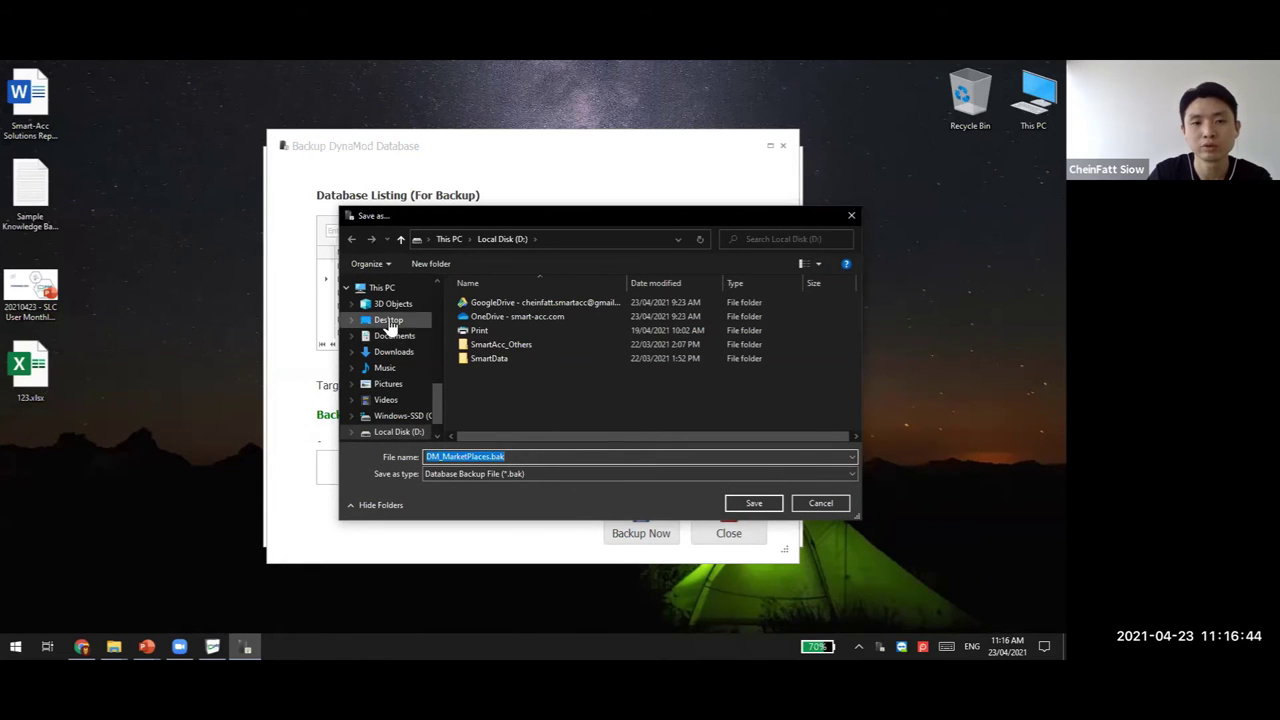
pyautogui.click(400, 431)
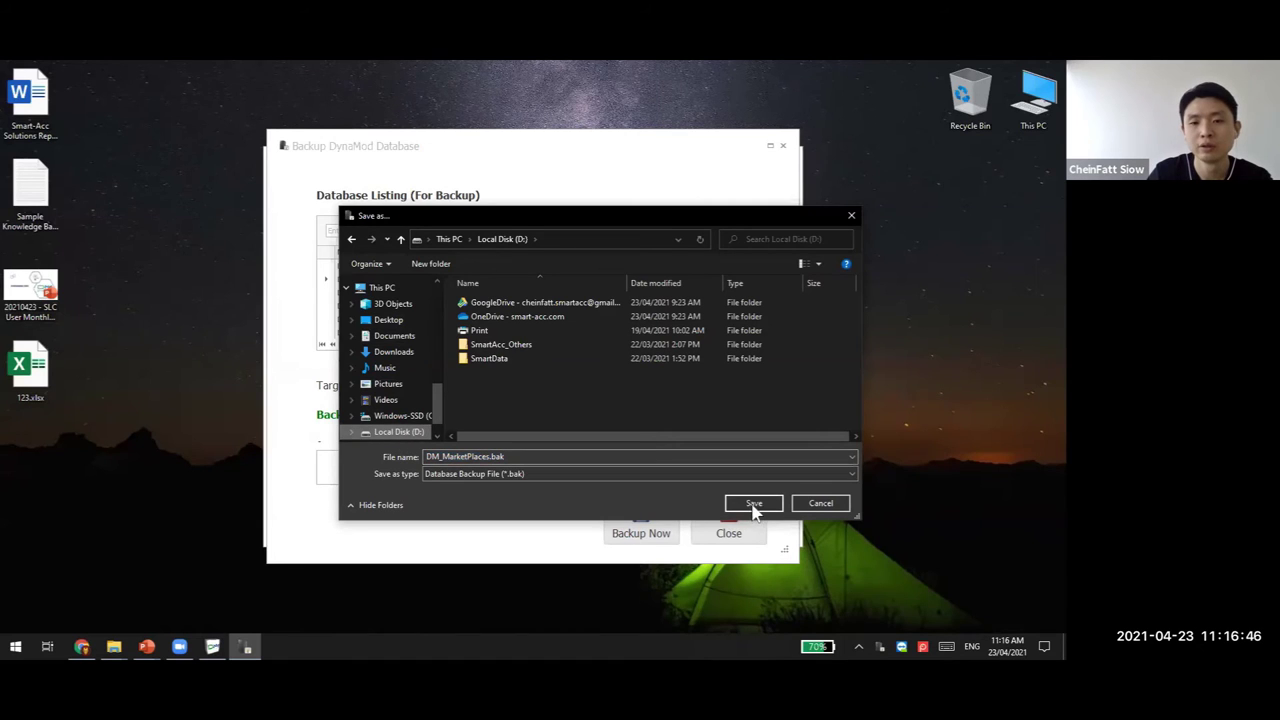
pyautogui.click(492, 456)
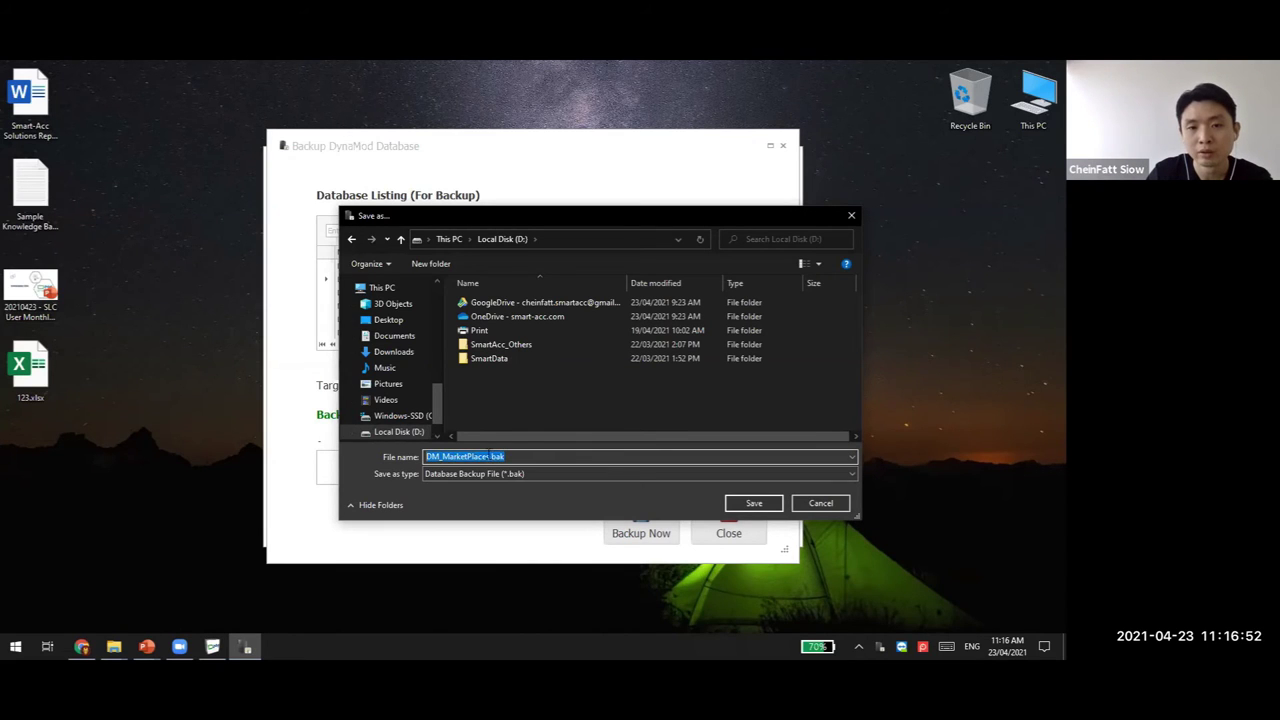
pyautogui.click(147, 647)
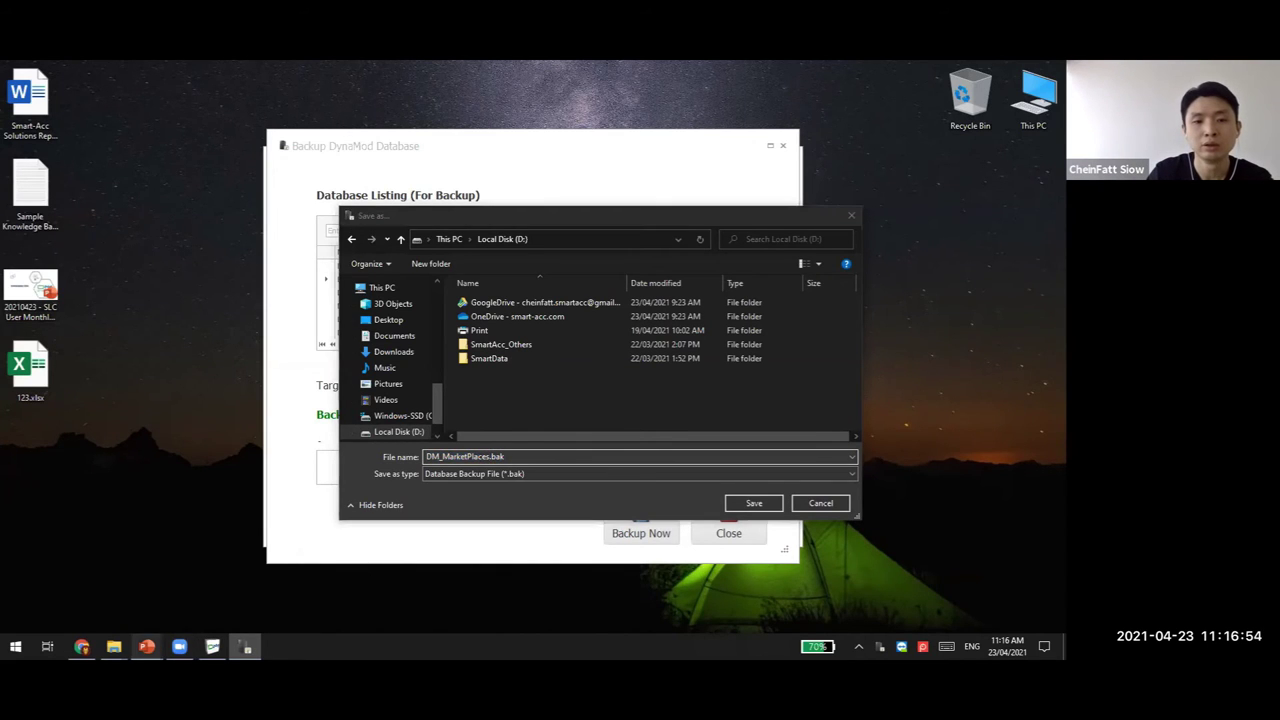
pyautogui.click(100, 590)
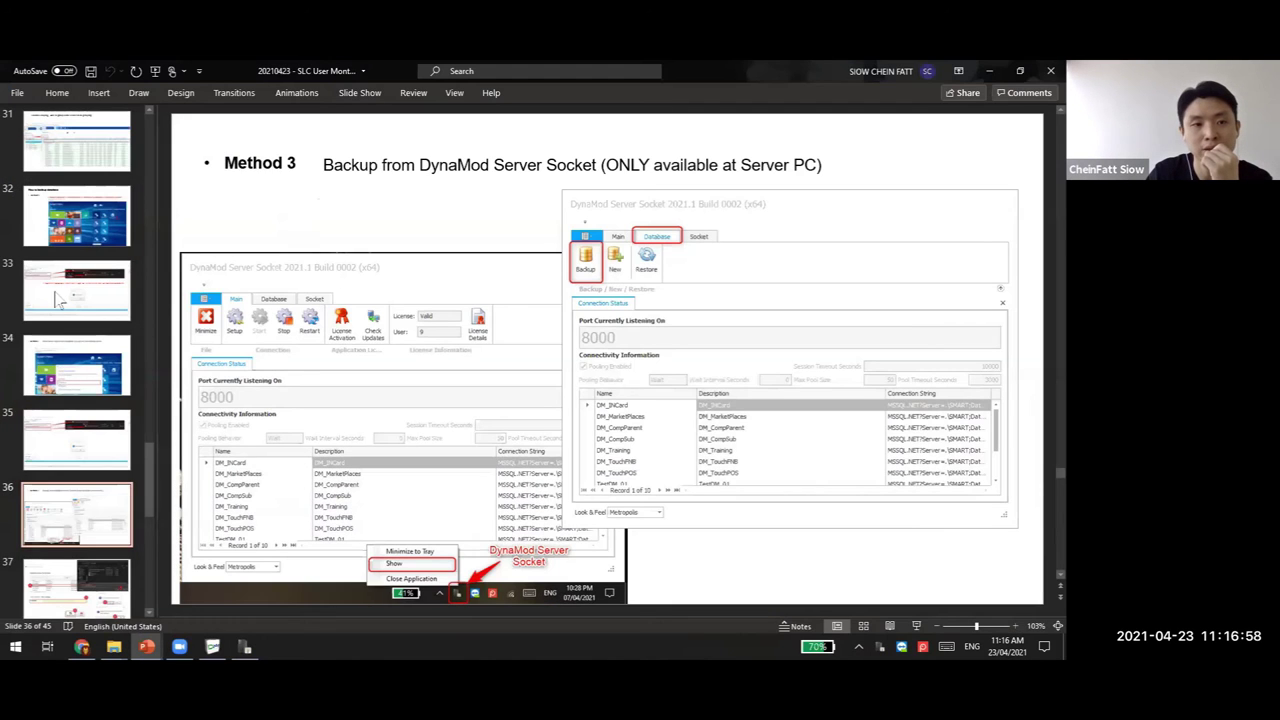
# Revisit slides 32–33 on server-PC backups, zoom into the screenshot, then return to the backup window
pyautogui.click(60, 370)
pyautogui.scroll(1, 357, 257)
pyautogui.scroll(1, 378, 262)
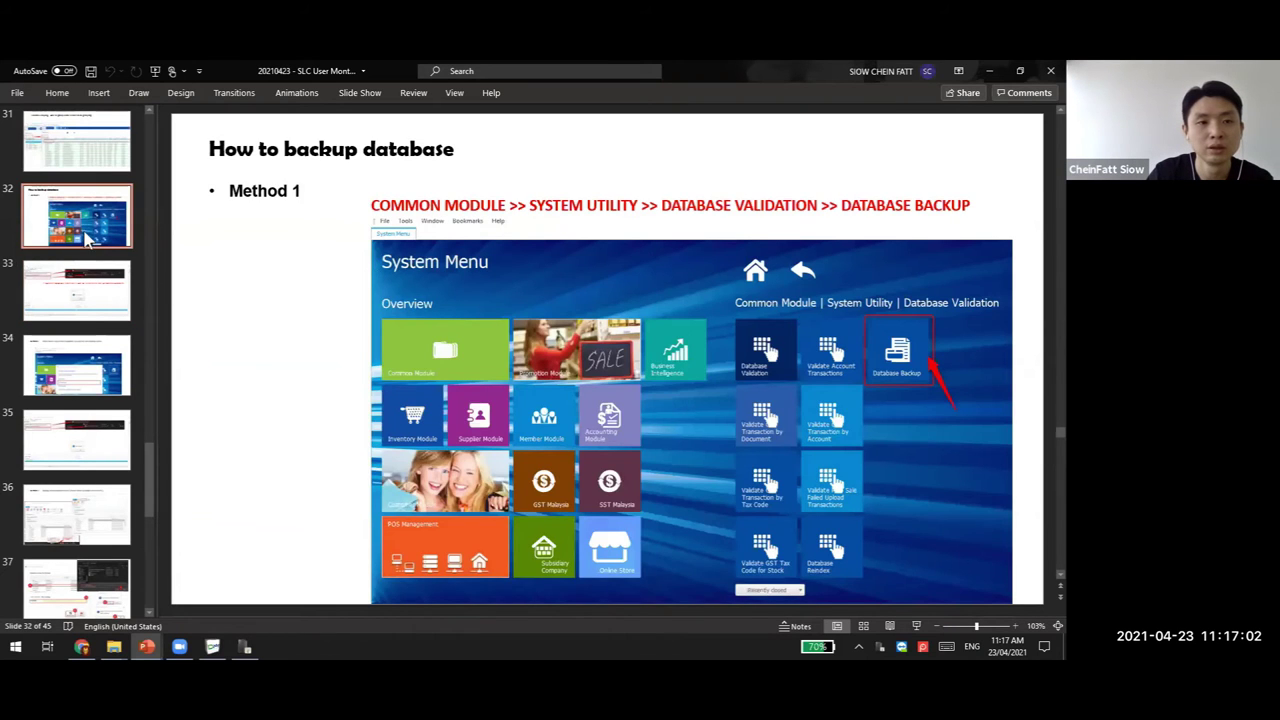
pyautogui.scroll(1, 329, 270)
pyautogui.scroll(-2, 329, 270)
pyautogui.click(333, 268)
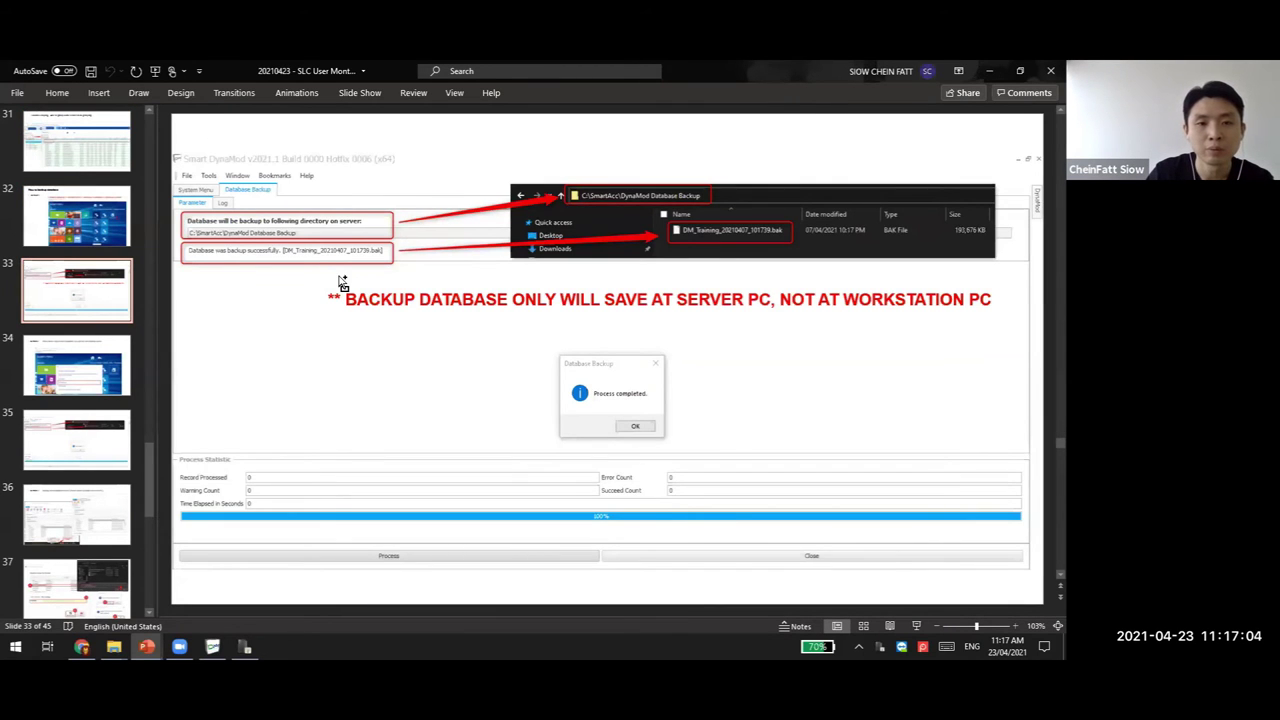
pyautogui.keyDown('ctrl'); pyautogui.scroll(4, 333, 268); pyautogui.keyUp('ctrl')
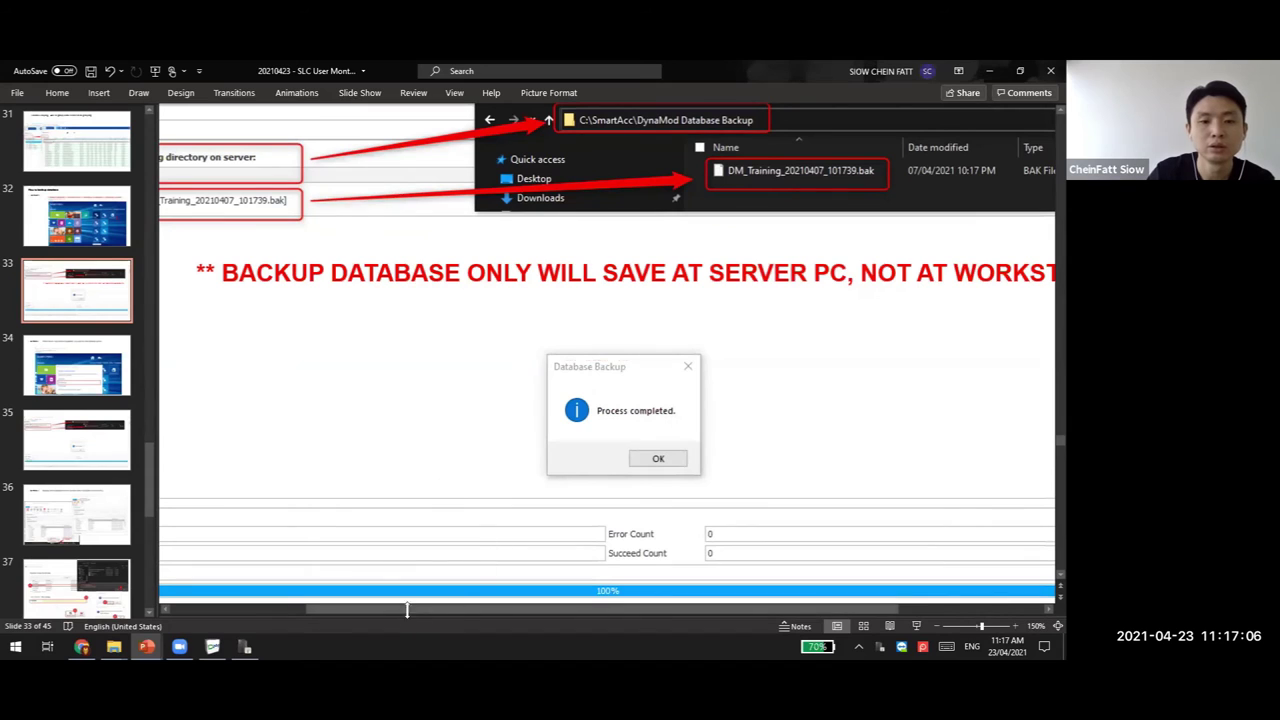
pyautogui.moveTo(323, 607); pyautogui.dragTo(258, 366)
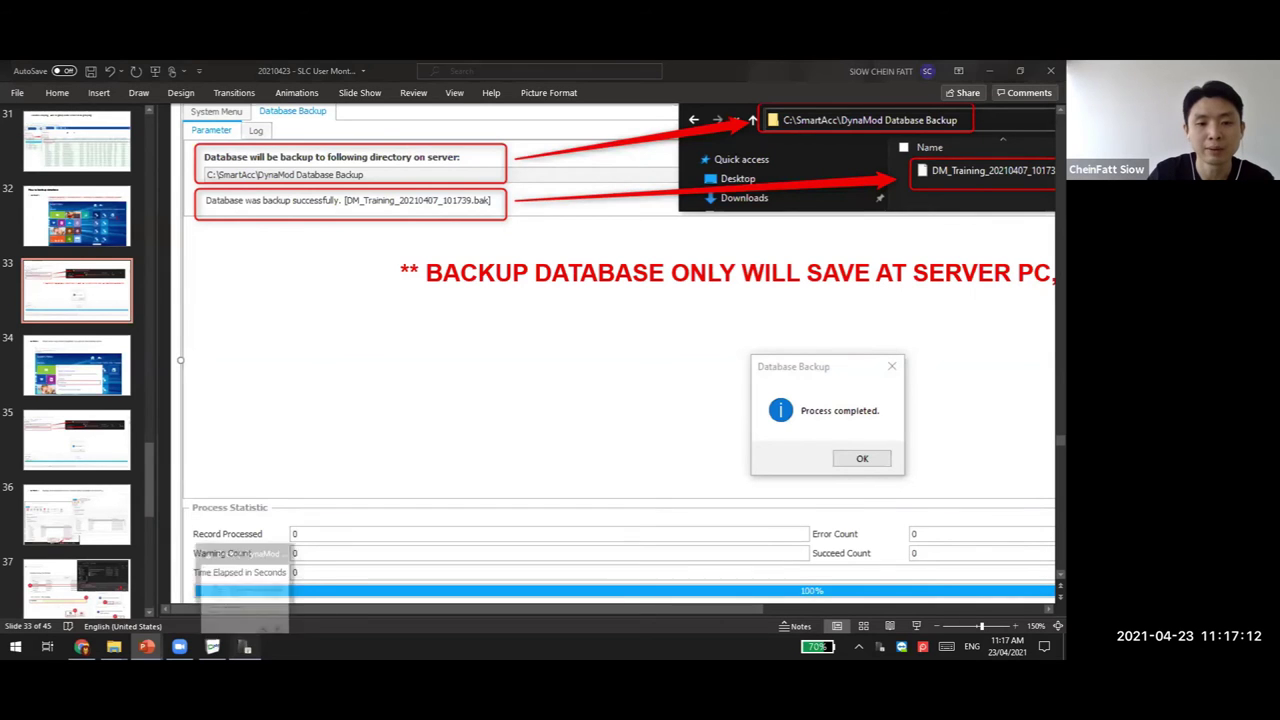
pyautogui.click(245, 647)
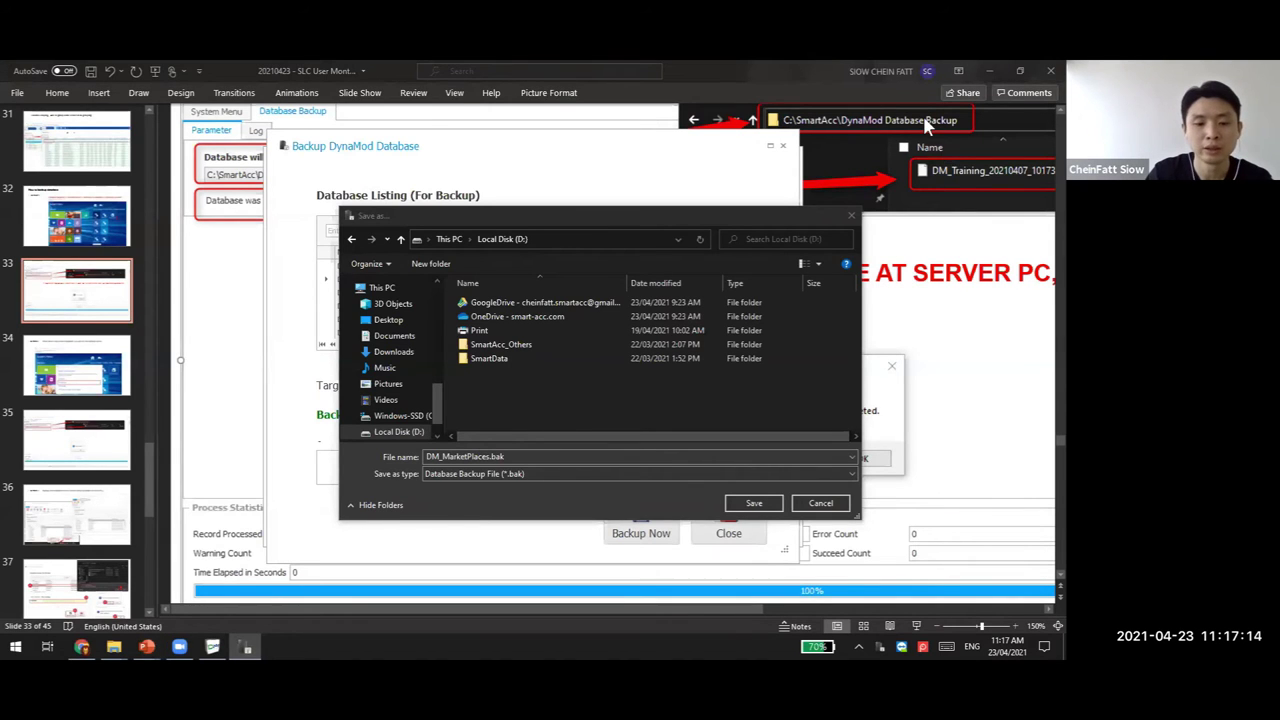
pyautogui.press('super+d')
# Save the backup target as D:\DM_MarketPlaces_20210423.bak
pyautogui.click(245, 647)
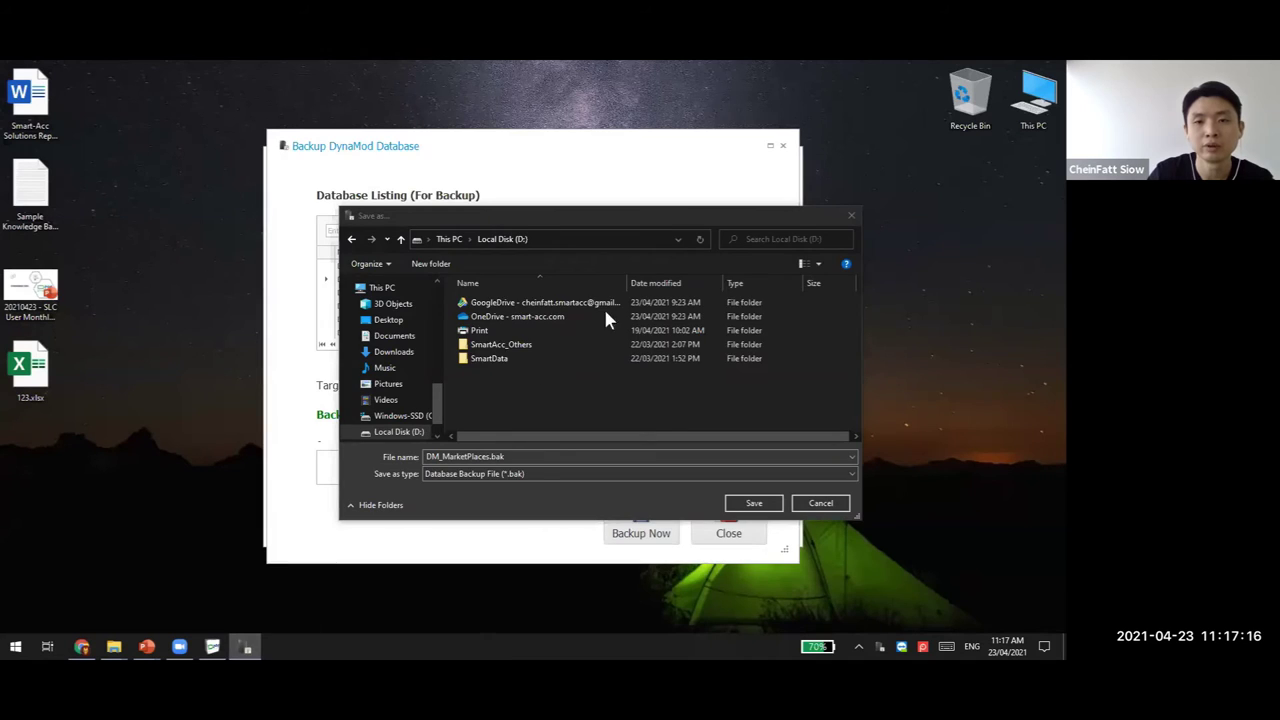
pyautogui.moveTo(490, 456); pyautogui.dragTo(538, 456)
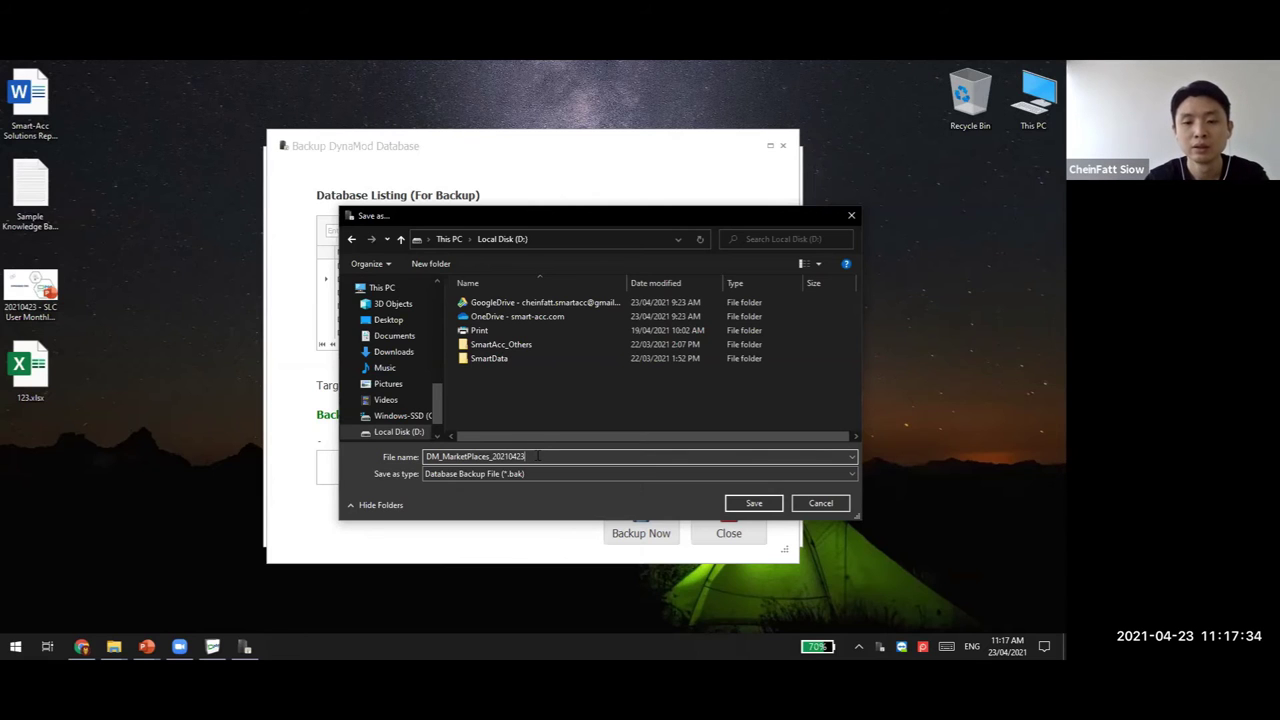
pyautogui.click(756, 503)
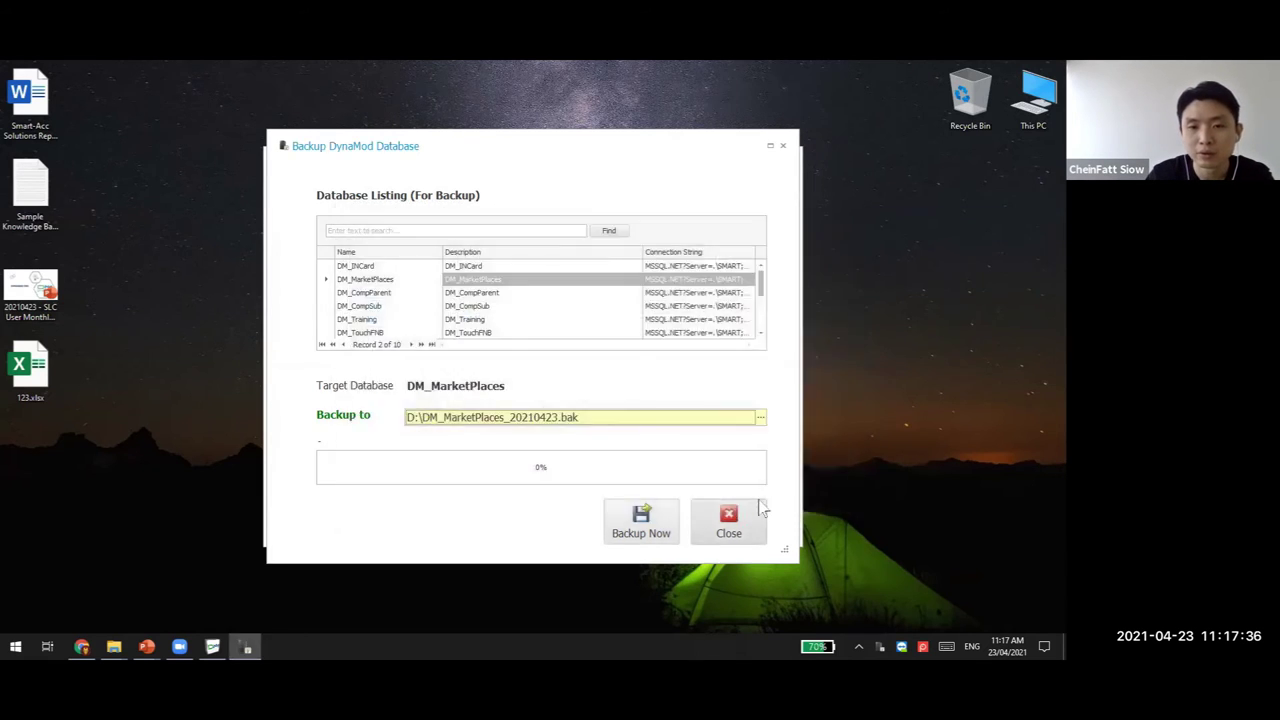
# Run the DM_MarketPlaces backup, confirm it, and close the window after the success message
pyautogui.click(645, 525)
pyautogui.click(548, 401)
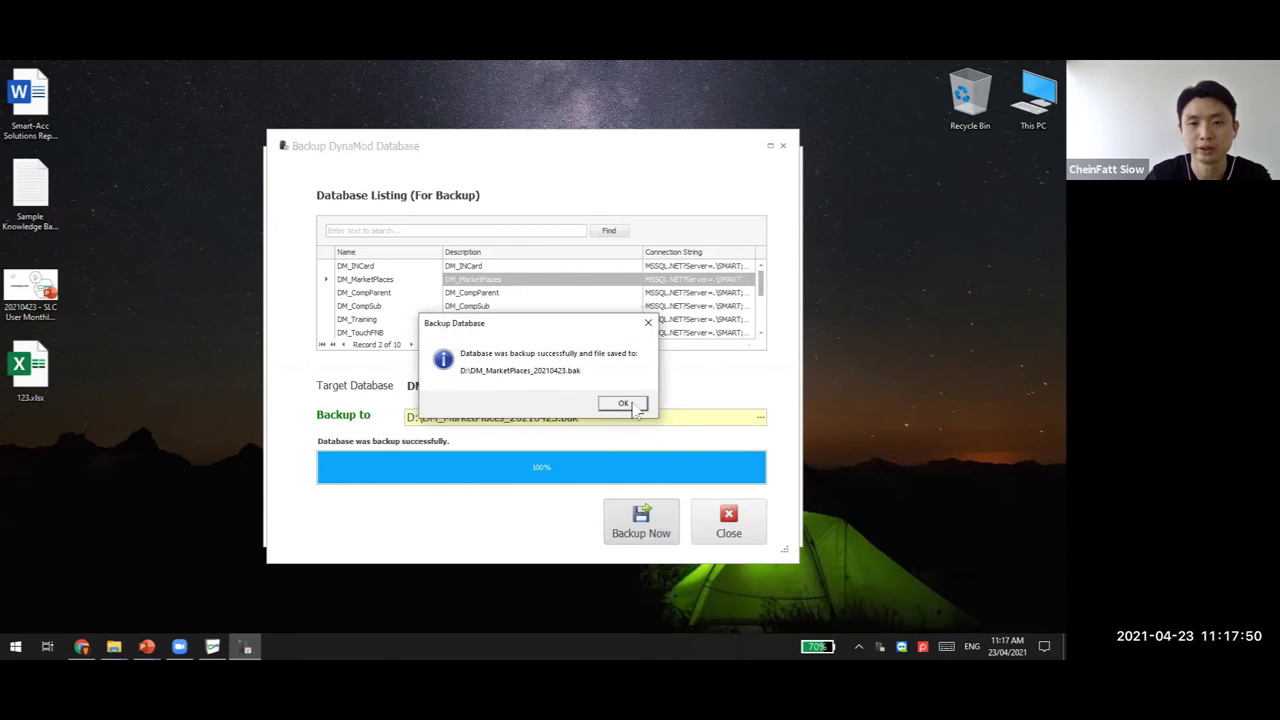
pyautogui.click(632, 404)
pyautogui.click(726, 524)
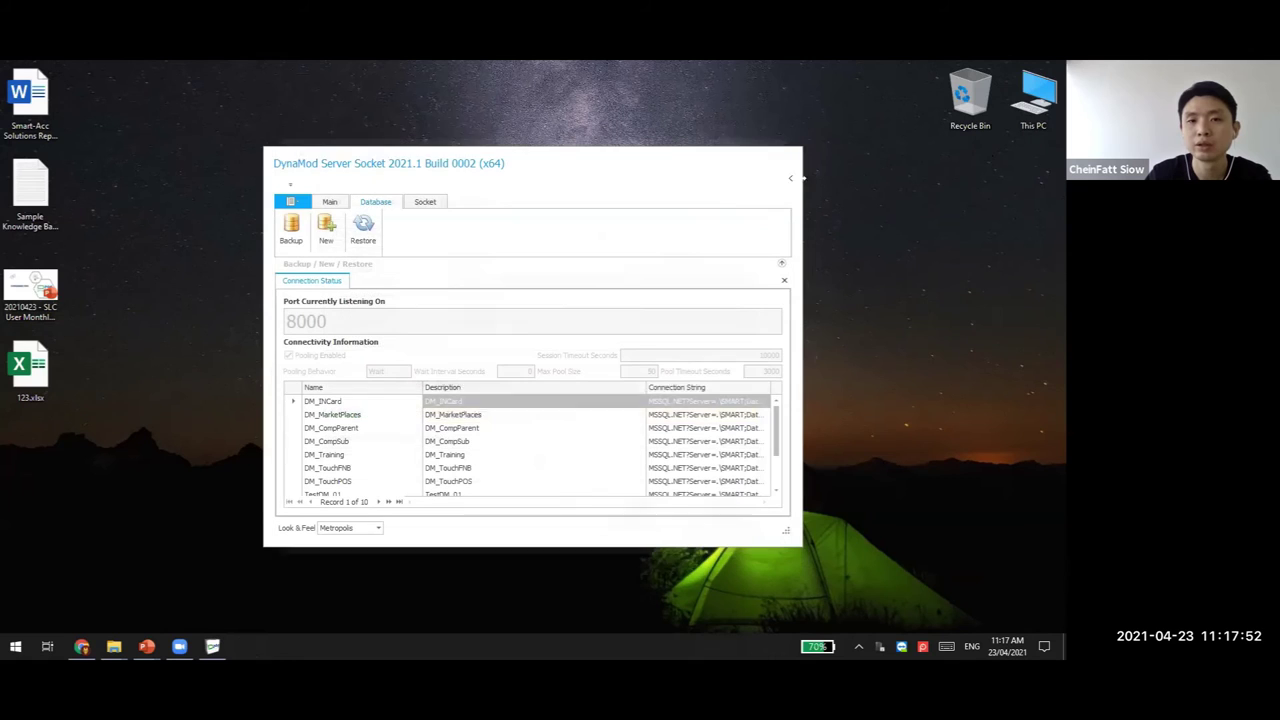
# Find the 1.67 GB DM_MarketPlaces_20210423.bak on Local Disk (D:) in File Explorer
pyautogui.click(292, 228)
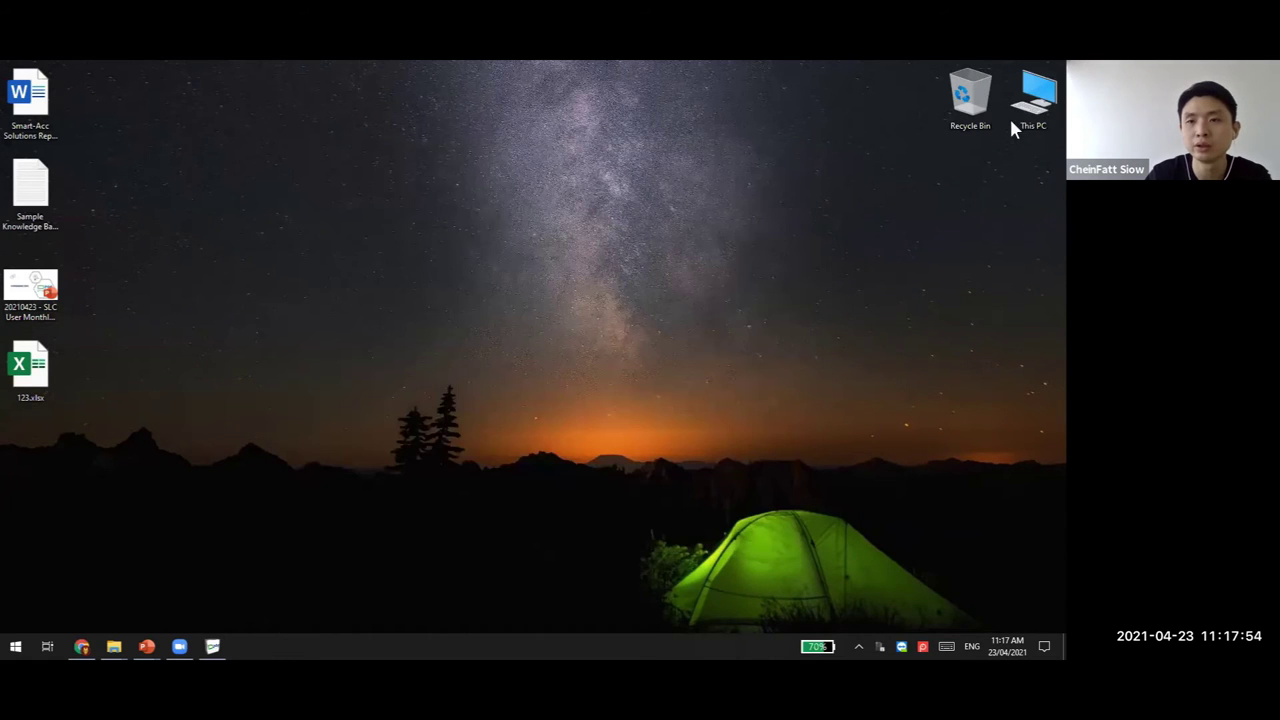
pyautogui.doubleClick(1046, 130)
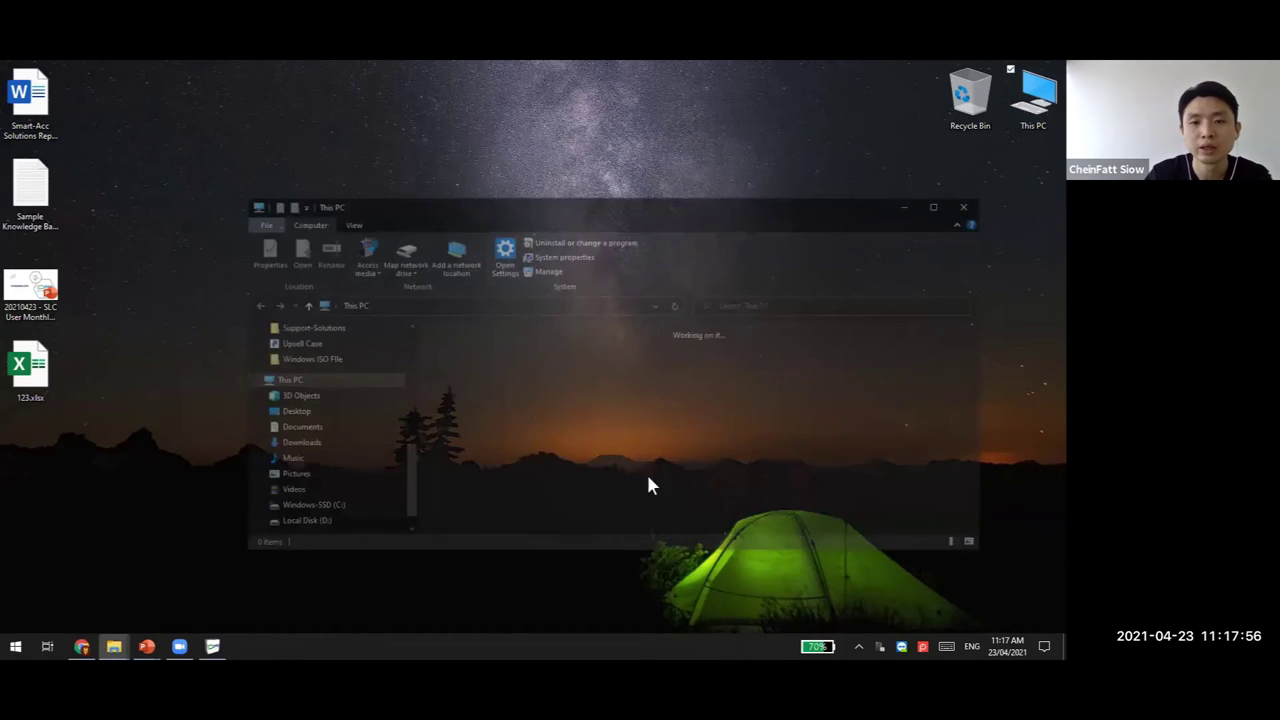
pyautogui.press('Down')
pyautogui.press('Return')
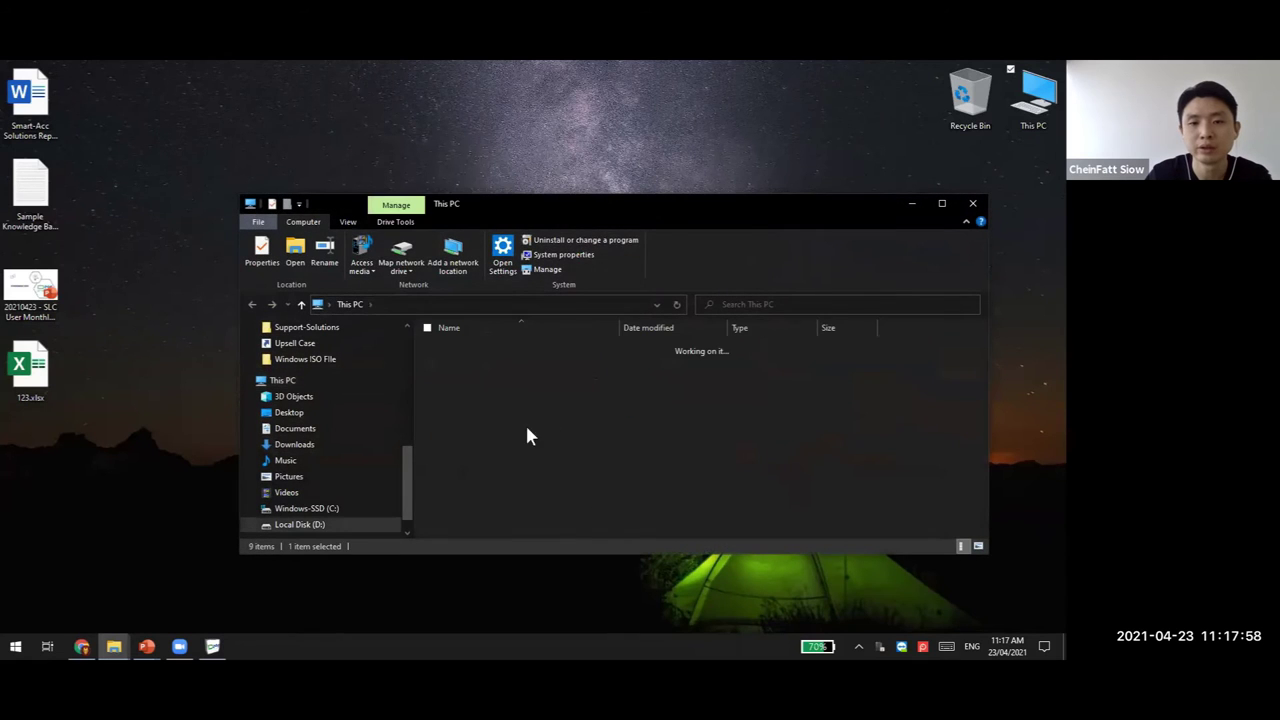
pyautogui.click(525, 420)
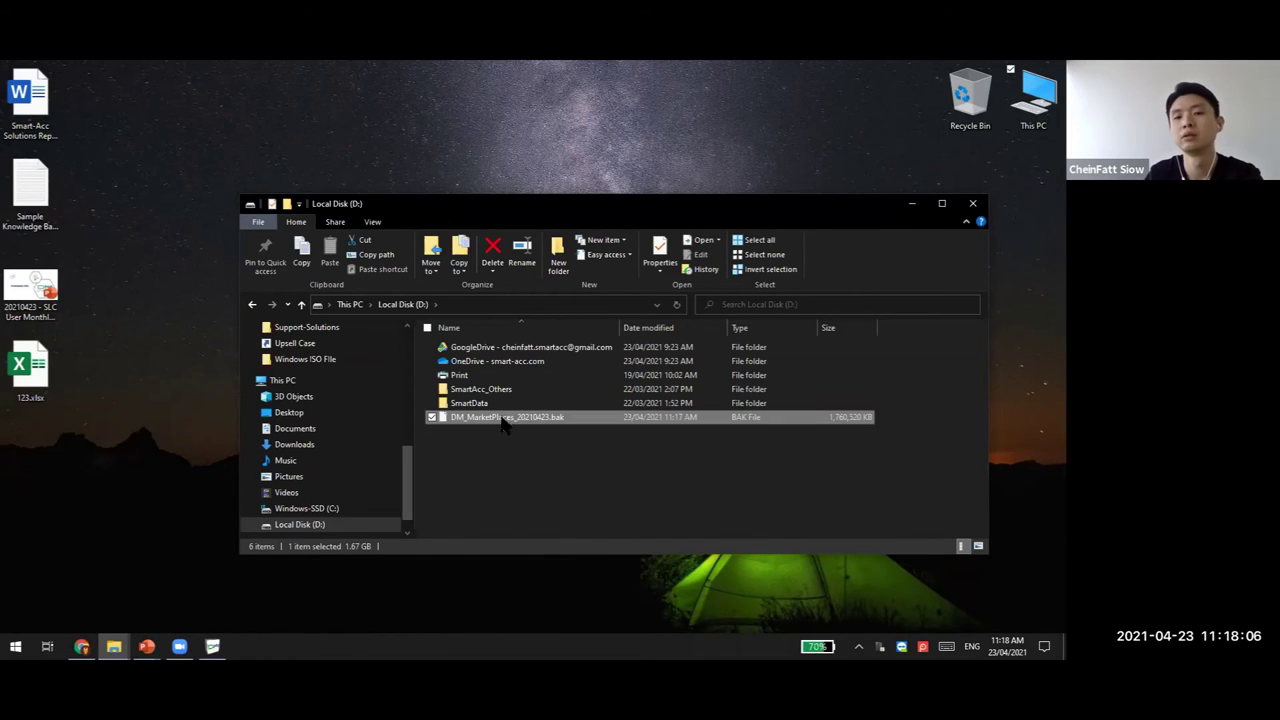
# Delete the backup file, close File Explorer, and return to the training presentation
pyautogui.press('Delete')
pyautogui.click(971, 207)
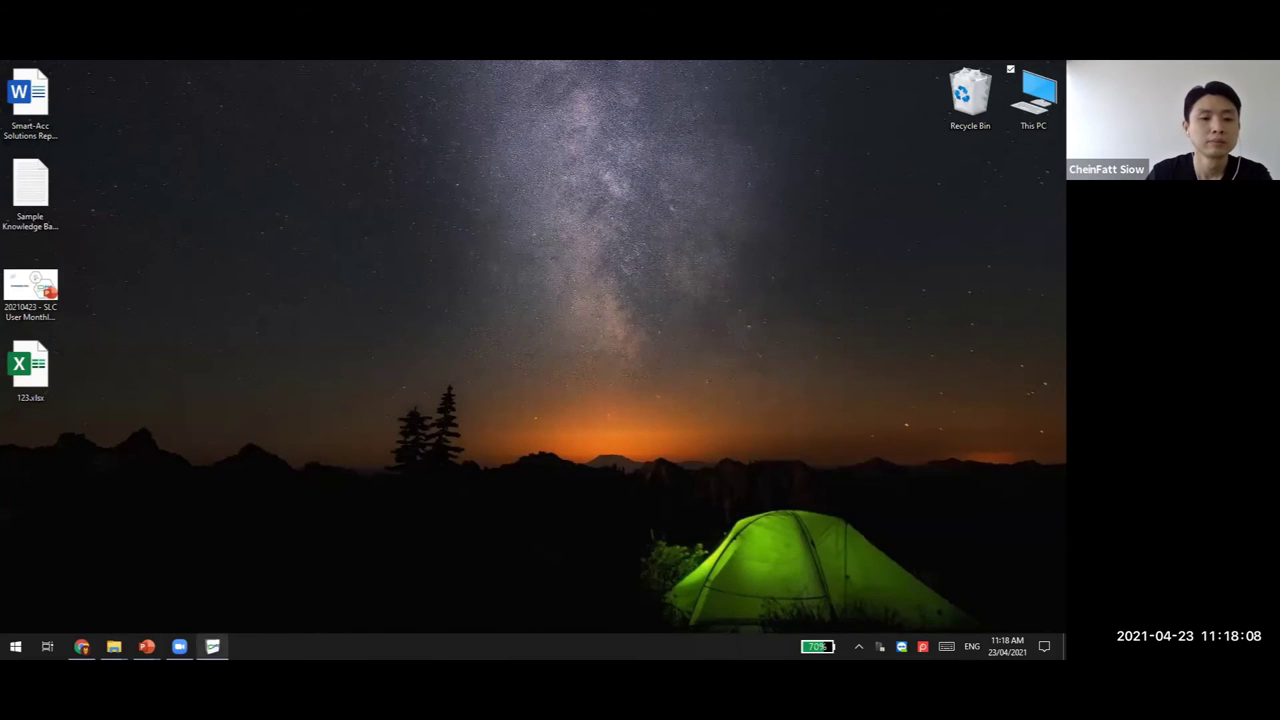
pyautogui.moveTo(147, 646)
pyautogui.click(110, 617)
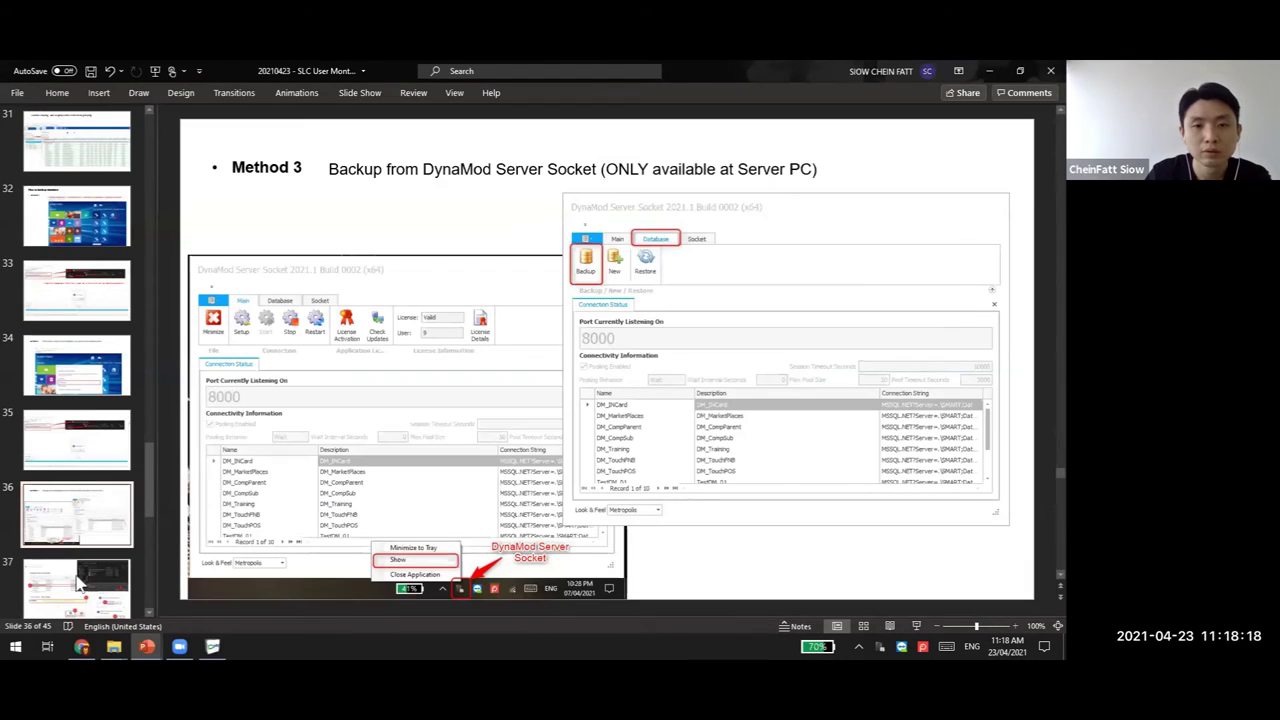
# Glance ahead to slides 37–38, then go back to the Backup DynaMod Database slide 36
pyautogui.press('Down')
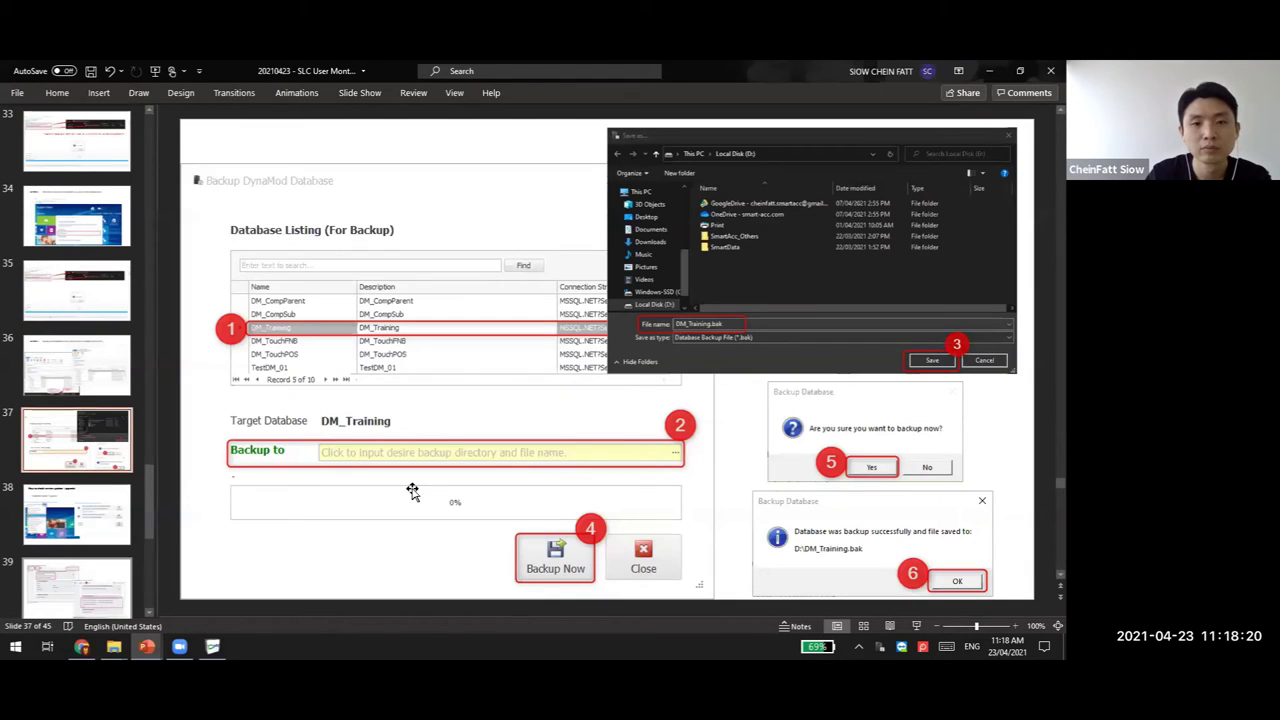
pyautogui.press('Down')
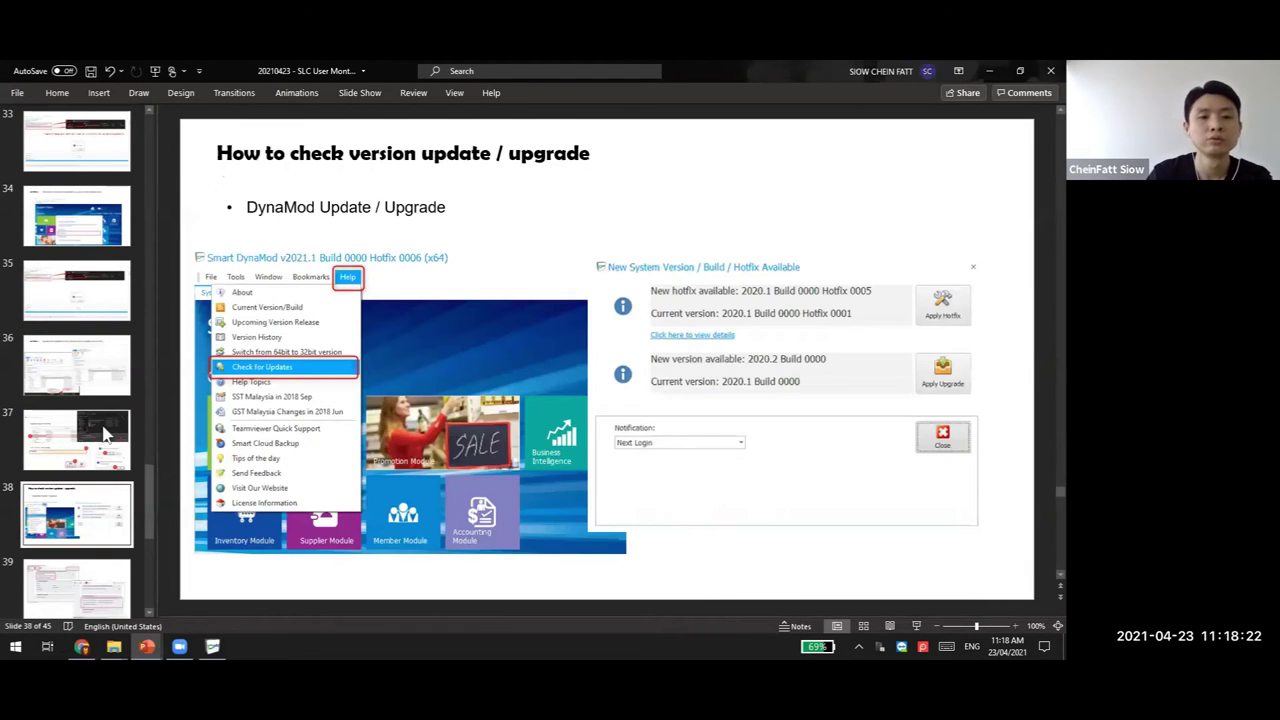
pyautogui.press('Up')
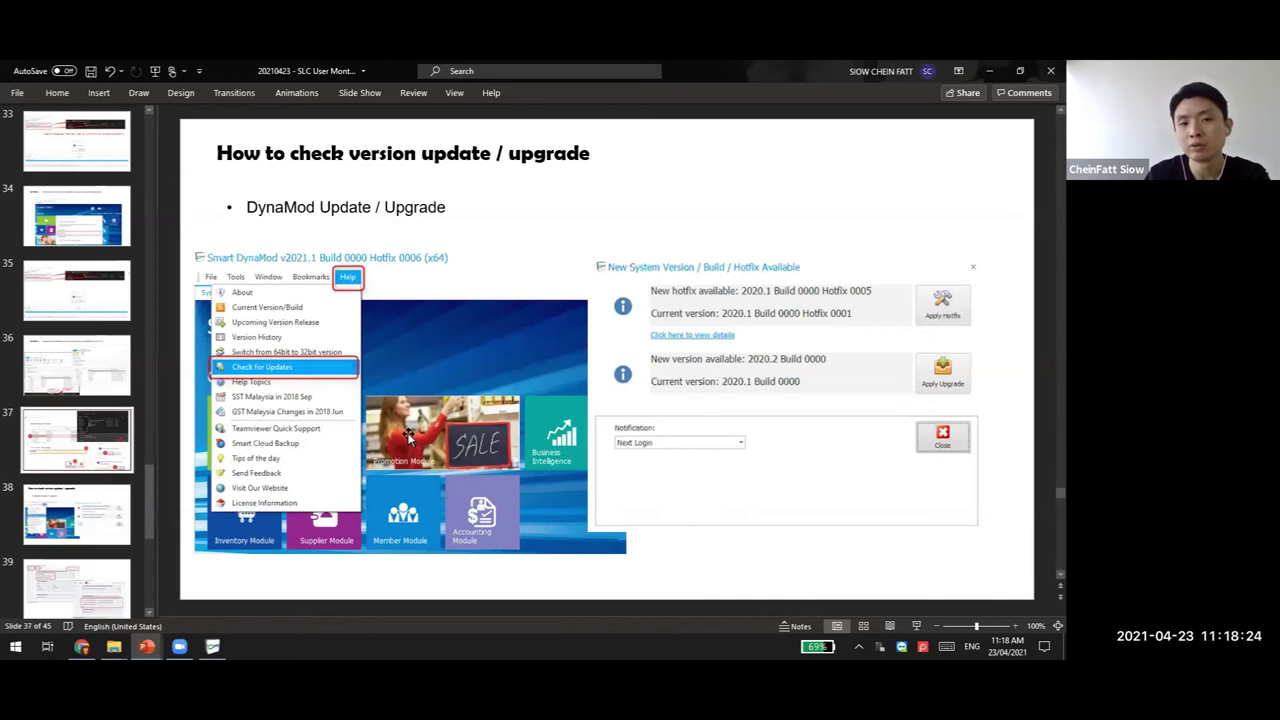
pyautogui.press('Up')
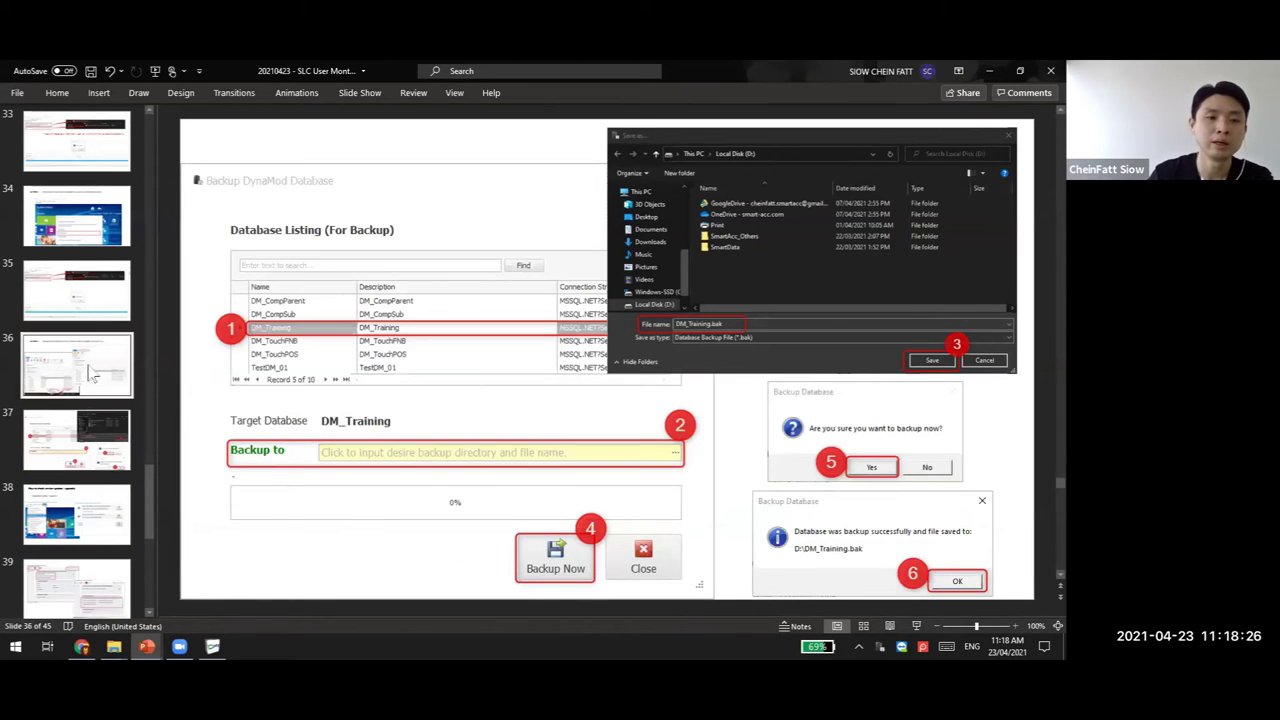